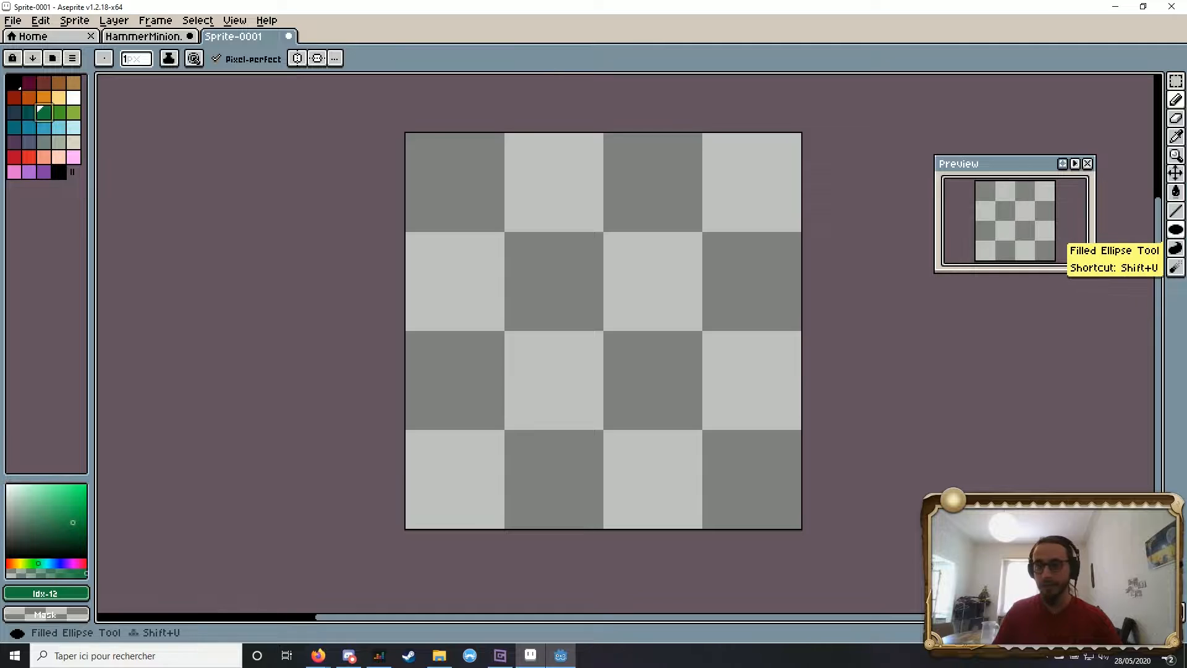
Step: Outline a tree trunk with flared roots in brown (Idx-3) at the canvas's lower middle and fill it
{"action": "left_click_drag", "start_coordinate": [618, 384], "coordinate": [617, 458]}
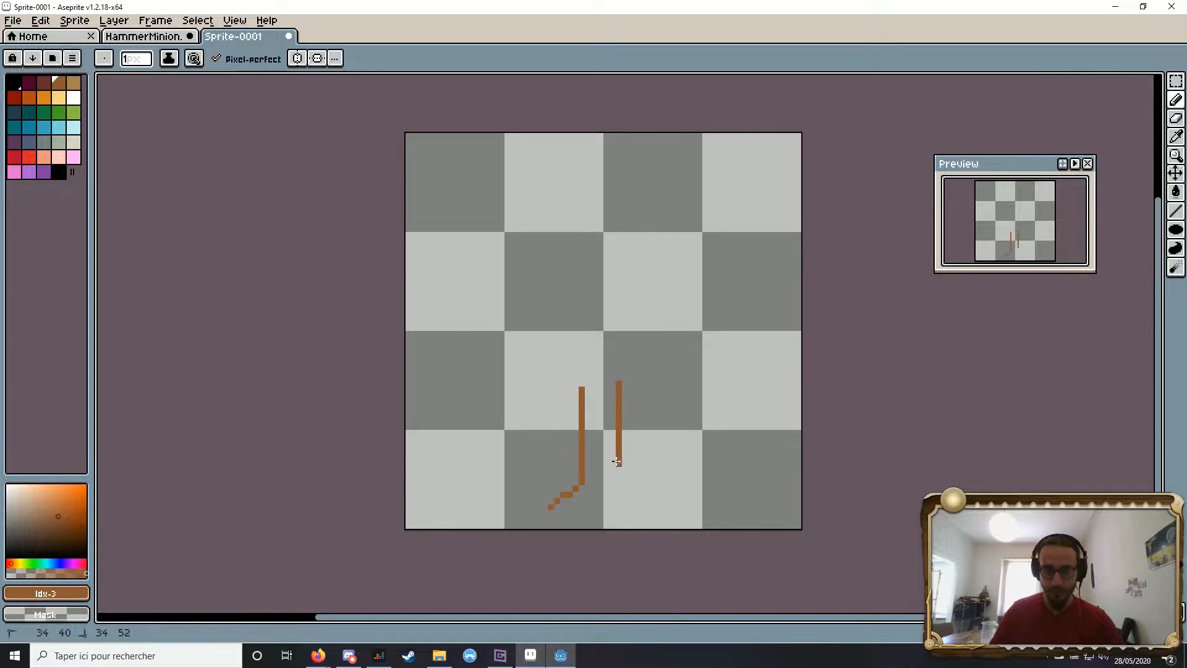
{"action": "left_click_drag", "start_coordinate": [643, 508], "coordinate": [644, 512]}
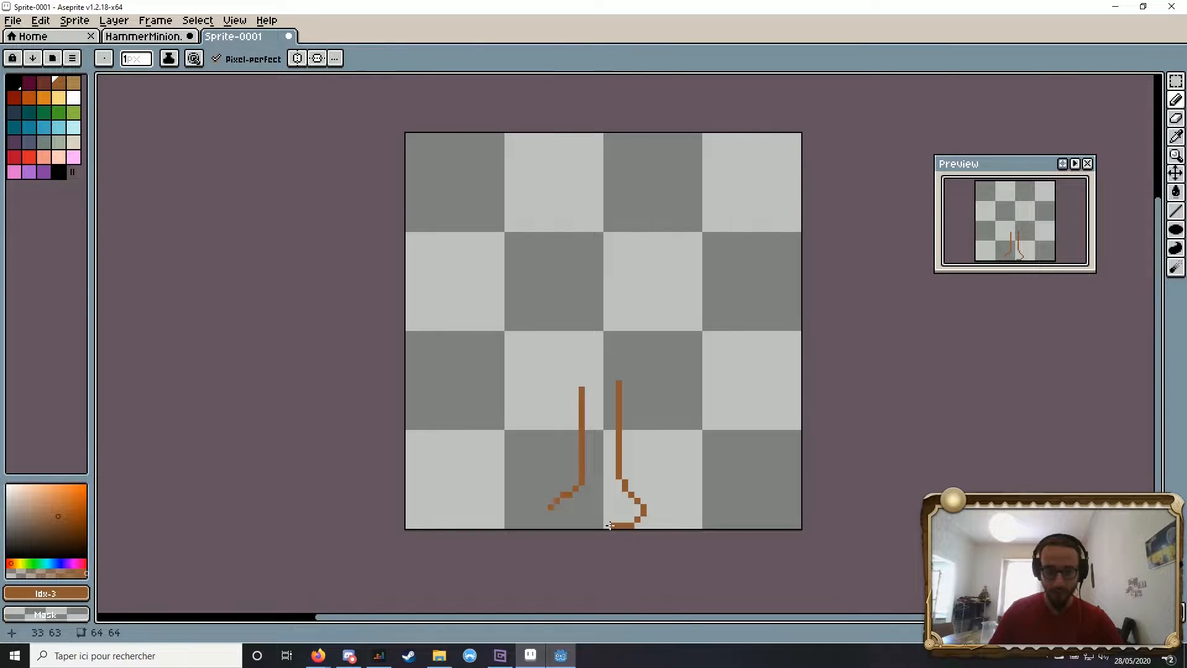
{"action": "scroll", "coordinate": [605, 519], "scroll_direction": "up", "scroll_amount": 4}
{"action": "mouse_move", "coordinate": [594, 559]}
{"action": "left_mouse_down"}
{"action": "mouse_move", "coordinate": [450, 537]}
{"action": "mouse_move", "coordinate": [435, 514]}
{"action": "left_mouse_up"}
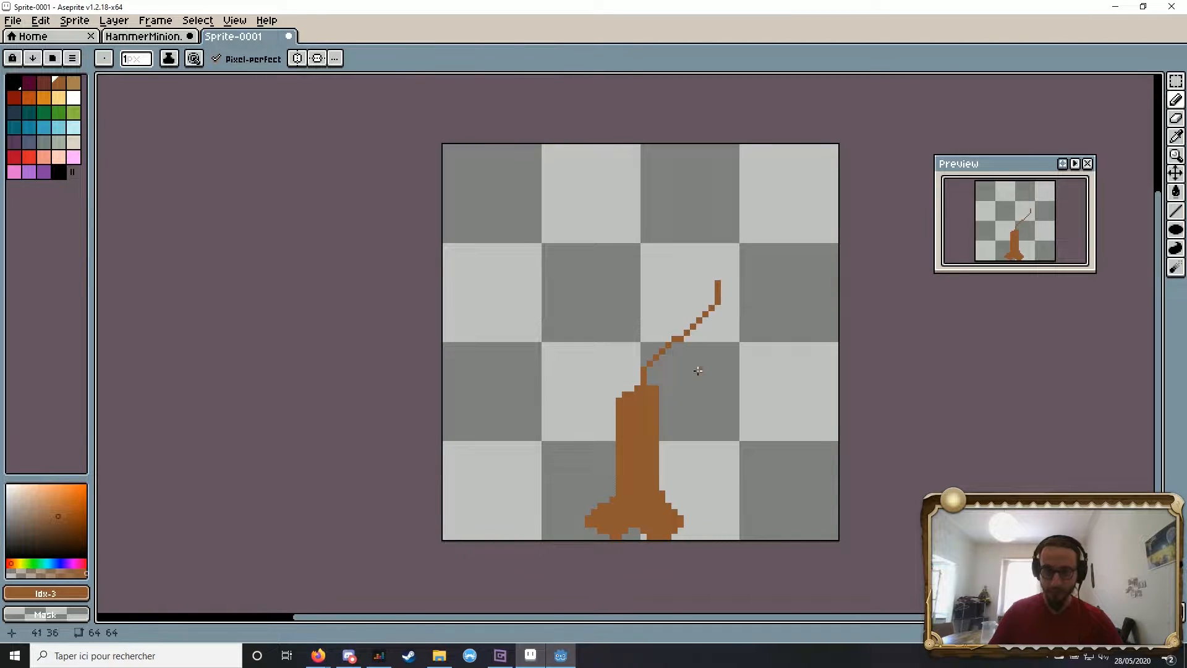
Step: Outline a thick brown branch rising diagonally from the trunk's upper right, redrawing its lower edge once, and fill it
{"action": "left_click_drag", "start_coordinate": [662, 396], "coordinate": [737, 292]}
{"action": "key", "text": "ctrl+z"}
{"action": "mouse_move", "coordinate": [659, 411]}
{"action": "left_mouse_down"}
{"action": "mouse_move", "coordinate": [709, 336]}
{"action": "mouse_move", "coordinate": [742, 315]}
{"action": "left_mouse_up"}
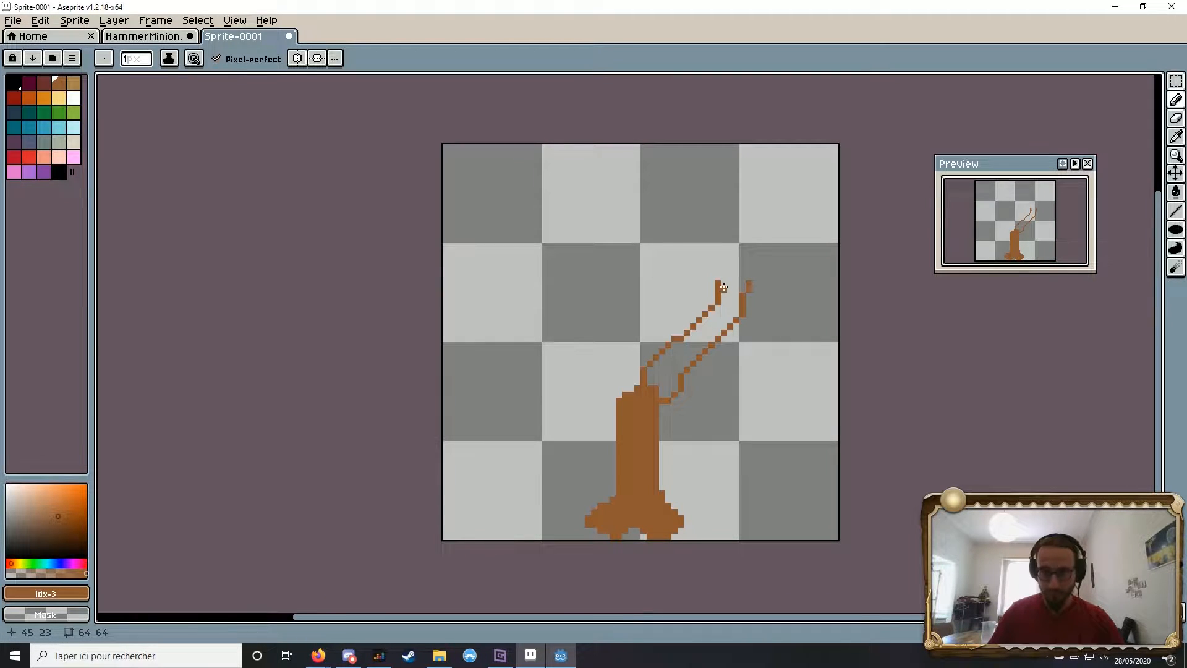
{"action": "key", "text": "g"}
{"action": "left_click", "coordinate": [700, 334]}
Step: Draw a brown branch reaching up and left from the trunk's top and fill its outline and remaining gaps
{"action": "left_click_drag", "start_coordinate": [738, 332], "coordinate": [717, 350]}
{"action": "scroll", "coordinate": [717, 349], "scroll_direction": "up", "scroll_amount": 2}
{"action": "key", "text": "b"}
{"action": "mouse_move", "coordinate": [550, 426]}
{"action": "left_mouse_down"}
{"action": "mouse_move", "coordinate": [442, 303]}
{"action": "mouse_move", "coordinate": [551, 431]}
{"action": "mouse_move", "coordinate": [403, 297]}
{"action": "left_mouse_up"}
{"action": "key", "text": "g"}
{"action": "left_click", "coordinate": [444, 322]}
{"action": "key", "text": "b"}
{"action": "key", "text": "g"}
{"action": "left_click", "coordinate": [478, 332]}
{"action": "key", "text": "b"}
{"action": "left_click", "coordinate": [526, 400]}
{"action": "key", "text": "g"}
{"action": "left_click", "coordinate": [519, 399]}
{"action": "key", "text": "b"}
Step: Paint a forked central branch with a thicker brown pencil, plus a short upright twig and small offshoots on both main branches
{"action": "left_click_drag", "start_coordinate": [478, 349], "coordinate": [525, 379]}
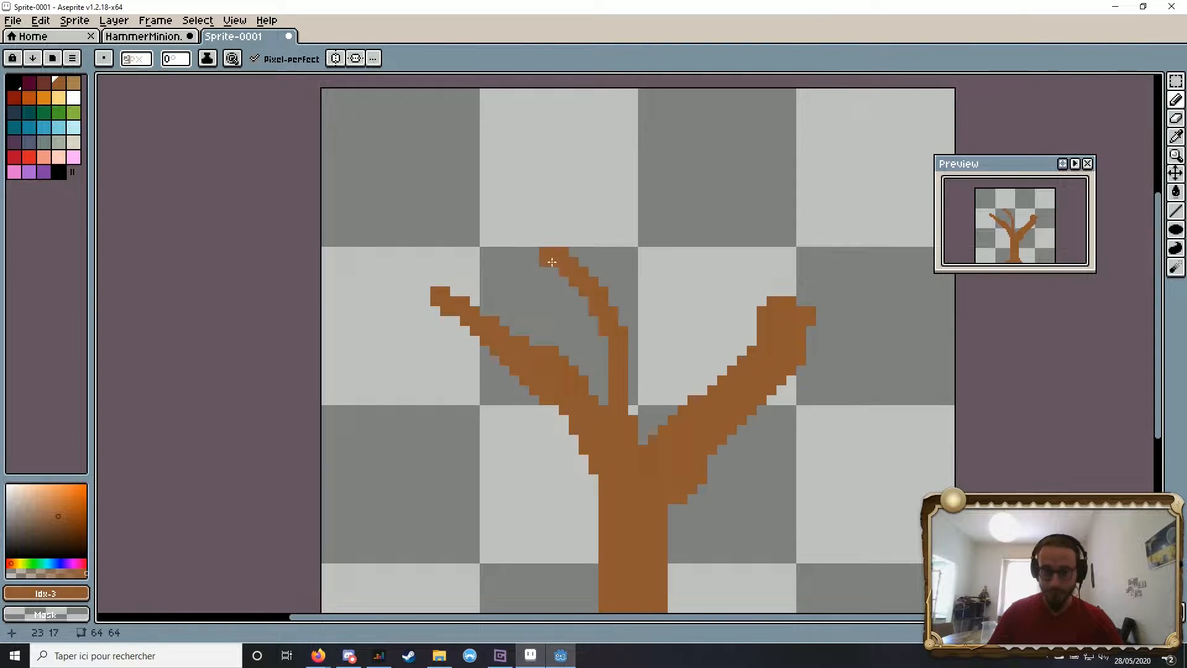
{"action": "left_click_drag", "start_coordinate": [633, 346], "coordinate": [633, 414]}
{"action": "left_click_drag", "start_coordinate": [705, 259], "coordinate": [649, 319]}
{"action": "left_click", "coordinate": [679, 406]}
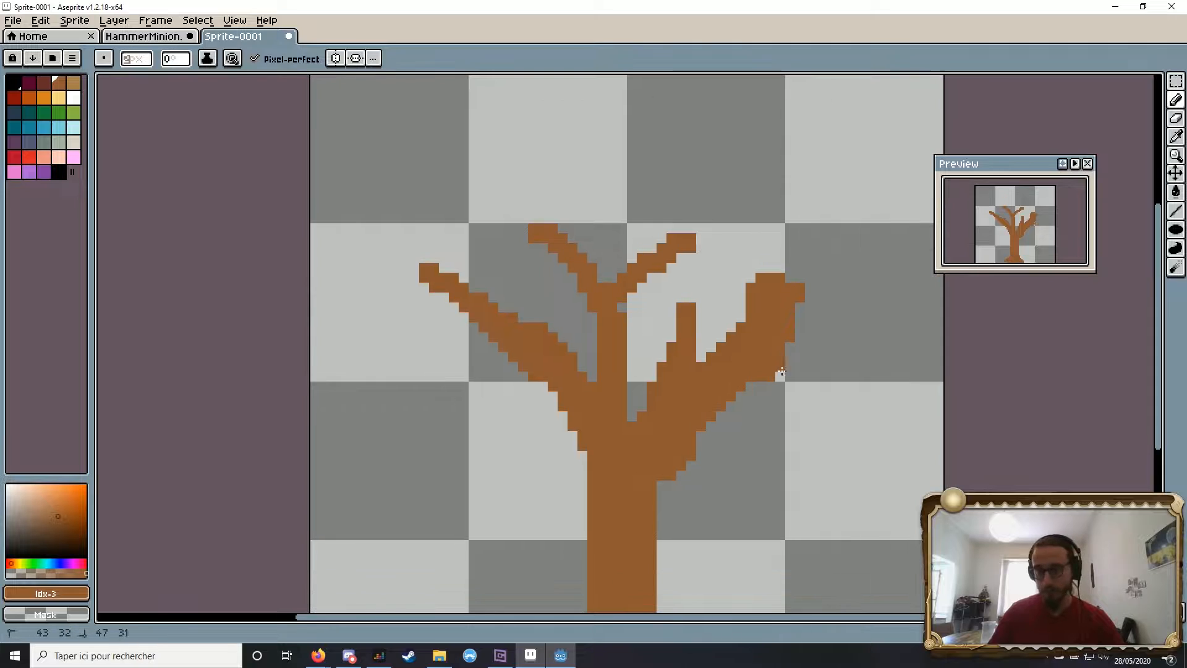
{"action": "left_click_drag", "start_coordinate": [778, 366], "coordinate": [883, 366]}
{"action": "left_click", "coordinate": [502, 368]}
{"action": "left_click", "coordinate": [583, 352]}
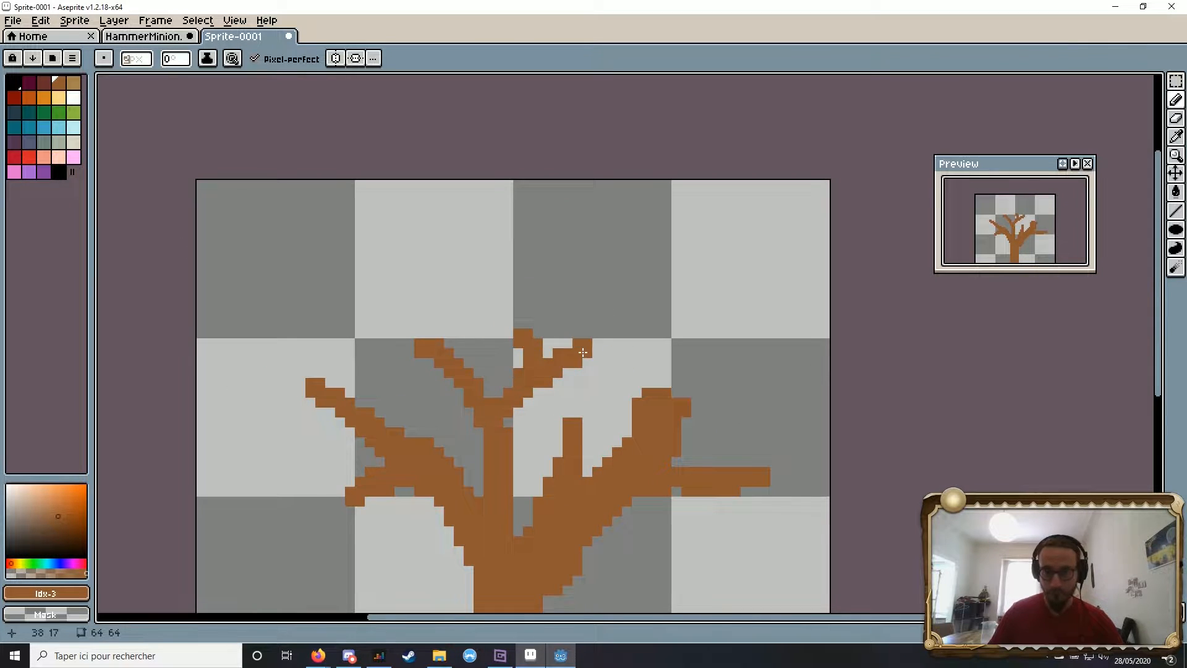
Step: Lengthen the tips of the upper branches and add small brown twigs splitting off the right and left branches
{"action": "left_click_drag", "start_coordinate": [583, 352], "coordinate": [616, 321]}
{"action": "left_click_drag", "start_coordinate": [665, 383], "coordinate": [646, 342]}
{"action": "left_click_drag", "start_coordinate": [686, 408], "coordinate": [715, 381]}
{"action": "mouse_move", "coordinate": [478, 492]}
{"action": "left_mouse_down"}
{"action": "mouse_move", "coordinate": [437, 370]}
{"action": "mouse_move", "coordinate": [399, 333]}
{"action": "left_mouse_up"}
{"action": "left_click_drag", "start_coordinate": [429, 353], "coordinate": [458, 290]}
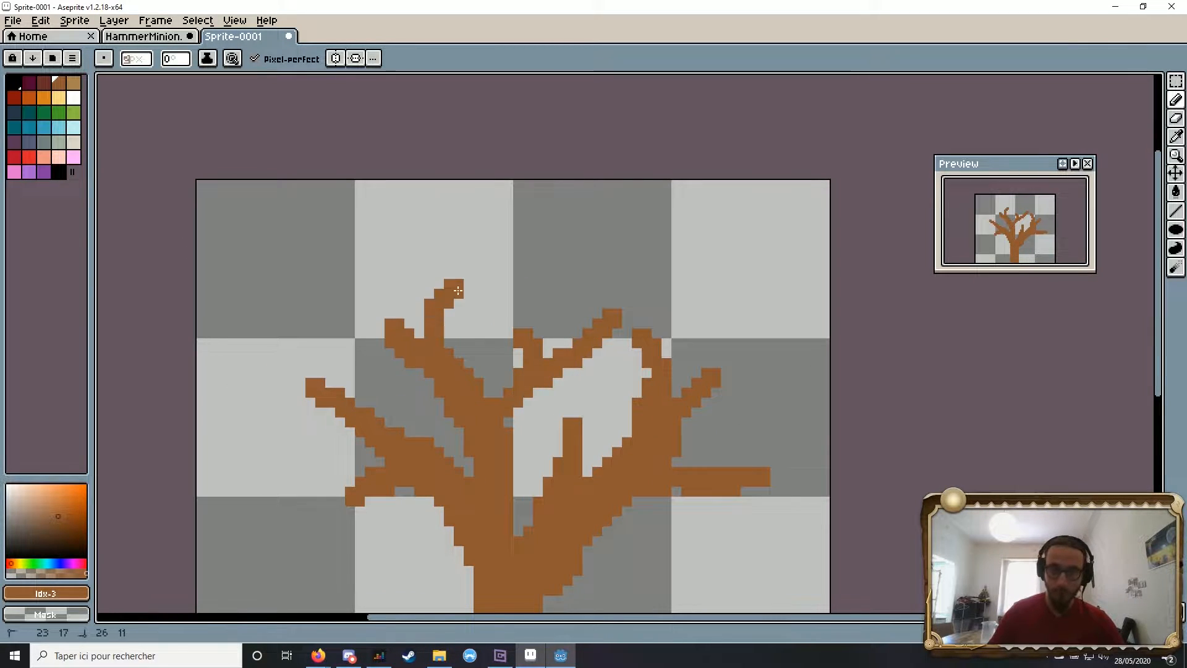
Step: Paint a short brown branch growing up and left from the middle of the trunk's left side
{"action": "scroll", "coordinate": [404, 329], "scroll_direction": "down", "scroll_amount": 4}
{"action": "scroll", "coordinate": [399, 459], "scroll_direction": "up", "scroll_amount": 4}
{"action": "left_click_drag", "start_coordinate": [486, 444], "coordinate": [422, 372]}
{"action": "left_click_drag", "start_coordinate": [444, 384], "coordinate": [444, 393]}
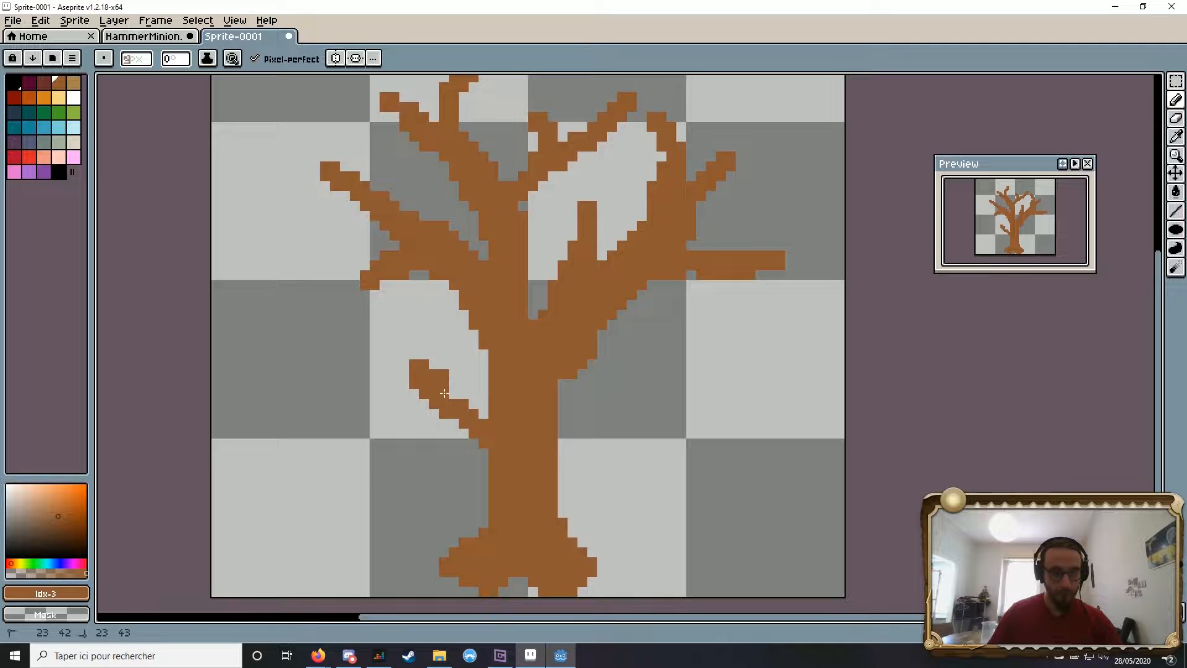
Step: Show the timeline and rename the tree's layer as Tronc
{"action": "scroll", "coordinate": [433, 413], "scroll_direction": "down", "scroll_amount": 2}
{"action": "key", "text": "space"}
{"action": "left_click_drag", "start_coordinate": [654, 364], "coordinate": [729, 367]}
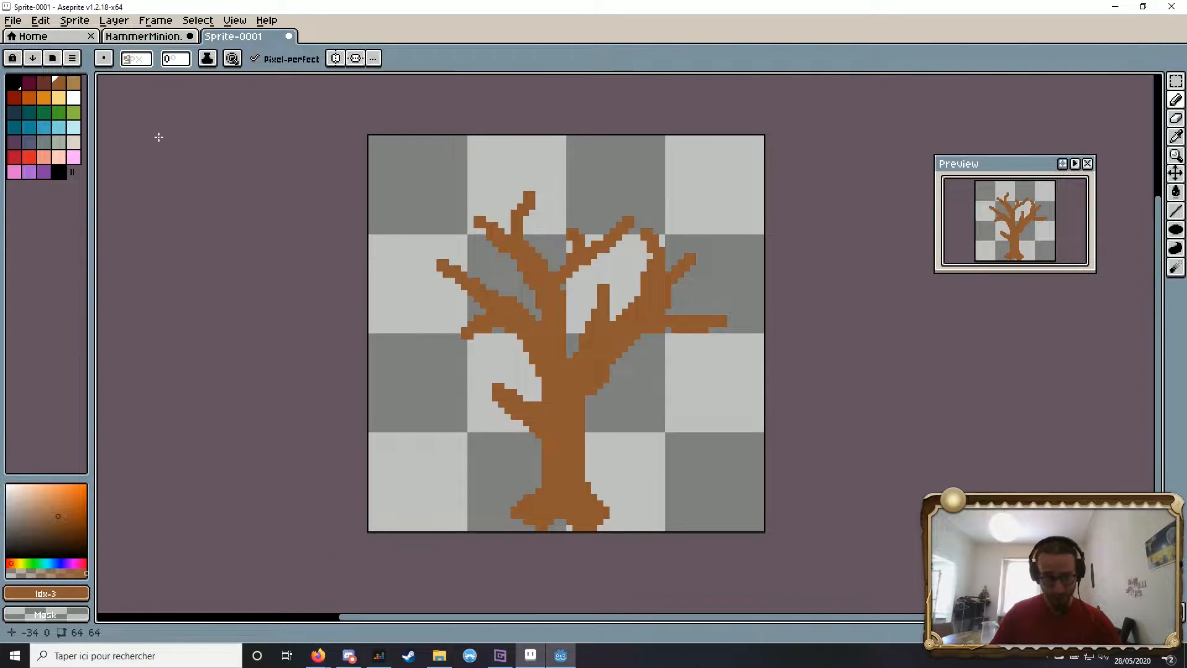
{"action": "key", "text": "Tab"}
{"action": "right_click", "coordinate": [220, 576]}
{"action": "left_click", "coordinate": [207, 576]}
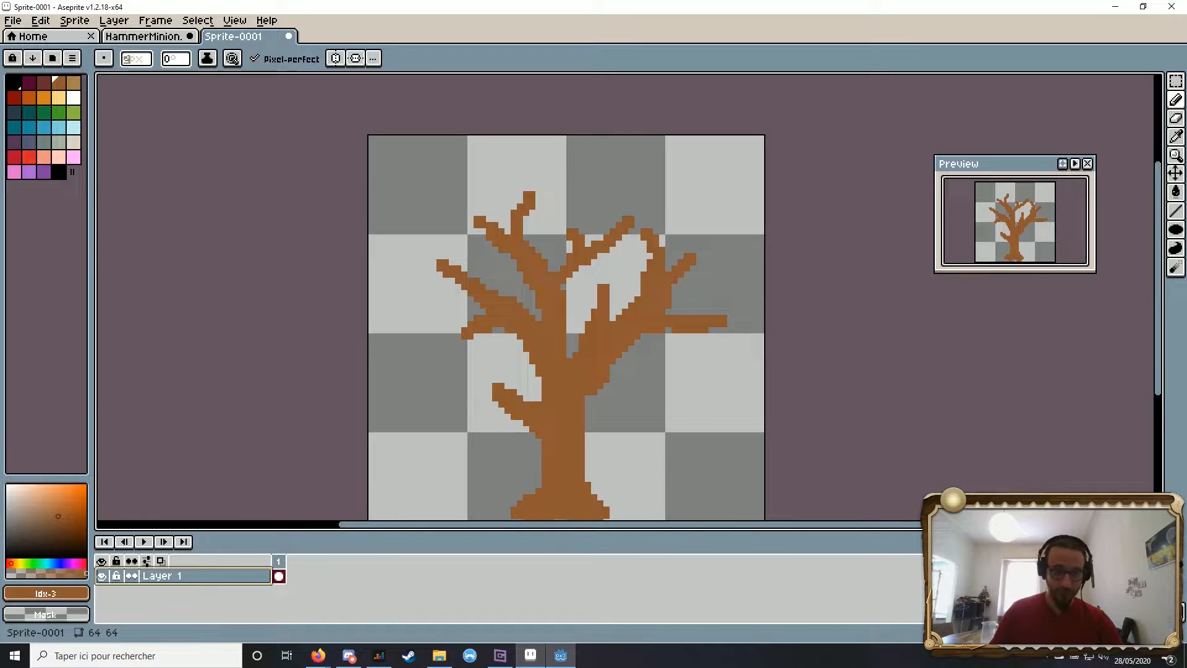
Step: Add a new layer above Tronc and name it Feuillage
{"action": "key", "text": "shift+n"}
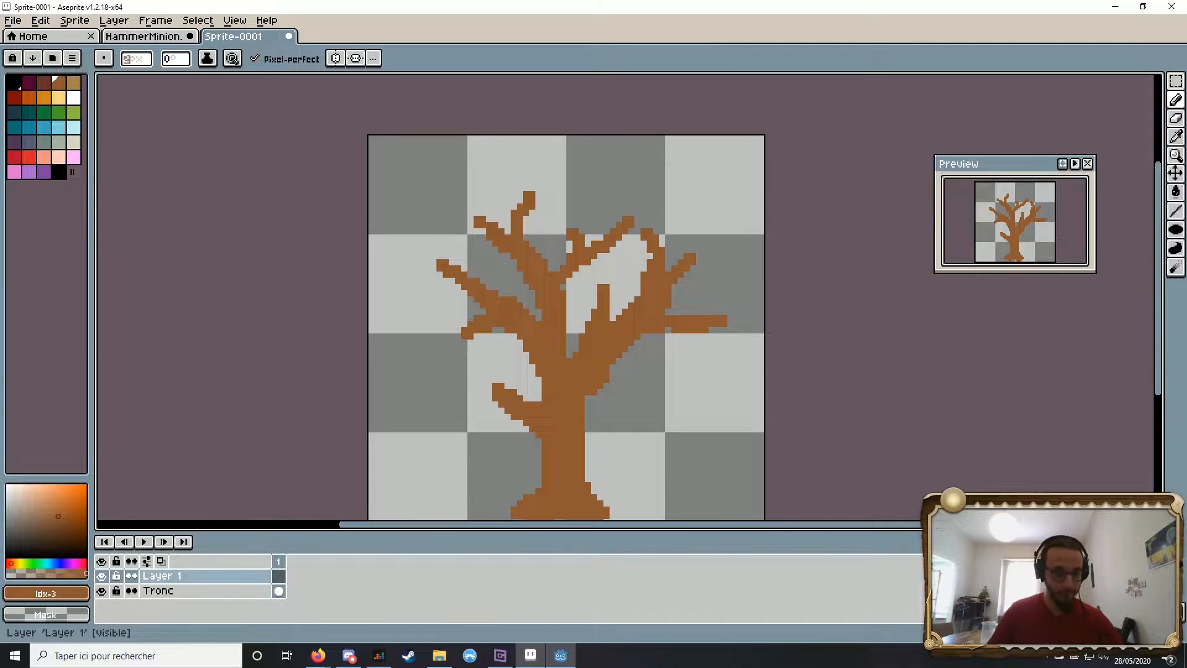
{"action": "double_click", "coordinate": [185, 576]}
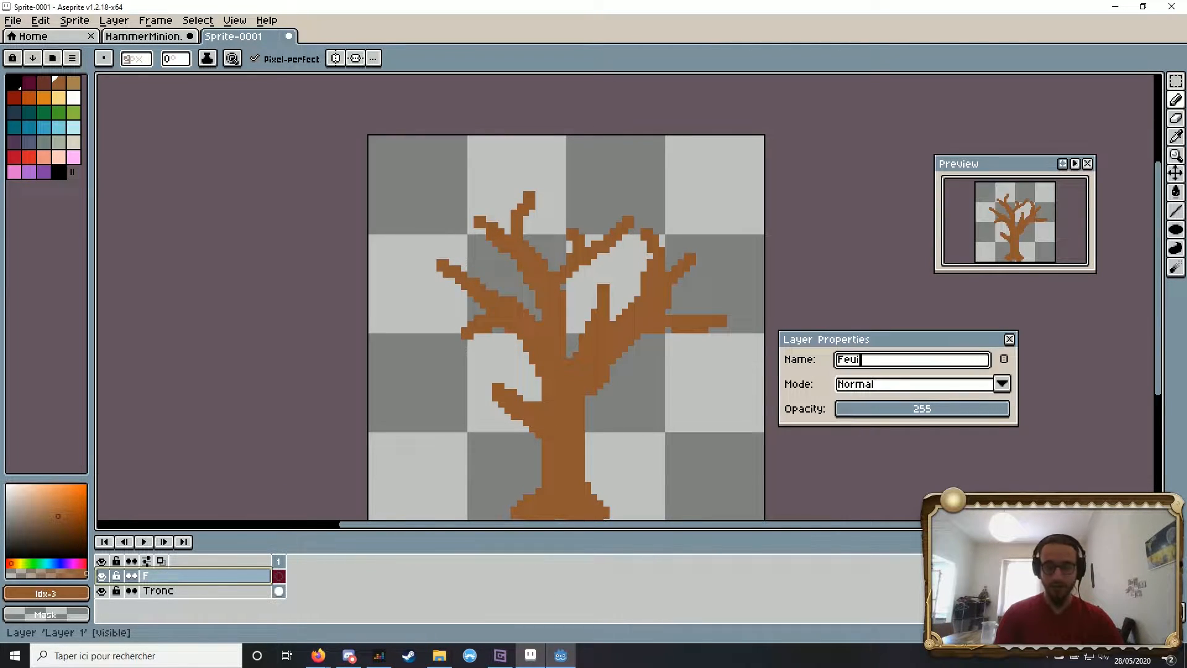
{"action": "type", "text": "Feuillage"}
{"action": "key", "text": "Return"}
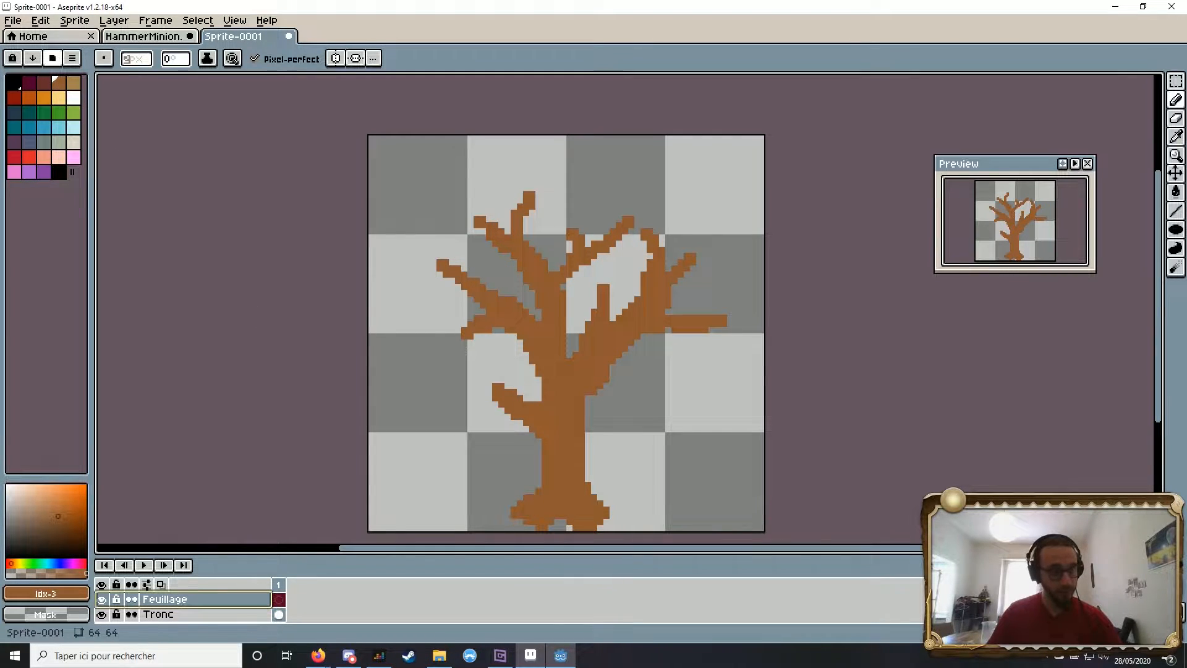
Step: Cover the upper branches with four overlapping dark green (Idx-12) filled ellipses on the Feuillage layer
{"action": "left_click", "coordinate": [43, 112]}
{"action": "left_click", "coordinate": [1176, 229]}
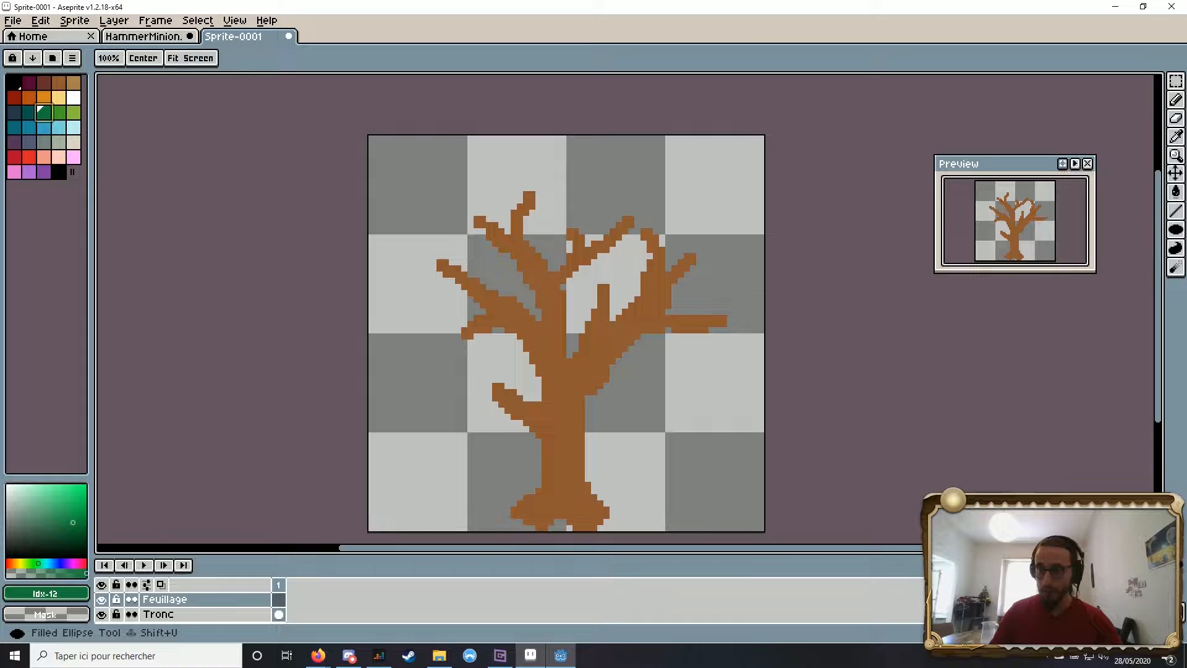
{"action": "left_click_drag", "start_coordinate": [791, 458], "coordinate": [896, 371]}
{"action": "left_click_drag", "start_coordinate": [976, 360], "coordinate": [876, 445]}
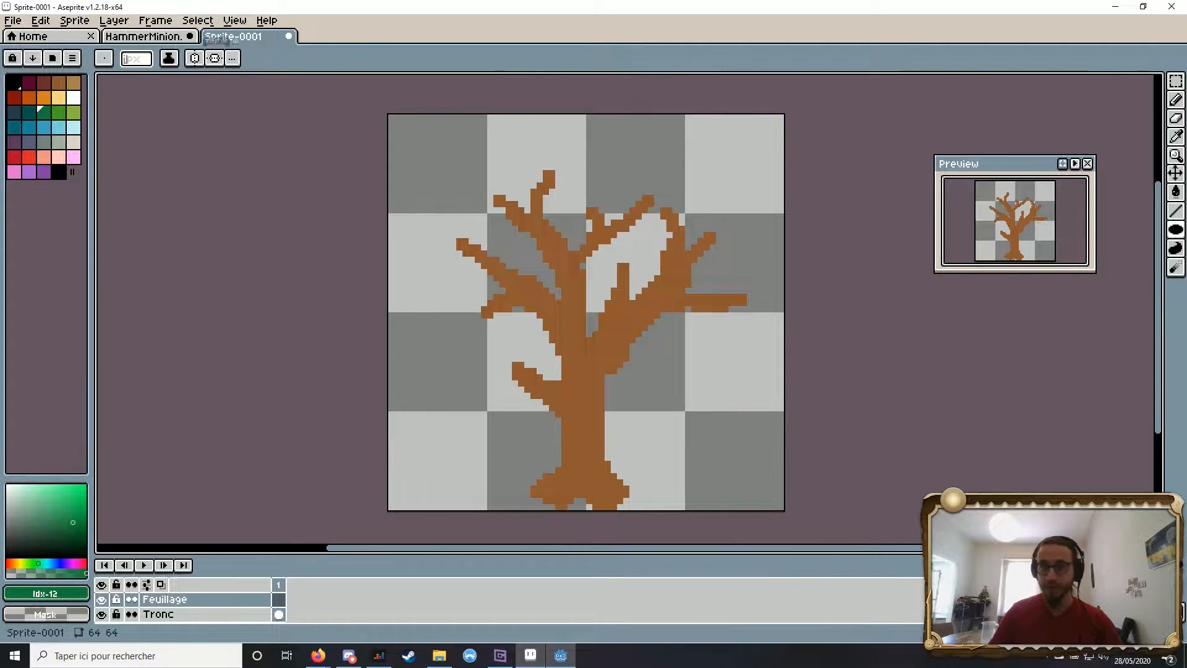
{"action": "left_click_drag", "start_coordinate": [904, 334], "coordinate": [880, 335]}
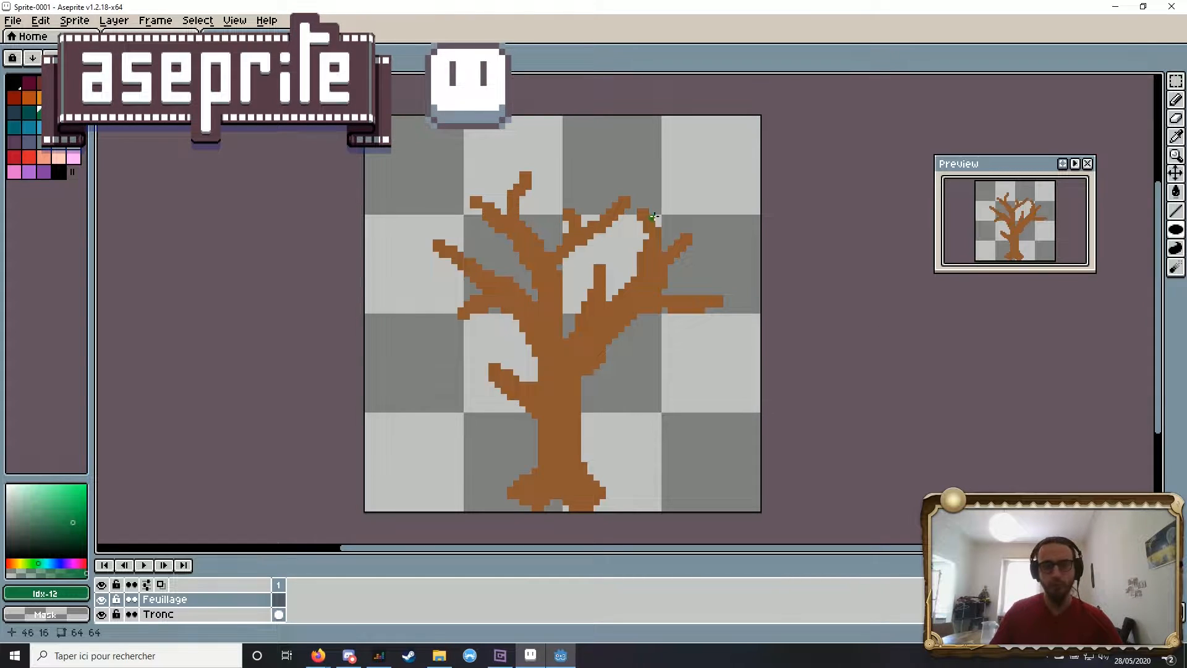
{"action": "left_click_drag", "start_coordinate": [429, 167], "coordinate": [556, 320]}
{"action": "left_click_drag", "start_coordinate": [559, 160], "coordinate": [658, 280]}
{"action": "left_click_drag", "start_coordinate": [644, 225], "coordinate": [741, 325]}
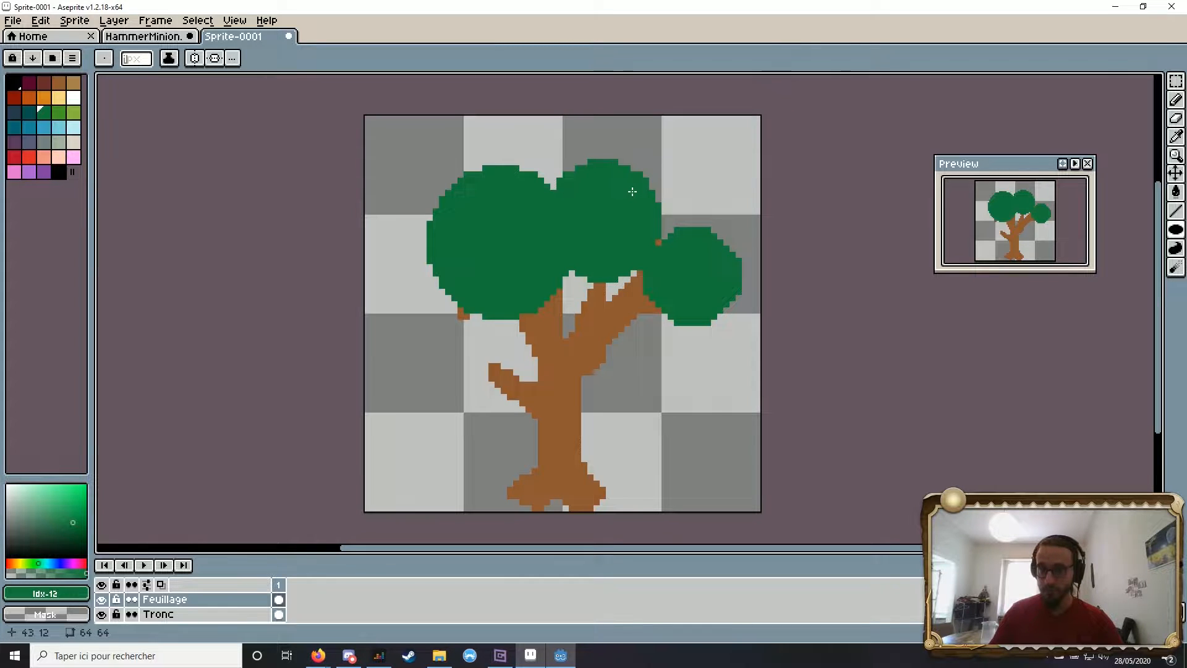
{"action": "left_click_drag", "start_coordinate": [632, 191], "coordinate": [699, 245]}
Step: Undo the foliage ellipse drawn over the trunk fork and add a dark green filled ellipse at the crown's top
{"action": "left_click_drag", "start_coordinate": [481, 270], "coordinate": [598, 367]}
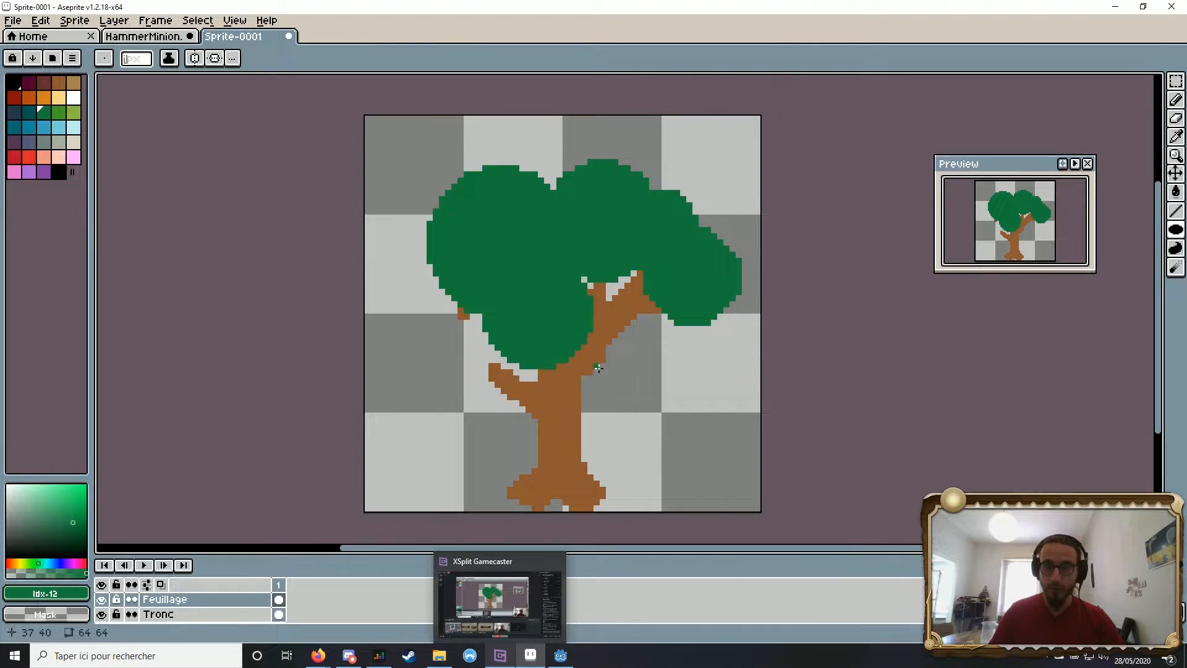
{"action": "key", "text": "ctrl+z"}
{"action": "left_click_drag", "start_coordinate": [563, 208], "coordinate": [602, 198]}
{"action": "left_click_drag", "start_coordinate": [554, 109], "coordinate": [655, 224]}
{"action": "scroll", "coordinate": [702, 225], "scroll_direction": "down", "scroll_amount": 4}
{"action": "scroll", "coordinate": [696, 270], "scroll_direction": "up", "scroll_amount": 5}
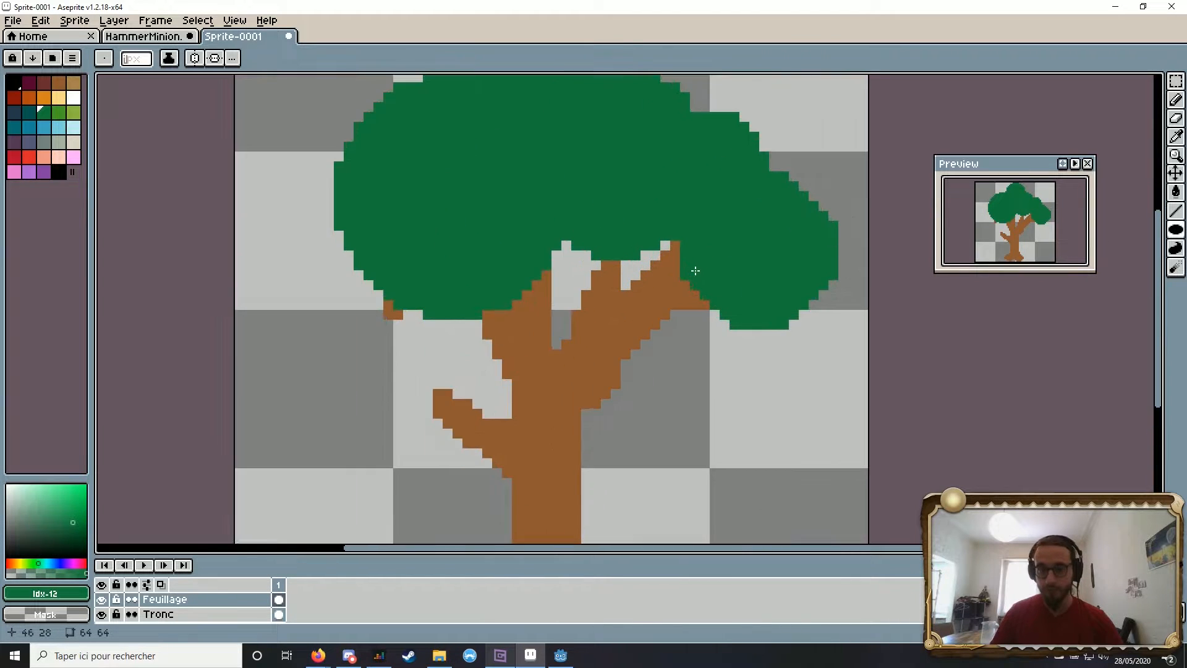
Step: Extend the foliage with dark green filled ellipses at the crown's lower left and lower right and on the small low branch
{"action": "left_click_drag", "start_coordinate": [571, 312], "coordinate": [719, 413]}
{"action": "left_click_drag", "start_coordinate": [394, 259], "coordinate": [471, 246]}
{"action": "left_click_drag", "start_coordinate": [626, 291], "coordinate": [714, 357]}
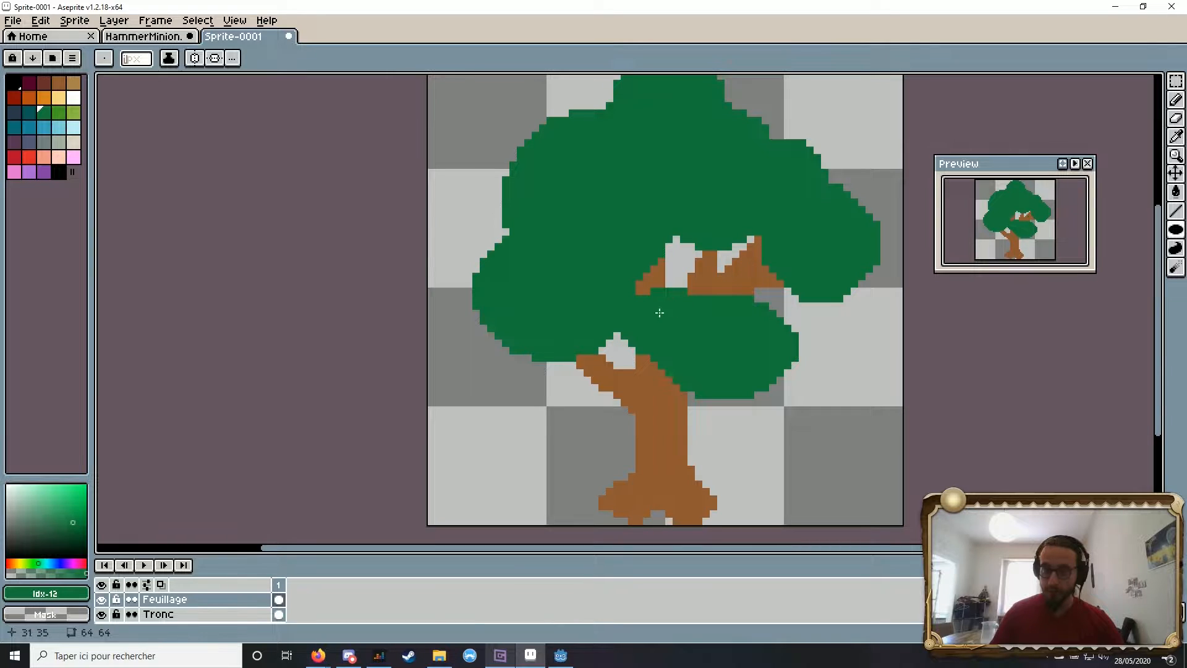
{"action": "left_click_drag", "start_coordinate": [666, 261], "coordinate": [751, 365]}
{"action": "left_click_drag", "start_coordinate": [639, 398], "coordinate": [611, 379]}
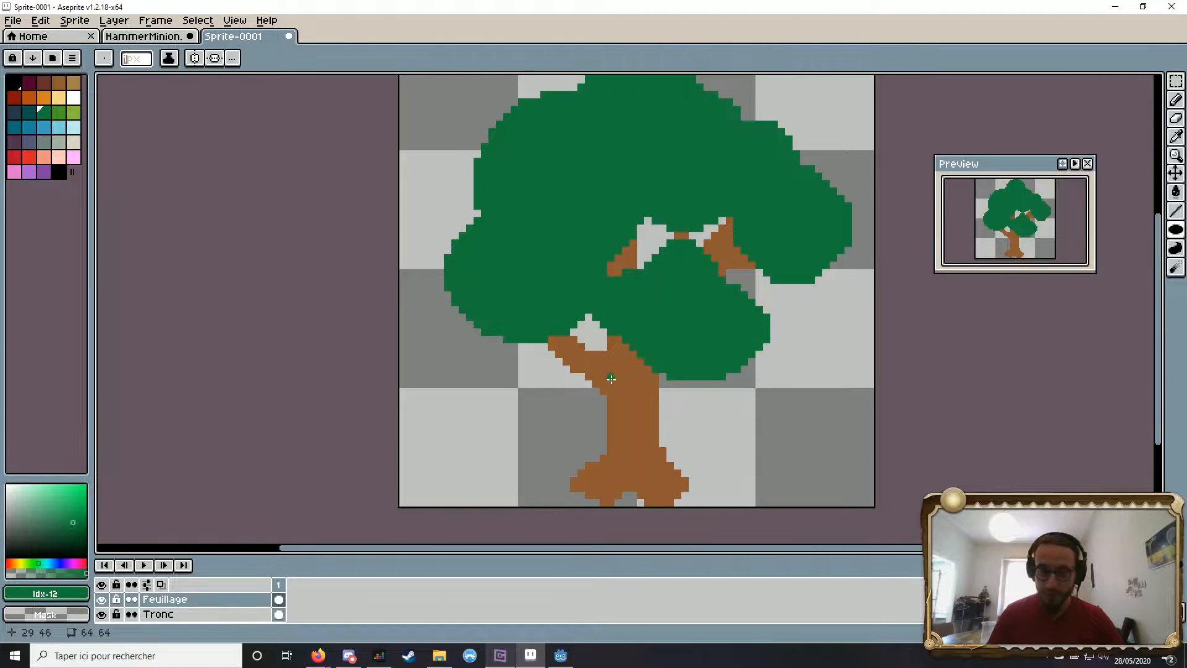
{"action": "left_click_drag", "start_coordinate": [699, 303], "coordinate": [652, 343]}
{"action": "scroll", "coordinate": [652, 343], "scroll_direction": "down", "scroll_amount": 2}
{"action": "scroll", "coordinate": [652, 343], "scroll_direction": "up", "scroll_amount": 1}
{"action": "scroll", "coordinate": [651, 343], "scroll_direction": "down", "scroll_amount": 2}
{"action": "scroll", "coordinate": [647, 341], "scroll_direction": "up", "scroll_amount": 2}
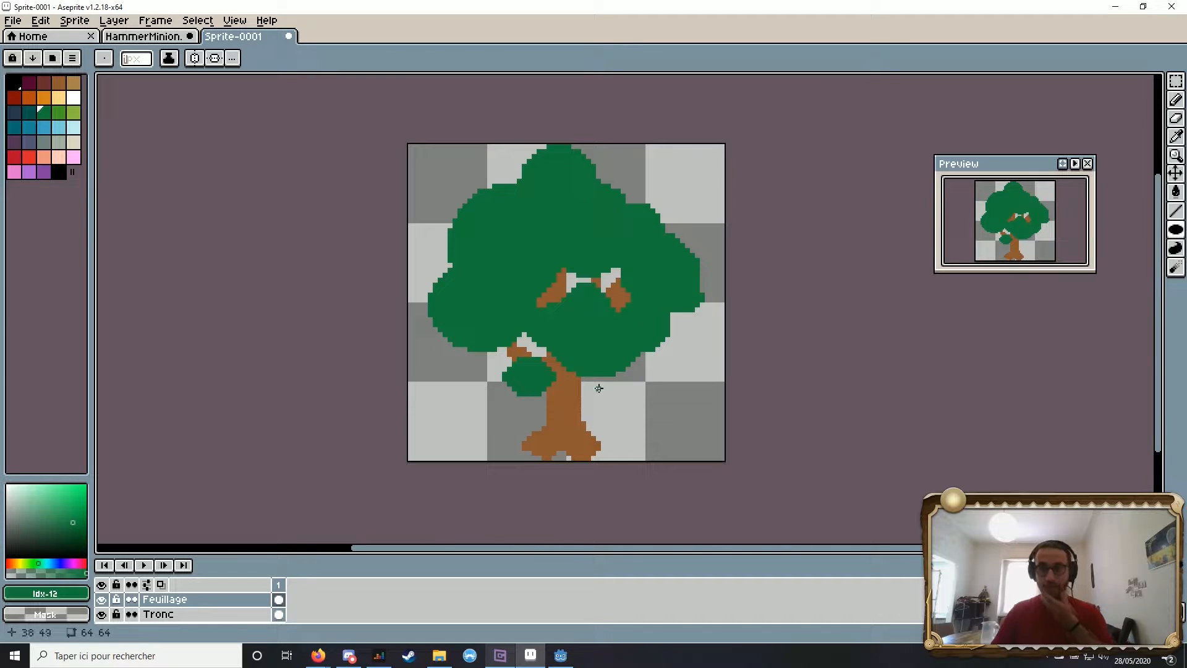
Step: Touch up the foliage around the exposed branches with the pencil in dark green
{"action": "scroll", "coordinate": [584, 420], "scroll_direction": "up", "scroll_amount": 2}
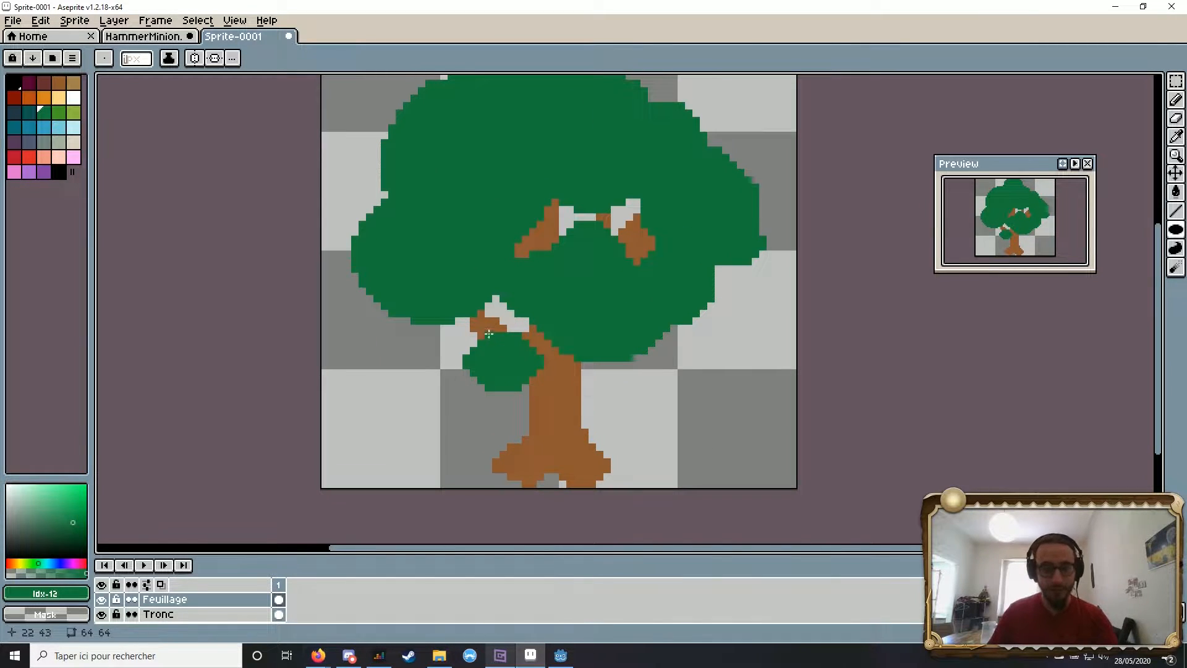
{"action": "scroll", "coordinate": [518, 322], "scroll_direction": "down", "scroll_amount": 2}
{"action": "scroll", "coordinate": [593, 371], "scroll_direction": "down", "scroll_amount": 1}
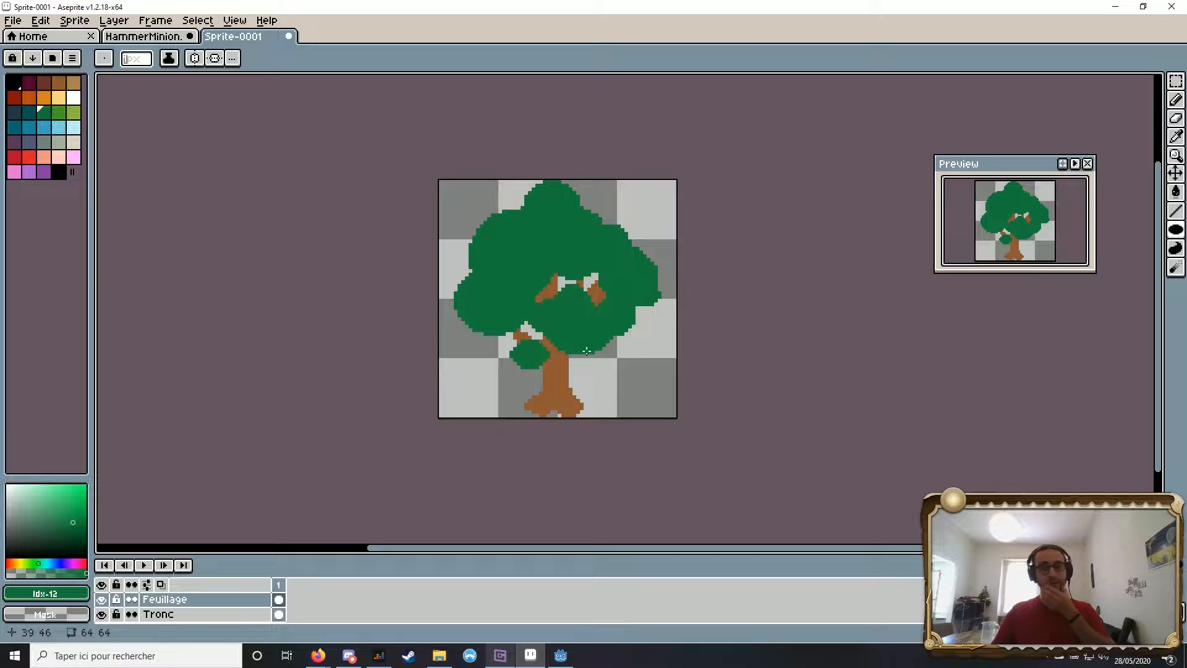
{"action": "scroll", "coordinate": [565, 300], "scroll_direction": "up", "scroll_amount": 6}
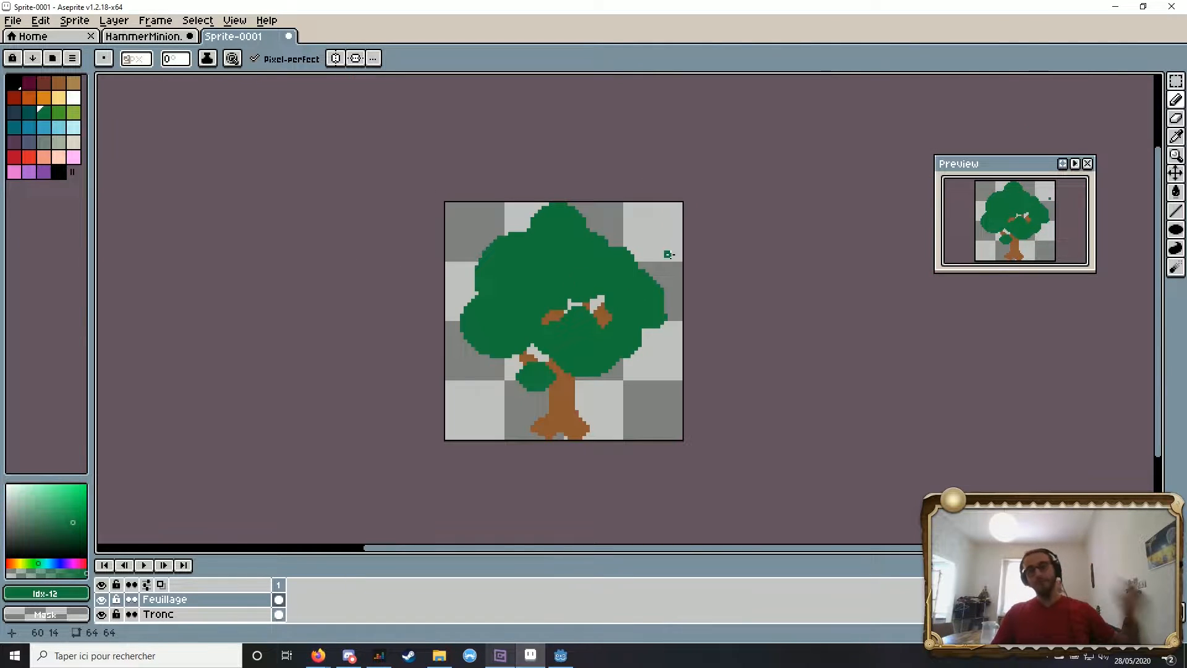
{"action": "scroll", "coordinate": [651, 298], "scroll_direction": "up", "scroll_amount": 3}
{"action": "left_click_drag", "start_coordinate": [667, 261], "coordinate": [667, 320]}
{"action": "scroll", "coordinate": [608, 357], "scroll_direction": "down", "scroll_amount": 3}
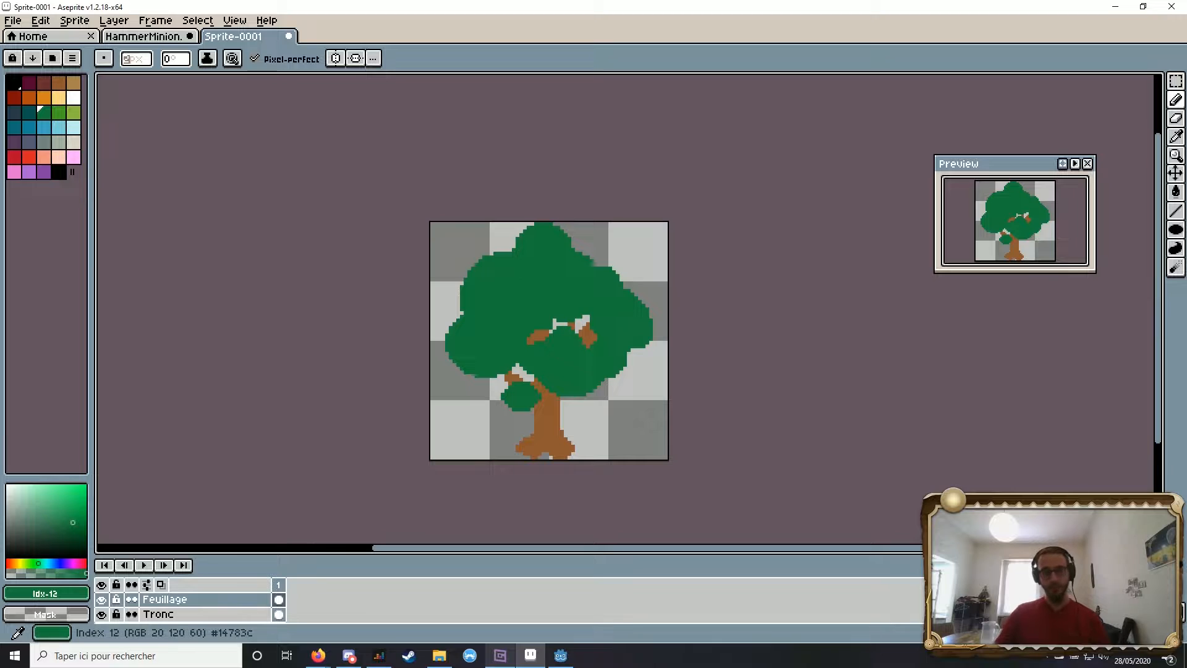
{"action": "left_click", "coordinate": [74, 112]}
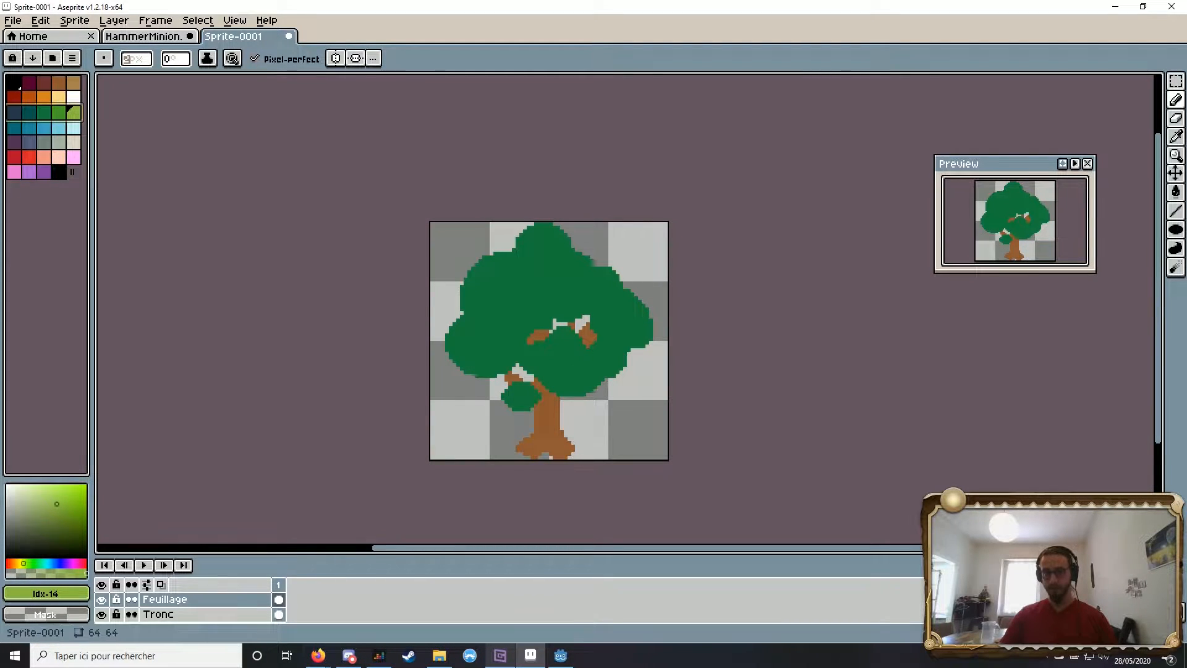
{"action": "scroll", "coordinate": [584, 317], "scroll_direction": "up", "scroll_amount": 1}
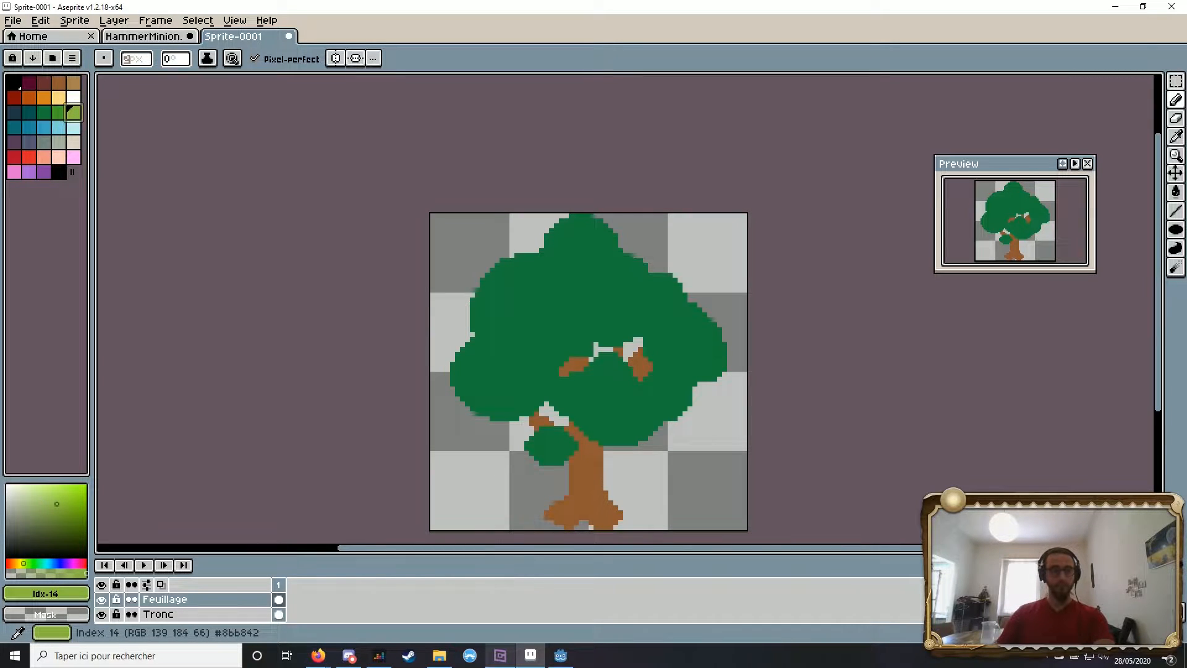
{"action": "left_click", "coordinate": [15, 112]}
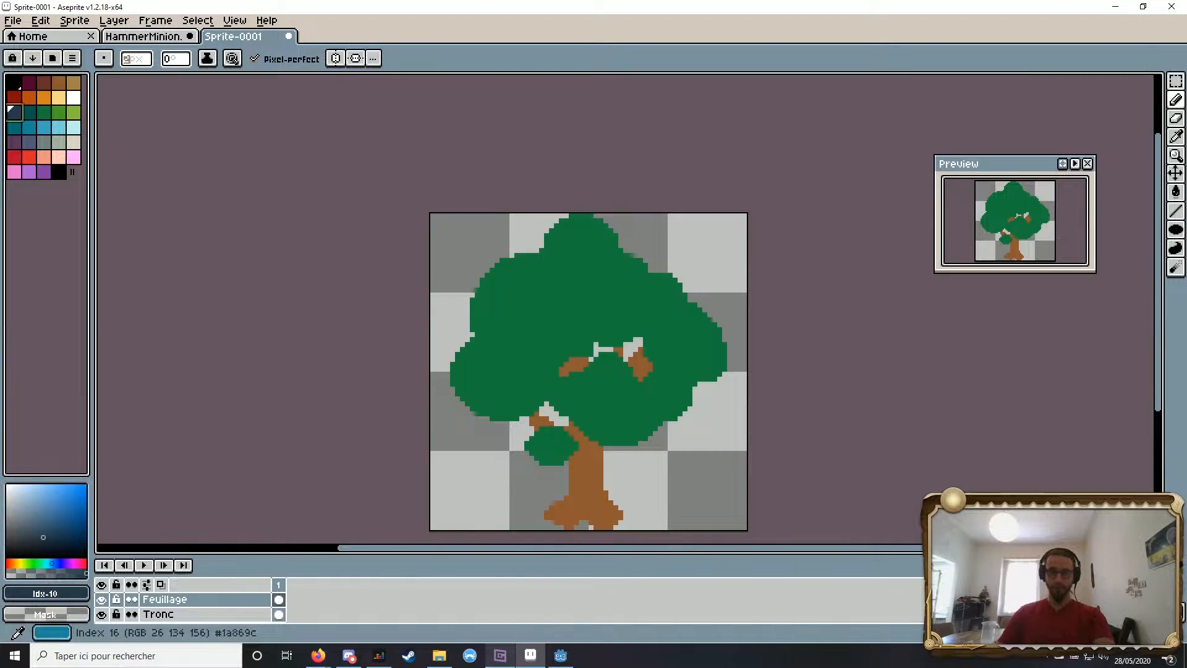
{"action": "left_click_drag", "start_coordinate": [570, 328], "coordinate": [538, 302]}
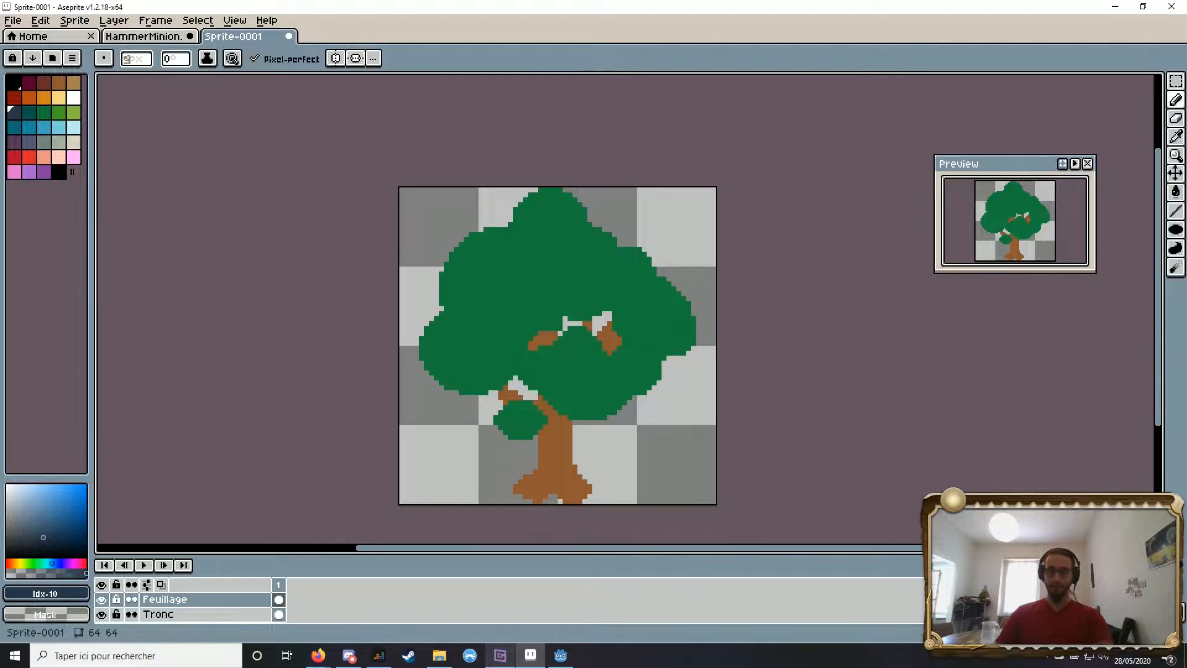
{"action": "left_click", "coordinate": [43, 113]}
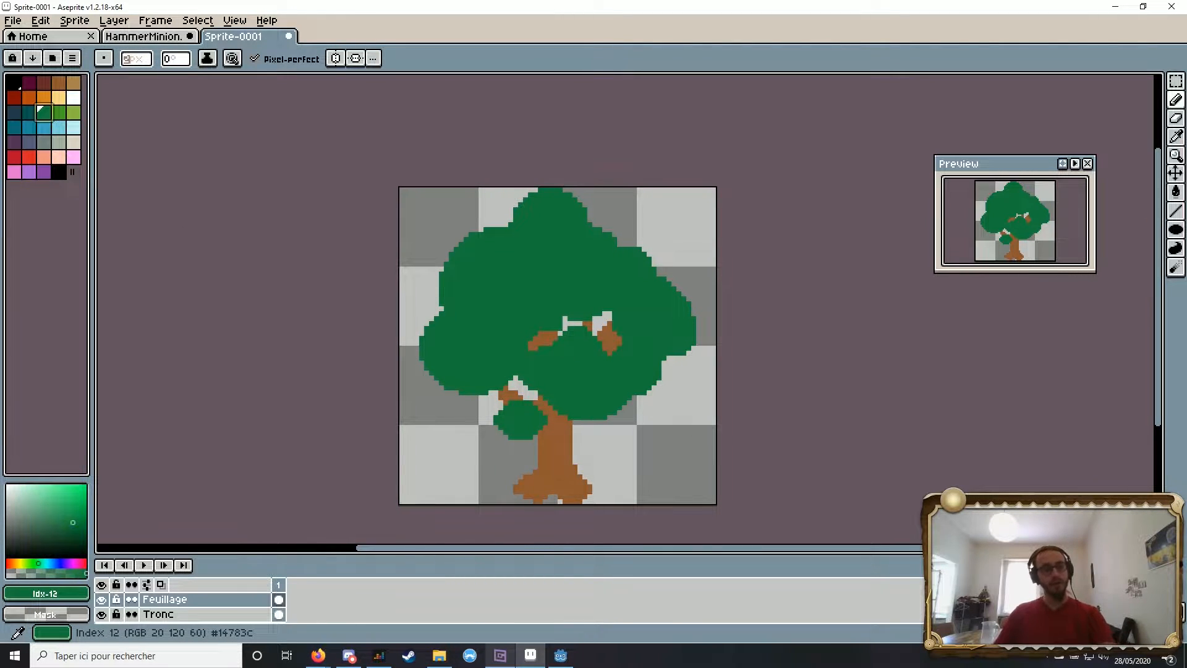
Step: Mark the light source in the canvas's upper-left corner with a pale yellow (Idx-8) pencil patch and an arrow pointing at the tree
{"action": "left_click", "coordinate": [59, 112]}
{"action": "left_click_drag", "start_coordinate": [565, 347], "coordinate": [539, 321]}
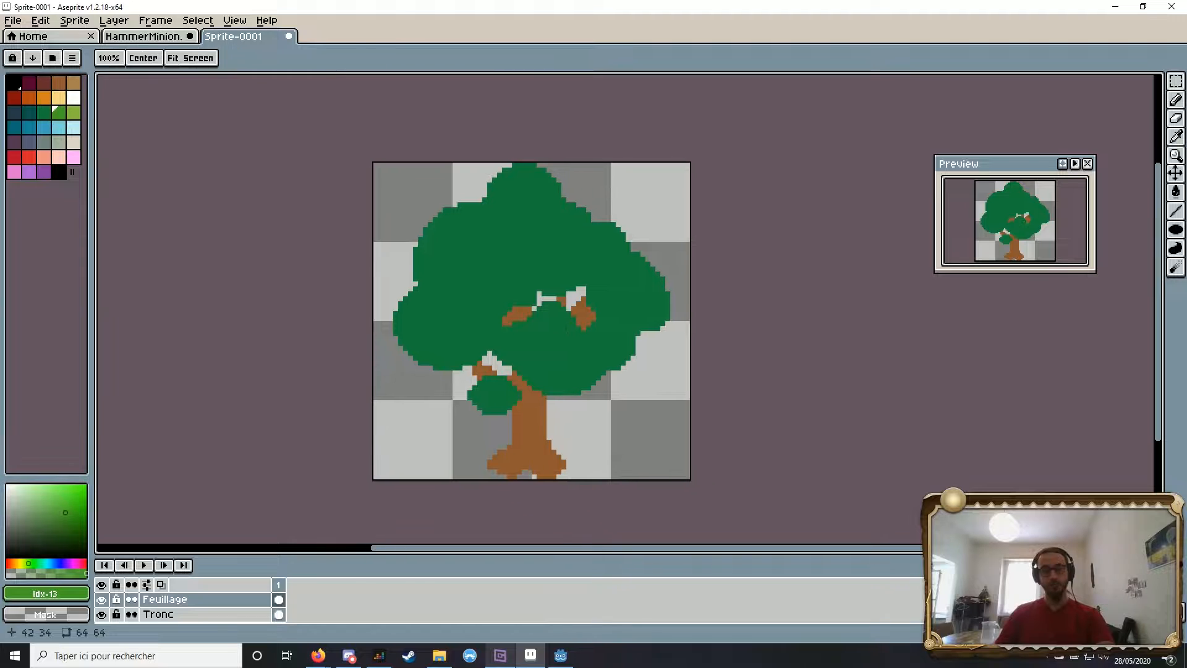
{"action": "scroll", "coordinate": [504, 267], "scroll_direction": "up", "scroll_amount": 2}
{"action": "left_click_drag", "start_coordinate": [506, 268], "coordinate": [557, 262]}
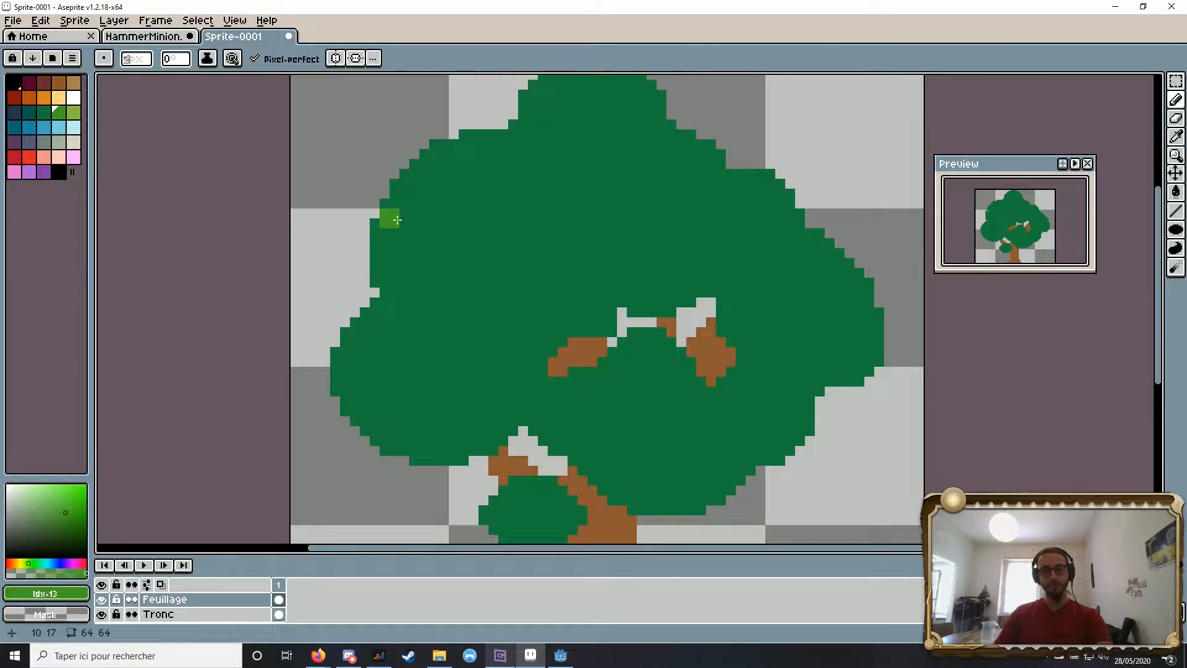
{"action": "scroll", "coordinate": [605, 331], "scroll_direction": "down", "scroll_amount": 2}
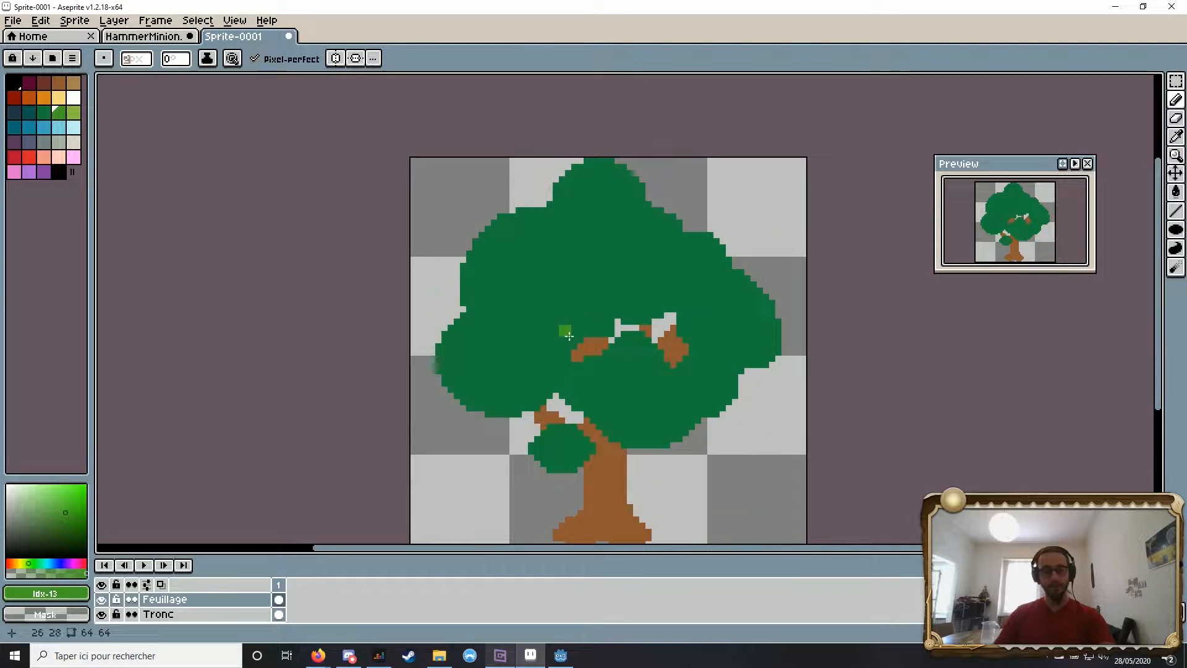
{"action": "left_click", "coordinate": [58, 97]}
{"action": "mouse_move", "coordinate": [429, 164]}
{"action": "left_mouse_down"}
{"action": "mouse_move", "coordinate": [391, 190]}
{"action": "mouse_move", "coordinate": [407, 214]}
{"action": "mouse_move", "coordinate": [416, 188]}
{"action": "mouse_move", "coordinate": [382, 215]}
{"action": "left_mouse_up"}
{"action": "left_click", "coordinate": [1175, 99]}
{"action": "scroll", "coordinate": [543, 196], "scroll_direction": "up", "scroll_amount": 2}
{"action": "scroll", "coordinate": [500, 190], "scroll_direction": "down", "scroll_amount": 3}
{"action": "scroll", "coordinate": [500, 190], "scroll_direction": "down", "scroll_amount": 3}
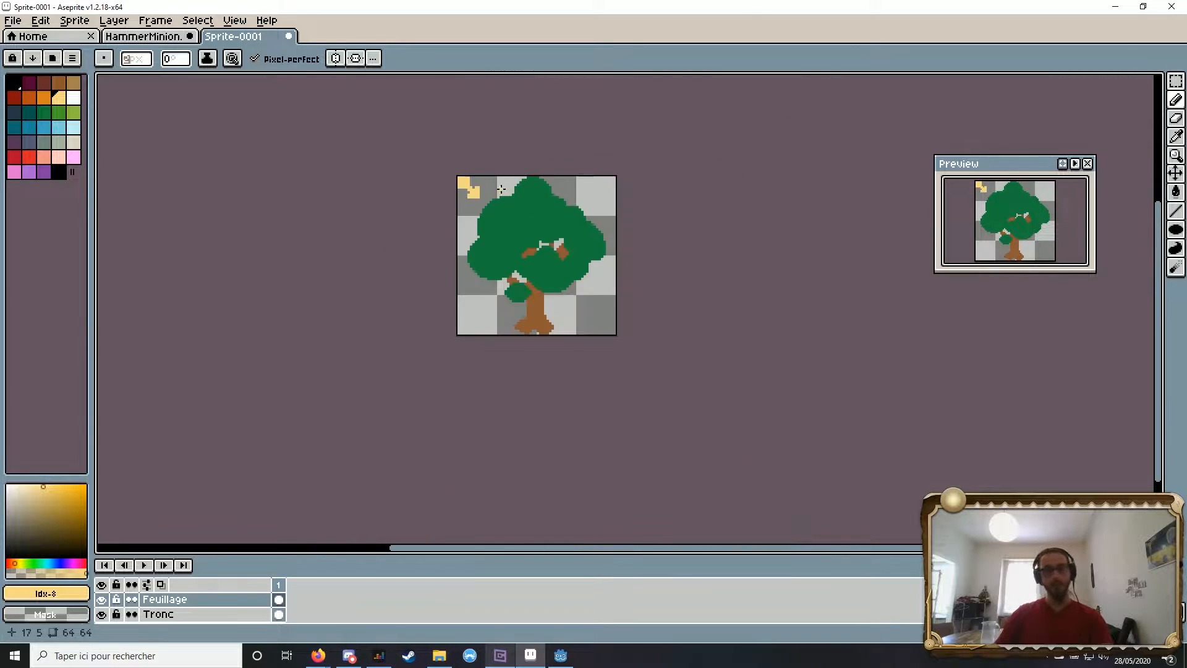
{"action": "scroll", "coordinate": [527, 212], "scroll_direction": "up", "scroll_amount": 4}
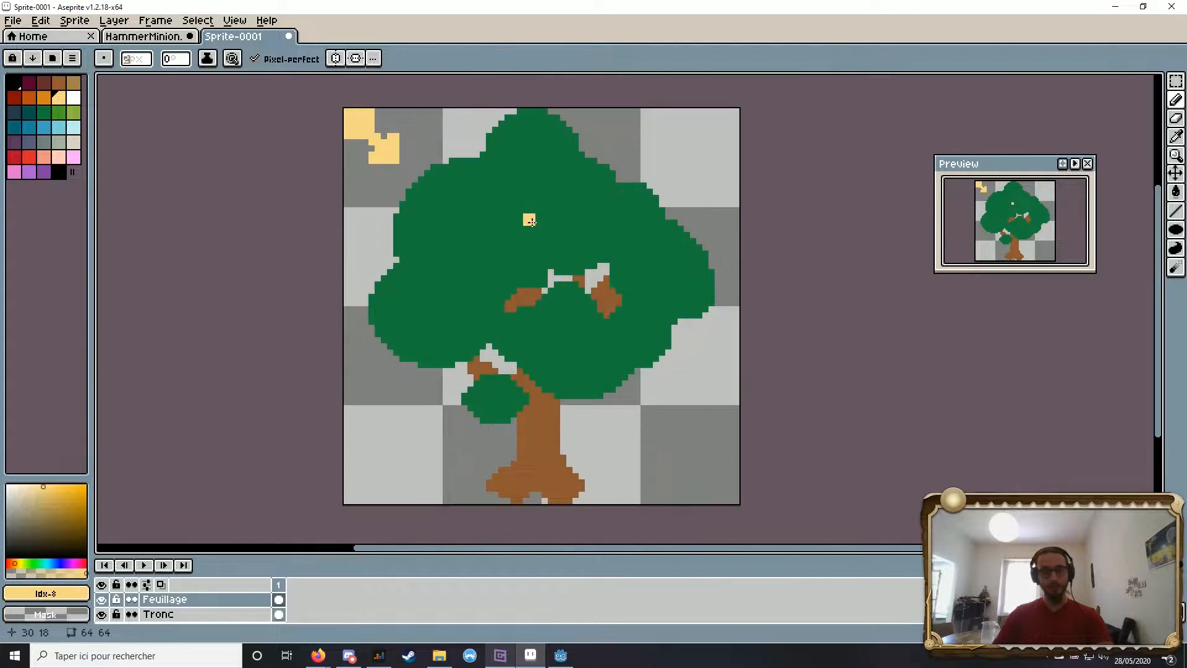
Step: Outline a rounded highlight on the crown's upper-left clump in mid green (Idx-13) and fill it with the same colour
{"action": "left_click", "coordinate": [59, 112]}
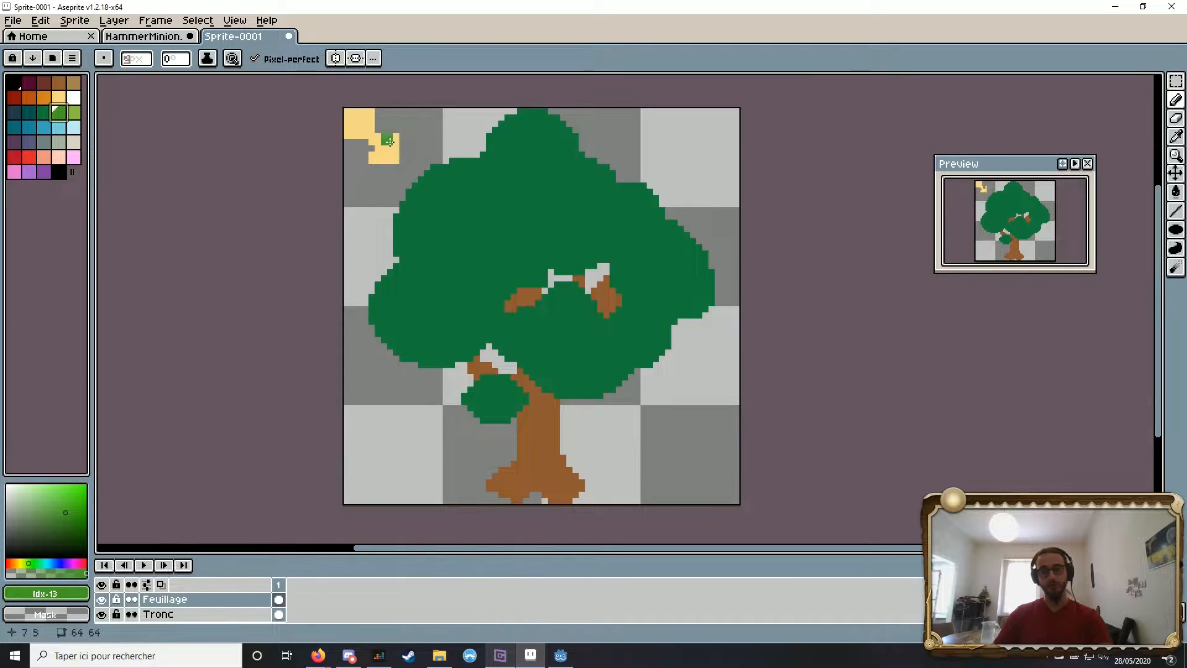
{"action": "left_click", "coordinate": [399, 223]}
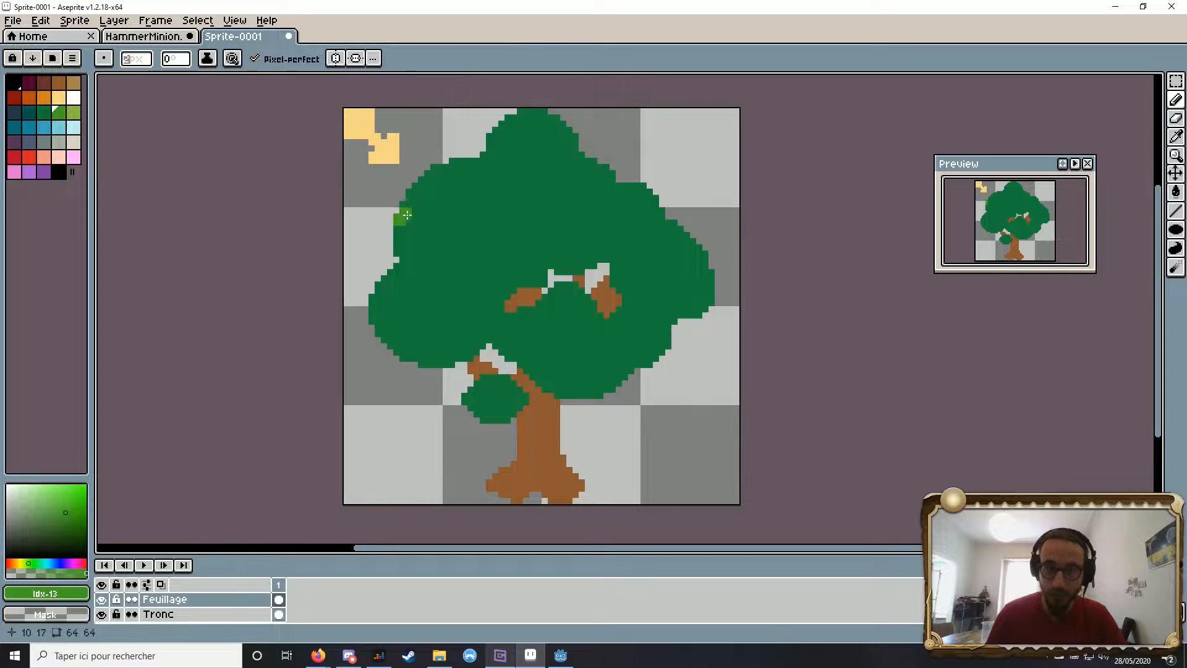
{"action": "mouse_move", "coordinate": [403, 223]}
{"action": "left_mouse_down"}
{"action": "mouse_move", "coordinate": [458, 236]}
{"action": "mouse_move", "coordinate": [485, 174]}
{"action": "left_mouse_up"}
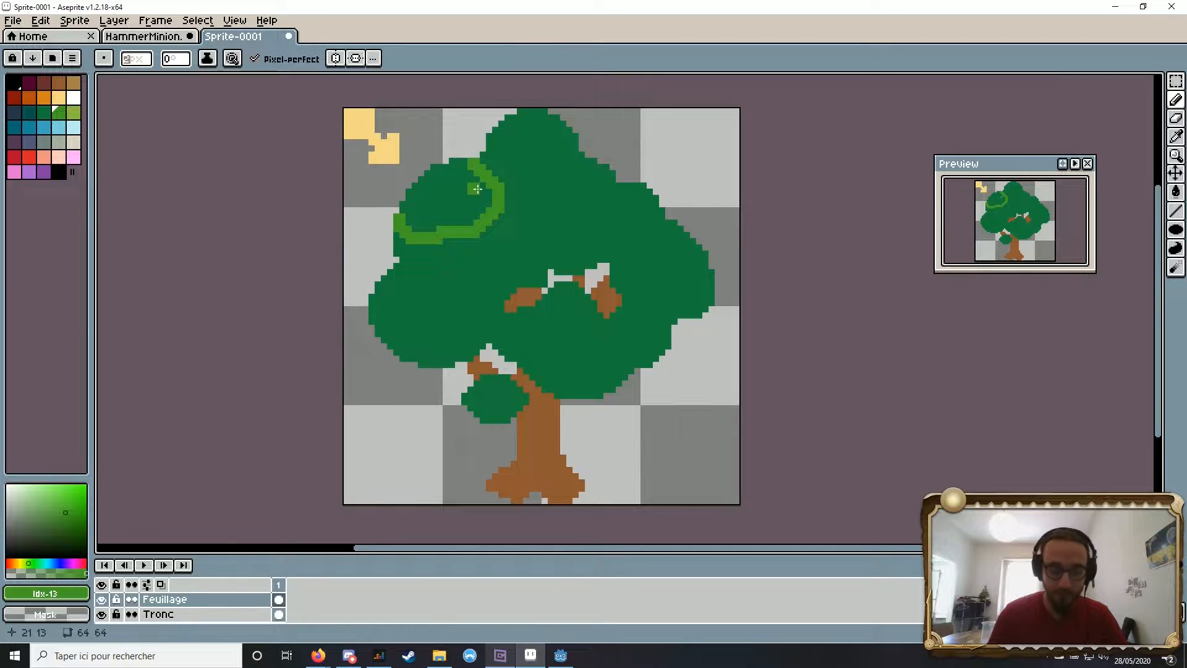
{"action": "key", "text": "g"}
{"action": "left_click", "coordinate": [441, 192]}
Step: Outline a round mid green highlight on the crown's lower-left clump and fill it
{"action": "scroll", "coordinate": [467, 249], "scroll_direction": "down", "scroll_amount": 2}
{"action": "scroll", "coordinate": [466, 260], "scroll_direction": "up", "scroll_amount": 3}
{"action": "key", "text": "b"}
{"action": "mouse_move", "coordinate": [366, 351]}
{"action": "left_mouse_down"}
{"action": "mouse_move", "coordinate": [442, 297]}
{"action": "mouse_move", "coordinate": [371, 355]}
{"action": "left_mouse_up"}
{"action": "key", "text": "g"}
{"action": "left_click", "coordinate": [405, 324]}
Step: Undo the stray fill, then outline and fill a round mid green highlight on the clump above the trunk fork
{"action": "left_click", "coordinate": [573, 350]}
{"action": "key", "text": "ctrl+z"}
{"action": "key", "text": "b"}
{"action": "left_click_drag", "start_coordinate": [538, 371], "coordinate": [544, 386]}
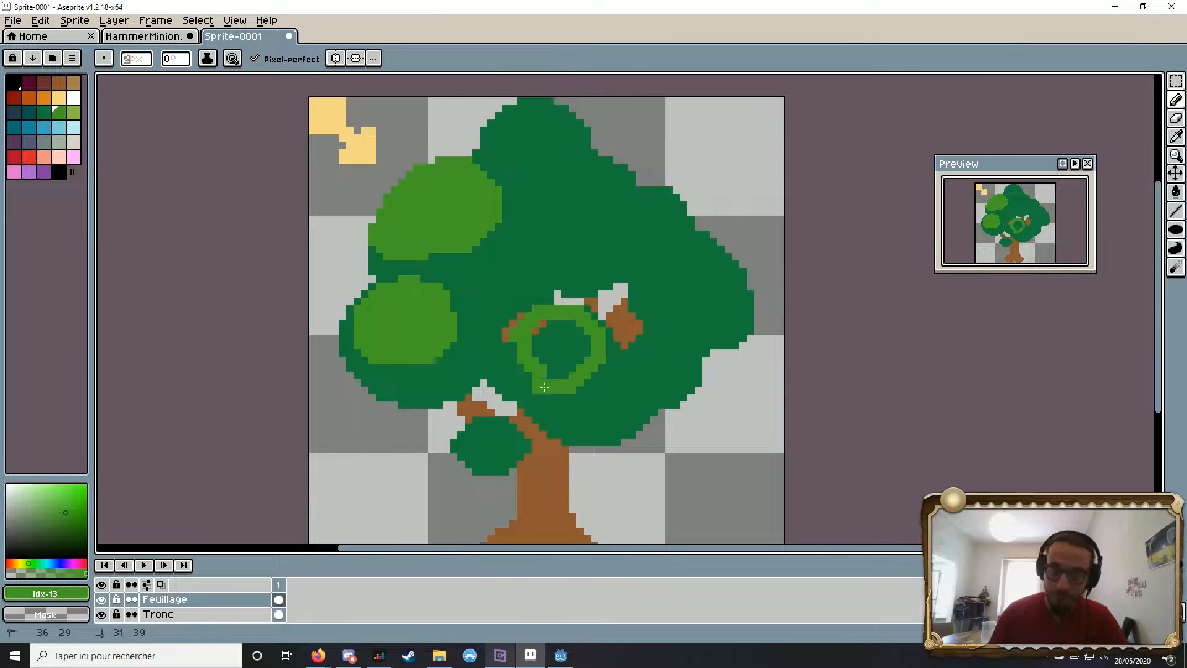
{"action": "key", "text": "g"}
{"action": "left_click", "coordinate": [559, 343]}
{"action": "scroll", "coordinate": [559, 343], "scroll_direction": "down", "scroll_amount": 1}
{"action": "scroll", "coordinate": [556, 346], "scroll_direction": "up", "scroll_amount": 4}
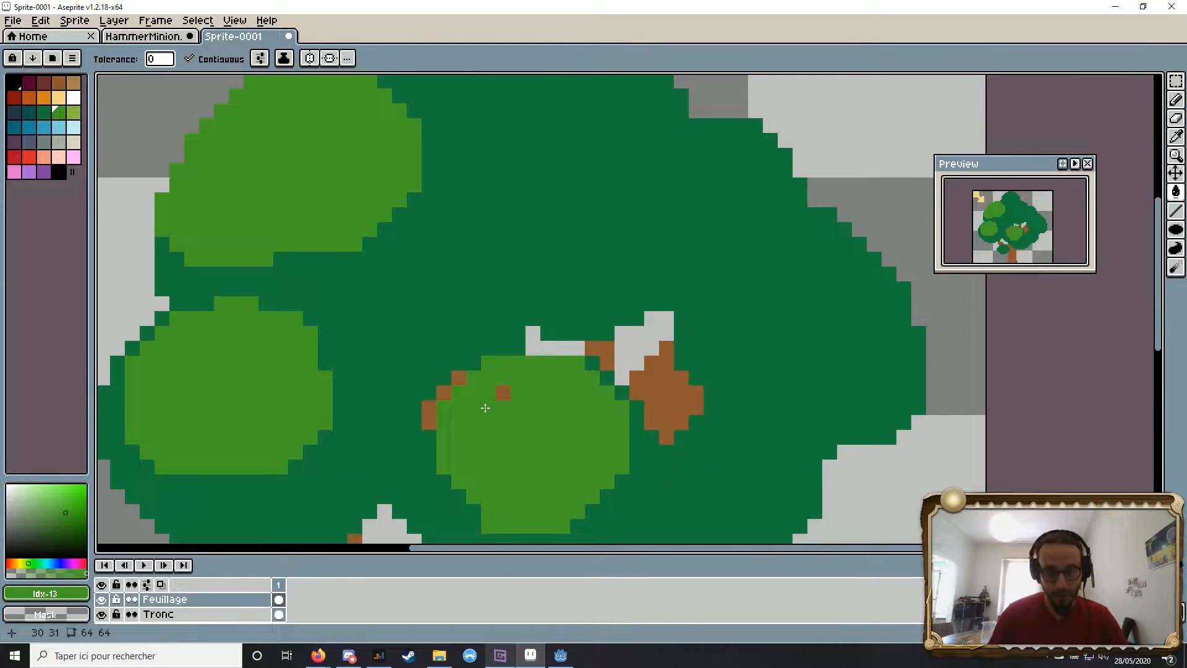
Step: Paint a mid green highlight on the left side of the clump at the crown's top
{"action": "scroll", "coordinate": [486, 408], "scroll_direction": "down", "scroll_amount": 2}
{"action": "key", "text": "b"}
{"action": "mouse_move", "coordinate": [495, 272]}
{"action": "left_mouse_down"}
{"action": "mouse_move", "coordinate": [489, 246]}
{"action": "mouse_move", "coordinate": [517, 229]}
{"action": "mouse_move", "coordinate": [527, 265]}
{"action": "left_mouse_up"}
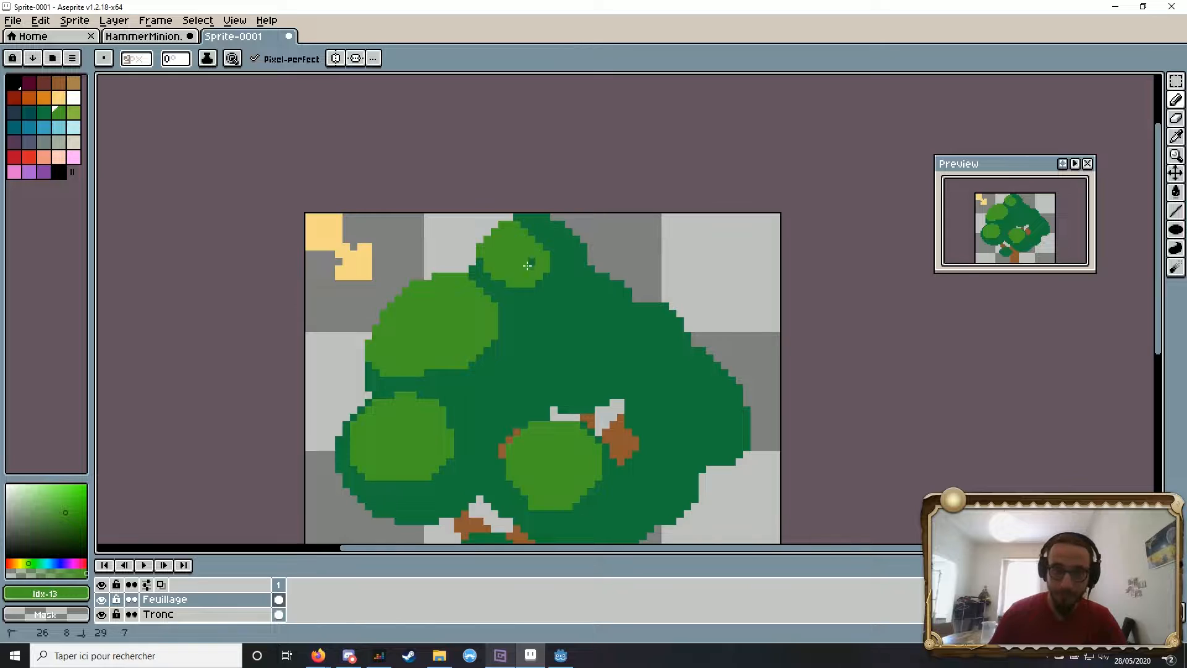
{"action": "left_click_drag", "start_coordinate": [390, 449], "coordinate": [381, 379]}
{"action": "scroll", "coordinate": [381, 379], "scroll_direction": "up", "scroll_amount": 3}
{"action": "mouse_move", "coordinate": [374, 237]}
{"action": "left_mouse_down"}
{"action": "mouse_move", "coordinate": [227, 276]}
{"action": "mouse_move", "coordinate": [190, 269]}
{"action": "left_mouse_up"}
{"action": "scroll", "coordinate": [190, 268], "scroll_direction": "down", "scroll_amount": 2}
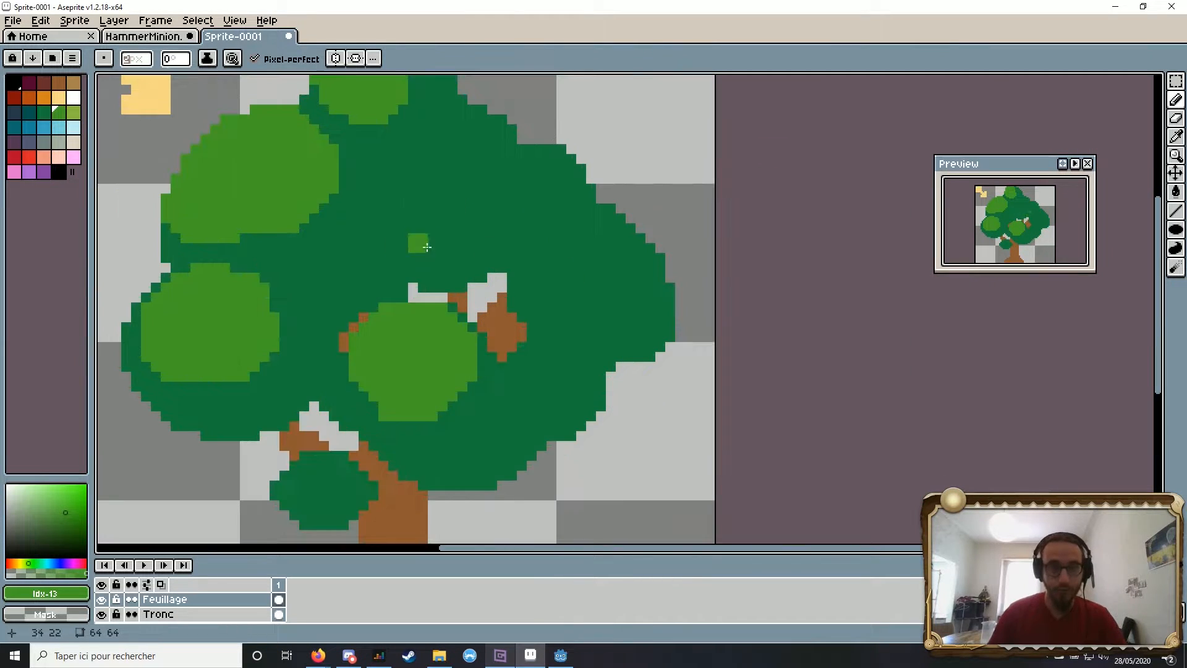
Step: Paint a solid two-lobed mid green highlight in the crown's upper middle, just below the top clump
{"action": "left_click_drag", "start_coordinate": [467, 266], "coordinate": [542, 328]}
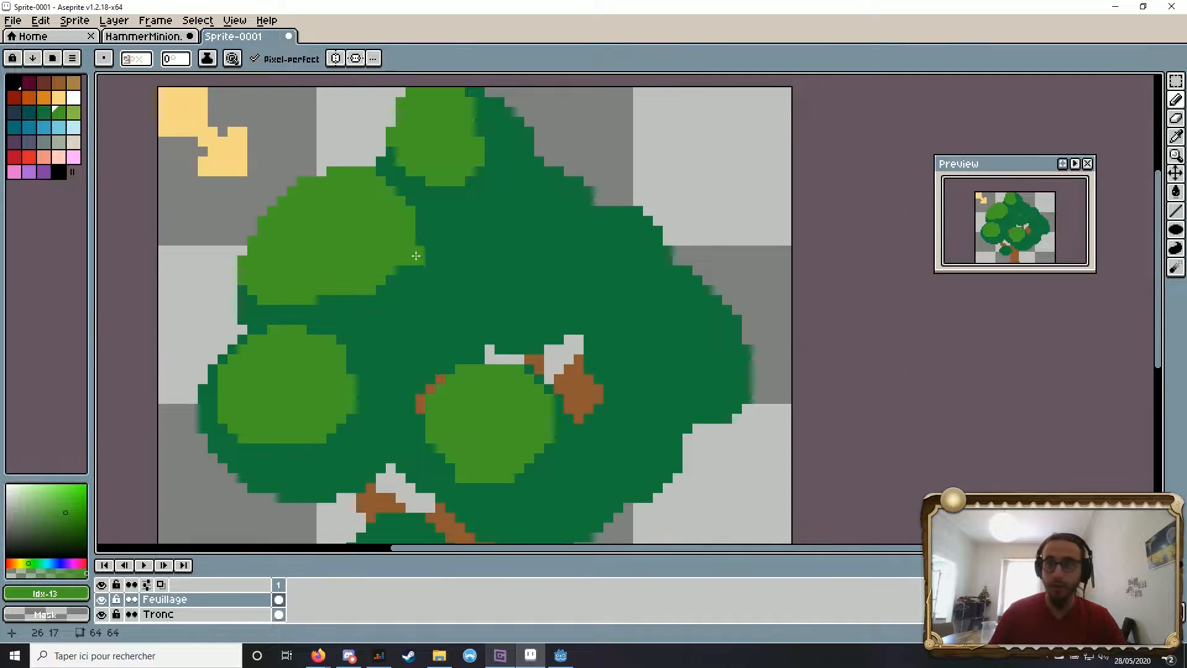
{"action": "left_click_drag", "start_coordinate": [523, 435], "coordinate": [605, 450]}
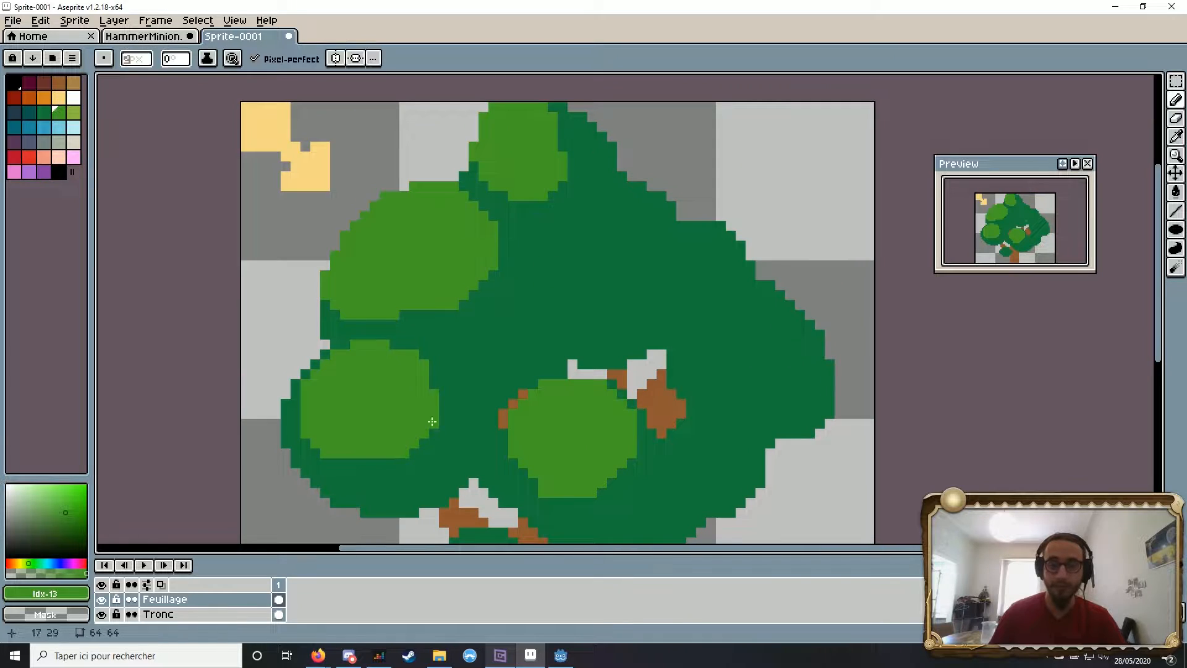
{"action": "mouse_move", "coordinate": [547, 311]}
{"action": "left_mouse_down"}
{"action": "mouse_move", "coordinate": [529, 255]}
{"action": "mouse_move", "coordinate": [568, 232]}
{"action": "mouse_move", "coordinate": [587, 291]}
{"action": "mouse_move", "coordinate": [553, 316]}
{"action": "left_mouse_up"}
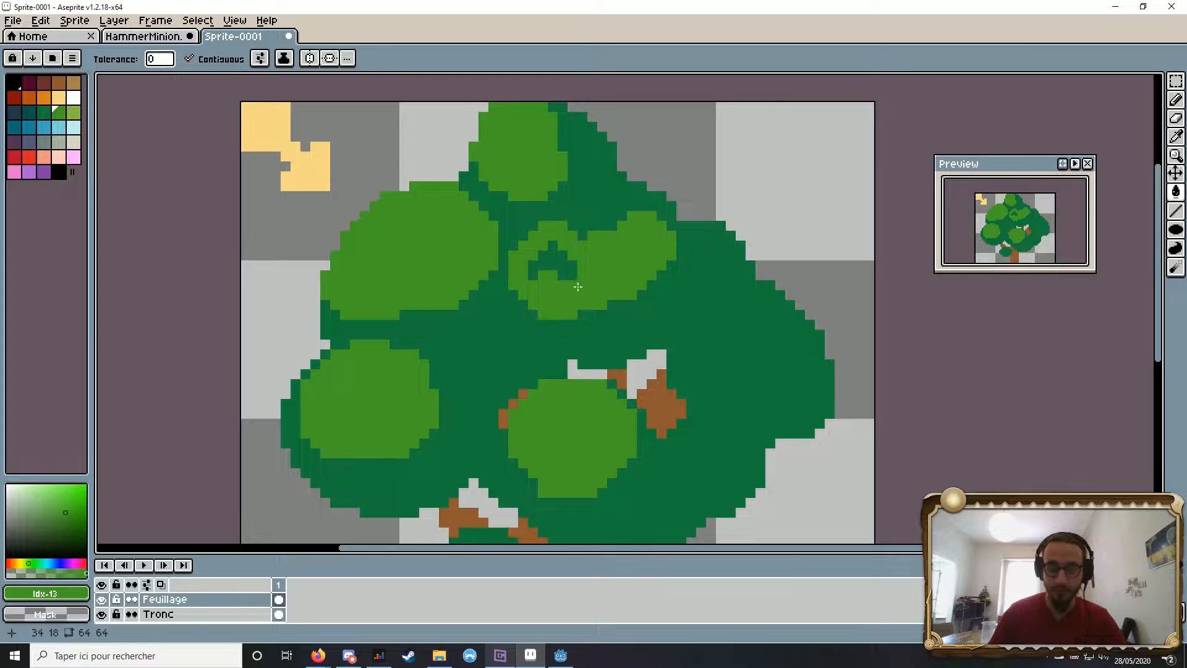
{"action": "key", "text": "b"}
{"action": "left_click", "coordinate": [568, 267]}
{"action": "mouse_move", "coordinate": [564, 256]}
{"action": "left_mouse_down"}
{"action": "mouse_move", "coordinate": [545, 266]}
{"action": "mouse_move", "coordinate": [573, 277]}
{"action": "left_mouse_up"}
{"action": "scroll", "coordinate": [606, 267], "scroll_direction": "down", "scroll_amount": 3}
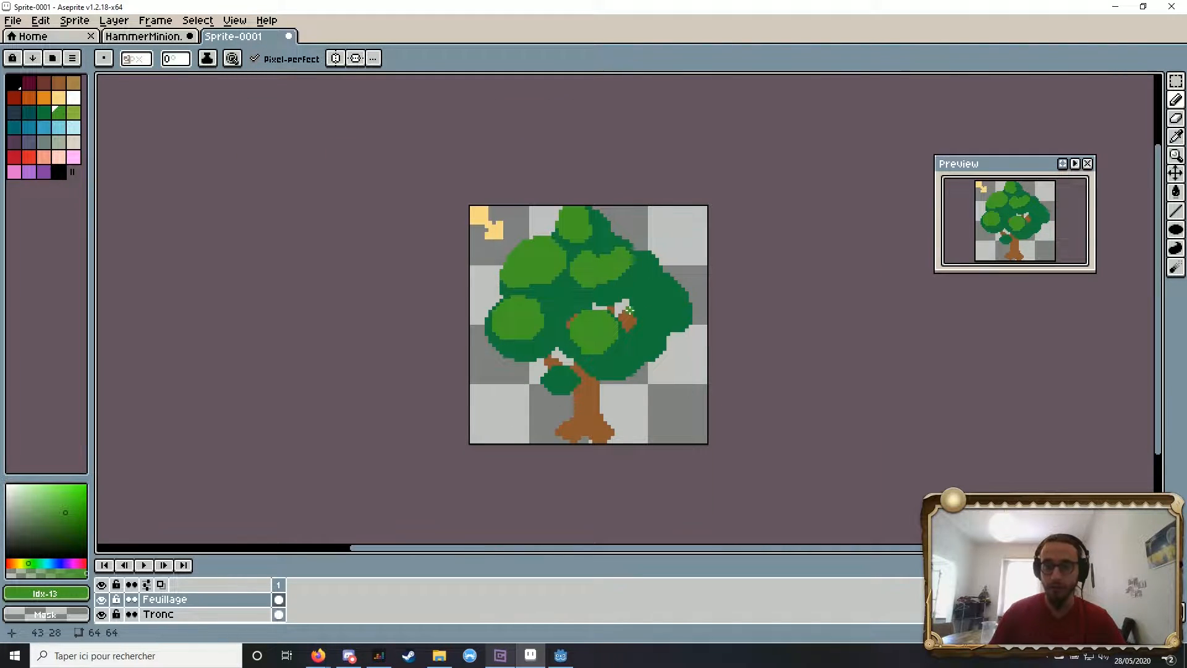
Step: Paint a small round mid green highlight between the lower-left and central foliage clumps
{"action": "scroll", "coordinate": [629, 310], "scroll_direction": "up", "scroll_amount": 3}
{"action": "mouse_move", "coordinate": [536, 222]}
{"action": "left_mouse_down"}
{"action": "mouse_move", "coordinate": [539, 244]}
{"action": "mouse_move", "coordinate": [636, 221]}
{"action": "left_mouse_up"}
{"action": "mouse_move", "coordinate": [464, 306]}
{"action": "left_mouse_down"}
{"action": "mouse_move", "coordinate": [436, 279]}
{"action": "mouse_move", "coordinate": [485, 327]}
{"action": "mouse_move", "coordinate": [458, 287]}
{"action": "mouse_move", "coordinate": [439, 308]}
{"action": "mouse_move", "coordinate": [462, 309]}
{"action": "left_mouse_up"}
{"action": "left_click_drag", "start_coordinate": [711, 270], "coordinate": [653, 304]}
{"action": "mouse_move", "coordinate": [349, 297]}
{"action": "left_mouse_down"}
{"action": "mouse_move", "coordinate": [314, 299]}
{"action": "mouse_move", "coordinate": [337, 305]}
{"action": "mouse_move", "coordinate": [315, 274]}
{"action": "left_mouse_up"}
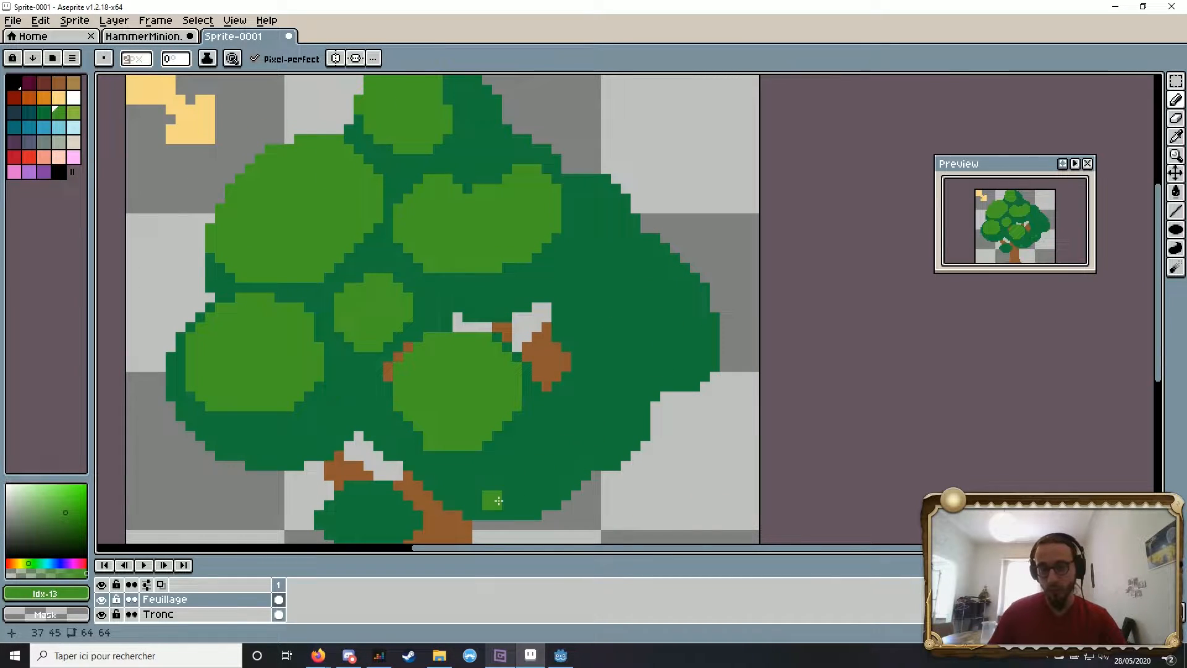
{"action": "scroll", "coordinate": [641, 293], "scroll_direction": "down", "scroll_amount": 2}
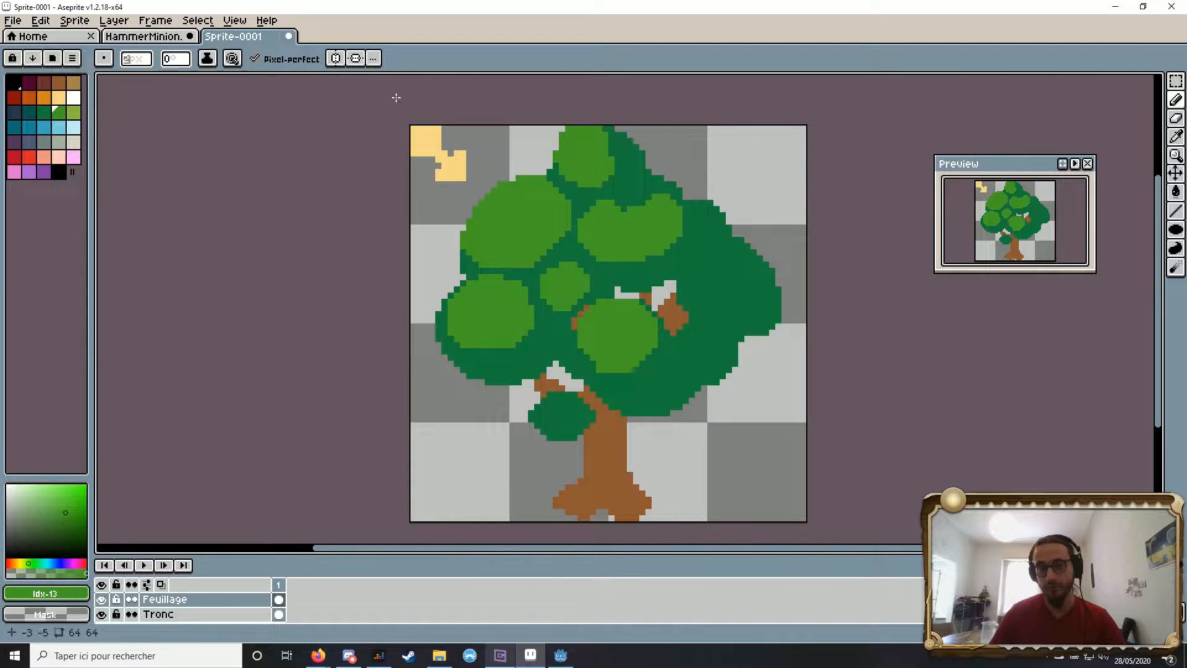
Step: Add small mid green highlights below the exposed right branch and on the crown's right-hand clump
{"action": "left_click_drag", "start_coordinate": [739, 311], "coordinate": [756, 292]}
{"action": "scroll", "coordinate": [755, 292], "scroll_direction": "up", "scroll_amount": 2}
{"action": "mouse_move", "coordinate": [679, 337]}
{"action": "left_mouse_down"}
{"action": "mouse_move", "coordinate": [645, 345]}
{"action": "mouse_move", "coordinate": [693, 342]}
{"action": "left_mouse_up"}
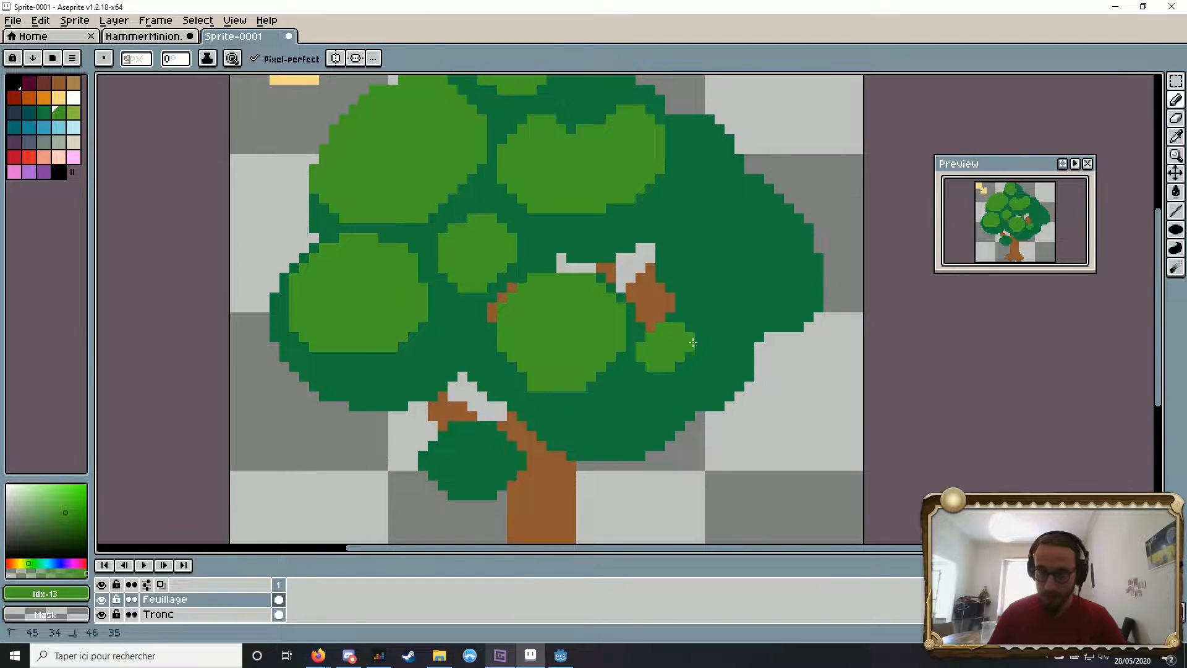
{"action": "scroll", "coordinate": [724, 278], "scroll_direction": "down", "scroll_amount": 3}
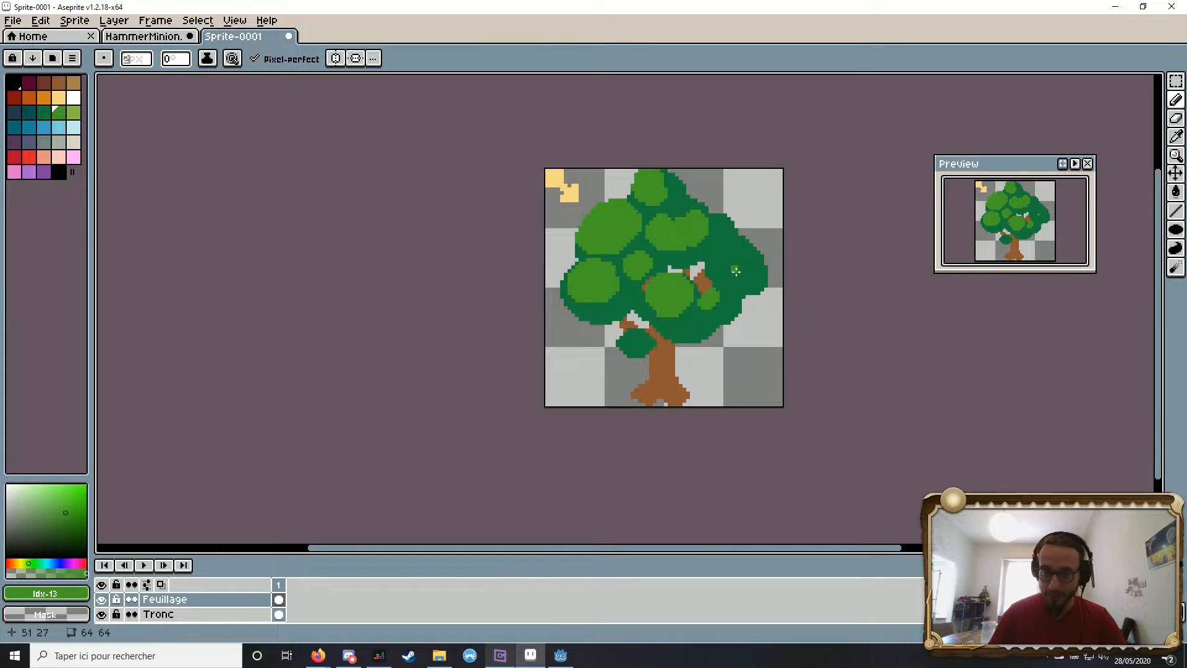
{"action": "scroll", "coordinate": [723, 279], "scroll_direction": "up", "scroll_amount": 3}
{"action": "mouse_move", "coordinate": [693, 238]}
{"action": "left_mouse_down"}
{"action": "mouse_move", "coordinate": [735, 198]}
{"action": "mouse_move", "coordinate": [703, 249]}
{"action": "left_mouse_up"}
{"action": "scroll", "coordinate": [698, 251], "scroll_direction": "down", "scroll_amount": 3}
{"action": "scroll", "coordinate": [665, 254], "scroll_direction": "up", "scroll_amount": 3}
Step: Join the small round highlight to the upper-middle and lower-left highlights with mid green pencil strokes
{"action": "mouse_move", "coordinate": [564, 221]}
{"action": "left_mouse_down"}
{"action": "mouse_move", "coordinate": [572, 234]}
{"action": "mouse_move", "coordinate": [634, 214]}
{"action": "left_mouse_up"}
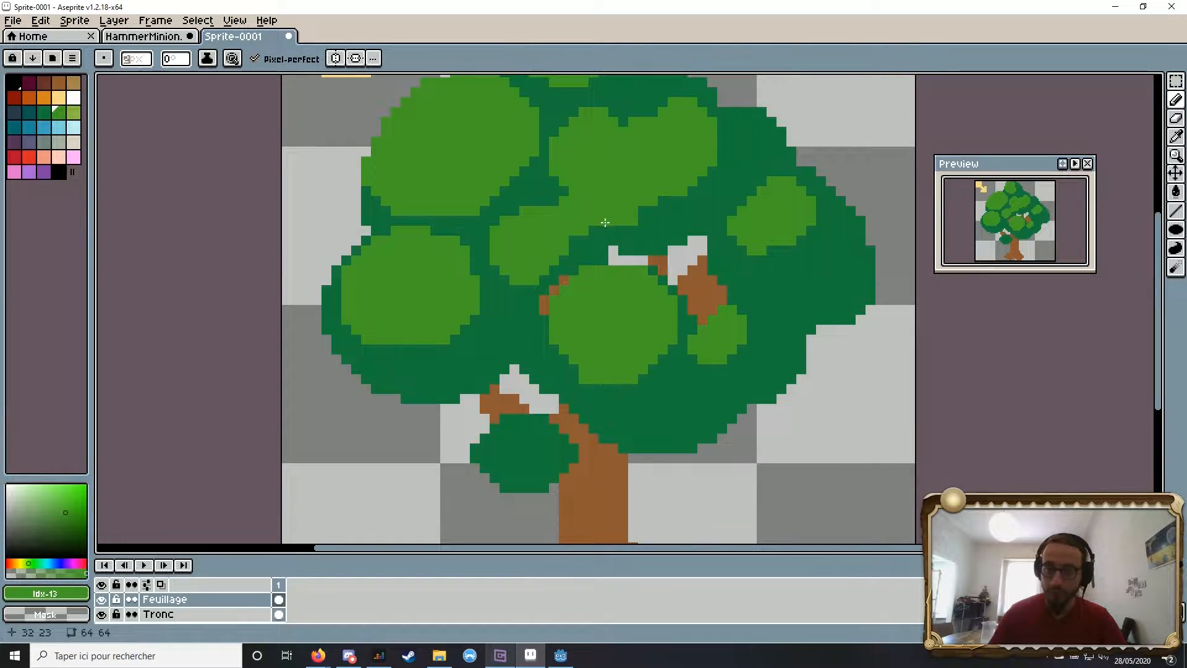
{"action": "scroll", "coordinate": [618, 247], "scroll_direction": "down", "scroll_amount": 4}
{"action": "scroll", "coordinate": [636, 266], "scroll_direction": "up", "scroll_amount": 6}
{"action": "mouse_move", "coordinate": [635, 265]}
{"action": "left_mouse_down"}
{"action": "mouse_move", "coordinate": [673, 270]}
{"action": "mouse_move", "coordinate": [639, 314]}
{"action": "left_mouse_up"}
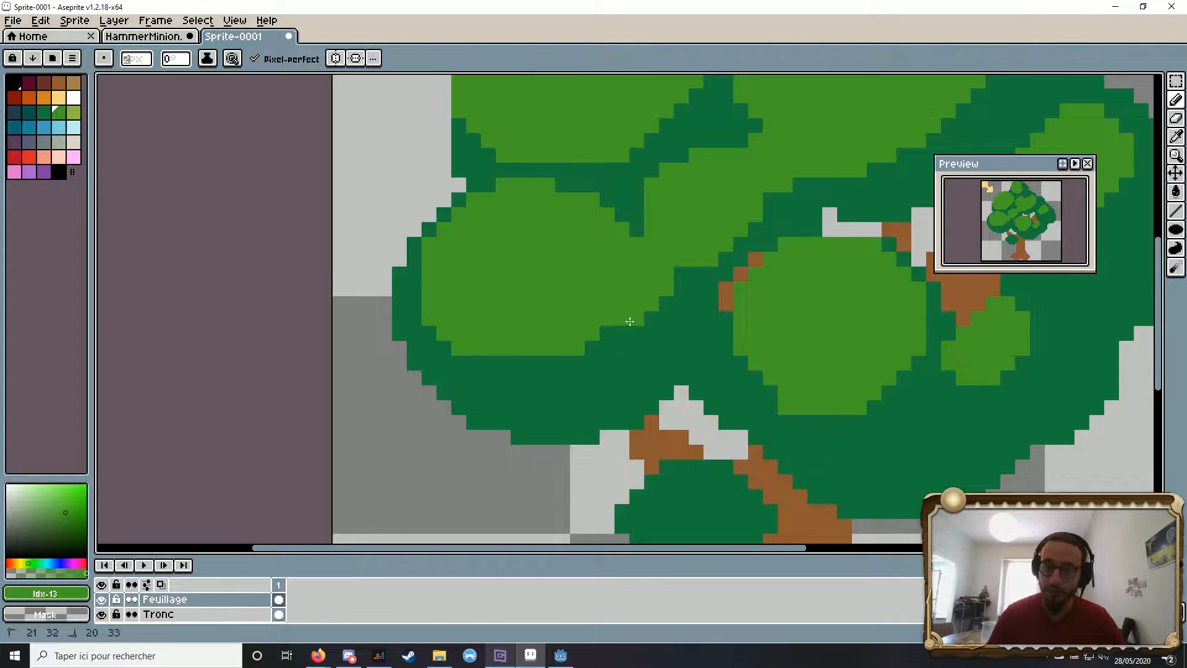
Step: Add small mid green highlights near the crown's lower edge and on the upper left of the low branch's foliage
{"action": "scroll", "coordinate": [643, 281], "scroll_direction": "down", "scroll_amount": 4}
{"action": "scroll", "coordinate": [675, 257], "scroll_direction": "up", "scroll_amount": 2}
{"action": "scroll", "coordinate": [581, 191], "scroll_direction": "up", "scroll_amount": 2}
{"action": "scroll", "coordinate": [619, 264], "scroll_direction": "down", "scroll_amount": 5}
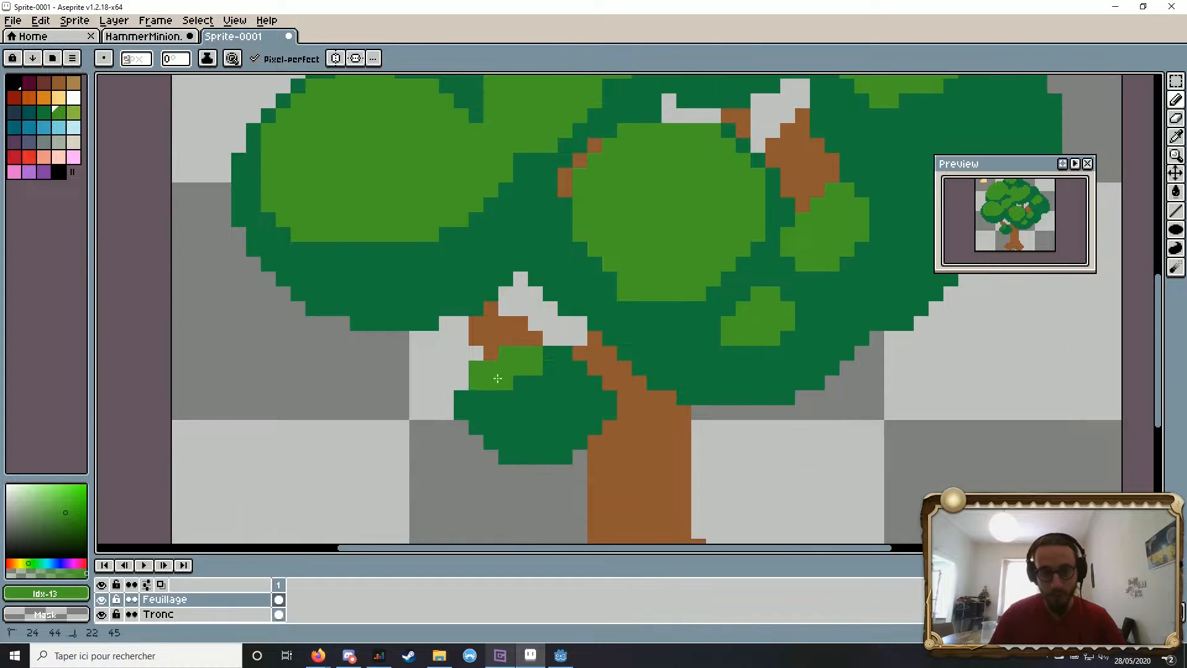
Step: Paint a small mid green leaf bump on the crown's upper-right edge
{"action": "scroll", "coordinate": [618, 265], "scroll_direction": "up", "scroll_amount": 4}
{"action": "left_click_drag", "start_coordinate": [608, 263], "coordinate": [612, 273]}
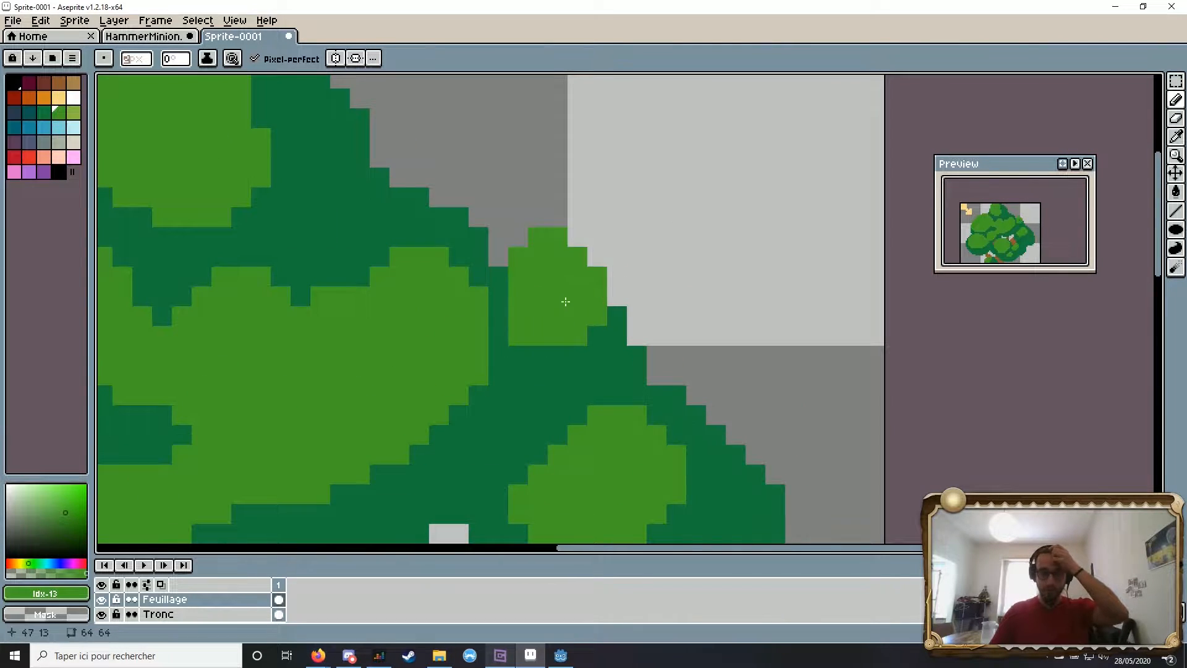
{"action": "scroll", "coordinate": [609, 269], "scroll_direction": "down", "scroll_amount": 4}
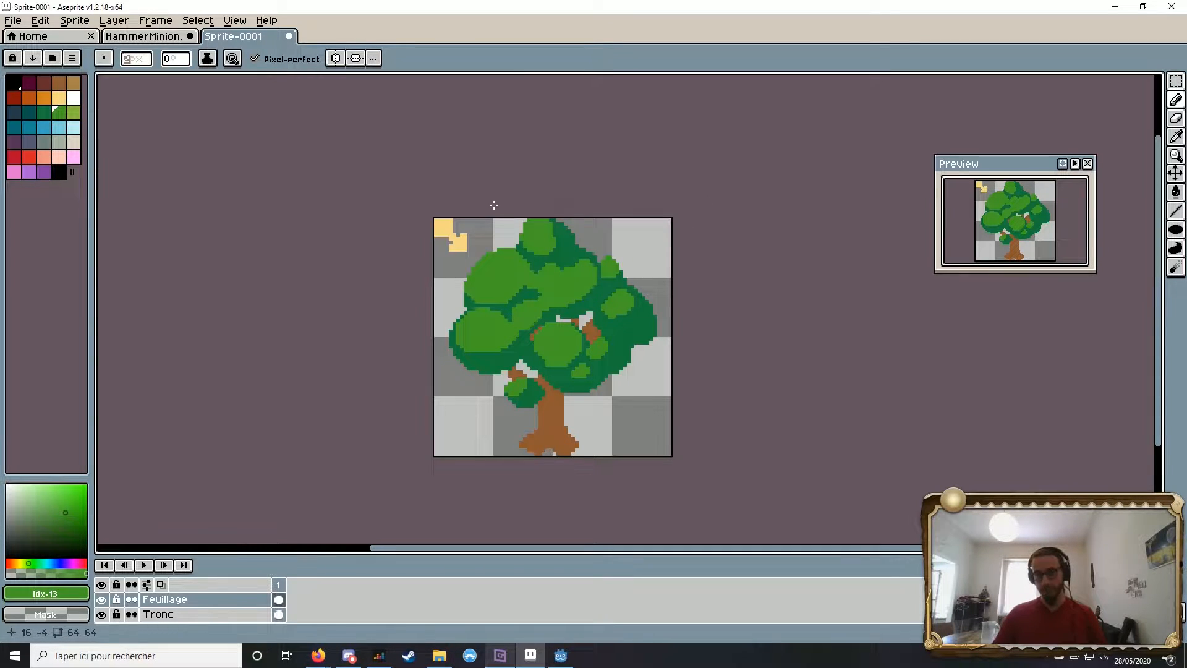
{"action": "scroll", "coordinate": [529, 223], "scroll_direction": "up", "scroll_amount": 5}
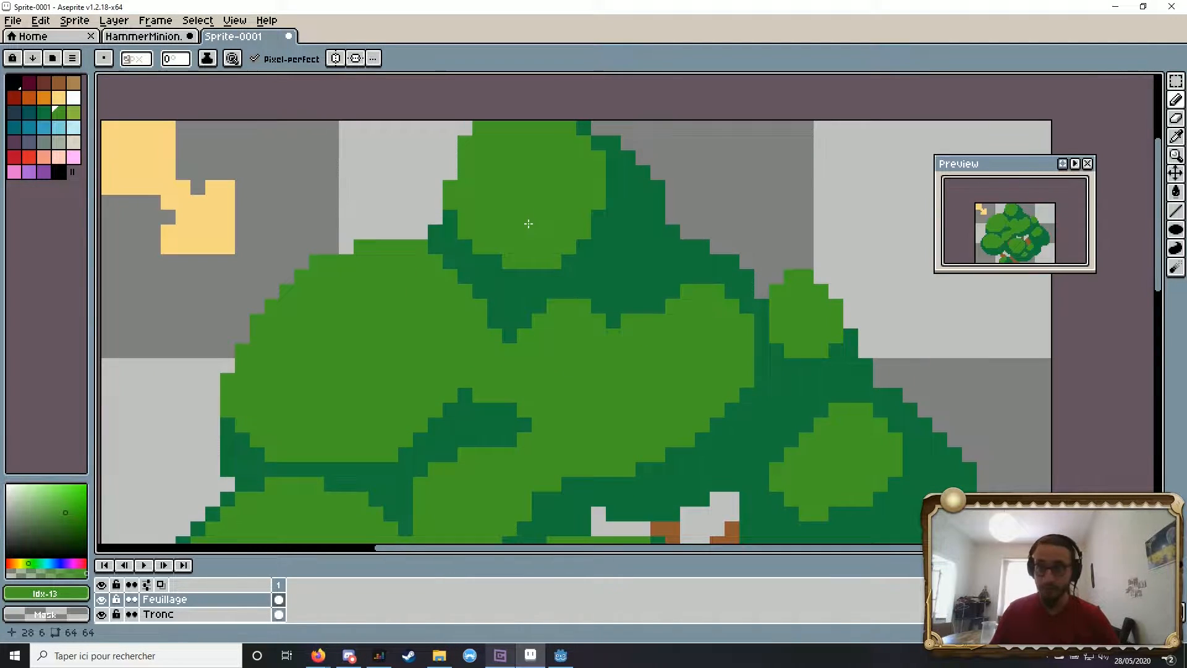
{"action": "scroll", "coordinate": [529, 223], "scroll_direction": "down", "scroll_amount": 3}
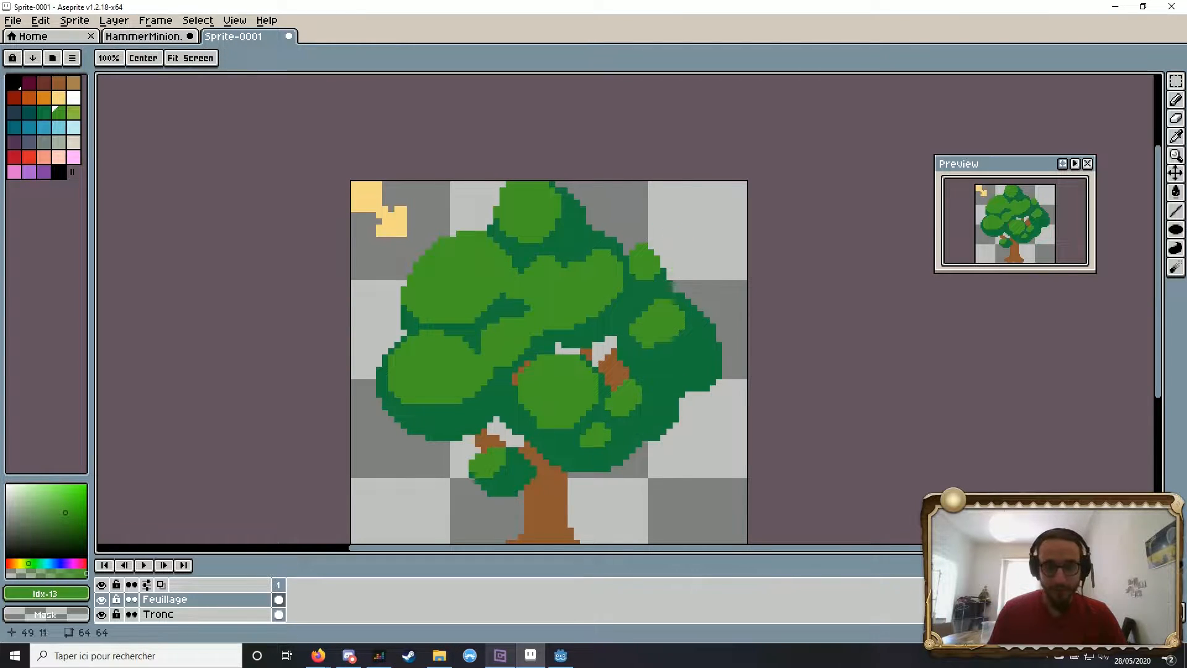
Step: Dab a small two-square mid green cluster and a separate square dot in the canvas's empty upper-right corner
{"action": "left_click", "coordinate": [668, 199]}
{"action": "scroll", "coordinate": [647, 153], "scroll_direction": "up", "scroll_amount": 3}
{"action": "left_click", "coordinate": [659, 166]}
{"action": "left_click", "coordinate": [759, 208]}
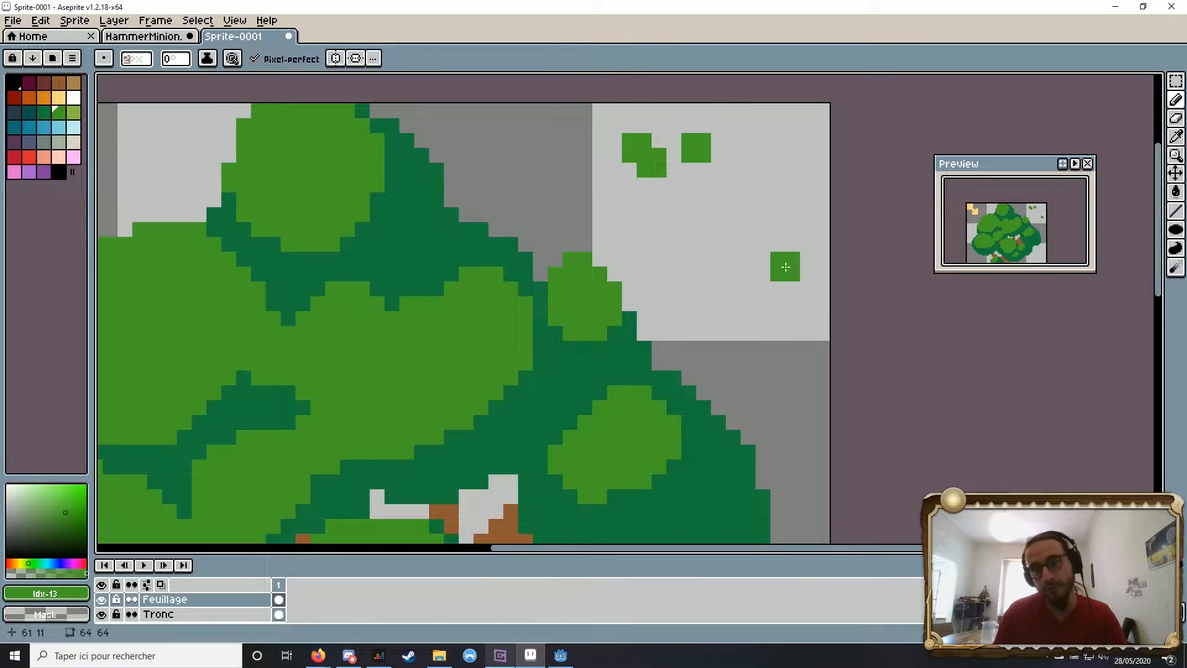
Step: Build a larger plus-shaped mid green leaf cluster beside the sample dots, erasing its excess corner pixel
{"action": "left_click", "coordinate": [750, 185]}
{"action": "left_click", "coordinate": [749, 194]}
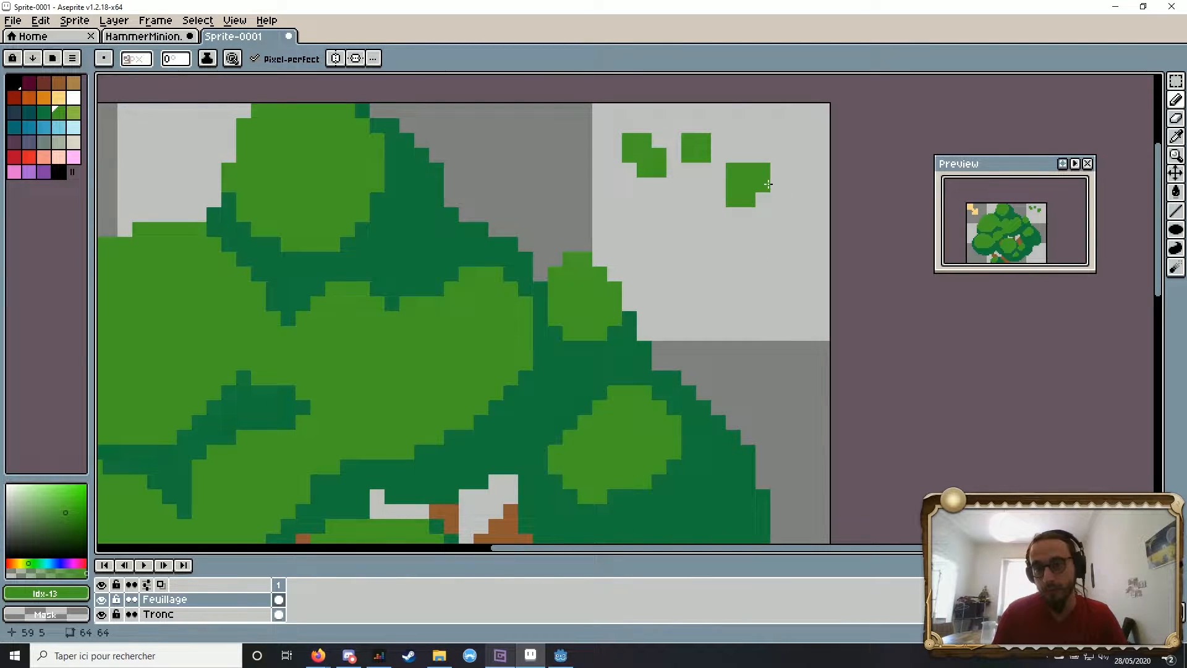
{"action": "left_click", "coordinate": [767, 165]}
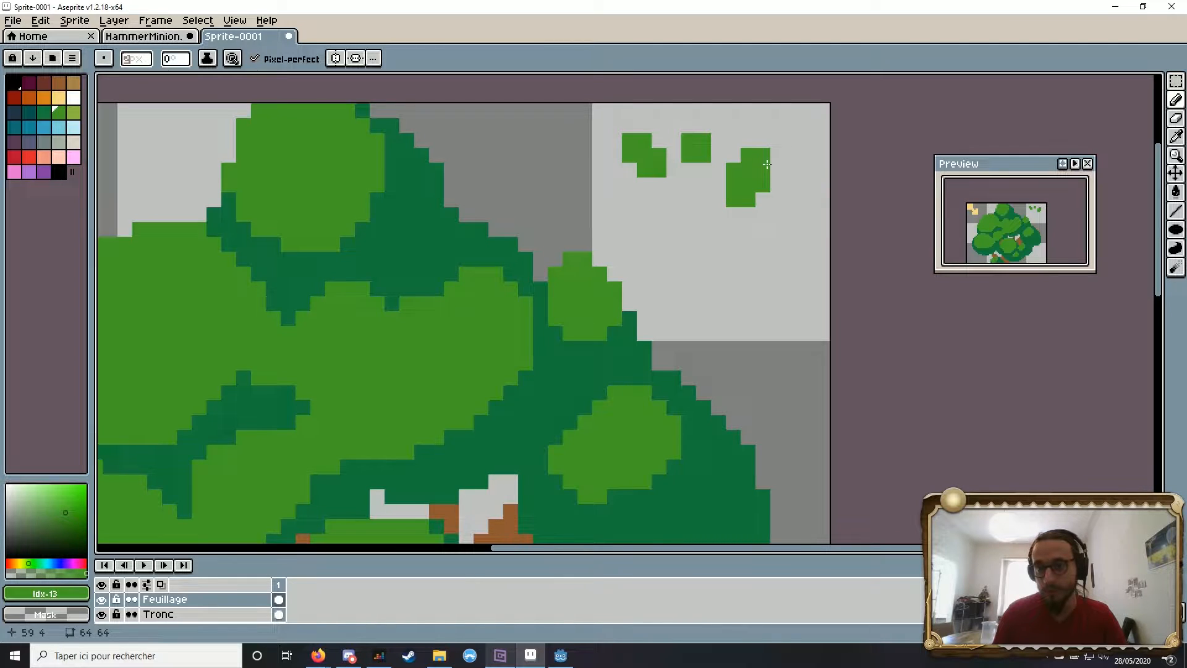
{"action": "left_click", "coordinate": [780, 178]}
{"action": "left_click", "coordinate": [765, 199]}
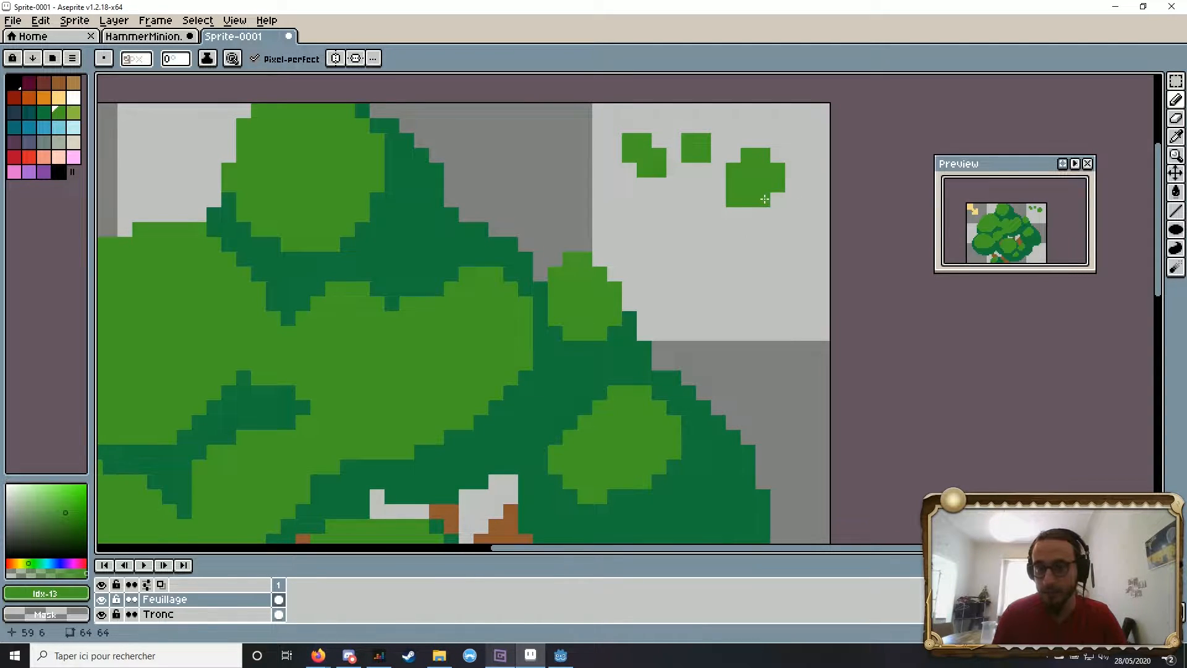
{"action": "right_click", "coordinate": [732, 209]}
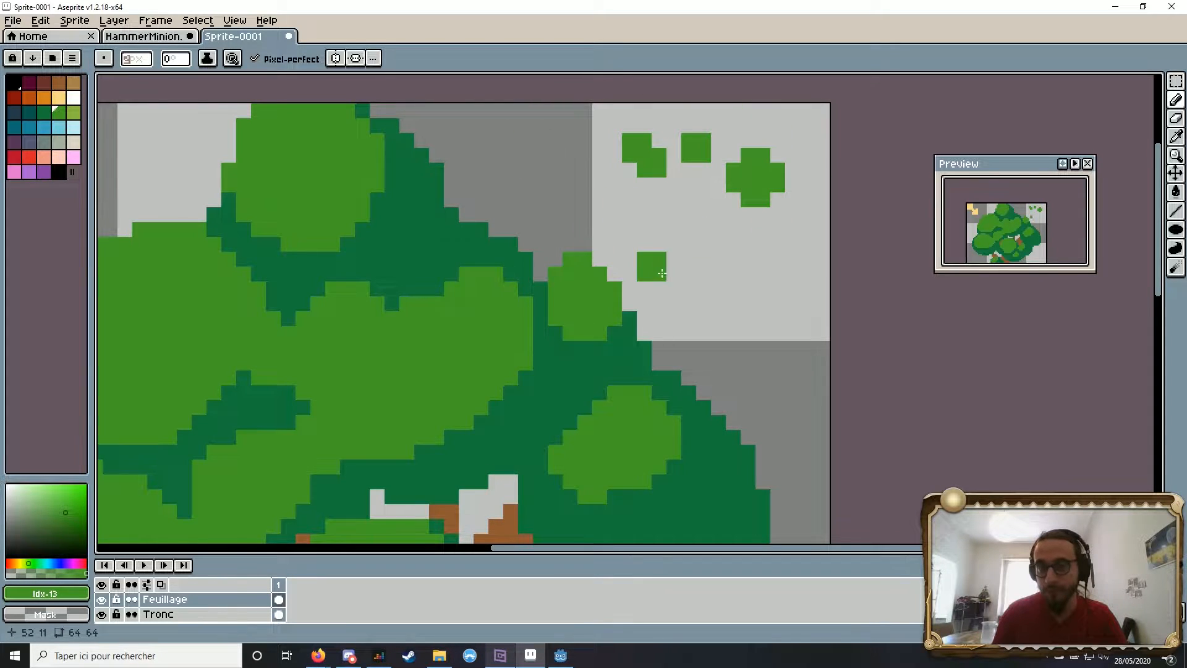
{"action": "scroll", "coordinate": [791, 210], "scroll_direction": "down", "scroll_amount": 5}
{"action": "scroll", "coordinate": [792, 211], "scroll_direction": "up", "scroll_amount": 3}
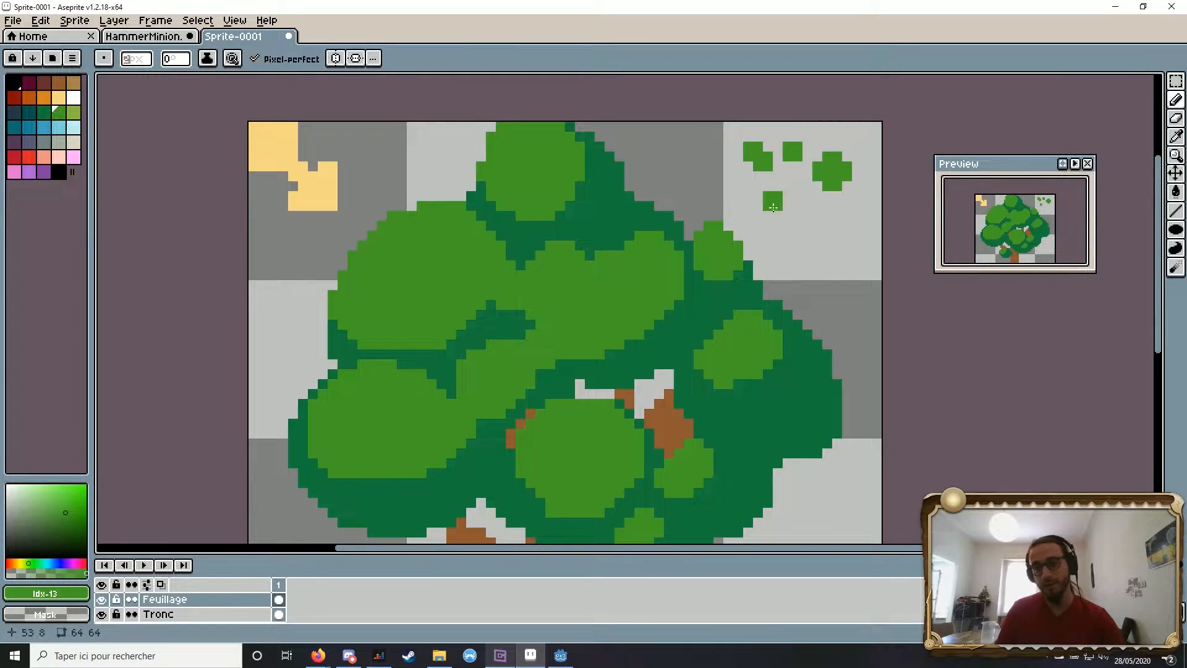
{"action": "left_click_drag", "start_coordinate": [752, 308], "coordinate": [776, 280]}
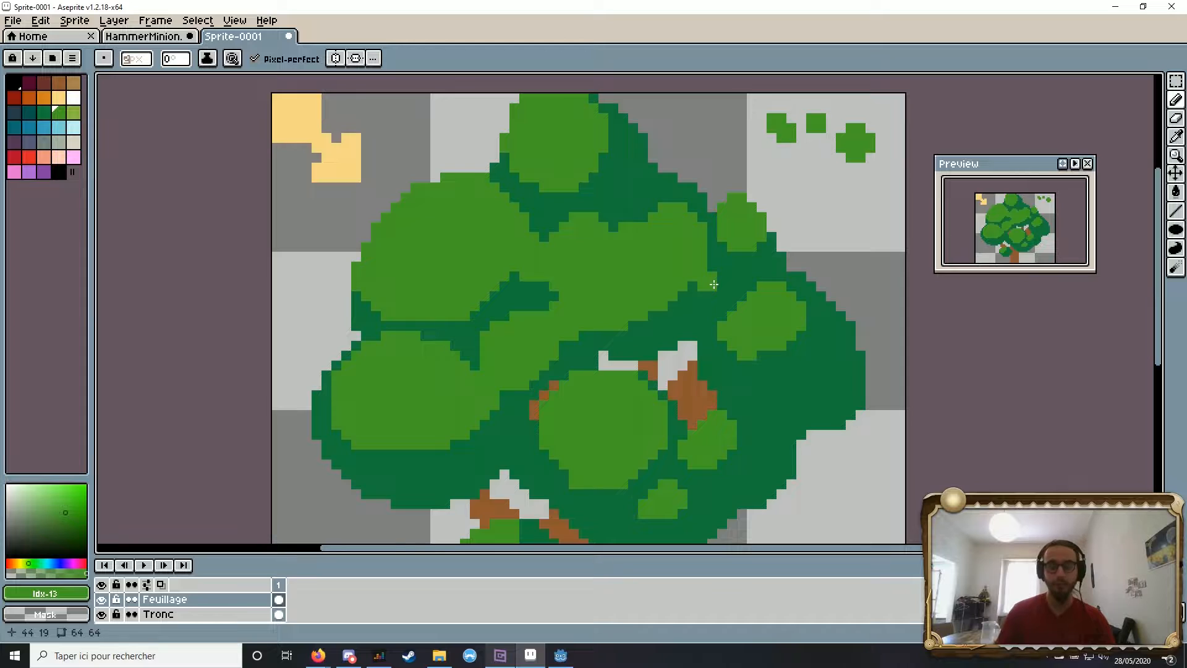
{"action": "scroll", "coordinate": [713, 284], "scroll_direction": "down", "scroll_amount": 2}
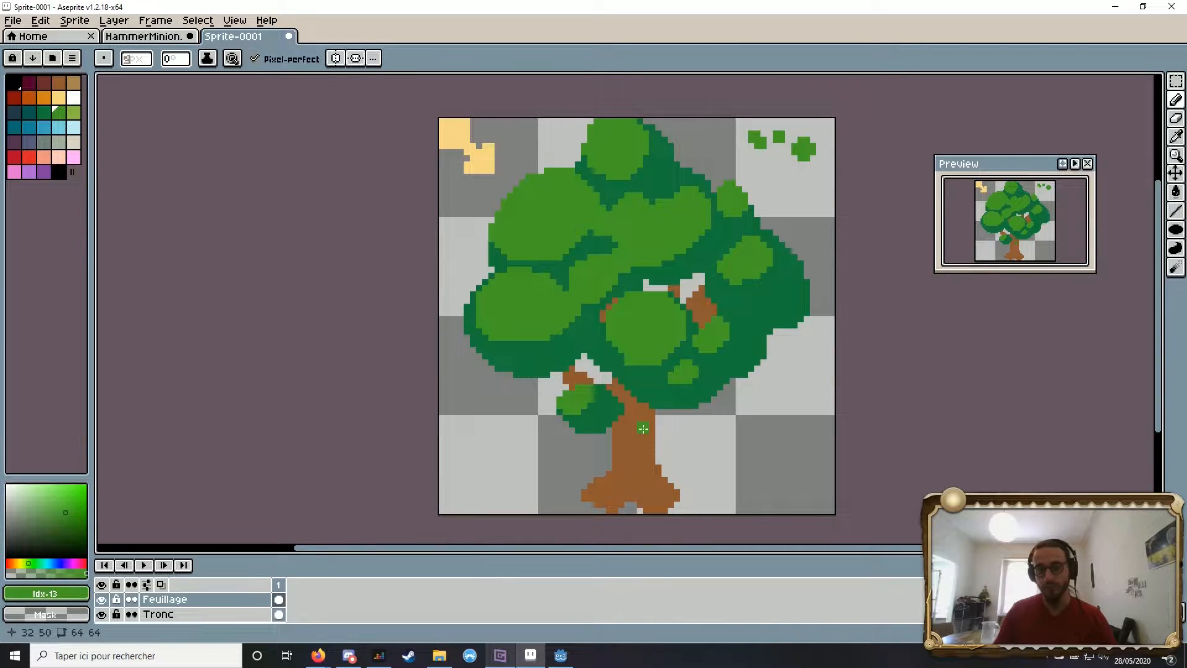
{"action": "scroll", "coordinate": [643, 427], "scroll_direction": "down", "scroll_amount": 1}
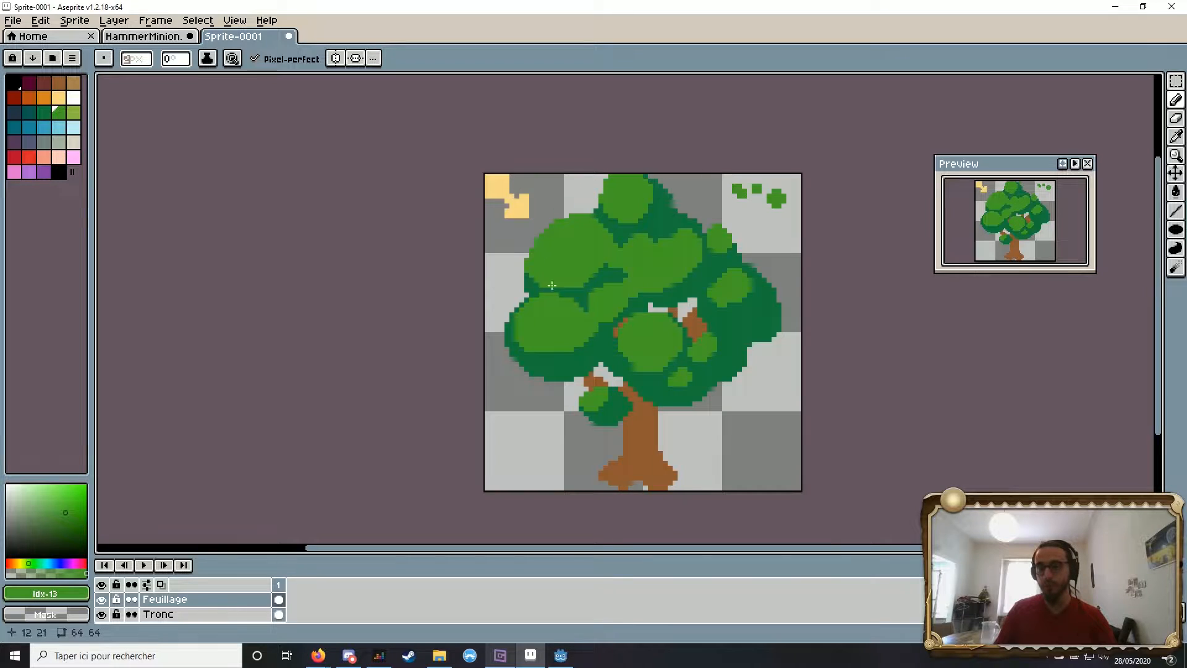
{"action": "scroll", "coordinate": [631, 316], "scroll_direction": "up", "scroll_amount": 5}
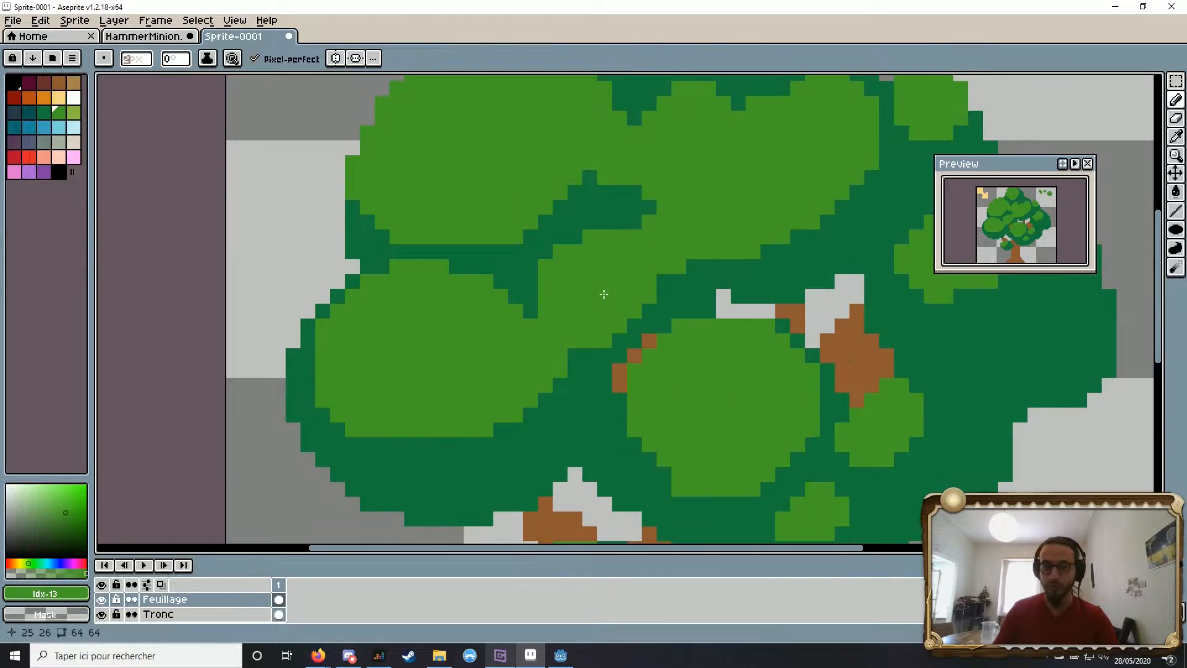
{"action": "left_click", "coordinate": [539, 258], "text": "alt"}
{"action": "left_click", "coordinate": [525, 249]}
{"action": "scroll", "coordinate": [550, 245], "scroll_direction": "down", "scroll_amount": 6}
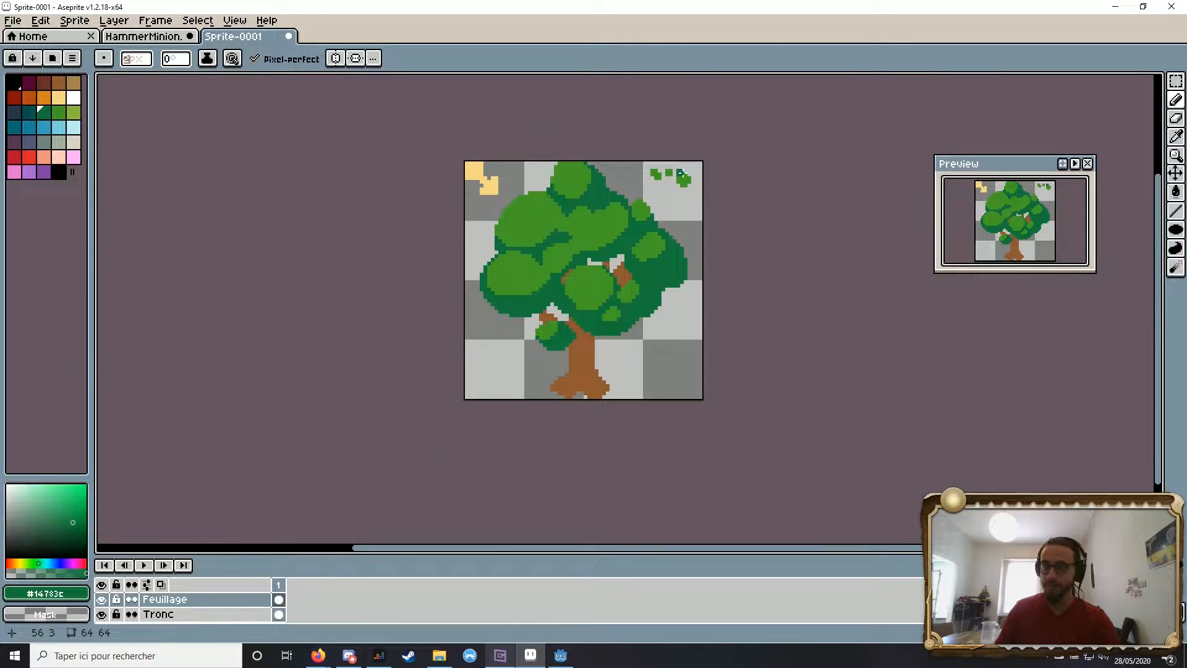
{"action": "scroll", "coordinate": [665, 166], "scroll_direction": "up", "scroll_amount": 6}
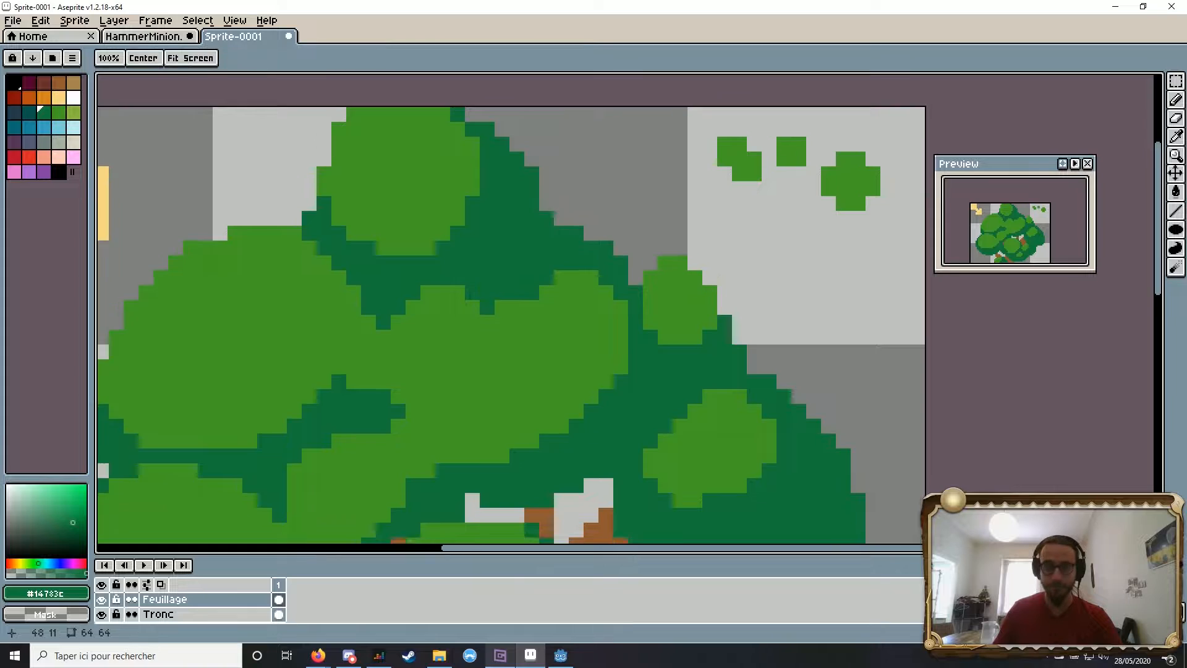
{"action": "left_click_drag", "start_coordinate": [689, 287], "coordinate": [967, 181]}
{"action": "left_click", "coordinate": [826, 239], "text": "alt"}
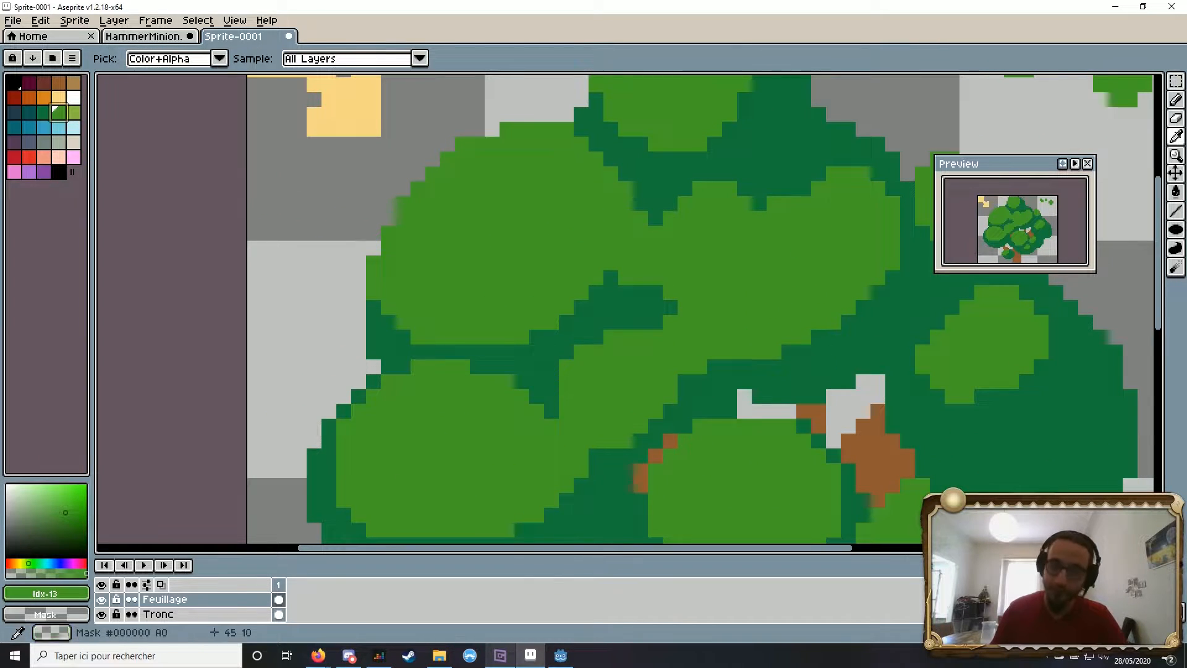
Step: With a one-pixel pencil, carve dark green notches into the lower edge of the upper-left mid green foliage lobe
{"action": "left_click", "coordinate": [1176, 99]}
{"action": "key", "text": "minus"}
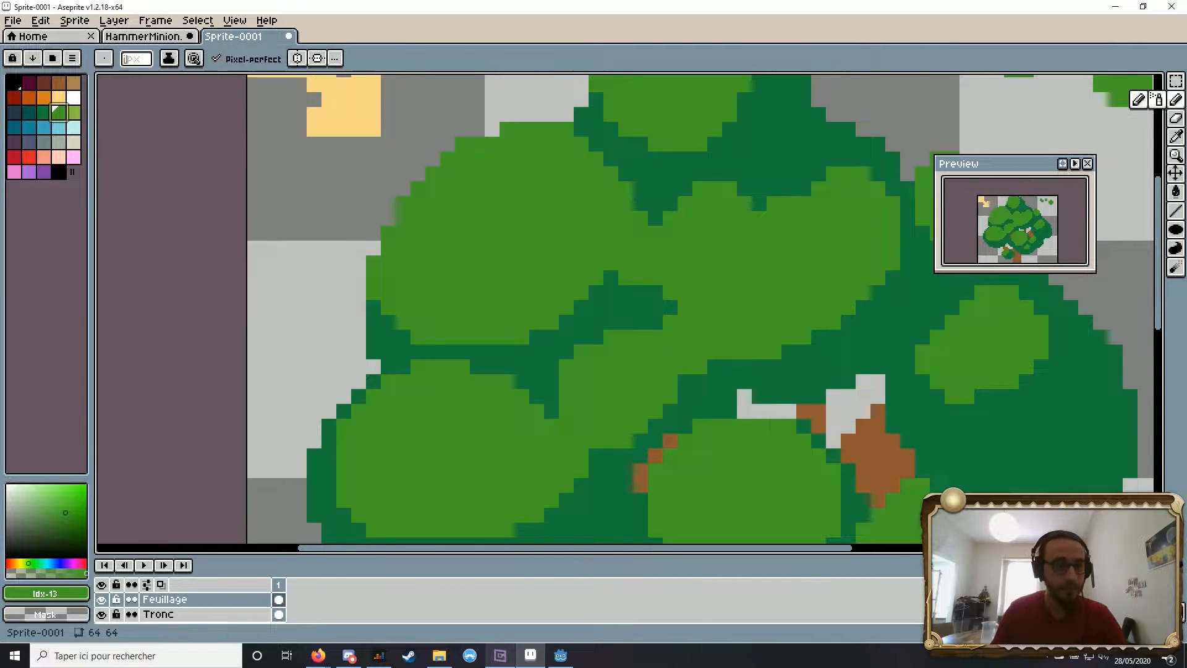
{"action": "left_click", "coordinate": [581, 322], "text": "alt"}
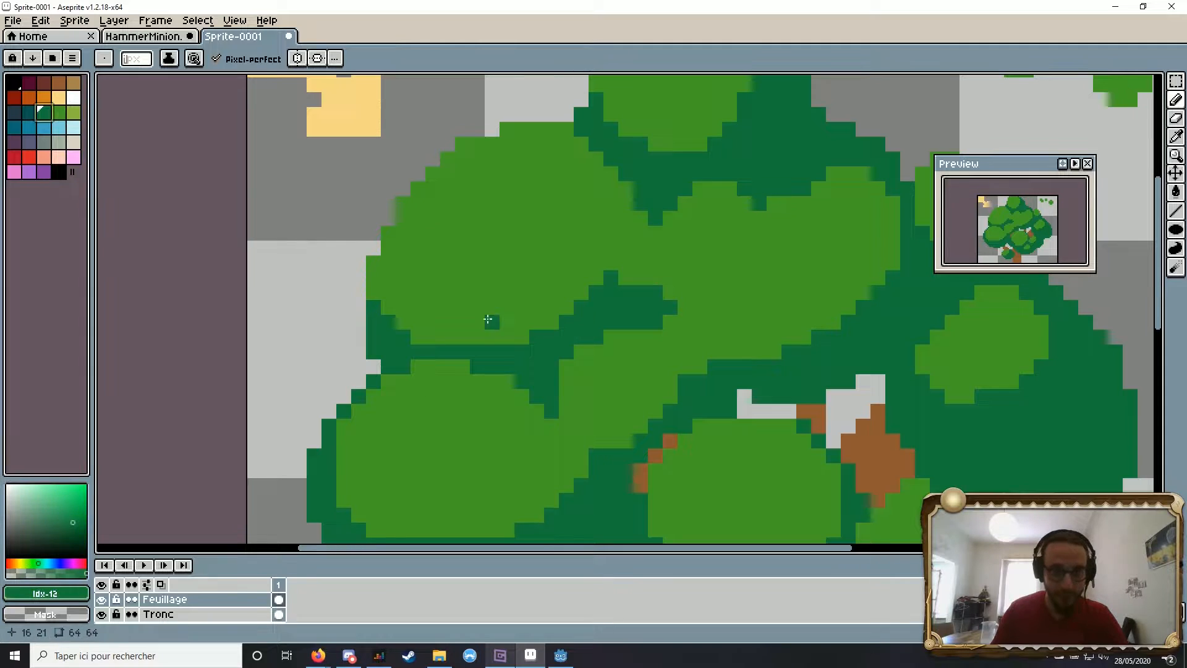
{"action": "mouse_move", "coordinate": [551, 323]}
{"action": "left_mouse_down"}
{"action": "mouse_move", "coordinate": [521, 307]}
{"action": "mouse_move", "coordinate": [357, 388]}
{"action": "left_mouse_up"}
{"action": "key", "text": "space"}
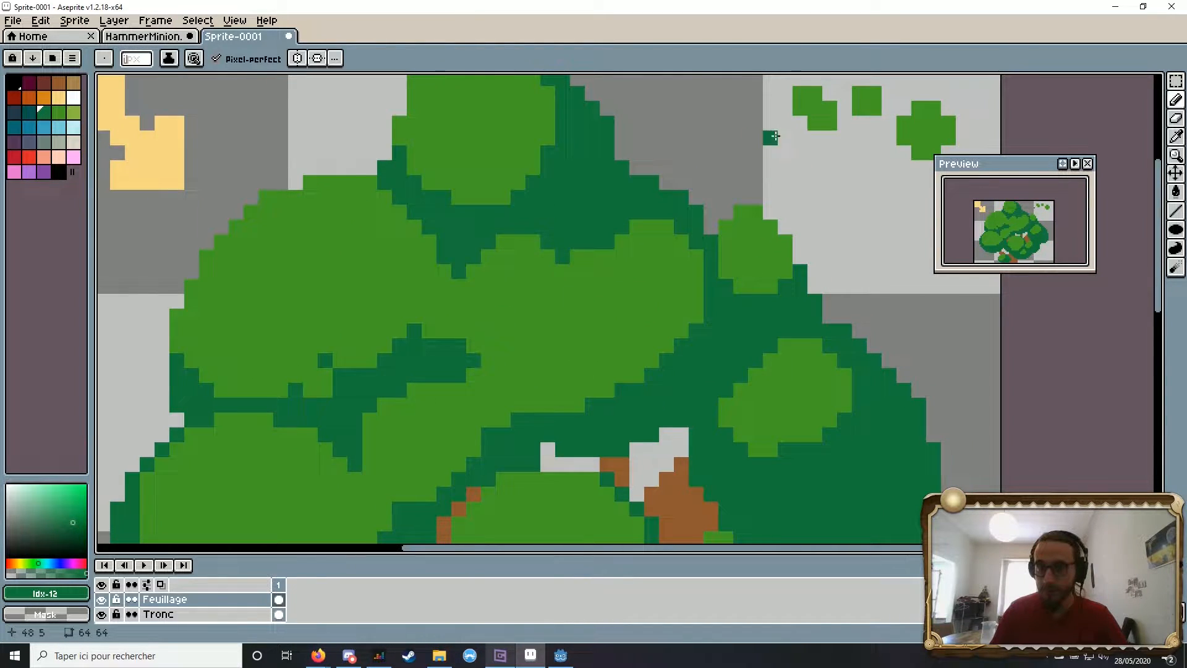
{"action": "key", "text": "space"}
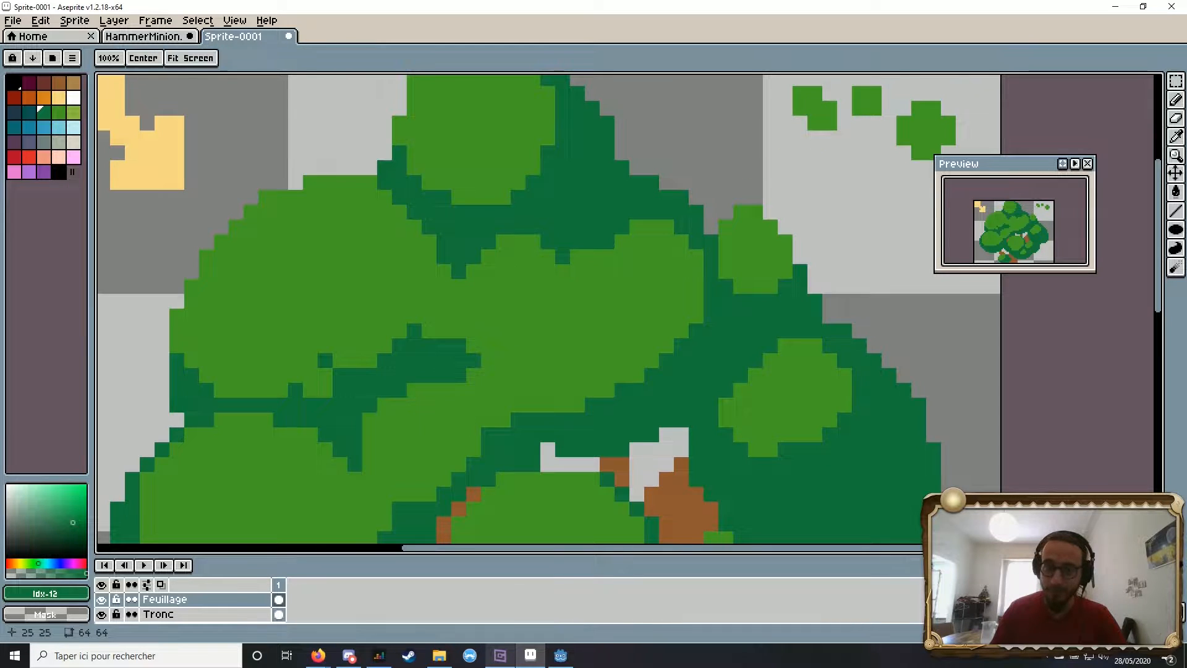
{"action": "left_click_drag", "start_coordinate": [273, 438], "coordinate": [422, 339]}
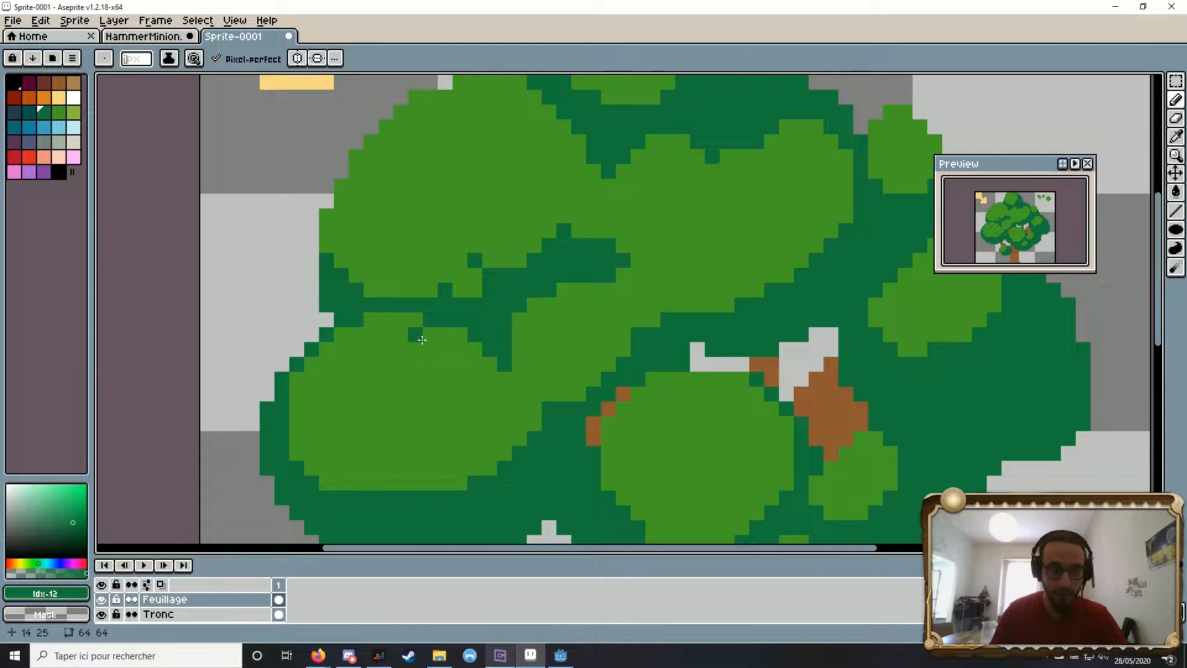
{"action": "left_click", "coordinate": [416, 278]}
Step: Extend the dark green notches along the upper-left lobe's lower-left edge and around its right side beside the central gap
{"action": "key", "text": "space"}
{"action": "left_click_drag", "start_coordinate": [416, 246], "coordinate": [333, 290]}
{"action": "mouse_move", "coordinate": [431, 270]}
{"action": "left_mouse_down"}
{"action": "mouse_move", "coordinate": [486, 270]}
{"action": "mouse_move", "coordinate": [451, 245]}
{"action": "left_mouse_up"}
{"action": "key", "text": "space"}
{"action": "left_click_drag", "start_coordinate": [520, 272], "coordinate": [578, 272]}
{"action": "key", "text": "space"}
{"action": "left_click_drag", "start_coordinate": [406, 319], "coordinate": [258, 376]}
{"action": "left_click", "coordinate": [279, 368]}
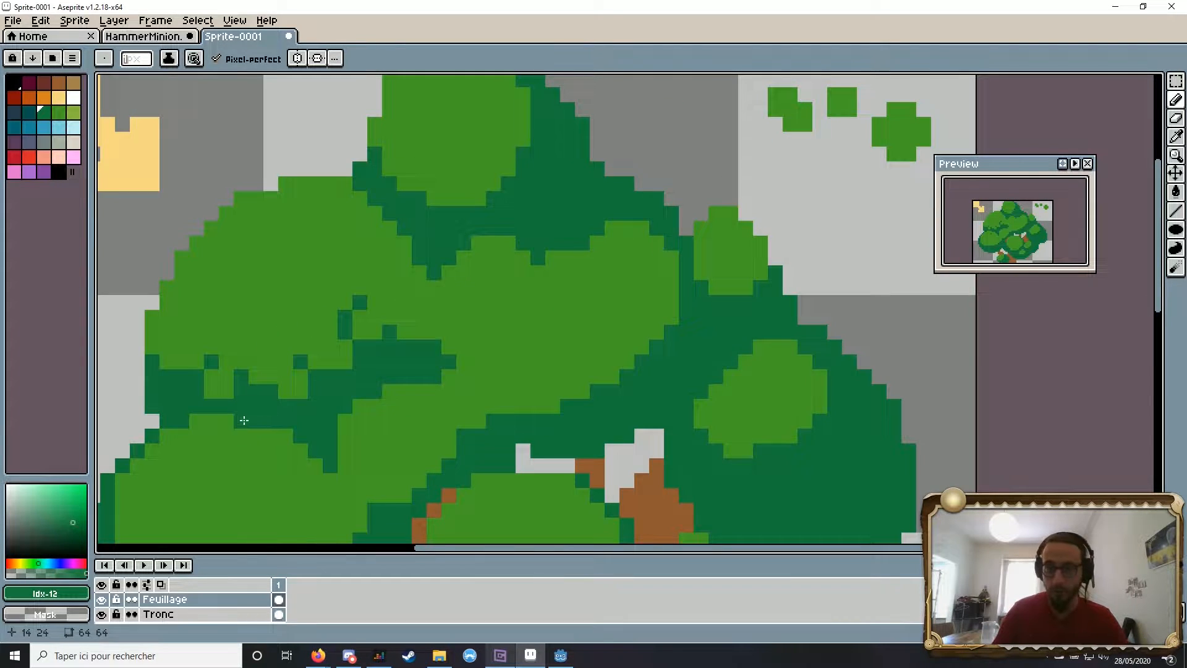
Step: Cut dark green notches into the upper-left lobe's upper-right edge, where it meets the top clump
{"action": "key", "text": "space"}
{"action": "left_click_drag", "start_coordinate": [244, 420], "coordinate": [404, 362]}
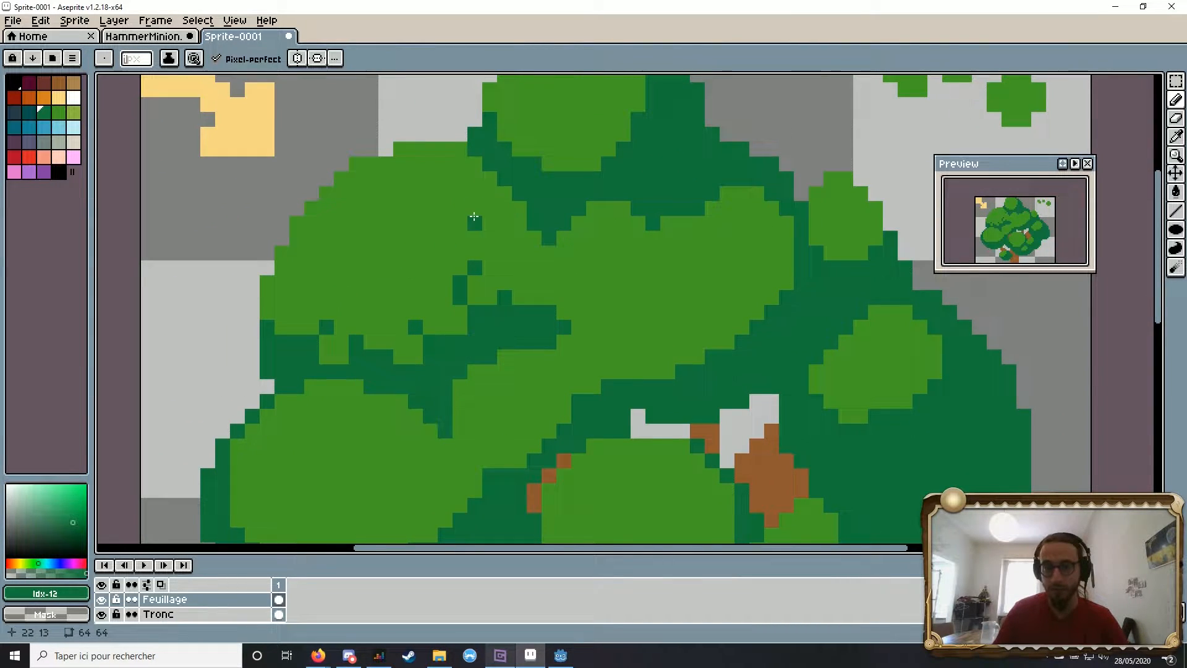
{"action": "left_click_drag", "start_coordinate": [491, 178], "coordinate": [475, 193]}
{"action": "left_click", "coordinate": [459, 149]}
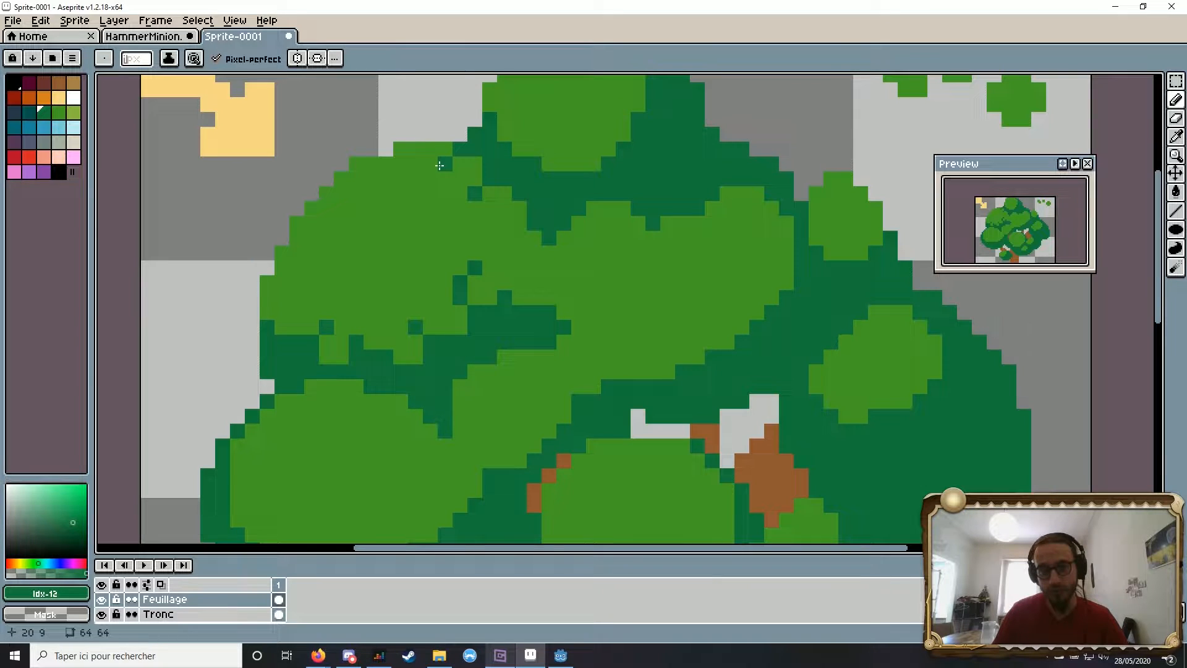
Step: Notch the upper-left lobe's outer left edge in dark green, undoing the stray pixel inside the lobe
{"action": "key", "text": "space"}
{"action": "left_click_drag", "start_coordinate": [383, 183], "coordinate": [411, 152]}
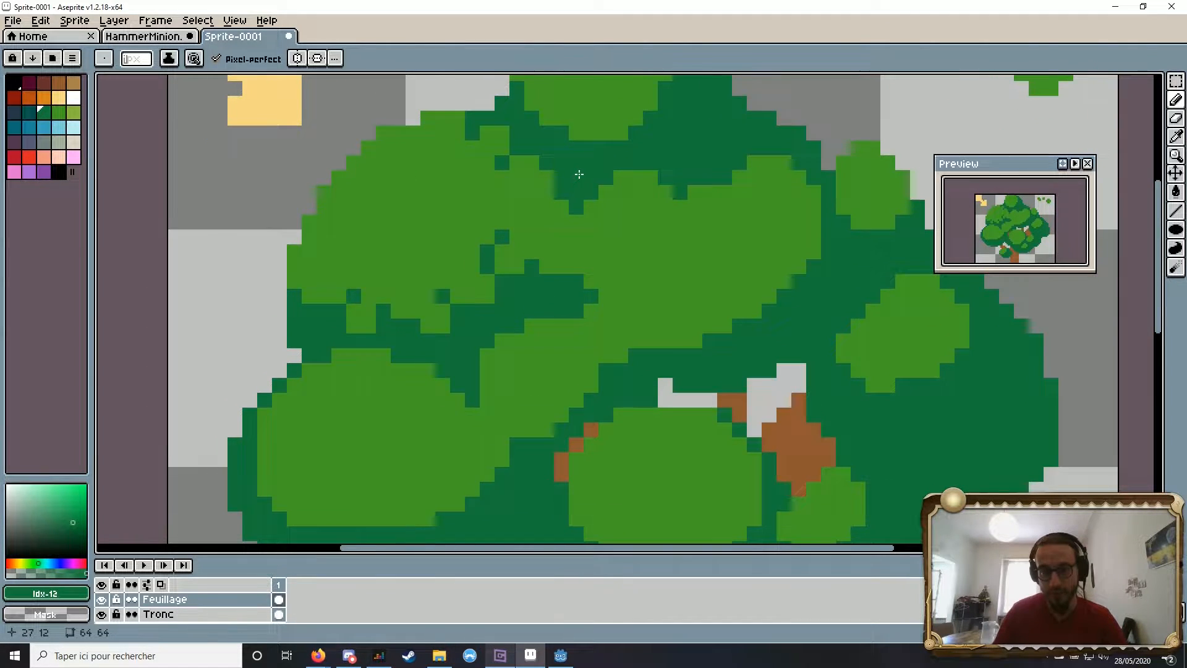
{"action": "key", "text": "space"}
{"action": "left_click_drag", "start_coordinate": [578, 174], "coordinate": [531, 202]}
{"action": "left_click", "coordinate": [312, 283]}
{"action": "key", "text": "space"}
{"action": "left_click_drag", "start_coordinate": [313, 283], "coordinate": [369, 263]}
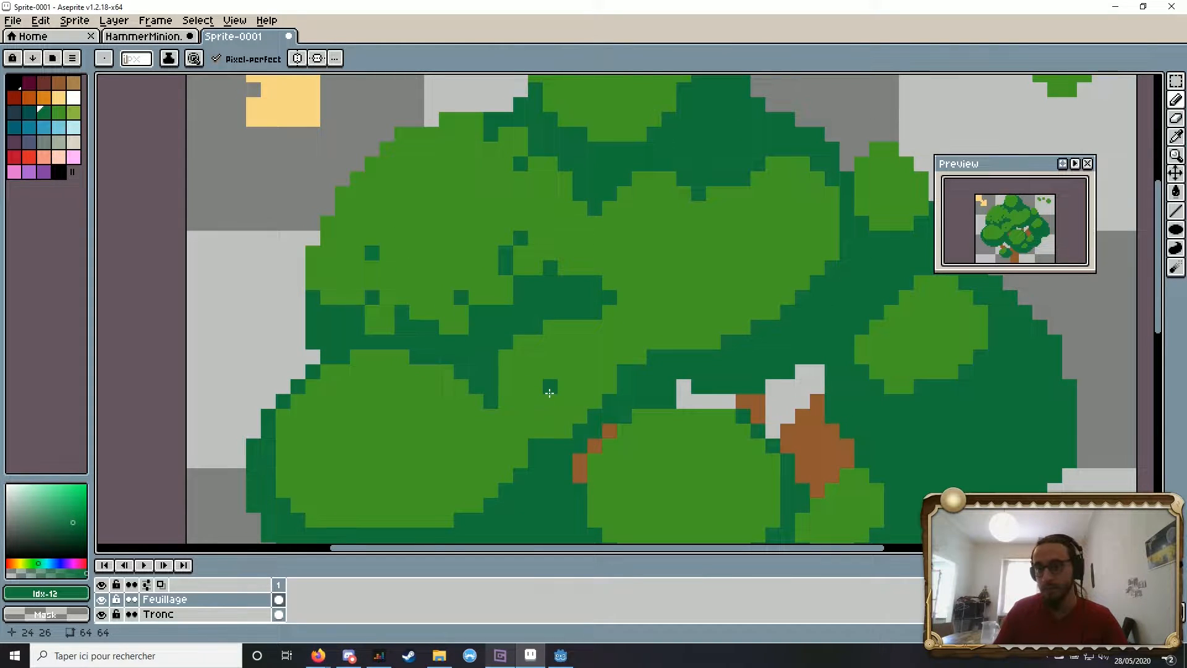
{"action": "key", "text": "ctrl+z"}
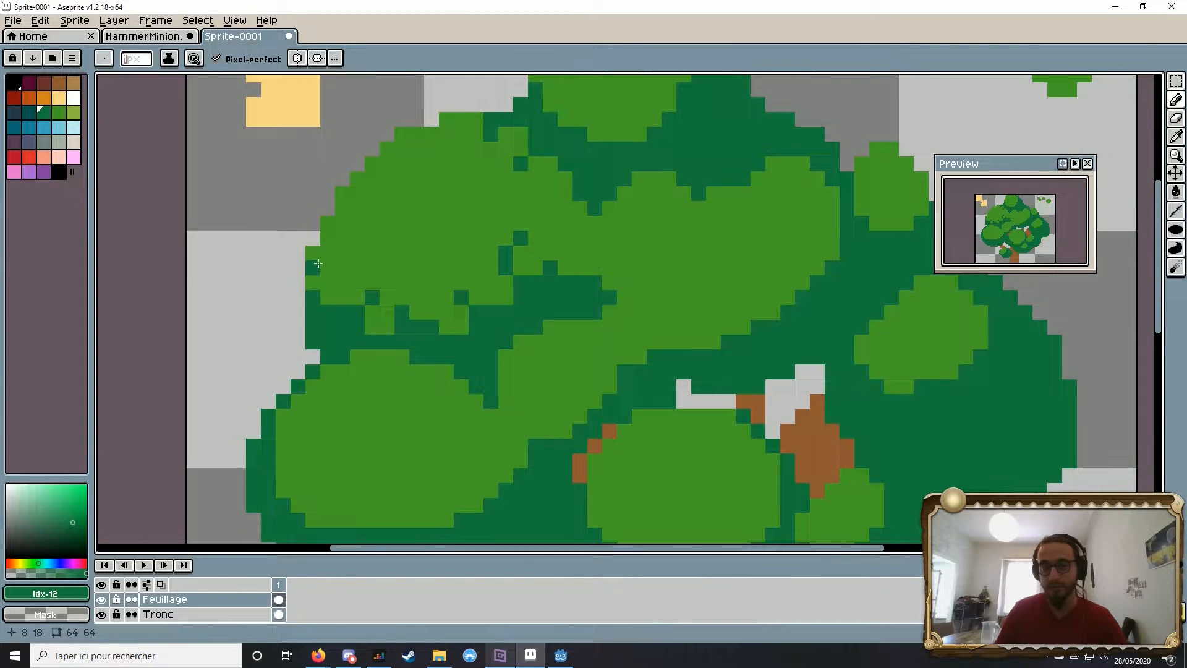
{"action": "left_click_drag", "start_coordinate": [315, 252], "coordinate": [356, 240]}
{"action": "key", "text": "space"}
{"action": "left_click_drag", "start_coordinate": [334, 295], "coordinate": [384, 235]}
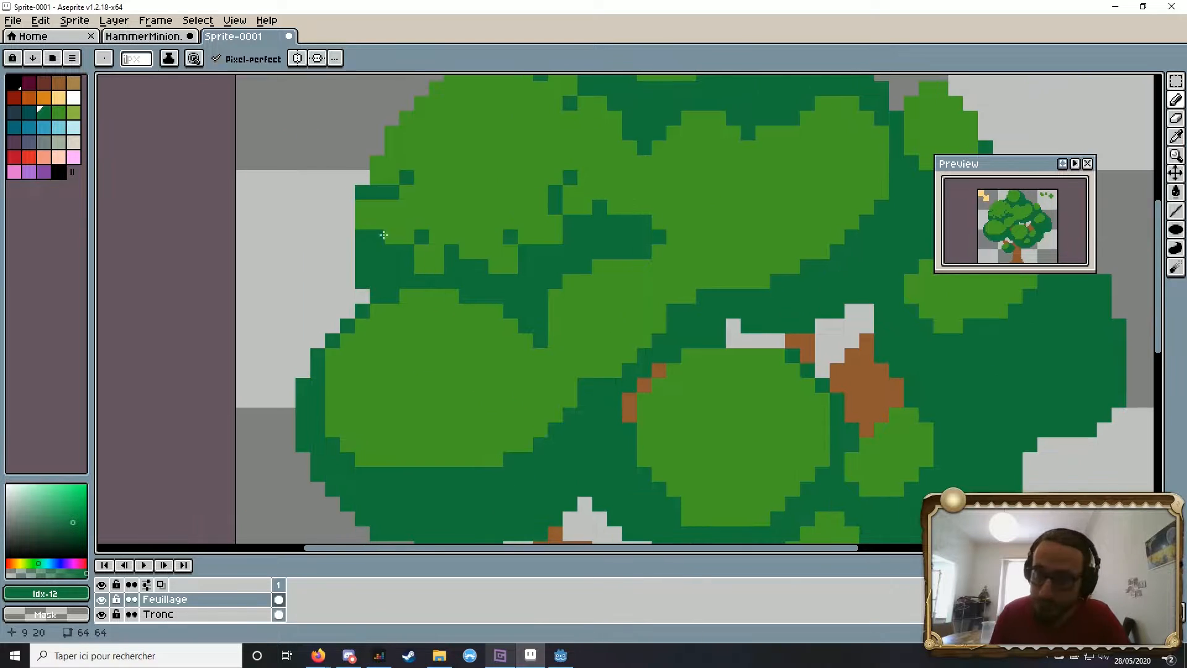
Step: Add small mid green leaf bumps outside the crown's upper-left contour to make its outline jagged
{"action": "scroll", "coordinate": [368, 192], "scroll_direction": "down", "scroll_amount": 4}
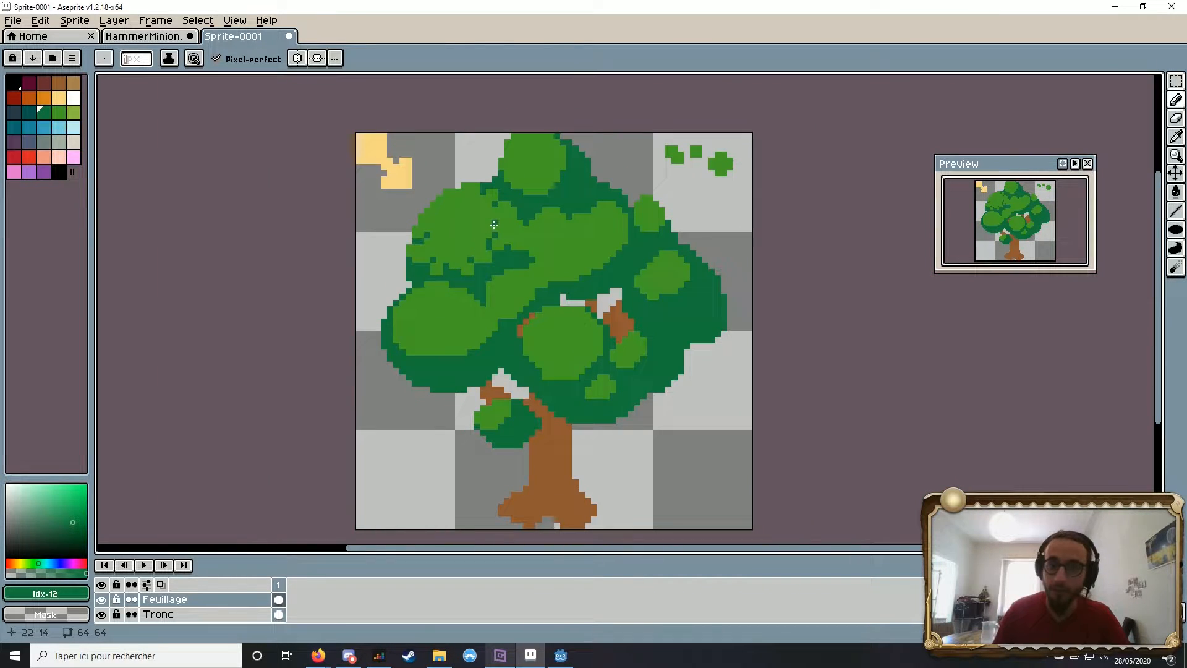
{"action": "scroll", "coordinate": [369, 199], "scroll_direction": "up", "scroll_amount": 1}
{"action": "scroll", "coordinate": [429, 180], "scroll_direction": "up", "scroll_amount": 1}
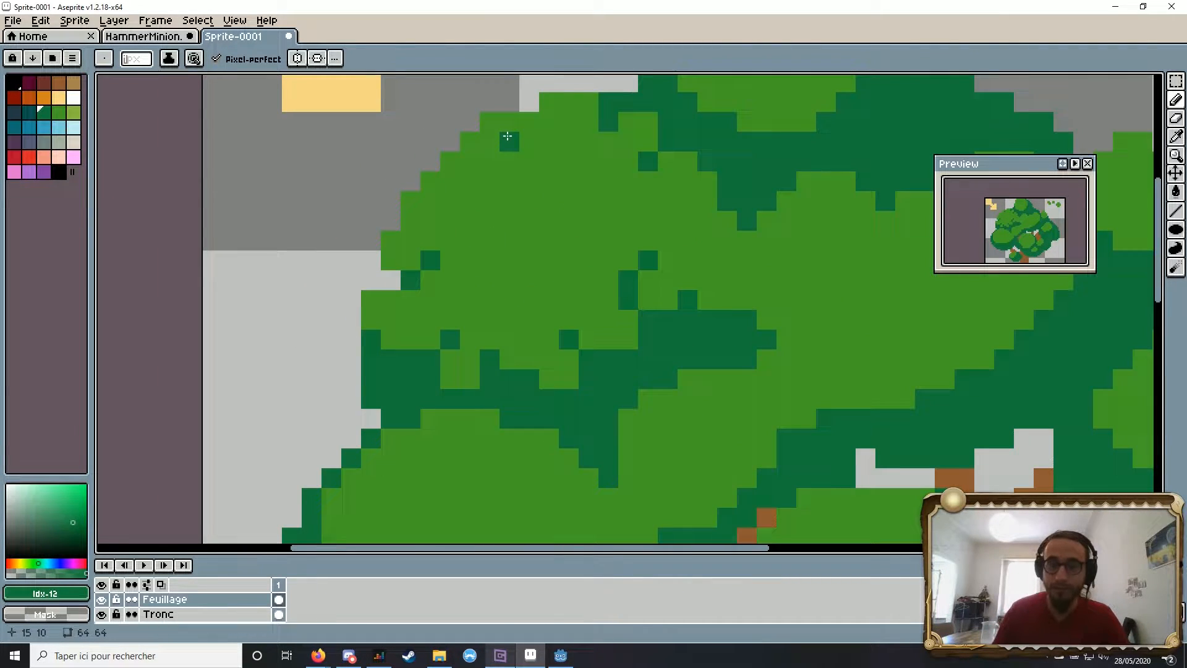
{"action": "key", "text": "space"}
{"action": "left_click_drag", "start_coordinate": [569, 160], "coordinate": [516, 192]}
{"action": "left_click", "coordinate": [59, 113]}
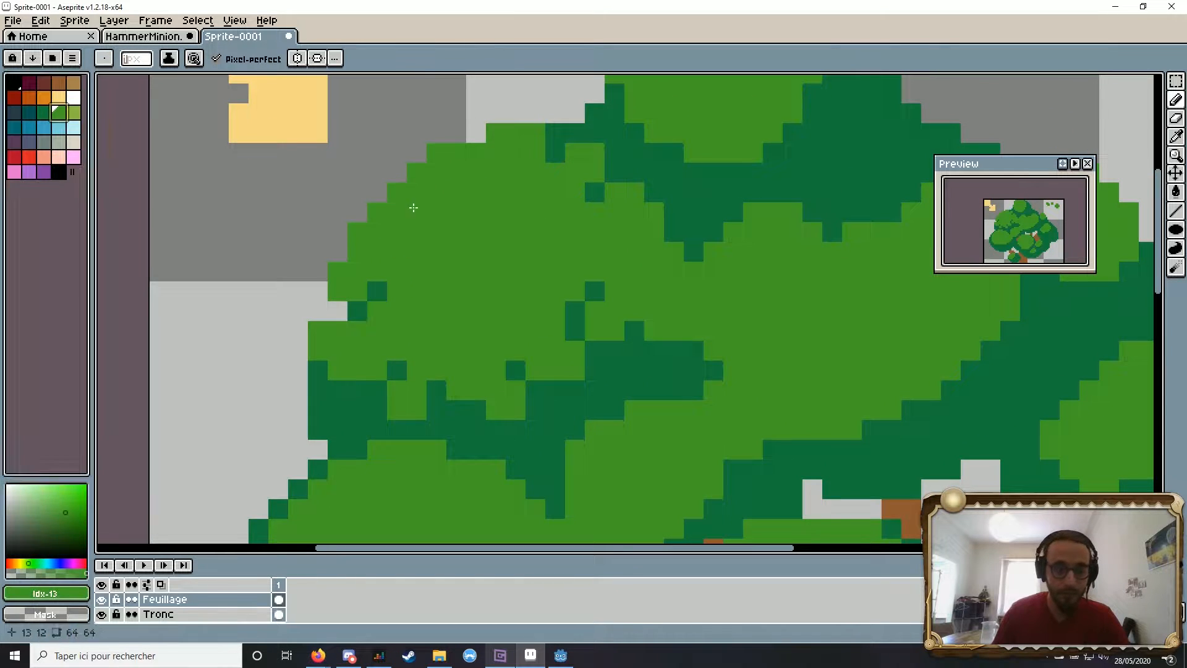
{"action": "left_click_drag", "start_coordinate": [338, 231], "coordinate": [356, 212]}
{"action": "key", "text": "ctrl+z"}
{"action": "key", "text": "ctrl+z"}
{"action": "key", "text": "ctrl+z"}
{"action": "left_click_drag", "start_coordinate": [497, 209], "coordinate": [464, 247]}
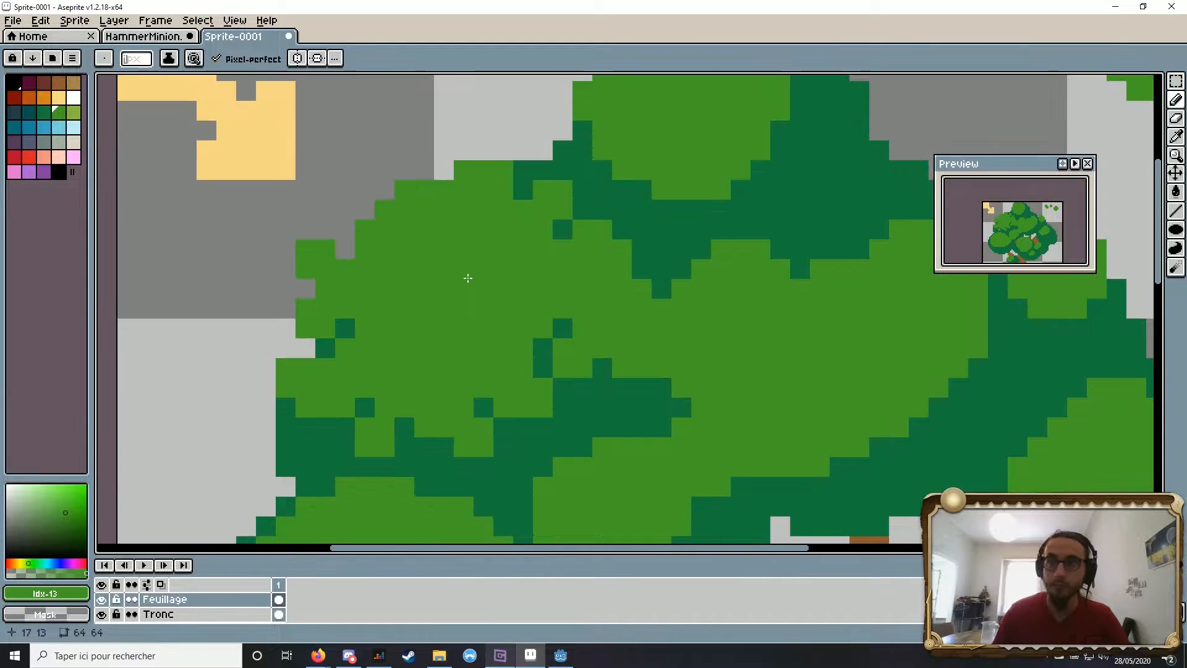
Step: Pick the dark green and cut leaf-shaped notches into the upper edge of the central foliage lobe
{"action": "scroll", "coordinate": [483, 248], "scroll_direction": "down", "scroll_amount": 4}
{"action": "scroll", "coordinate": [400, 241], "scroll_direction": "up", "scroll_amount": 3}
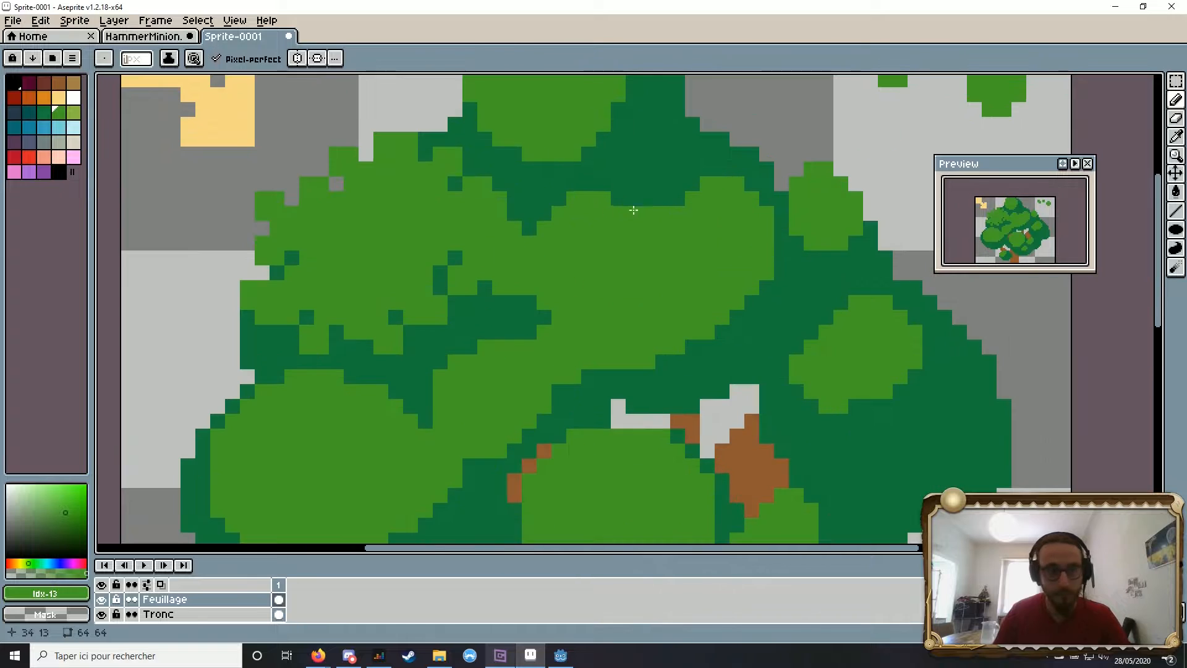
{"action": "left_click", "coordinate": [543, 217], "text": "alt"}
{"action": "left_click_drag", "start_coordinate": [544, 227], "coordinate": [559, 242]}
{"action": "left_click_drag", "start_coordinate": [603, 199], "coordinate": [638, 238]}
{"action": "left_click", "coordinate": [678, 214]}
Step: Carve dark green notches into the central lobe's lower and right edges, undoing misplaced pixels
{"action": "scroll", "coordinate": [637, 260], "scroll_direction": "down", "scroll_amount": 2}
{"action": "left_click", "coordinate": [618, 300]}
{"action": "left_click", "coordinate": [664, 286]}
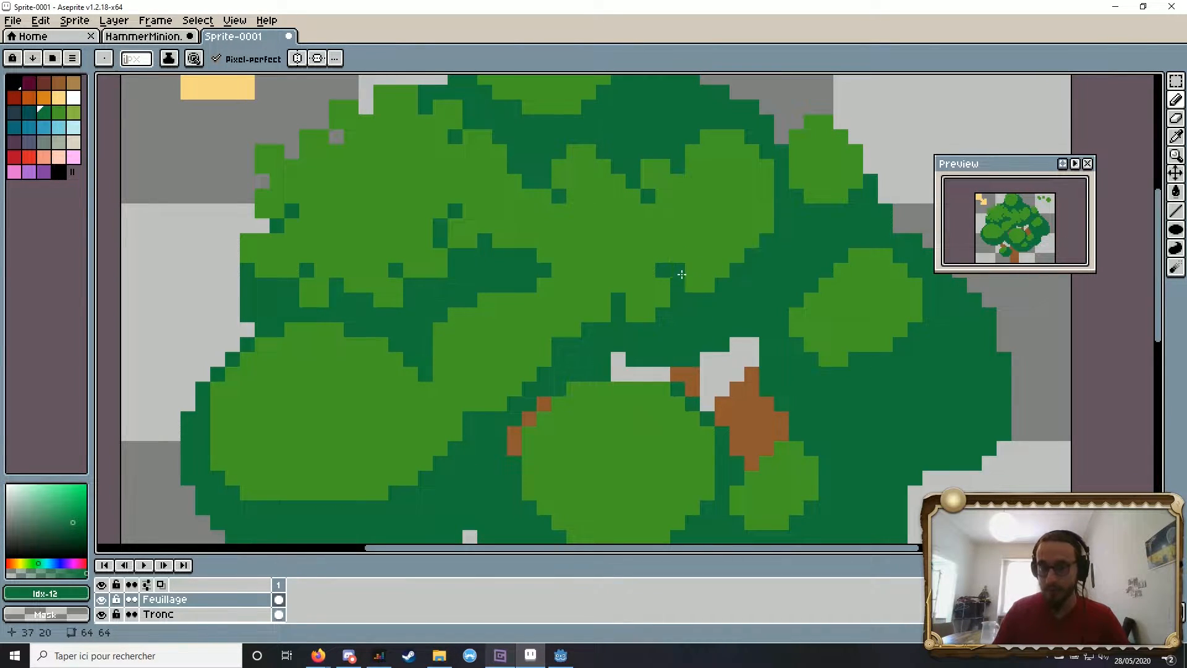
{"action": "left_click", "coordinate": [723, 240]}
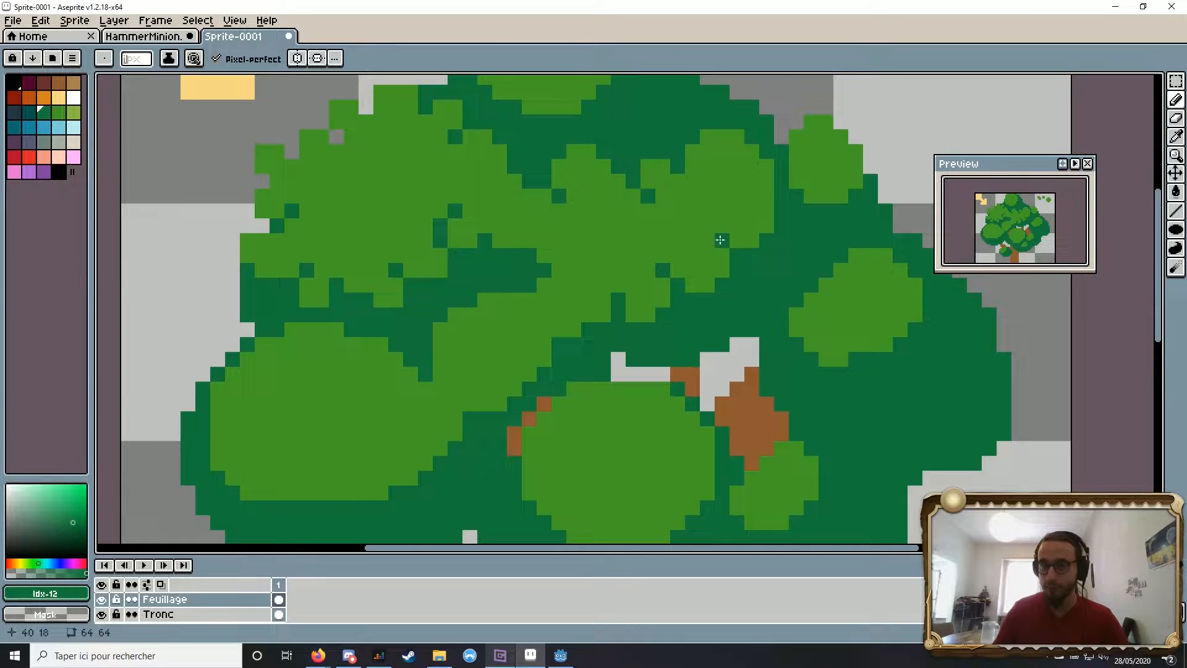
{"action": "left_click_drag", "start_coordinate": [762, 194], "coordinate": [749, 194]}
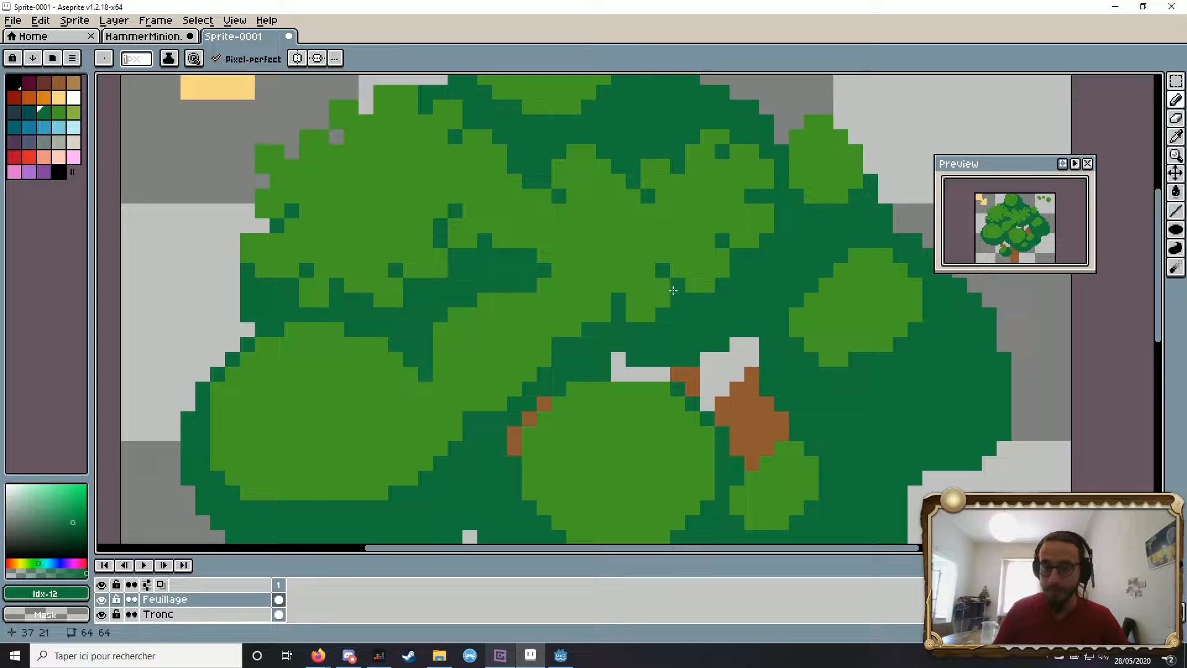
{"action": "key", "text": "ctrl+z"}
{"action": "left_click", "coordinate": [766, 152]}
{"action": "left_click_drag", "start_coordinate": [681, 209], "coordinate": [712, 293]}
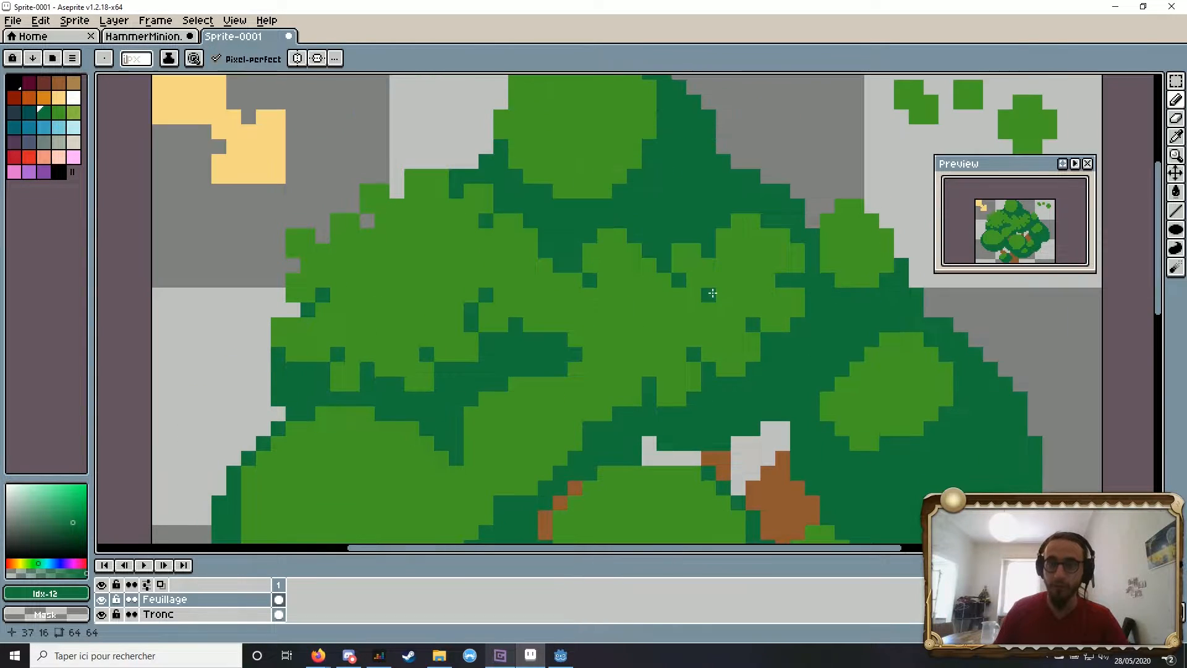
{"action": "key", "text": "ctrl+z"}
Step: Notch the lower edge of the crown's top clump in dark green, undoing one misplaced stroke
{"action": "left_click", "coordinate": [607, 178]}
{"action": "left_click_drag", "start_coordinate": [600, 194], "coordinate": [589, 177]}
{"action": "left_click_drag", "start_coordinate": [589, 176], "coordinate": [567, 247]}
{"action": "mouse_move", "coordinate": [634, 207]}
{"action": "left_mouse_down"}
{"action": "mouse_move", "coordinate": [607, 134]}
{"action": "mouse_move", "coordinate": [594, 180]}
{"action": "mouse_move", "coordinate": [531, 203]}
{"action": "mouse_move", "coordinate": [521, 142]}
{"action": "mouse_move", "coordinate": [552, 147]}
{"action": "mouse_move", "coordinate": [564, 125]}
{"action": "mouse_move", "coordinate": [460, 132]}
{"action": "mouse_move", "coordinate": [552, 123]}
{"action": "mouse_move", "coordinate": [568, 163]}
{"action": "mouse_move", "coordinate": [562, 198]}
{"action": "mouse_move", "coordinate": [530, 171]}
{"action": "mouse_move", "coordinate": [567, 170]}
{"action": "mouse_move", "coordinate": [553, 199]}
{"action": "left_mouse_up"}
{"action": "key", "text": "ctrl+z"}
{"action": "left_click", "coordinate": [597, 188]}
{"action": "left_click", "coordinate": [536, 200]}
Step: Carve dark green notches along the upper edge of the lower-left foliage lobe
{"action": "scroll", "coordinate": [546, 130], "scroll_direction": "down", "scroll_amount": 4}
{"action": "scroll", "coordinate": [461, 291], "scroll_direction": "up", "scroll_amount": 6}
{"action": "left_click", "coordinate": [537, 223]}
{"action": "mouse_move", "coordinate": [446, 143]}
{"action": "left_mouse_down"}
{"action": "mouse_move", "coordinate": [498, 154]}
{"action": "mouse_move", "coordinate": [501, 175]}
{"action": "left_mouse_up"}
{"action": "left_click", "coordinate": [503, 150]}
{"action": "left_click", "coordinate": [471, 206]}
{"action": "left_click_drag", "start_coordinate": [440, 237], "coordinate": [387, 252]}
{"action": "left_click_drag", "start_coordinate": [272, 252], "coordinate": [303, 277]}
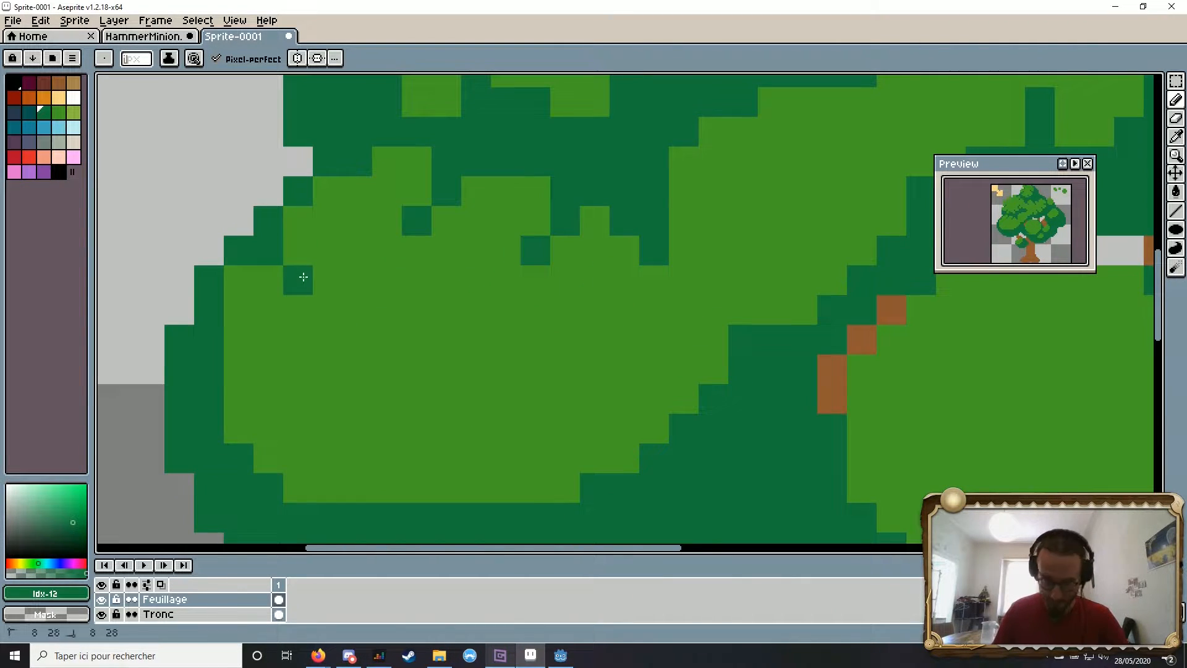
Step: Cut dark green notches into the left and lower edges of the lower-left lobe to form leaf tips
{"action": "left_click", "coordinate": [239, 369]}
{"action": "left_click_drag", "start_coordinate": [299, 487], "coordinate": [329, 457]}
{"action": "left_click", "coordinate": [329, 485]}
{"action": "left_click_drag", "start_coordinate": [415, 486], "coordinate": [388, 431]}
{"action": "scroll", "coordinate": [556, 447], "scroll_direction": "up", "scroll_amount": 1}
{"action": "left_click_drag", "start_coordinate": [559, 508], "coordinate": [559, 418]}
{"action": "left_click_drag", "start_coordinate": [525, 377], "coordinate": [489, 344]}
Step: Paint small mid green leaf clusters in the dark green shadow around the lower-left lobe's lower edge
{"action": "scroll", "coordinate": [397, 284], "scroll_direction": "down", "scroll_amount": 4}
{"action": "scroll", "coordinate": [359, 371], "scroll_direction": "up", "scroll_amount": 3}
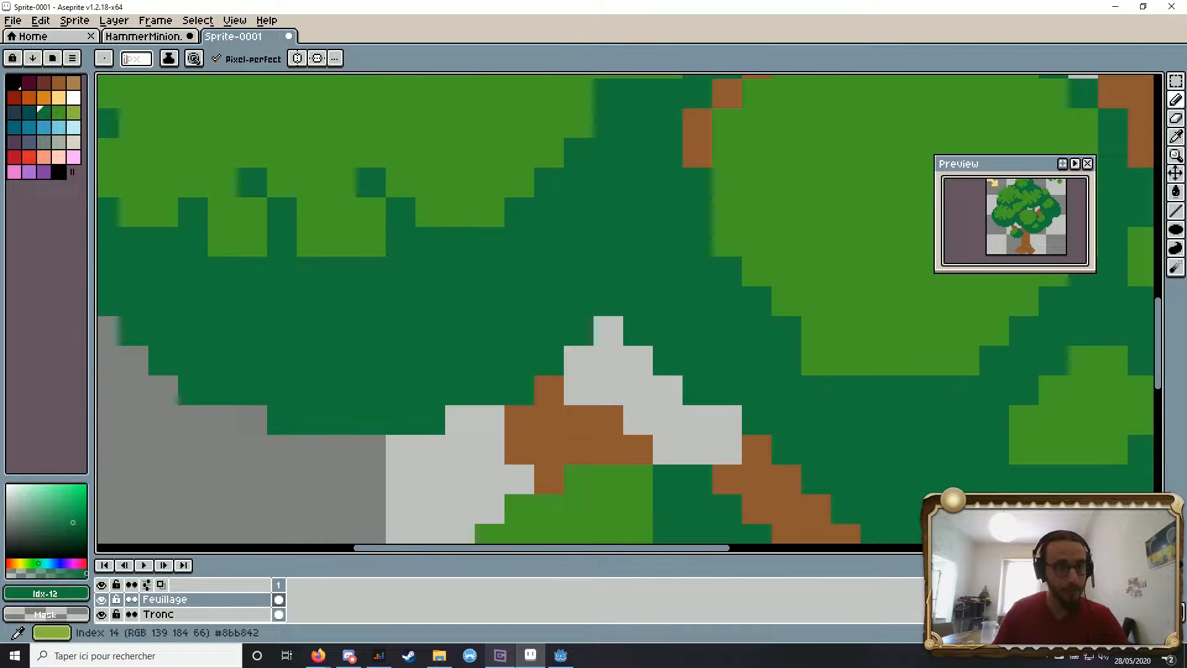
{"action": "left_click", "coordinate": [73, 112]}
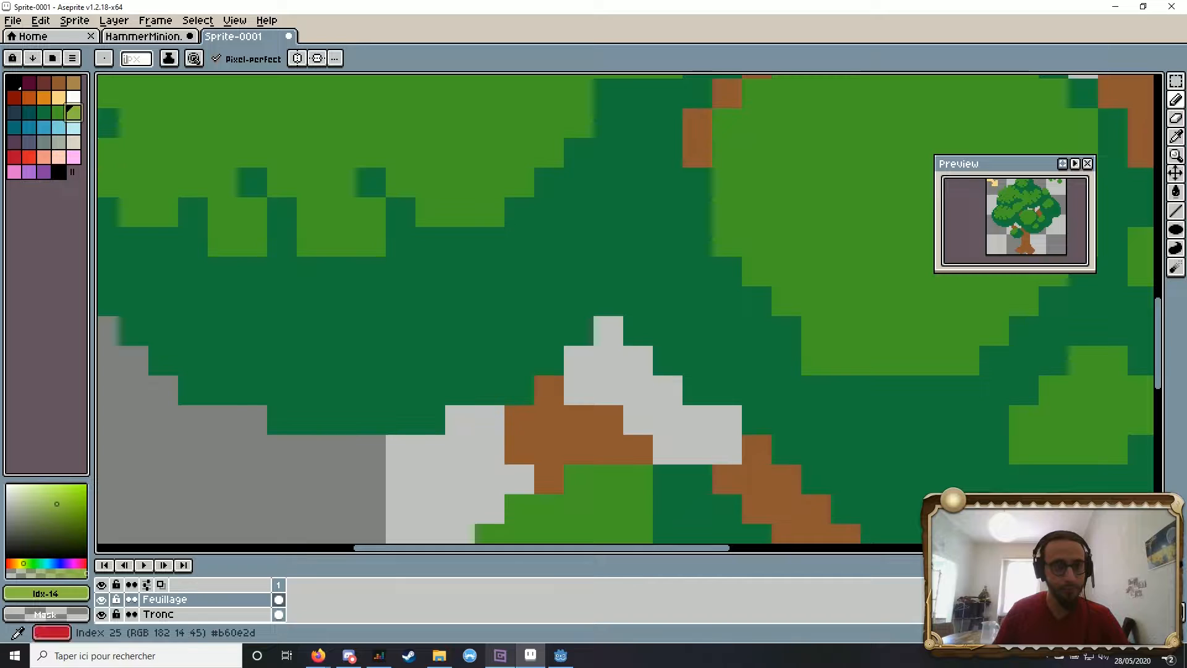
{"action": "left_click", "coordinate": [59, 113]}
{"action": "left_click_drag", "start_coordinate": [408, 277], "coordinate": [425, 291]}
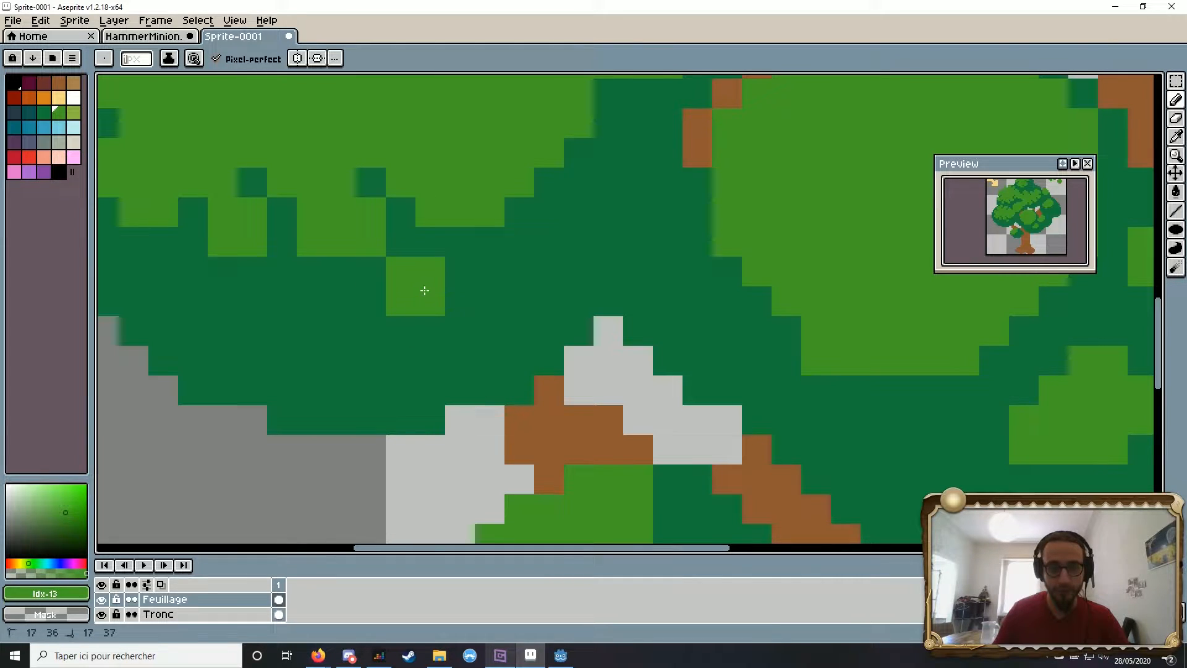
{"action": "mouse_move", "coordinate": [373, 325]}
{"action": "left_mouse_down"}
{"action": "mouse_move", "coordinate": [392, 307]}
{"action": "mouse_move", "coordinate": [402, 327]}
{"action": "left_mouse_up"}
{"action": "key", "text": "space"}
{"action": "left_click_drag", "start_coordinate": [401, 447], "coordinate": [642, 399]}
{"action": "scroll", "coordinate": [562, 317], "scroll_direction": "down", "scroll_amount": 2}
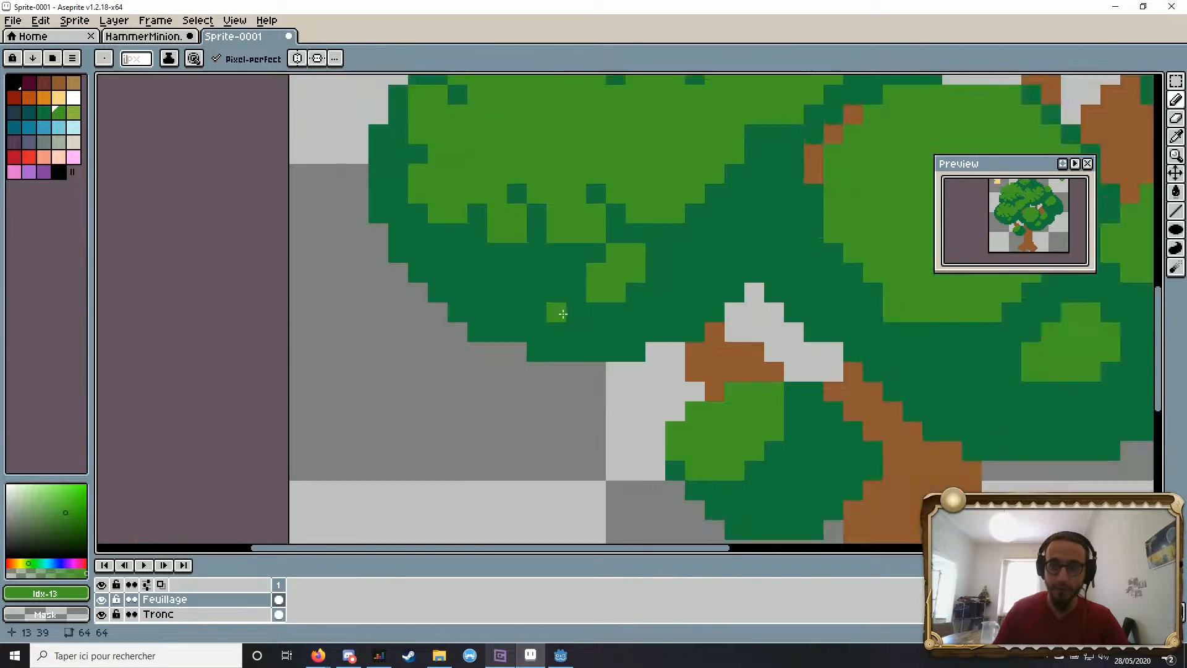
{"action": "scroll", "coordinate": [557, 313], "scroll_direction": "up", "scroll_amount": 1}
{"action": "left_click_drag", "start_coordinate": [516, 294], "coordinate": [535, 313]}
{"action": "left_click_drag", "start_coordinate": [693, 214], "coordinate": [713, 254]}
Step: Switch back to dark green and notch the right side of the lower-left lobe
{"action": "scroll", "coordinate": [699, 241], "scroll_direction": "down", "scroll_amount": 3}
{"action": "scroll", "coordinate": [777, 167], "scroll_direction": "up", "scroll_amount": 3}
{"action": "left_click", "coordinate": [44, 113]}
{"action": "left_click_drag", "start_coordinate": [496, 263], "coordinate": [463, 262]}
{"action": "left_click", "coordinate": [487, 324]}
{"action": "left_click", "coordinate": [568, 287]}
Step: Carve dark green notches into the left and lower edges of the round clump at the crown's centre
{"action": "scroll", "coordinate": [420, 247], "scroll_direction": "down", "scroll_amount": 2}
{"action": "scroll", "coordinate": [478, 149], "scroll_direction": "up", "scroll_amount": 3}
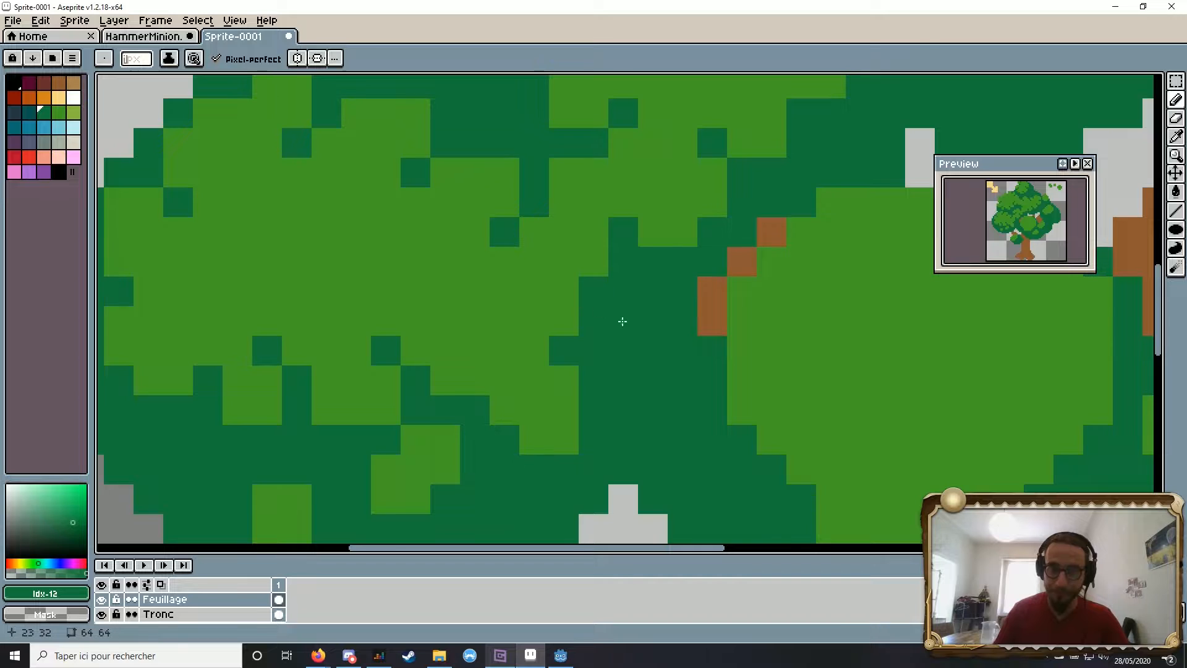
{"action": "scroll", "coordinate": [555, 308], "scroll_direction": "down", "scroll_amount": 3}
{"action": "scroll", "coordinate": [555, 308], "scroll_direction": "up", "scroll_amount": 2}
{"action": "scroll", "coordinate": [543, 411], "scroll_direction": "down", "scroll_amount": 3}
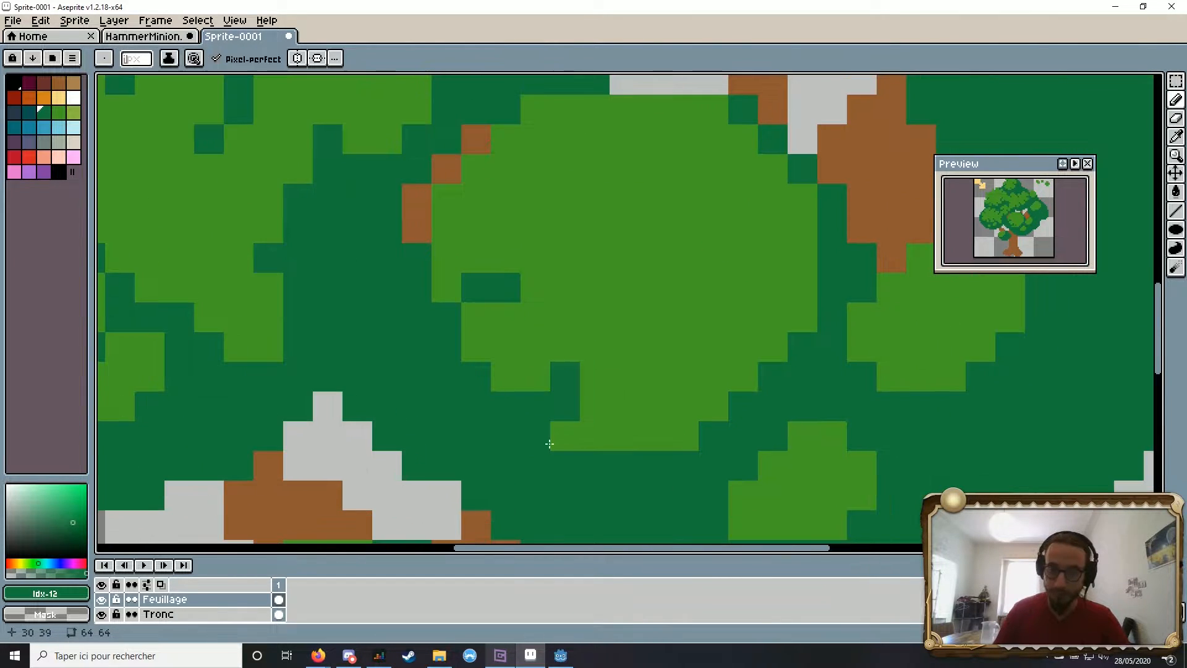
{"action": "left_click", "coordinate": [517, 435]}
{"action": "left_click_drag", "start_coordinate": [605, 435], "coordinate": [605, 405]}
{"action": "left_click", "coordinate": [545, 346]}
{"action": "left_click", "coordinate": [634, 434]}
{"action": "left_click", "coordinate": [723, 346]}
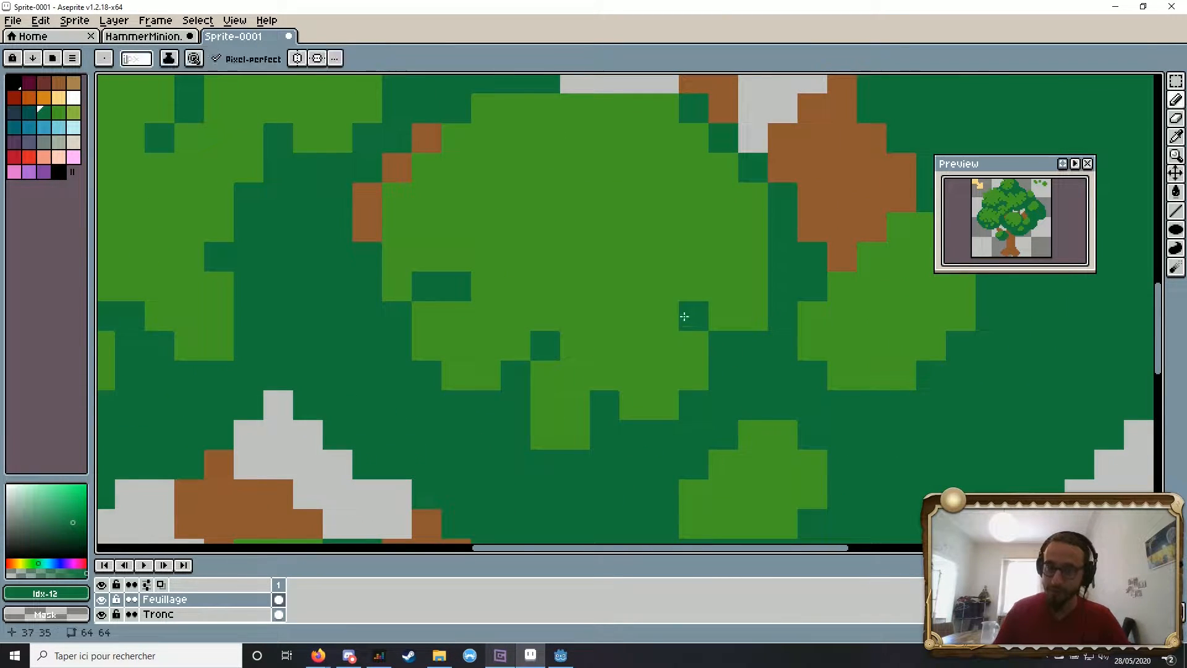
{"action": "left_click", "coordinate": [684, 316]}
Step: Continue the dark green notches along the round central clump's right and upper edges
{"action": "left_click_drag", "start_coordinate": [685, 316], "coordinate": [544, 369]}
{"action": "left_click", "coordinate": [611, 309]}
{"action": "left_click_drag", "start_coordinate": [567, 284], "coordinate": [612, 250]}
{"action": "left_click", "coordinate": [550, 192]}
{"action": "left_click_drag", "start_coordinate": [541, 194], "coordinate": [624, 196]}
{"action": "left_click", "coordinate": [607, 223]}
{"action": "left_click_drag", "start_coordinate": [548, 164], "coordinate": [513, 164]}
{"action": "left_click", "coordinate": [488, 164]}
{"action": "left_click", "coordinate": [392, 225]}
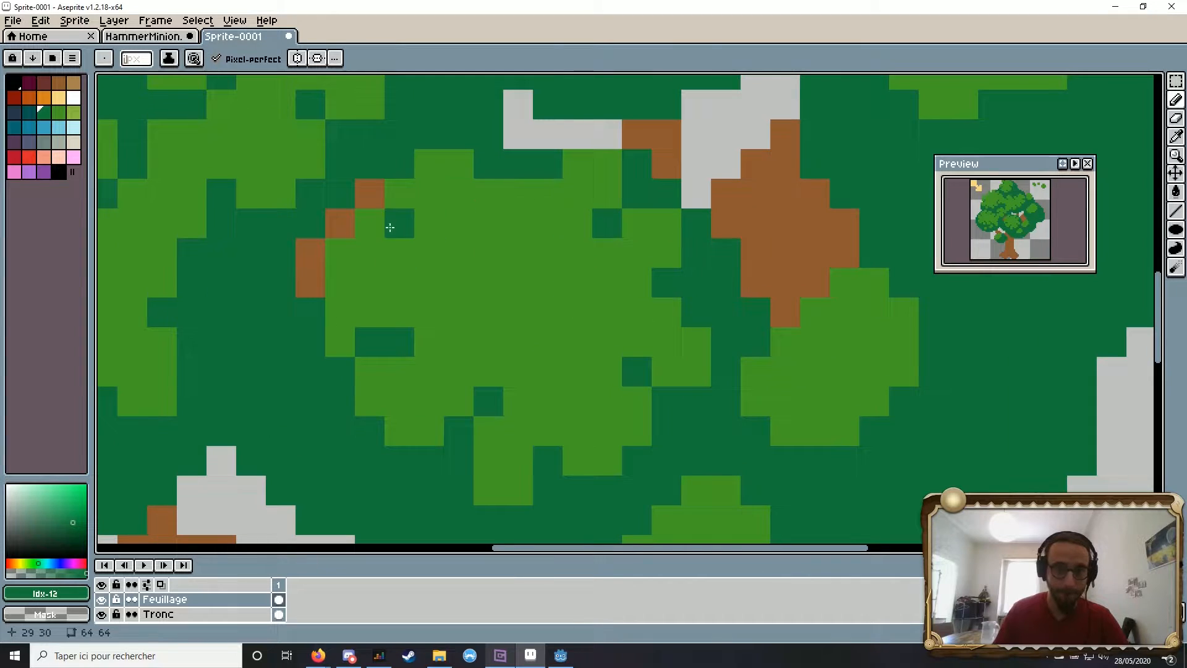
Step: Carve more dark green notches into the left edge of the round central clump
{"action": "left_click_drag", "start_coordinate": [399, 193], "coordinate": [340, 252]}
{"action": "left_click_drag", "start_coordinate": [399, 313], "coordinate": [340, 342]}
{"action": "scroll", "coordinate": [442, 312], "scroll_direction": "down", "scroll_amount": 4}
{"action": "left_click_drag", "start_coordinate": [448, 311], "coordinate": [482, 314]}
{"action": "scroll", "coordinate": [408, 260], "scroll_direction": "up", "scroll_amount": 2}
Step: Notch the edges of the small clump right of the central one with dark green pixels
{"action": "left_click_drag", "start_coordinate": [637, 239], "coordinate": [562, 286]}
{"action": "left_click", "coordinate": [728, 242]}
{"action": "left_click", "coordinate": [742, 256]}
{"action": "left_click", "coordinate": [726, 319]}
{"action": "scroll", "coordinate": [766, 309], "scroll_direction": "down", "scroll_amount": 1}
{"action": "left_click_drag", "start_coordinate": [766, 308], "coordinate": [674, 358]}
{"action": "scroll", "coordinate": [674, 358], "scroll_direction": "up", "scroll_amount": 1}
{"action": "left_click", "coordinate": [697, 291]}
{"action": "scroll", "coordinate": [697, 263], "scroll_direction": "down", "scroll_amount": 1}
Step: Cut a dark green notch into the lower edge of the small leaf cluster below the central clump
{"action": "mouse_move", "coordinate": [656, 466]}
{"action": "left_mouse_down"}
{"action": "mouse_move", "coordinate": [644, 328]}
{"action": "mouse_move", "coordinate": [592, 401]}
{"action": "left_mouse_up"}
{"action": "scroll", "coordinate": [610, 323], "scroll_direction": "up", "scroll_amount": 2}
{"action": "scroll", "coordinate": [592, 389], "scroll_direction": "up", "scroll_amount": 1}
{"action": "left_click_drag", "start_coordinate": [591, 347], "coordinate": [538, 347]}
{"action": "left_click_drag", "start_coordinate": [458, 513], "coordinate": [536, 453]}
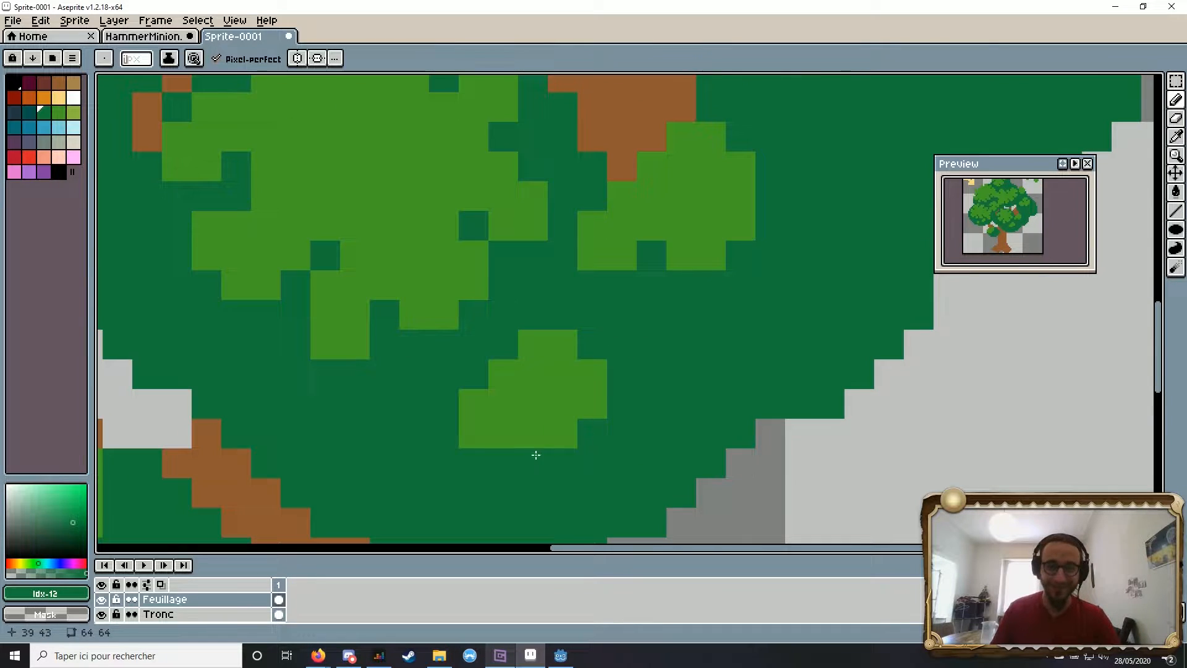
{"action": "left_click_drag", "start_coordinate": [533, 403], "coordinate": [562, 433]}
{"action": "left_click_drag", "start_coordinate": [737, 406], "coordinate": [756, 435]}
Step: Notch the lit area of the small clump on the low left branch with dark green pixels
{"action": "scroll", "coordinate": [760, 420], "scroll_direction": "down", "scroll_amount": 5}
{"action": "left_click_drag", "start_coordinate": [677, 377], "coordinate": [649, 427]}
{"action": "scroll", "coordinate": [621, 495], "scroll_direction": "up", "scroll_amount": 5}
{"action": "left_click_drag", "start_coordinate": [605, 331], "coordinate": [569, 302]}
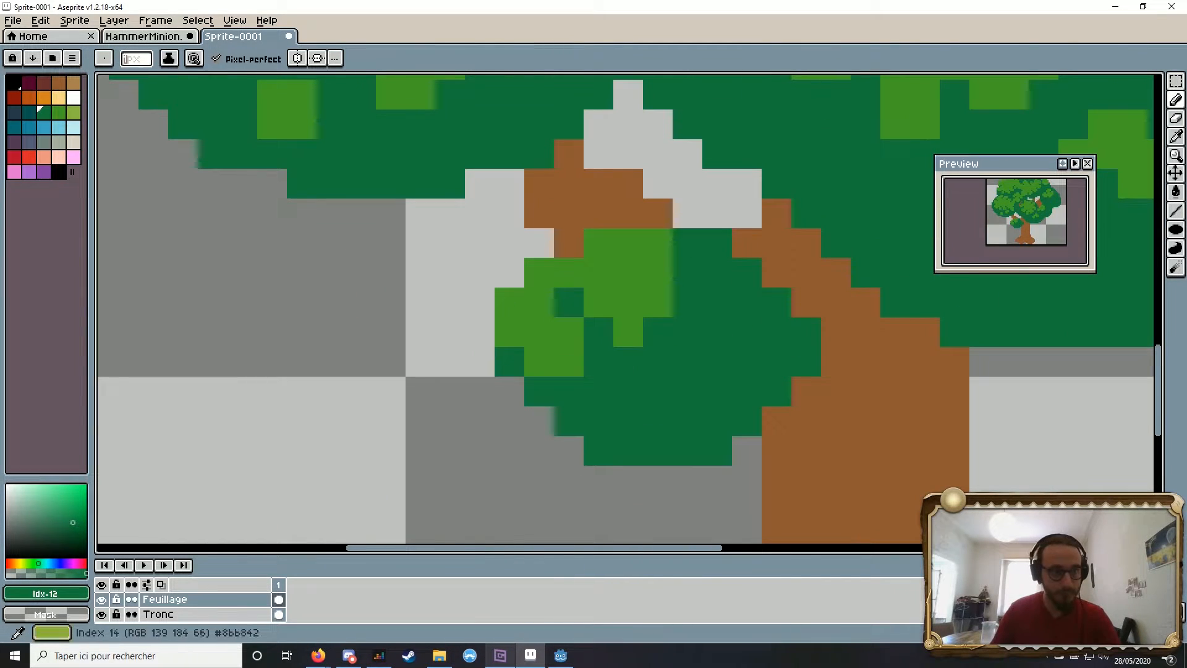
Step: Paint mid green leaf clusters into the shadow of the low branch clump, with a dark green notch in its upper edge
{"action": "left_click", "coordinate": [59, 113]}
{"action": "left_click_drag", "start_coordinate": [688, 336], "coordinate": [657, 332]}
{"action": "mouse_move", "coordinate": [745, 360]}
{"action": "left_mouse_down"}
{"action": "mouse_move", "coordinate": [723, 365]}
{"action": "mouse_move", "coordinate": [746, 391]}
{"action": "left_mouse_up"}
{"action": "left_click_drag", "start_coordinate": [628, 391], "coordinate": [628, 416]}
{"action": "left_click_drag", "start_coordinate": [657, 363], "coordinate": [688, 362]}
{"action": "mouse_move", "coordinate": [756, 366]}
{"action": "left_mouse_down"}
{"action": "mouse_move", "coordinate": [660, 437]}
{"action": "mouse_move", "coordinate": [817, 374]}
{"action": "left_mouse_up"}
{"action": "left_click", "coordinate": [749, 303], "text": "alt"}
{"action": "mouse_move", "coordinate": [720, 283]}
{"action": "left_mouse_down"}
{"action": "mouse_move", "coordinate": [722, 252]}
{"action": "mouse_move", "coordinate": [764, 262]}
{"action": "left_mouse_up"}
{"action": "left_click", "coordinate": [717, 306], "text": "alt"}
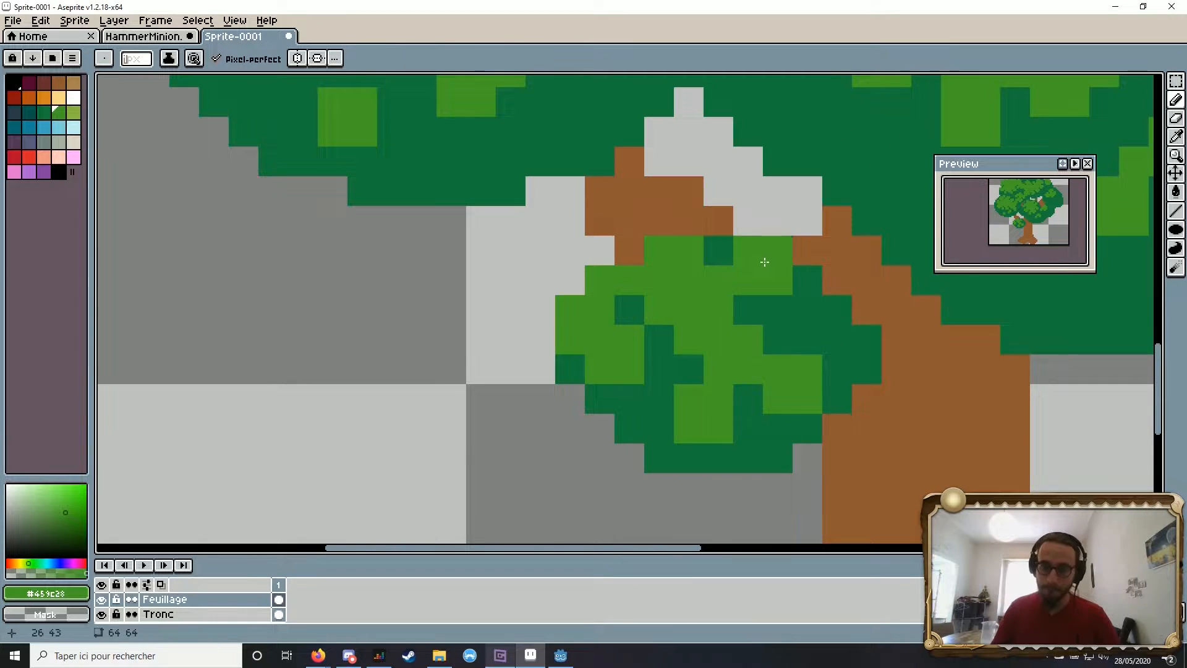
Step: Examine the whole tree and the crown's lobes to judge the leaf edges and the outer silhouette
{"action": "scroll", "coordinate": [580, 377], "scroll_direction": "down", "scroll_amount": 6}
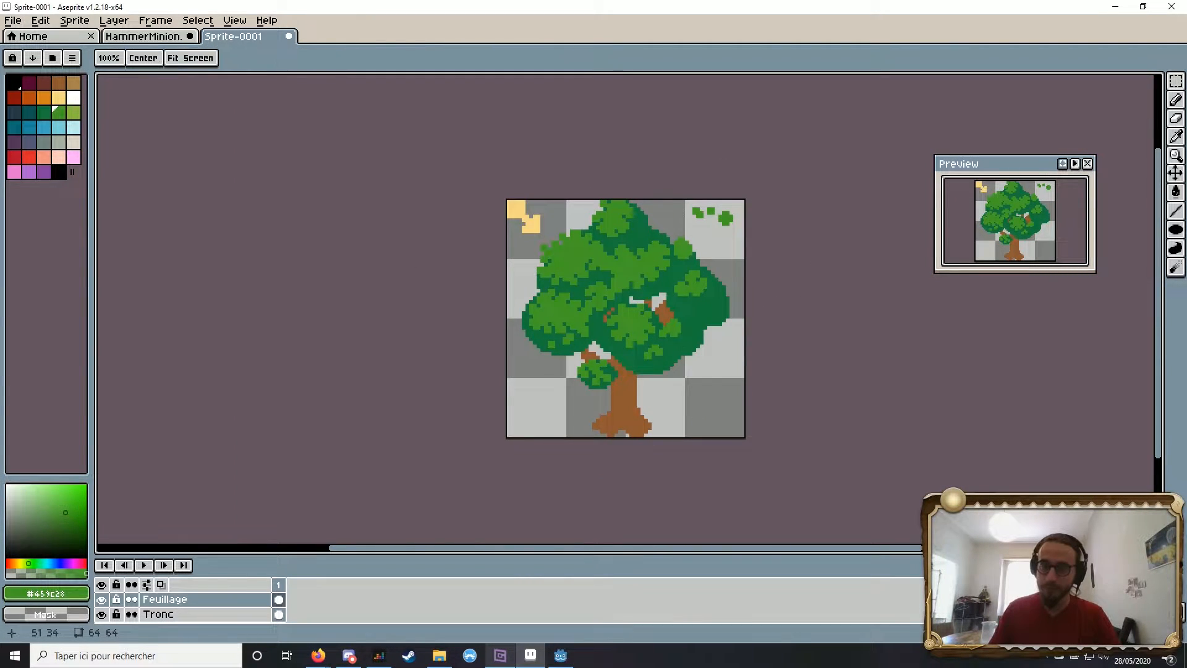
{"action": "left_click_drag", "start_coordinate": [607, 273], "coordinate": [611, 283]}
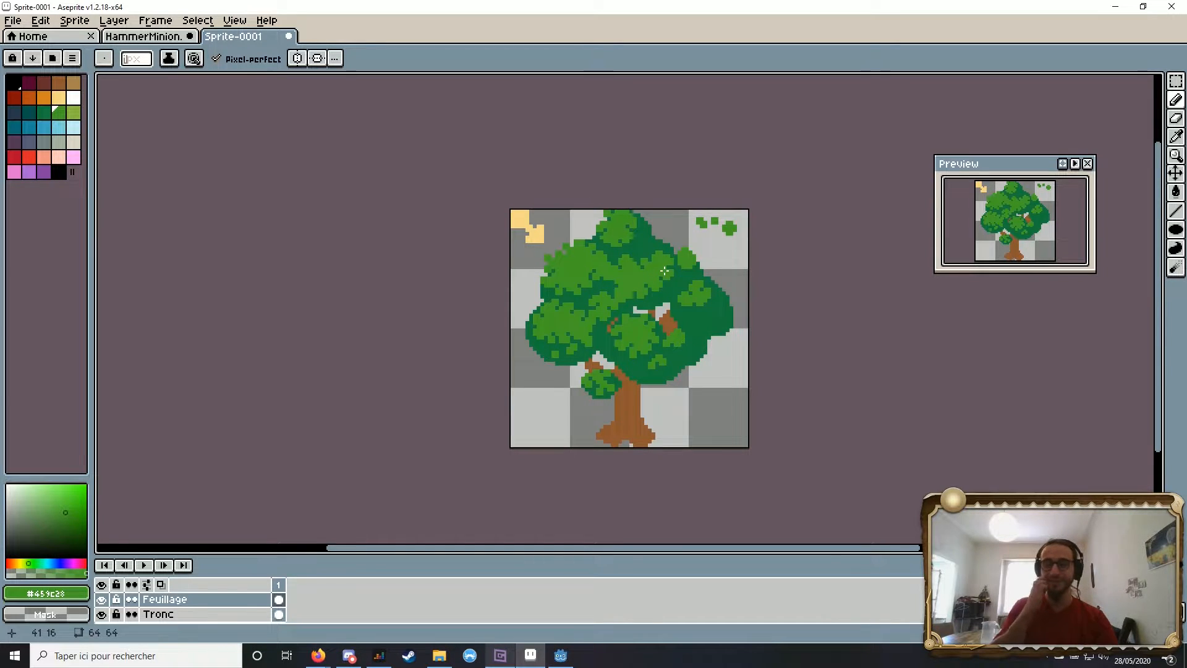
{"action": "scroll", "coordinate": [641, 259], "scroll_direction": "up", "scroll_amount": 3}
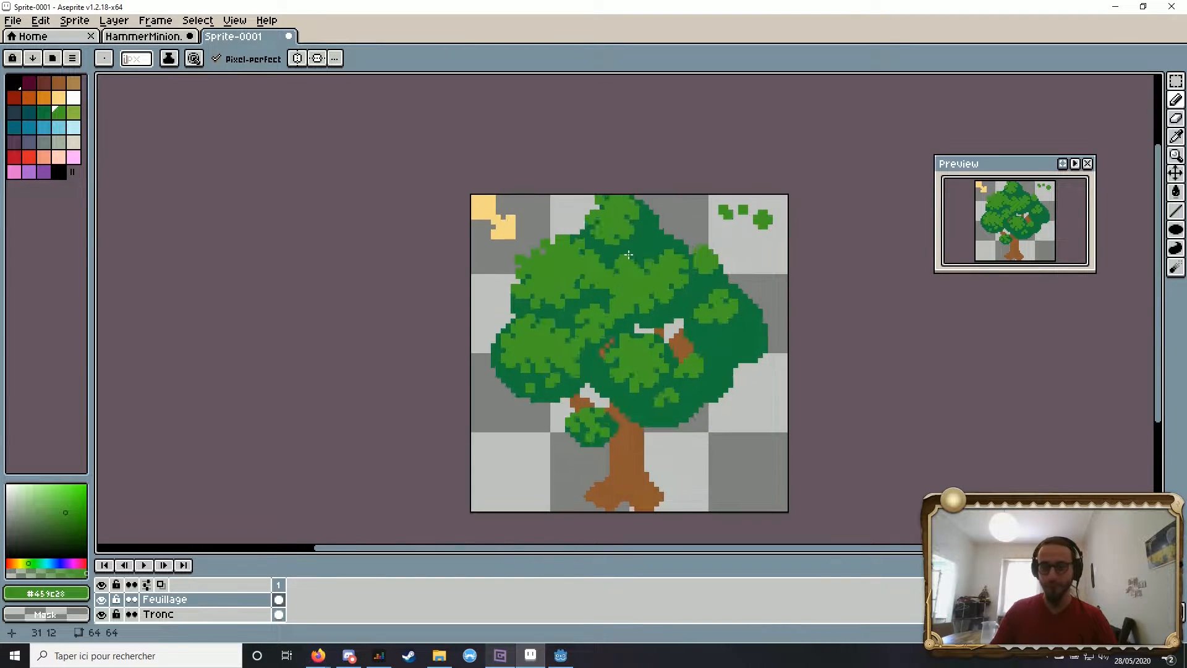
{"action": "scroll", "coordinate": [643, 290], "scroll_direction": "up", "scroll_amount": 1}
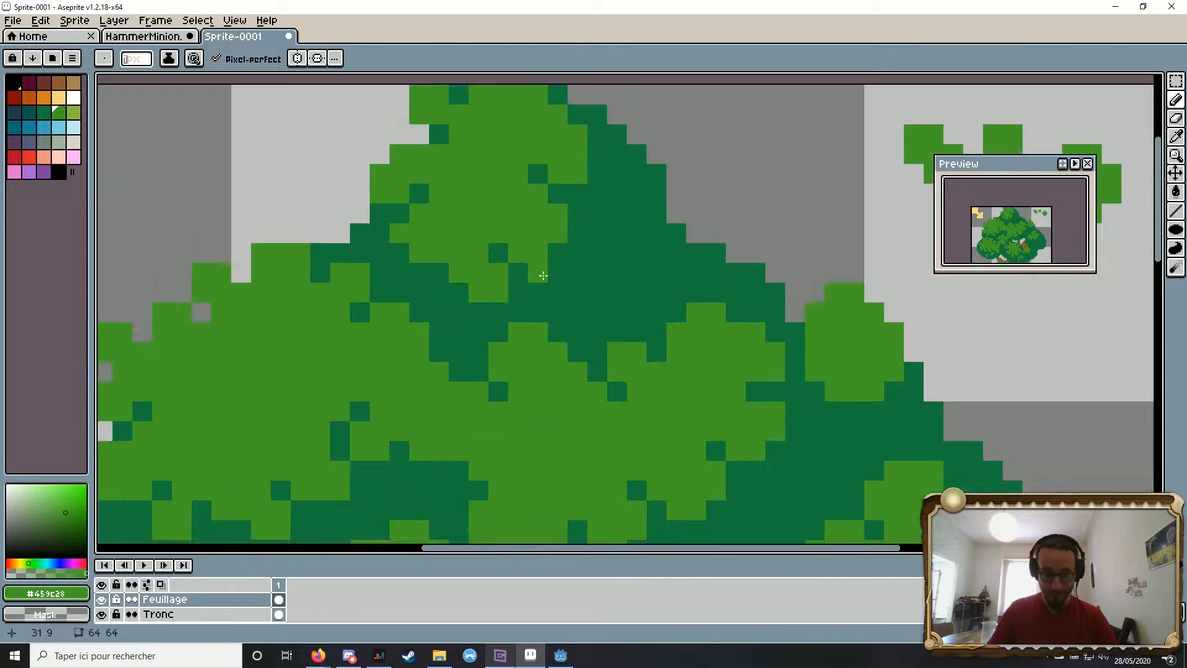
{"action": "scroll", "coordinate": [643, 290], "scroll_direction": "down", "scroll_amount": 2}
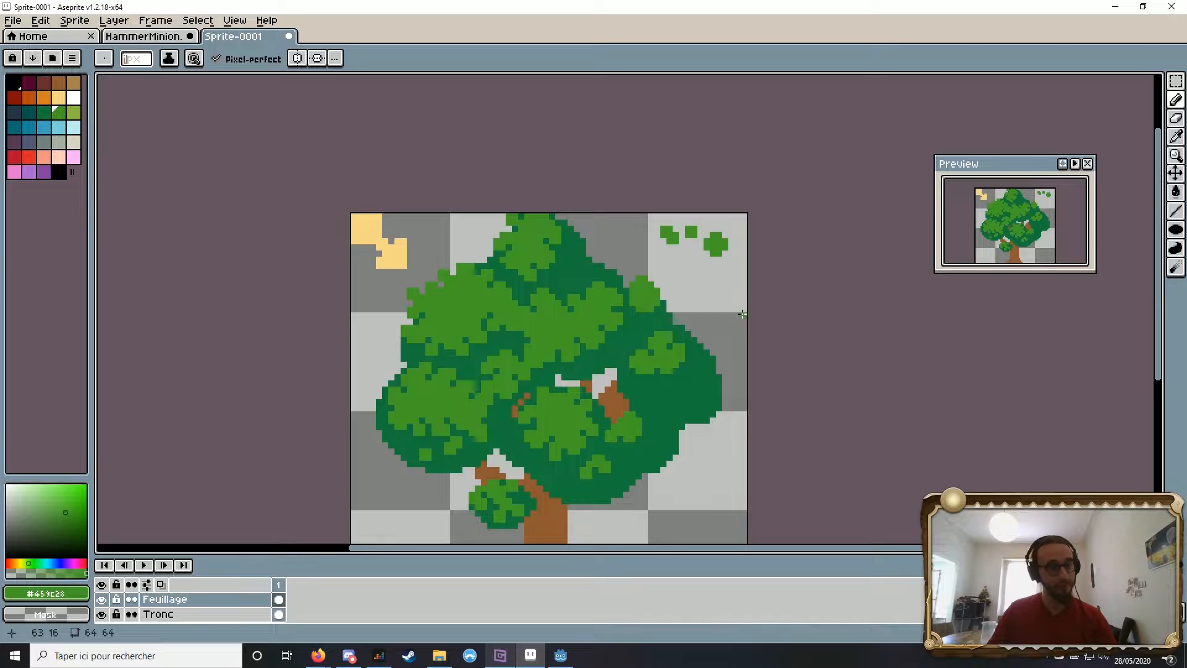
{"action": "scroll", "coordinate": [606, 283], "scroll_direction": "up", "scroll_amount": 2}
{"action": "scroll", "coordinate": [604, 247], "scroll_direction": "down", "scroll_amount": 1}
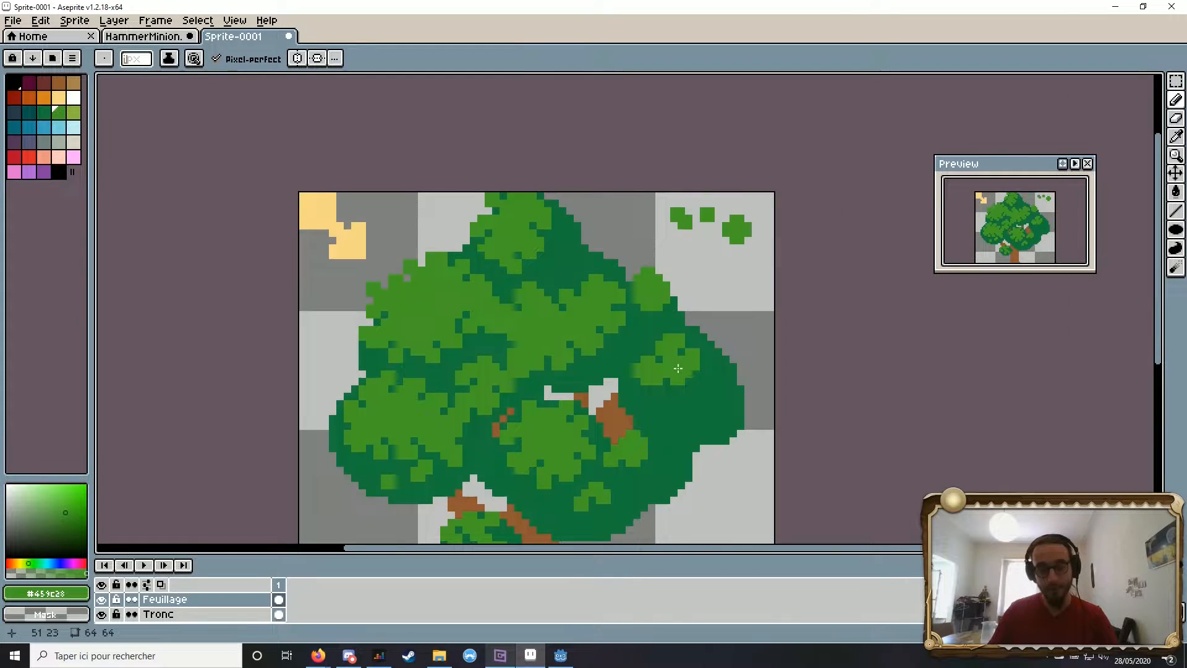
{"action": "left_click_drag", "start_coordinate": [714, 386], "coordinate": [766, 299]}
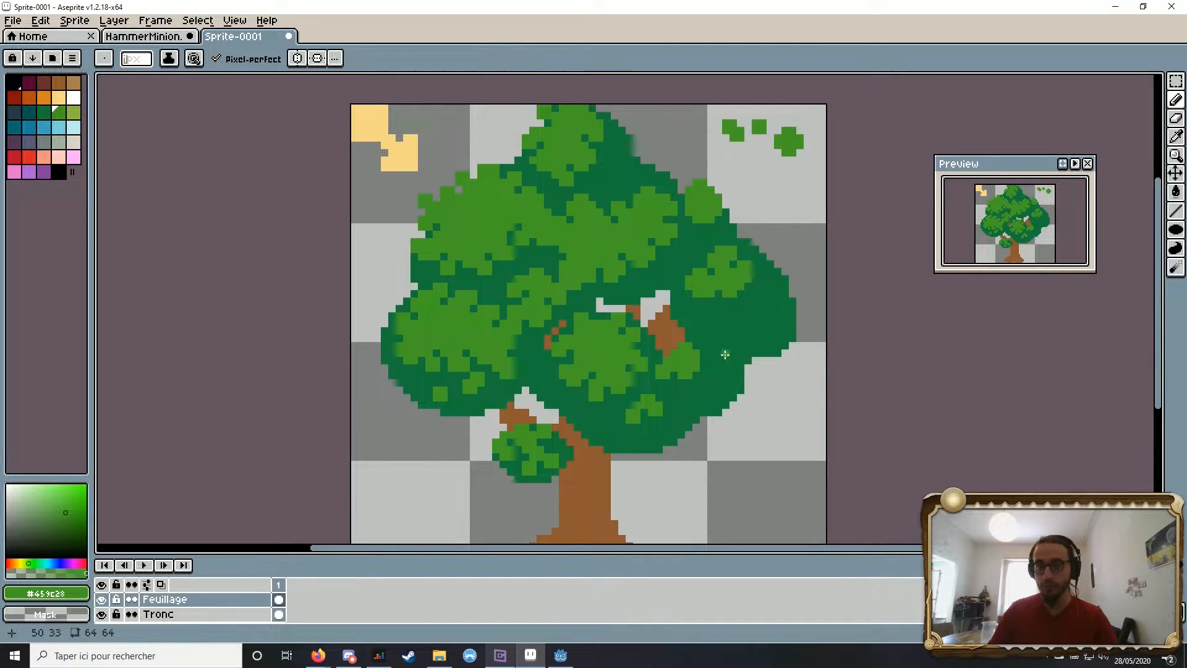
Step: Erase single pixels along the lower-left lobe's outer edge to make its silhouette jagged
{"action": "scroll", "coordinate": [351, 389], "scroll_direction": "up", "scroll_amount": 2}
{"action": "scroll", "coordinate": [395, 349], "scroll_direction": "up", "scroll_amount": 2}
{"action": "right_click", "coordinate": [505, 400]}
{"action": "scroll", "coordinate": [665, 357], "scroll_direction": "down", "scroll_amount": 6}
{"action": "scroll", "coordinate": [668, 345], "scroll_direction": "up", "scroll_amount": 7}
{"action": "right_click", "coordinate": [336, 310]}
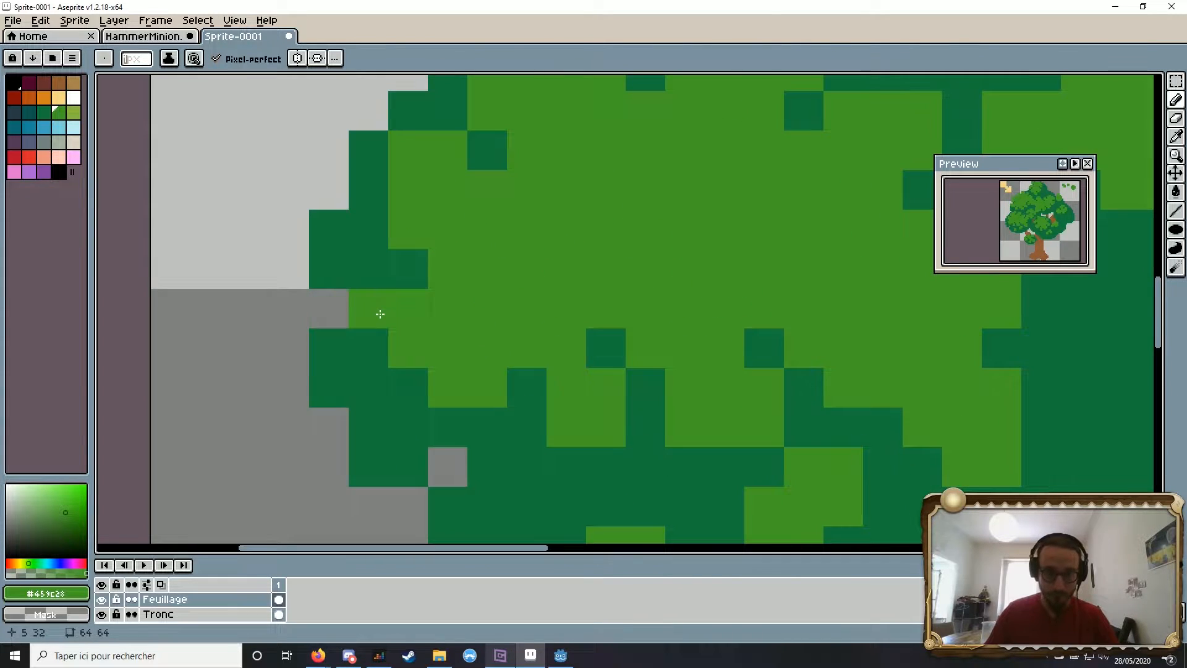
{"action": "scroll", "coordinate": [484, 315], "scroll_direction": "down", "scroll_amount": 5}
{"action": "scroll", "coordinate": [556, 371], "scroll_direction": "up", "scroll_amount": 3}
{"action": "right_click", "coordinate": [360, 314]}
{"action": "scroll", "coordinate": [473, 312], "scroll_direction": "down", "scroll_amount": 4}
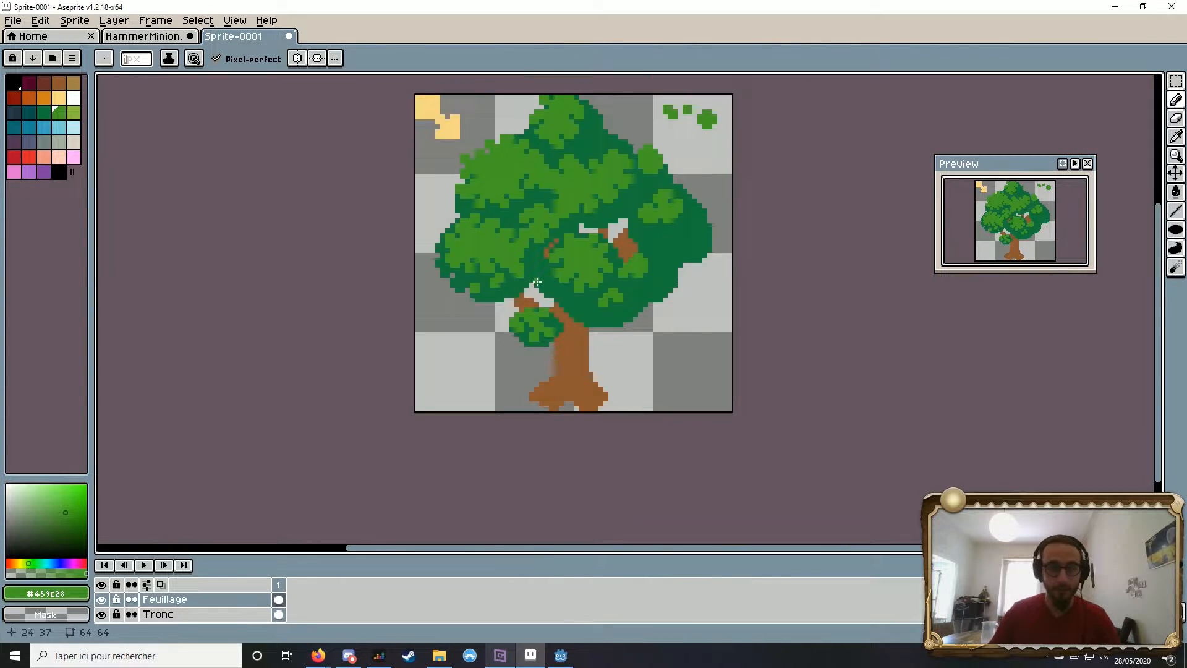
Step: Erase notches in the left outline where the upper-left and lower-left lobes meet
{"action": "scroll", "coordinate": [538, 283], "scroll_direction": "up", "scroll_amount": 2}
{"action": "scroll", "coordinate": [423, 208], "scroll_direction": "up", "scroll_amount": 2}
{"action": "right_click", "coordinate": [440, 210]}
{"action": "right_click", "coordinate": [401, 163]}
{"action": "scroll", "coordinate": [400, 157], "scroll_direction": "up", "scroll_amount": 1}
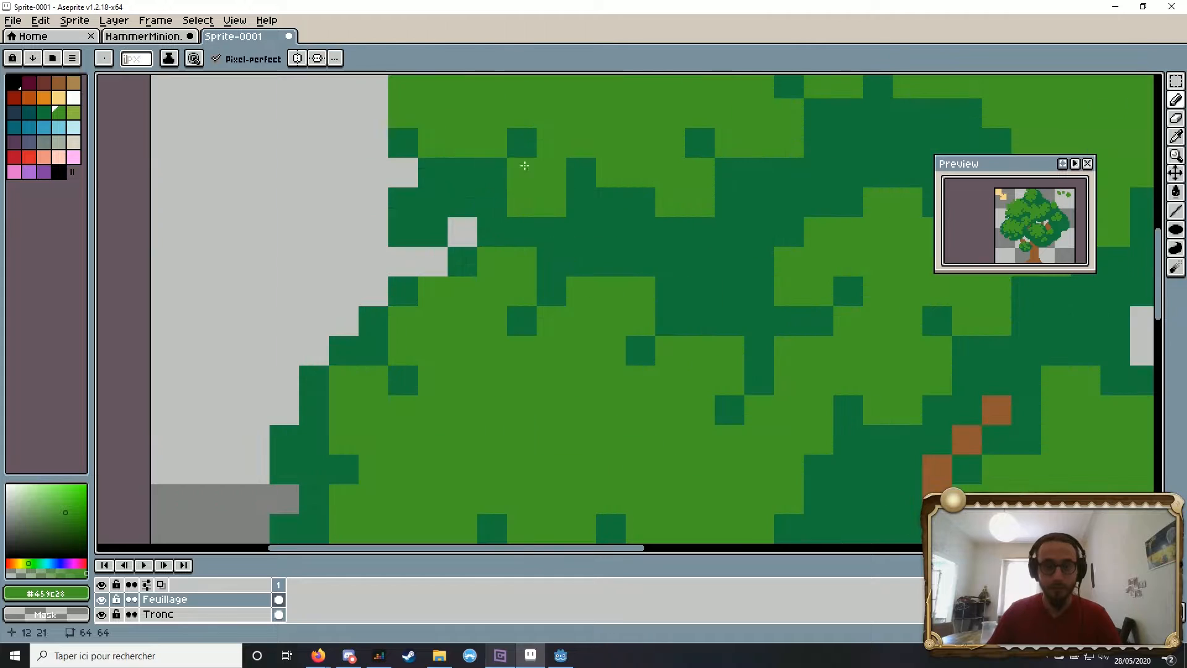
{"action": "right_click", "coordinate": [403, 144]}
{"action": "left_click_drag", "start_coordinate": [404, 145], "coordinate": [448, 297]}
{"action": "left_click_drag", "start_coordinate": [556, 343], "coordinate": [330, 387]}
Step: Add dark green leaf tufts along the lower-left lobe's underside and erase pixels around the gap above the low branch
{"action": "scroll", "coordinate": [331, 387], "scroll_direction": "down", "scroll_amount": 2}
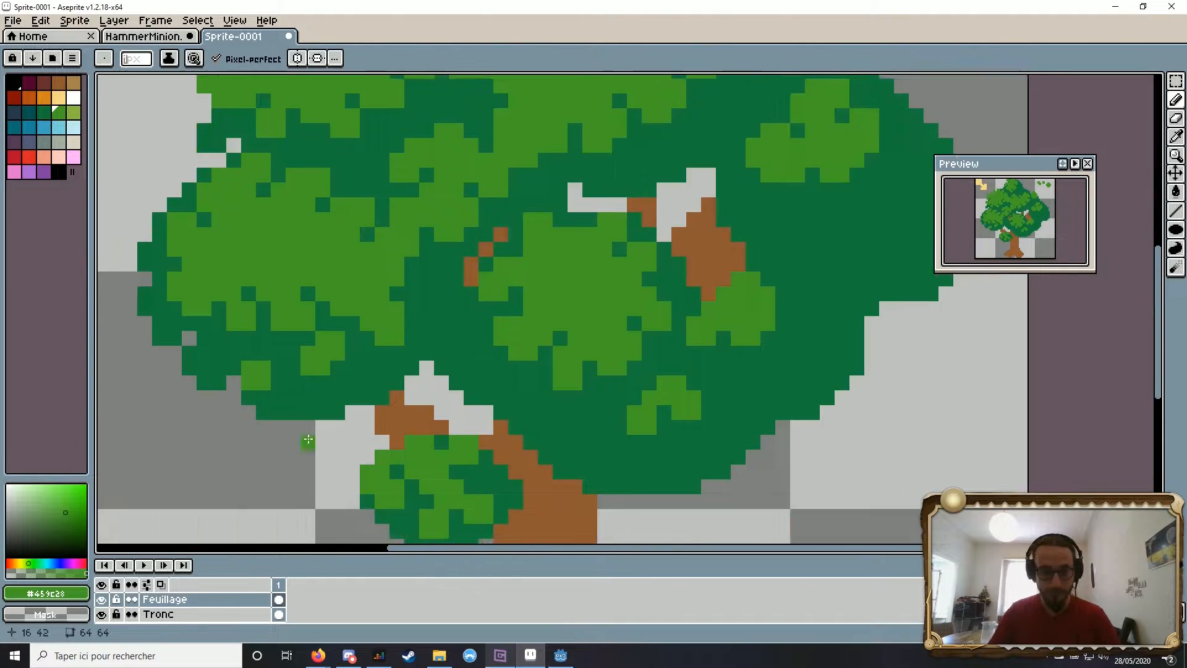
{"action": "scroll", "coordinate": [297, 386], "scroll_direction": "up", "scroll_amount": 1}
{"action": "left_click", "coordinate": [428, 404], "text": "alt"}
{"action": "mouse_move", "coordinate": [445, 384]}
{"action": "left_mouse_down"}
{"action": "mouse_move", "coordinate": [405, 384]}
{"action": "mouse_move", "coordinate": [387, 403]}
{"action": "left_mouse_up"}
{"action": "mouse_move", "coordinate": [467, 385]}
{"action": "left_mouse_down"}
{"action": "mouse_move", "coordinate": [546, 321]}
{"action": "mouse_move", "coordinate": [508, 360]}
{"action": "left_mouse_up"}
{"action": "left_click", "coordinate": [547, 339], "text": "alt"}
{"action": "right_click", "coordinate": [550, 341]}
Step: Erase small notches along the underside of the crown just right of the trunk
{"action": "scroll", "coordinate": [550, 341], "scroll_direction": "down", "scroll_amount": 2}
{"action": "scroll", "coordinate": [572, 398], "scroll_direction": "up", "scroll_amount": 3}
{"action": "right_click", "coordinate": [609, 402]}
{"action": "right_click", "coordinate": [624, 365]}
{"action": "right_click", "coordinate": [638, 344]}
{"action": "right_click", "coordinate": [699, 404]}
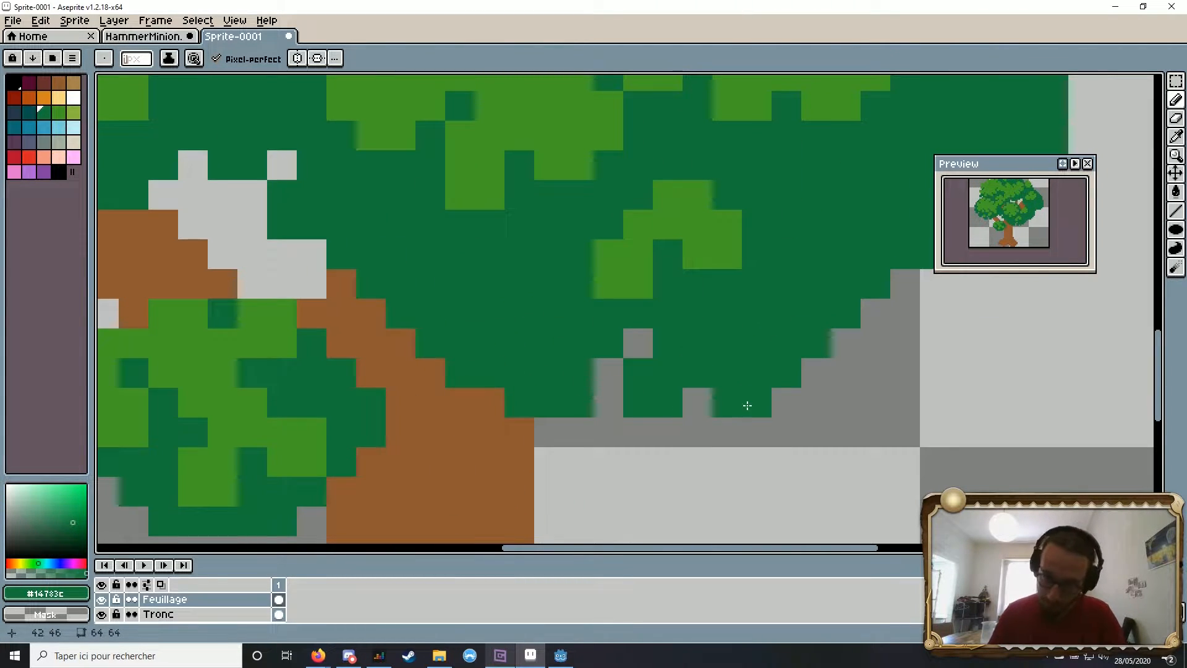
{"action": "right_click", "coordinate": [728, 401]}
Step: Continue the erased notches up the crown's lower-right slope
{"action": "right_click", "coordinate": [841, 313]}
{"action": "left_click_drag", "start_coordinate": [915, 256], "coordinate": [755, 257]}
{"action": "right_click", "coordinate": [751, 256]}
{"action": "left_click_drag", "start_coordinate": [834, 226], "coordinate": [782, 293]}
{"action": "scroll", "coordinate": [799, 258], "scroll_direction": "down", "scroll_amount": 6}
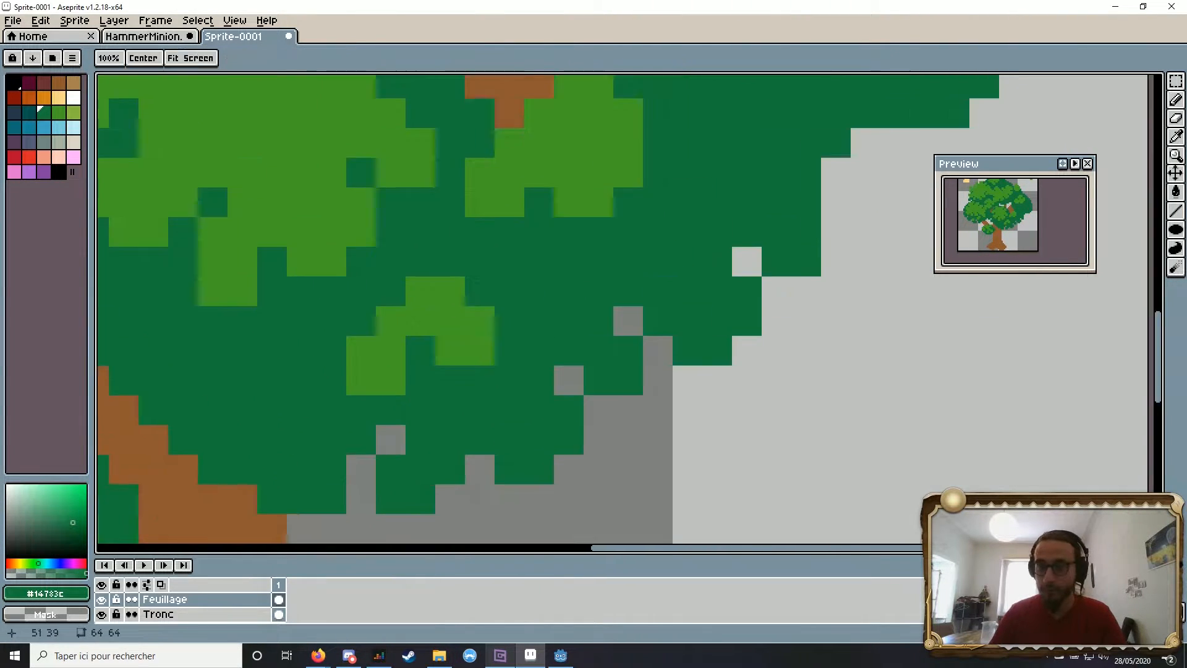
Step: Erase notches into the lower and outer edges of the large dark green lobe on the crown's right side
{"action": "scroll", "coordinate": [740, 252], "scroll_direction": "up", "scroll_amount": 4}
{"action": "right_click", "coordinate": [745, 234]}
{"action": "left_click_drag", "start_coordinate": [868, 193], "coordinate": [758, 250]}
{"action": "right_click", "coordinate": [752, 232]}
{"action": "right_click", "coordinate": [675, 309]}
{"action": "scroll", "coordinate": [703, 276], "scroll_direction": "down", "scroll_amount": 4}
{"action": "scroll", "coordinate": [747, 254], "scroll_direction": "up", "scroll_amount": 4}
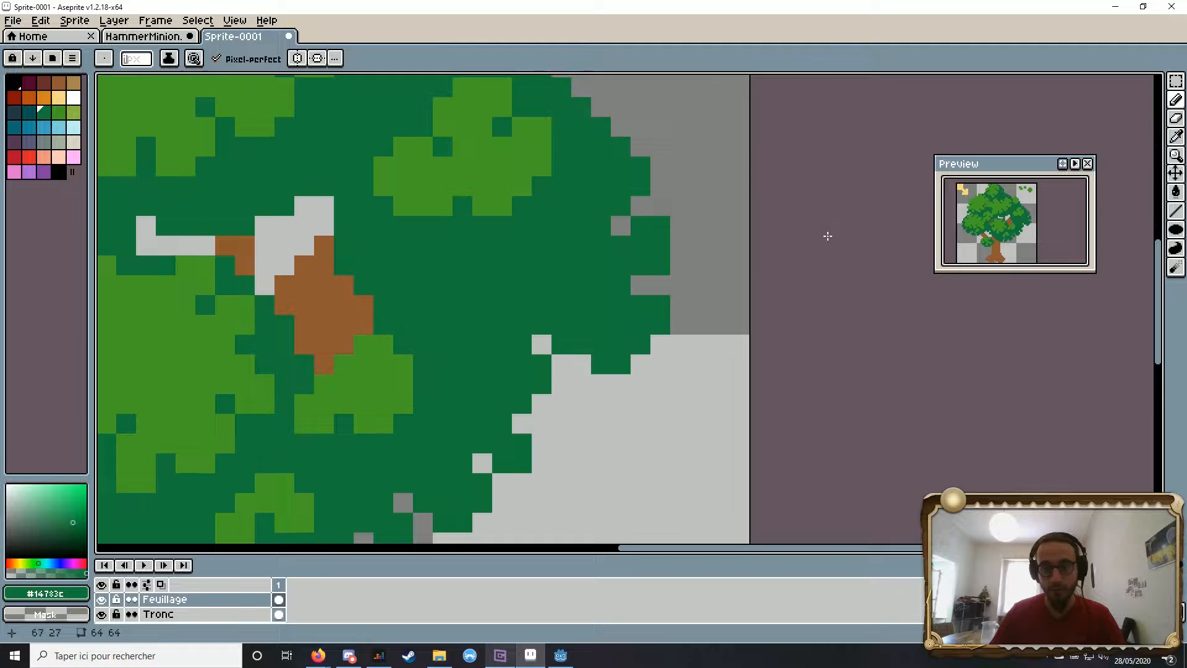
{"action": "scroll", "coordinate": [736, 232], "scroll_direction": "down", "scroll_amount": 3}
{"action": "scroll", "coordinate": [736, 232], "scroll_direction": "up", "scroll_amount": 3}
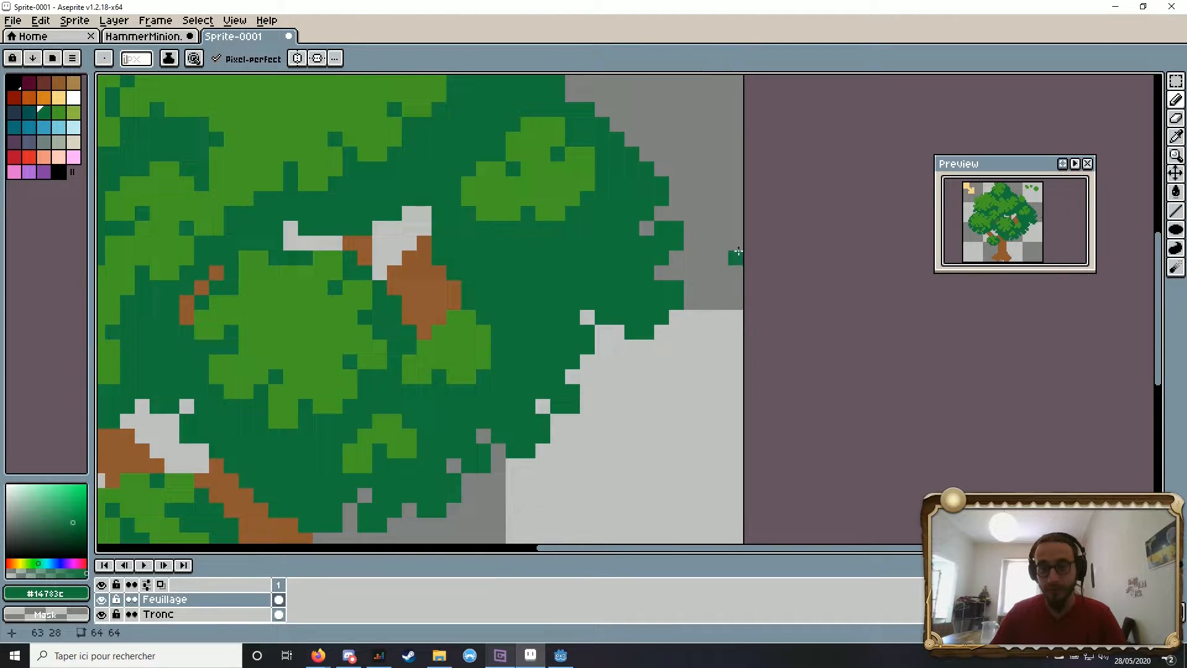
{"action": "scroll", "coordinate": [738, 252], "scroll_direction": "down", "scroll_amount": 3}
{"action": "scroll", "coordinate": [647, 262], "scroll_direction": "up", "scroll_amount": 4}
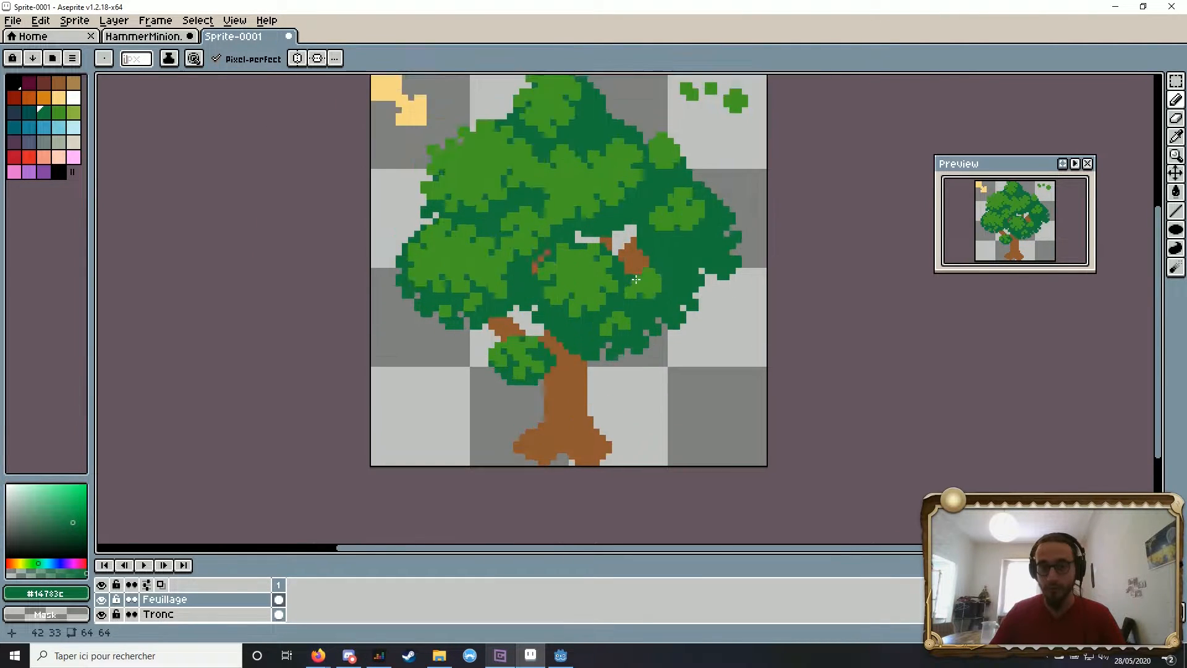
Step: Sample the trunk's brown and paint brown pixels into the foliage at the top of the trunk
{"action": "left_click_drag", "start_coordinate": [540, 525], "coordinate": [617, 428]}
{"action": "key", "text": "i"}
{"action": "left_click", "coordinate": [559, 394]}
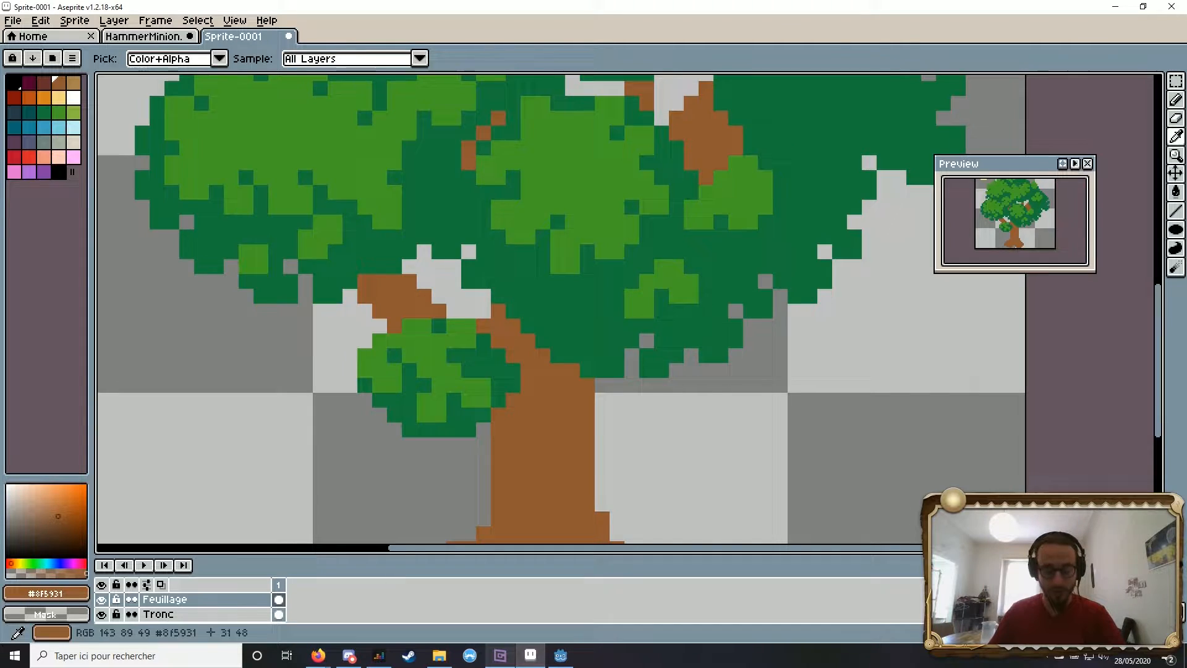
{"action": "key", "text": "b"}
{"action": "scroll", "coordinate": [559, 393], "scroll_direction": "up", "scroll_amount": 2}
{"action": "left_click", "coordinate": [530, 281]}
{"action": "left_click", "coordinate": [538, 253]}
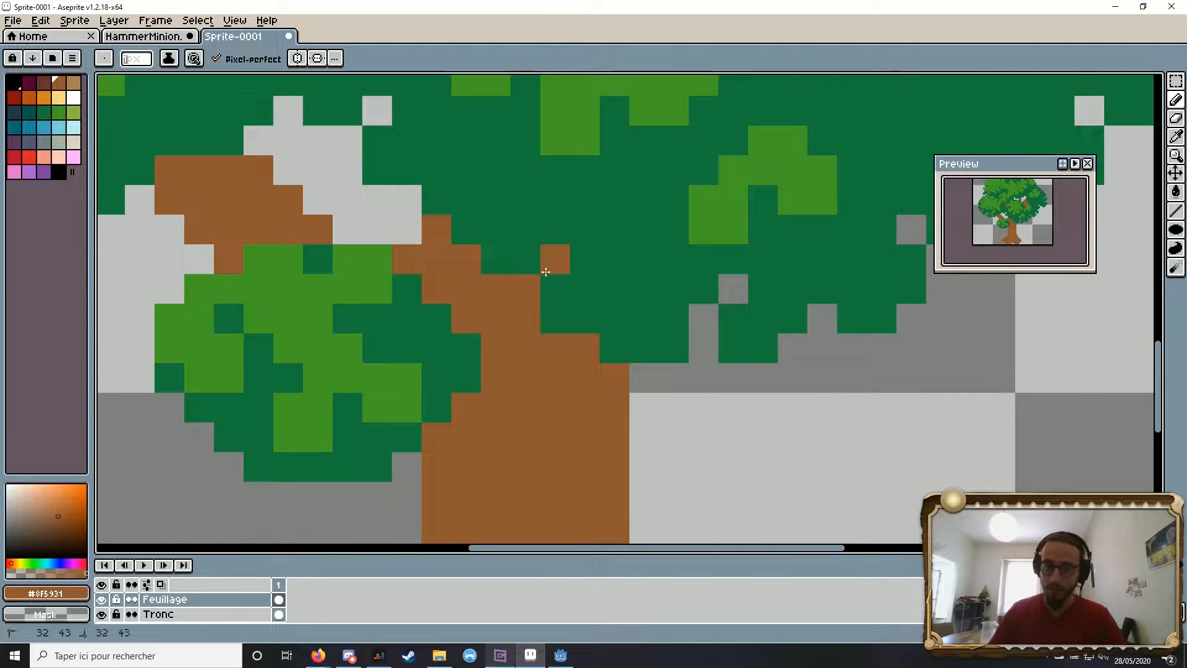
{"action": "scroll", "coordinate": [580, 298], "scroll_direction": "down", "scroll_amount": 3}
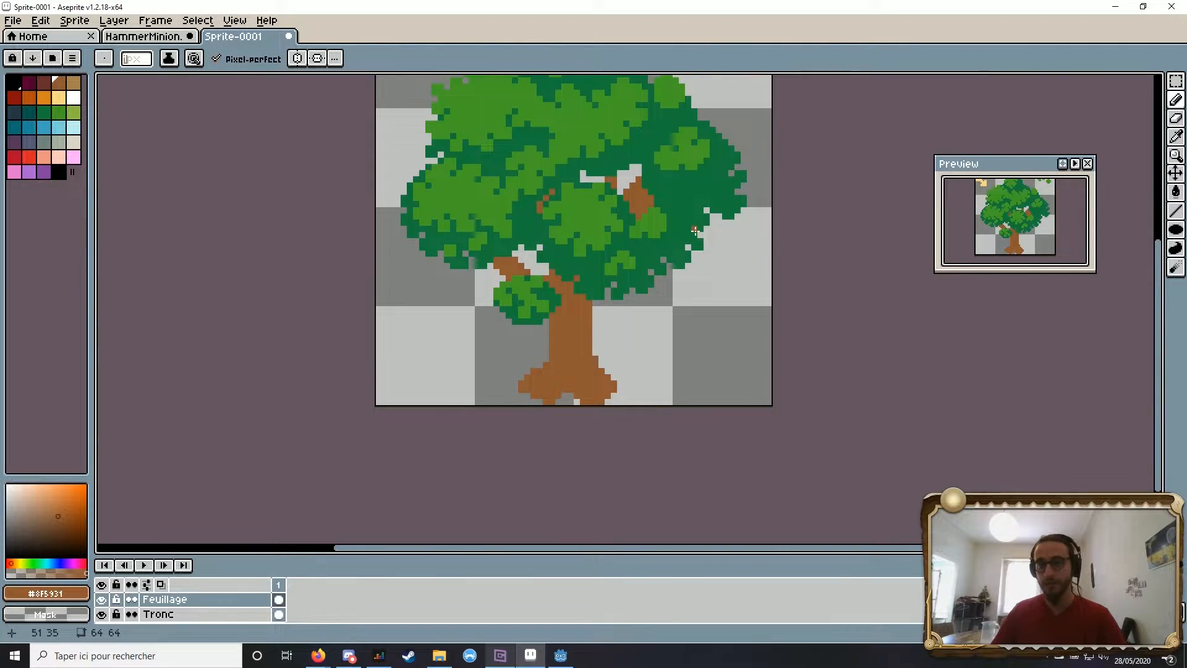
Step: Paint a small brown twig on the right side of the exposed right branch
{"action": "scroll", "coordinate": [694, 234], "scroll_direction": "down", "scroll_amount": 4}
{"action": "scroll", "coordinate": [693, 220], "scroll_direction": "up", "scroll_amount": 5}
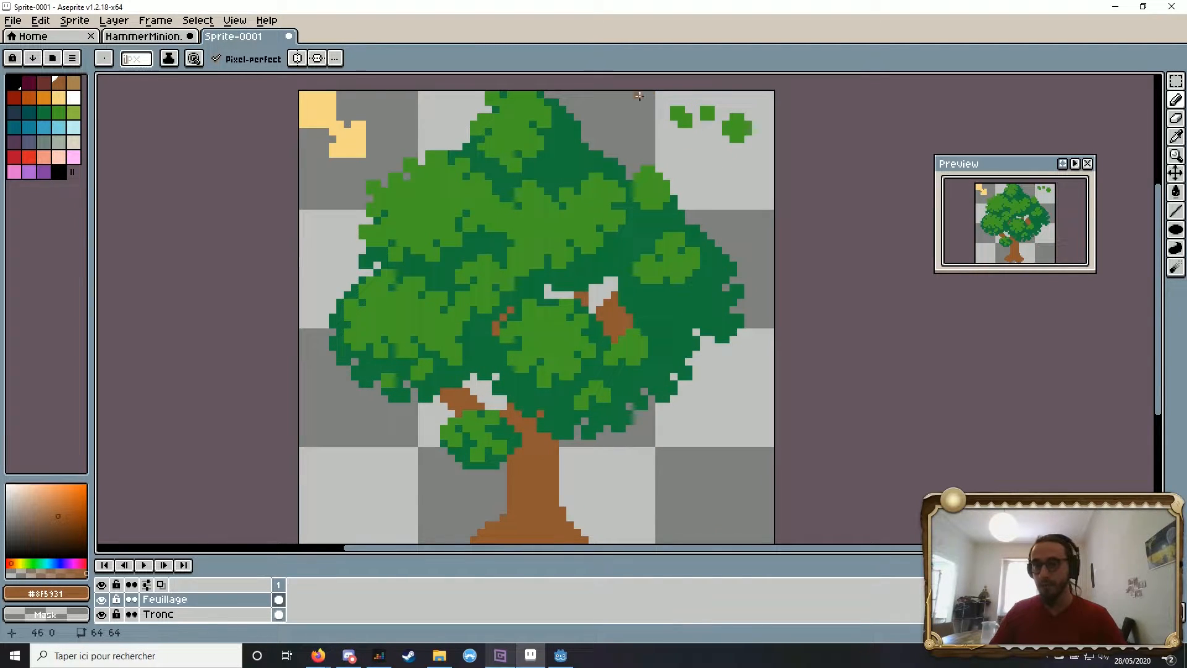
{"action": "left_click_drag", "start_coordinate": [754, 146], "coordinate": [718, 83]}
{"action": "scroll", "coordinate": [702, 215], "scroll_direction": "down", "scroll_amount": 3}
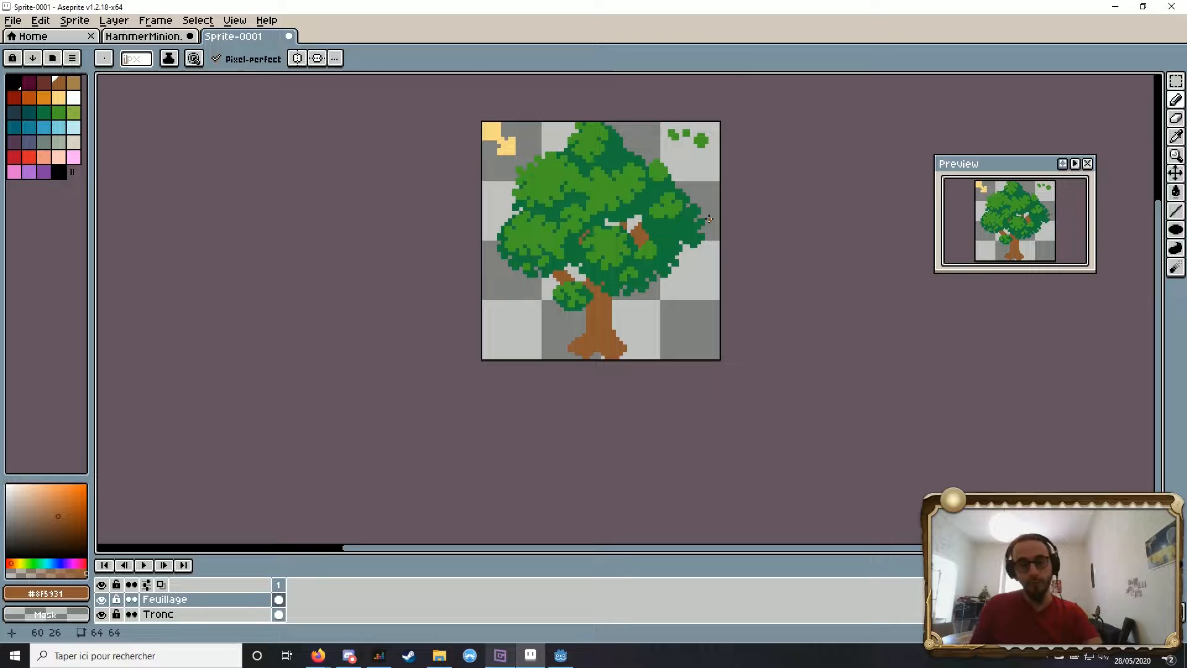
{"action": "scroll", "coordinate": [691, 187], "scroll_direction": "up", "scroll_amount": 3}
{"action": "scroll", "coordinate": [691, 186], "scroll_direction": "up", "scroll_amount": 3}
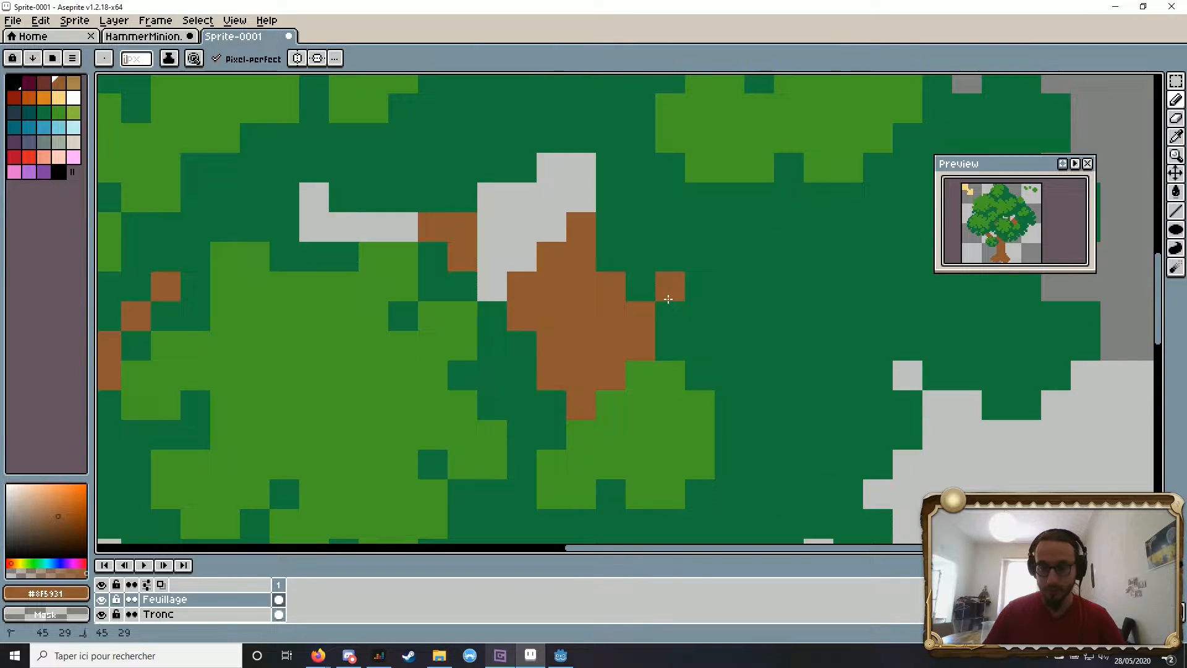
{"action": "scroll", "coordinate": [677, 267], "scroll_direction": "down", "scroll_amount": 5}
{"action": "scroll", "coordinate": [677, 268], "scroll_direction": "up", "scroll_amount": 5}
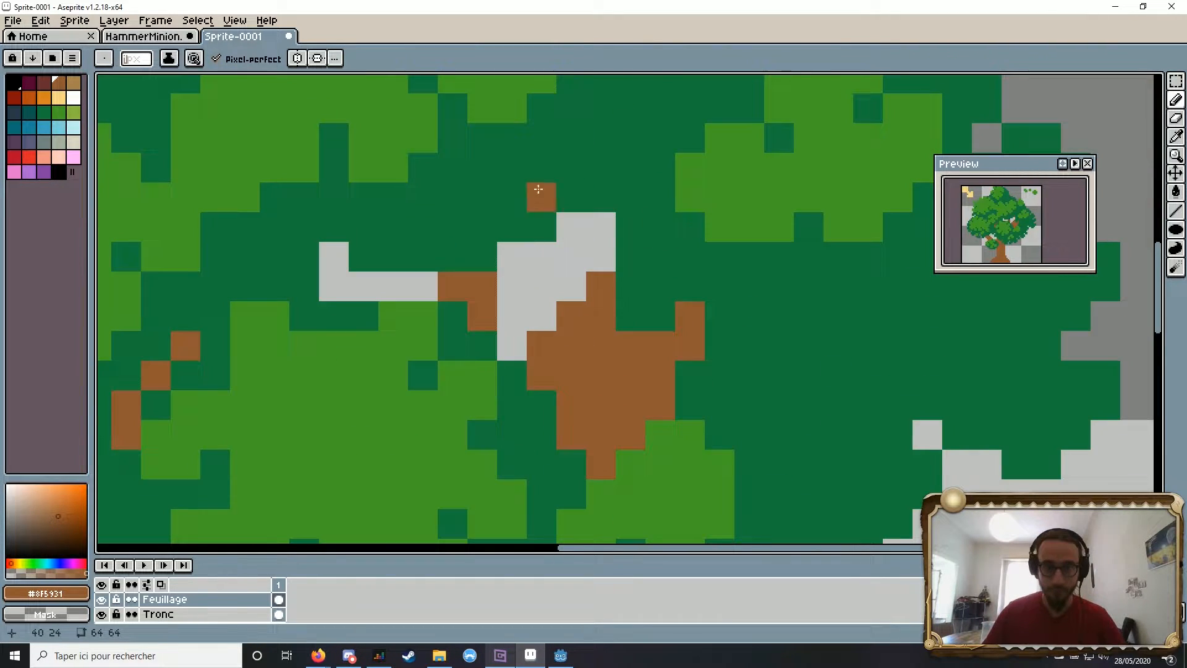
Step: Erase pixels around the opening above the right branch and along the crown's upper-right outline
{"action": "scroll", "coordinate": [699, 282], "scroll_direction": "down", "scroll_amount": 7}
{"action": "scroll", "coordinate": [698, 281], "scroll_direction": "up", "scroll_amount": 4}
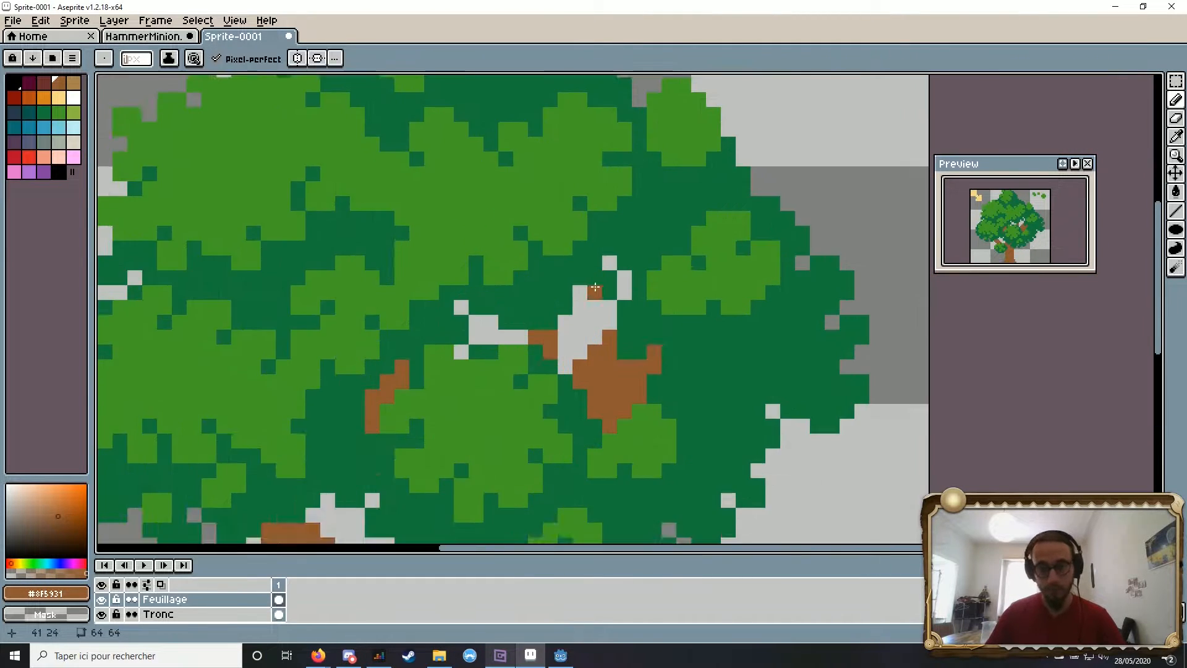
{"action": "left_click_drag", "start_coordinate": [595, 287], "coordinate": [588, 381]}
{"action": "mouse_move", "coordinate": [543, 148]}
{"action": "left_mouse_down"}
{"action": "mouse_move", "coordinate": [567, 214]}
{"action": "mouse_move", "coordinate": [603, 243]}
{"action": "left_mouse_up"}
{"action": "mouse_move", "coordinate": [567, 166]}
{"action": "left_mouse_down"}
{"action": "mouse_move", "coordinate": [601, 149]}
{"action": "mouse_move", "coordinate": [549, 112]}
{"action": "left_mouse_up"}
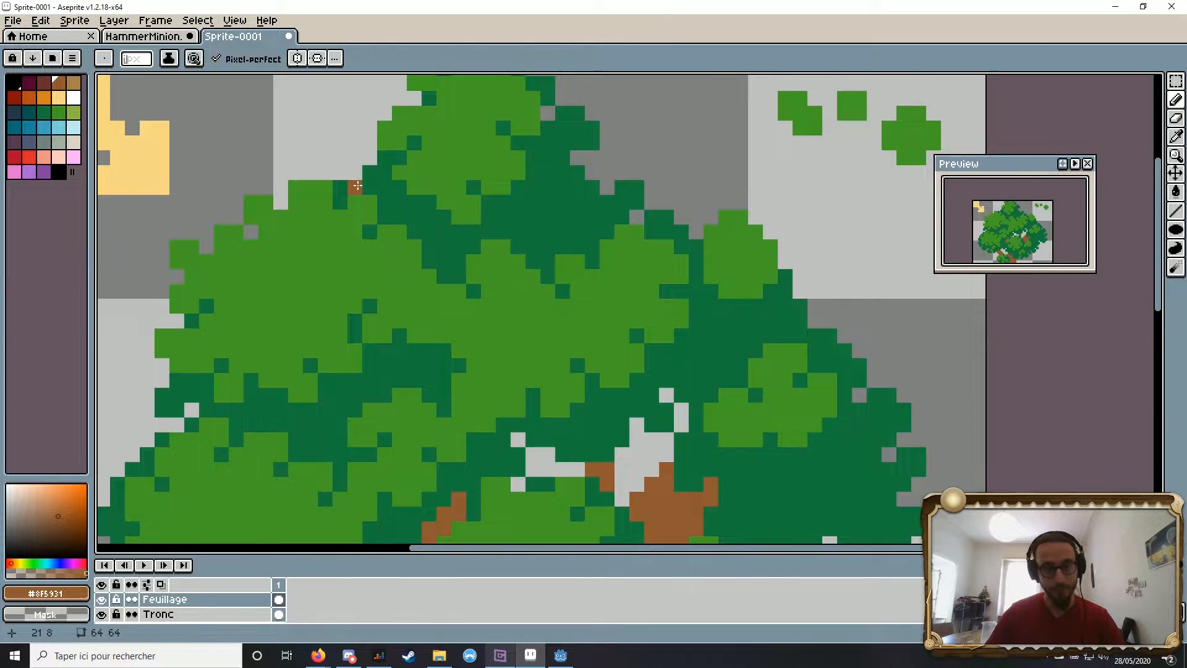
Step: Sample the dark green and paint leaf tufts along the outline between the upper-left lobe and the top lobe
{"action": "right_click", "coordinate": [384, 203]}
{"action": "left_click", "coordinate": [369, 188], "text": "alt"}
{"action": "left_click_drag", "start_coordinate": [355, 188], "coordinate": [325, 172]}
{"action": "mouse_move", "coordinate": [325, 172]}
{"action": "left_mouse_down"}
{"action": "mouse_move", "coordinate": [417, 184]}
{"action": "mouse_move", "coordinate": [385, 161]}
{"action": "left_mouse_up"}
{"action": "left_click_drag", "start_coordinate": [392, 154], "coordinate": [466, 109]}
{"action": "left_click", "coordinate": [398, 174]}
{"action": "left_click_drag", "start_coordinate": [369, 130], "coordinate": [369, 146]}
{"action": "left_click", "coordinate": [399, 131]}
{"action": "mouse_move", "coordinate": [398, 130]}
{"action": "left_mouse_down"}
{"action": "mouse_move", "coordinate": [541, 80]}
{"action": "mouse_move", "coordinate": [383, 99]}
{"action": "left_mouse_up"}
{"action": "scroll", "coordinate": [600, 309], "scroll_direction": "down", "scroll_amount": 5}
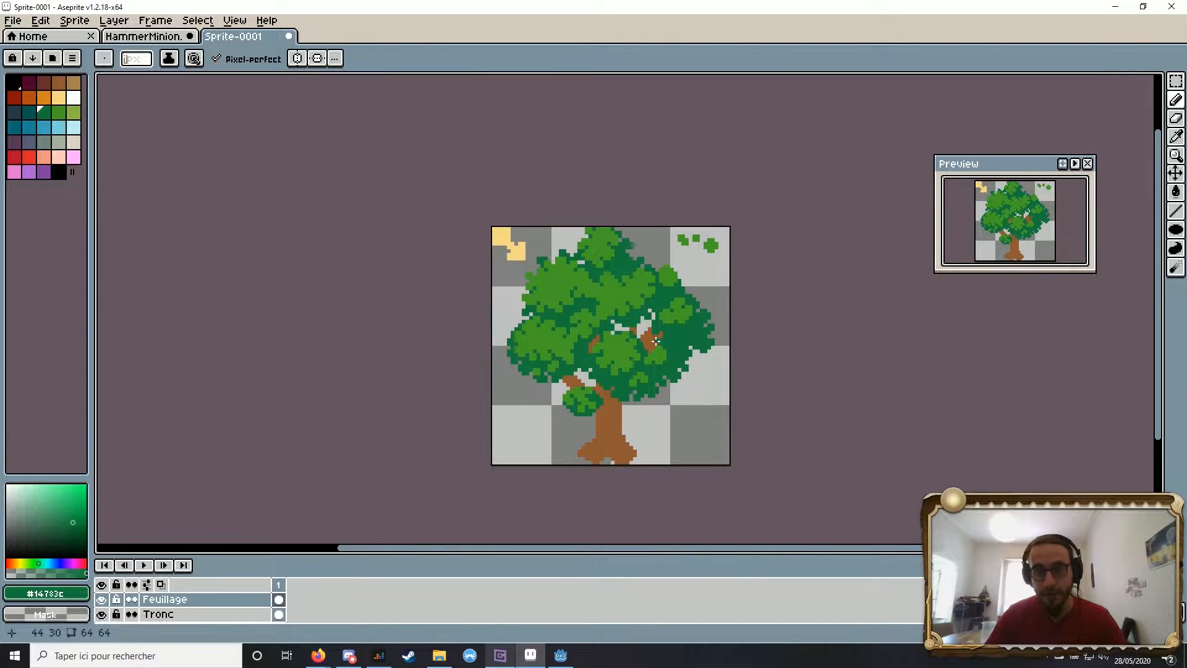
{"action": "left_click_drag", "start_coordinate": [660, 376], "coordinate": [618, 355]}
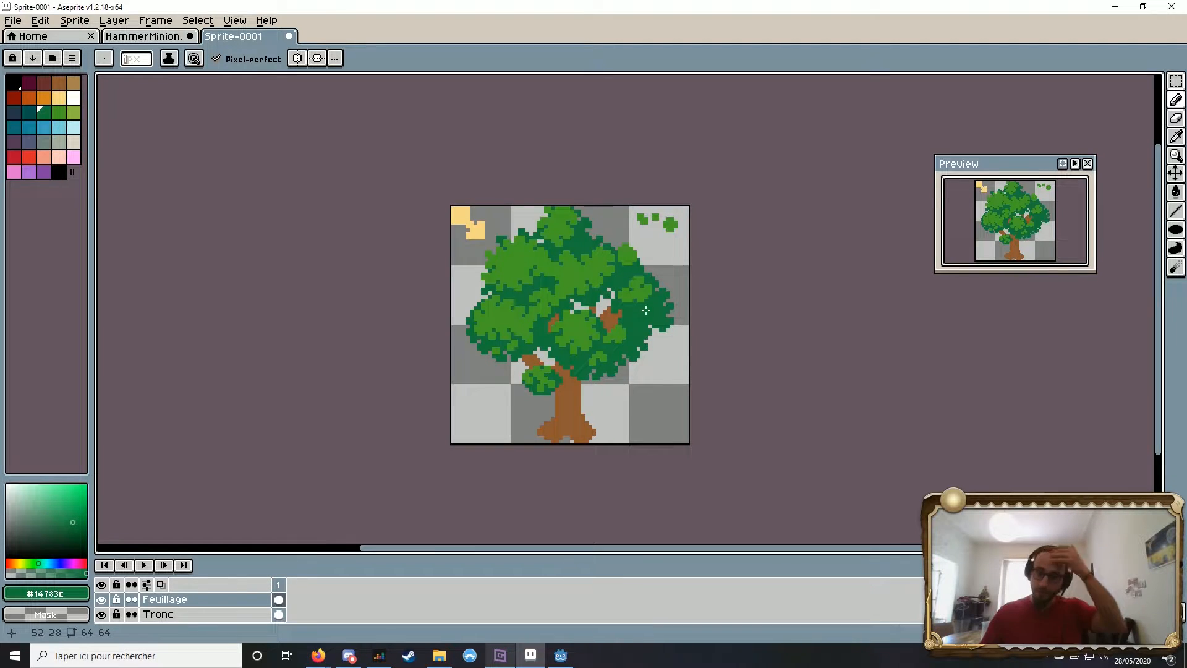
Step: Switch to mid green and paint small leaf clusters in the dark shadow on the crown's right side
{"action": "scroll", "coordinate": [649, 314], "scroll_direction": "up", "scroll_amount": 3}
{"action": "scroll", "coordinate": [650, 316], "scroll_direction": "down", "scroll_amount": 1}
{"action": "left_click_drag", "start_coordinate": [651, 316], "coordinate": [699, 294]}
{"action": "left_click", "coordinate": [59, 113]}
{"action": "scroll", "coordinate": [733, 335], "scroll_direction": "up", "scroll_amount": 1}
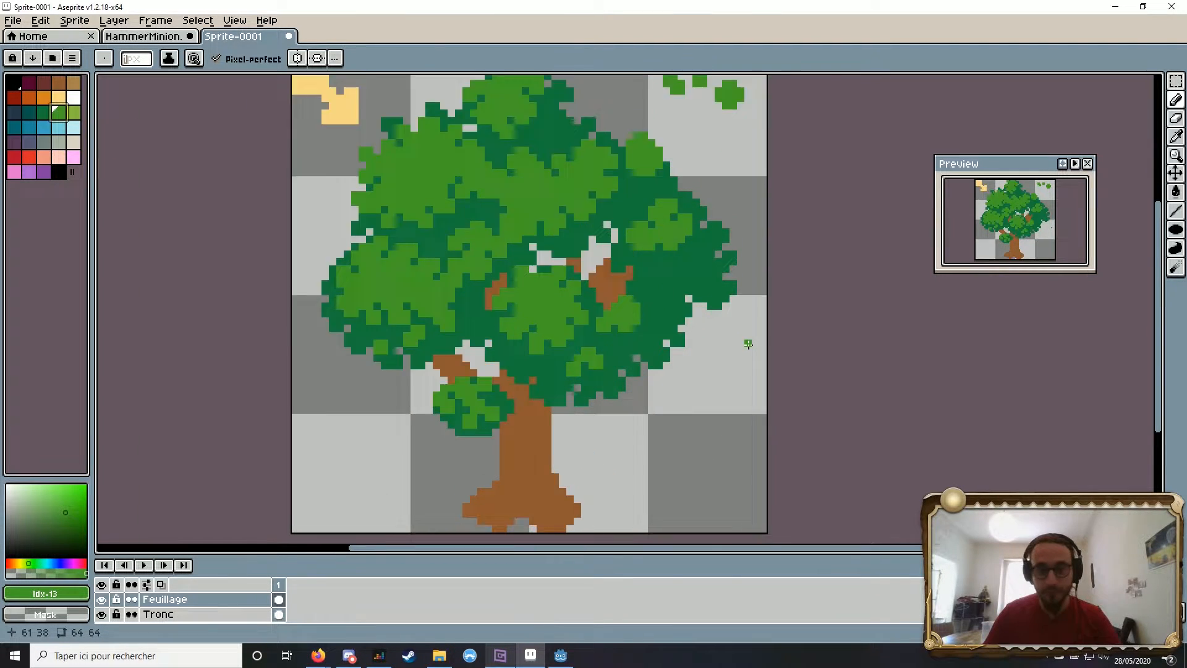
{"action": "scroll", "coordinate": [690, 308], "scroll_direction": "up", "scroll_amount": 3}
{"action": "mouse_move", "coordinate": [627, 262]}
{"action": "left_mouse_down"}
{"action": "mouse_move", "coordinate": [649, 256]}
{"action": "mouse_move", "coordinate": [650, 235]}
{"action": "mouse_move", "coordinate": [627, 224]}
{"action": "left_mouse_up"}
{"action": "left_click_drag", "start_coordinate": [627, 303], "coordinate": [639, 304]}
{"action": "mouse_move", "coordinate": [706, 184]}
{"action": "left_mouse_down"}
{"action": "mouse_move", "coordinate": [723, 209]}
{"action": "mouse_move", "coordinate": [688, 191]}
{"action": "left_mouse_up"}
Step: Undo the latest leaf stroke and paint further mid green clusters near the right lobe's outer edge
{"action": "mouse_move", "coordinate": [720, 231]}
{"action": "left_mouse_down"}
{"action": "mouse_move", "coordinate": [797, 217]}
{"action": "mouse_move", "coordinate": [788, 316]}
{"action": "left_mouse_up"}
{"action": "key", "text": "ctrl+z"}
{"action": "key", "text": "g"}
{"action": "key", "text": "b"}
{"action": "mouse_move", "coordinate": [761, 268]}
{"action": "left_mouse_down"}
{"action": "mouse_move", "coordinate": [773, 249]}
{"action": "mouse_move", "coordinate": [811, 272]}
{"action": "left_mouse_up"}
{"action": "mouse_move", "coordinate": [777, 294]}
{"action": "left_mouse_down"}
{"action": "mouse_move", "coordinate": [763, 333]}
{"action": "mouse_move", "coordinate": [794, 319]}
{"action": "left_mouse_up"}
{"action": "scroll", "coordinate": [769, 296], "scroll_direction": "down", "scroll_amount": 5}
{"action": "scroll", "coordinate": [734, 274], "scroll_direction": "up", "scroll_amount": 5}
{"action": "scroll", "coordinate": [743, 313], "scroll_direction": "down", "scroll_amount": 4}
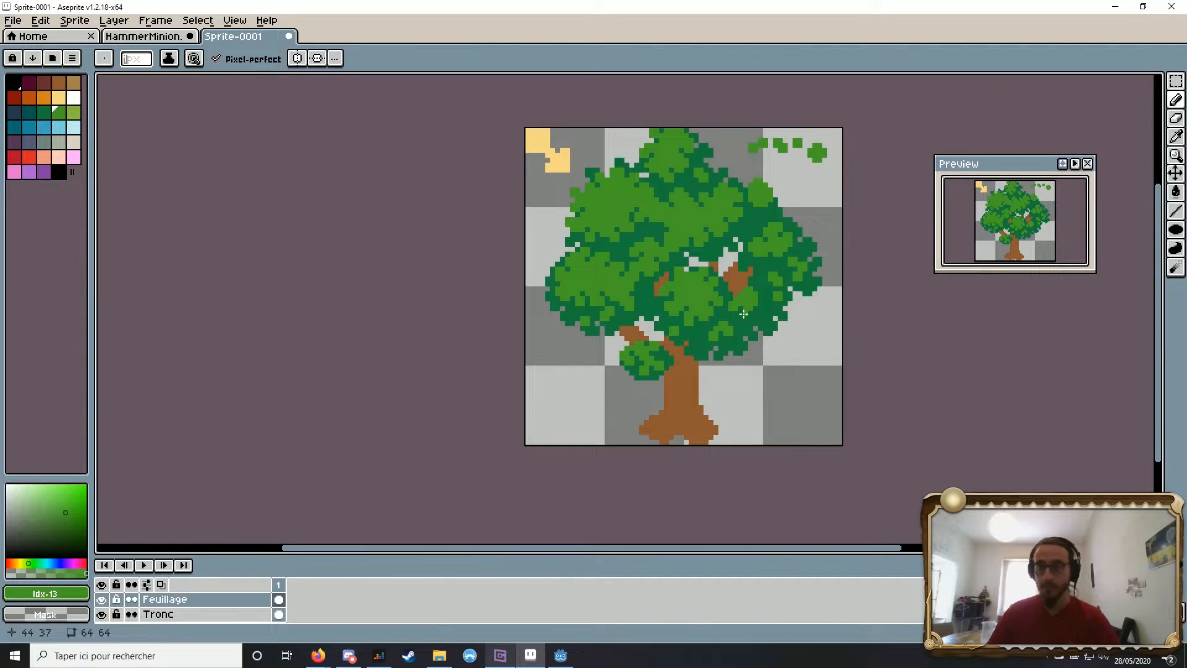
Step: Erase a notch in the foliage beside the small clump at the crown's upper right
{"action": "scroll", "coordinate": [804, 226], "scroll_direction": "up", "scroll_amount": 5}
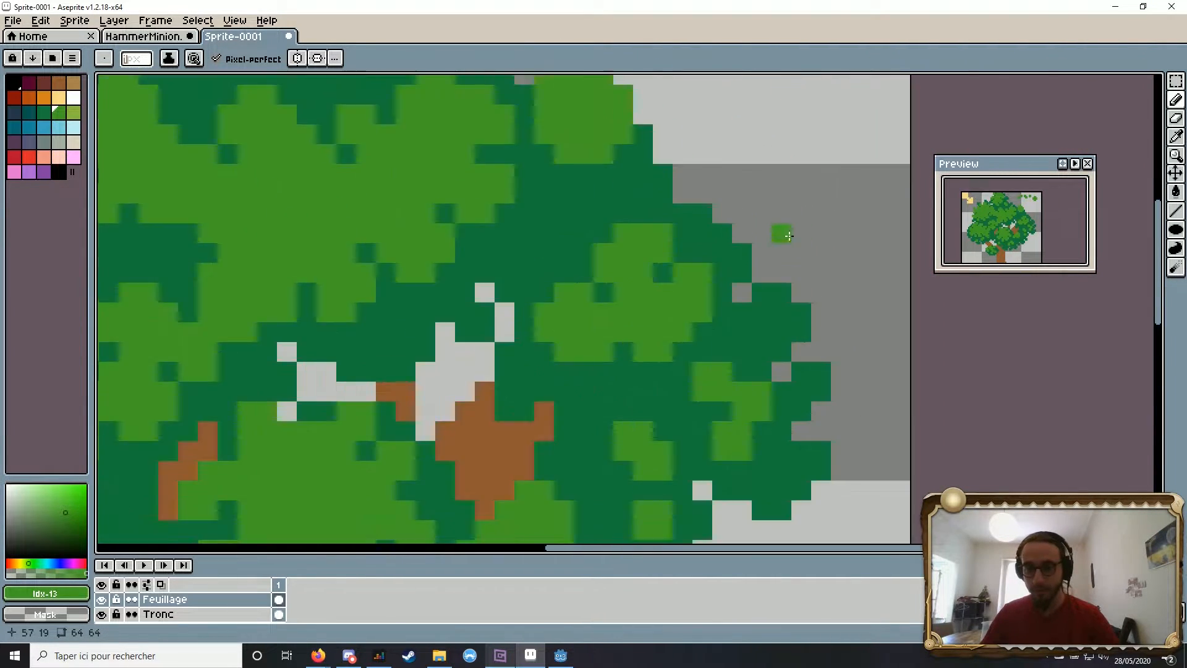
{"action": "right_click", "coordinate": [598, 202]}
{"action": "left_click_drag", "start_coordinate": [574, 93], "coordinate": [601, 167]}
{"action": "scroll", "coordinate": [623, 193], "scroll_direction": "down", "scroll_amount": 5}
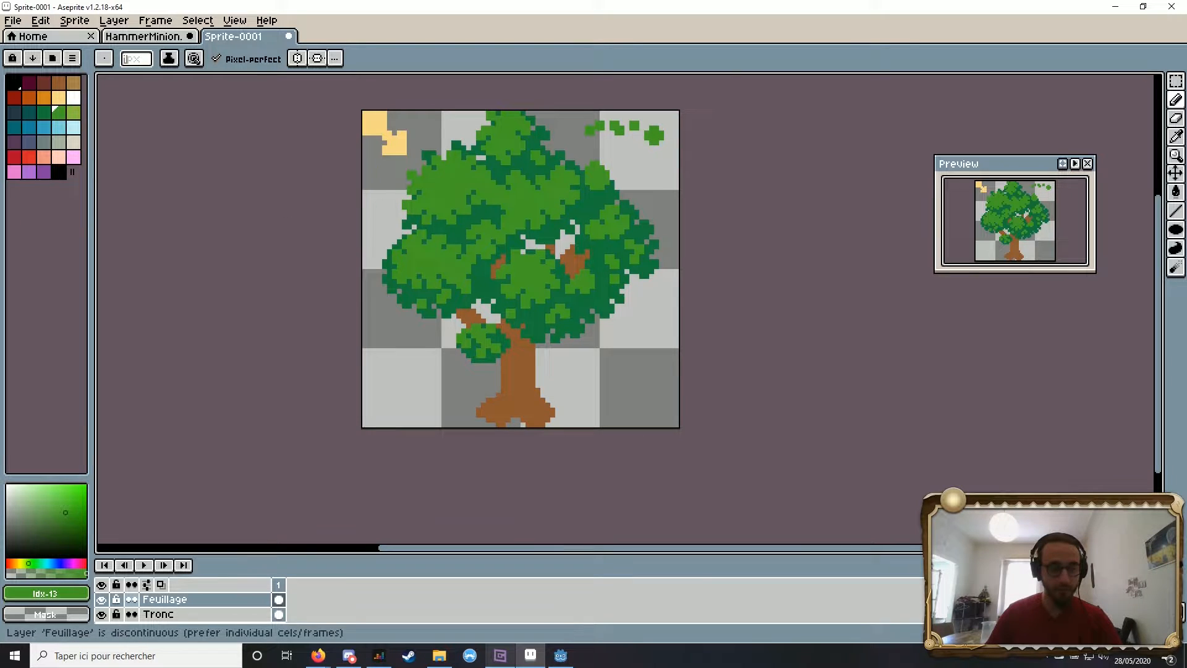
Step: On the Tronc layer, paint light brown highlights along the left root, up the trunk's left side and on the right root
{"action": "left_click_drag", "start_coordinate": [358, 457], "coordinate": [414, 399]}
{"action": "left_click", "coordinate": [164, 614]}
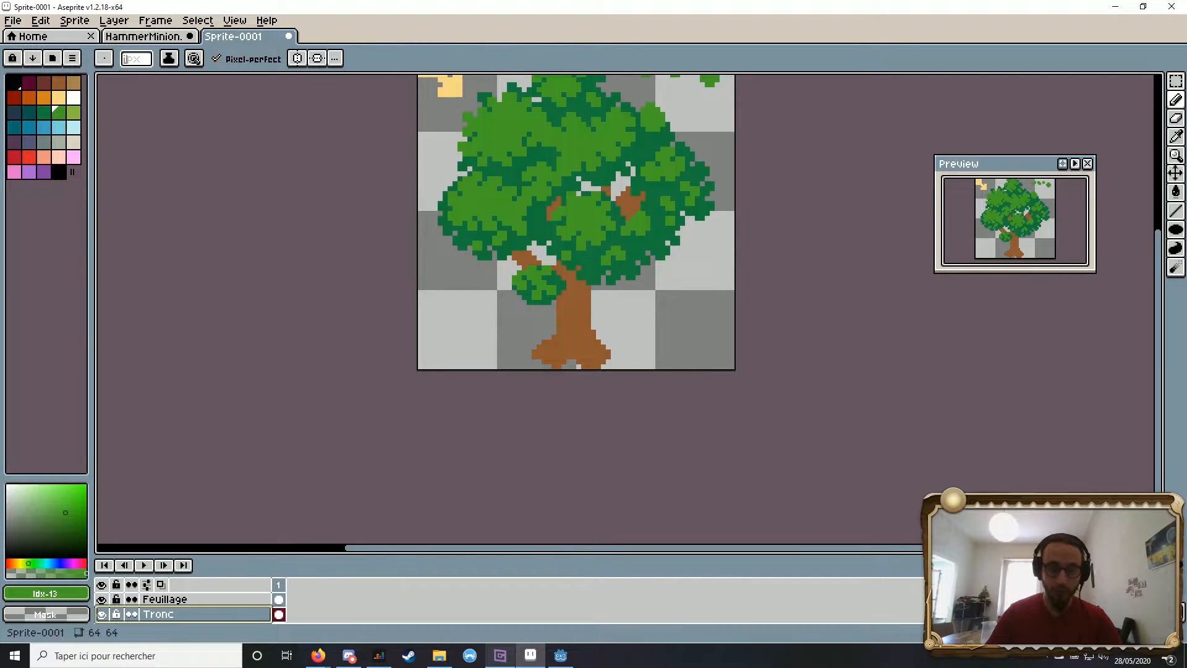
{"action": "left_click_drag", "start_coordinate": [584, 314], "coordinate": [540, 388]}
{"action": "scroll", "coordinate": [539, 388], "scroll_direction": "up", "scroll_amount": 3}
{"action": "key", "text": "i"}
{"action": "left_click", "coordinate": [73, 82]}
{"action": "key", "text": "b"}
{"action": "scroll", "coordinate": [559, 309], "scroll_direction": "down", "scroll_amount": 5}
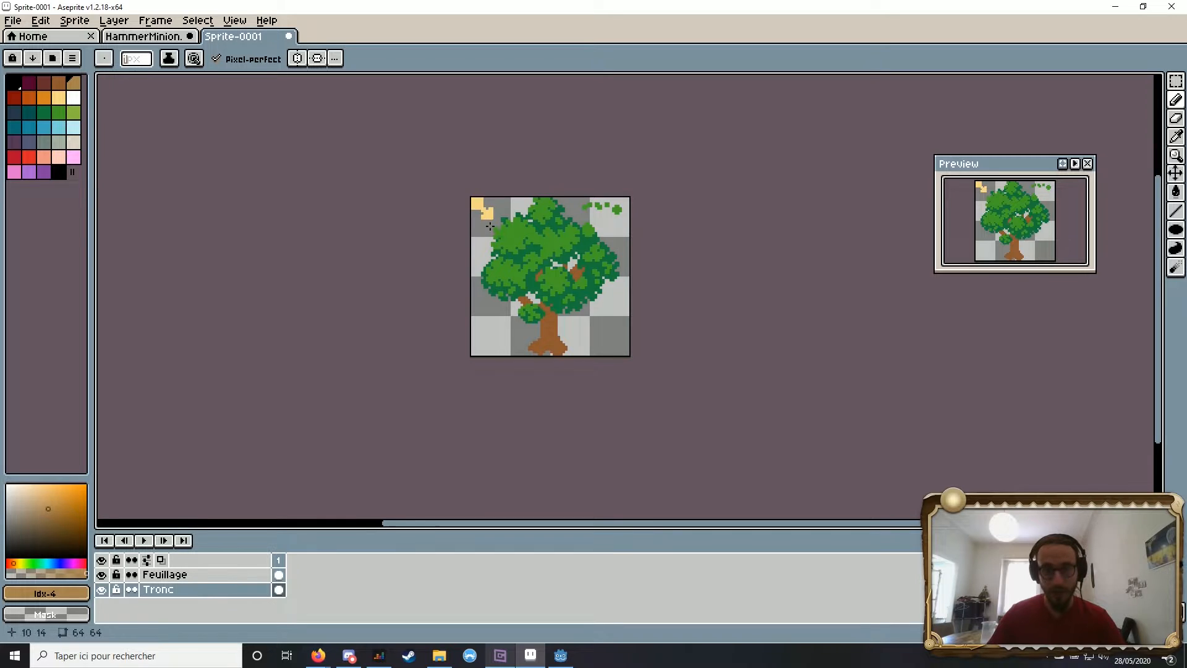
{"action": "scroll", "coordinate": [599, 244], "scroll_direction": "up", "scroll_amount": 4}
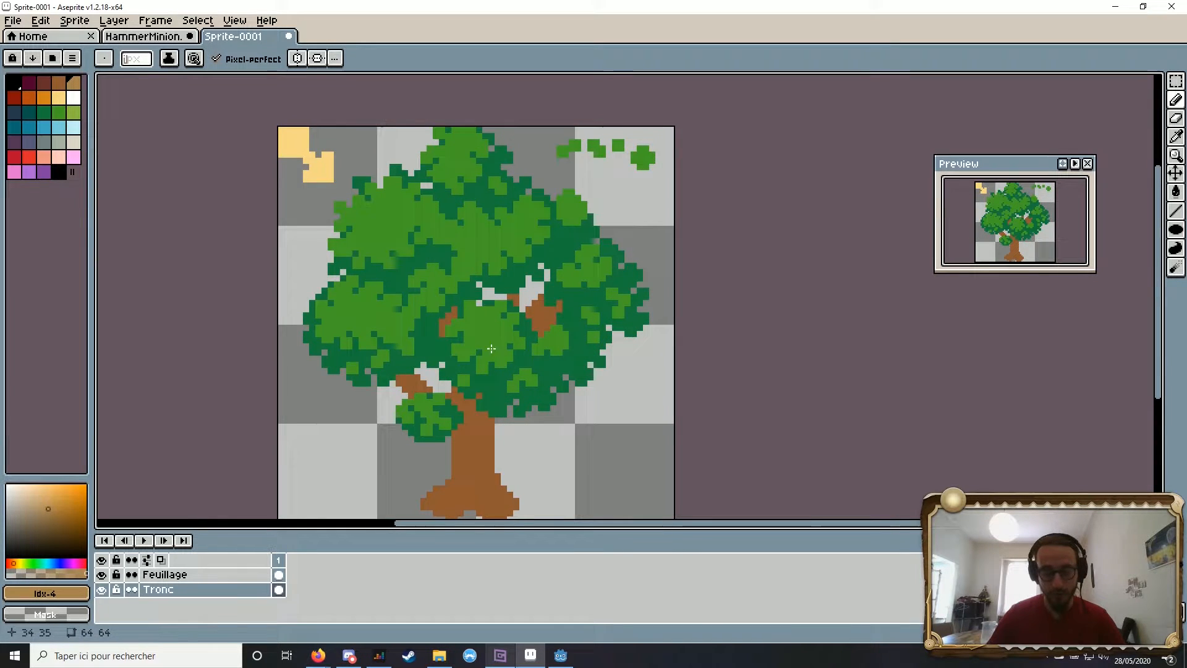
{"action": "key", "text": "space"}
{"action": "left_click_drag", "start_coordinate": [485, 451], "coordinate": [550, 353]}
{"action": "scroll", "coordinate": [537, 377], "scroll_direction": "up", "scroll_amount": 1}
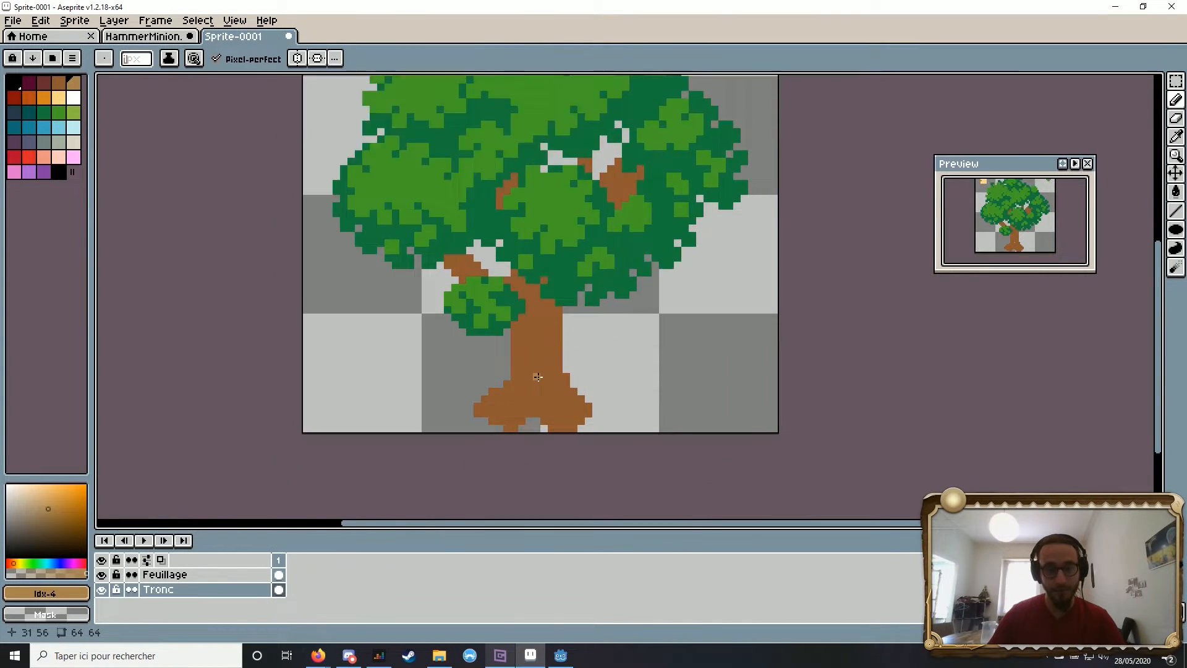
{"action": "scroll", "coordinate": [537, 377], "scroll_direction": "up", "scroll_amount": 3}
{"action": "left_click_drag", "start_coordinate": [488, 365], "coordinate": [526, 333]}
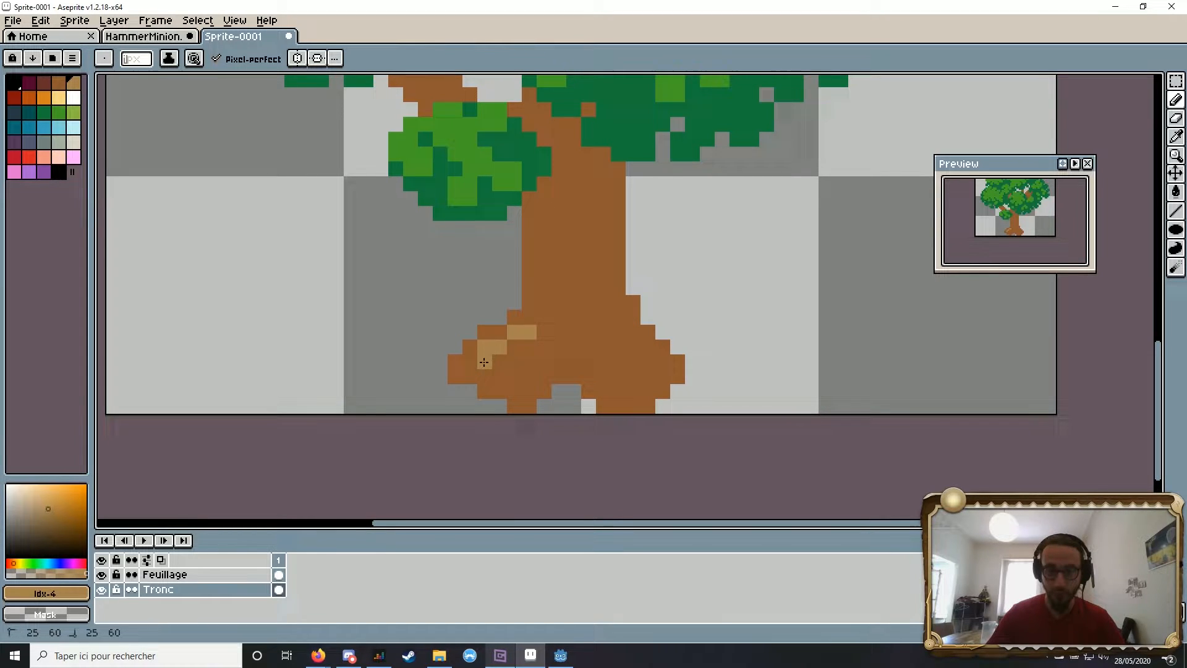
{"action": "left_click", "coordinate": [544, 332]}
{"action": "left_click", "coordinate": [545, 319]}
{"action": "left_click", "coordinate": [533, 321]}
{"action": "key", "text": "space"}
{"action": "mouse_move", "coordinate": [584, 291]}
{"action": "left_mouse_down"}
{"action": "mouse_move", "coordinate": [521, 359]}
{"action": "mouse_move", "coordinate": [523, 260]}
{"action": "mouse_move", "coordinate": [534, 262]}
{"action": "mouse_move", "coordinate": [541, 233]}
{"action": "mouse_move", "coordinate": [560, 258]}
{"action": "mouse_move", "coordinate": [527, 354]}
{"action": "mouse_move", "coordinate": [554, 354]}
{"action": "mouse_move", "coordinate": [547, 381]}
{"action": "mouse_move", "coordinate": [560, 406]}
{"action": "mouse_move", "coordinate": [596, 456]}
{"action": "mouse_move", "coordinate": [627, 450]}
{"action": "left_mouse_up"}
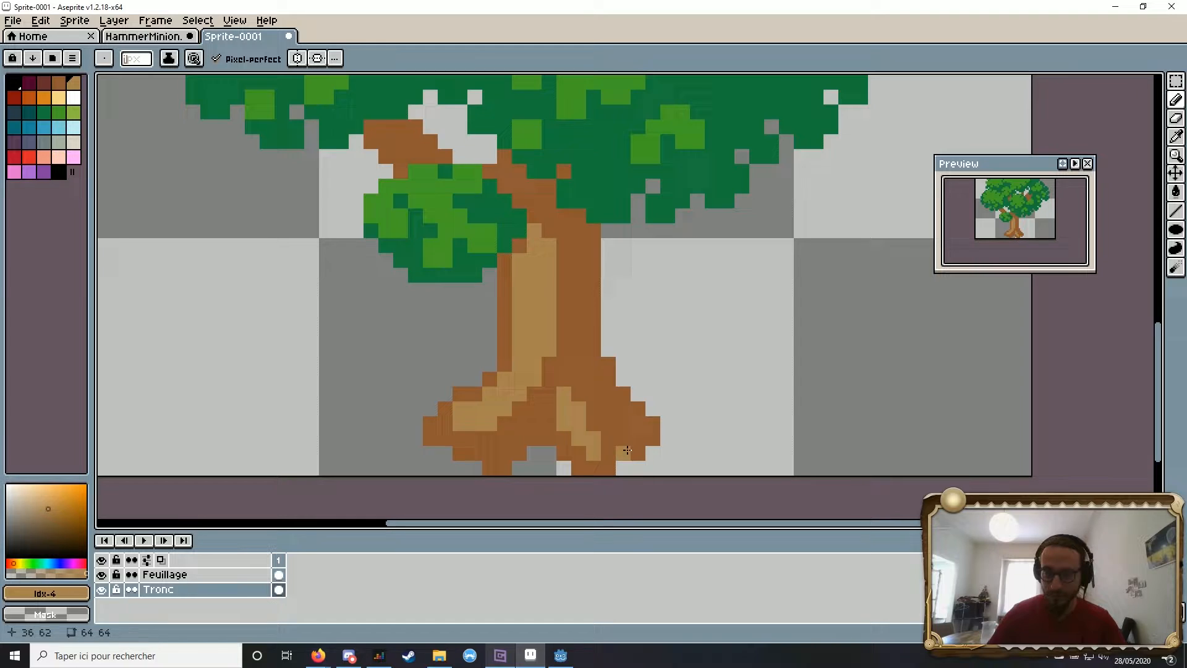
Step: Erase gaps at the trunk's base to split it into thin separate roots, and retouch them with the sampled medium brown
{"action": "right_click", "coordinate": [609, 438]}
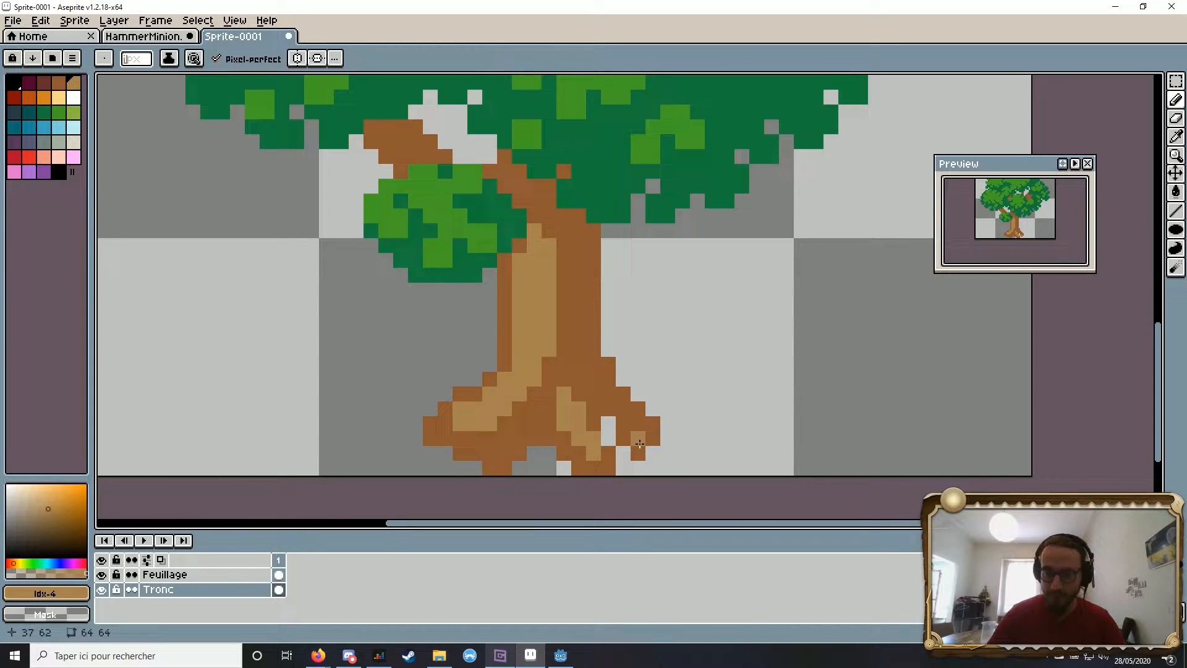
{"action": "right_click", "coordinate": [623, 439]}
{"action": "mouse_move", "coordinate": [560, 471]}
{"action": "left_mouse_down"}
{"action": "mouse_move", "coordinate": [641, 412]}
{"action": "mouse_move", "coordinate": [586, 409]}
{"action": "left_mouse_up"}
{"action": "right_click", "coordinate": [641, 412]}
{"action": "right_click", "coordinate": [579, 410]}
{"action": "right_click", "coordinate": [557, 395]}
{"action": "right_click", "coordinate": [585, 382]}
{"action": "right_click", "coordinate": [572, 380]}
{"action": "left_click", "coordinate": [597, 391], "text": "alt"}
{"action": "mouse_move", "coordinate": [527, 395]}
{"action": "left_mouse_down"}
{"action": "mouse_move", "coordinate": [568, 372]}
{"action": "mouse_move", "coordinate": [538, 370]}
{"action": "left_mouse_up"}
{"action": "scroll", "coordinate": [612, 368], "scroll_direction": "down", "scroll_amount": 4}
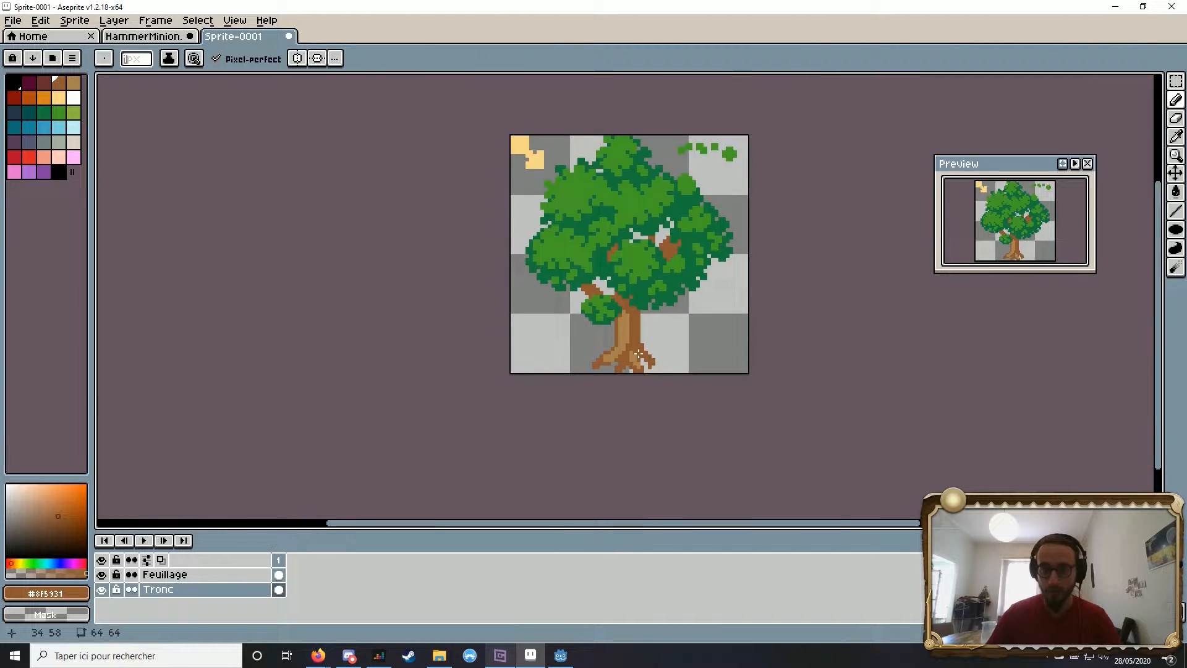
Step: Sample the light brown and paint highlights on the roots and on the branch exposed in the crown's right-hand gap
{"action": "scroll", "coordinate": [608, 370], "scroll_direction": "up", "scroll_amount": 6}
{"action": "left_click", "coordinate": [597, 253], "text": "alt"}
{"action": "left_click_drag", "start_coordinate": [560, 281], "coordinate": [534, 299]}
{"action": "scroll", "coordinate": [535, 299], "scroll_direction": "down", "scroll_amount": 4}
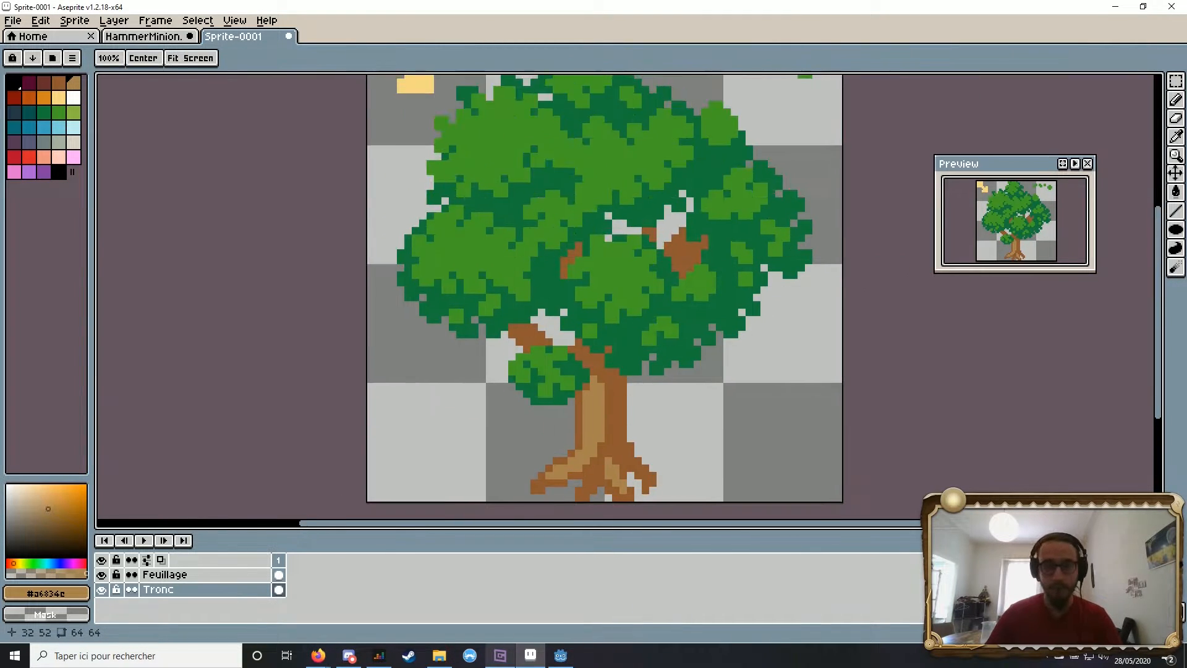
{"action": "scroll", "coordinate": [736, 295], "scroll_direction": "up", "scroll_amount": 5}
{"action": "left_click", "coordinate": [699, 242]}
{"action": "left_click", "coordinate": [714, 224]}
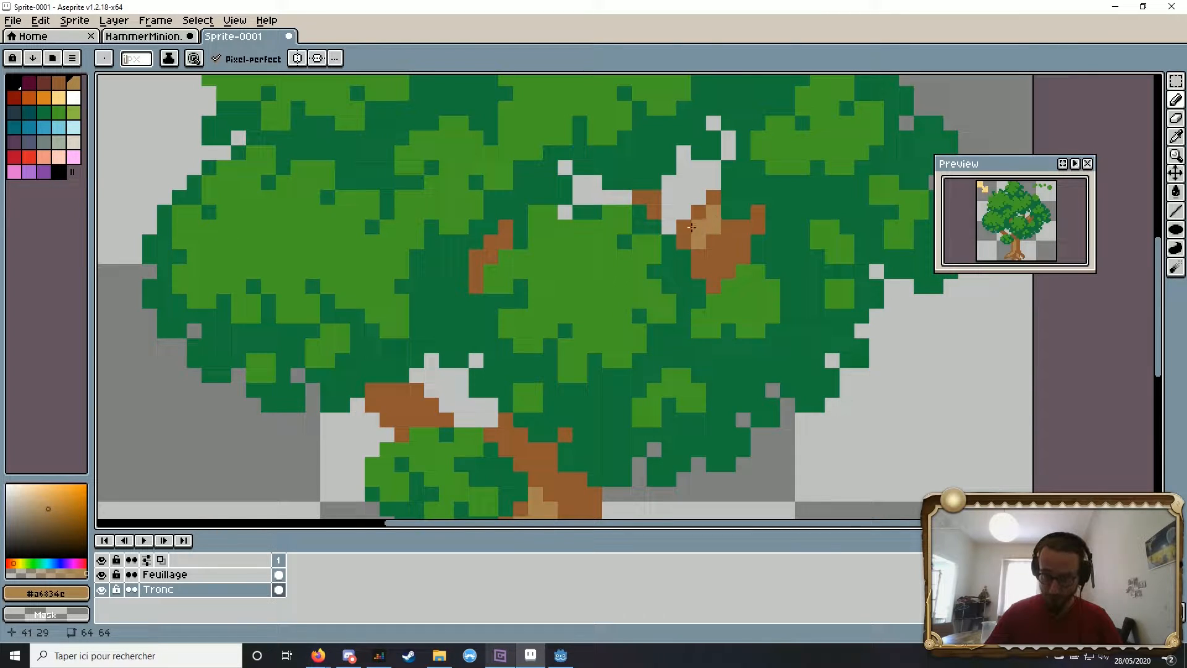
{"action": "scroll", "coordinate": [783, 187], "scroll_direction": "down", "scroll_amount": 4}
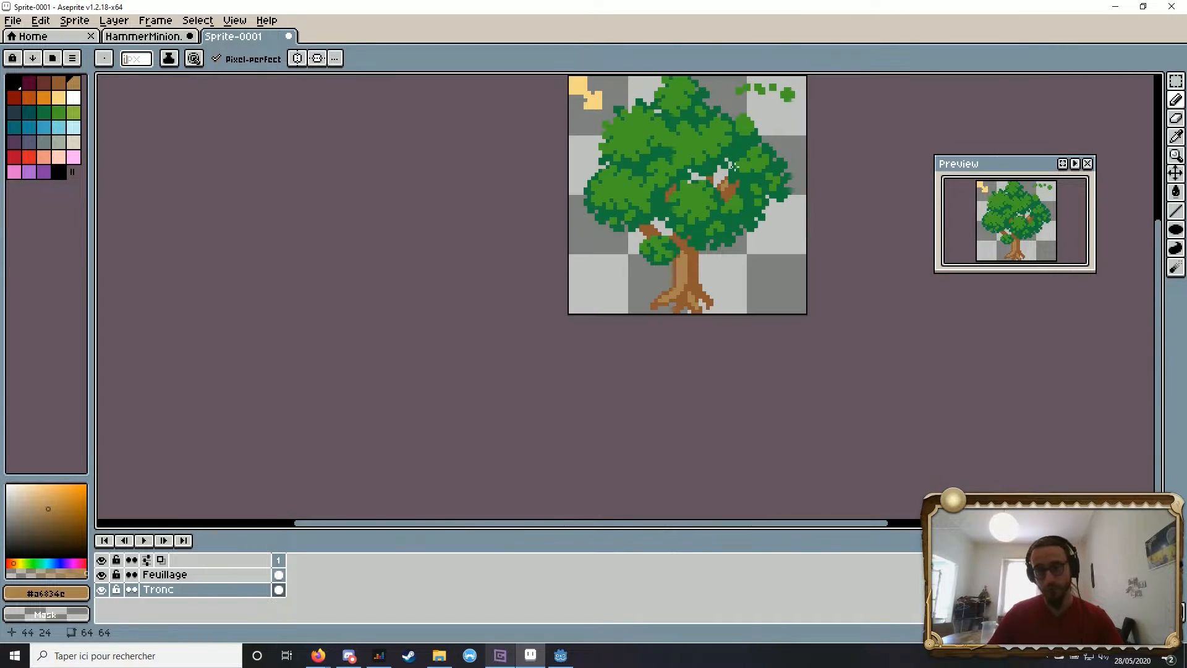
{"action": "scroll", "coordinate": [721, 183], "scroll_direction": "up", "scroll_amount": 5}
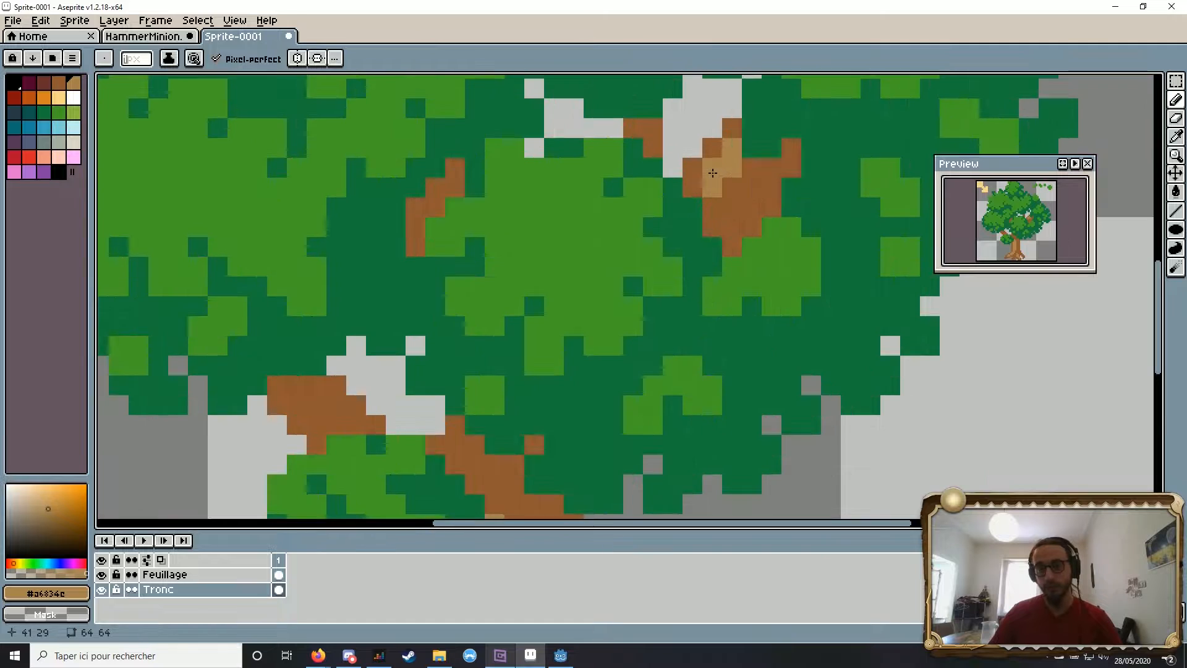
{"action": "scroll", "coordinate": [771, 157], "scroll_direction": "down", "scroll_amount": 4}
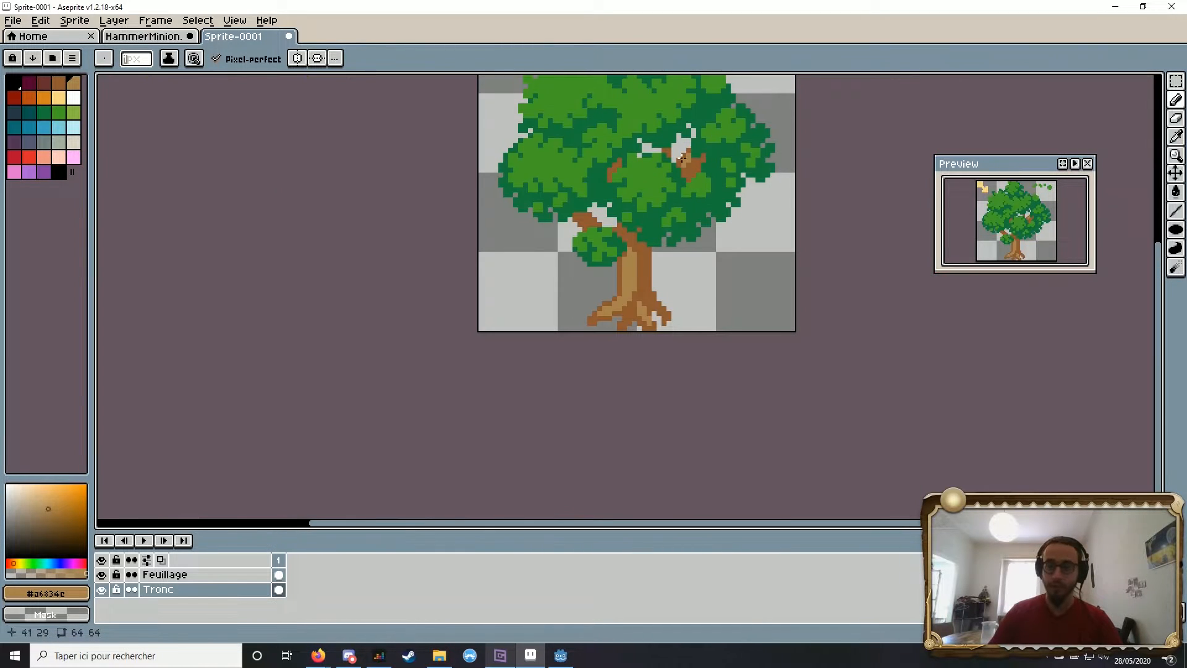
{"action": "scroll", "coordinate": [680, 180], "scroll_direction": "up", "scroll_amount": 4}
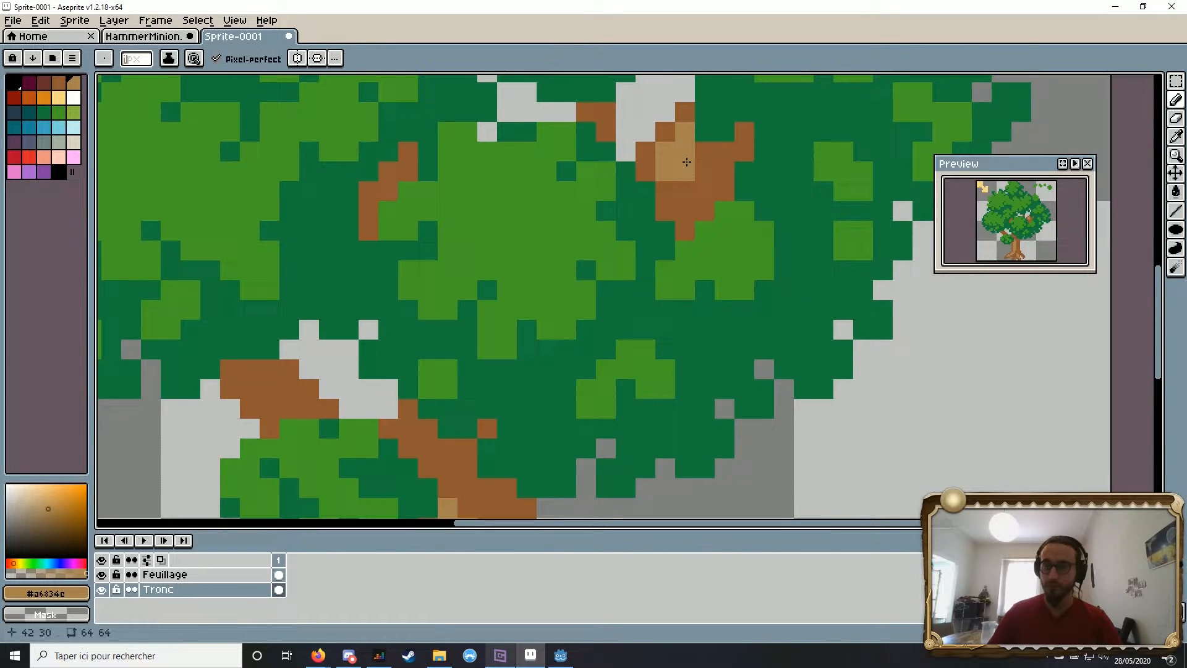
{"action": "scroll", "coordinate": [712, 149], "scroll_direction": "down", "scroll_amount": 3}
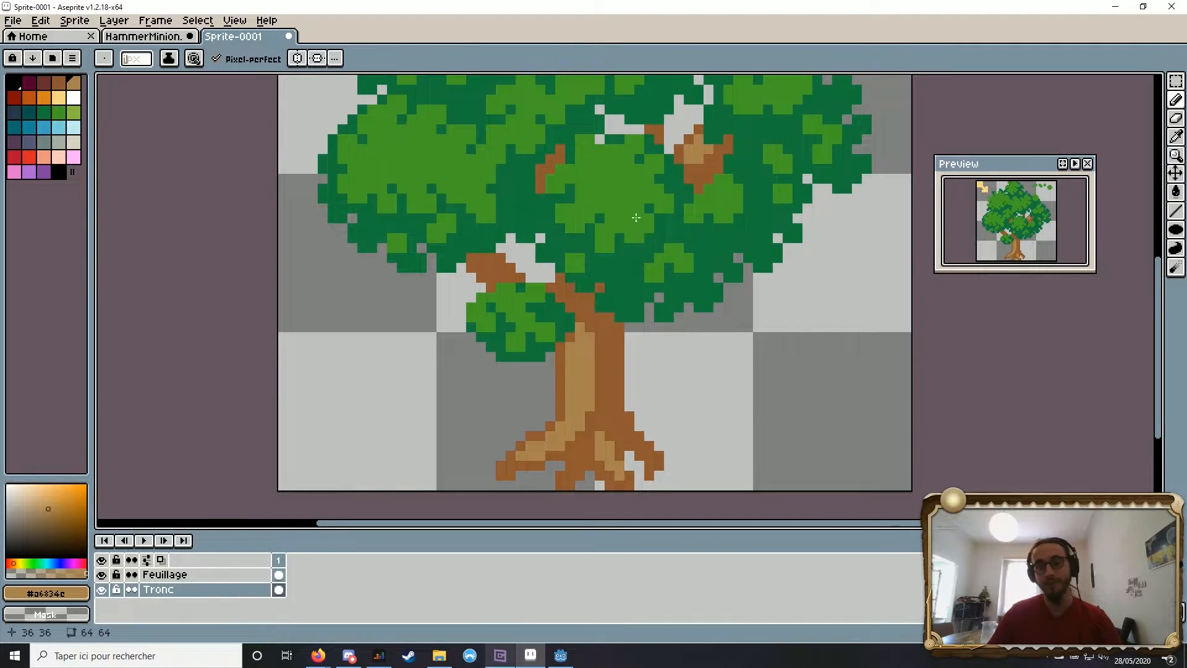
Step: Extend the light brown highlight up to the trunk's fork and onto the lower-left branch
{"action": "scroll", "coordinate": [635, 217], "scroll_direction": "down", "scroll_amount": 2}
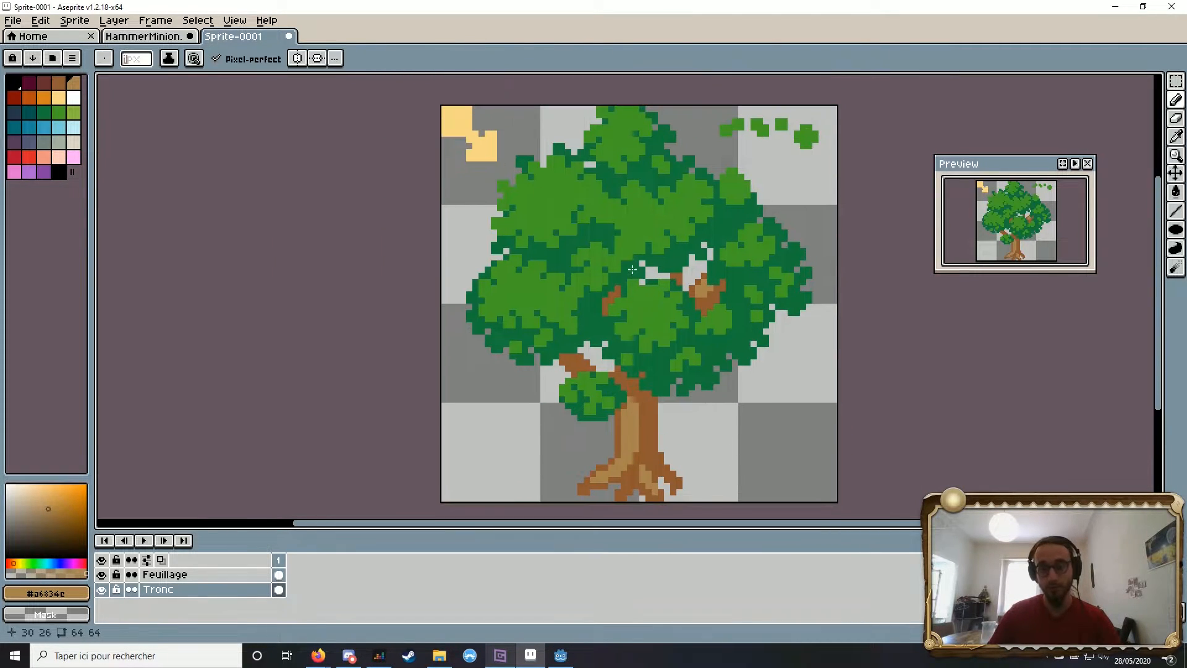
{"action": "scroll", "coordinate": [631, 269], "scroll_direction": "down", "scroll_amount": 4}
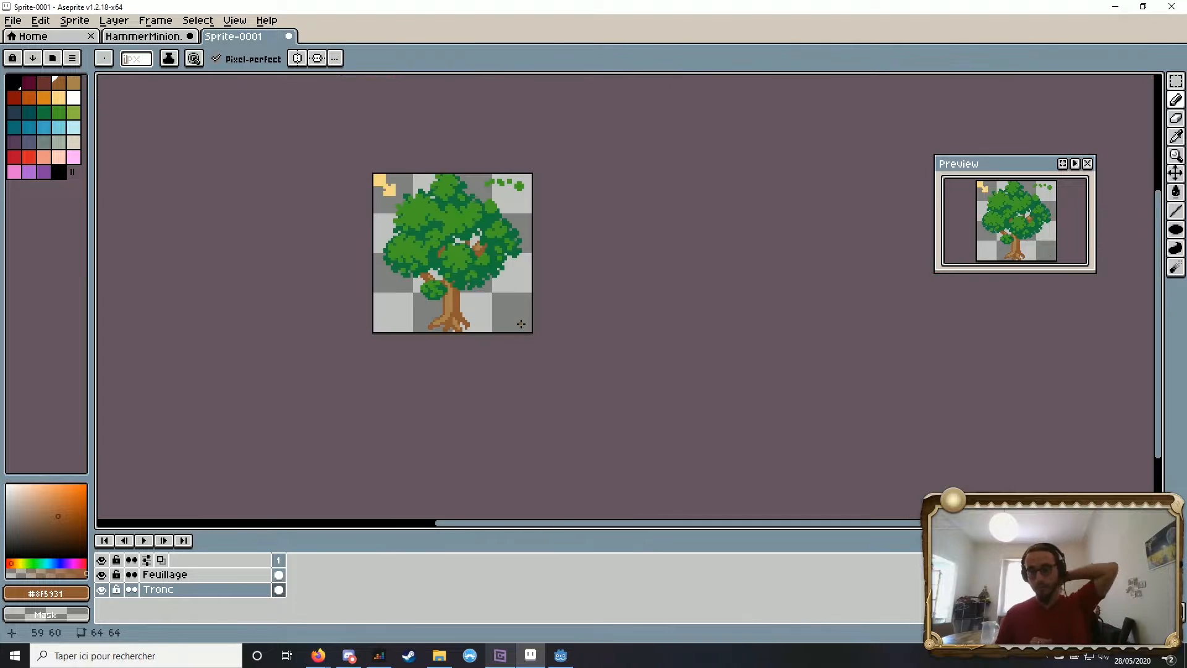
{"action": "mouse_move", "coordinate": [467, 320]}
{"action": "left_mouse_down"}
{"action": "mouse_move", "coordinate": [485, 336]}
{"action": "mouse_move", "coordinate": [502, 325]}
{"action": "mouse_move", "coordinate": [572, 367]}
{"action": "left_mouse_up"}
{"action": "scroll", "coordinate": [484, 336], "scroll_direction": "up", "scroll_amount": 6}
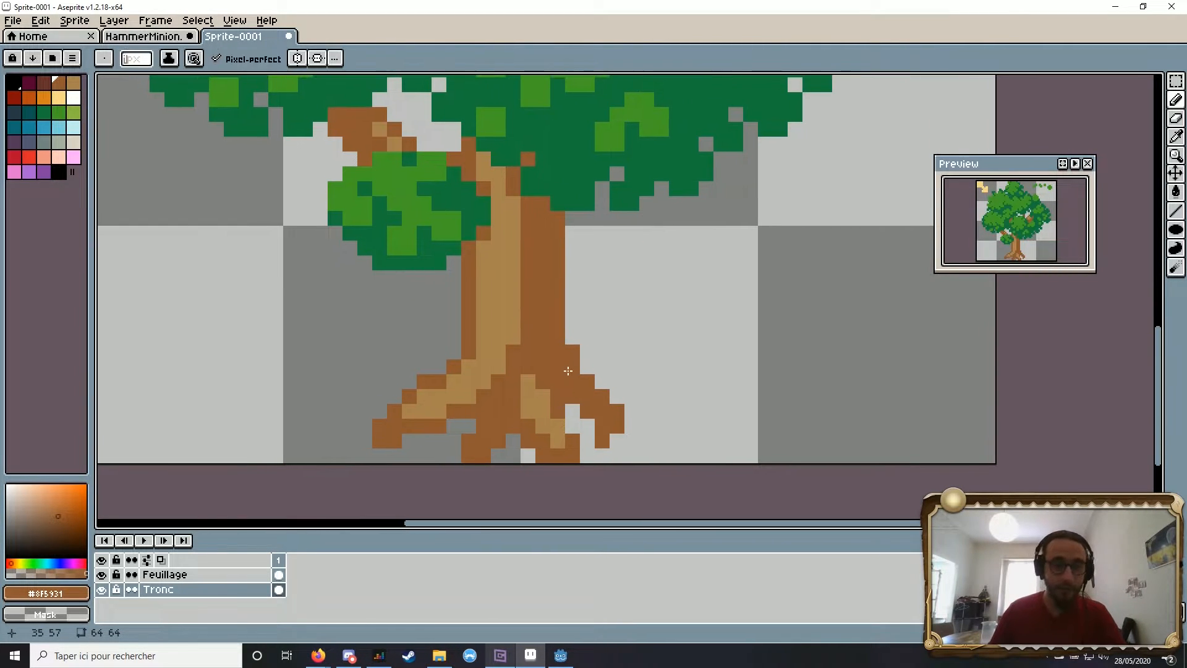
{"action": "scroll", "coordinate": [561, 369], "scroll_direction": "up", "scroll_amount": 2}
{"action": "scroll", "coordinate": [670, 197], "scroll_direction": "down", "scroll_amount": 4}
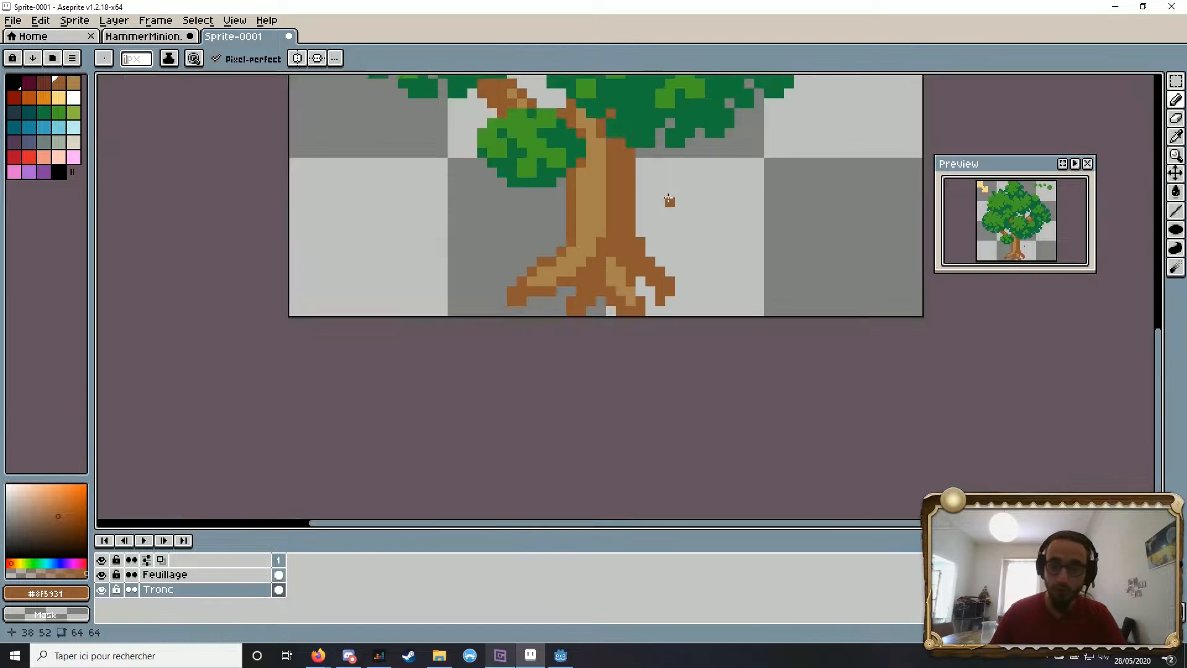
Step: Paint vertical medium brown bark grooves through the trunk's light highlight, one low and one just beside the small leaf clump
{"action": "mouse_move", "coordinate": [642, 214]}
{"action": "left_mouse_down"}
{"action": "mouse_move", "coordinate": [627, 397]}
{"action": "mouse_move", "coordinate": [640, 385]}
{"action": "left_mouse_up"}
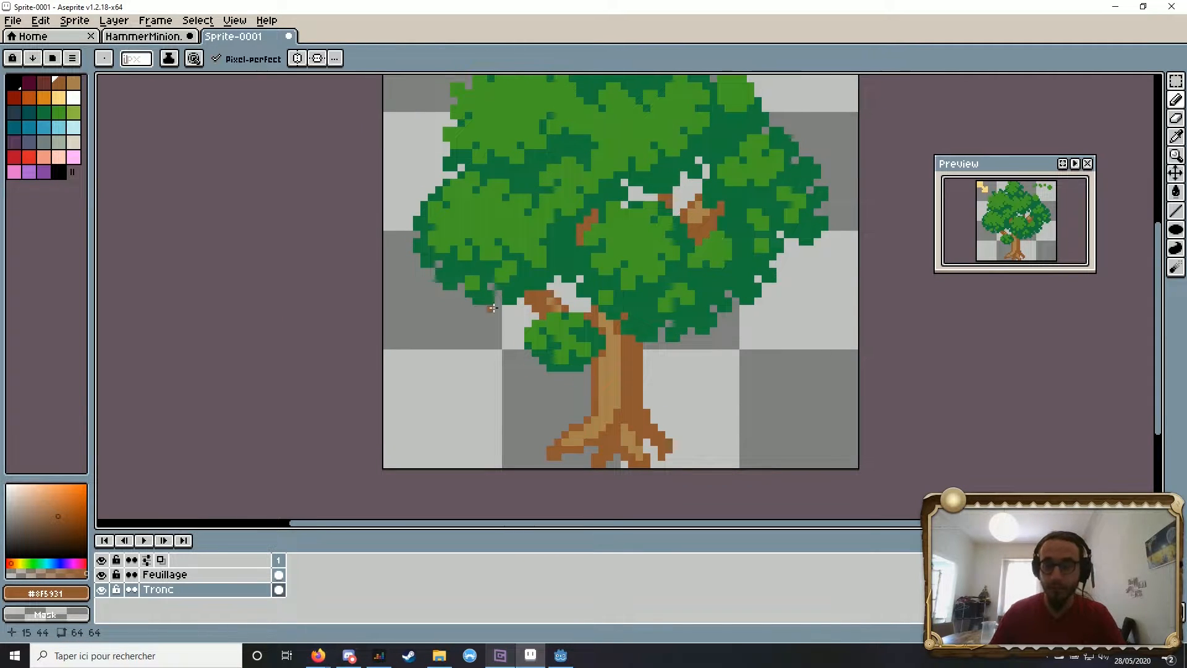
{"action": "scroll", "coordinate": [639, 408], "scroll_direction": "up", "scroll_amount": 4}
{"action": "left_click_drag", "start_coordinate": [580, 397], "coordinate": [580, 363]}
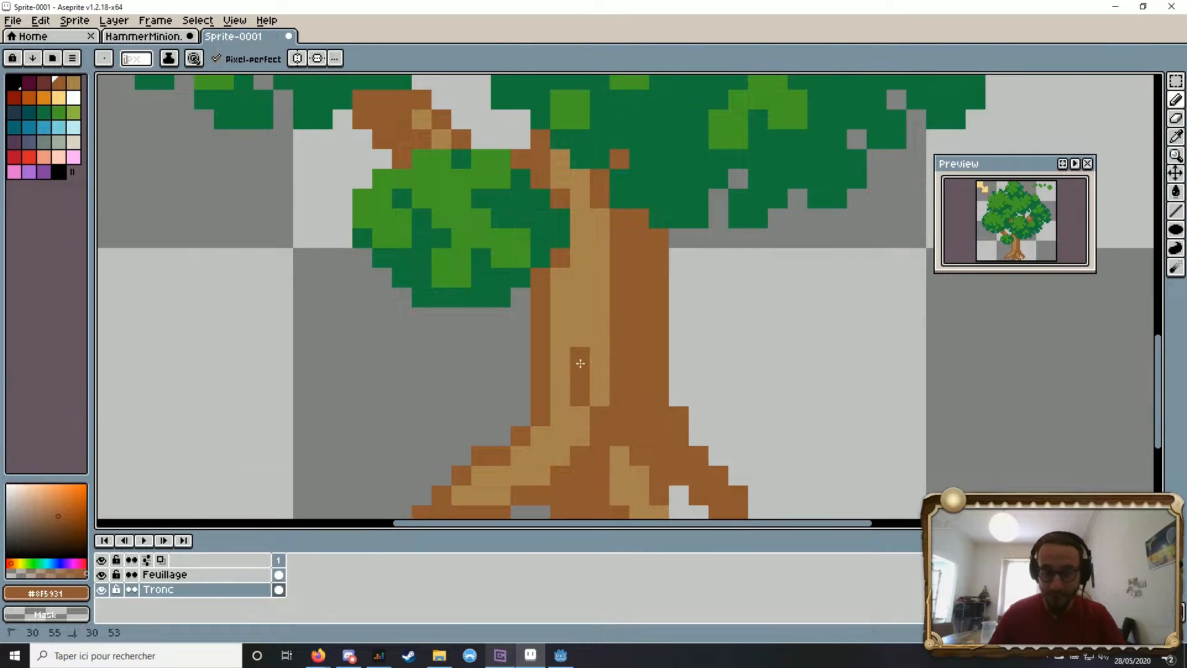
{"action": "left_click", "coordinate": [590, 435]}
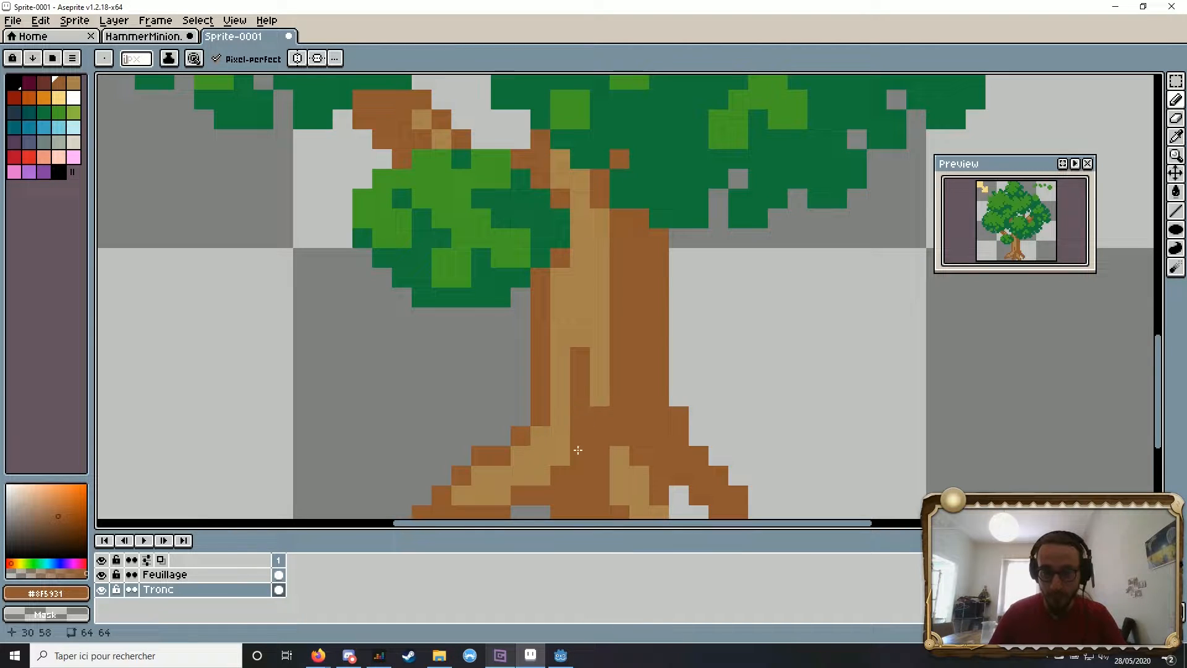
{"action": "left_click_drag", "start_coordinate": [600, 213], "coordinate": [600, 241]}
{"action": "left_click_drag", "start_coordinate": [579, 275], "coordinate": [578, 288]}
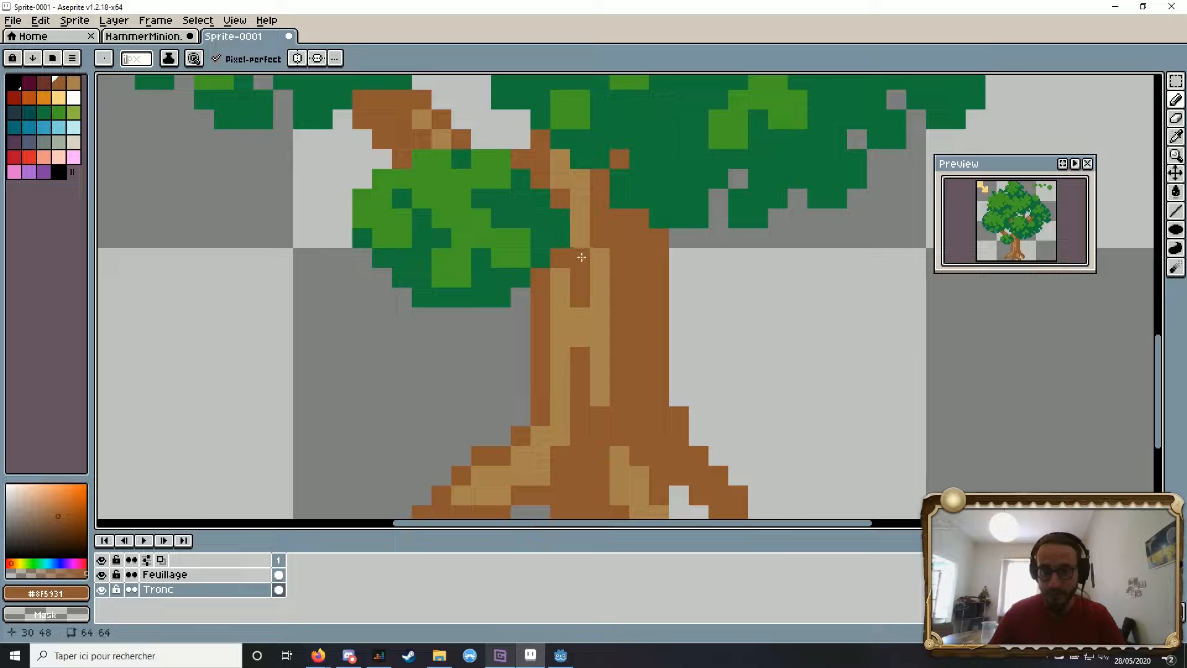
{"action": "scroll", "coordinate": [581, 256], "scroll_direction": "down", "scroll_amount": 5}
{"action": "scroll", "coordinate": [626, 240], "scroll_direction": "up", "scroll_amount": 1}
{"action": "scroll", "coordinate": [619, 260], "scroll_direction": "up", "scroll_amount": 4}
Step: Switch to light brown, shorten the bark grooves and join the highlights of the left and right roots at the trunk's base
{"action": "left_click", "coordinate": [74, 83]}
{"action": "left_click", "coordinate": [575, 191]}
{"action": "scroll", "coordinate": [567, 188], "scroll_direction": "down", "scroll_amount": 4}
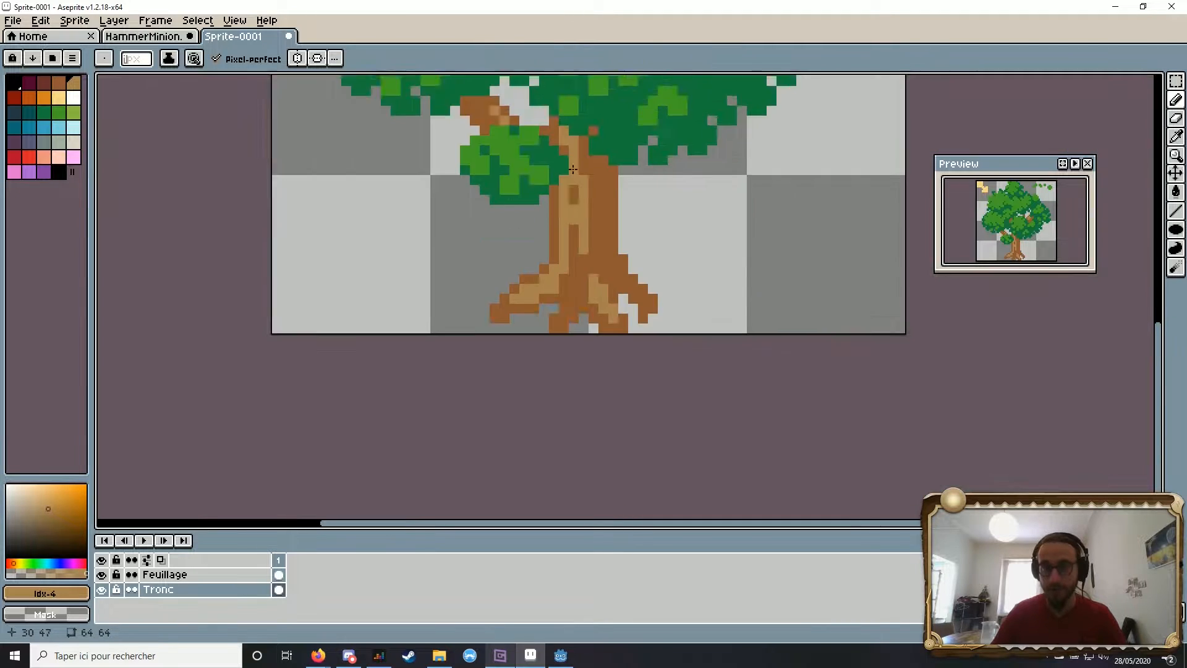
{"action": "scroll", "coordinate": [550, 283], "scroll_direction": "up", "scroll_amount": 4}
{"action": "left_click", "coordinate": [551, 284]}
{"action": "mouse_move", "coordinate": [541, 331]}
{"action": "left_mouse_down"}
{"action": "mouse_move", "coordinate": [532, 371]}
{"action": "mouse_move", "coordinate": [515, 361]}
{"action": "left_mouse_up"}
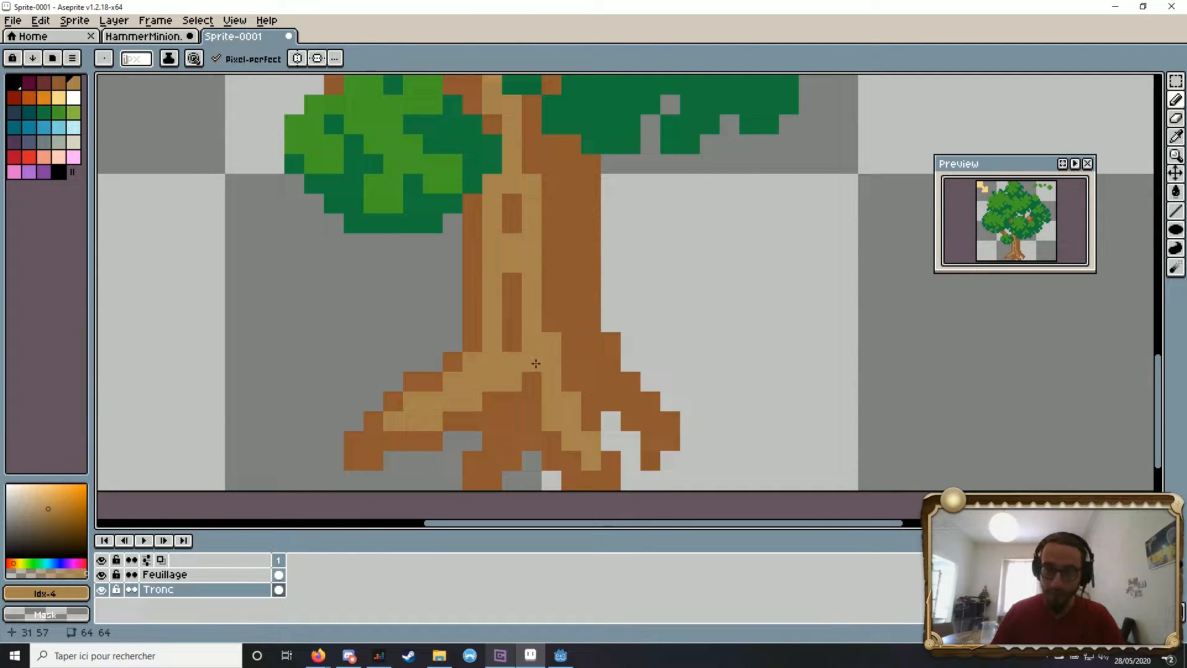
Step: Switch to medium brown and break up the highlight at mid-trunk and just above the split between the roots
{"action": "left_click", "coordinate": [59, 83]}
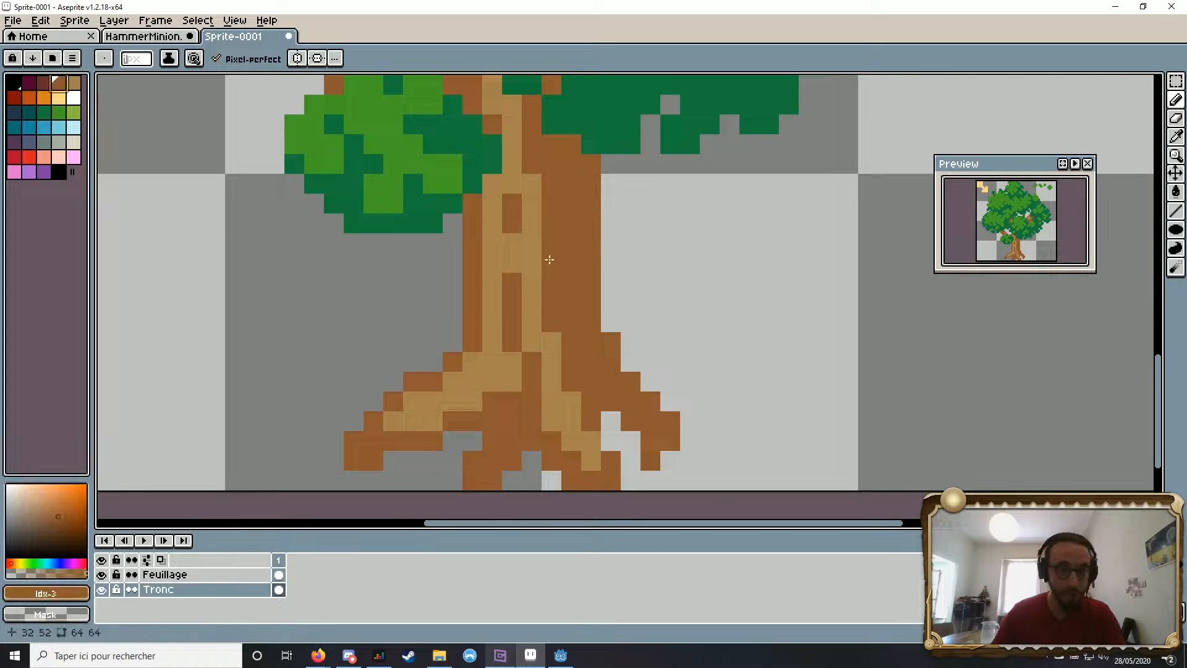
{"action": "scroll", "coordinate": [523, 265], "scroll_direction": "down", "scroll_amount": 4}
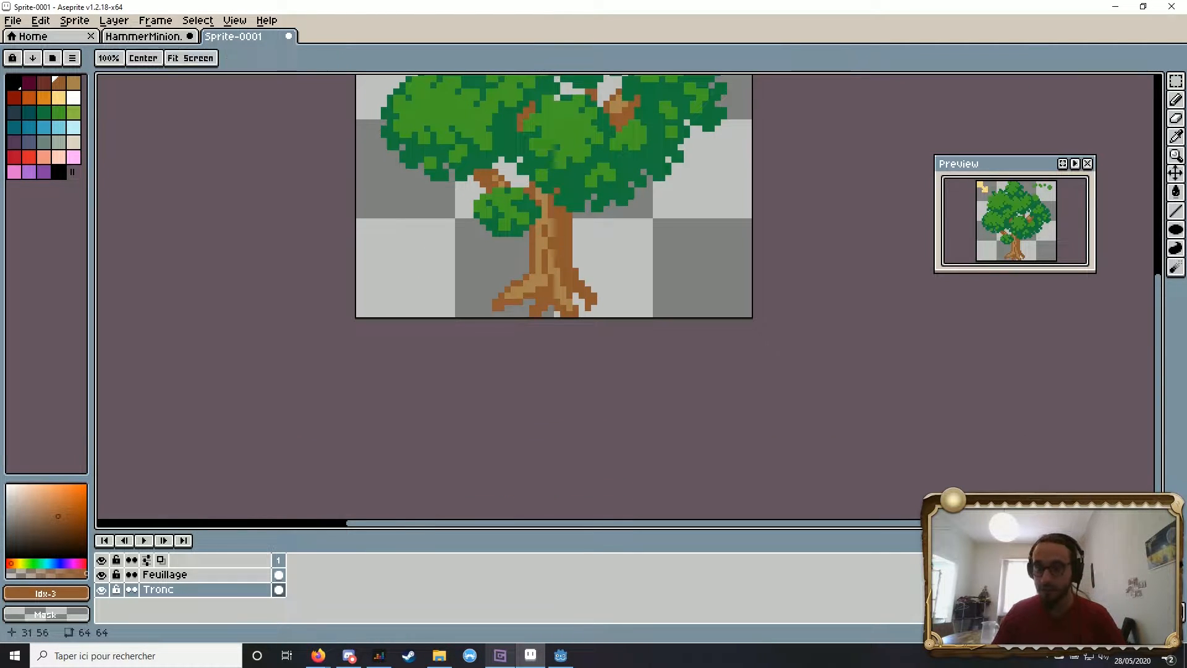
{"action": "scroll", "coordinate": [558, 279], "scroll_direction": "up", "scroll_amount": 3}
{"action": "left_click", "coordinate": [537, 275]}
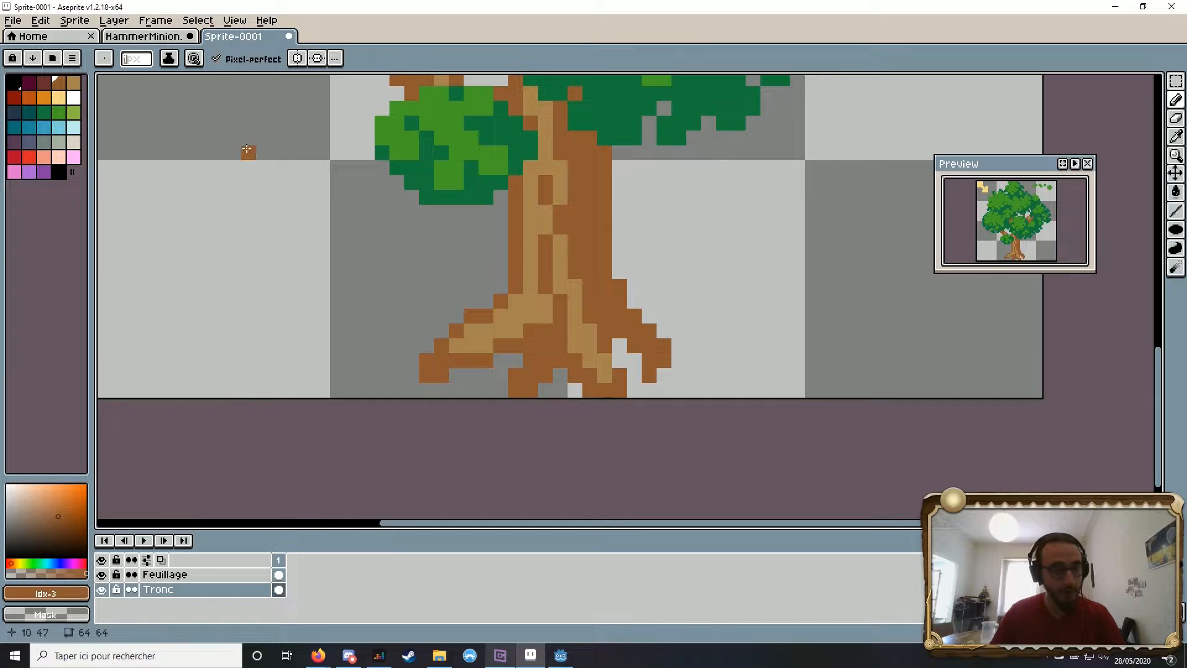
Step: Switch to light brown and paint small highlights on the middle root and near the left root's tip
{"action": "left_click", "coordinate": [74, 83]}
{"action": "scroll", "coordinate": [509, 343], "scroll_direction": "down", "scroll_amount": 3}
{"action": "scroll", "coordinate": [585, 323], "scroll_direction": "down", "scroll_amount": 2}
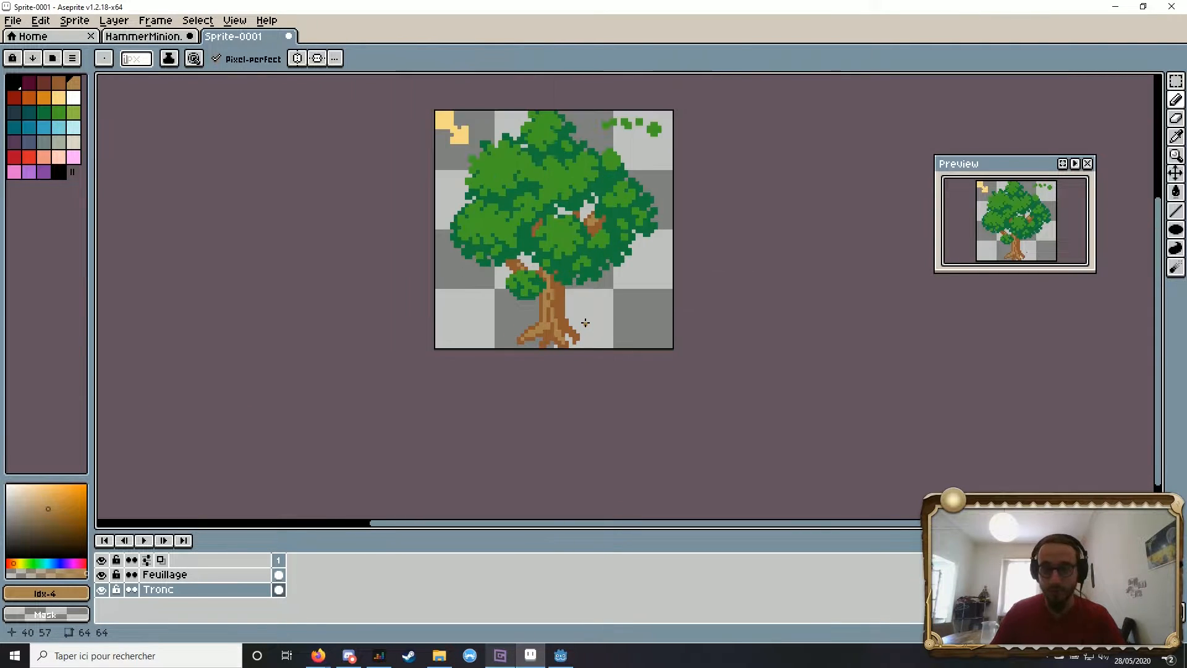
{"action": "scroll", "coordinate": [433, 371], "scroll_direction": "up", "scroll_amount": 7}
{"action": "left_click_drag", "start_coordinate": [412, 381], "coordinate": [398, 416]}
{"action": "scroll", "coordinate": [494, 326], "scroll_direction": "down", "scroll_amount": 4}
{"action": "scroll", "coordinate": [510, 316], "scroll_direction": "down", "scroll_amount": 3}
{"action": "scroll", "coordinate": [504, 297], "scroll_direction": "up", "scroll_amount": 6}
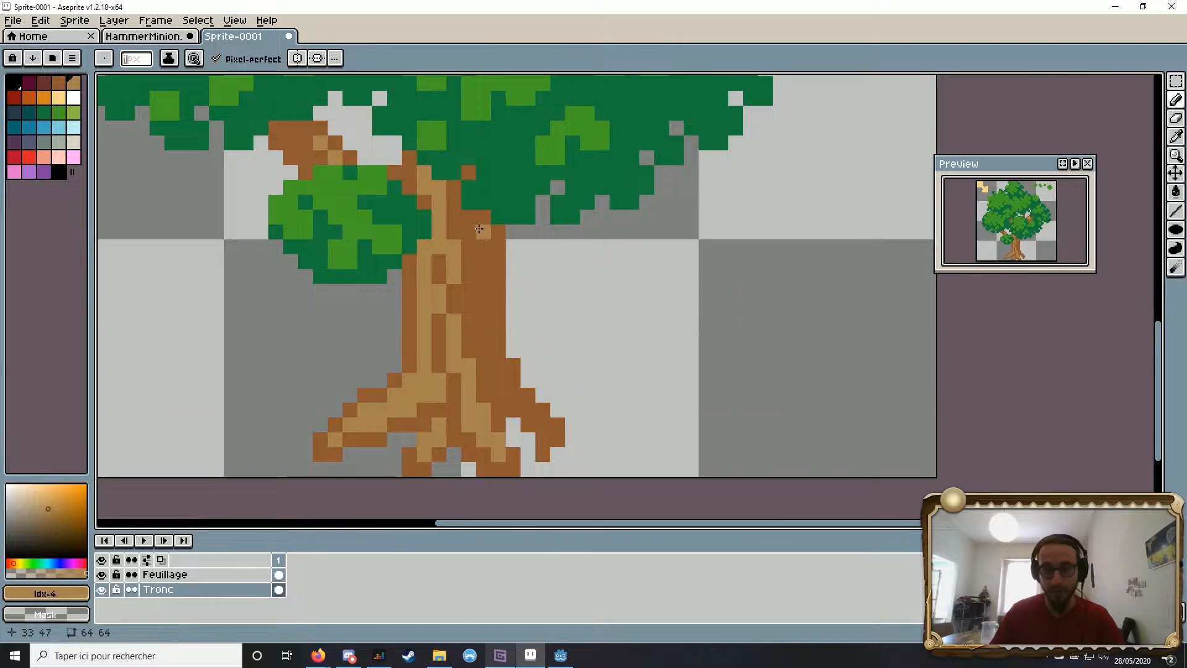
{"action": "scroll", "coordinate": [542, 221], "scroll_direction": "down", "scroll_amount": 3}
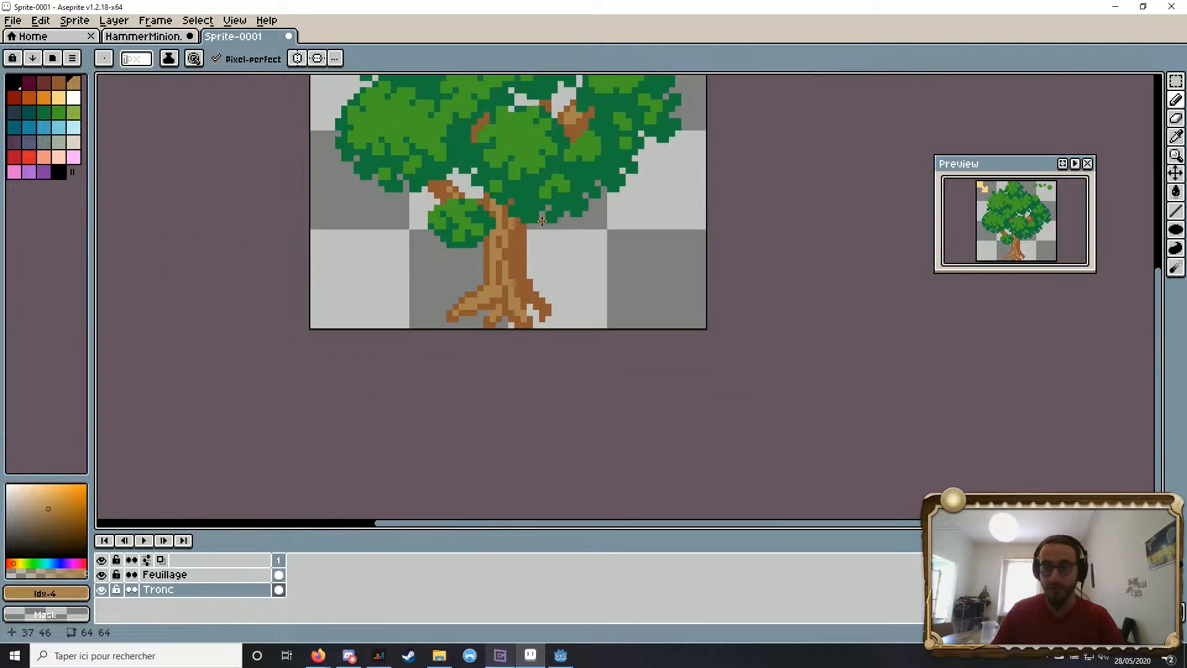
Step: Dither the exposed branch in the crown's right-hand gap with alternating medium brown and light brown pixels
{"action": "scroll", "coordinate": [567, 201], "scroll_direction": "up", "scroll_amount": 2}
{"action": "scroll", "coordinate": [562, 201], "scroll_direction": "up", "scroll_amount": 1}
{"action": "left_click", "coordinate": [562, 203], "text": "alt"}
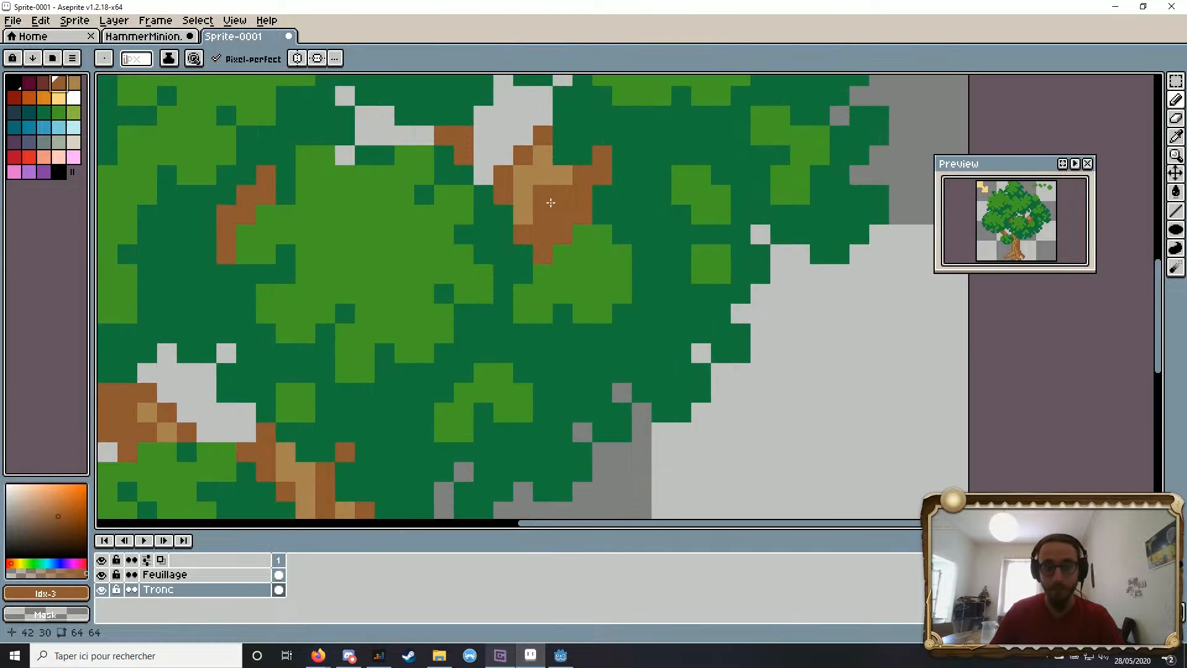
{"action": "left_click", "coordinate": [523, 195]}
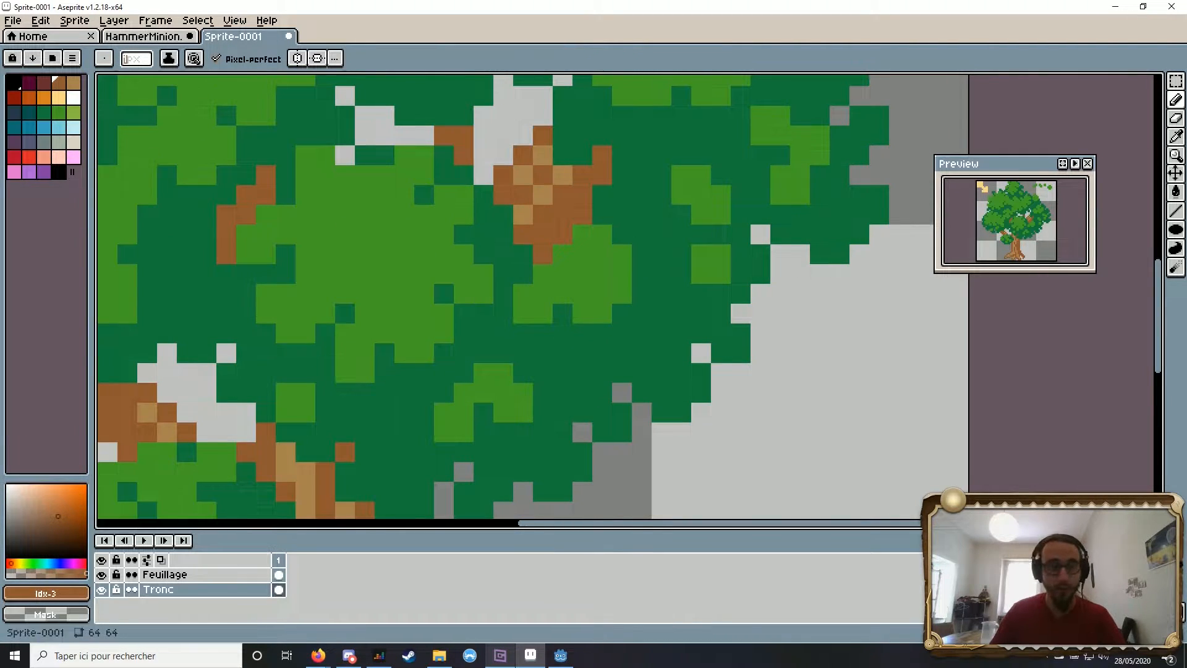
{"action": "left_click", "coordinate": [73, 83]}
{"action": "left_click", "coordinate": [506, 202]}
{"action": "scroll", "coordinate": [522, 201], "scroll_direction": "down", "scroll_amount": 4}
Step: Sample the medium brown from the trunk's right root
{"action": "left_click_drag", "start_coordinate": [587, 394], "coordinate": [643, 392]}
{"action": "scroll", "coordinate": [658, 390], "scroll_direction": "down", "scroll_amount": 2}
{"action": "left_click", "coordinate": [636, 390], "text": "alt"}
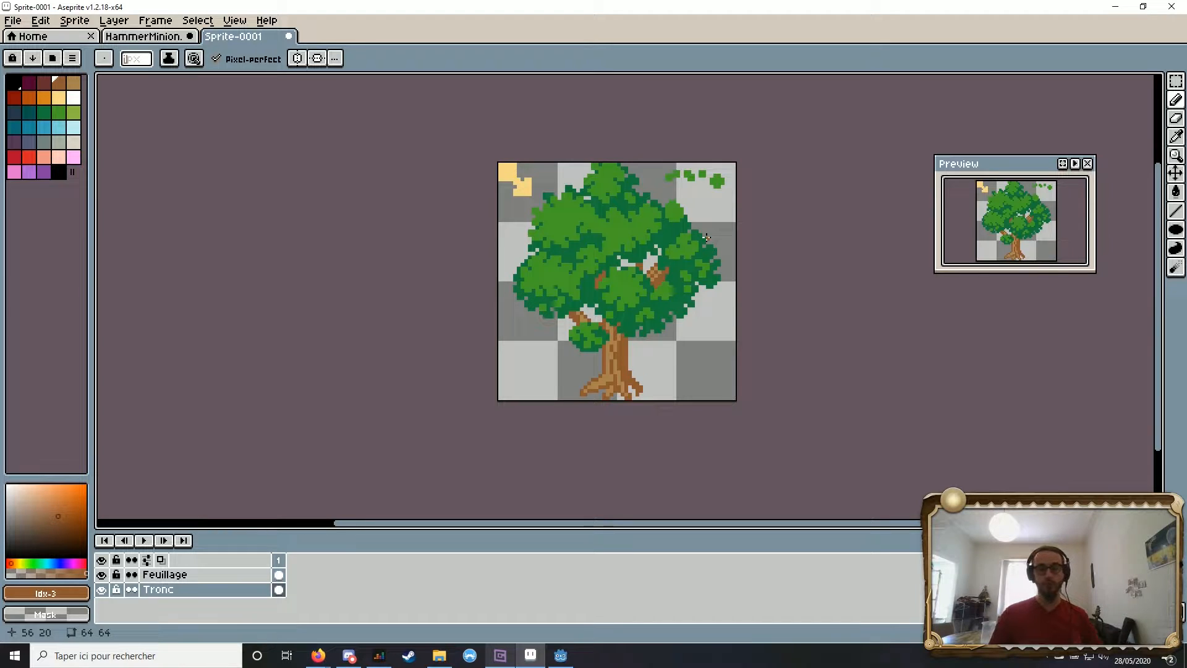
{"action": "left_click_drag", "start_coordinate": [855, 257], "coordinate": [840, 270]}
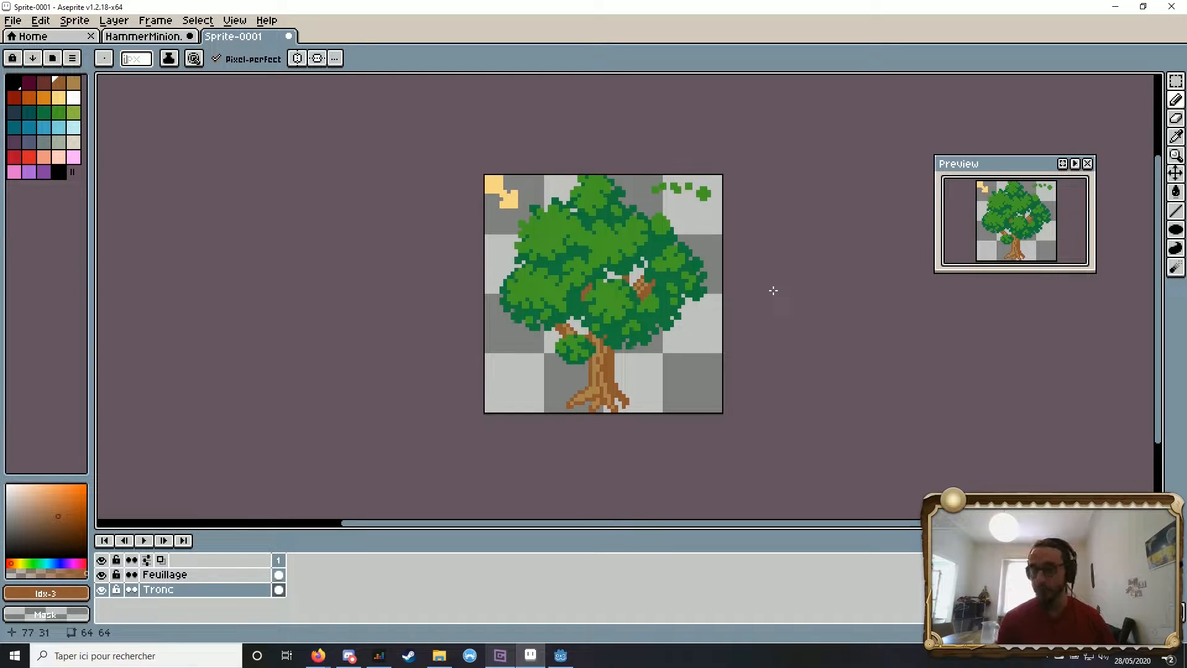
Step: Make the Feuillage layer active and choose the yellow-green palette colour for the foliage highlights
{"action": "scroll", "coordinate": [672, 255], "scroll_direction": "up", "scroll_amount": 1}
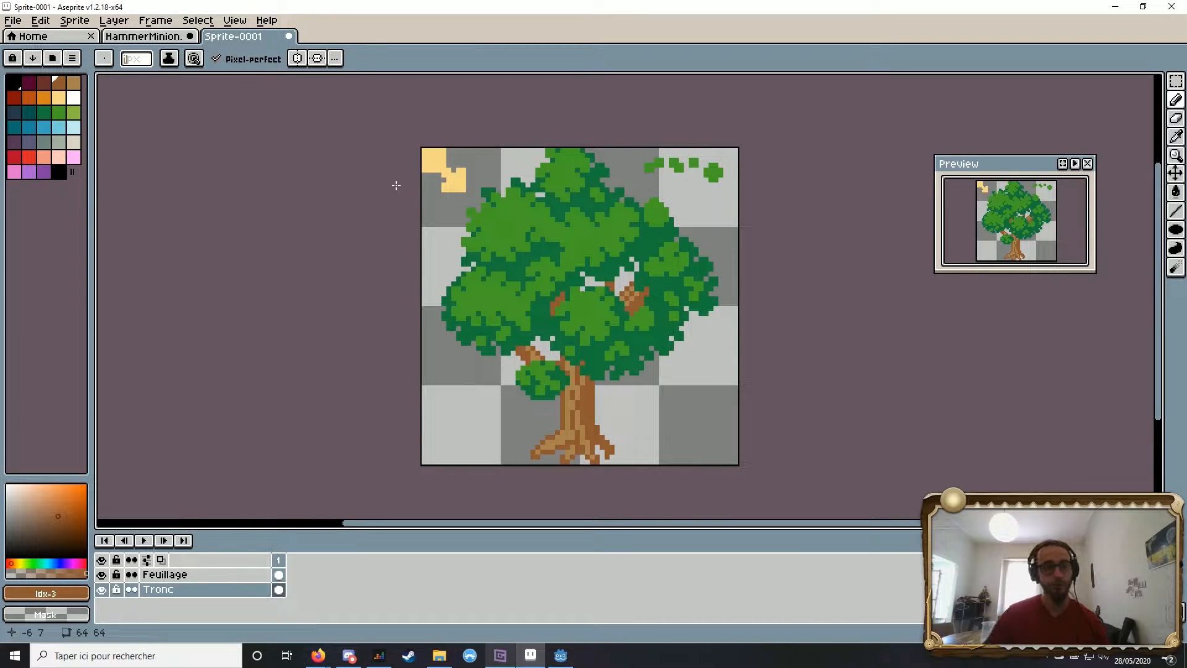
{"action": "left_click", "coordinate": [73, 113]}
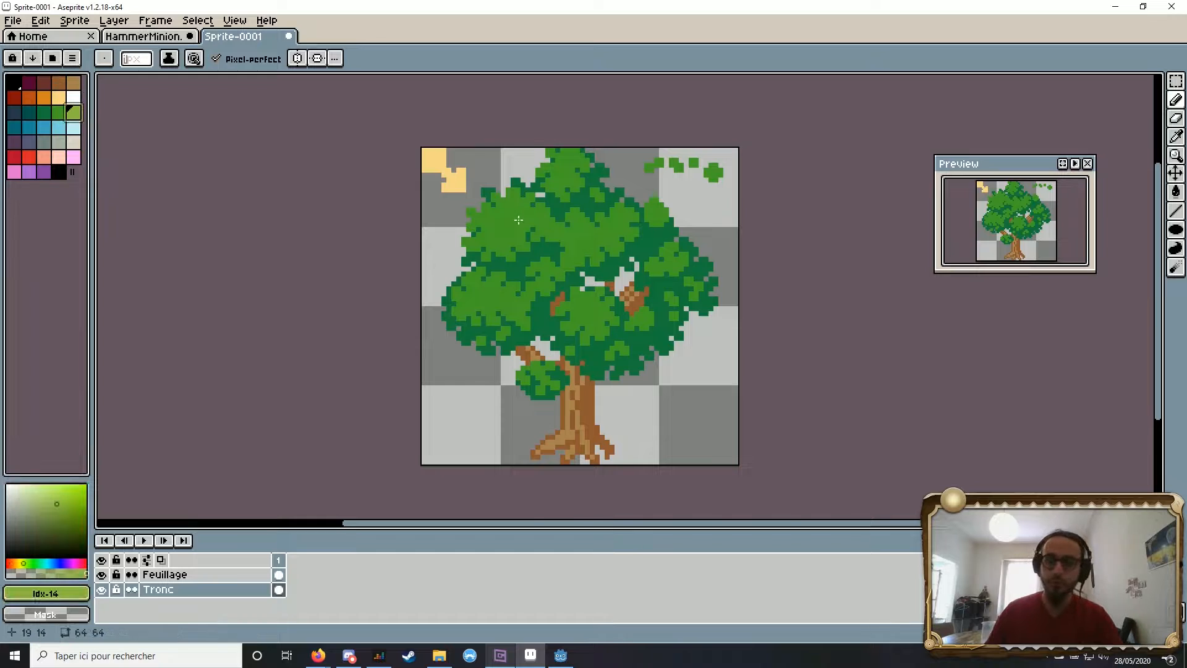
{"action": "scroll", "coordinate": [516, 219], "scroll_direction": "up", "scroll_amount": 1}
{"action": "scroll", "coordinate": [556, 192], "scroll_direction": "up", "scroll_amount": 2}
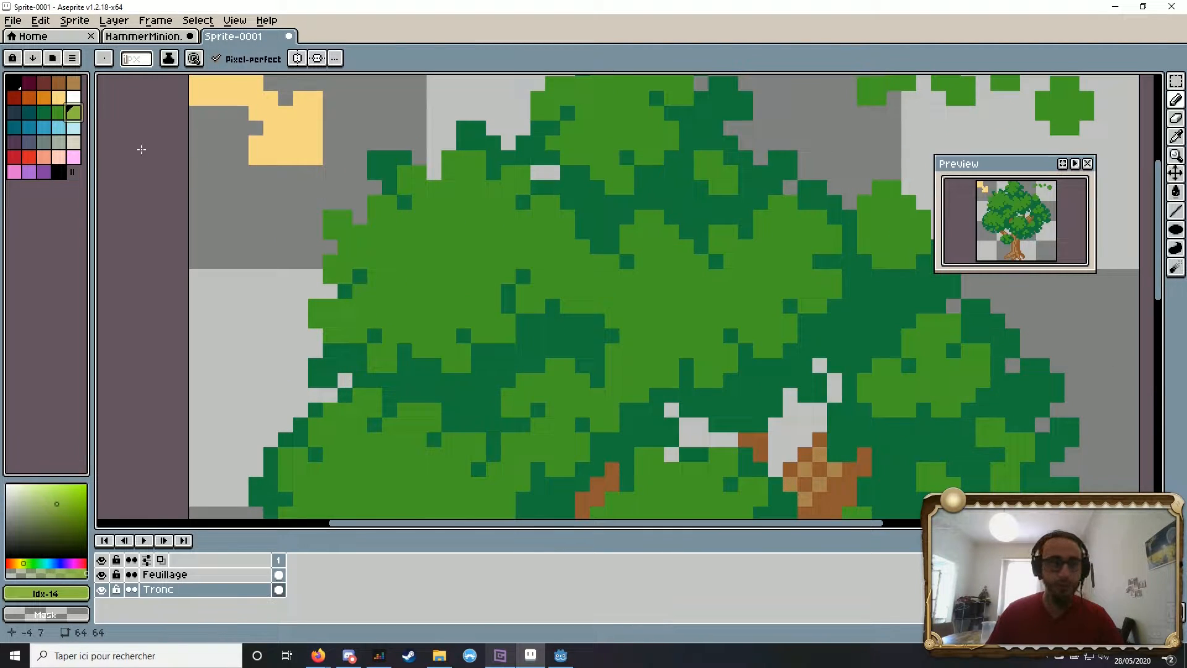
{"action": "left_click_drag", "start_coordinate": [430, 329], "coordinate": [513, 314]}
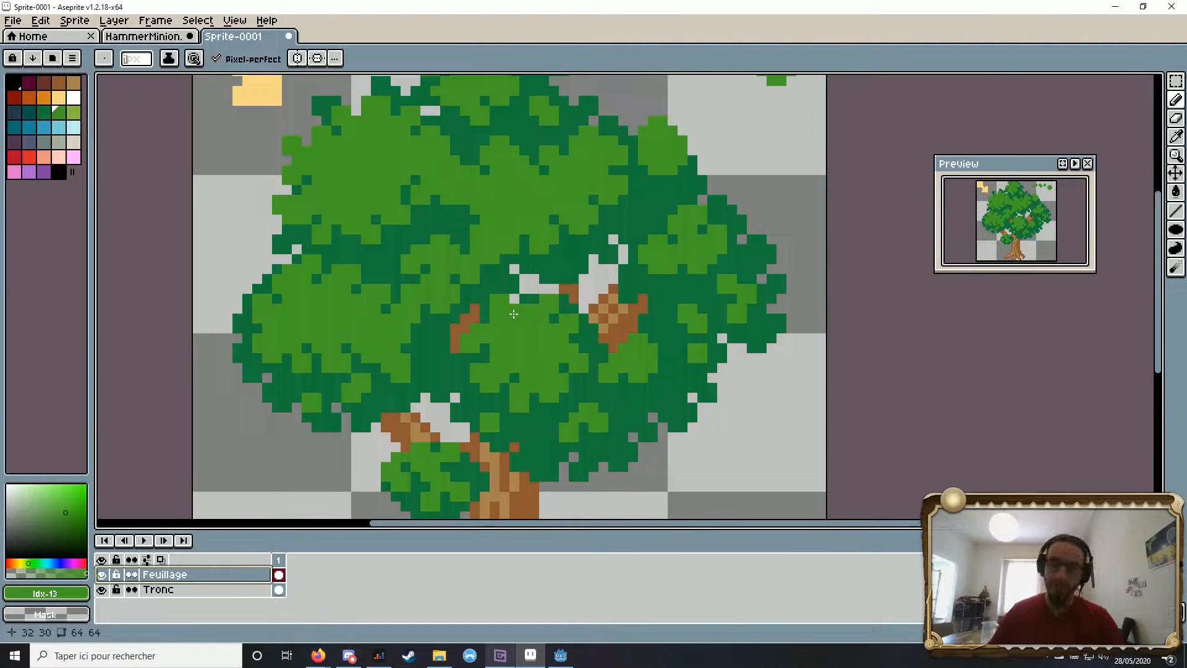
{"action": "left_click_drag", "start_coordinate": [563, 304], "coordinate": [630, 301]}
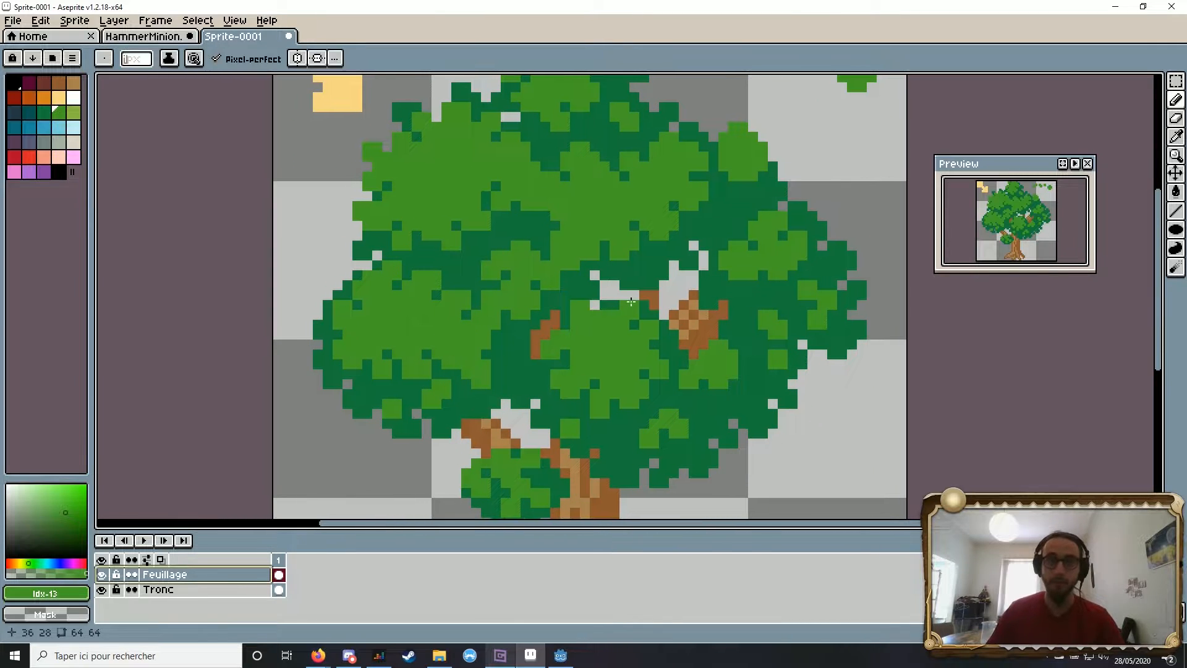
{"action": "left_click", "coordinate": [74, 112]}
{"action": "left_click_drag", "start_coordinate": [457, 156], "coordinate": [440, 296]}
{"action": "scroll", "coordinate": [440, 297], "scroll_direction": "up", "scroll_amount": 1}
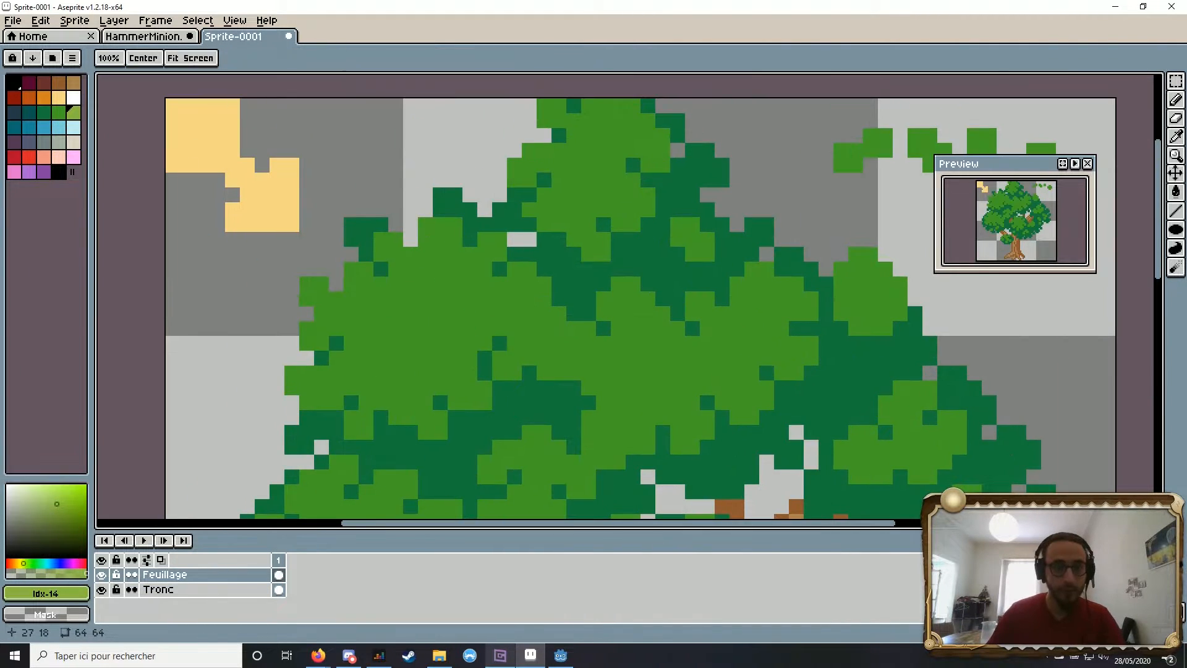
{"action": "scroll", "coordinate": [391, 331], "scroll_direction": "up", "scroll_amount": 2}
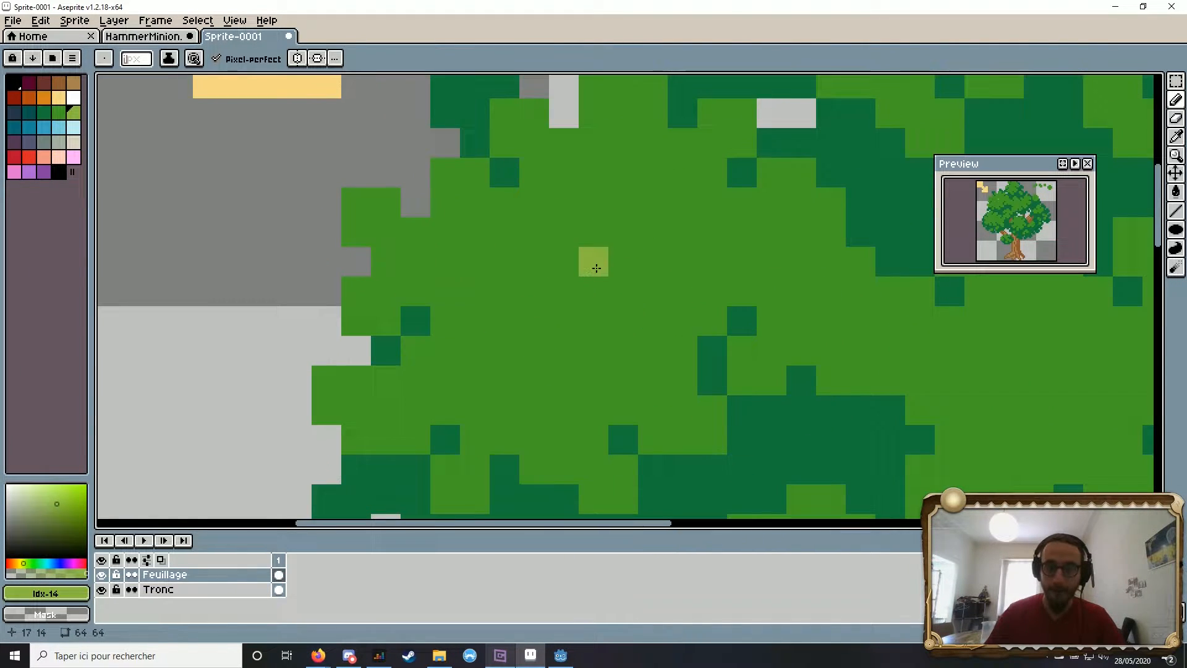
{"action": "scroll", "coordinate": [544, 237], "scroll_direction": "down", "scroll_amount": 4}
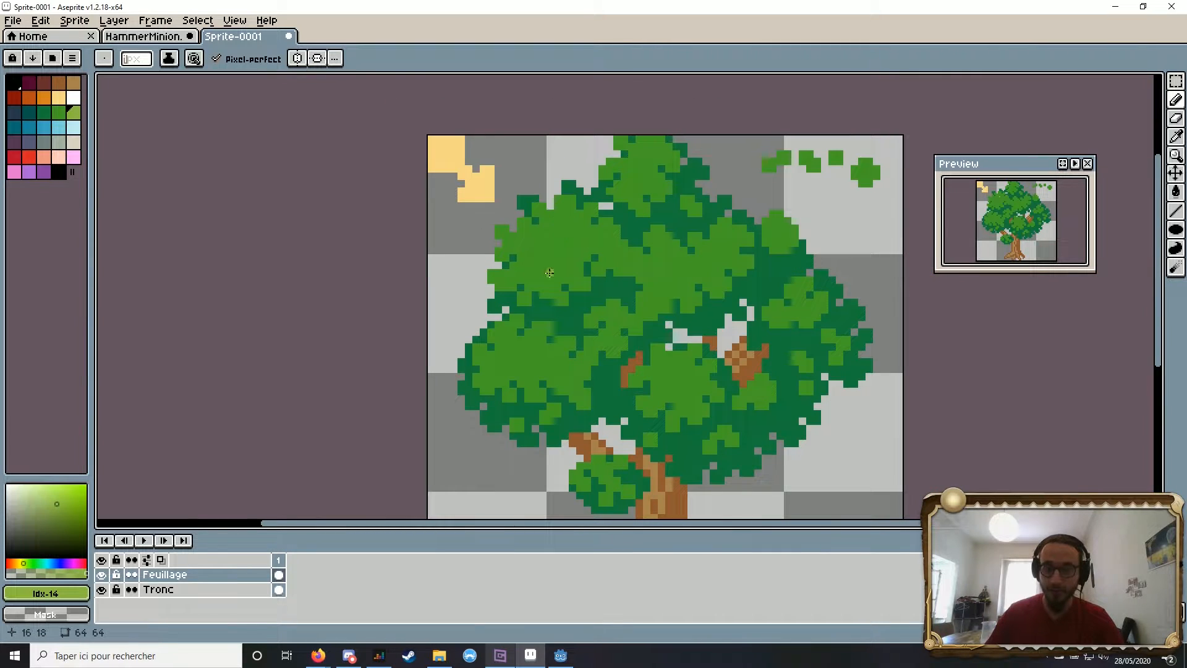
{"action": "scroll", "coordinate": [532, 252], "scroll_direction": "up", "scroll_amount": 5}
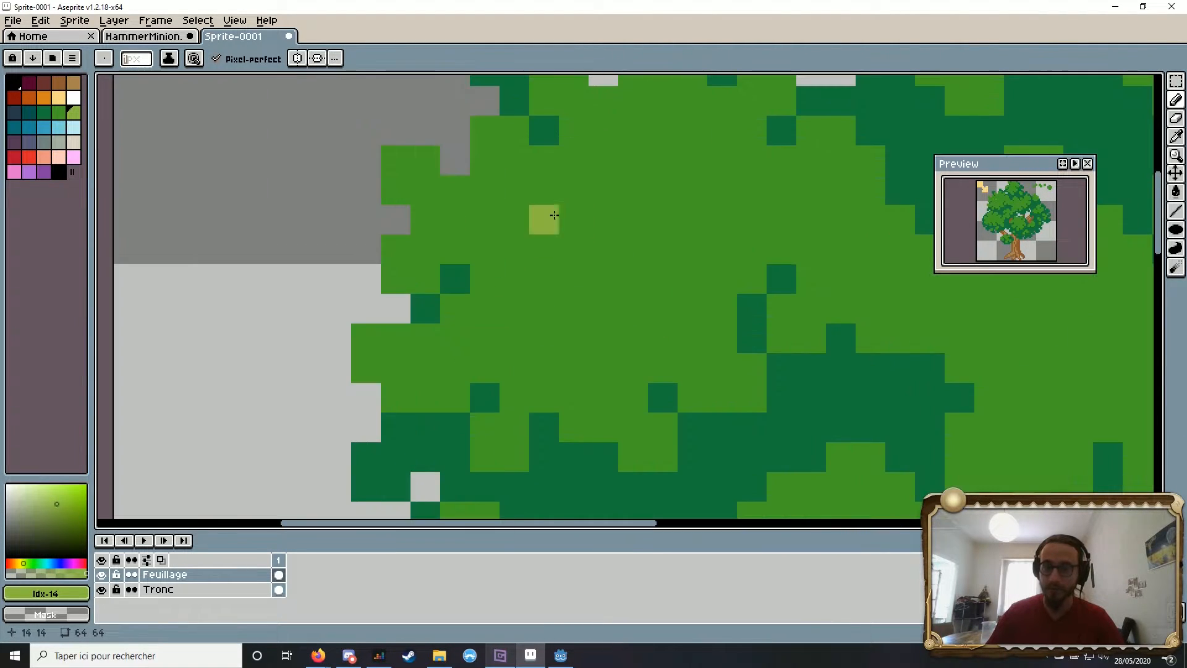
{"action": "mouse_move", "coordinate": [544, 190]}
{"action": "left_mouse_down"}
{"action": "mouse_move", "coordinate": [492, 245]}
{"action": "mouse_move", "coordinate": [561, 322]}
{"action": "mouse_move", "coordinate": [624, 291]}
{"action": "mouse_move", "coordinate": [618, 211]}
{"action": "mouse_move", "coordinate": [566, 188]}
{"action": "mouse_move", "coordinate": [491, 217]}
{"action": "mouse_move", "coordinate": [527, 200]}
{"action": "left_mouse_up"}
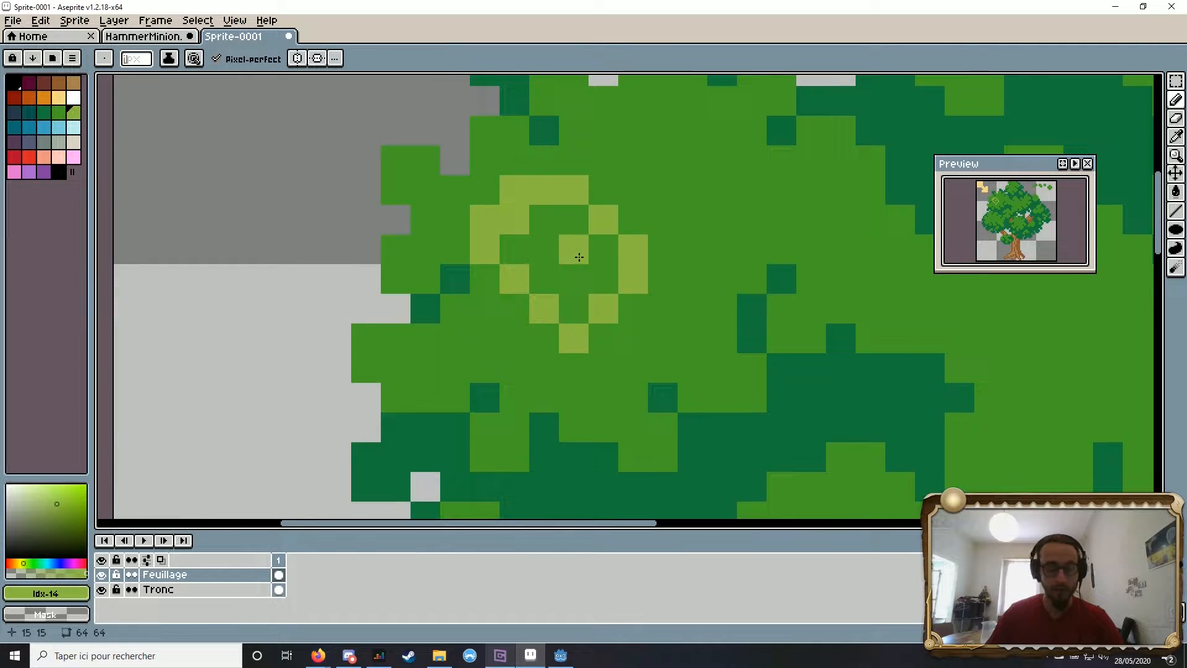
{"action": "key", "text": "ctrl+z"}
{"action": "key", "text": "ctrl+z"}
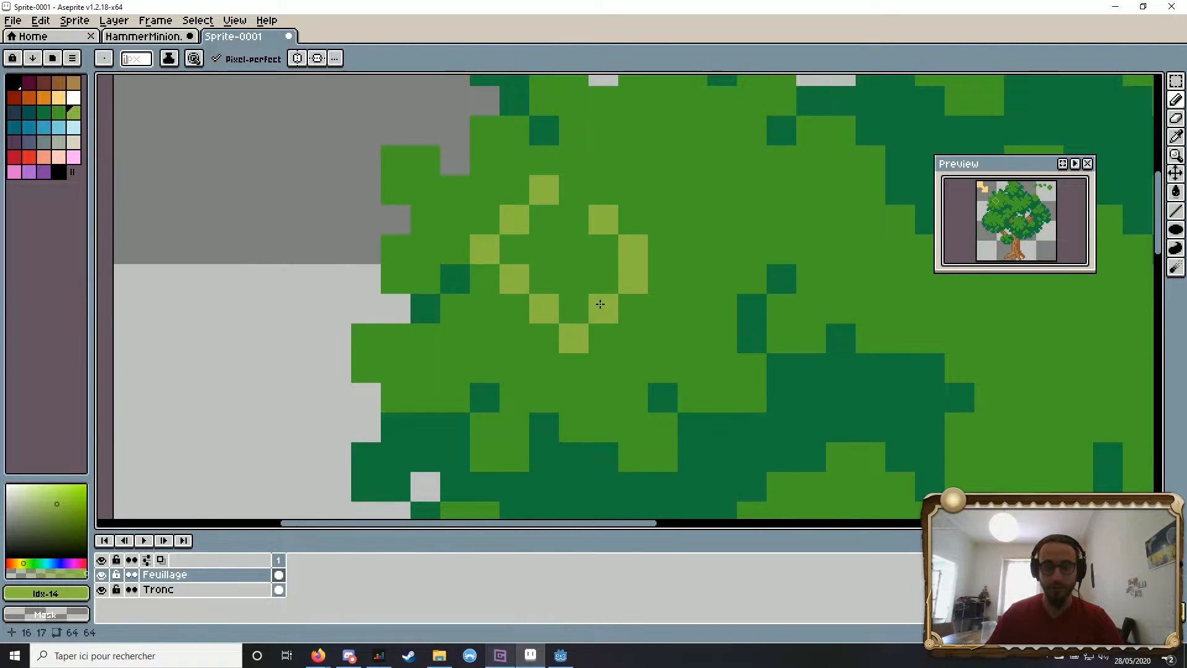
{"action": "key", "text": "ctrl+z"}
Step: Paint a first irregular yellow-green highlight cluster on the crown's upper-left foliage clump
{"action": "scroll", "coordinate": [629, 291], "scroll_direction": "down", "scroll_amount": 5}
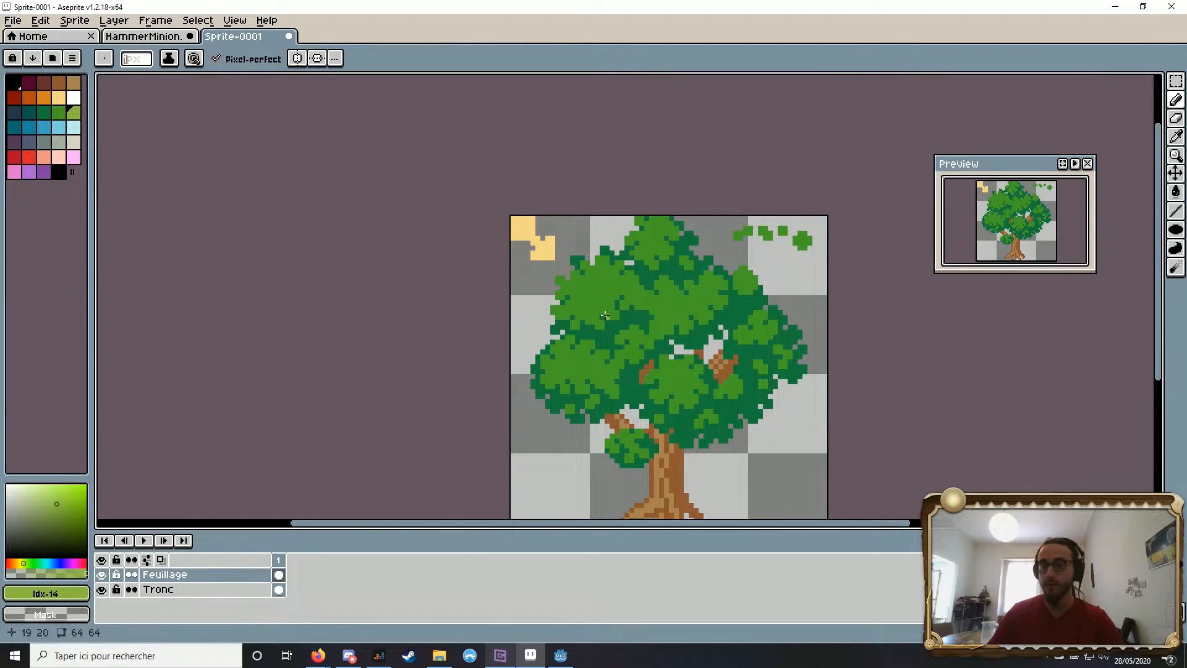
{"action": "scroll", "coordinate": [603, 315], "scroll_direction": "up", "scroll_amount": 5}
{"action": "mouse_move", "coordinate": [485, 248]}
{"action": "left_mouse_down"}
{"action": "mouse_move", "coordinate": [496, 263]}
{"action": "mouse_move", "coordinate": [484, 234]}
{"action": "left_mouse_up"}
{"action": "left_click", "coordinate": [515, 263]}
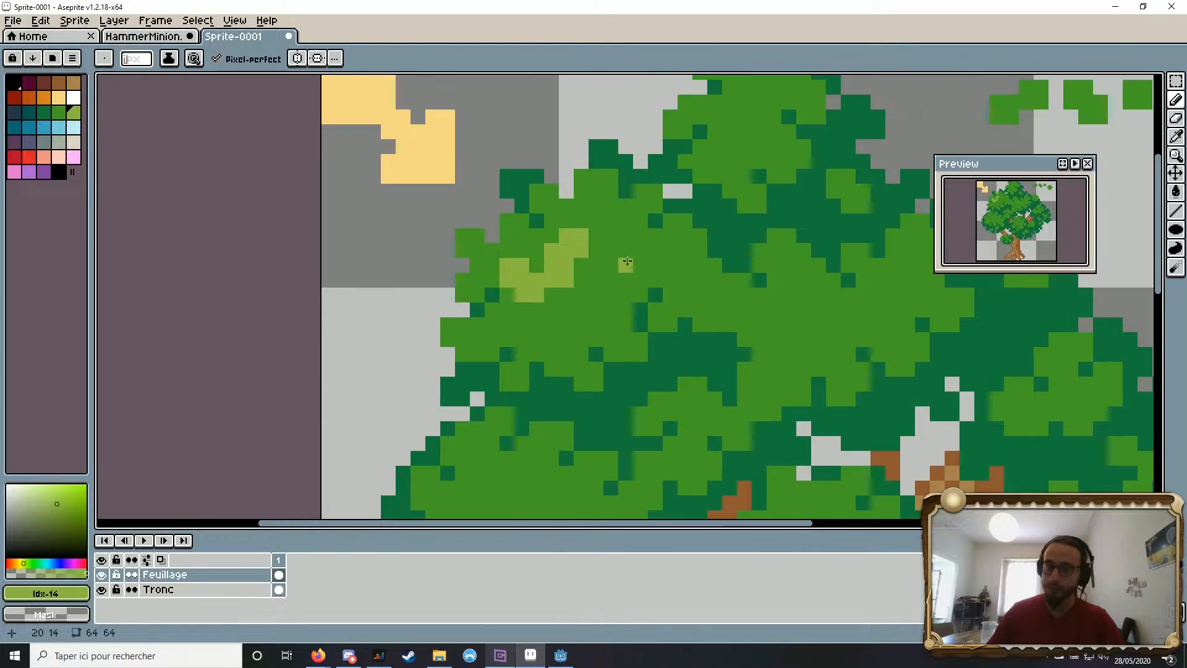
{"action": "scroll", "coordinate": [626, 262], "scroll_direction": "up", "scroll_amount": 3}
{"action": "left_click", "coordinate": [507, 328]}
{"action": "left_click", "coordinate": [559, 338]}
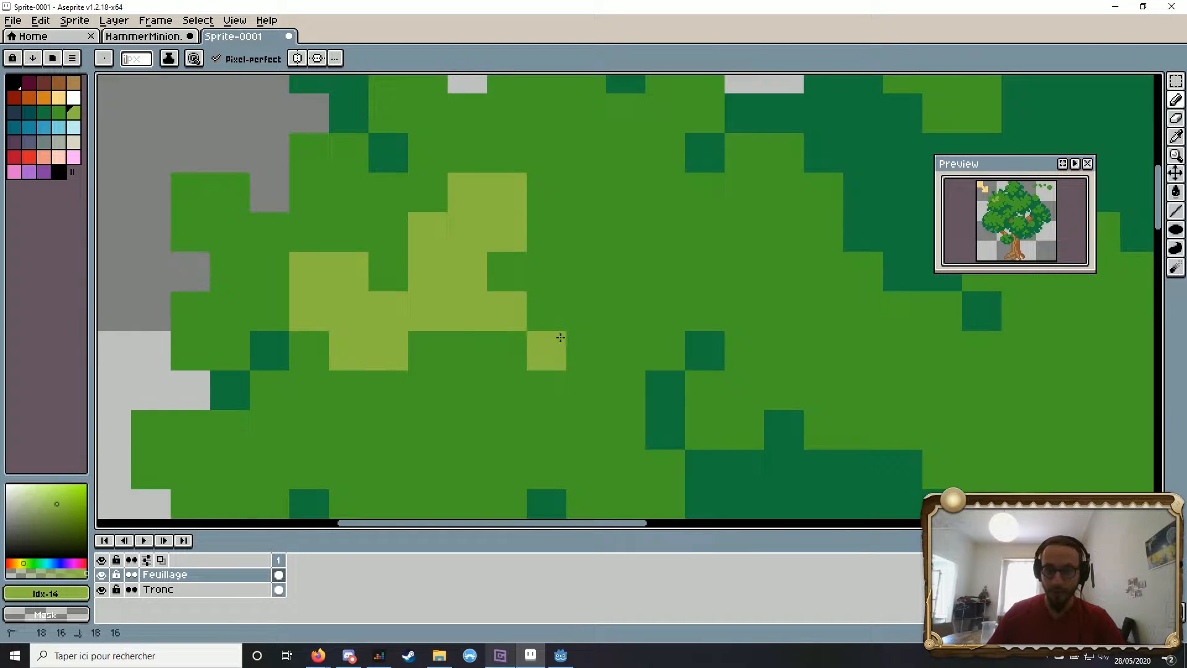
{"action": "left_click_drag", "start_coordinate": [542, 334], "coordinate": [517, 363]}
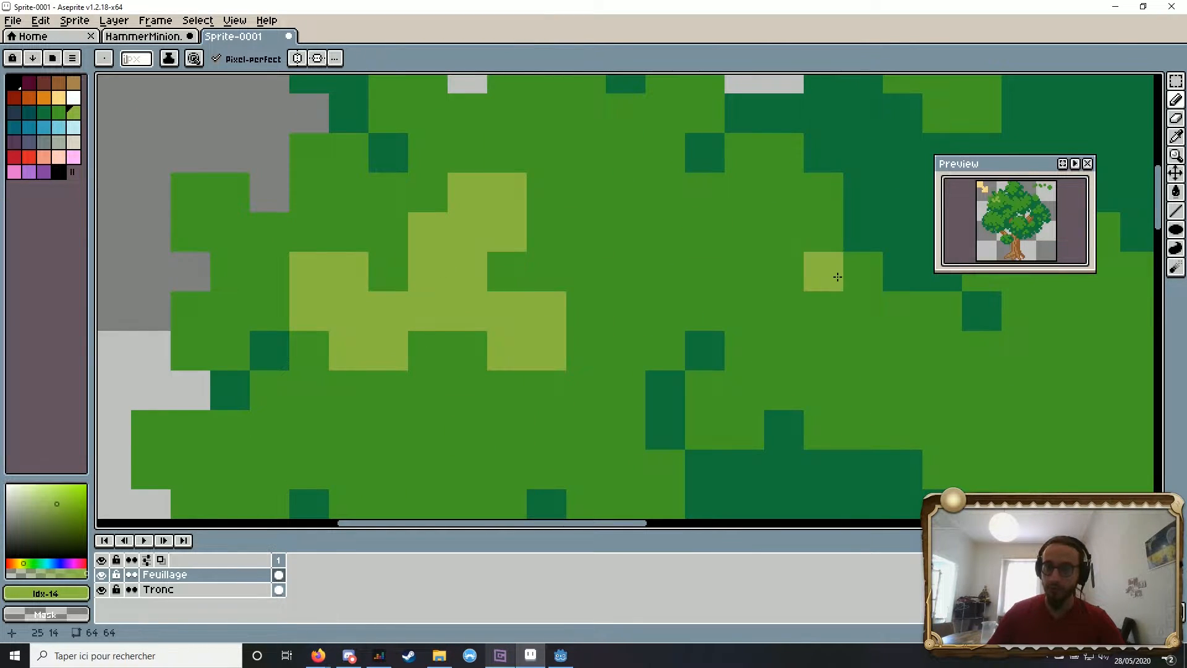
Step: Extend the upper-left clump's highlight with stepped yellow-green leaf shapes up towards its top and along its right side
{"action": "left_click_drag", "start_coordinate": [641, 210], "coordinate": [668, 229]}
{"action": "left_click_drag", "start_coordinate": [710, 270], "coordinate": [702, 234]}
{"action": "left_click_drag", "start_coordinate": [581, 218], "coordinate": [570, 269]}
{"action": "left_click_drag", "start_coordinate": [572, 207], "coordinate": [572, 154]}
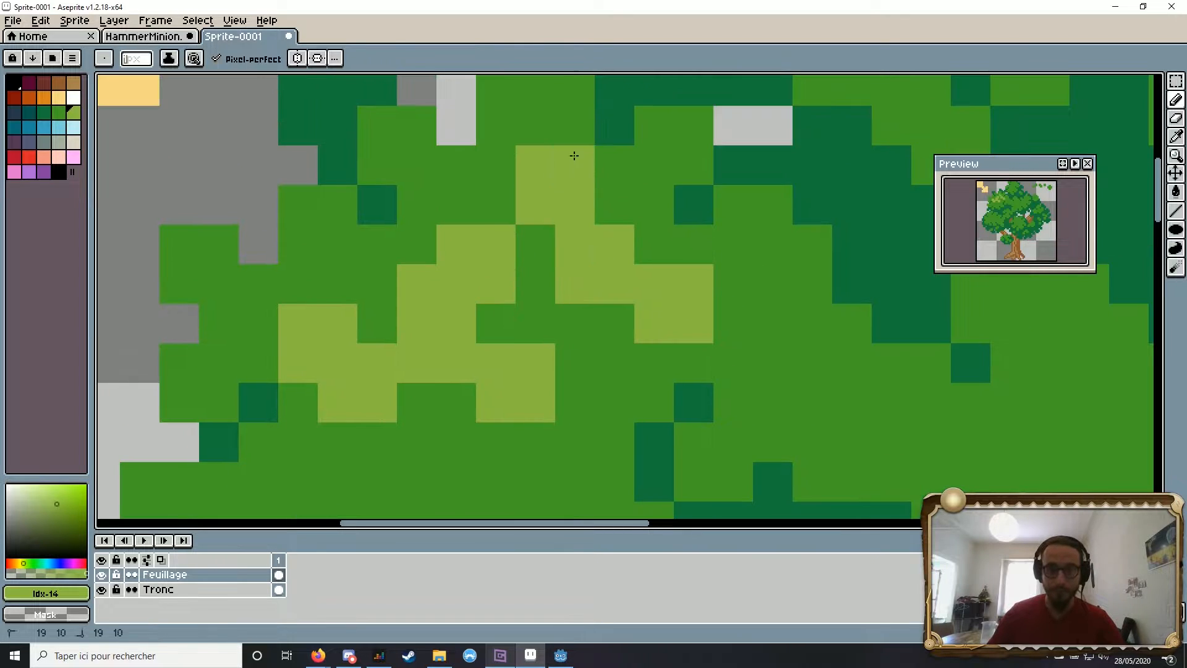
Step: Add small separate yellow-green leaf patches beneath the main highlight, near the upper-left clump's lower edge
{"action": "scroll", "coordinate": [572, 154], "scroll_direction": "down", "scroll_amount": 4}
{"action": "scroll", "coordinate": [679, 277], "scroll_direction": "up", "scroll_amount": 2}
{"action": "scroll", "coordinate": [749, 246], "scroll_direction": "down", "scroll_amount": 4}
{"action": "scroll", "coordinate": [680, 272], "scroll_direction": "up", "scroll_amount": 4}
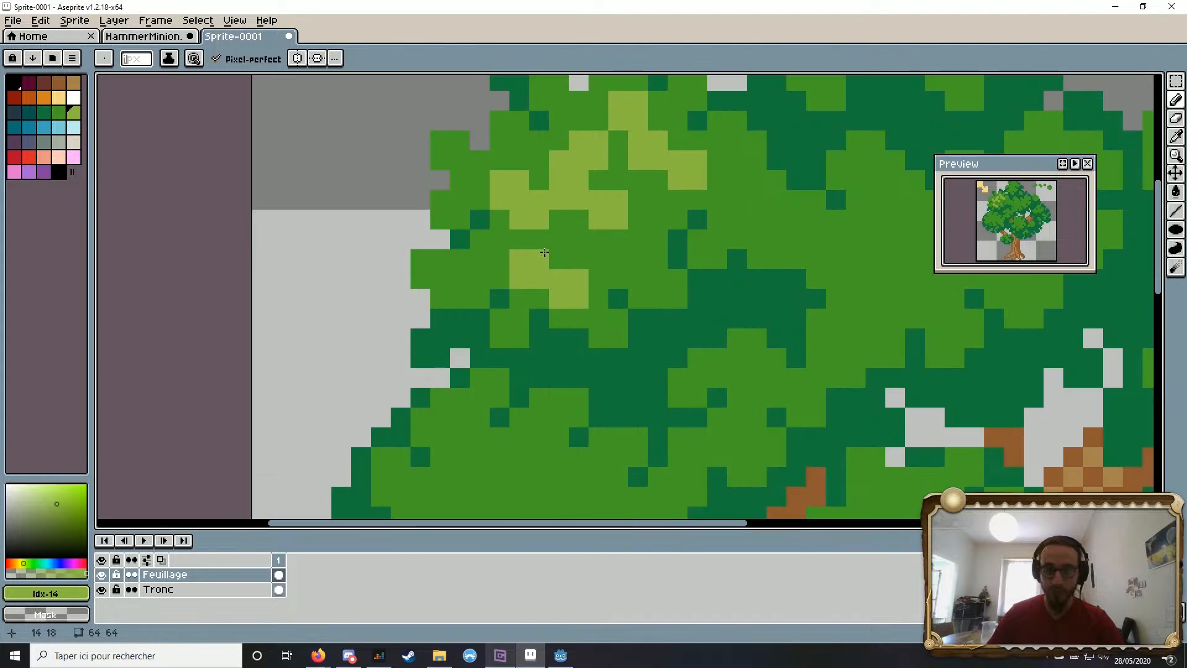
{"action": "mouse_move", "coordinate": [443, 255]}
{"action": "left_mouse_down"}
{"action": "mouse_move", "coordinate": [472, 274]}
{"action": "mouse_move", "coordinate": [477, 257]}
{"action": "mouse_move", "coordinate": [452, 281]}
{"action": "left_mouse_up"}
{"action": "key", "text": "space"}
{"action": "left_click_drag", "start_coordinate": [685, 280], "coordinate": [585, 332]}
{"action": "scroll", "coordinate": [636, 303], "scroll_direction": "down", "scroll_amount": 4}
{"action": "scroll", "coordinate": [690, 284], "scroll_direction": "up", "scroll_amount": 3}
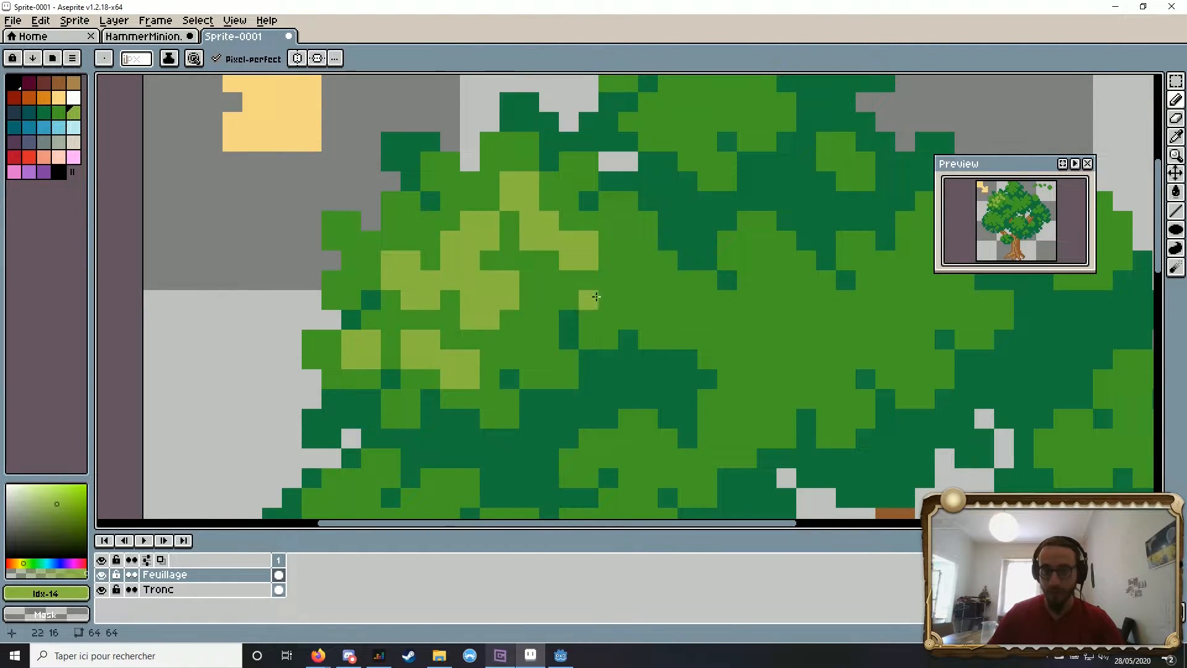
Step: Widen the highlight towards the upper-left clump's outer edge and fill the single-pixel gap inside it
{"action": "scroll", "coordinate": [596, 297], "scroll_direction": "down", "scroll_amount": 4}
{"action": "scroll", "coordinate": [614, 298], "scroll_direction": "up", "scroll_amount": 4}
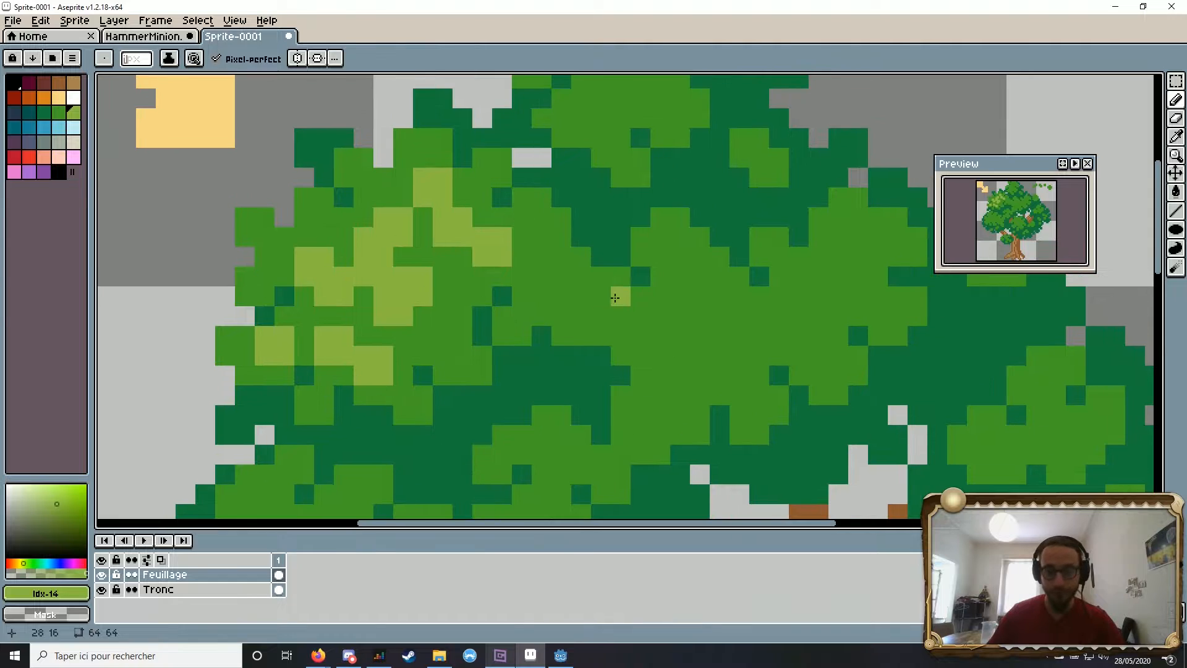
{"action": "scroll", "coordinate": [615, 298], "scroll_direction": "down", "scroll_amount": 4}
{"action": "key", "text": "space"}
{"action": "left_click_drag", "start_coordinate": [631, 307], "coordinate": [625, 322]}
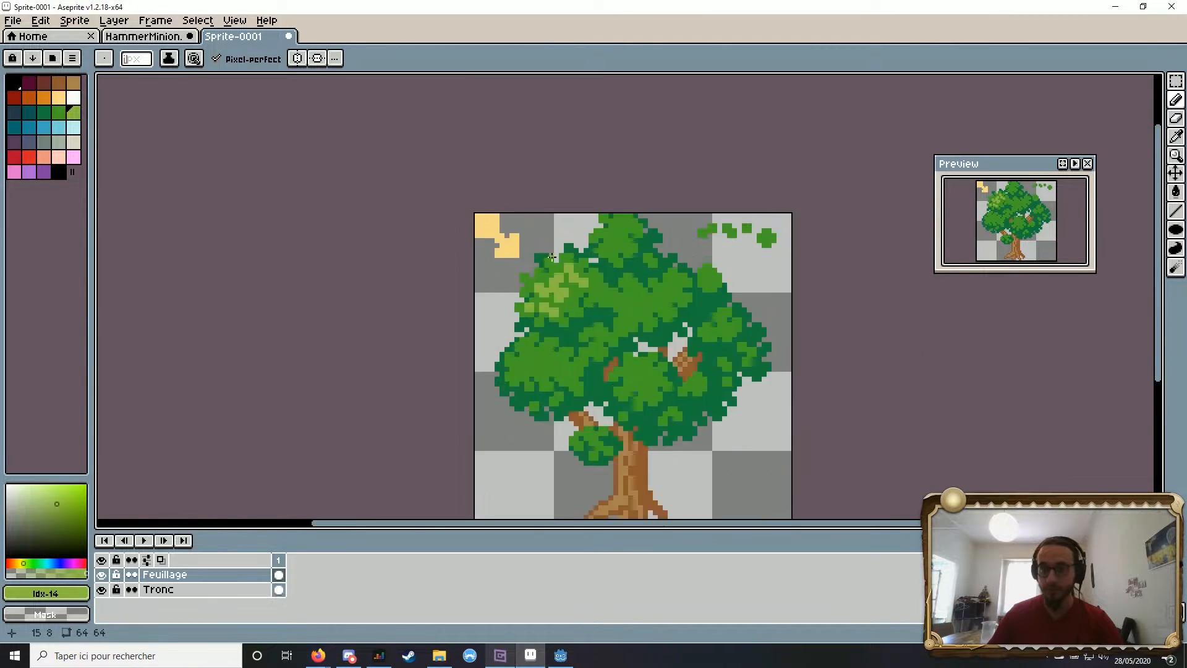
{"action": "scroll", "coordinate": [544, 263], "scroll_direction": "up", "scroll_amount": 4}
{"action": "mouse_move", "coordinate": [509, 324]}
{"action": "left_mouse_down"}
{"action": "mouse_move", "coordinate": [500, 352]}
{"action": "mouse_move", "coordinate": [538, 364]}
{"action": "left_mouse_up"}
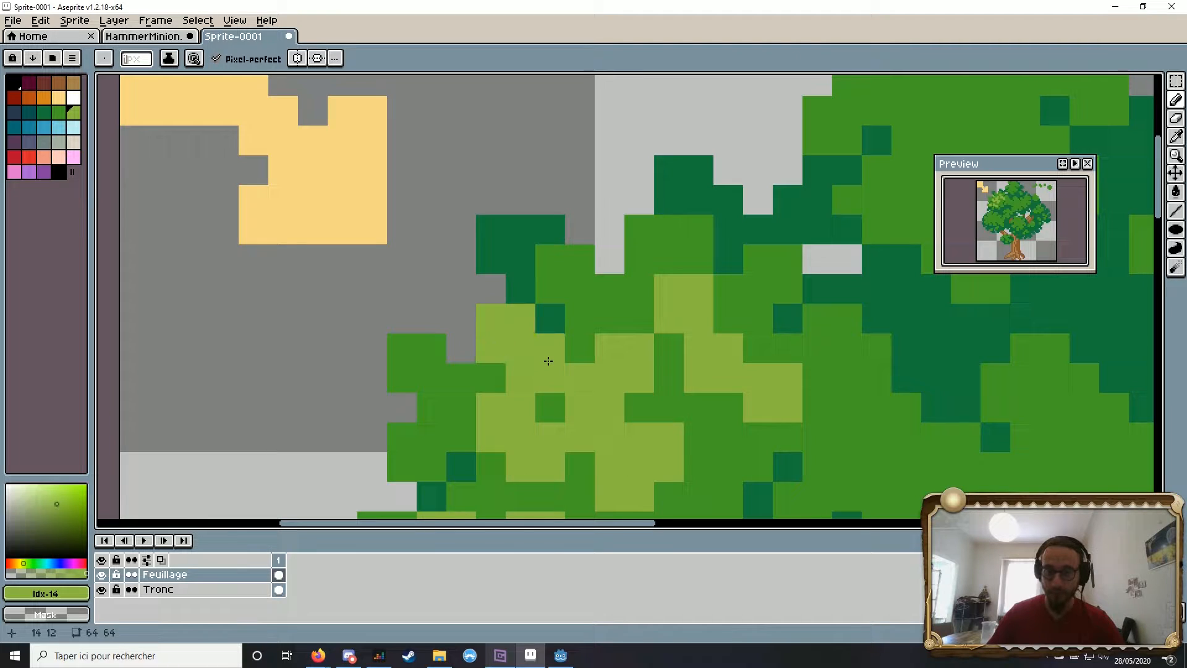
{"action": "scroll", "coordinate": [586, 279], "scroll_direction": "down", "scroll_amount": 3}
{"action": "scroll", "coordinate": [573, 357], "scroll_direction": "up", "scroll_amount": 3}
{"action": "left_click", "coordinate": [555, 325]}
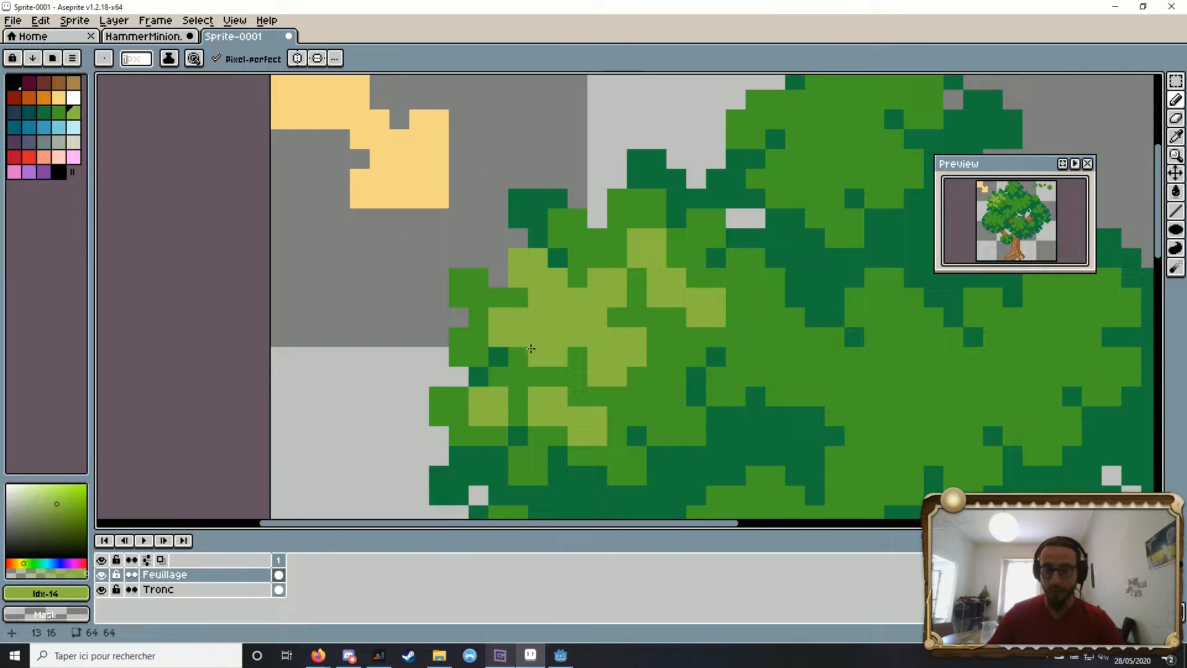
Step: Paint two small yellow-green leaf patches side by side in the middle of the central foliage clump
{"action": "scroll", "coordinate": [531, 349], "scroll_direction": "down", "scroll_amount": 4}
{"action": "scroll", "coordinate": [600, 233], "scroll_direction": "up", "scroll_amount": 1}
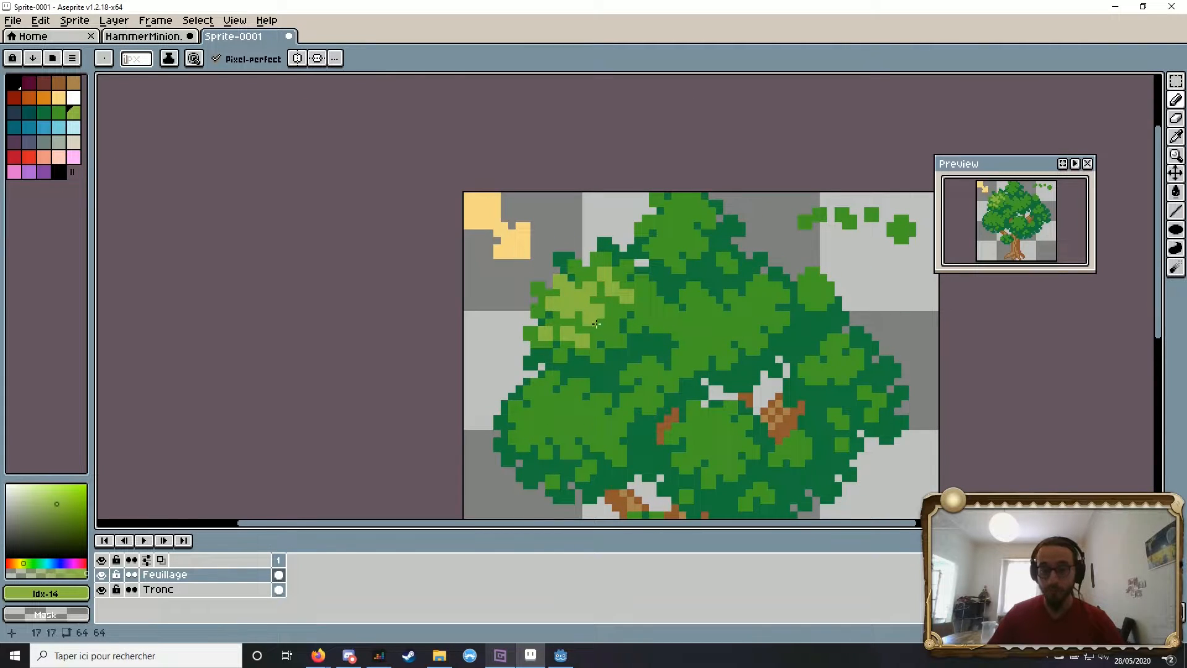
{"action": "scroll", "coordinate": [515, 275], "scroll_direction": "up", "scroll_amount": 2}
{"action": "mouse_move", "coordinate": [758, 353]}
{"action": "left_mouse_down"}
{"action": "mouse_move", "coordinate": [686, 318]}
{"action": "mouse_move", "coordinate": [700, 337]}
{"action": "left_mouse_up"}
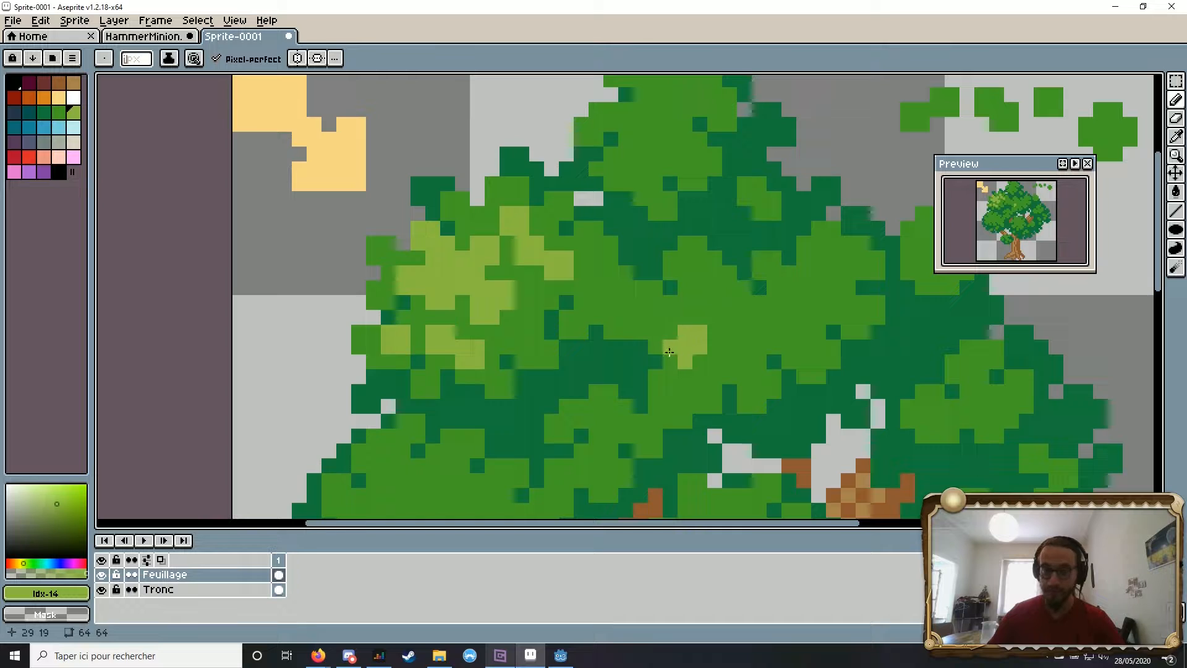
{"action": "scroll", "coordinate": [669, 361], "scroll_direction": "down", "scroll_amount": 2}
{"action": "scroll", "coordinate": [692, 309], "scroll_direction": "up", "scroll_amount": 1}
{"action": "scroll", "coordinate": [702, 280], "scroll_direction": "down", "scroll_amount": 2}
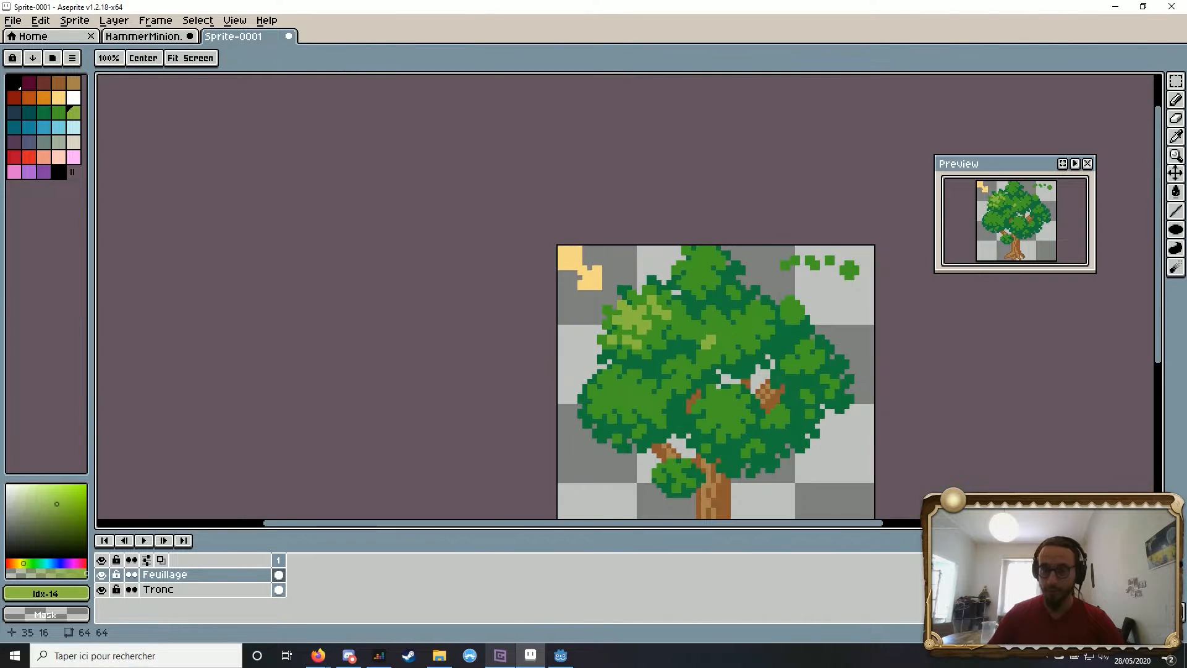
{"action": "scroll", "coordinate": [710, 293], "scroll_direction": "up", "scroll_amount": 4}
{"action": "mouse_move", "coordinate": [645, 279]}
{"action": "left_mouse_down"}
{"action": "mouse_move", "coordinate": [649, 292]}
{"action": "mouse_move", "coordinate": [660, 281]}
{"action": "left_mouse_up"}
{"action": "left_click", "coordinate": [678, 282]}
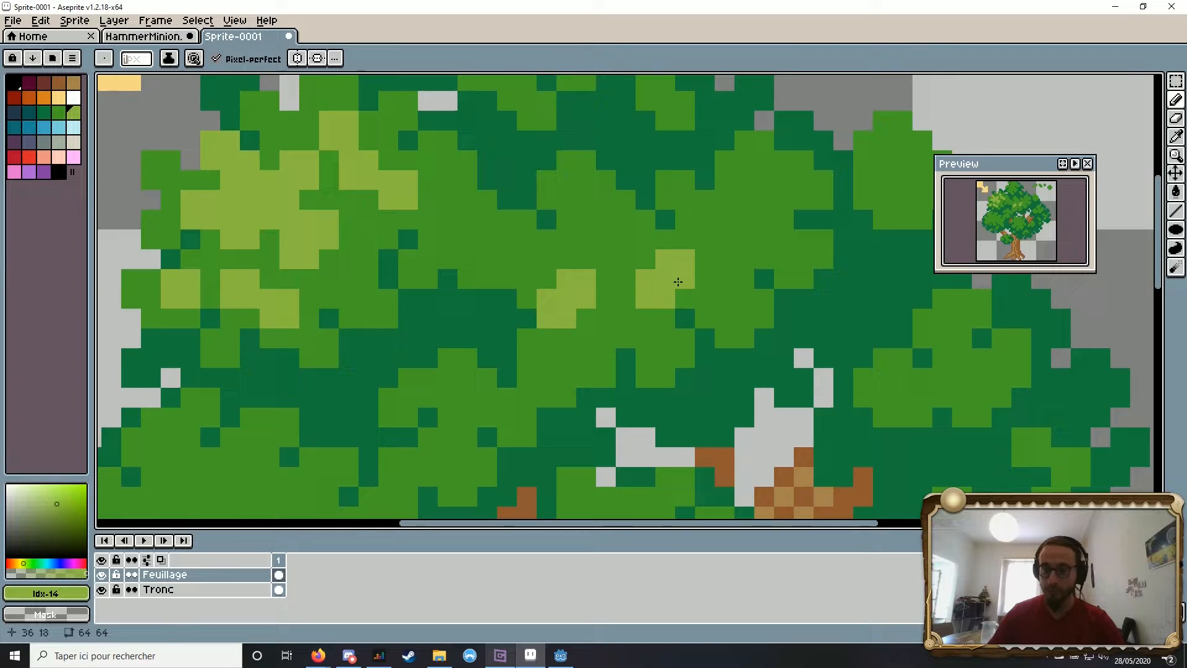
{"action": "left_click_drag", "start_coordinate": [645, 241], "coordinate": [646, 260]}
{"action": "scroll", "coordinate": [647, 260], "scroll_direction": "down", "scroll_amount": 4}
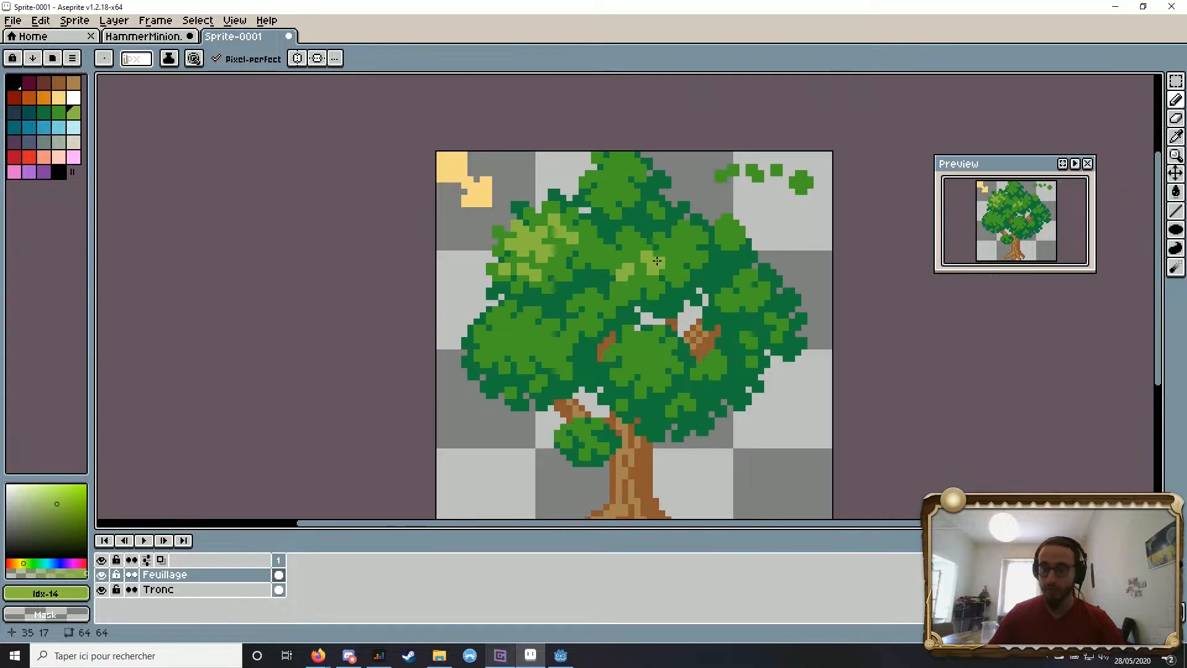
Step: Extend the central clump's highlight to its right-hand lobe and join the patches with yellow-green leaf shapes
{"action": "scroll", "coordinate": [680, 247], "scroll_direction": "up", "scroll_amount": 4}
{"action": "left_click", "coordinate": [719, 235]}
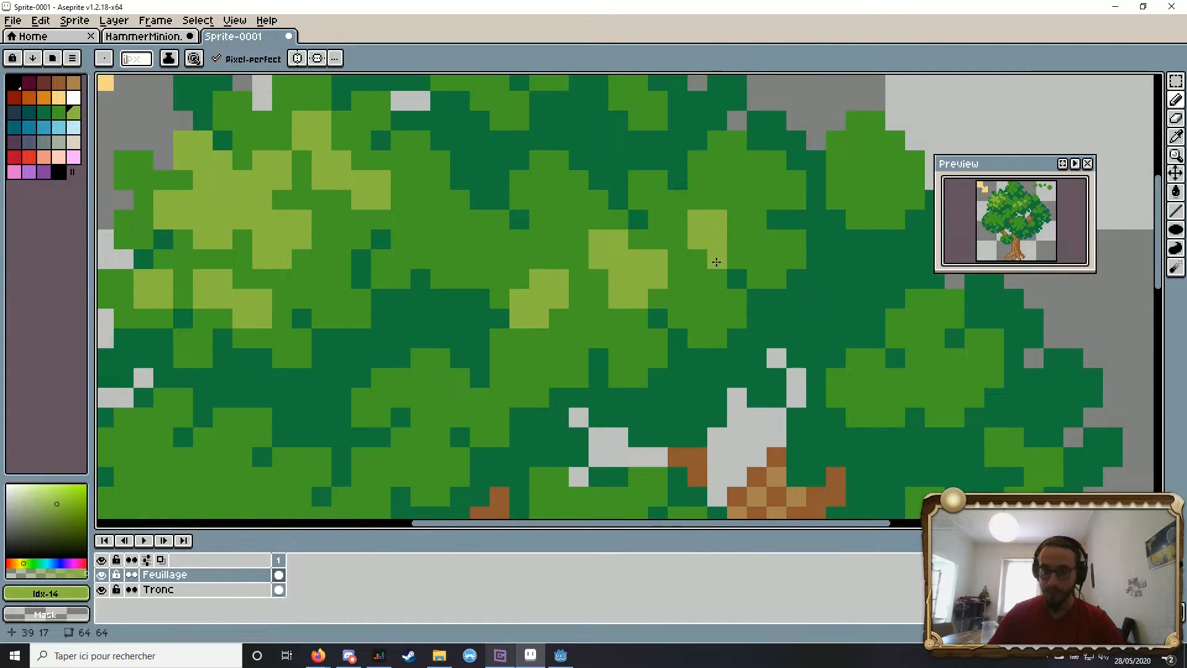
{"action": "mouse_move", "coordinate": [697, 266]}
{"action": "left_mouse_down"}
{"action": "mouse_move", "coordinate": [695, 317]}
{"action": "mouse_move", "coordinate": [716, 318]}
{"action": "left_mouse_up"}
{"action": "left_click_drag", "start_coordinate": [698, 336], "coordinate": [658, 414]}
{"action": "left_click_drag", "start_coordinate": [697, 258], "coordinate": [716, 277]}
{"action": "mouse_move", "coordinate": [544, 316]}
{"action": "left_mouse_down"}
{"action": "mouse_move", "coordinate": [610, 301]}
{"action": "mouse_move", "coordinate": [568, 300]}
{"action": "left_mouse_up"}
{"action": "scroll", "coordinate": [581, 308], "scroll_direction": "down", "scroll_amount": 5}
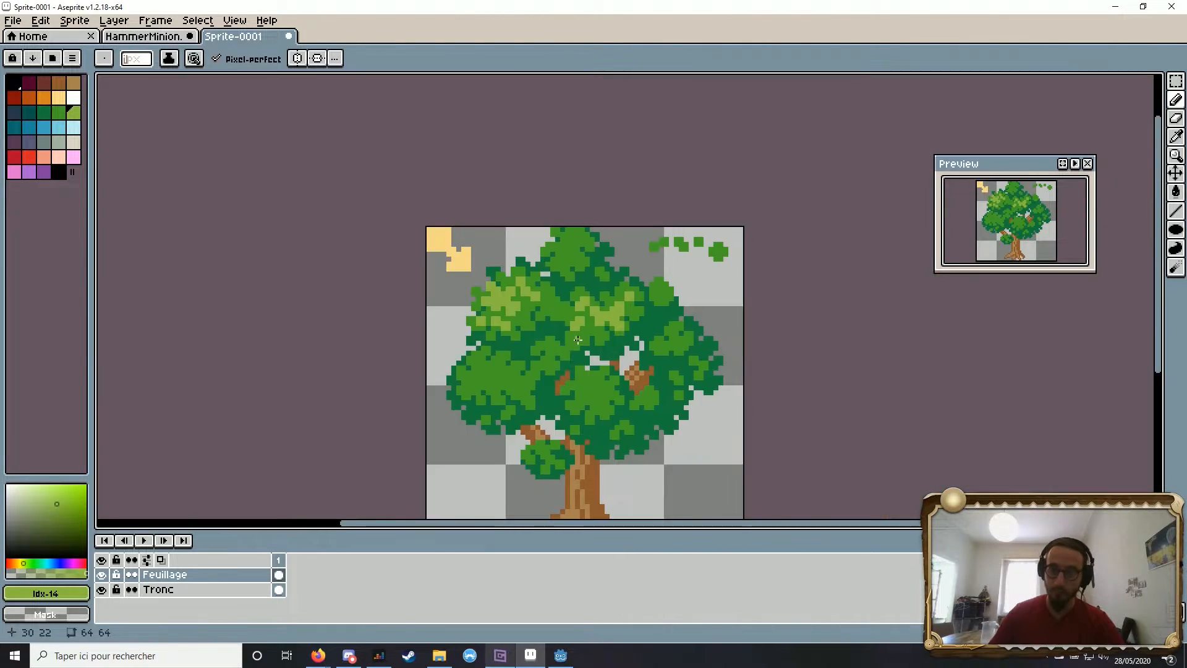
Step: Sample the yellow-green from the existing highlights and start a highlight on the lower-left foliage clump
{"action": "scroll", "coordinate": [625, 331], "scroll_direction": "up", "scroll_amount": 6}
{"action": "left_click", "coordinate": [544, 186], "text": "alt"}
{"action": "mouse_move", "coordinate": [552, 189]}
{"action": "left_mouse_down"}
{"action": "mouse_move", "coordinate": [622, 225]}
{"action": "mouse_move", "coordinate": [915, 193]}
{"action": "left_mouse_up"}
{"action": "scroll", "coordinate": [621, 225], "scroll_direction": "down", "scroll_amount": 4}
{"action": "left_click", "coordinate": [846, 206], "text": "alt"}
{"action": "scroll", "coordinate": [766, 264], "scroll_direction": "up", "scroll_amount": 3}
{"action": "mouse_move", "coordinate": [565, 264]}
{"action": "left_mouse_down"}
{"action": "mouse_move", "coordinate": [554, 294]}
{"action": "mouse_move", "coordinate": [602, 303]}
{"action": "left_mouse_up"}
{"action": "left_click", "coordinate": [564, 284]}
{"action": "scroll", "coordinate": [612, 306], "scroll_direction": "down", "scroll_amount": 2}
{"action": "scroll", "coordinate": [634, 316], "scroll_direction": "up", "scroll_amount": 2}
Step: Spread the lower-left clump's highlight across its upper half and add small leaf patches towards its right side
{"action": "left_click_drag", "start_coordinate": [700, 313], "coordinate": [682, 323]}
{"action": "left_click_drag", "start_coordinate": [602, 351], "coordinate": [623, 354]}
{"action": "mouse_move", "coordinate": [523, 314]}
{"action": "left_mouse_down"}
{"action": "mouse_move", "coordinate": [563, 311]}
{"action": "mouse_move", "coordinate": [560, 287]}
{"action": "mouse_move", "coordinate": [566, 305]}
{"action": "mouse_move", "coordinate": [604, 323]}
{"action": "mouse_move", "coordinate": [640, 316]}
{"action": "left_mouse_up"}
{"action": "scroll", "coordinate": [562, 308], "scroll_direction": "down", "scroll_amount": 3}
{"action": "scroll", "coordinate": [599, 287], "scroll_direction": "up", "scroll_amount": 2}
{"action": "mouse_move", "coordinate": [653, 360]}
{"action": "left_mouse_down"}
{"action": "mouse_move", "coordinate": [593, 347]}
{"action": "mouse_move", "coordinate": [747, 341]}
{"action": "left_mouse_up"}
{"action": "left_click_drag", "start_coordinate": [747, 343], "coordinate": [753, 358]}
{"action": "scroll", "coordinate": [713, 358], "scroll_direction": "down", "scroll_amount": 2}
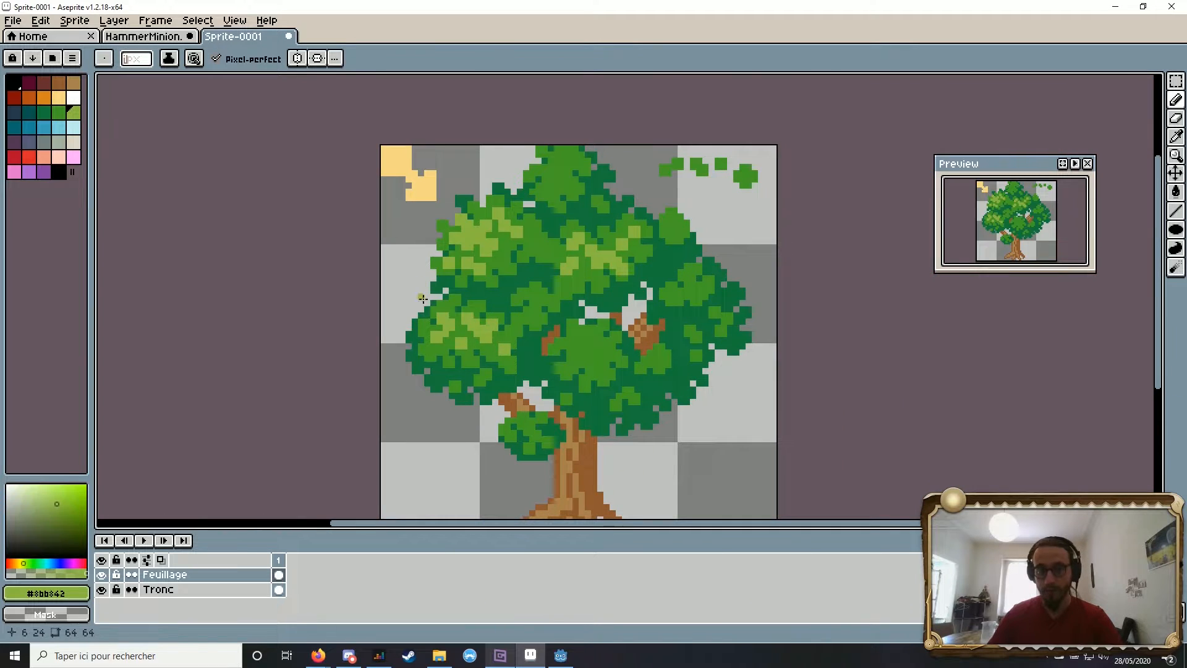
Step: Refine the yellow-green leaf shapes near the upper-left edge of the lower-left foliage clump
{"action": "scroll", "coordinate": [449, 344], "scroll_direction": "up", "scroll_amount": 7}
{"action": "left_click", "coordinate": [502, 204]}
{"action": "mouse_move", "coordinate": [541, 241]}
{"action": "left_mouse_down"}
{"action": "mouse_move", "coordinate": [504, 232]}
{"action": "mouse_move", "coordinate": [518, 292]}
{"action": "left_mouse_up"}
{"action": "left_click_drag", "start_coordinate": [465, 177], "coordinate": [492, 176]}
{"action": "scroll", "coordinate": [509, 185], "scroll_direction": "down", "scroll_amount": 5}
{"action": "key", "text": "space"}
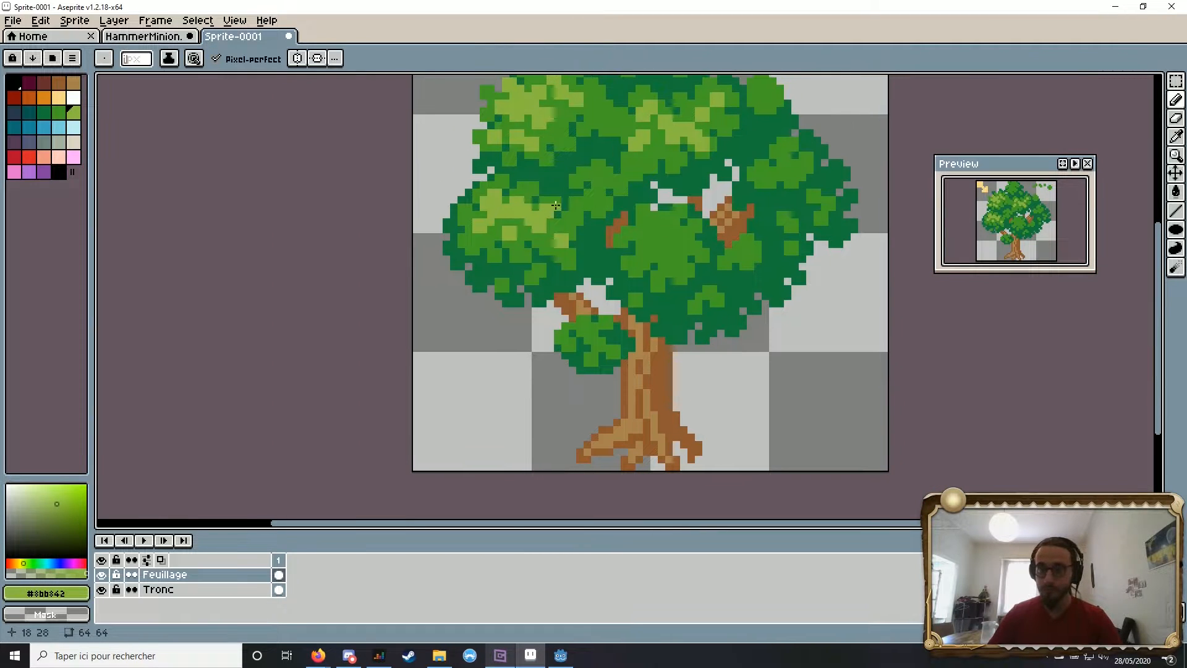
Step: Add a two-by-two-pixel yellow-green patch at the lower-left clump's right side, beside the exposed brown branch
{"action": "scroll", "coordinate": [563, 195], "scroll_direction": "up", "scroll_amount": 3}
{"action": "key", "text": "space"}
{"action": "left_click_drag", "start_coordinate": [501, 287], "coordinate": [421, 270]}
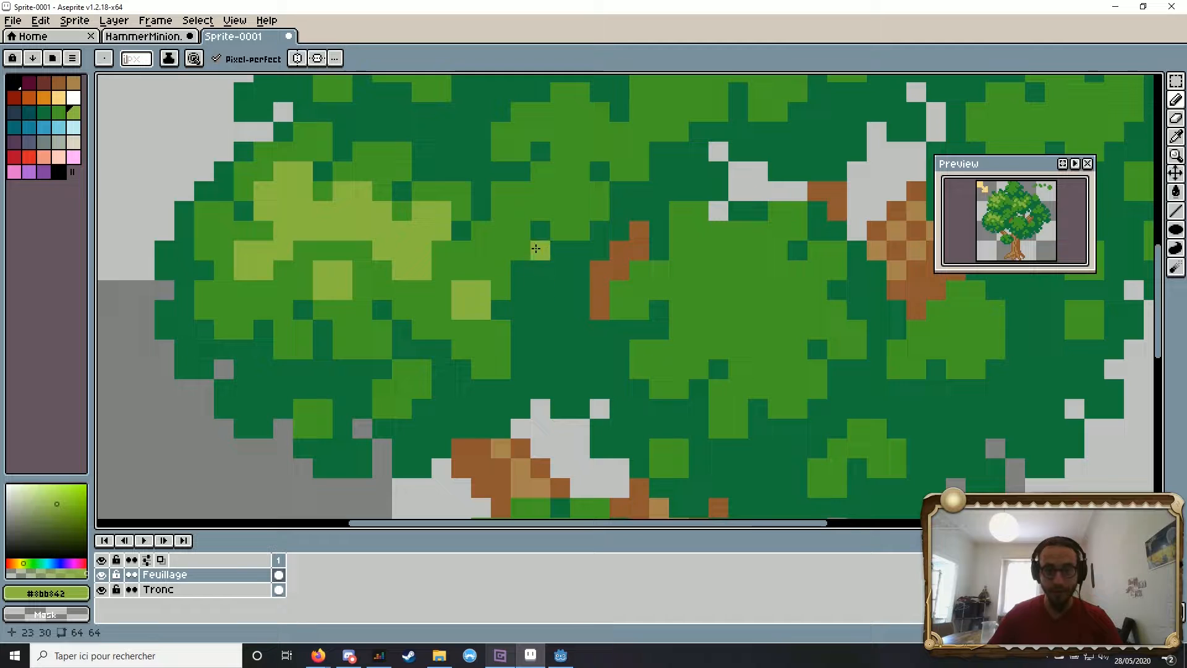
{"action": "key", "text": "space"}
{"action": "mouse_move", "coordinate": [559, 290]}
{"action": "left_mouse_down"}
{"action": "mouse_move", "coordinate": [542, 359]}
{"action": "mouse_move", "coordinate": [502, 349]}
{"action": "left_mouse_up"}
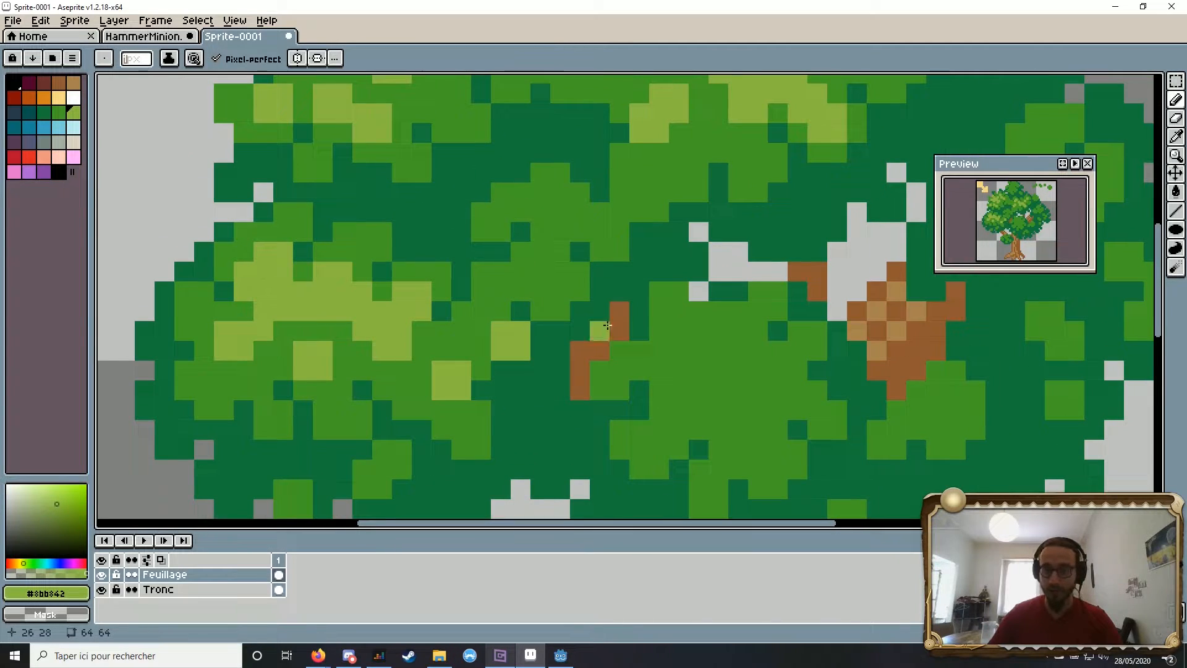
{"action": "scroll", "coordinate": [544, 230], "scroll_direction": "down", "scroll_amount": 4}
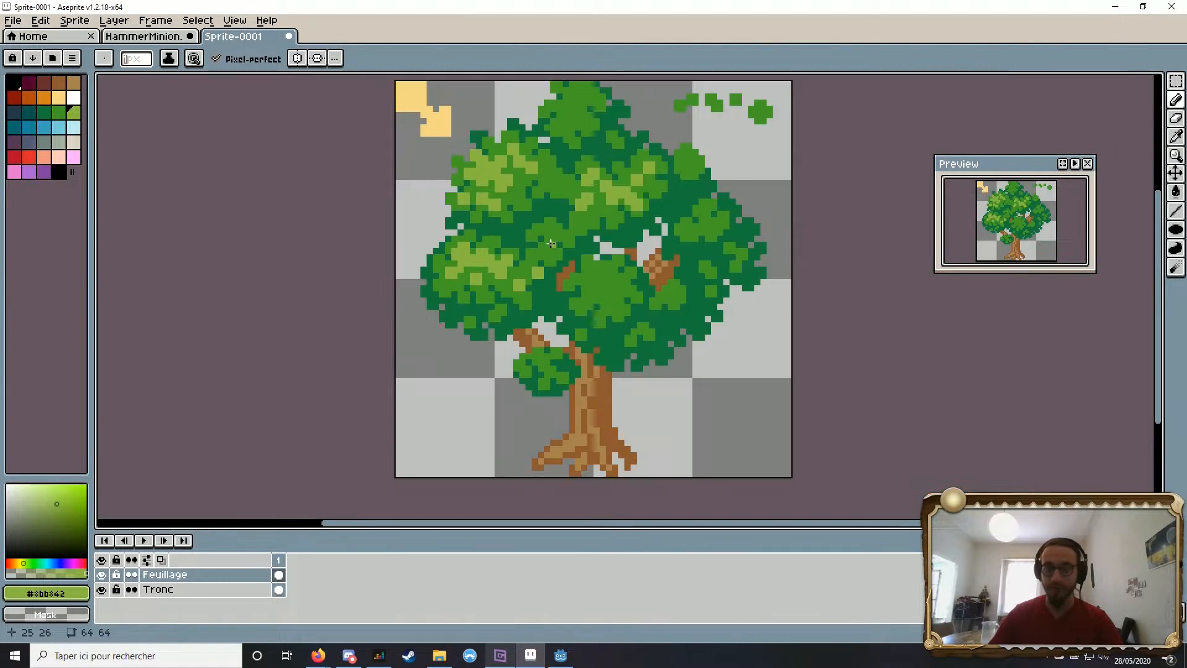
{"action": "scroll", "coordinate": [494, 162], "scroll_direction": "up", "scroll_amount": 2}
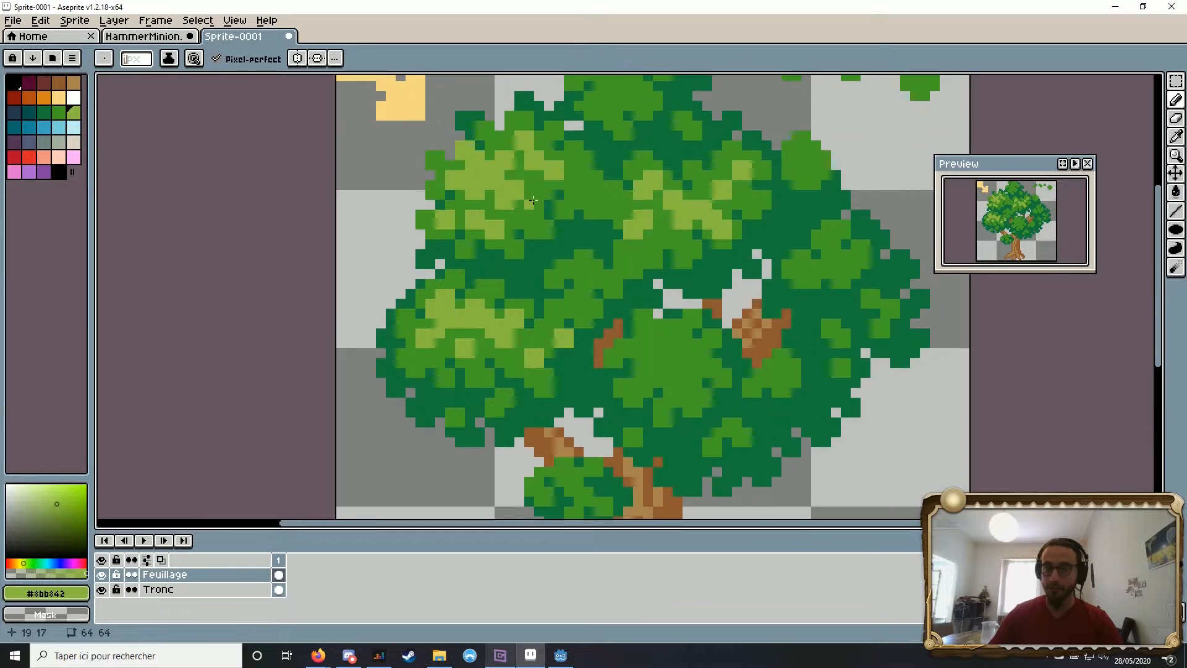
Step: Add a yellow-green highlight to the small clump above the exposed brown branch and extend the lower-left clump's highlight on its right side
{"action": "scroll", "coordinate": [529, 202], "scroll_direction": "up", "scroll_amount": 2}
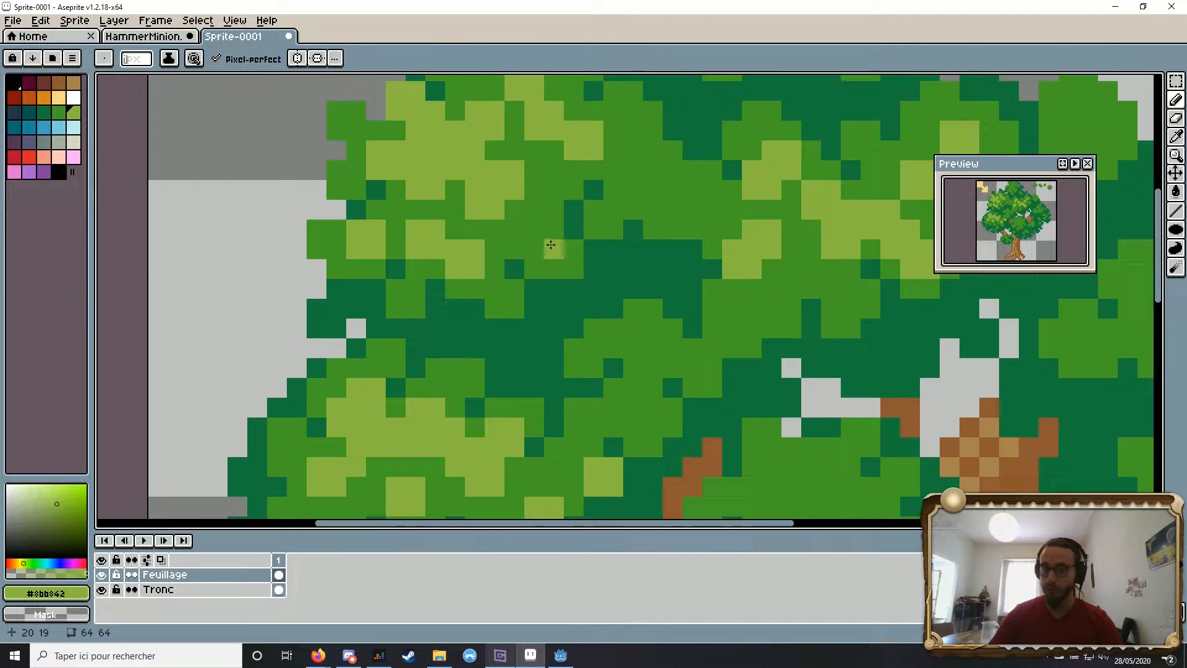
{"action": "key", "text": "space"}
{"action": "left_click_drag", "start_coordinate": [346, 199], "coordinate": [395, 295]}
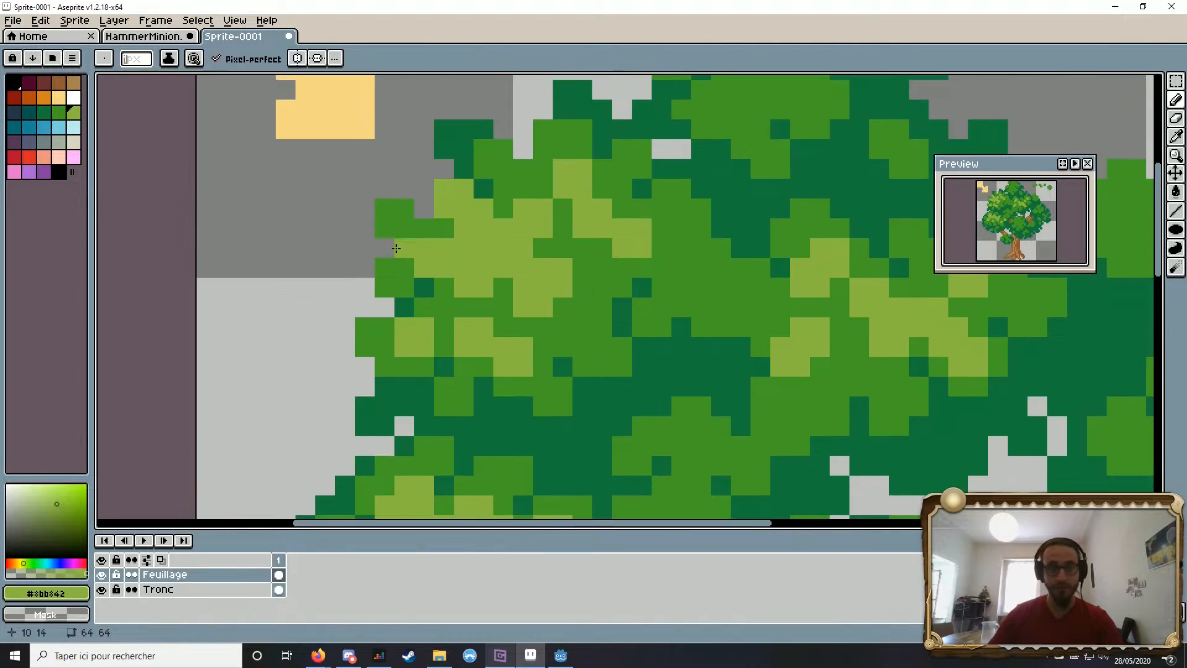
{"action": "key", "text": "space"}
{"action": "left_click_drag", "start_coordinate": [611, 396], "coordinate": [500, 113]}
{"action": "scroll", "coordinate": [500, 113], "scroll_direction": "down", "scroll_amount": 3}
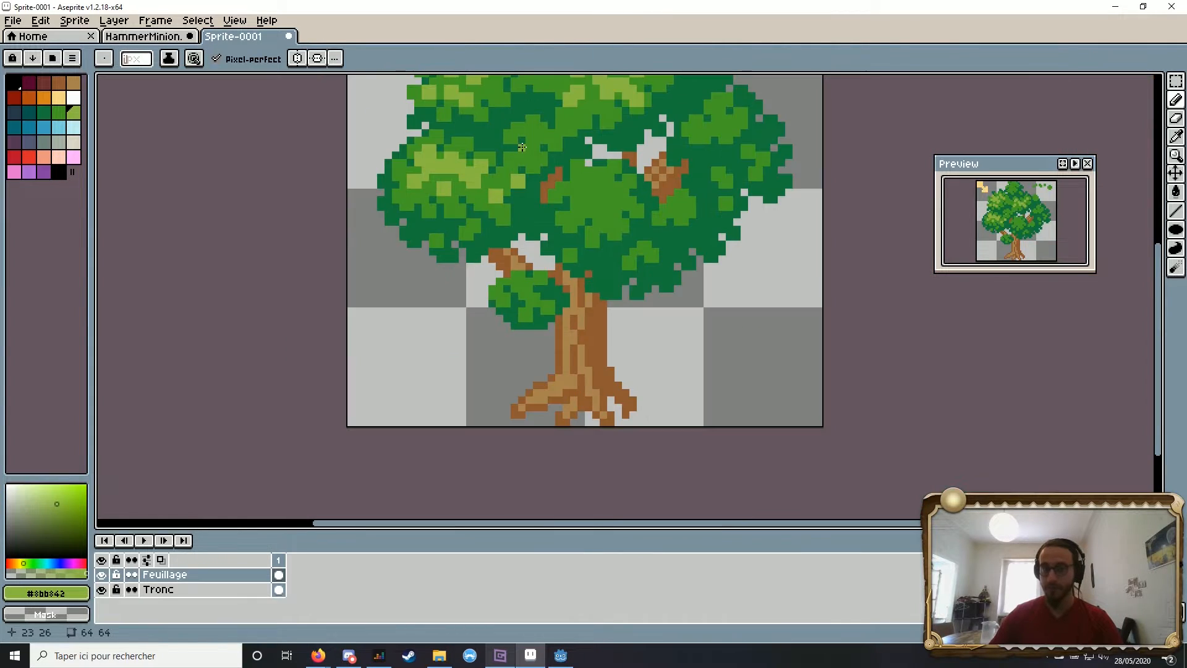
{"action": "scroll", "coordinate": [498, 191], "scroll_direction": "up", "scroll_amount": 6}
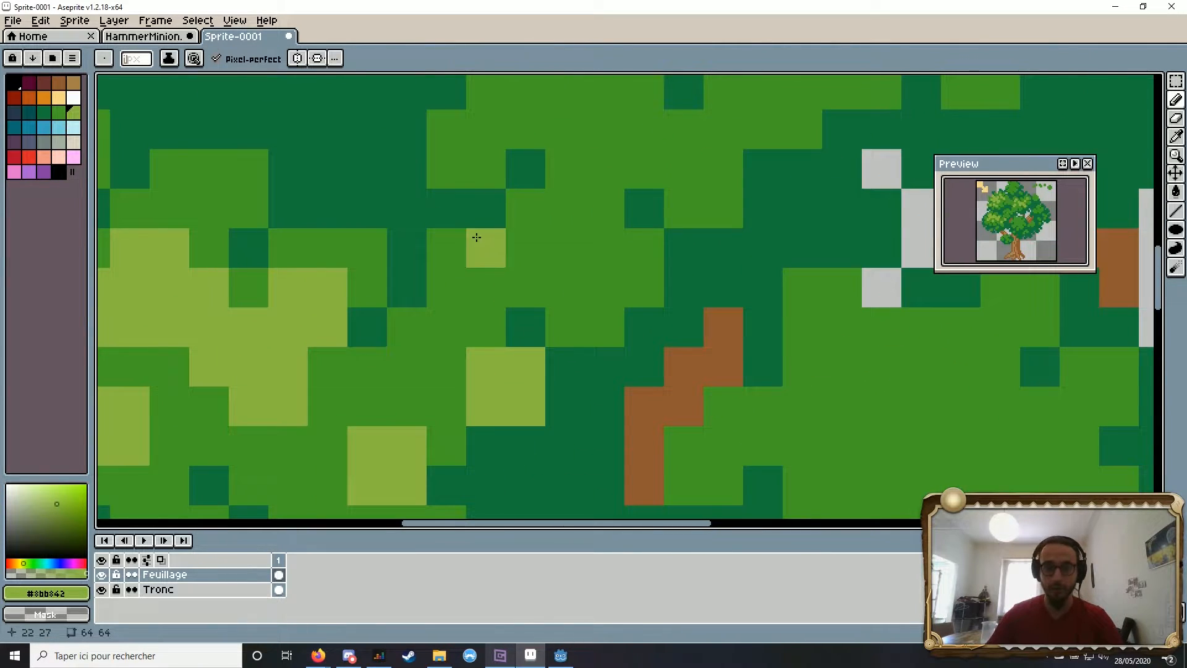
{"action": "scroll", "coordinate": [515, 232], "scroll_direction": "down", "scroll_amount": 3}
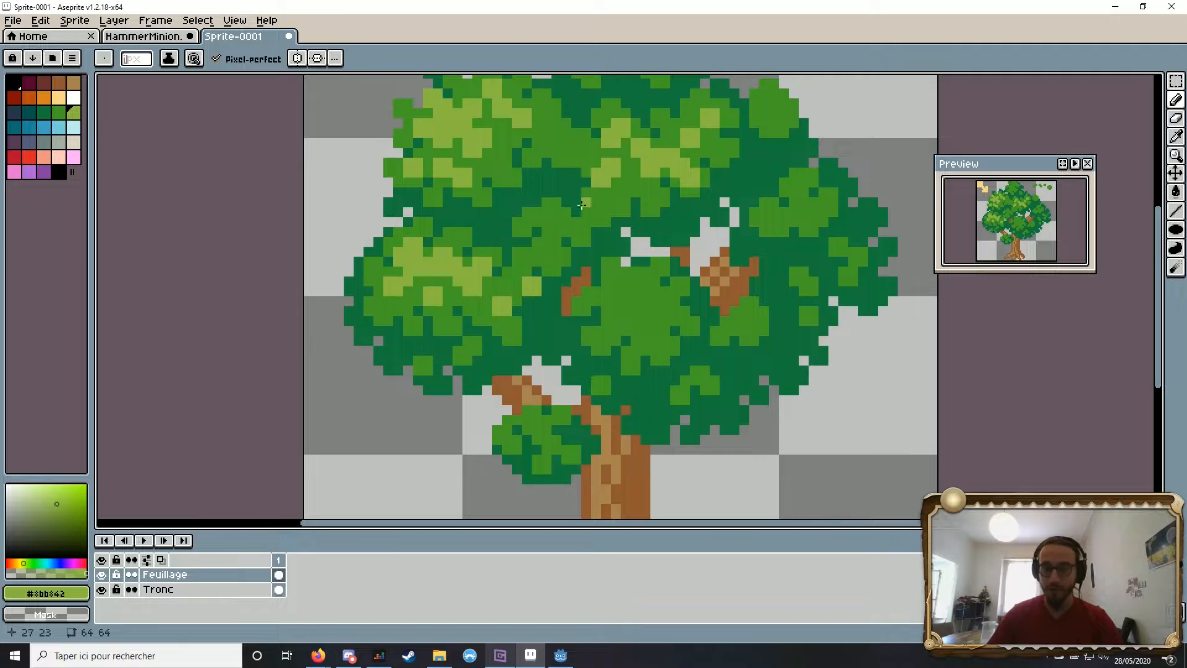
{"action": "scroll", "coordinate": [581, 205], "scroll_direction": "up", "scroll_amount": 3}
{"action": "mouse_move", "coordinate": [516, 251]}
{"action": "left_mouse_down"}
{"action": "mouse_move", "coordinate": [504, 252]}
{"action": "mouse_move", "coordinate": [541, 282]}
{"action": "mouse_move", "coordinate": [698, 213]}
{"action": "left_mouse_up"}
{"action": "mouse_move", "coordinate": [523, 362]}
{"action": "left_mouse_down"}
{"action": "mouse_move", "coordinate": [566, 299]}
{"action": "mouse_move", "coordinate": [409, 336]}
{"action": "left_mouse_up"}
Step: Paint separate yellow-green leaf highlights across the left, middle and lower parts of the central foliage clump
{"action": "scroll", "coordinate": [409, 336], "scroll_direction": "down", "scroll_amount": 2}
{"action": "scroll", "coordinate": [548, 339], "scroll_direction": "up", "scroll_amount": 1}
{"action": "mouse_move", "coordinate": [532, 334]}
{"action": "left_mouse_down"}
{"action": "mouse_move", "coordinate": [517, 363]}
{"action": "mouse_move", "coordinate": [545, 334]}
{"action": "mouse_move", "coordinate": [531, 392]}
{"action": "mouse_move", "coordinate": [502, 364]}
{"action": "left_mouse_up"}
{"action": "left_click_drag", "start_coordinate": [502, 363], "coordinate": [491, 367]}
{"action": "scroll", "coordinate": [136, 58], "scroll_direction": "up", "scroll_amount": 1}
{"action": "left_click_drag", "start_coordinate": [580, 366], "coordinate": [593, 380]}
{"action": "left_click", "coordinate": [565, 426]}
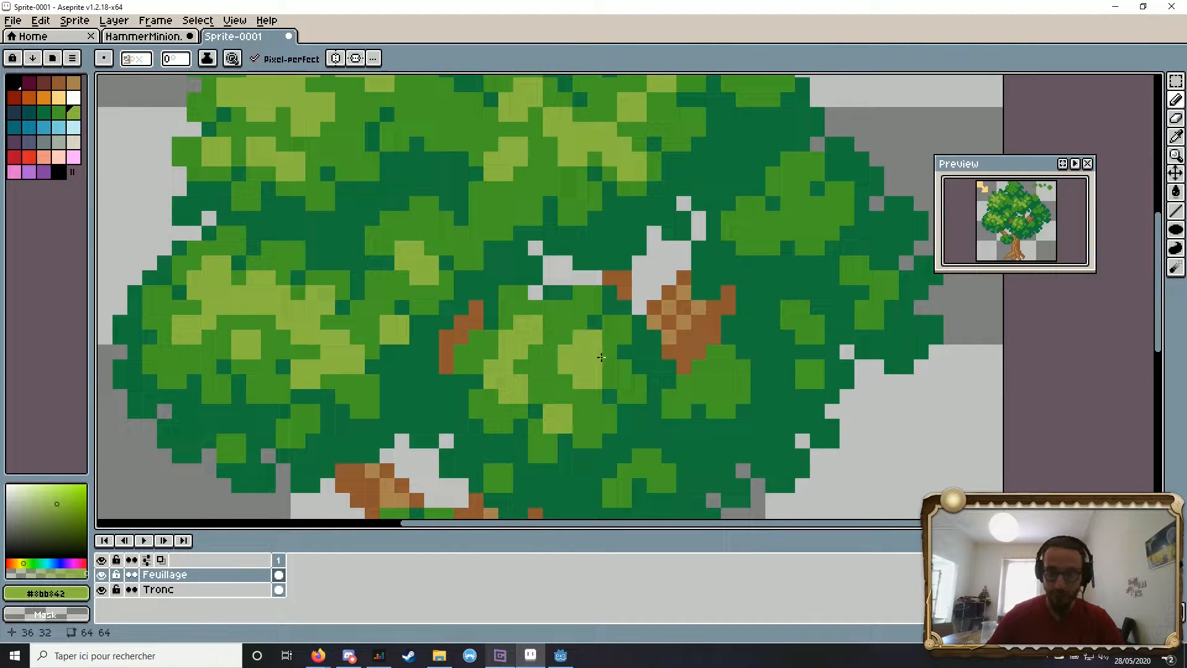
Step: Paint a broad yellow-green highlight over the treetop clump, with leaf patches reaching its upper-left and upper-right edges
{"action": "scroll", "coordinate": [756, 337], "scroll_direction": "down", "scroll_amount": 3}
{"action": "scroll", "coordinate": [660, 139], "scroll_direction": "up", "scroll_amount": 4}
{"action": "left_click", "coordinate": [623, 290]}
{"action": "mouse_move", "coordinate": [584, 230]}
{"action": "left_mouse_down"}
{"action": "mouse_move", "coordinate": [564, 251]}
{"action": "mouse_move", "coordinate": [583, 271]}
{"action": "left_mouse_up"}
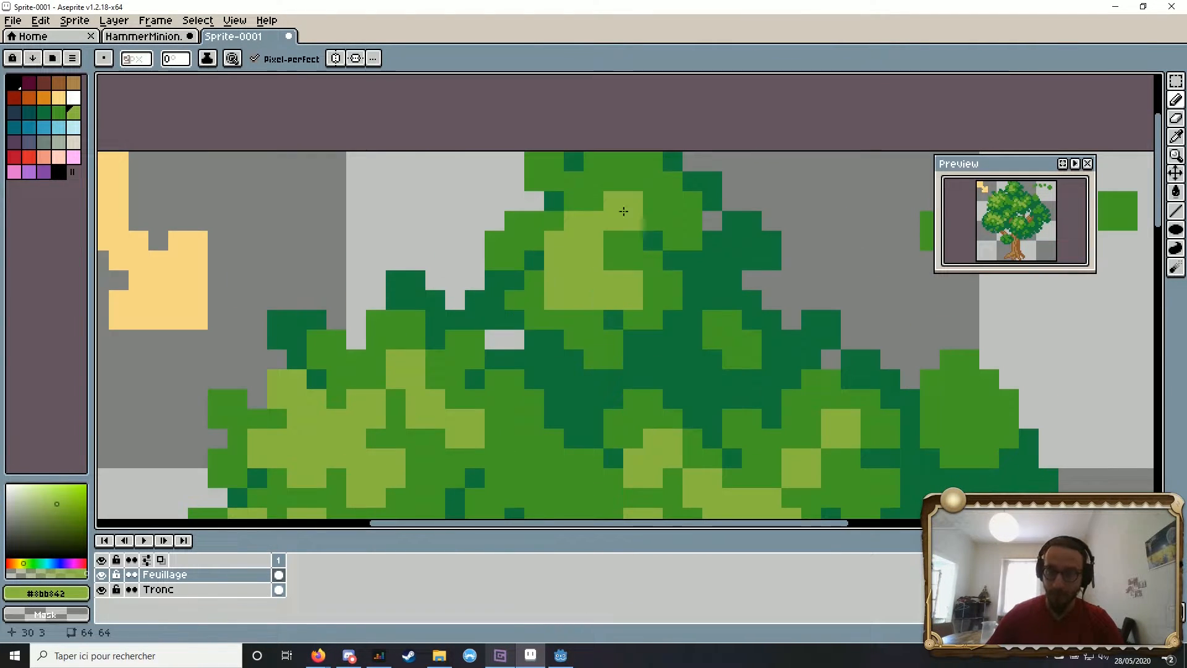
{"action": "left_click", "coordinate": [623, 212]}
{"action": "left_click_drag", "start_coordinate": [650, 192], "coordinate": [663, 211]}
{"action": "left_click", "coordinate": [564, 192]}
Step: Reduce the brush size and notch the lower edge of the treetop clump's highlight with mid green #459c28
{"action": "key", "text": "minus"}
{"action": "left_click", "coordinate": [59, 112]}
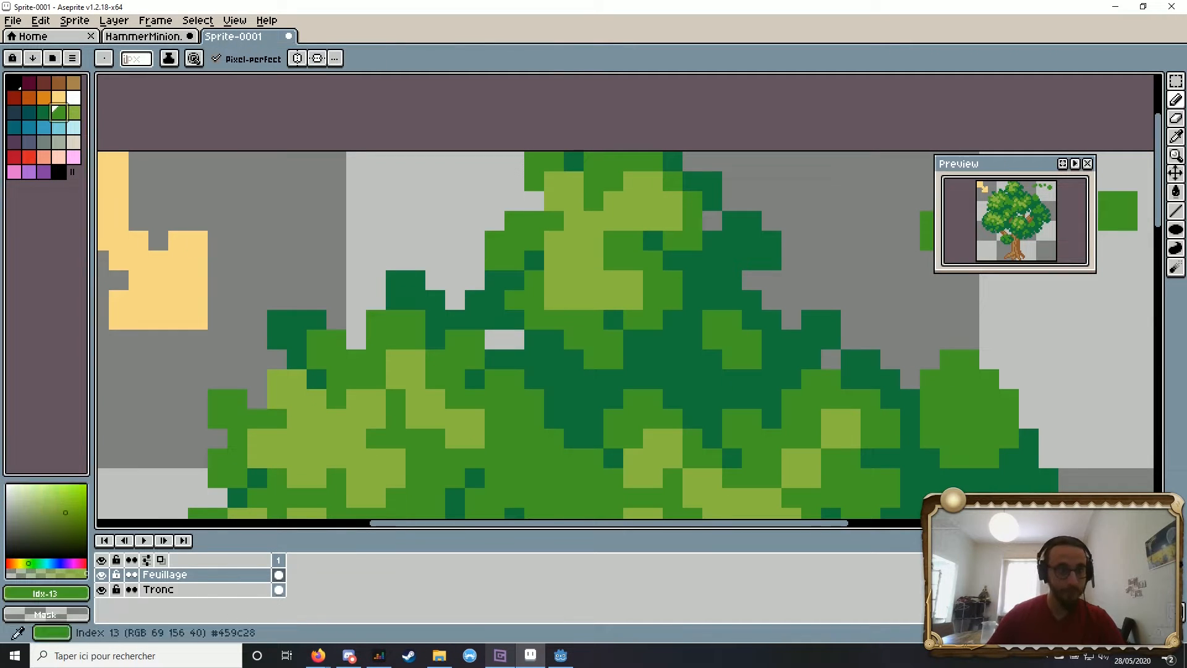
{"action": "scroll", "coordinate": [575, 291], "scroll_direction": "down", "scroll_amount": 2}
{"action": "scroll", "coordinate": [575, 291], "scroll_direction": "up", "scroll_amount": 3}
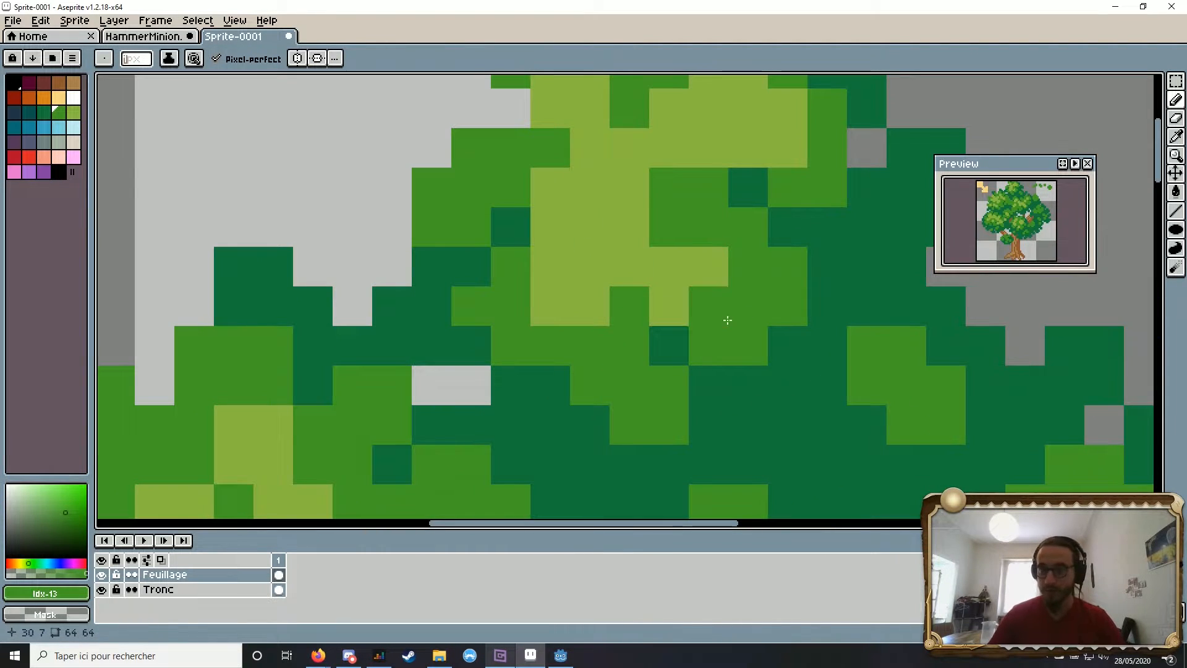
Step: Break up the highlight on the top leaf clump with light-green and mid-green pixels
{"action": "scroll", "coordinate": [598, 185], "scroll_direction": "down", "scroll_amount": 4}
{"action": "scroll", "coordinate": [590, 185], "scroll_direction": "up", "scroll_amount": 2}
{"action": "left_click", "coordinate": [585, 149]}
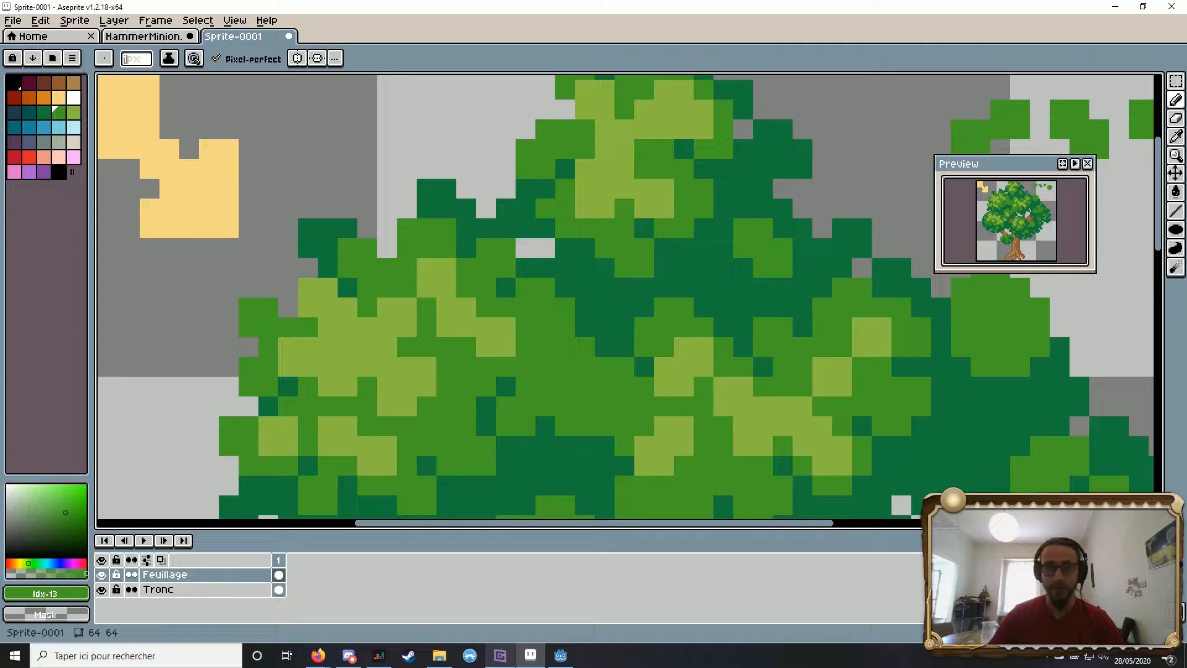
{"action": "left_click", "coordinate": [73, 113]}
{"action": "left_click_drag", "start_coordinate": [565, 149], "coordinate": [565, 169]}
{"action": "scroll", "coordinate": [565, 149], "scroll_direction": "down", "scroll_amount": 2}
{"action": "scroll", "coordinate": [597, 142], "scroll_direction": "up", "scroll_amount": 3}
{"action": "left_click", "coordinate": [59, 113]}
{"action": "left_click_drag", "start_coordinate": [509, 131], "coordinate": [528, 150]}
{"action": "scroll", "coordinate": [561, 127], "scroll_direction": "down", "scroll_amount": 1}
{"action": "key", "text": "space"}
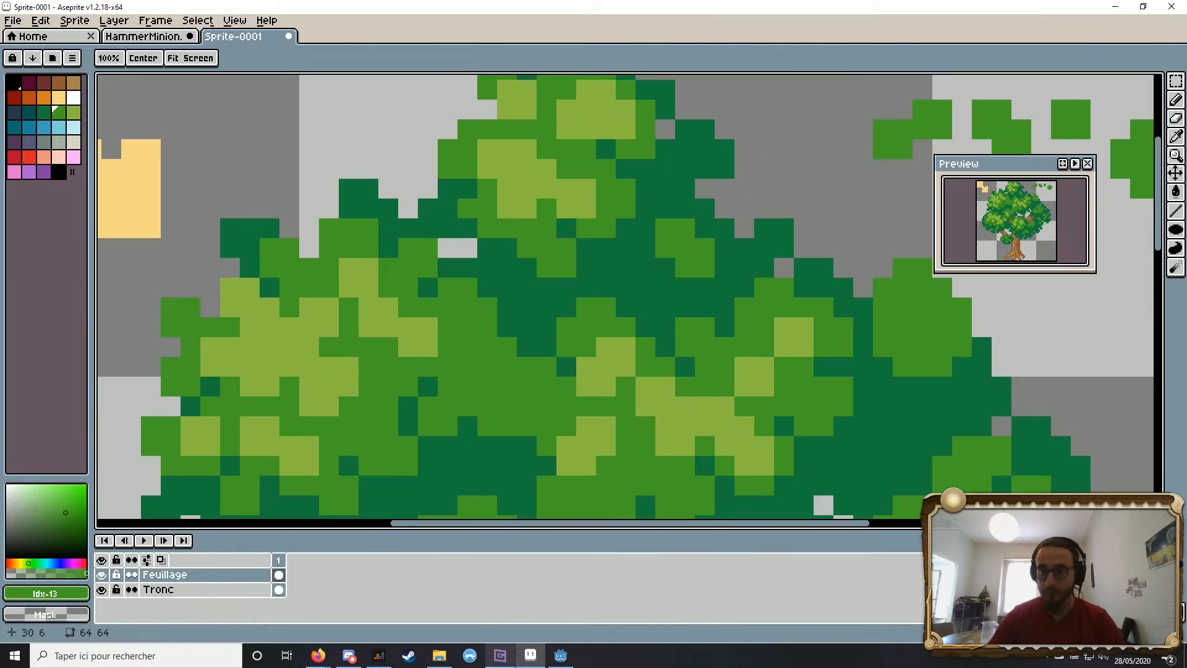
Step: Add a light-green highlight to the small round leaf clump on the tree's upper right edge
{"action": "scroll", "coordinate": [594, 198], "scroll_direction": "down", "scroll_amount": 3}
{"action": "scroll", "coordinate": [619, 248], "scroll_direction": "up", "scroll_amount": 3}
{"action": "scroll", "coordinate": [760, 192], "scroll_direction": "down", "scroll_amount": 4}
{"action": "scroll", "coordinate": [754, 226], "scroll_direction": "up", "scroll_amount": 4}
{"action": "left_click", "coordinate": [73, 113]}
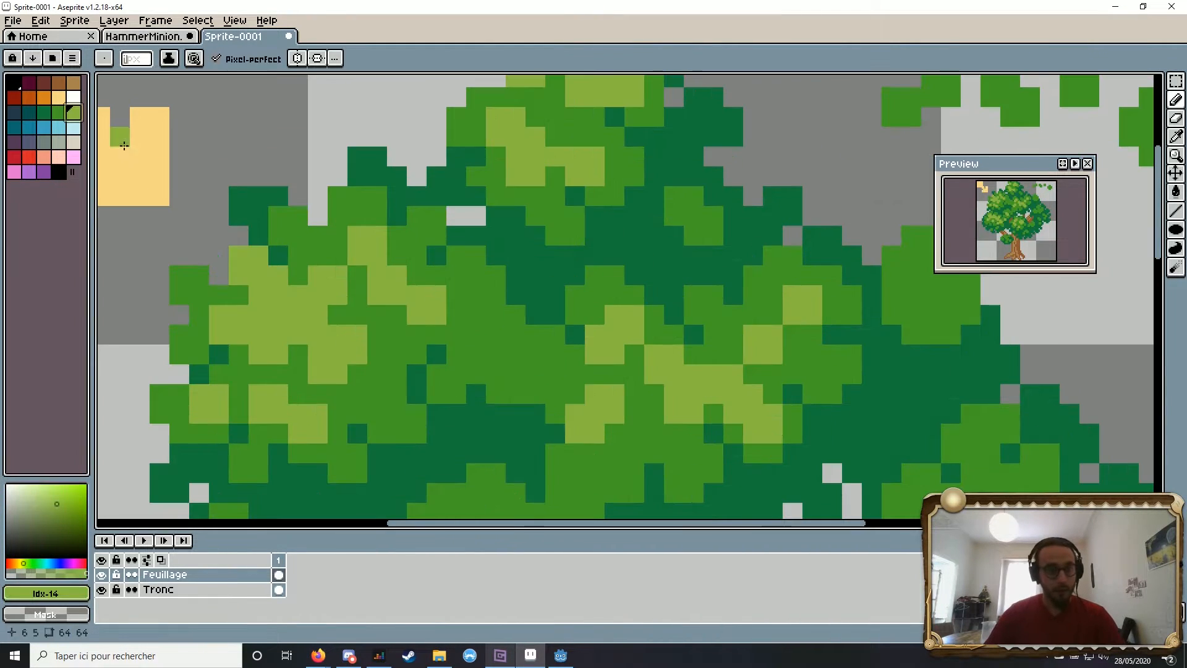
{"action": "left_click_drag", "start_coordinate": [535, 235], "coordinate": [408, 225]}
{"action": "scroll", "coordinate": [135, 59], "scroll_direction": "up", "scroll_amount": 1}
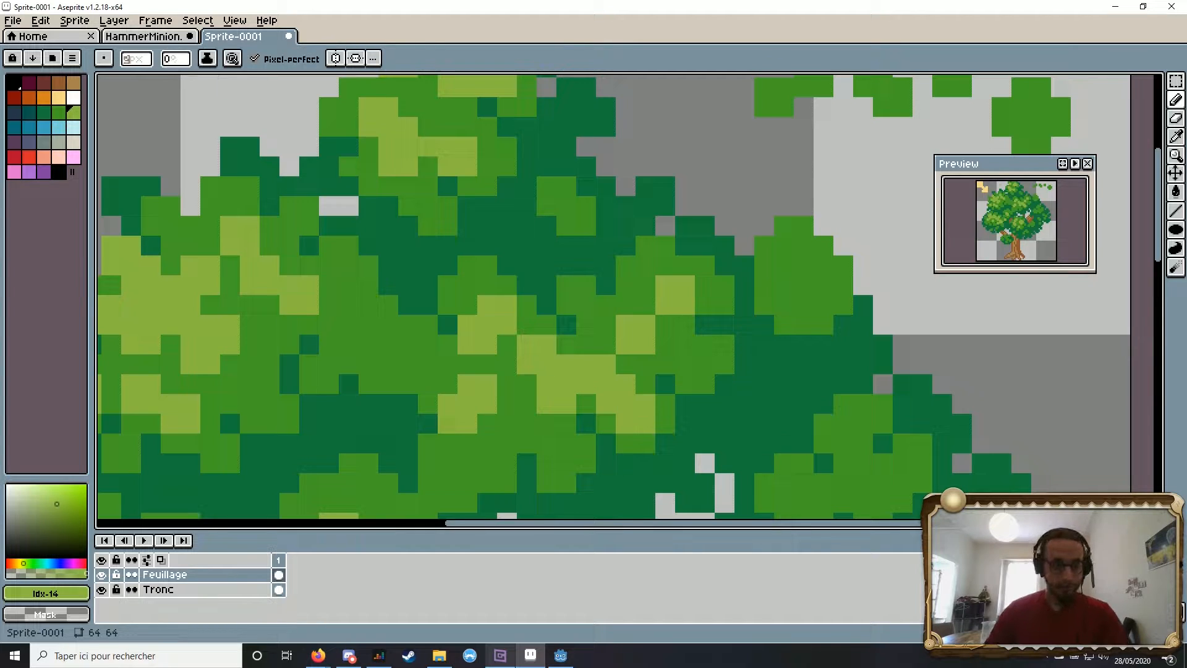
{"action": "left_click_drag", "start_coordinate": [803, 300], "coordinate": [812, 79]}
{"action": "left_click", "coordinate": [821, 284]}
Step: Paint light-green highlight patches on the large leaf clump at the right side of the tree
{"action": "scroll", "coordinate": [842, 311], "scroll_direction": "down", "scroll_amount": 4}
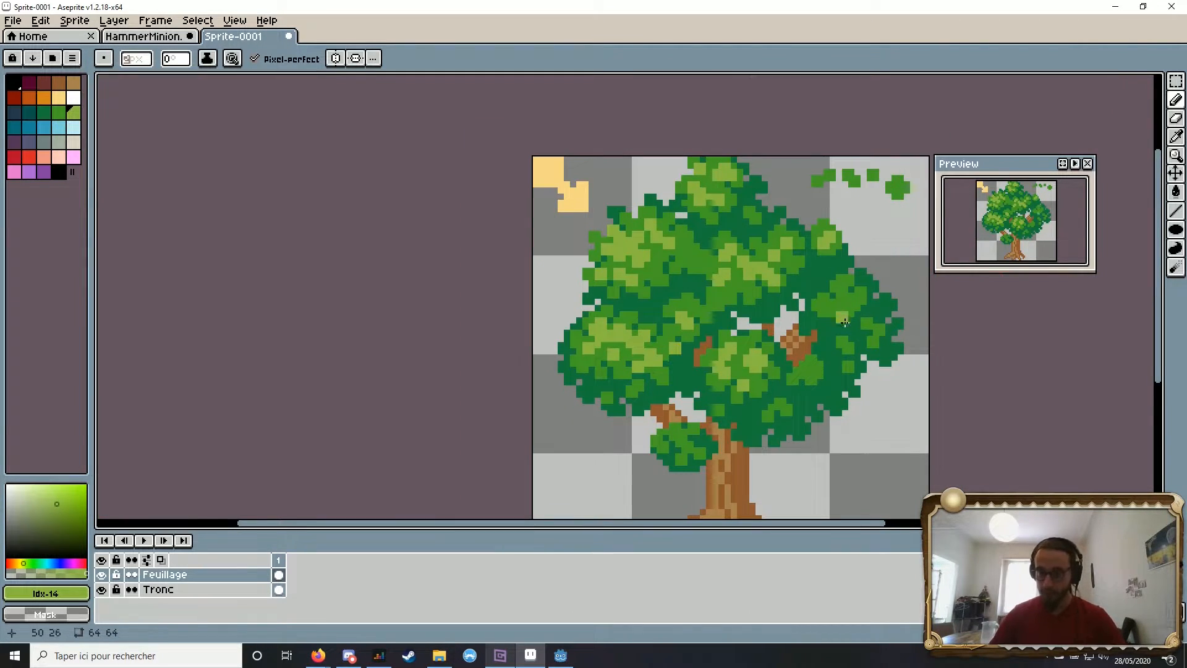
{"action": "scroll", "coordinate": [843, 362], "scroll_direction": "up", "scroll_amount": 5}
{"action": "left_click_drag", "start_coordinate": [764, 344], "coordinate": [591, 446]}
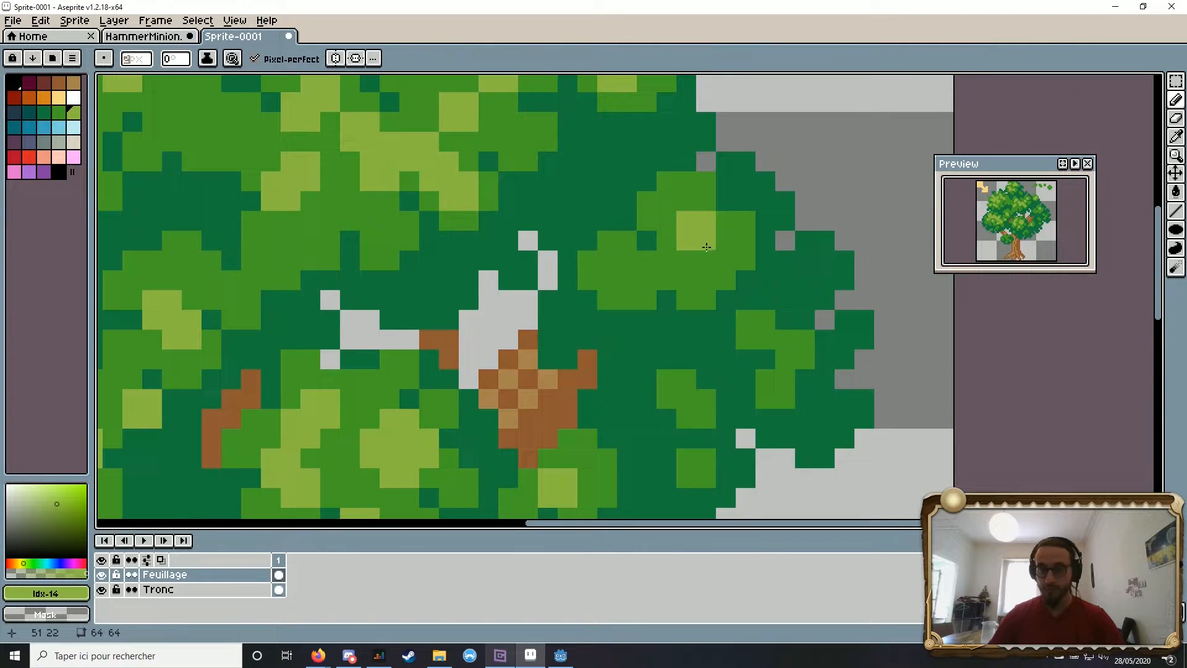
{"action": "left_click", "coordinate": [643, 241]}
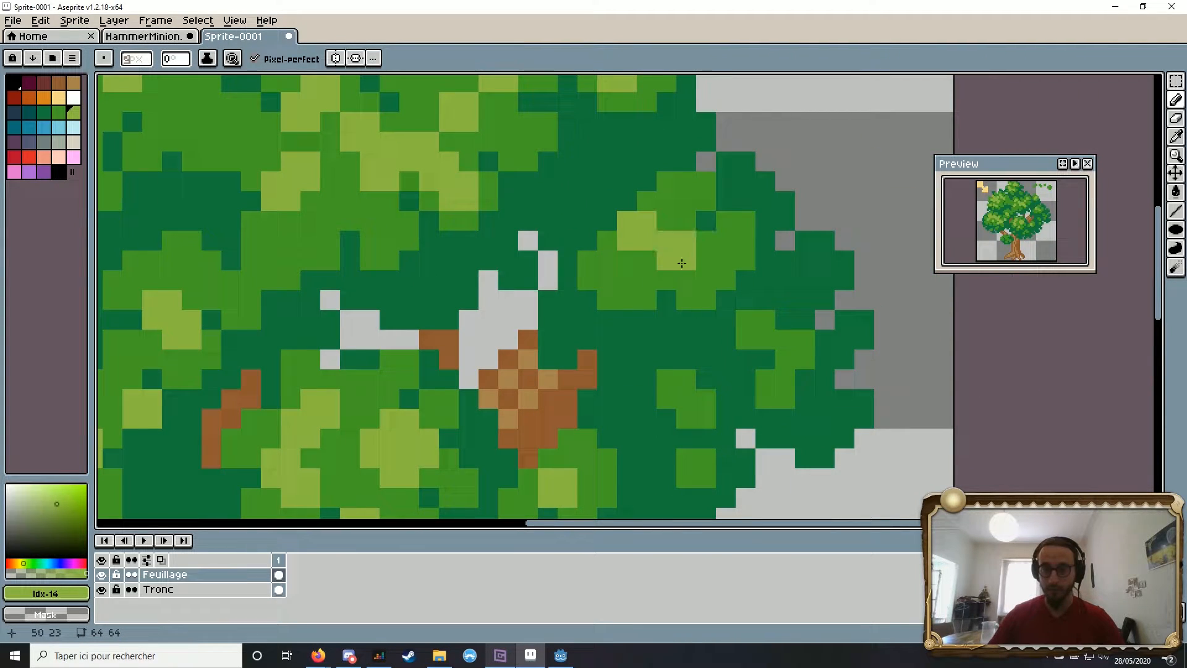
{"action": "left_click", "coordinate": [681, 265]}
{"action": "left_click_drag", "start_coordinate": [586, 299], "coordinate": [610, 321]}
Step: Dab light-green highlights on the lower-right foliage, the bottom leaves and the small clump beside the trunk
{"action": "scroll", "coordinate": [609, 320], "scroll_direction": "down", "scroll_amount": 4}
{"action": "scroll", "coordinate": [495, 442], "scroll_direction": "up", "scroll_amount": 2}
{"action": "left_click", "coordinate": [738, 270]}
{"action": "scroll", "coordinate": [680, 347], "scroll_direction": "down", "scroll_amount": 2}
{"action": "scroll", "coordinate": [584, 380], "scroll_direction": "up", "scroll_amount": 3}
{"action": "left_click", "coordinate": [550, 347]}
{"action": "mouse_move", "coordinate": [583, 373]}
{"action": "left_mouse_down"}
{"action": "mouse_move", "coordinate": [567, 358]}
{"action": "mouse_move", "coordinate": [432, 416]}
{"action": "left_mouse_up"}
{"action": "left_click", "coordinate": [628, 373]}
Step: Extend the light-green highlights across the upper-middle and upper-left leaf clumps
{"action": "scroll", "coordinate": [433, 415], "scroll_direction": "down", "scroll_amount": 3}
{"action": "scroll", "coordinate": [525, 267], "scroll_direction": "up", "scroll_amount": 4}
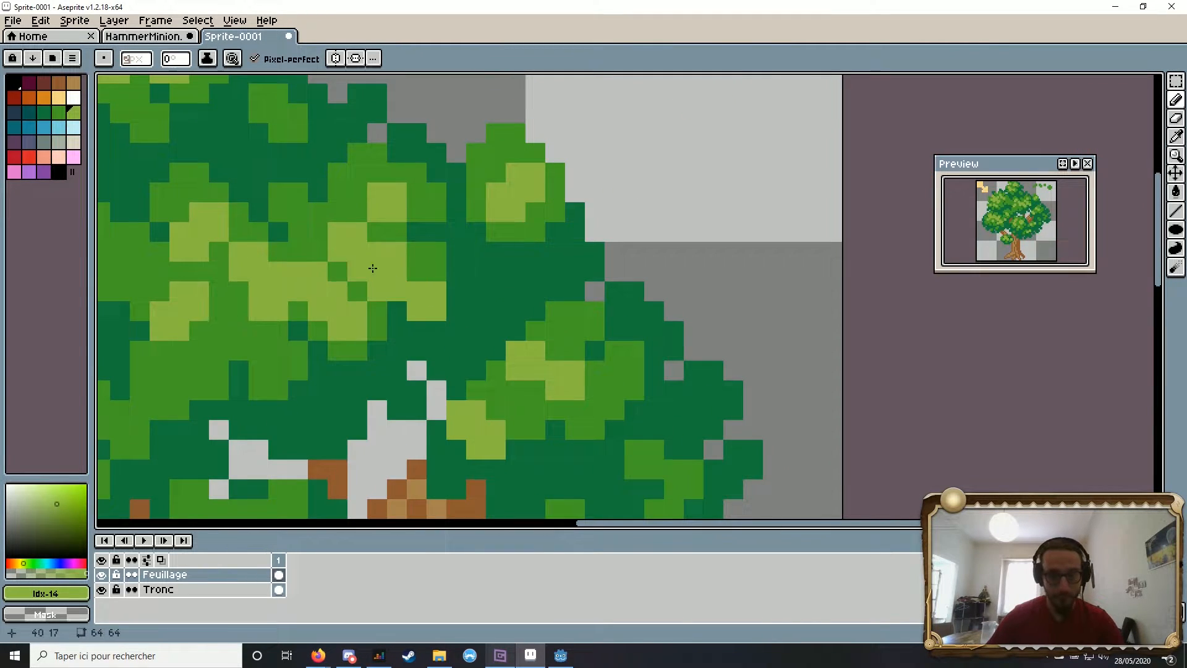
{"action": "scroll", "coordinate": [359, 272], "scroll_direction": "down", "scroll_amount": 4}
{"action": "scroll", "coordinate": [540, 268], "scroll_direction": "up", "scroll_amount": 4}
{"action": "scroll", "coordinate": [569, 284], "scroll_direction": "down", "scroll_amount": 1}
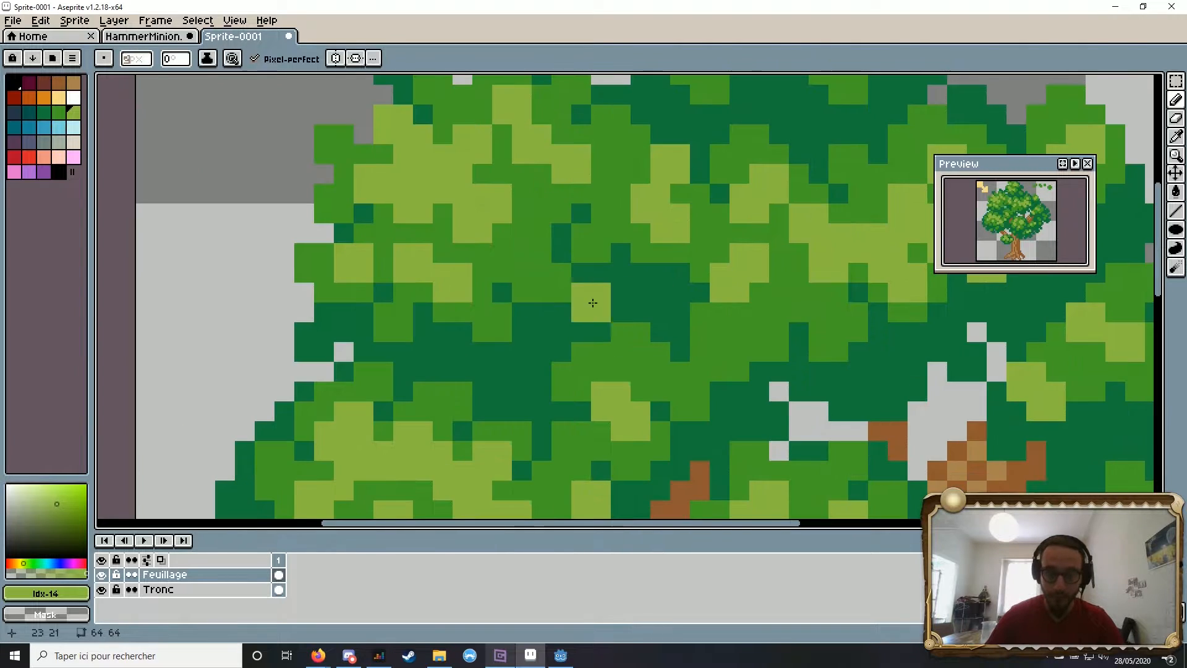
{"action": "scroll", "coordinate": [619, 254], "scroll_direction": "down", "scroll_amount": 3}
{"action": "left_click_drag", "start_coordinate": [859, 402], "coordinate": [800, 393]}
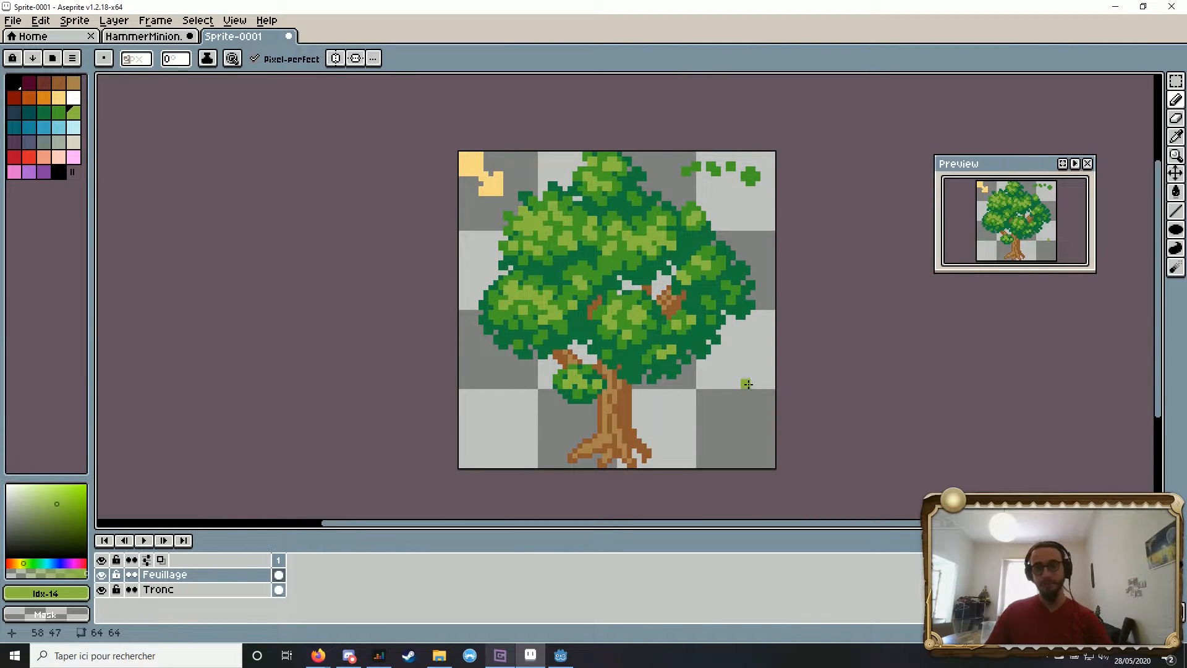
Step: Add a light-green highlight near the top of the right-hand leaf clump
{"action": "scroll", "coordinate": [684, 199], "scroll_direction": "up", "scroll_amount": 6}
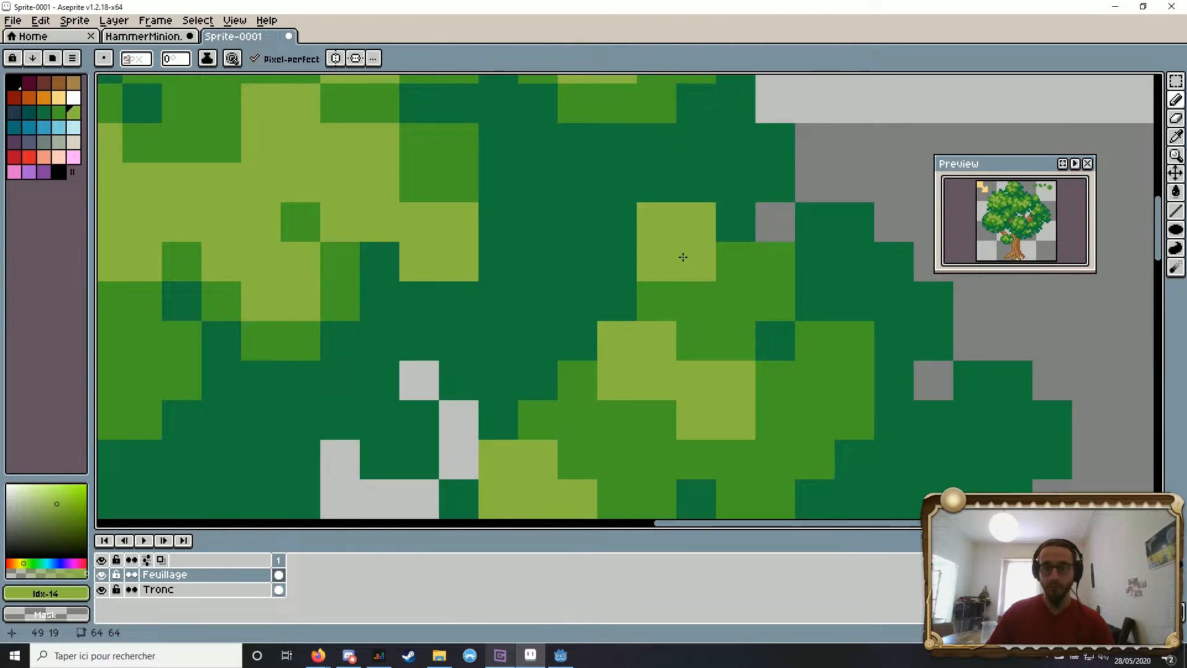
{"action": "scroll", "coordinate": [717, 300], "scroll_direction": "down", "scroll_amount": 3}
{"action": "scroll", "coordinate": [736, 294], "scroll_direction": "up", "scroll_amount": 1}
{"action": "scroll", "coordinate": [753, 286], "scroll_direction": "down", "scroll_amount": 1}
{"action": "scroll", "coordinate": [753, 286], "scroll_direction": "up", "scroll_amount": 1}
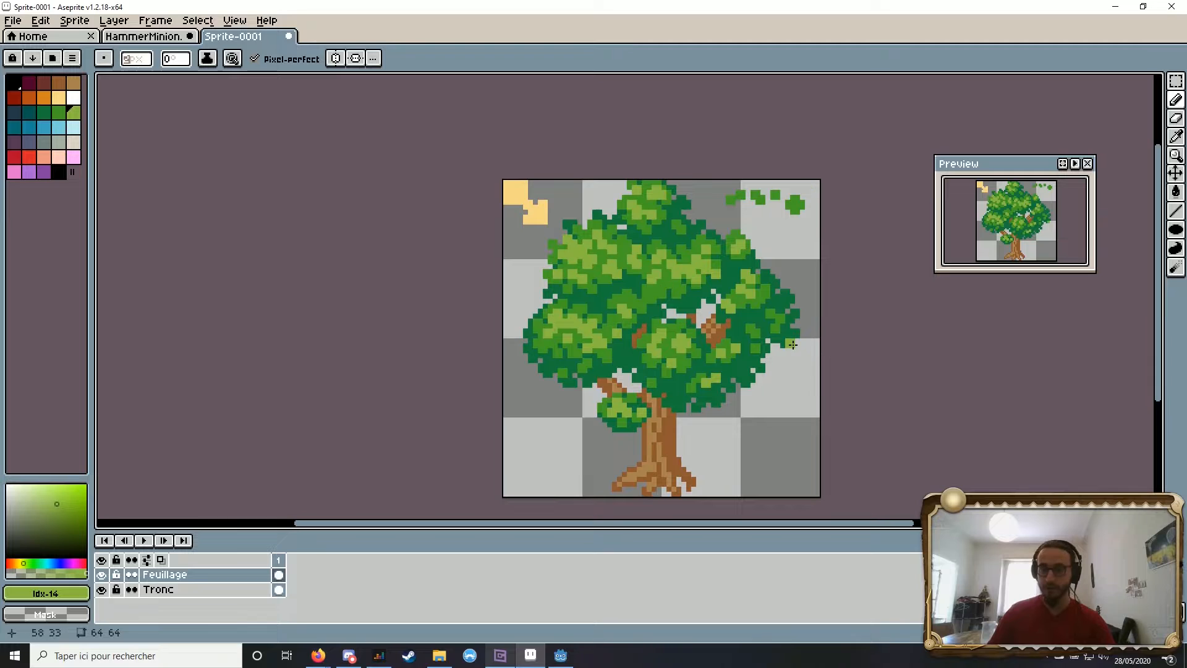
Step: Examine how the light-green highlights are spread over the whole tree, both close up and from afar
{"action": "key", "text": "space"}
{"action": "mouse_move", "coordinate": [708, 400]}
{"action": "left_mouse_down"}
{"action": "mouse_move", "coordinate": [743, 364]}
{"action": "mouse_move", "coordinate": [707, 368]}
{"action": "left_mouse_up"}
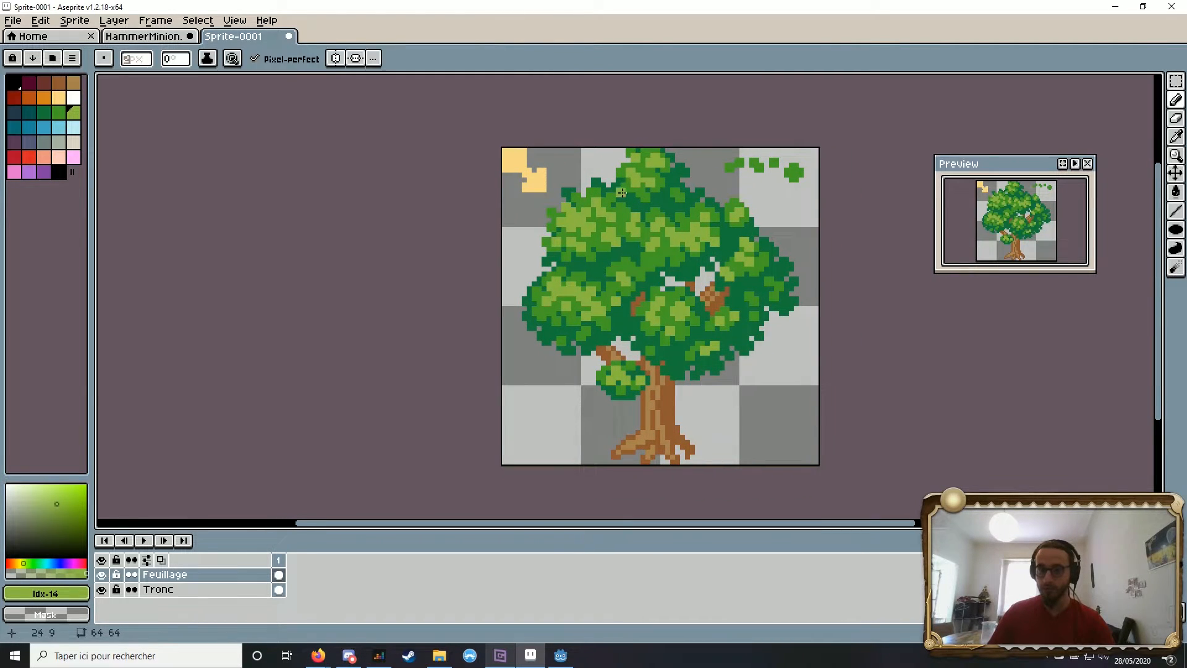
{"action": "scroll", "coordinate": [705, 326], "scroll_direction": "up", "scroll_amount": 6}
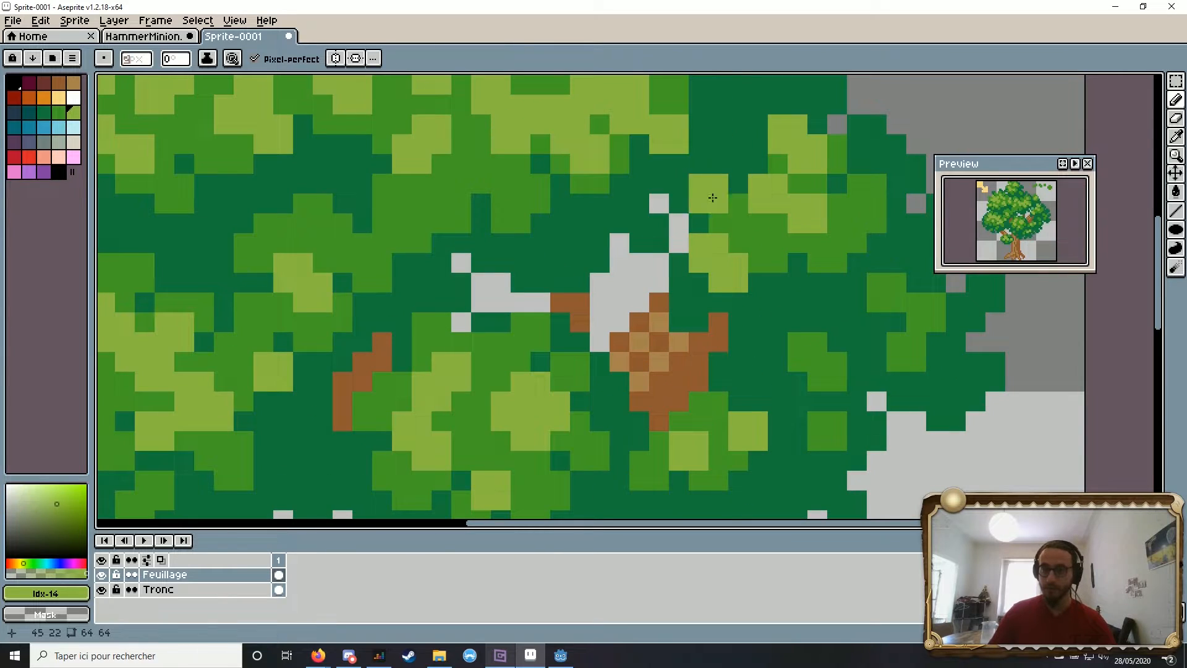
{"action": "scroll", "coordinate": [654, 216], "scroll_direction": "down", "scroll_amount": 6}
{"action": "key", "text": "space"}
{"action": "left_click_drag", "start_coordinate": [670, 217], "coordinate": [735, 248]}
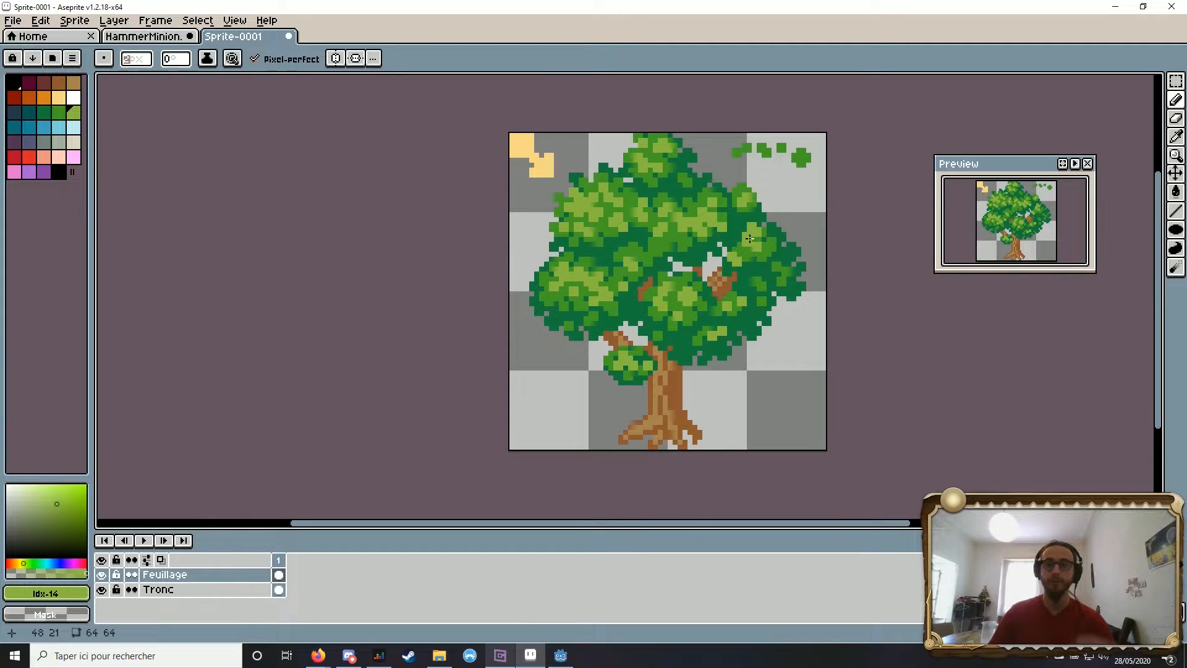
{"action": "scroll", "coordinate": [736, 235], "scroll_direction": "up", "scroll_amount": 1}
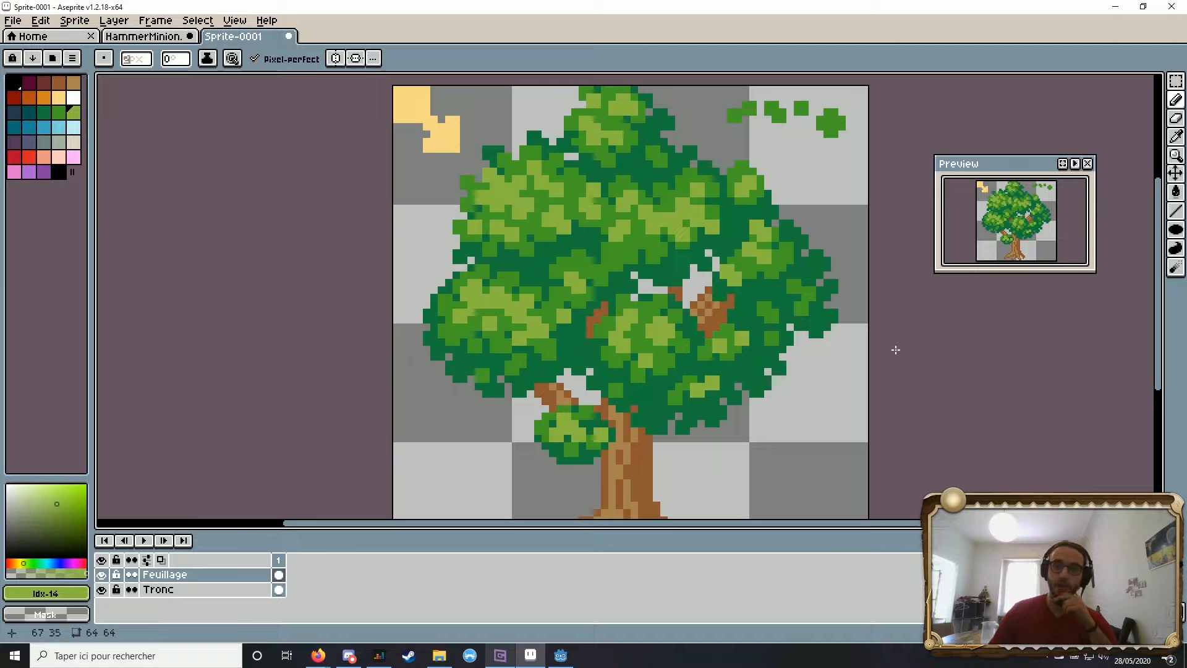
{"action": "scroll", "coordinate": [697, 418], "scroll_direction": "down", "scroll_amount": 1}
{"action": "scroll", "coordinate": [676, 472], "scroll_direction": "up", "scroll_amount": 2}
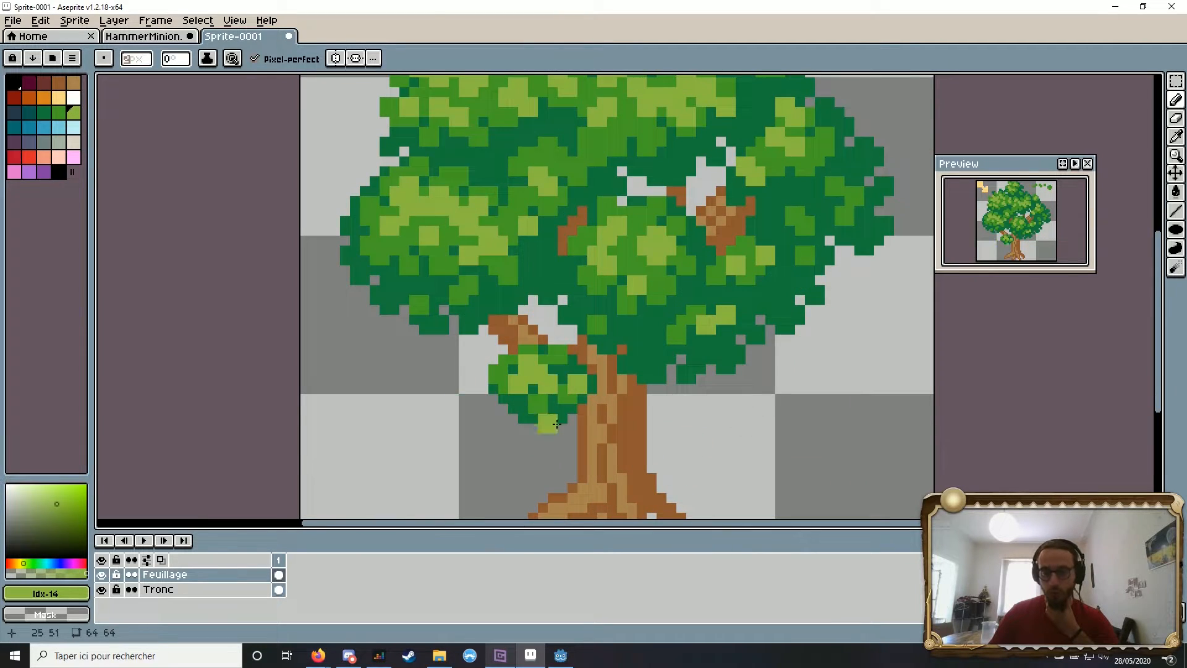
{"action": "scroll", "coordinate": [600, 200], "scroll_direction": "down", "scroll_amount": 2}
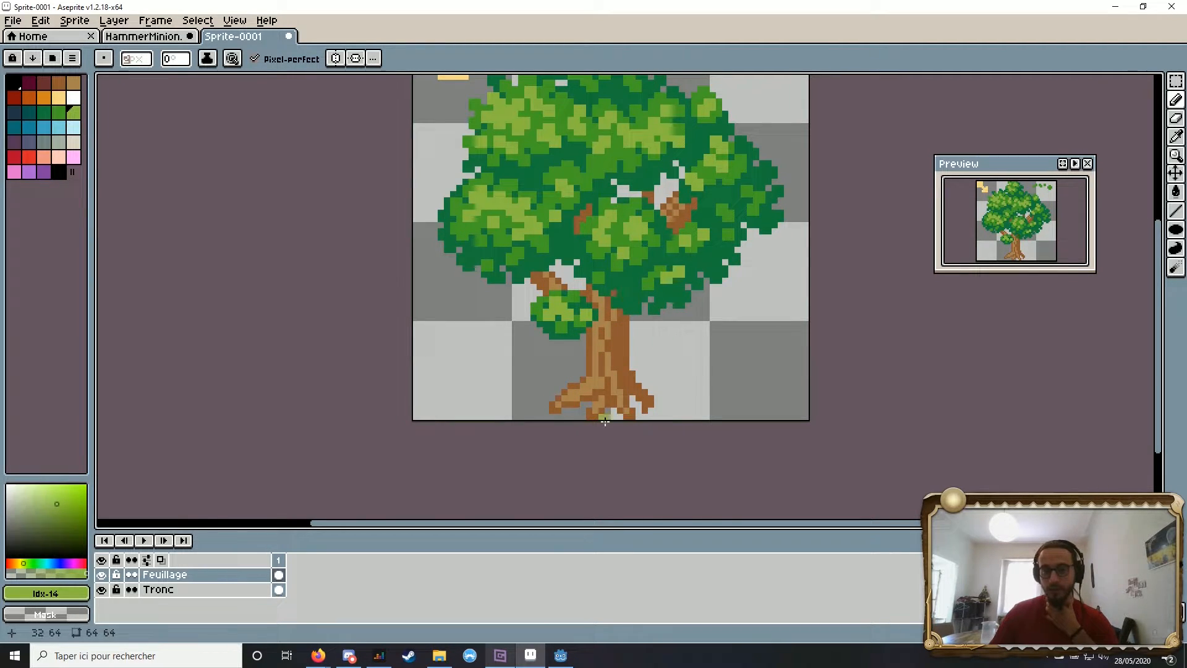
{"action": "left_click_drag", "start_coordinate": [707, 239], "coordinate": [707, 269]}
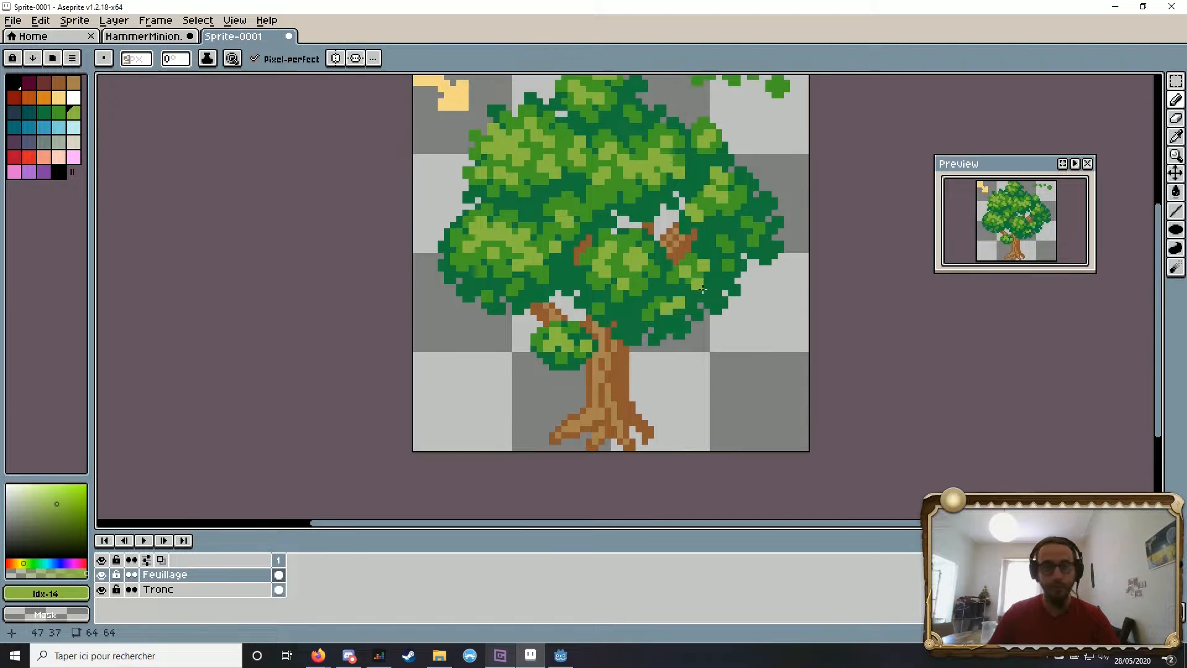
Step: Paint a dark-teal (Idx-11) shadow in the gap between the upper-left and lower-left leaf clumps
{"action": "left_click", "coordinate": [44, 113]}
{"action": "left_click", "coordinate": [29, 113]}
{"action": "scroll", "coordinate": [571, 132], "scroll_direction": "down", "scroll_amount": 2}
{"action": "mouse_move", "coordinate": [547, 151]}
{"action": "left_mouse_down"}
{"action": "mouse_move", "coordinate": [587, 180]}
{"action": "mouse_move", "coordinate": [566, 213]}
{"action": "left_mouse_up"}
{"action": "scroll", "coordinate": [587, 180], "scroll_direction": "up", "scroll_amount": 3}
{"action": "scroll", "coordinate": [136, 58], "scroll_direction": "down", "scroll_amount": 1}
{"action": "scroll", "coordinate": [566, 214], "scroll_direction": "up", "scroll_amount": 2}
{"action": "scroll", "coordinate": [581, 259], "scroll_direction": "down", "scroll_amount": 1}
{"action": "scroll", "coordinate": [577, 258], "scroll_direction": "up", "scroll_amount": 2}
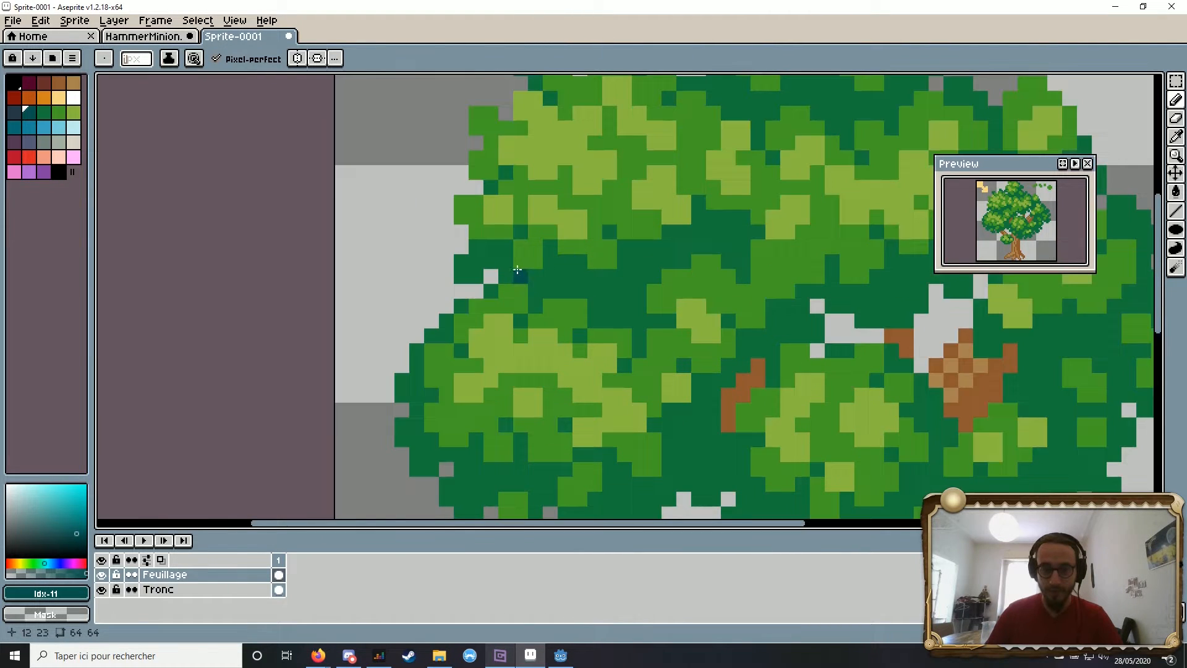
{"action": "mouse_move", "coordinate": [512, 272]}
{"action": "left_mouse_down"}
{"action": "mouse_move", "coordinate": [551, 288]}
{"action": "mouse_move", "coordinate": [574, 287]}
{"action": "mouse_move", "coordinate": [547, 278]}
{"action": "mouse_move", "coordinate": [584, 277]}
{"action": "left_mouse_up"}
{"action": "scroll", "coordinate": [427, 293], "scroll_direction": "down", "scroll_amount": 2}
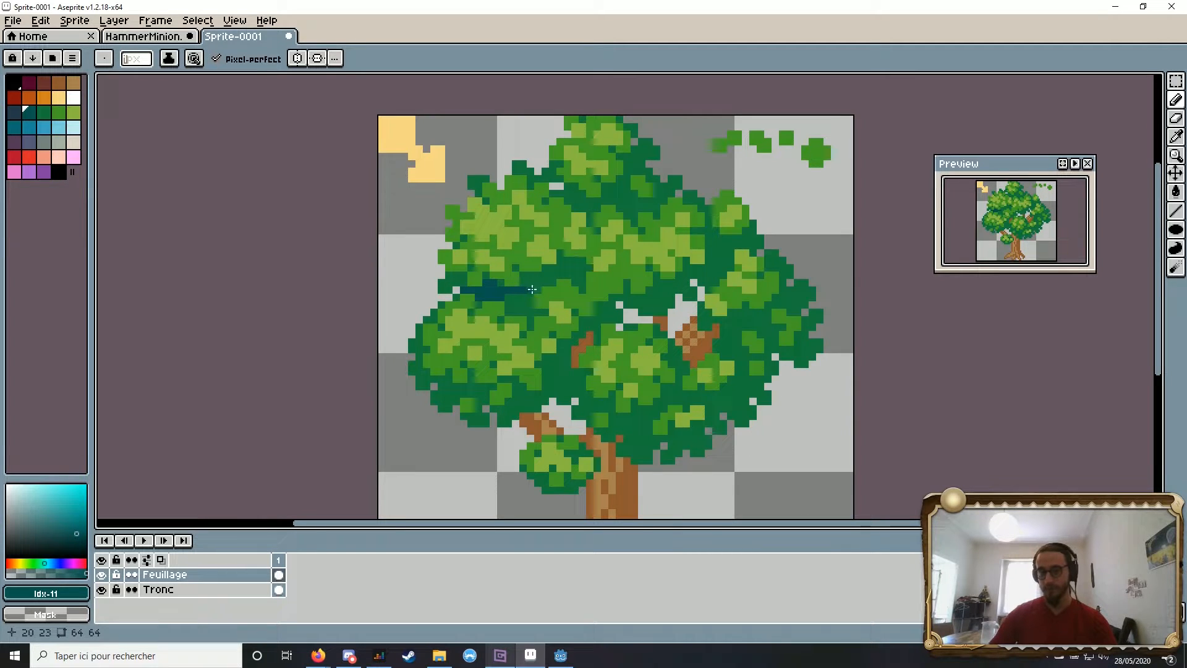
{"action": "scroll", "coordinate": [569, 270], "scroll_direction": "up", "scroll_amount": 2}
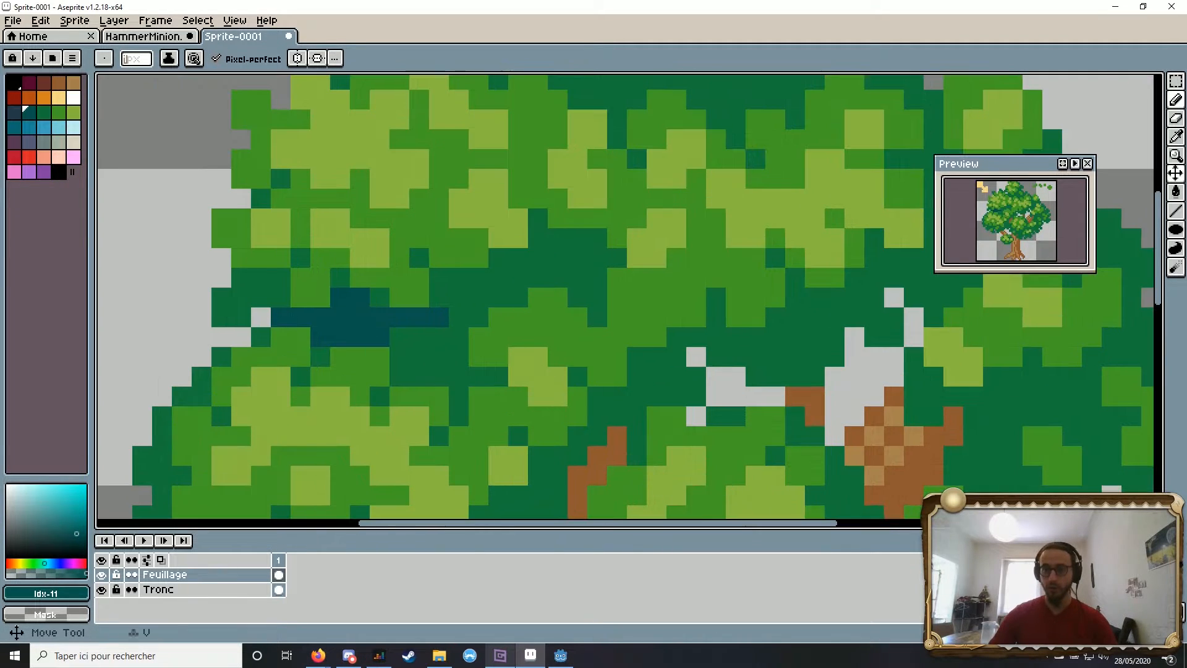
{"action": "scroll", "coordinate": [795, 159], "scroll_direction": "down", "scroll_amount": 3}
{"action": "scroll", "coordinate": [795, 159], "scroll_direction": "up", "scroll_amount": 1}
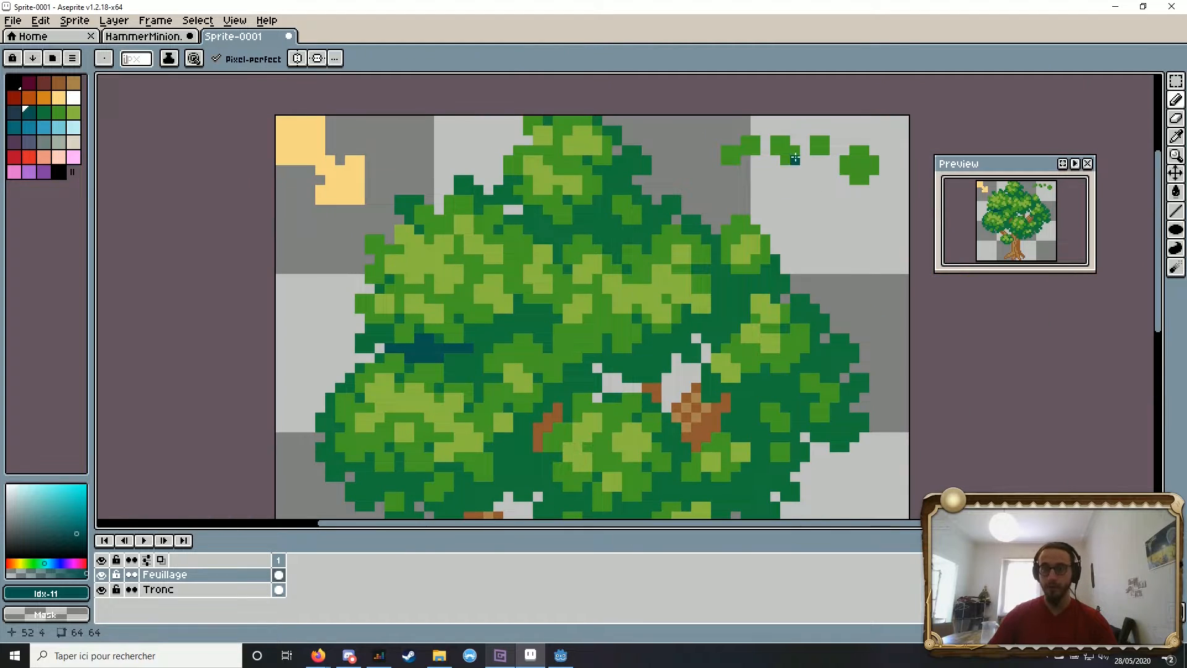
{"action": "scroll", "coordinate": [524, 365], "scroll_direction": "down", "scroll_amount": 2}
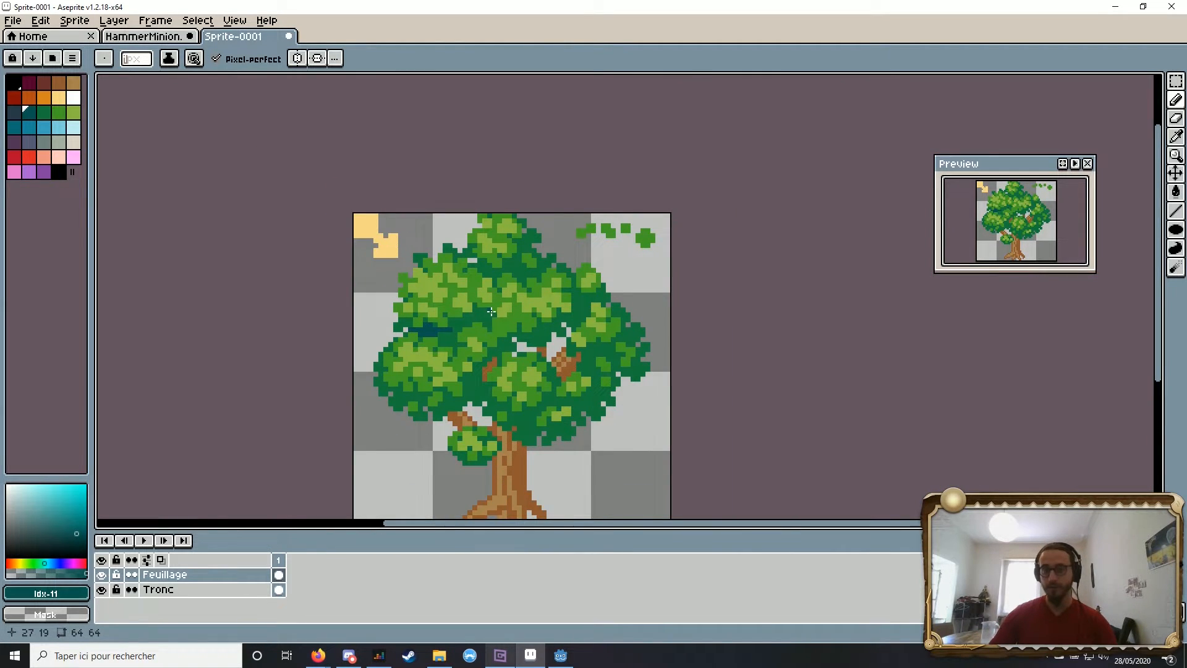
Step: Extend the dark-teal shadow towards the centre of the tree and add a second patch under the middle leaves
{"action": "scroll", "coordinate": [439, 332], "scroll_direction": "up", "scroll_amount": 2}
{"action": "mouse_move", "coordinate": [485, 342]}
{"action": "left_mouse_down"}
{"action": "mouse_move", "coordinate": [488, 358]}
{"action": "mouse_move", "coordinate": [502, 344]}
{"action": "left_mouse_up"}
{"action": "left_click_drag", "start_coordinate": [485, 303], "coordinate": [522, 302]}
{"action": "left_click", "coordinate": [591, 270]}
{"action": "mouse_move", "coordinate": [592, 270]}
{"action": "left_mouse_down"}
{"action": "mouse_move", "coordinate": [599, 281]}
{"action": "mouse_move", "coordinate": [620, 263]}
{"action": "left_mouse_up"}
{"action": "left_click_drag", "start_coordinate": [581, 300], "coordinate": [620, 291]}
{"action": "mouse_move", "coordinate": [501, 352]}
{"action": "left_mouse_down"}
{"action": "mouse_move", "coordinate": [499, 372]}
{"action": "mouse_move", "coordinate": [487, 353]}
{"action": "left_mouse_up"}
{"action": "scroll", "coordinate": [478, 367], "scroll_direction": "down", "scroll_amount": 2}
Step: Paint dark-teal shadows in the gaps of the upper foliage, around and beneath the top leaf clump
{"action": "scroll", "coordinate": [516, 248], "scroll_direction": "up", "scroll_amount": 5}
{"action": "mouse_move", "coordinate": [397, 275]}
{"action": "left_mouse_down"}
{"action": "mouse_move", "coordinate": [421, 291]}
{"action": "mouse_move", "coordinate": [511, 282]}
{"action": "left_mouse_up"}
{"action": "mouse_move", "coordinate": [456, 277]}
{"action": "left_mouse_down"}
{"action": "mouse_move", "coordinate": [480, 238]}
{"action": "mouse_move", "coordinate": [520, 319]}
{"action": "left_mouse_up"}
{"action": "left_click_drag", "start_coordinate": [584, 239], "coordinate": [526, 298]}
{"action": "left_click_drag", "start_coordinate": [437, 299], "coordinate": [466, 328]}
{"action": "left_click_drag", "start_coordinate": [496, 182], "coordinate": [643, 197]}
{"action": "left_click_drag", "start_coordinate": [631, 253], "coordinate": [700, 215]}
{"action": "left_click_drag", "start_coordinate": [713, 349], "coordinate": [743, 379]}
{"action": "left_click_drag", "start_coordinate": [493, 366], "coordinate": [626, 341]}
{"action": "left_click_drag", "start_coordinate": [521, 326], "coordinate": [613, 367]}
{"action": "scroll", "coordinate": [613, 368], "scroll_direction": "down", "scroll_amount": 9}
{"action": "scroll", "coordinate": [531, 247], "scroll_direction": "up", "scroll_amount": 5}
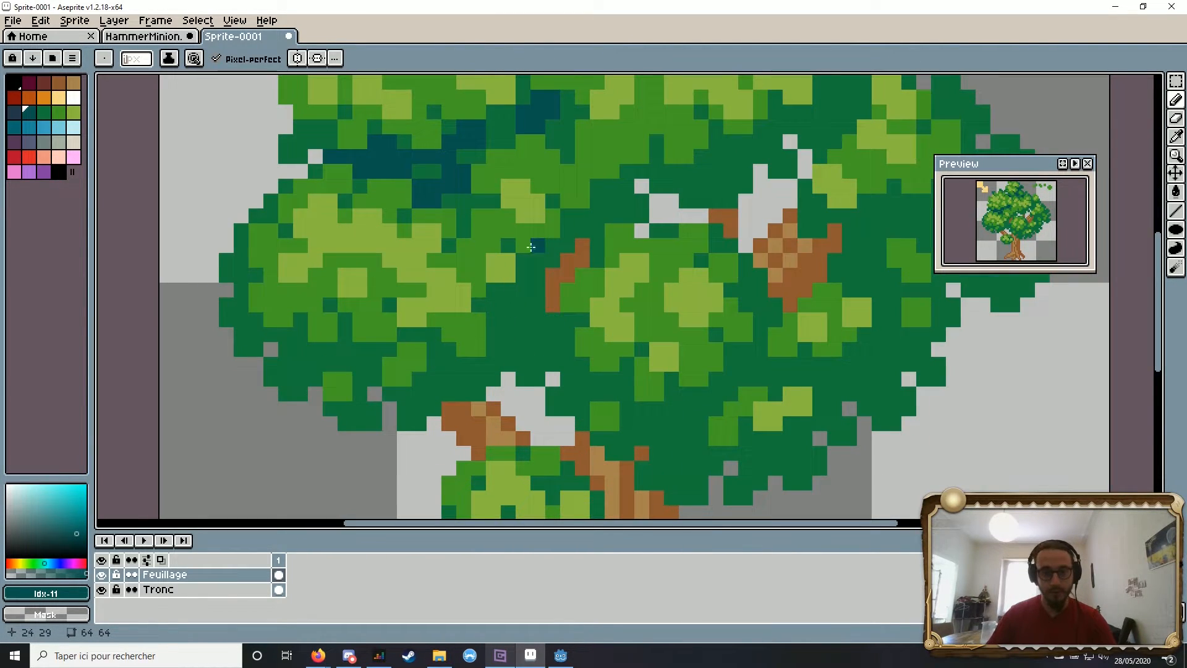
Step: Shade the area between the lower-left leaf clump and the small brown branch in dark teal
{"action": "scroll", "coordinate": [519, 320], "scroll_direction": "up", "scroll_amount": 1}
{"action": "mouse_move", "coordinate": [485, 318]}
{"action": "left_mouse_down"}
{"action": "mouse_move", "coordinate": [520, 312]}
{"action": "mouse_move", "coordinate": [506, 334]}
{"action": "left_mouse_up"}
{"action": "left_click", "coordinate": [485, 339]}
{"action": "mouse_move", "coordinate": [505, 221]}
{"action": "left_mouse_down"}
{"action": "mouse_move", "coordinate": [499, 278]}
{"action": "mouse_move", "coordinate": [464, 300]}
{"action": "left_mouse_up"}
Step: Paint dark-teal shadow patches along the underside of the lower-left leaf clump
{"action": "left_click_drag", "start_coordinate": [384, 340], "coordinate": [483, 315]}
{"action": "left_click", "coordinate": [424, 276]}
{"action": "mouse_move", "coordinate": [364, 335]}
{"action": "left_mouse_down"}
{"action": "mouse_move", "coordinate": [405, 336]}
{"action": "mouse_move", "coordinate": [345, 276]}
{"action": "left_mouse_up"}
{"action": "mouse_move", "coordinate": [305, 296]}
{"action": "left_mouse_down"}
{"action": "mouse_move", "coordinate": [318, 339]}
{"action": "mouse_move", "coordinate": [385, 355]}
{"action": "left_mouse_up"}
{"action": "left_click_drag", "start_coordinate": [409, 372], "coordinate": [350, 381]}
{"action": "scroll", "coordinate": [428, 357], "scroll_direction": "up", "scroll_amount": 1}
{"action": "mouse_move", "coordinate": [451, 400]}
{"action": "left_mouse_down"}
{"action": "mouse_move", "coordinate": [489, 371]}
{"action": "mouse_move", "coordinate": [423, 429]}
{"action": "left_mouse_up"}
{"action": "scroll", "coordinate": [615, 328], "scroll_direction": "down", "scroll_amount": 2}
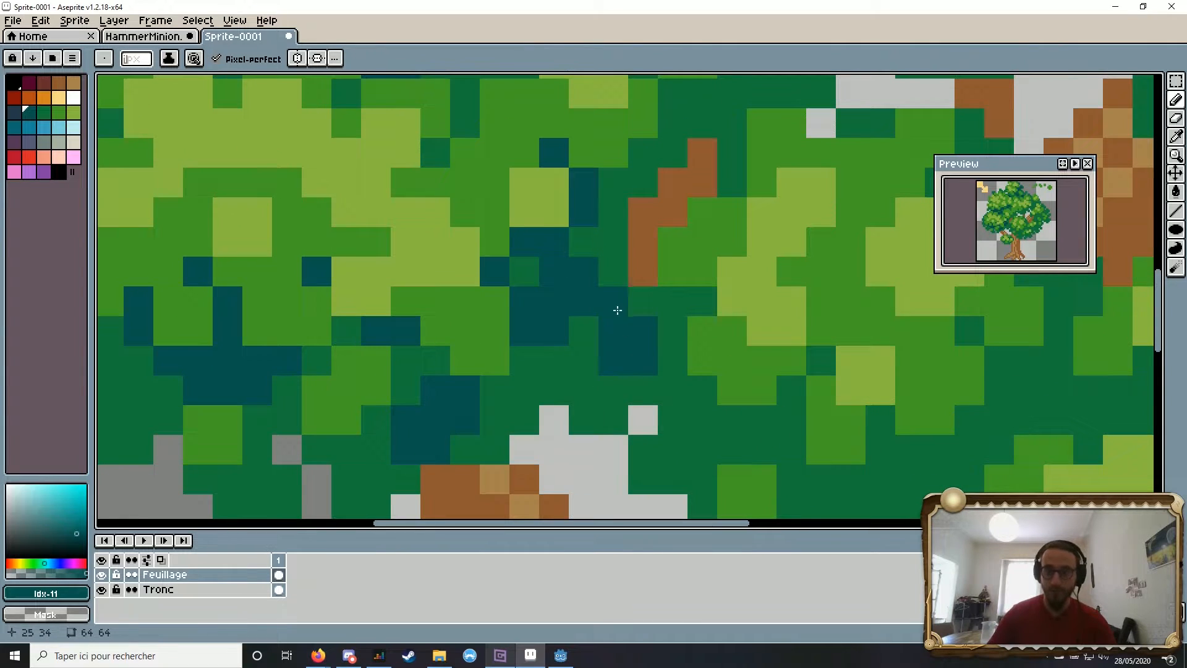
{"action": "left_click_drag", "start_coordinate": [448, 324], "coordinate": [504, 343]}
Step: Separate the leaves inside the lower-left clump with dark-green (Idx-12) and dark-teal (Idx-11) pixels
{"action": "left_click", "coordinate": [43, 113]}
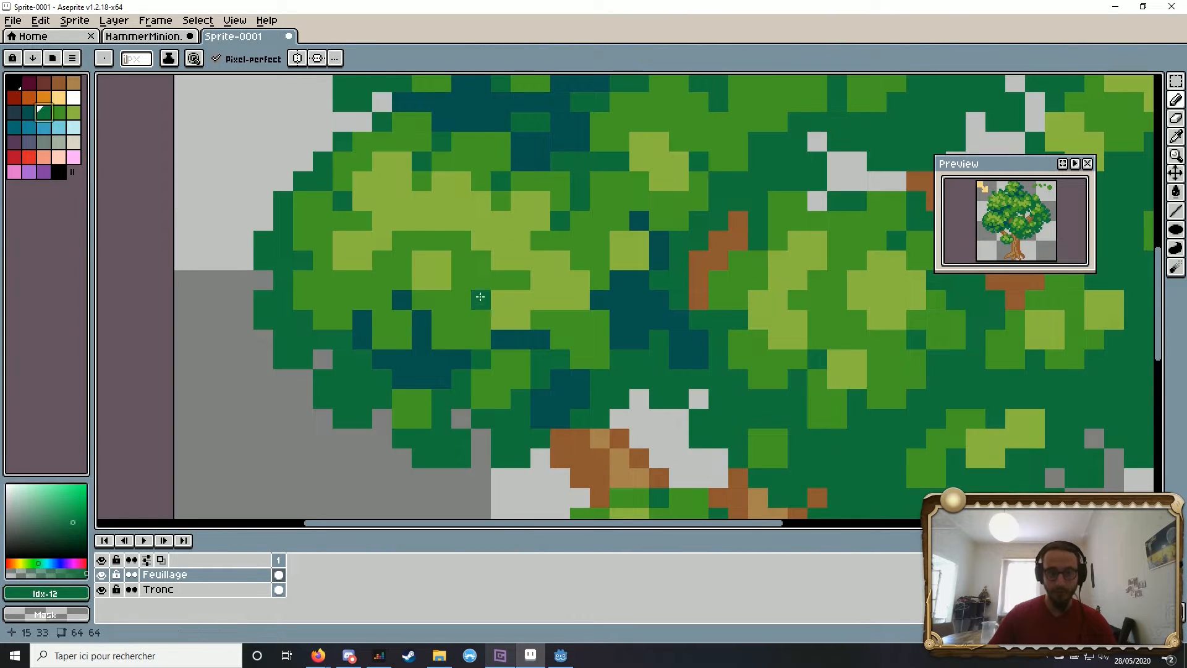
{"action": "left_click_drag", "start_coordinate": [480, 298], "coordinate": [481, 340]}
{"action": "left_click", "coordinate": [462, 300]}
{"action": "left_click", "coordinate": [14, 113]}
{"action": "left_click", "coordinate": [29, 113]}
{"action": "left_click_drag", "start_coordinate": [461, 299], "coordinate": [481, 338]}
Step: Refine the lower-left clump's shadow with more dark-teal strokes and dark-green touch-ups
{"action": "left_click_drag", "start_coordinate": [469, 368], "coordinate": [346, 369]}
{"action": "scroll", "coordinate": [347, 369], "scroll_direction": "up", "scroll_amount": 1}
{"action": "left_click_drag", "start_coordinate": [363, 272], "coordinate": [368, 308]}
{"action": "left_click", "coordinate": [393, 302]}
{"action": "left_click_drag", "start_coordinate": [453, 361], "coordinate": [482, 360]}
{"action": "left_click", "coordinate": [450, 334]}
{"action": "left_click", "coordinate": [44, 113]}
{"action": "left_click_drag", "start_coordinate": [452, 303], "coordinate": [456, 269]}
{"action": "scroll", "coordinate": [433, 381], "scroll_direction": "down", "scroll_amount": 4}
{"action": "left_click_drag", "start_coordinate": [616, 369], "coordinate": [527, 377]}
Step: Paint dark-teal shadows in the middle foliage above the branches and the see-through gaps
{"action": "scroll", "coordinate": [497, 313], "scroll_direction": "up", "scroll_amount": 3}
{"action": "left_click", "coordinate": [29, 113]}
{"action": "mouse_move", "coordinate": [513, 291]}
{"action": "left_mouse_down"}
{"action": "mouse_move", "coordinate": [461, 337]}
{"action": "mouse_move", "coordinate": [437, 291]}
{"action": "left_mouse_up"}
{"action": "scroll", "coordinate": [627, 251], "scroll_direction": "down", "scroll_amount": 4}
{"action": "scroll", "coordinate": [620, 249], "scroll_direction": "up", "scroll_amount": 5}
{"action": "mouse_move", "coordinate": [554, 267]}
{"action": "left_mouse_down"}
{"action": "mouse_move", "coordinate": [620, 293]}
{"action": "mouse_move", "coordinate": [649, 241]}
{"action": "left_mouse_up"}
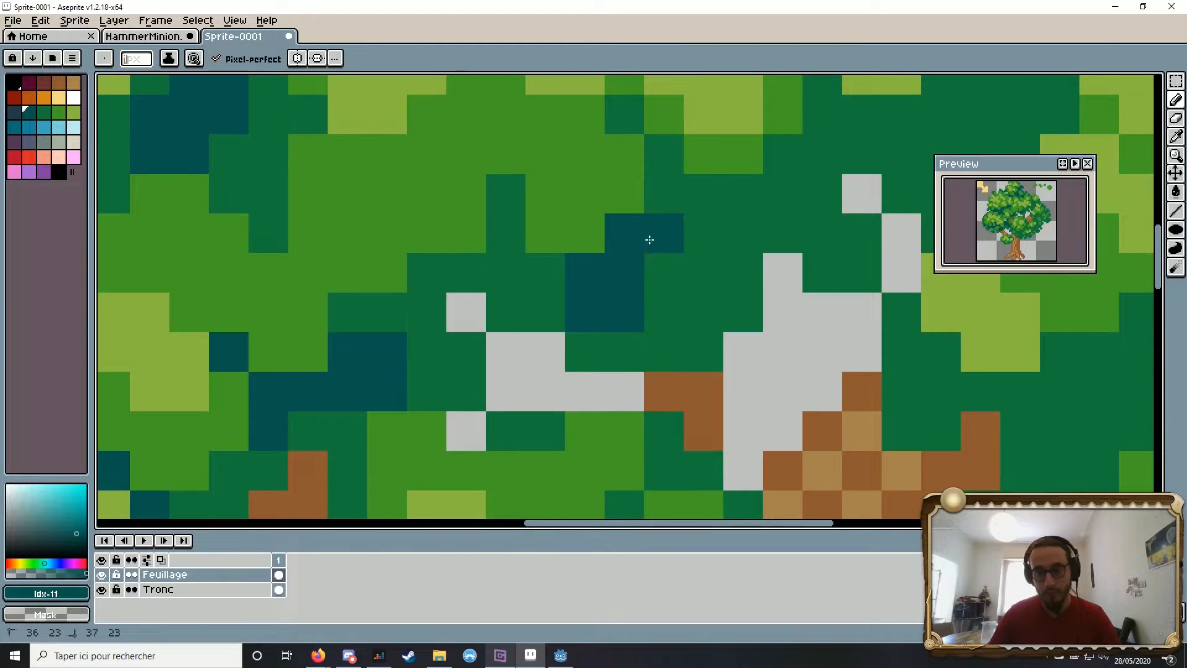
{"action": "scroll", "coordinate": [657, 332], "scroll_direction": "down", "scroll_amount": 6}
{"action": "left_click_drag", "start_coordinate": [656, 332], "coordinate": [610, 359]}
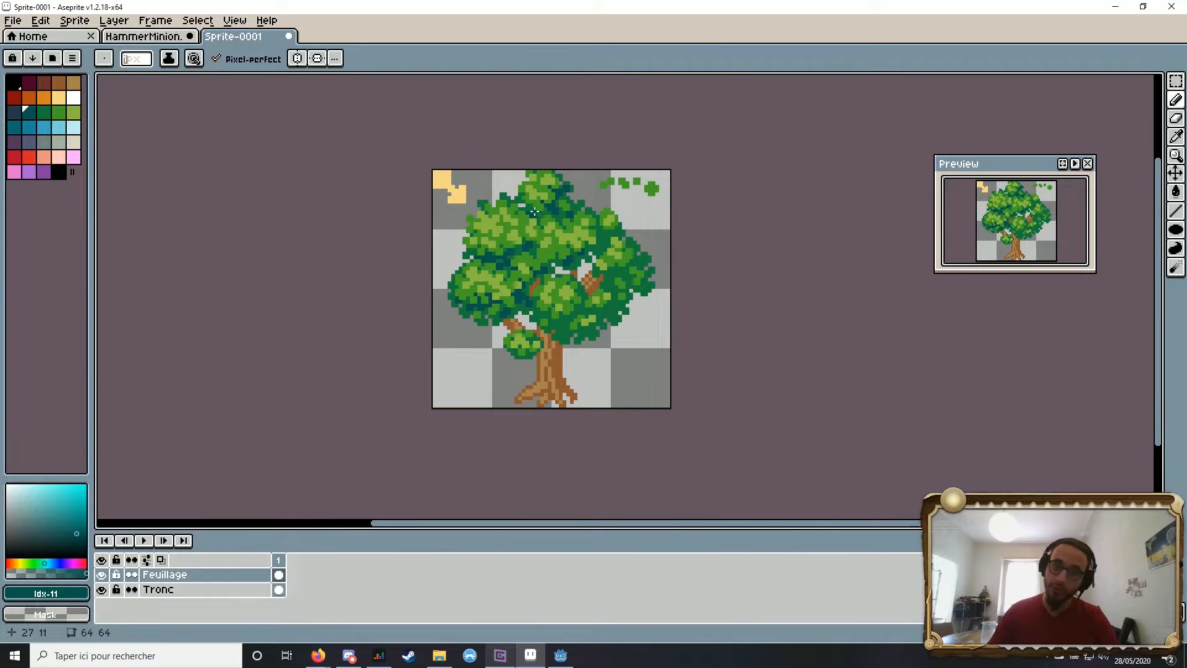
Step: Paint dark-teal (Idx-11) shadows in the lower part of the central leaf clump, just above the trunk
{"action": "scroll", "coordinate": [534, 212], "scroll_direction": "up", "scroll_amount": 3}
{"action": "scroll", "coordinate": [529, 288], "scroll_direction": "down", "scroll_amount": 7}
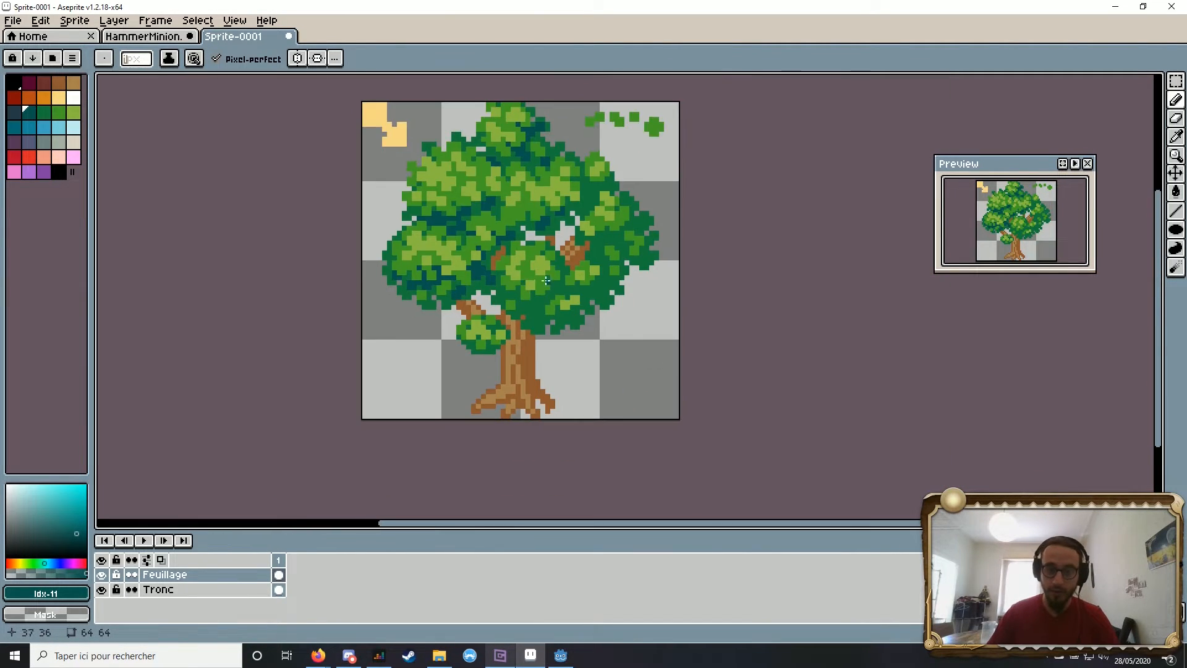
{"action": "scroll", "coordinate": [506, 314], "scroll_direction": "up", "scroll_amount": 6}
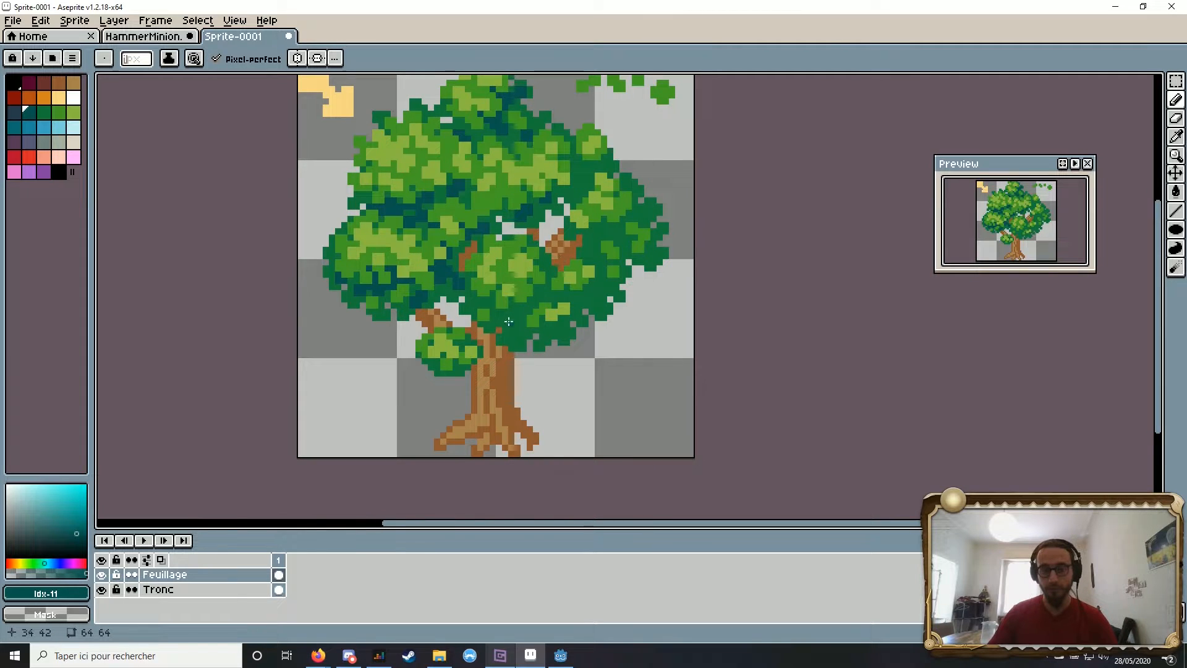
{"action": "left_click_drag", "start_coordinate": [565, 308], "coordinate": [588, 357]}
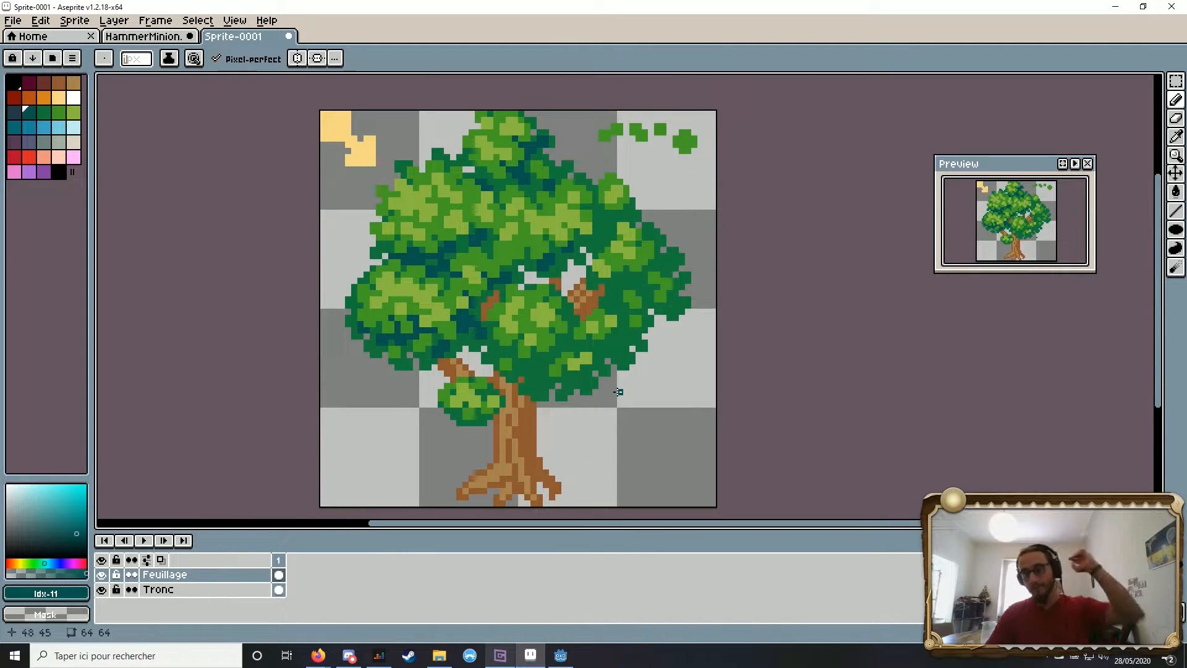
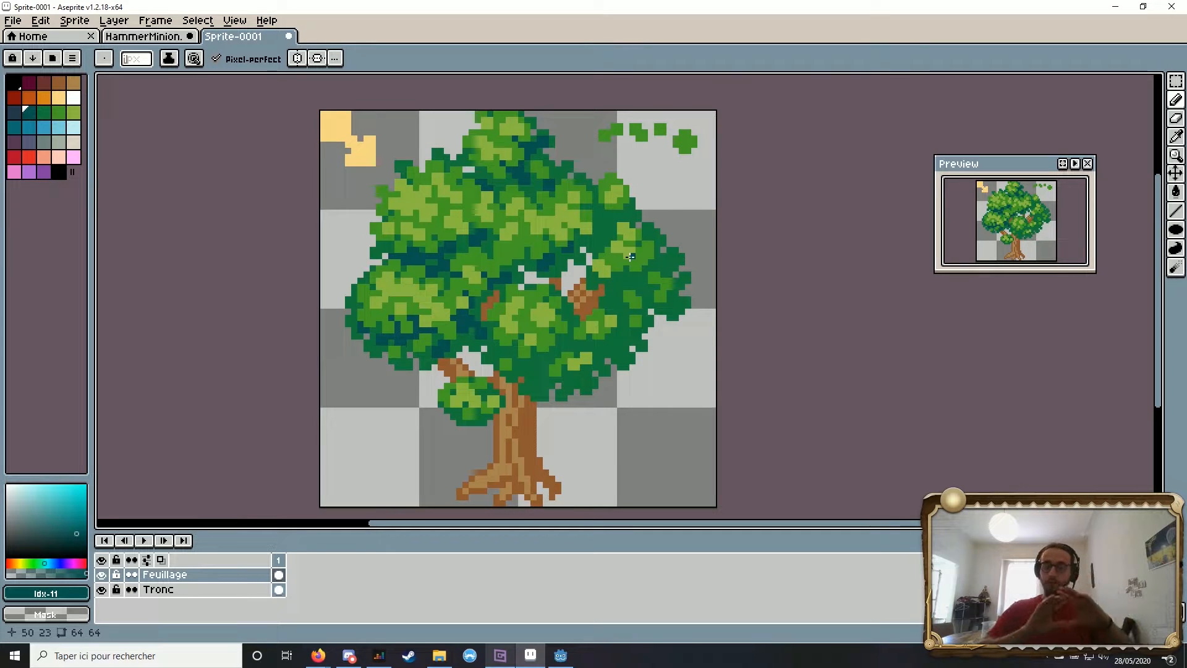
{"action": "scroll", "coordinate": [621, 262], "scroll_direction": "up", "scroll_amount": 5}
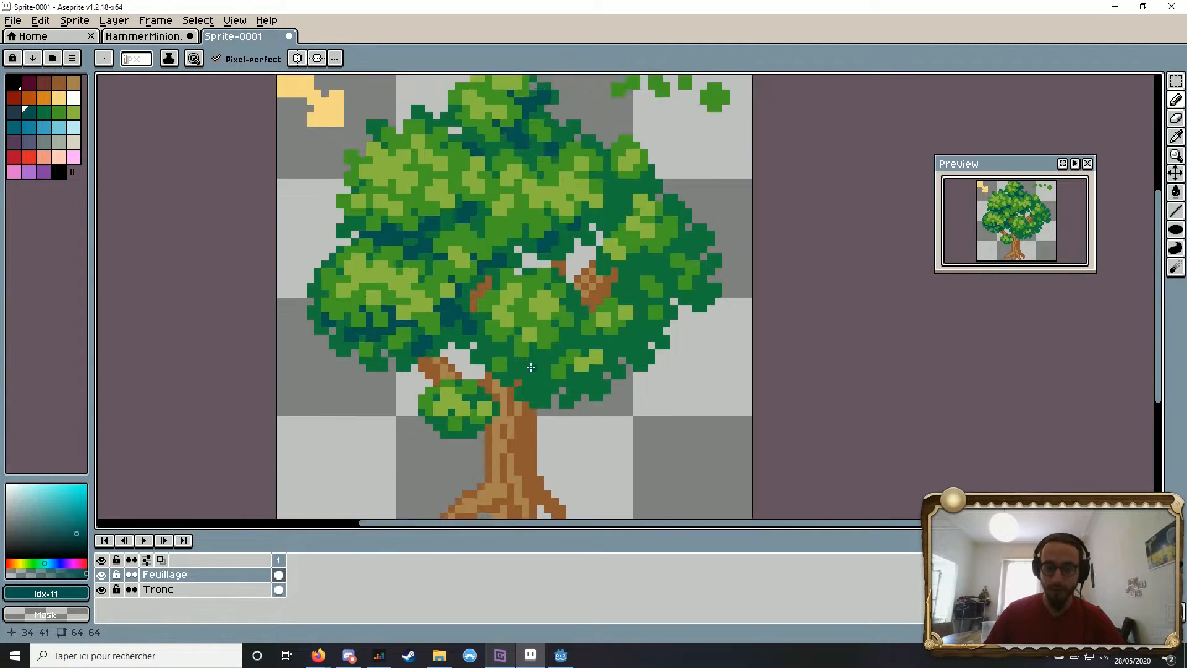
{"action": "left_click", "coordinate": [581, 363]}
{"action": "left_click", "coordinate": [560, 390]}
{"action": "left_click", "coordinate": [599, 408]}
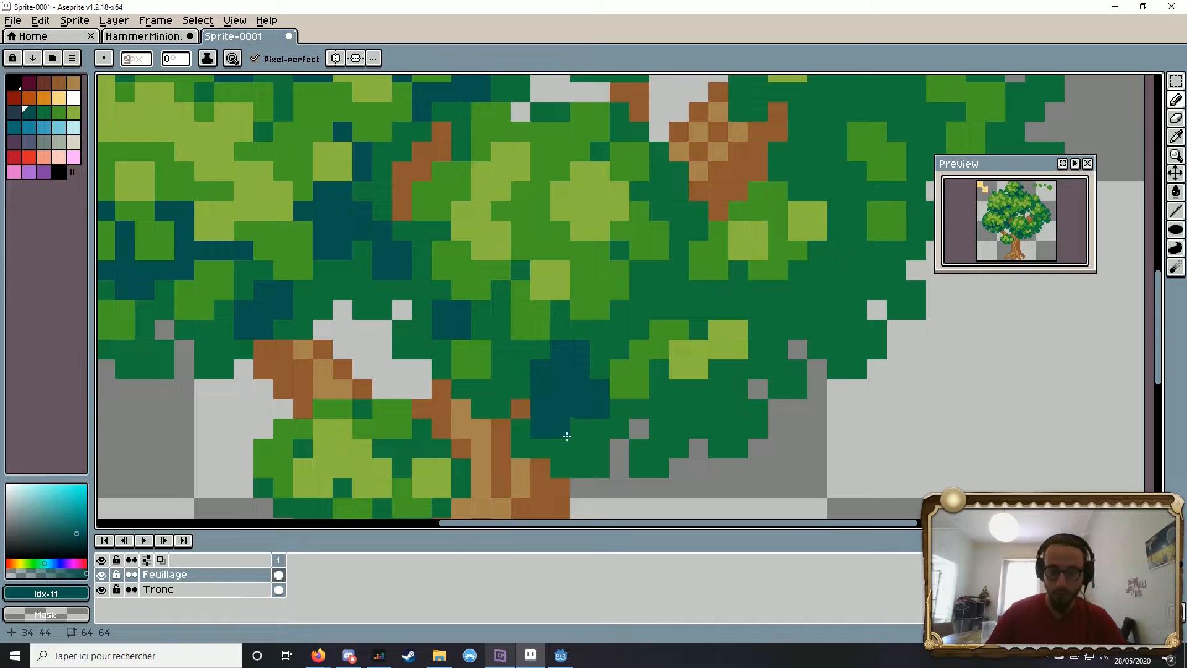
{"action": "left_click", "coordinate": [579, 447]}
{"action": "left_click_drag", "start_coordinate": [697, 390], "coordinate": [559, 427]}
Step: Extend the dark-teal shadows around the underside and inner edge of the central leaf clump
{"action": "left_click", "coordinate": [521, 326]}
{"action": "left_click_drag", "start_coordinate": [514, 385], "coordinate": [508, 406]}
{"action": "left_click", "coordinate": [497, 389]}
{"action": "left_click_drag", "start_coordinate": [576, 369], "coordinate": [554, 376]}
{"action": "left_click", "coordinate": [512, 276]}
{"action": "key", "text": "minus"}
{"action": "left_click", "coordinate": [476, 258]}
{"action": "left_click", "coordinate": [460, 319]}
{"action": "left_click_drag", "start_coordinate": [515, 298], "coordinate": [514, 317]}
{"action": "left_click", "coordinate": [515, 337]}
{"action": "left_click_drag", "start_coordinate": [397, 377], "coordinate": [397, 396]}
{"action": "left_click", "coordinate": [420, 401]}
Step: Paint dark-teal shadows with a 2-pixel brush around the small leaf group below the crosshatched branch
{"action": "mouse_move", "coordinate": [635, 360]}
{"action": "left_mouse_down"}
{"action": "mouse_move", "coordinate": [752, 316]}
{"action": "mouse_move", "coordinate": [696, 309]}
{"action": "mouse_move", "coordinate": [657, 350]}
{"action": "left_mouse_up"}
{"action": "left_click", "coordinate": [136, 59]}
{"action": "type", "text": "2"}
{"action": "left_click_drag", "start_coordinate": [682, 213], "coordinate": [700, 232]}
{"action": "left_click", "coordinate": [720, 272]}
{"action": "left_click", "coordinate": [701, 312]}
{"action": "left_click", "coordinate": [623, 352]}
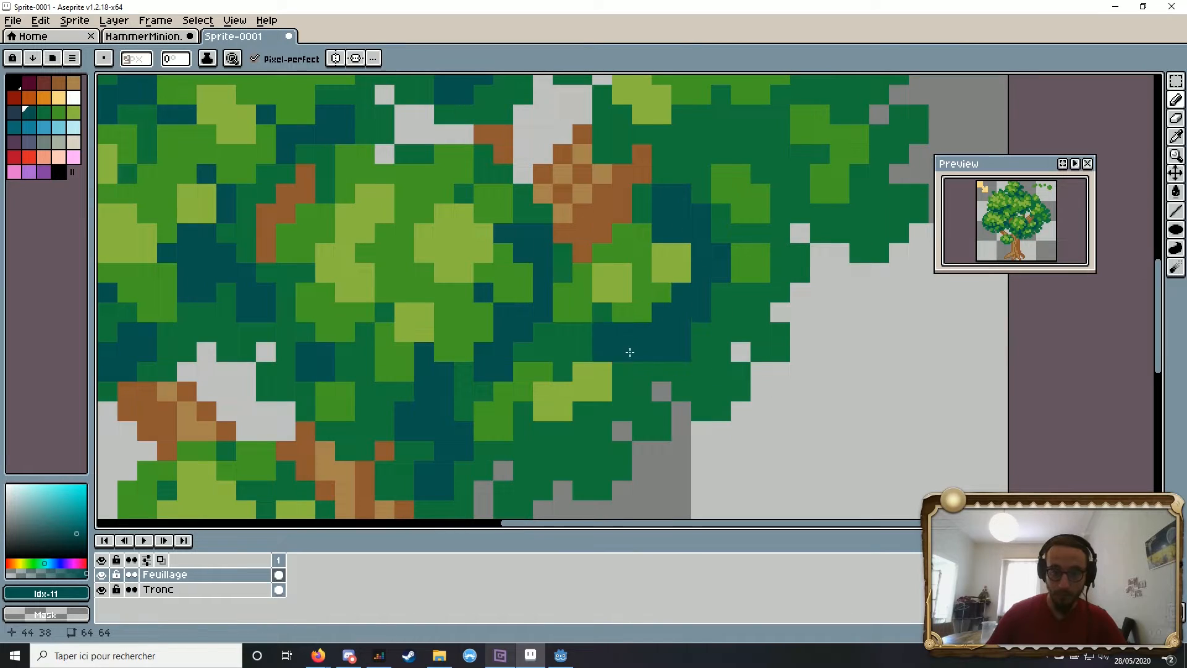
Step: Refine the dark-teal separation between the central clump and the leaves below the crosshatched branch
{"action": "key", "text": "minus"}
{"action": "left_click_drag", "start_coordinate": [607, 313], "coordinate": [562, 332]}
{"action": "left_click_drag", "start_coordinate": [559, 272], "coordinate": [553, 256]}
{"action": "left_click_drag", "start_coordinate": [464, 194], "coordinate": [484, 173]}
{"action": "mouse_move", "coordinate": [396, 390]}
{"action": "left_mouse_down"}
{"action": "mouse_move", "coordinate": [567, 293]}
{"action": "mouse_move", "coordinate": [556, 295]}
{"action": "left_mouse_up"}
{"action": "left_click_drag", "start_coordinate": [537, 315], "coordinate": [517, 336]}
{"action": "left_click", "coordinate": [537, 334]}
{"action": "left_click", "coordinate": [478, 295]}
{"action": "mouse_move", "coordinate": [536, 242]}
{"action": "left_mouse_down"}
{"action": "mouse_move", "coordinate": [580, 259]}
{"action": "mouse_move", "coordinate": [590, 299]}
{"action": "left_mouse_up"}
Step: Paint a dark-teal shadow under the right-hand clump, beside the crosshatched branch
{"action": "scroll", "coordinate": [519, 327], "scroll_direction": "down", "scroll_amount": 5}
{"action": "scroll", "coordinate": [575, 284], "scroll_direction": "up", "scroll_amount": 3}
{"action": "scroll", "coordinate": [136, 59], "scroll_direction": "up", "scroll_amount": 1}
{"action": "scroll", "coordinate": [625, 346], "scroll_direction": "up", "scroll_amount": 1}
{"action": "left_click", "coordinate": [611, 256]}
{"action": "left_click", "coordinate": [641, 272]}
{"action": "left_click", "coordinate": [568, 257]}
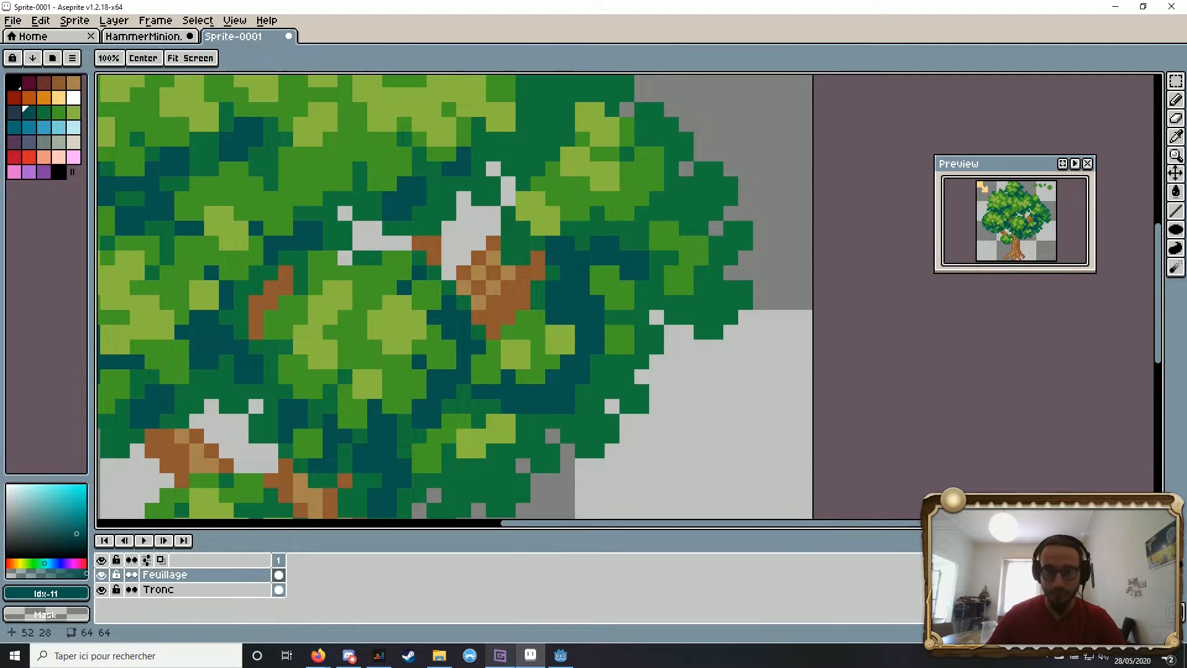
Step: Shade the lower-right foliage with dark-teal patches along its underside and outer edge
{"action": "scroll", "coordinate": [568, 260], "scroll_direction": "down", "scroll_amount": 5}
{"action": "scroll", "coordinate": [574, 275], "scroll_direction": "up", "scroll_amount": 6}
{"action": "left_click_drag", "start_coordinate": [396, 485], "coordinate": [620, 387]}
{"action": "left_click_drag", "start_coordinate": [755, 319], "coordinate": [674, 343]}
{"action": "left_click", "coordinate": [659, 334]}
{"action": "scroll", "coordinate": [495, 390], "scroll_direction": "down", "scroll_amount": 3}
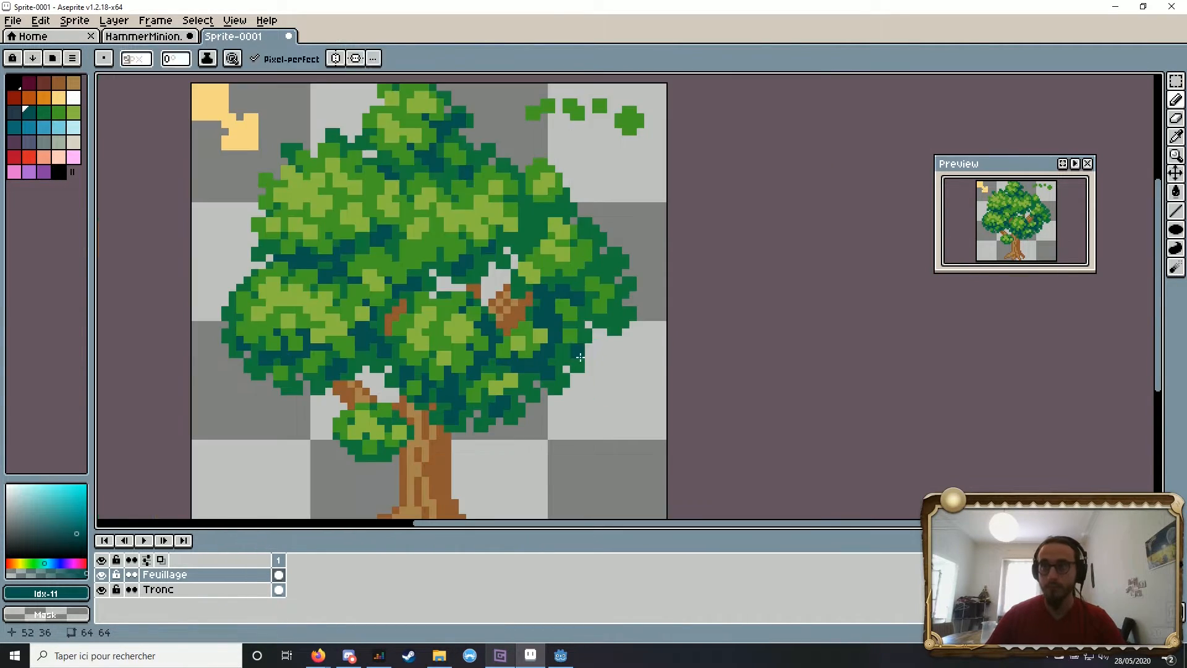
Step: Add dark-teal shadows between the leaf groups on the lower edge of the right-hand clump
{"action": "scroll", "coordinate": [542, 303], "scroll_direction": "up", "scroll_amount": 2}
{"action": "left_click_drag", "start_coordinate": [564, 414], "coordinate": [635, 369]}
{"action": "left_click_drag", "start_coordinate": [761, 284], "coordinate": [741, 301]}
{"action": "left_click", "coordinate": [701, 299]}
{"action": "left_click_drag", "start_coordinate": [637, 296], "coordinate": [633, 305]}
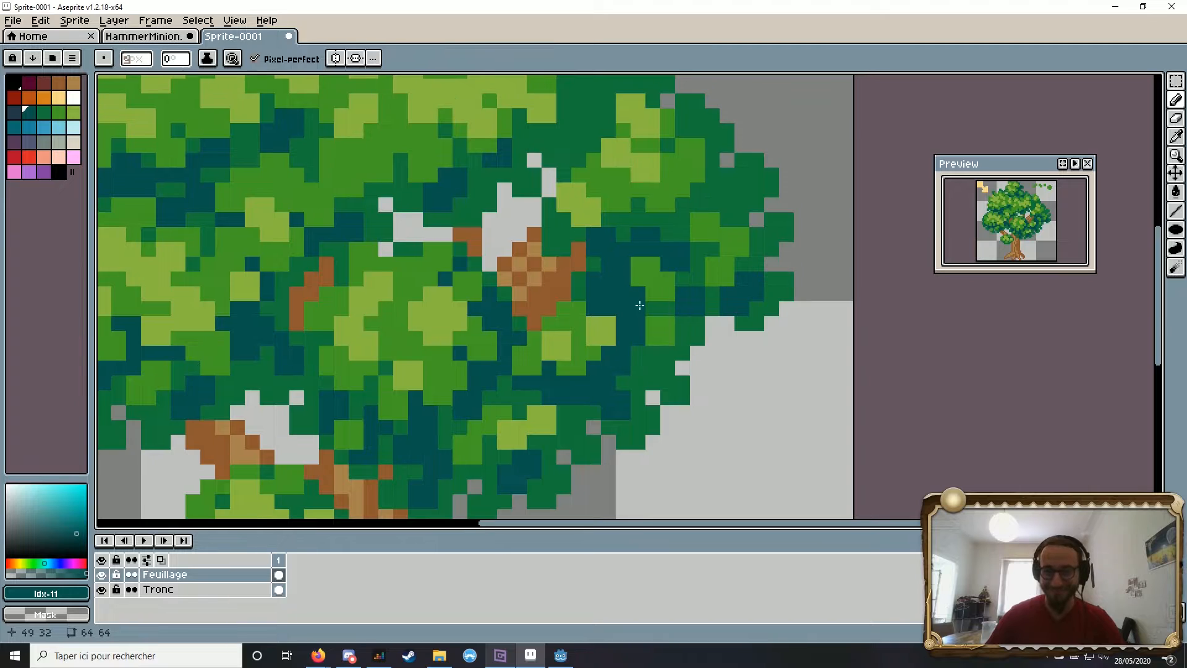
Step: Paint dark-teal shadows on the right clump's outer edge and beneath the small upper-right leaf tuft
{"action": "left_click", "coordinate": [727, 204]}
{"action": "left_click", "coordinate": [755, 189]}
{"action": "left_click", "coordinate": [742, 219]}
{"action": "left_click_drag", "start_coordinate": [588, 148], "coordinate": [618, 227]}
{"action": "left_click_drag", "start_coordinate": [609, 208], "coordinate": [639, 163]}
{"action": "left_click", "coordinate": [676, 154]}
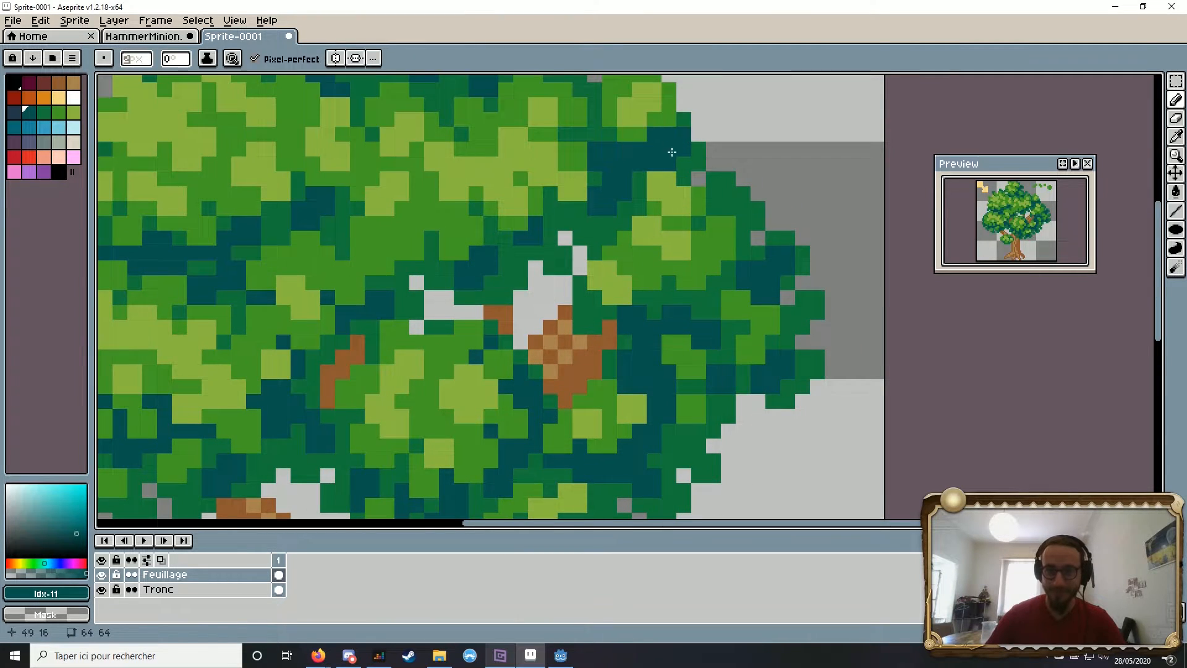
Step: Carry the dark-teal shadow down under the upper foliage, above the see-through gap
{"action": "left_click_drag", "start_coordinate": [593, 256], "coordinate": [652, 240]}
{"action": "left_click", "coordinate": [625, 237]}
{"action": "left_click", "coordinate": [624, 220]}
{"action": "left_click", "coordinate": [580, 266]}
{"action": "left_click", "coordinate": [476, 264]}
Step: Add dark-teal patches along the bottom edge of the foliage to the right of the trunk
{"action": "scroll", "coordinate": [501, 253], "scroll_direction": "down", "scroll_amount": 5}
{"action": "scroll", "coordinate": [557, 222], "scroll_direction": "up", "scroll_amount": 4}
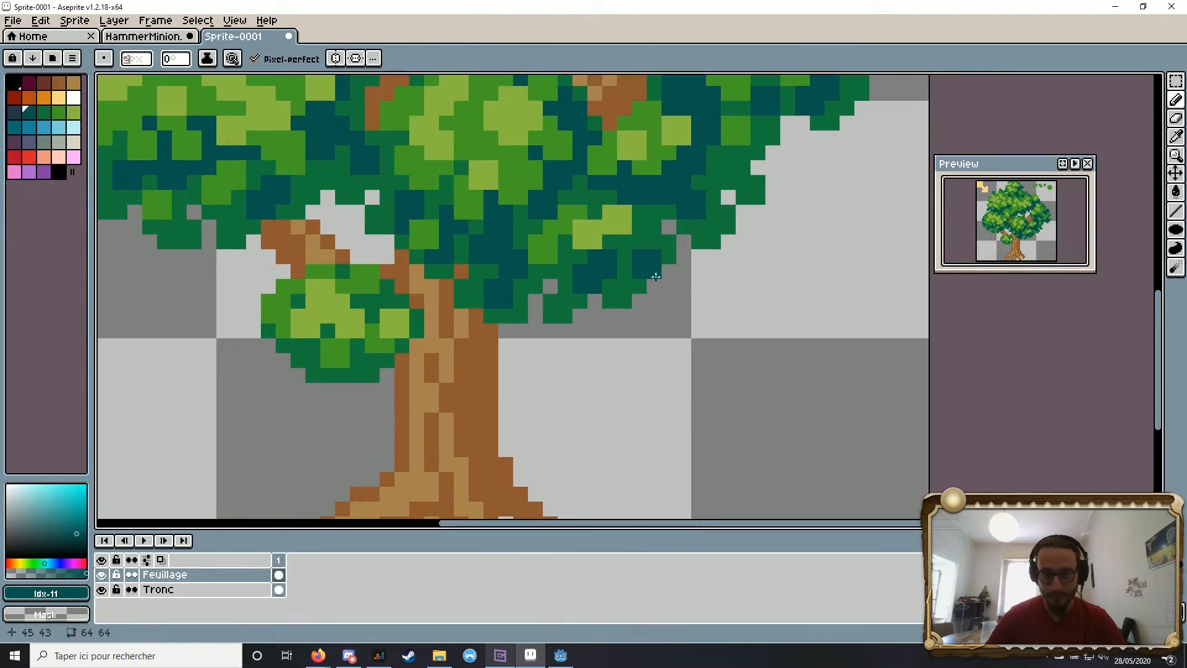
{"action": "scroll", "coordinate": [651, 206], "scroll_direction": "up", "scroll_amount": 1}
{"action": "scroll", "coordinate": [721, 273], "scroll_direction": "down", "scroll_amount": 9}
{"action": "scroll", "coordinate": [721, 273], "scroll_direction": "up", "scroll_amount": 9}
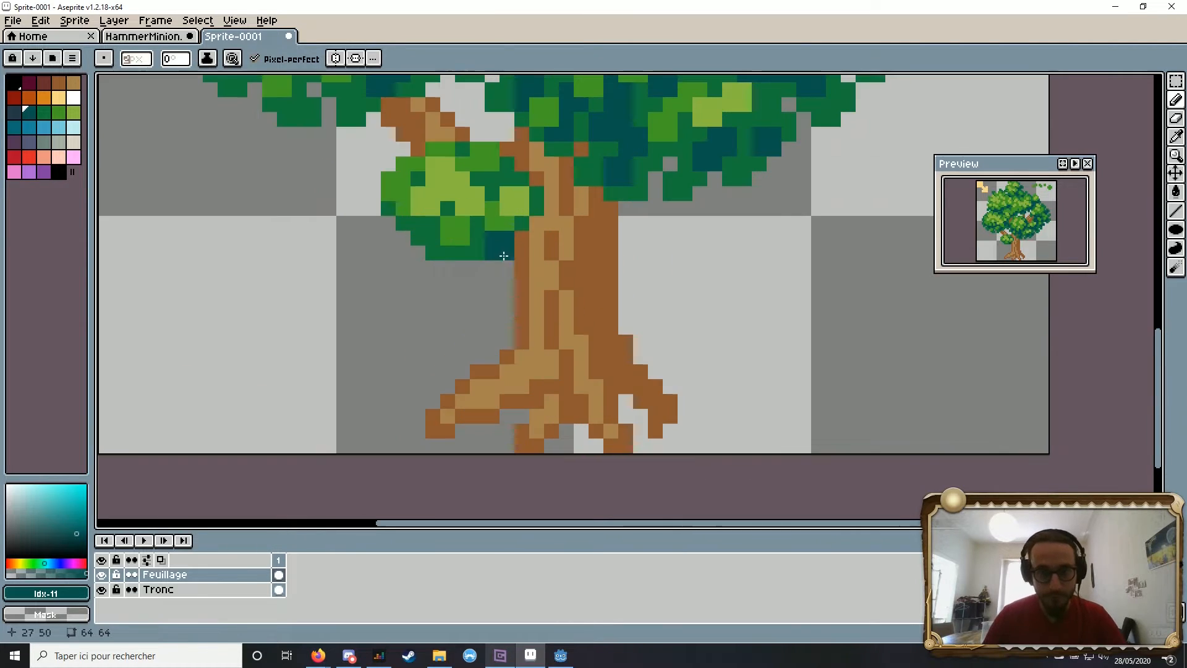
{"action": "key", "text": "minus"}
{"action": "scroll", "coordinate": [433, 278], "scroll_direction": "up", "scroll_amount": 1}
{"action": "scroll", "coordinate": [520, 319], "scroll_direction": "down", "scroll_amount": 6}
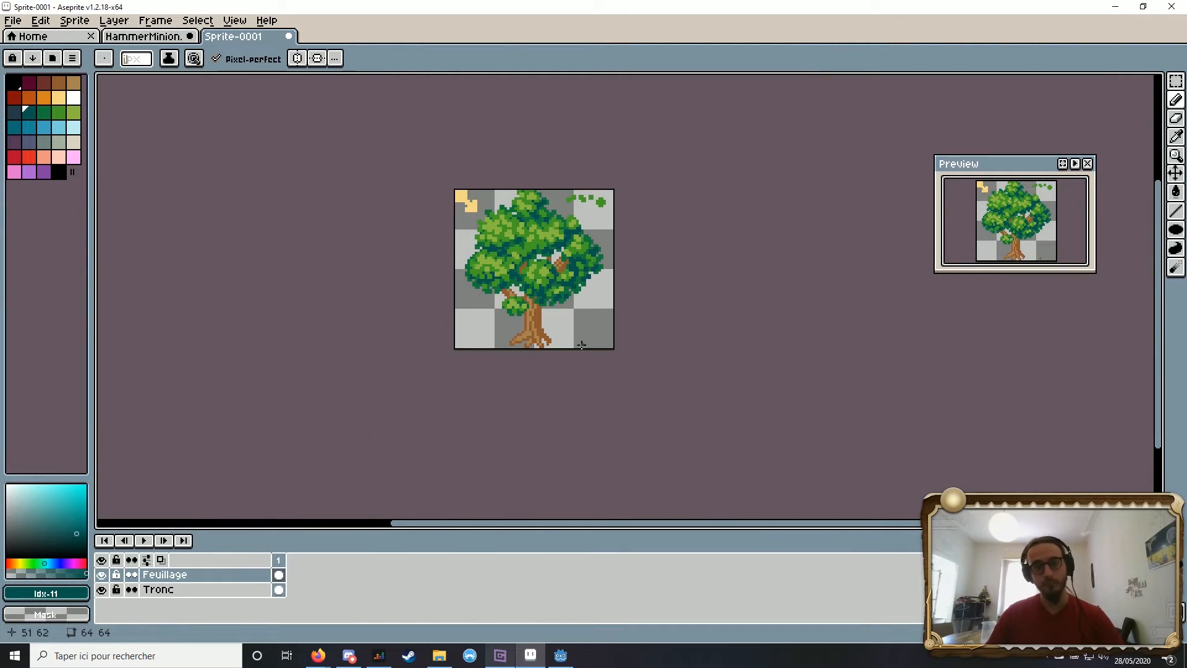
Step: Hide the timeline to enlarge the canvas area and view the whole tree
{"action": "scroll", "coordinate": [560, 223], "scroll_direction": "up", "scroll_amount": 4}
{"action": "left_click_drag", "start_coordinate": [458, 191], "coordinate": [578, 127]}
{"action": "key", "text": "Tab"}
{"action": "left_click_drag", "start_coordinate": [608, 194], "coordinate": [522, 236]}
{"action": "left_click_drag", "start_coordinate": [308, 295], "coordinate": [321, 303]}
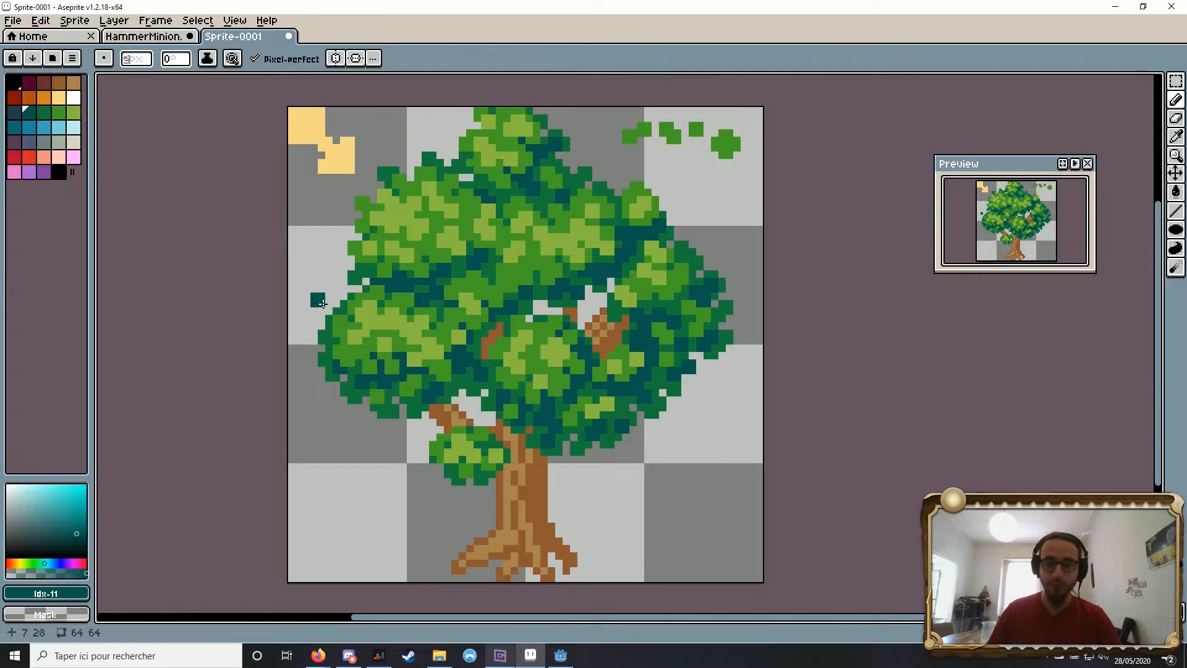
{"action": "key", "text": "space"}
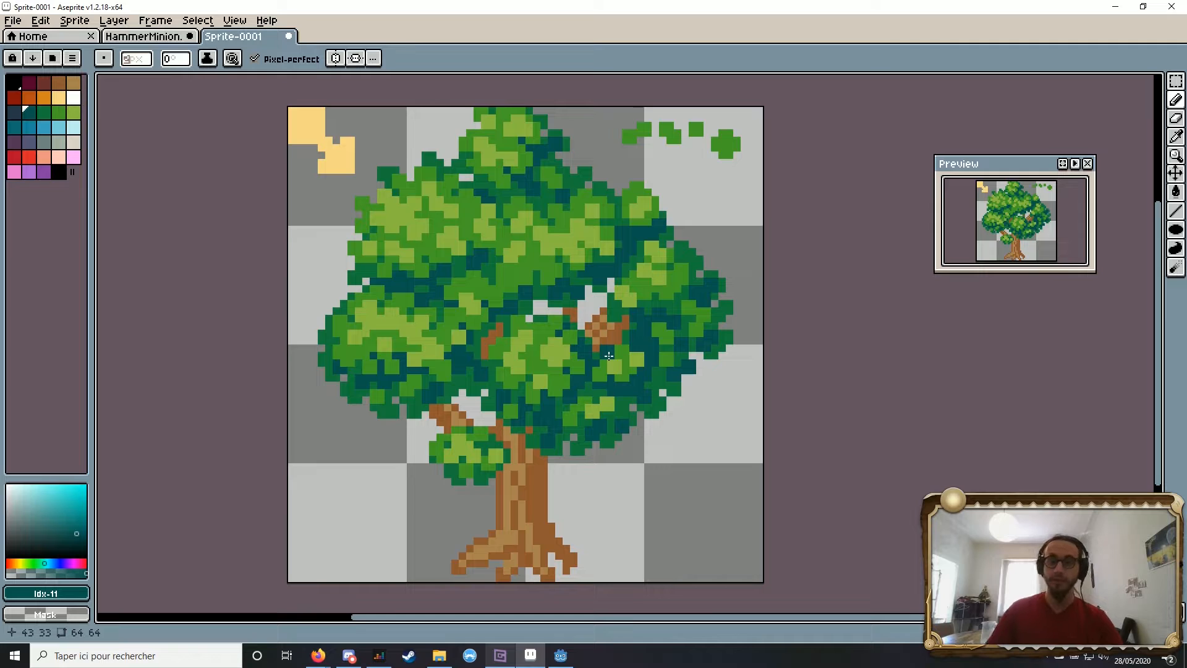
{"action": "scroll", "coordinate": [606, 355], "scroll_direction": "up", "scroll_amount": 2}
{"action": "scroll", "coordinate": [668, 212], "scroll_direction": "up", "scroll_amount": 1}
{"action": "scroll", "coordinate": [668, 212], "scroll_direction": "down", "scroll_amount": 3}
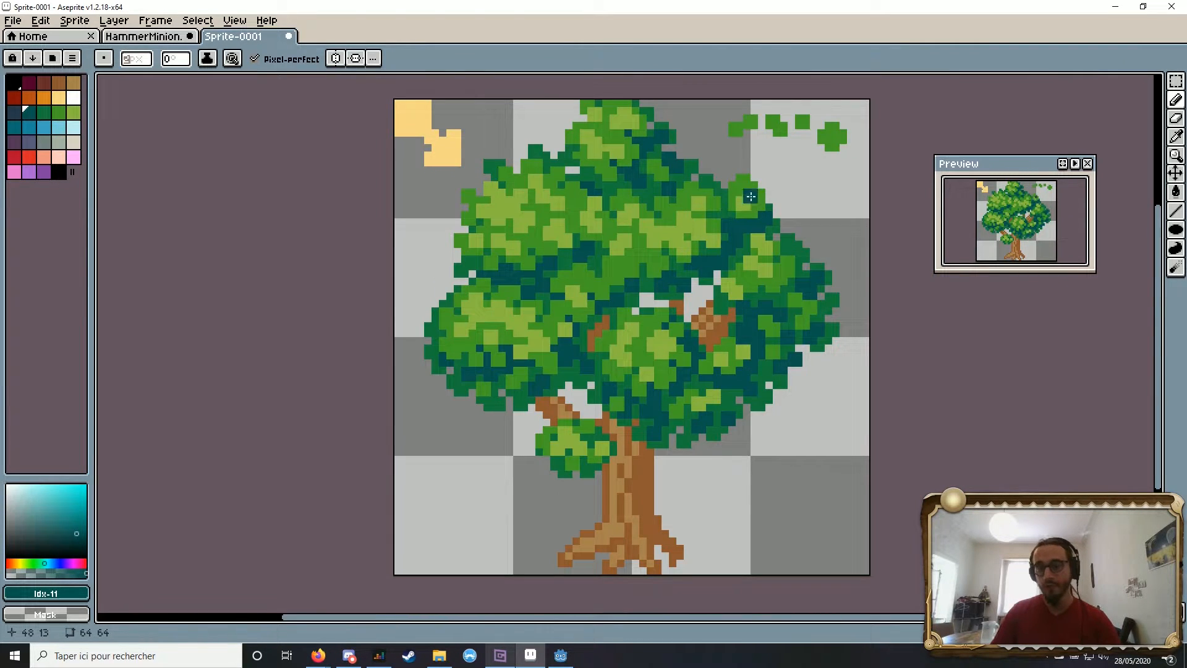
Step: Examine the foliage shading up close and at full view, especially the upper and right-hand clumps
{"action": "left_click_drag", "start_coordinate": [709, 232], "coordinate": [720, 245]}
{"action": "scroll", "coordinate": [768, 268], "scroll_direction": "up", "scroll_amount": 5}
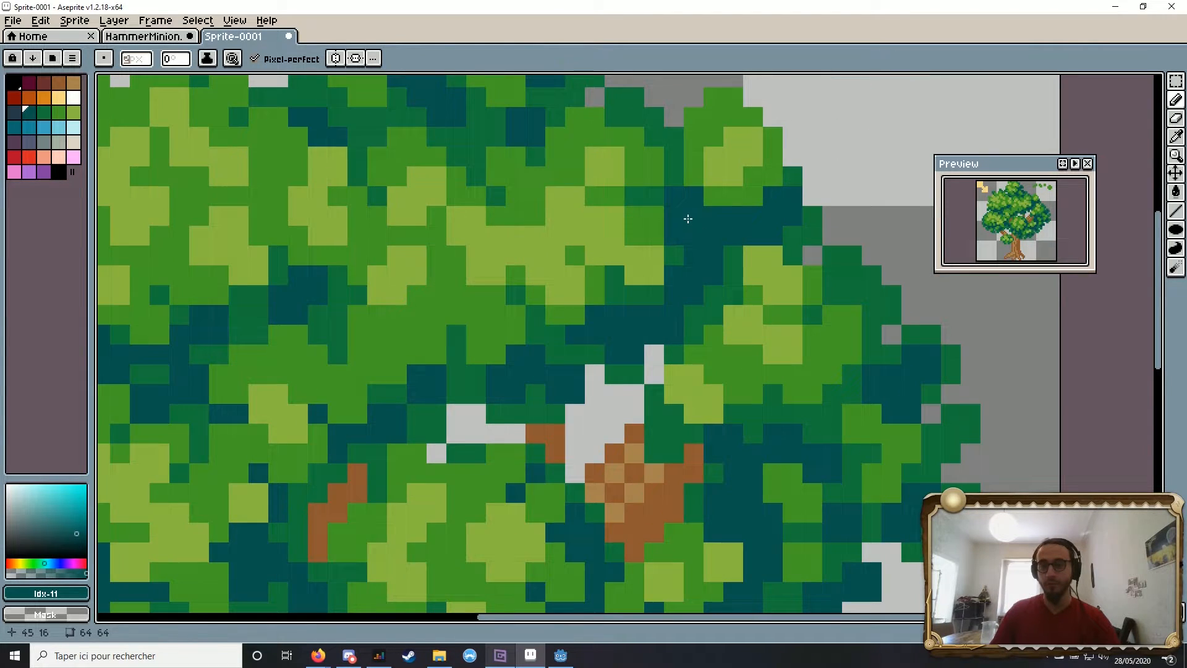
{"action": "key", "text": "ctrl+z"}
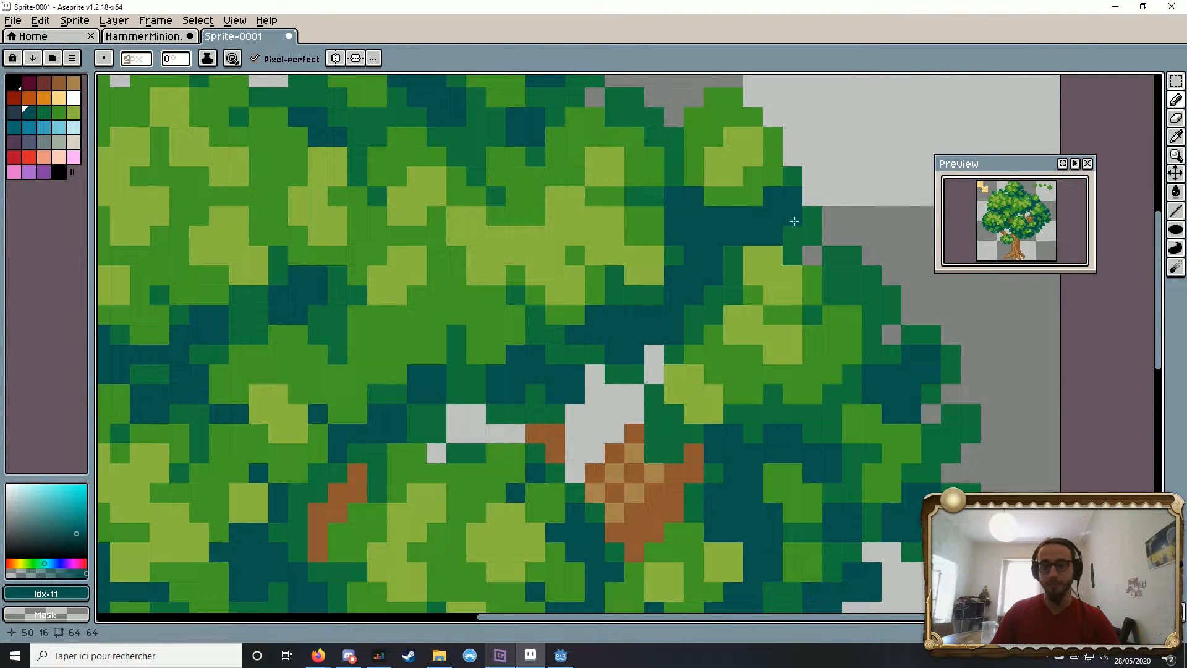
{"action": "scroll", "coordinate": [695, 206], "scroll_direction": "down", "scroll_amount": 5}
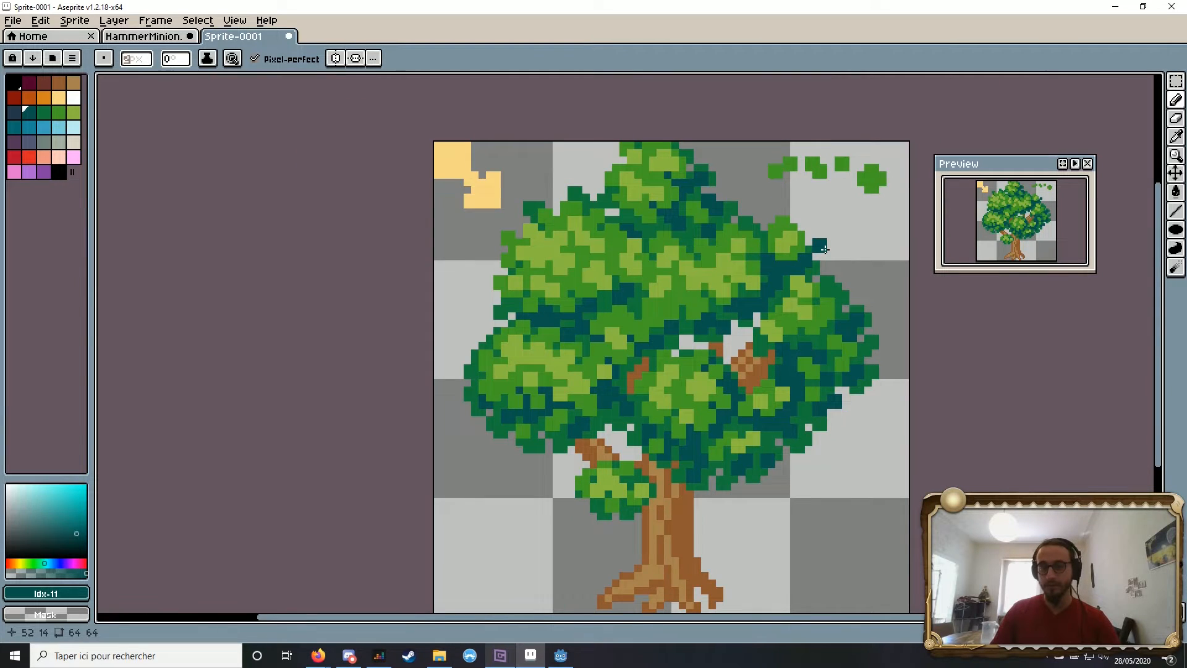
{"action": "scroll", "coordinate": [824, 248], "scroll_direction": "up", "scroll_amount": 1}
{"action": "scroll", "coordinate": [547, 320], "scroll_direction": "up", "scroll_amount": 2}
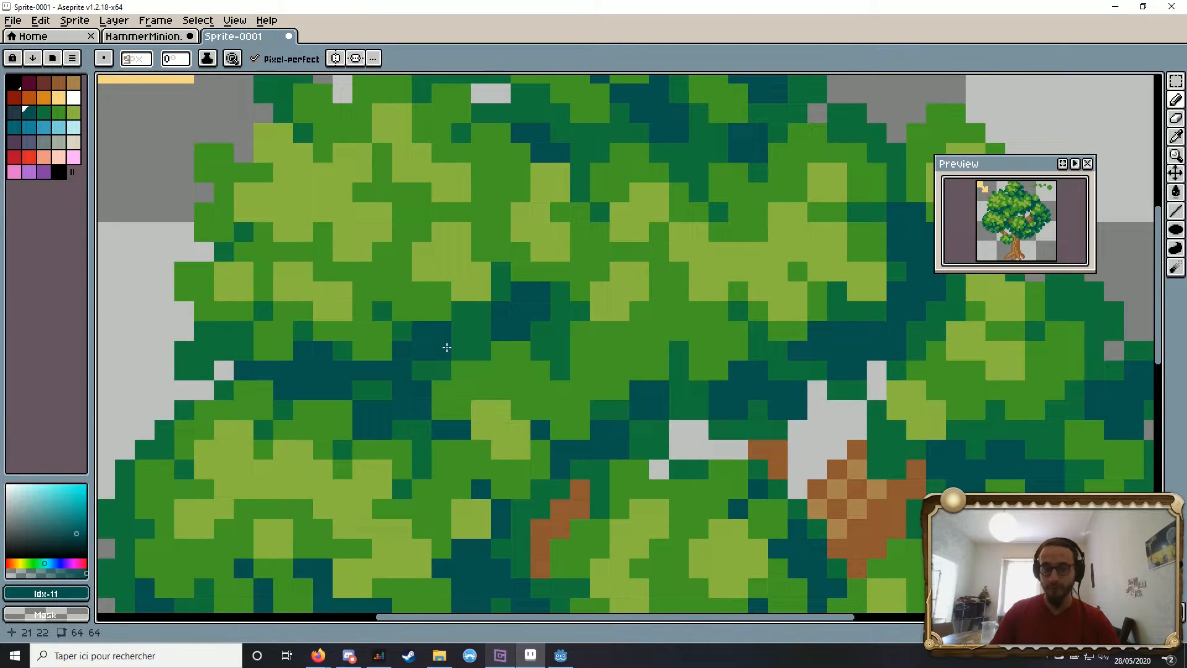
{"action": "left_click_drag", "start_coordinate": [590, 322], "coordinate": [492, 399]}
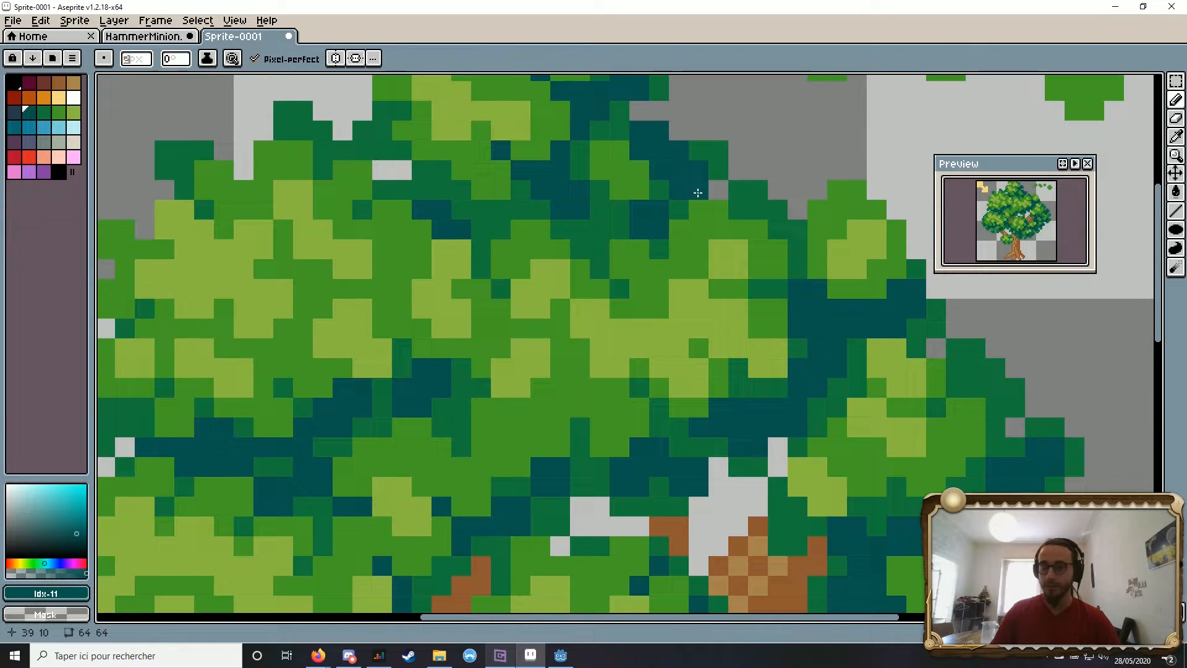
{"action": "left_click_drag", "start_coordinate": [694, 191], "coordinate": [510, 105]}
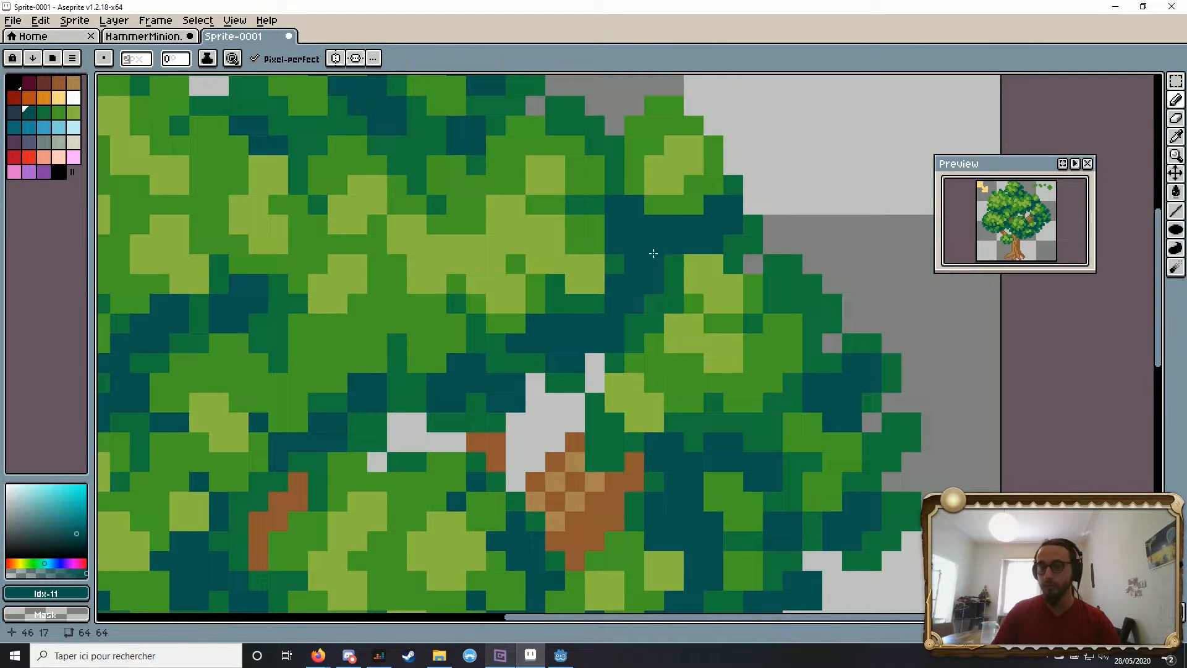
{"action": "scroll", "coordinate": [720, 210], "scroll_direction": "down", "scroll_amount": 5}
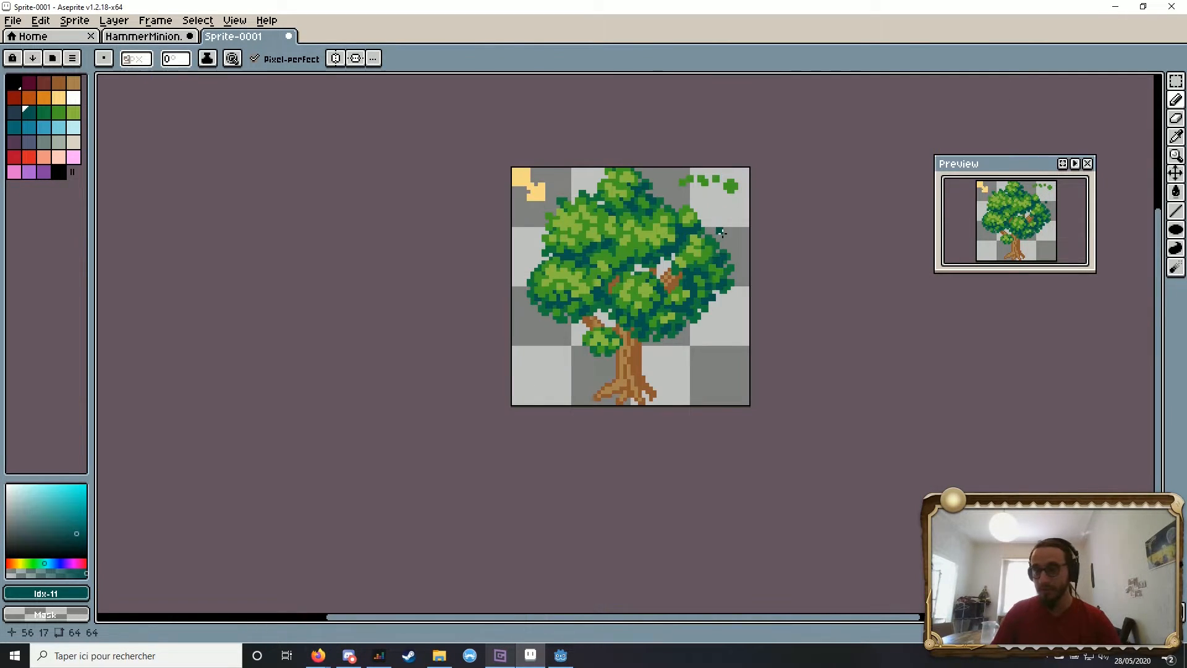
{"action": "scroll", "coordinate": [680, 267], "scroll_direction": "up", "scroll_amount": 2}
{"action": "scroll", "coordinate": [522, 202], "scroll_direction": "up", "scroll_amount": 2}
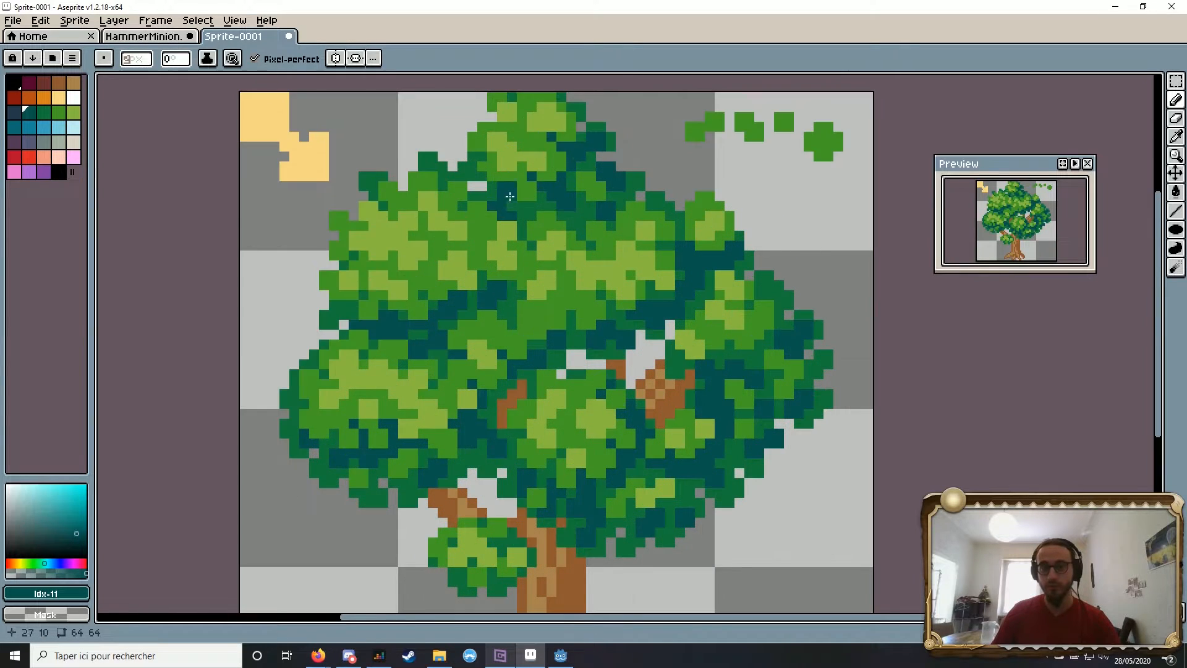
Step: Add dark-teal touches beside the upper-right tuft and on the right clump's outer edge
{"action": "scroll", "coordinate": [508, 187], "scroll_direction": "up", "scroll_amount": 3}
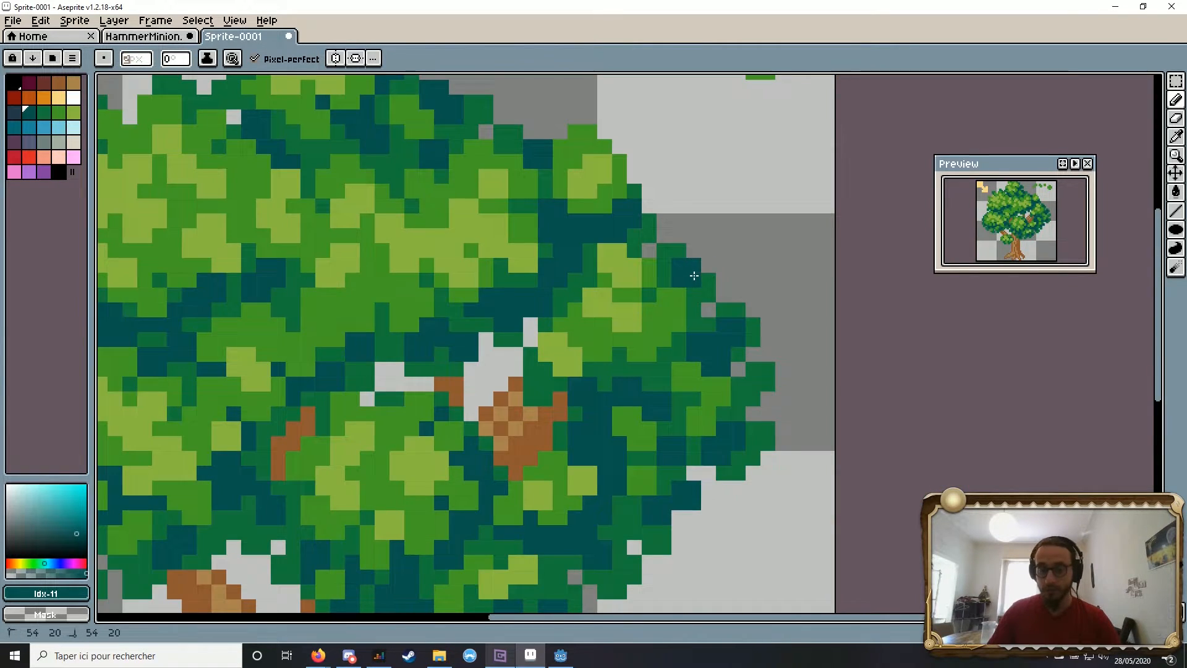
{"action": "scroll", "coordinate": [746, 316], "scroll_direction": "down", "scroll_amount": 6}
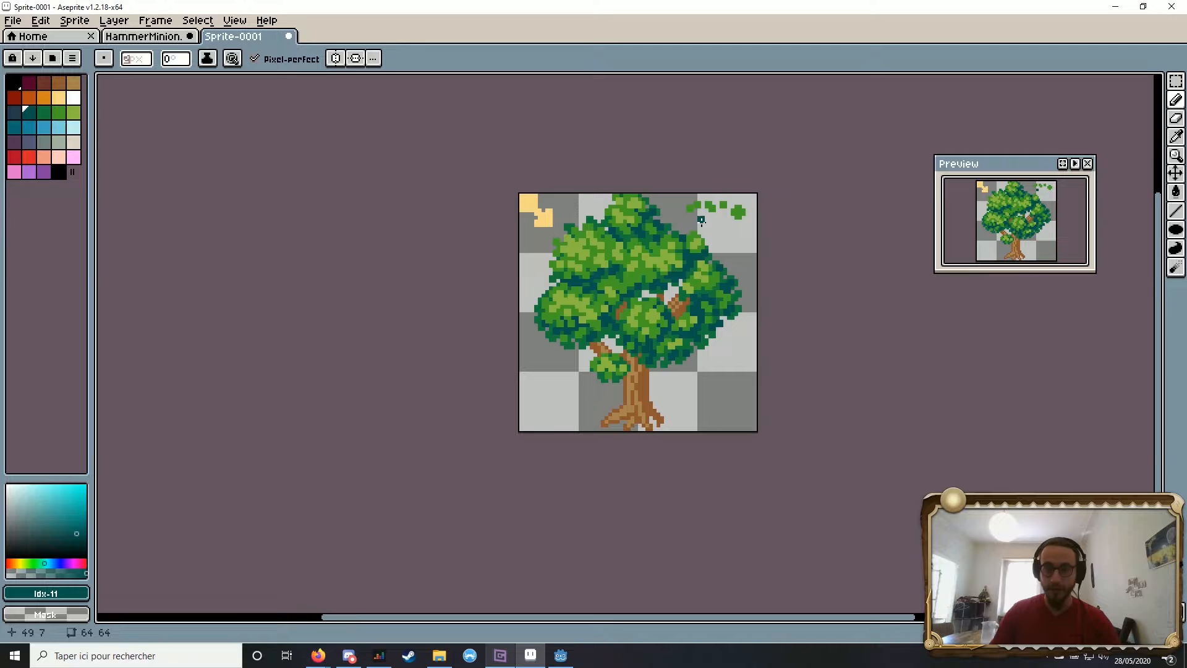
{"action": "scroll", "coordinate": [701, 221], "scroll_direction": "up", "scroll_amount": 3}
{"action": "scroll", "coordinate": [894, 309], "scroll_direction": "up", "scroll_amount": 1}
{"action": "scroll", "coordinate": [701, 298], "scroll_direction": "up", "scroll_amount": 5}
{"action": "scroll", "coordinate": [701, 298], "scroll_direction": "down", "scroll_amount": 7}
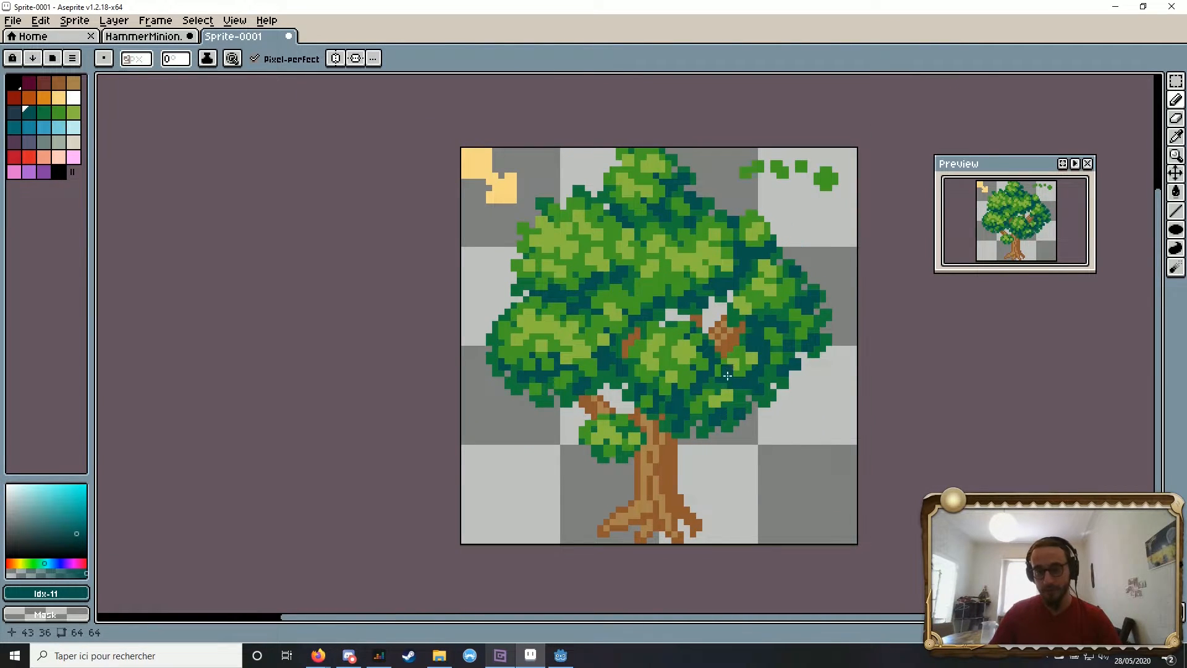
Step: Shade the small leaf clump beside the trunk with dark-teal pixels along its underside and upper right
{"action": "scroll", "coordinate": [727, 375], "scroll_direction": "up", "scroll_amount": 3}
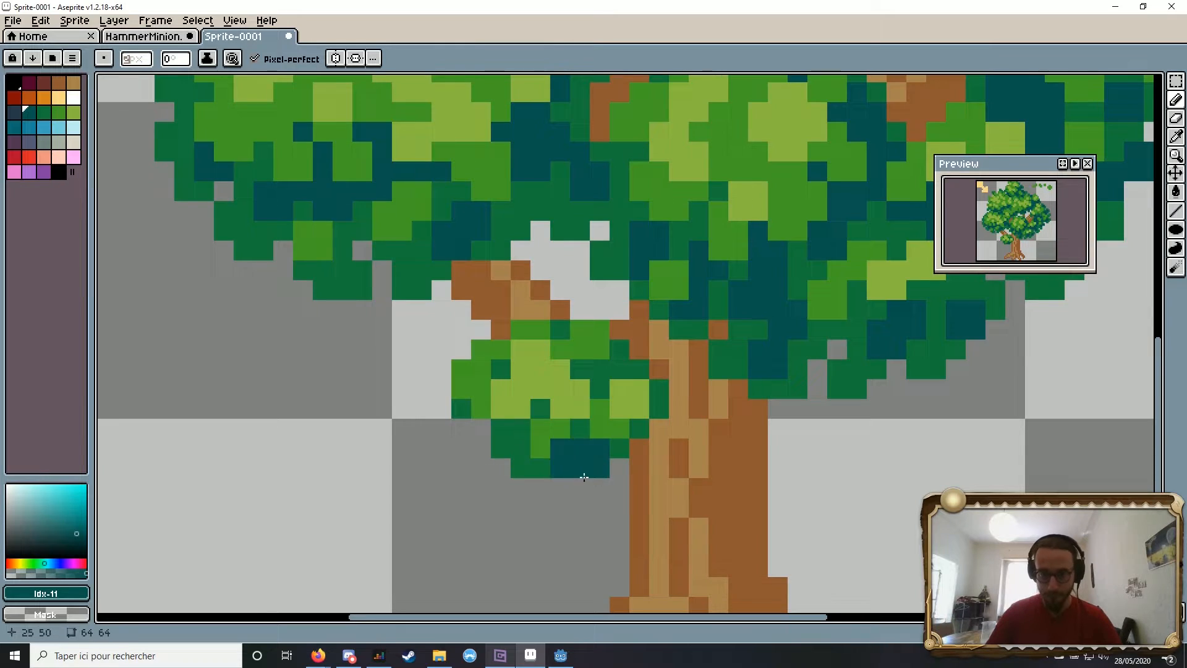
{"action": "scroll", "coordinate": [604, 471], "scroll_direction": "down", "scroll_amount": 3}
{"action": "scroll", "coordinate": [457, 352], "scroll_direction": "up", "scroll_amount": 2}
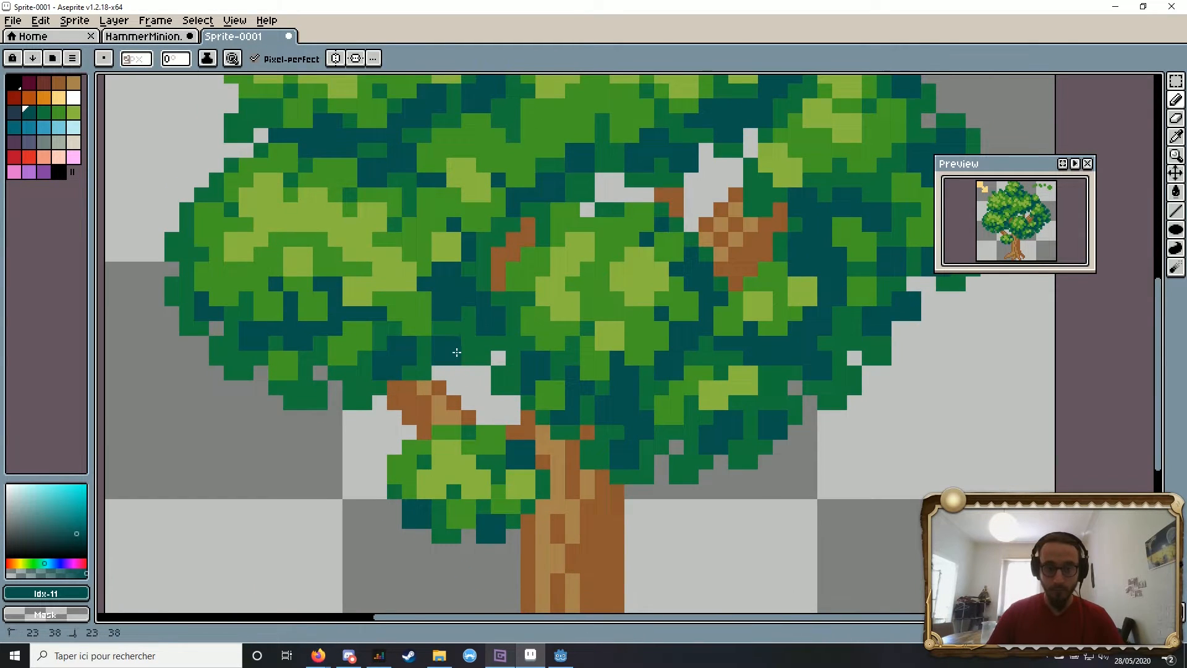
{"action": "scroll", "coordinate": [457, 353], "scroll_direction": "down", "scroll_amount": 3}
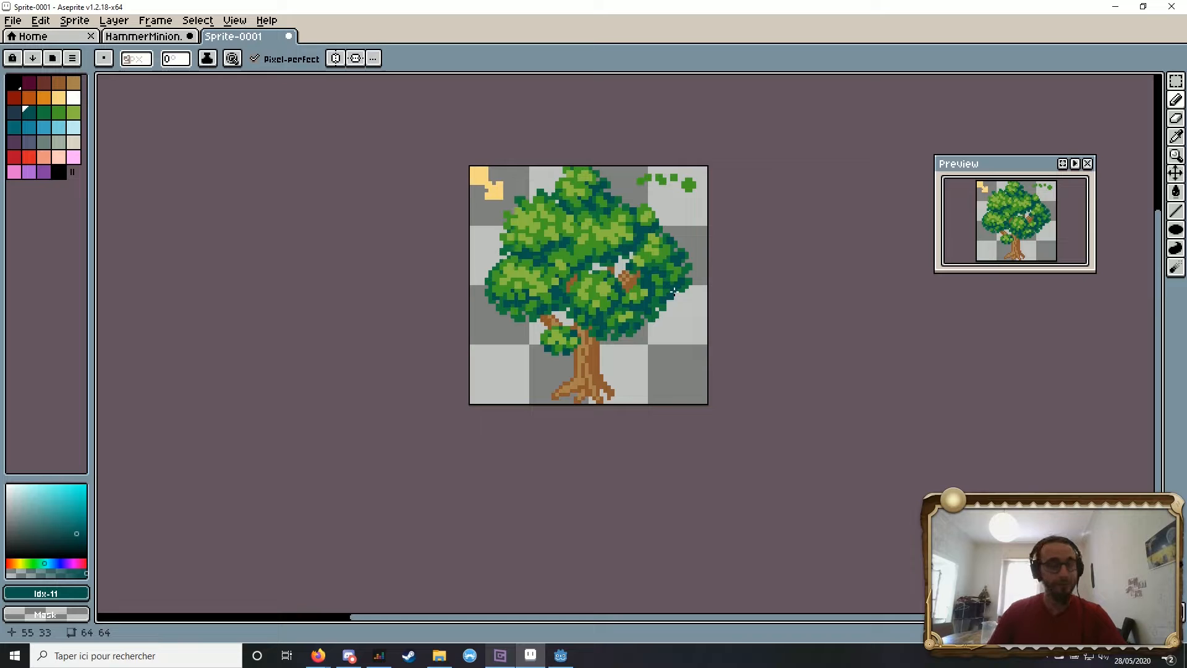
Step: Shade the branch above the small leaf clump with dark brown (#682e2e) pixels along its upper edge and left end
{"action": "scroll", "coordinate": [565, 339], "scroll_direction": "up", "scroll_amount": 1}
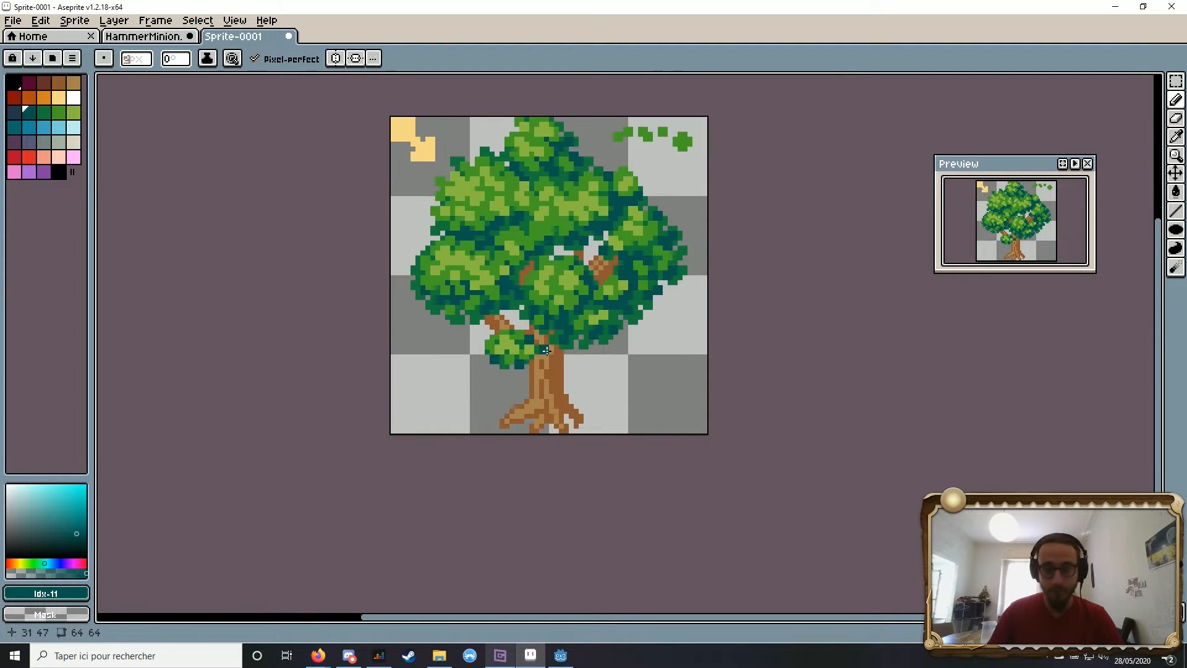
{"action": "scroll", "coordinate": [565, 352], "scroll_direction": "up", "scroll_amount": 2}
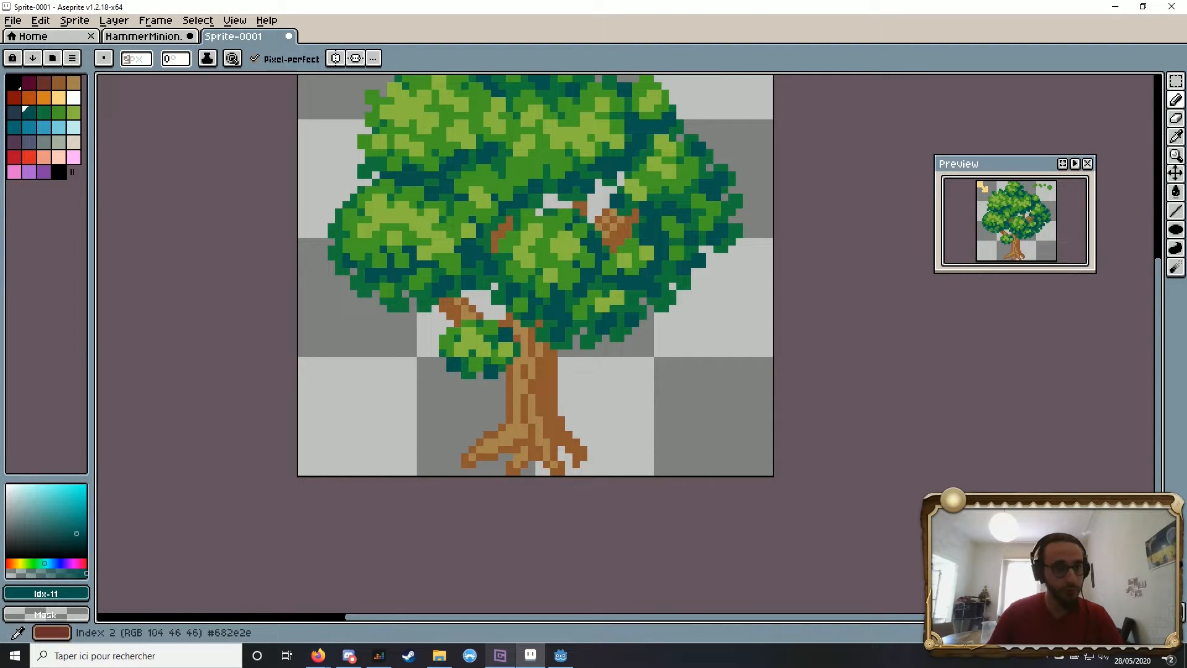
{"action": "left_click", "coordinate": [43, 81]}
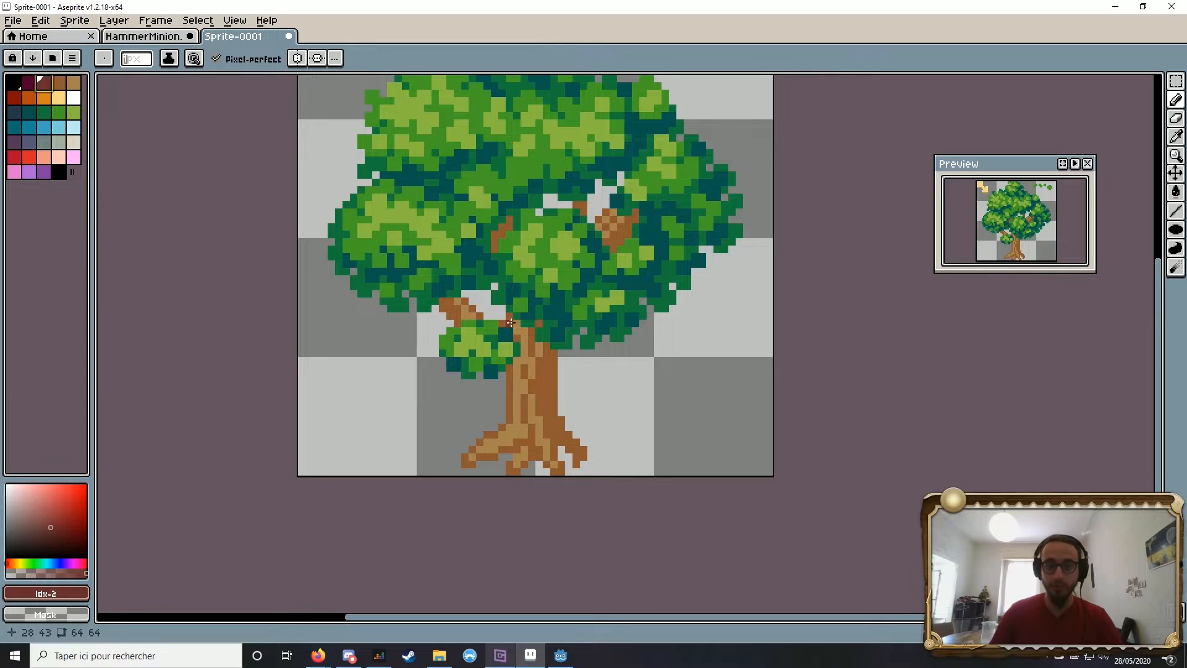
{"action": "left_click_drag", "start_coordinate": [512, 322], "coordinate": [547, 373]}
{"action": "scroll", "coordinate": [513, 366], "scroll_direction": "up", "scroll_amount": 3}
{"action": "left_click_drag", "start_coordinate": [425, 329], "coordinate": [438, 330]}
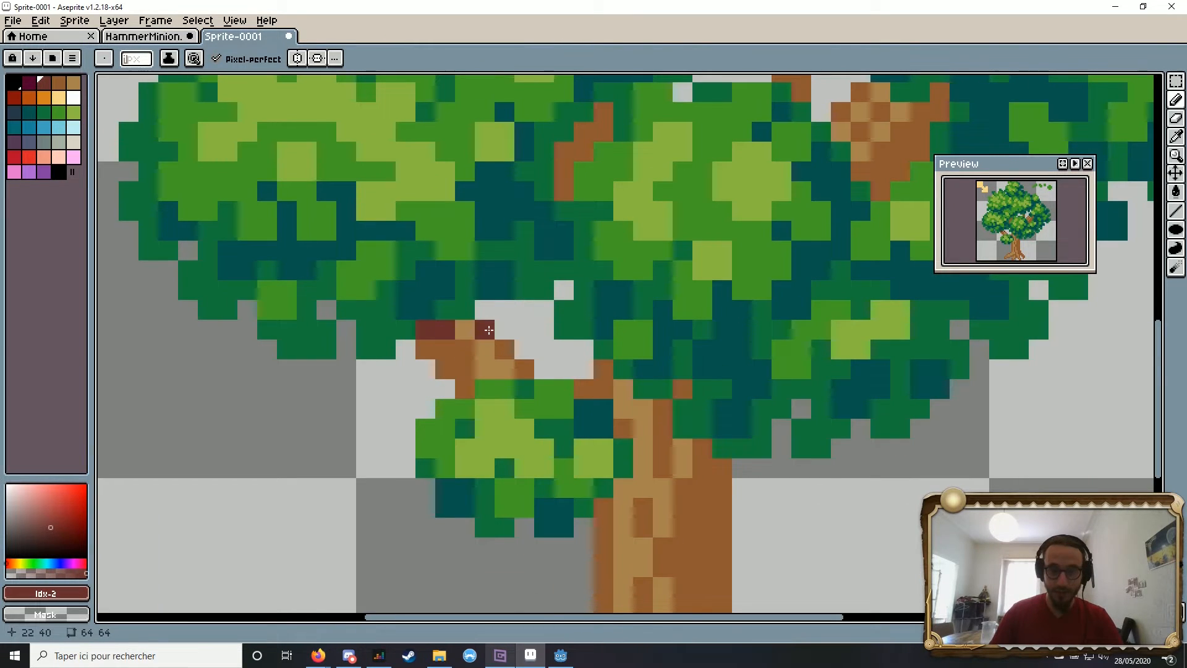
{"action": "left_click", "coordinate": [430, 351]}
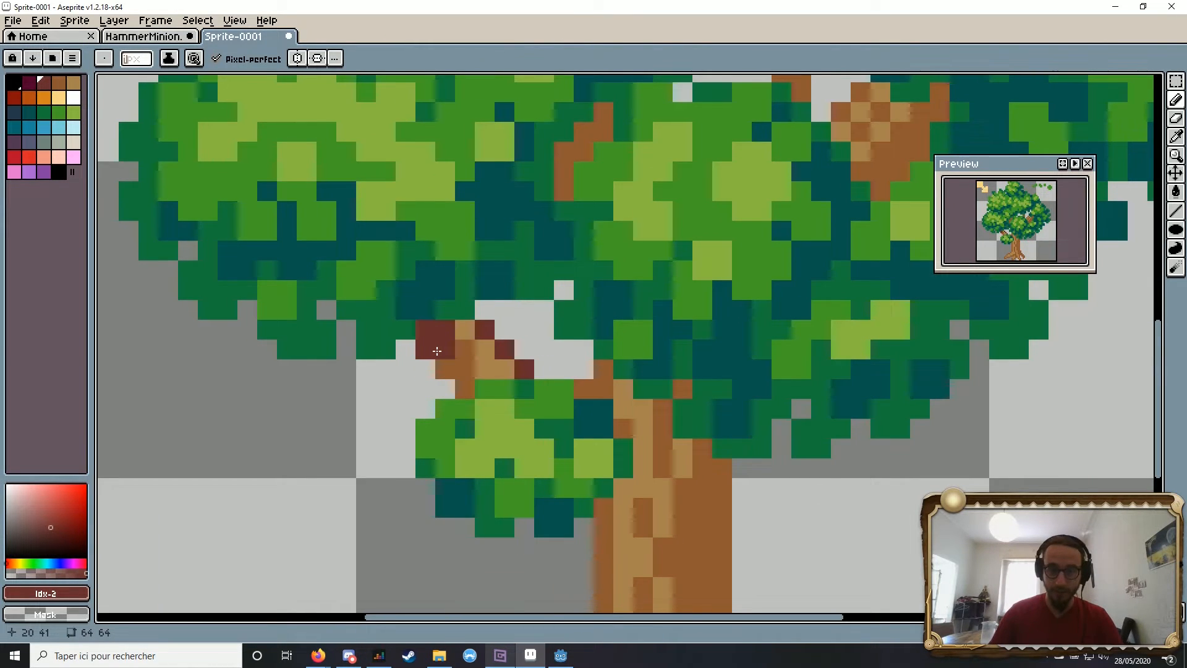
Step: Darken the lower-left side of the branch above the small leaf clump and extend its dark brown up to the foliage
{"action": "scroll", "coordinate": [537, 339], "scroll_direction": "down", "scroll_amount": 4}
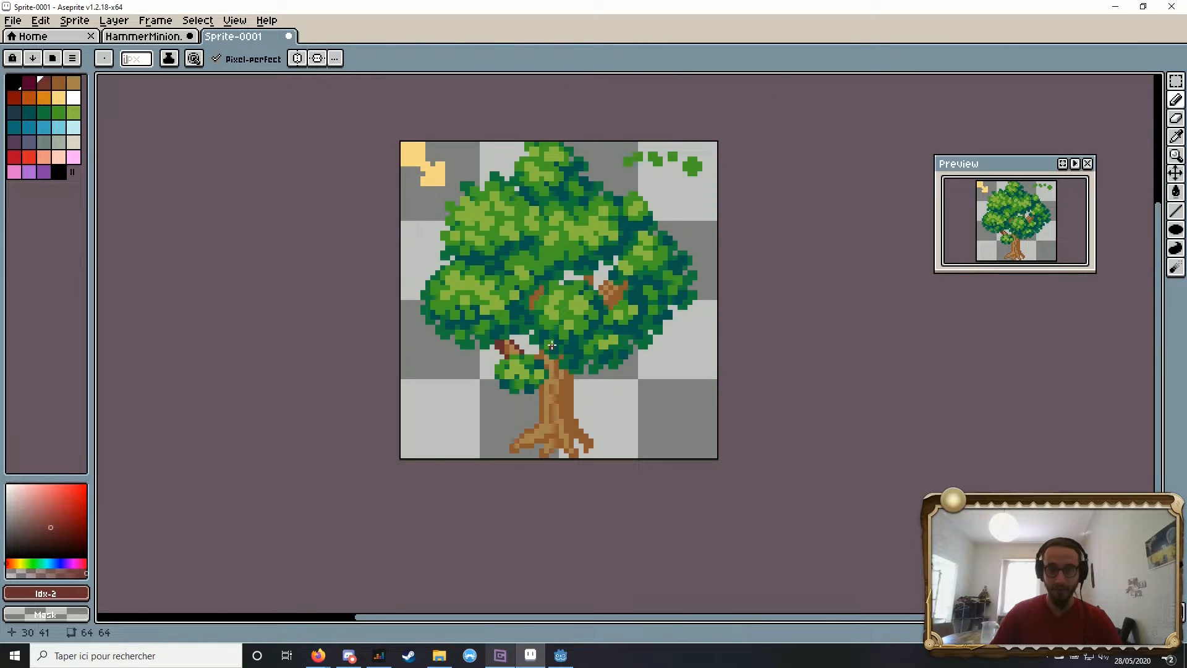
{"action": "scroll", "coordinate": [551, 344], "scroll_direction": "down", "scroll_amount": 1}
{"action": "scroll", "coordinate": [544, 345], "scroll_direction": "up", "scroll_amount": 5}
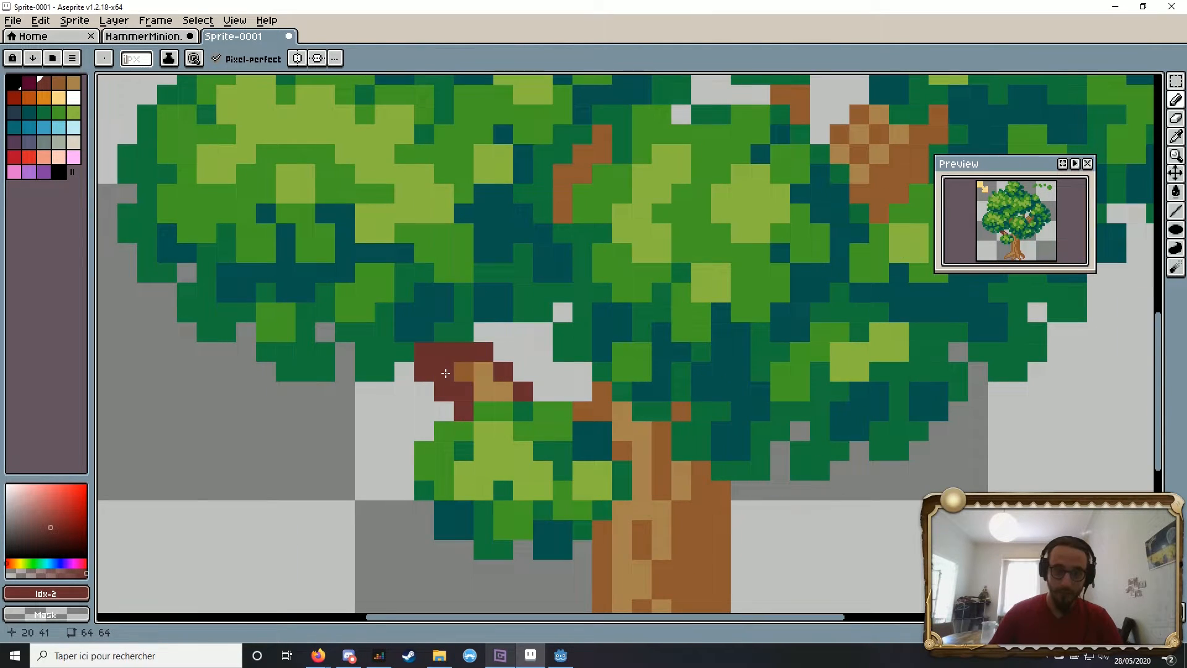
{"action": "scroll", "coordinate": [526, 341], "scroll_direction": "down", "scroll_amount": 5}
{"action": "scroll", "coordinate": [511, 339], "scroll_direction": "up", "scroll_amount": 2}
{"action": "scroll", "coordinate": [511, 339], "scroll_direction": "up", "scroll_amount": 3}
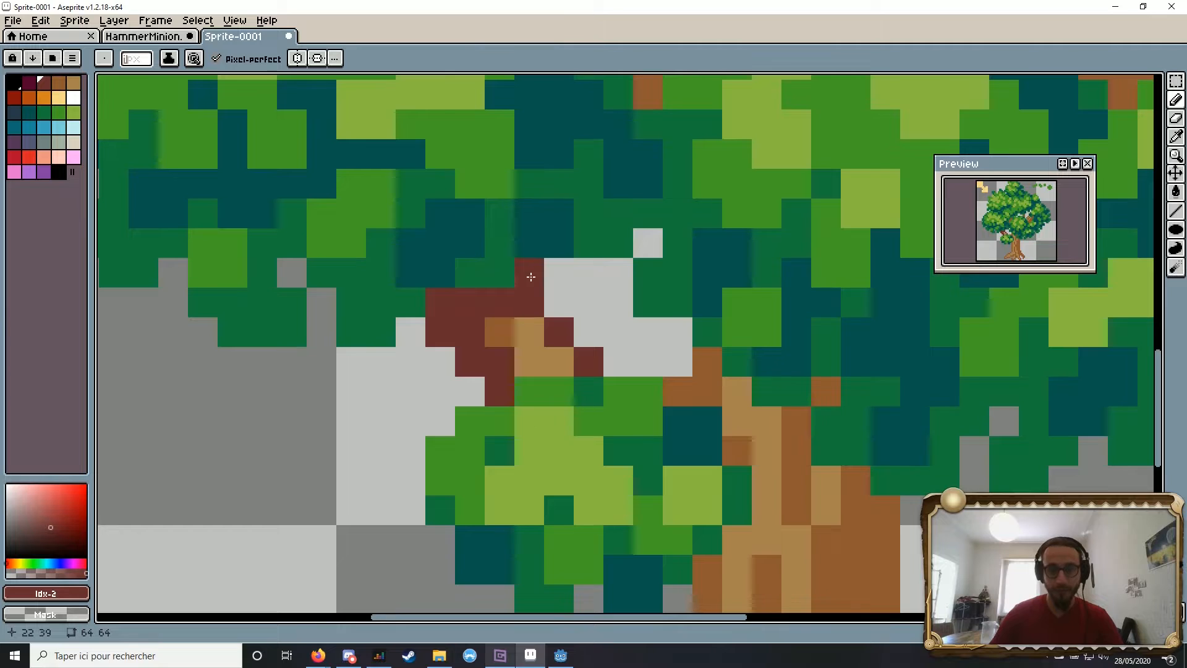
{"action": "scroll", "coordinate": [573, 251], "scroll_direction": "down", "scroll_amount": 4}
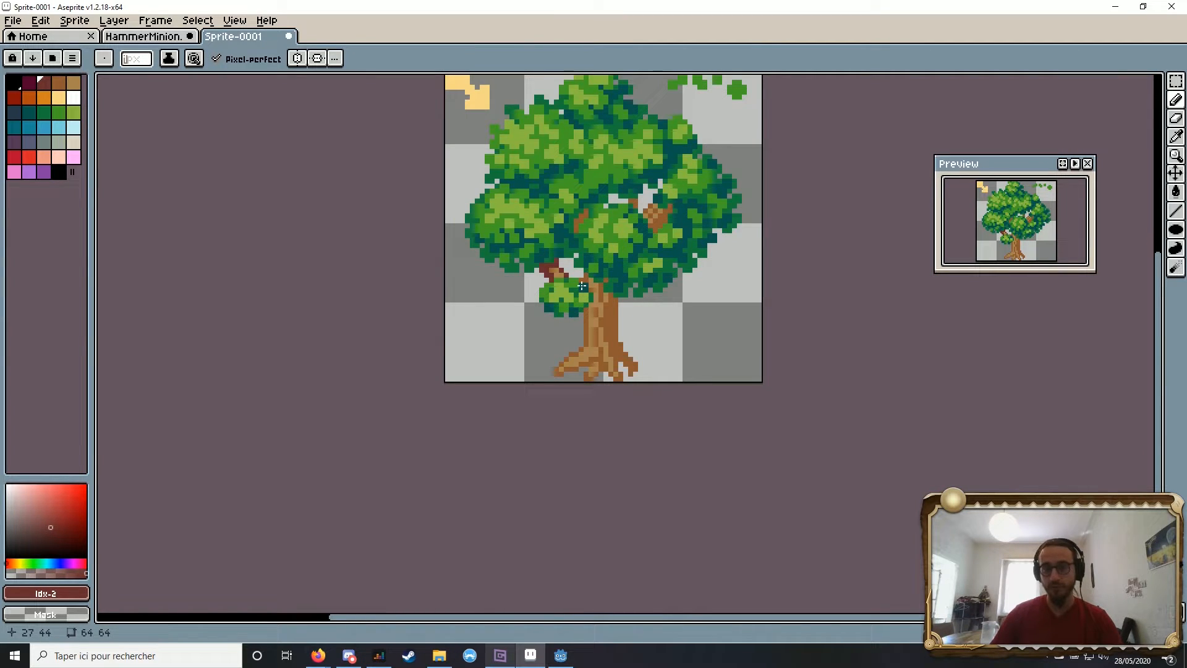
Step: Shade the left edge of the thin branch showing between the central and left foliage clumps with dark brown
{"action": "scroll", "coordinate": [597, 206], "scroll_direction": "up", "scroll_amount": 3}
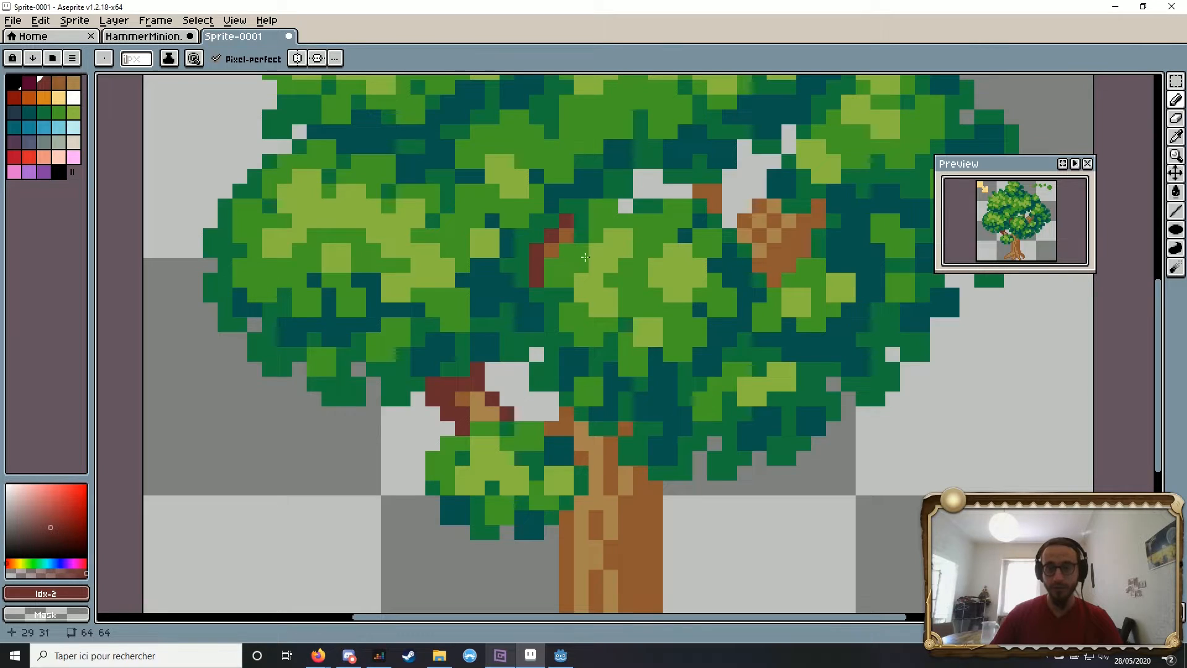
{"action": "scroll", "coordinate": [773, 213], "scroll_direction": "down", "scroll_amount": 3}
{"action": "left_click_drag", "start_coordinate": [766, 219], "coordinate": [678, 270]}
{"action": "scroll", "coordinate": [675, 269], "scroll_direction": "up", "scroll_amount": 4}
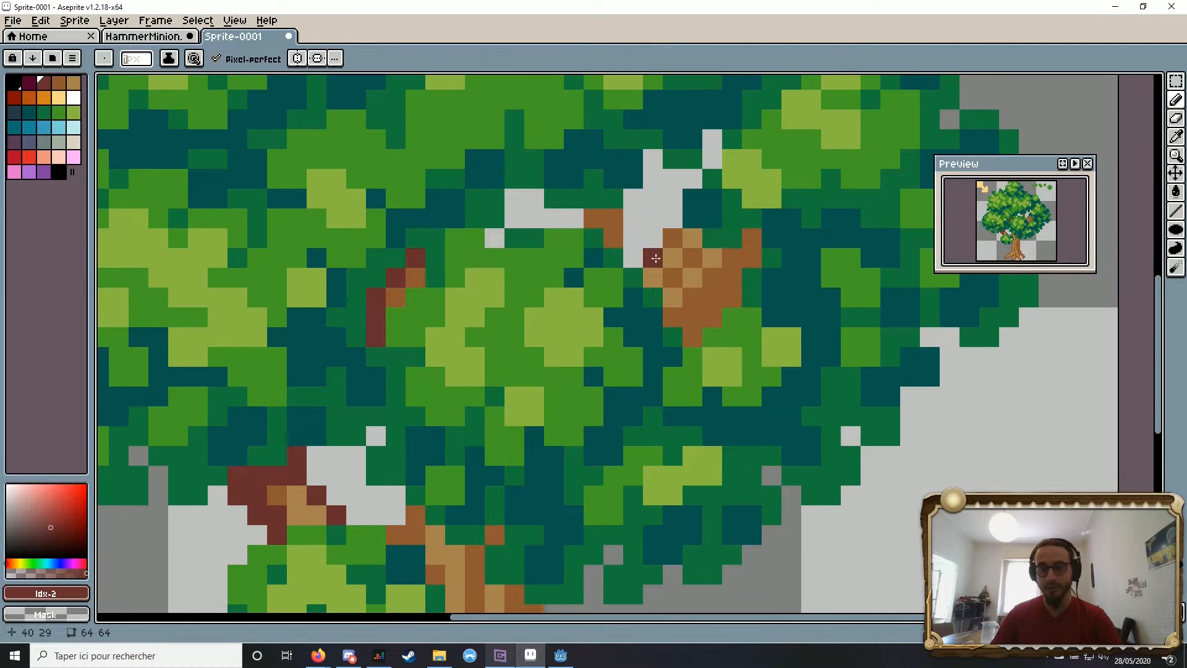
Step: Recolor the twig beside the canopy gap dark brown and continue it on the gap's far left side
{"action": "scroll", "coordinate": [612, 229], "scroll_direction": "down", "scroll_amount": 6}
{"action": "scroll", "coordinate": [645, 198], "scroll_direction": "up", "scroll_amount": 2}
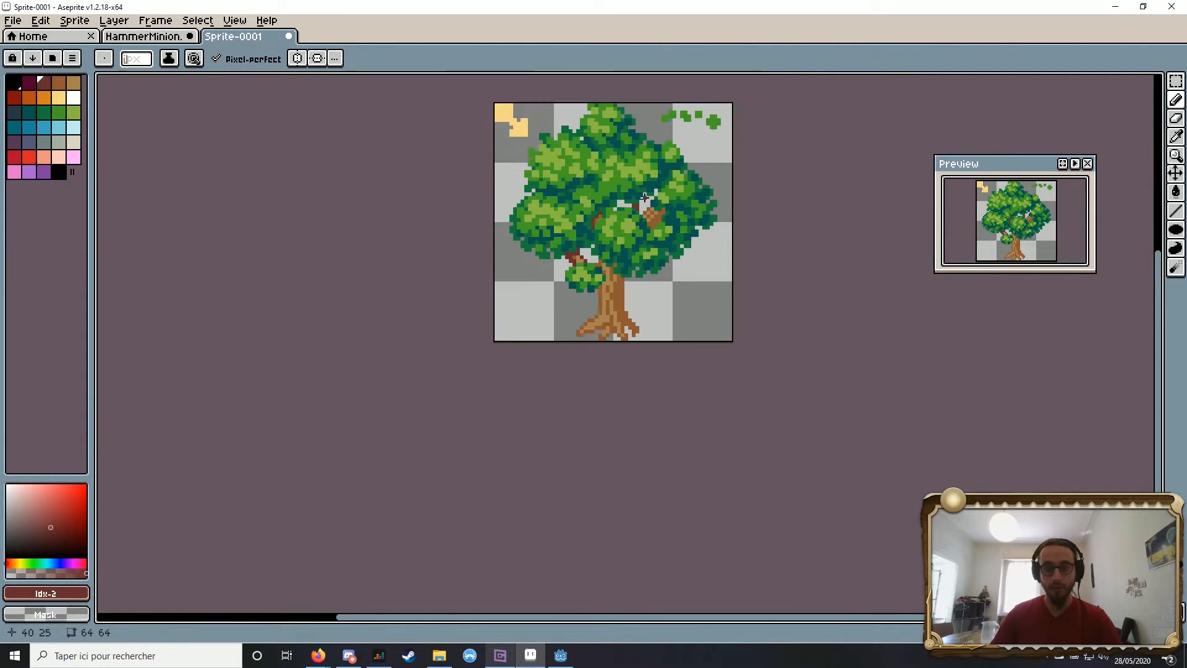
{"action": "scroll", "coordinate": [645, 198], "scroll_direction": "up", "scroll_amount": 4}
{"action": "scroll", "coordinate": [587, 204], "scroll_direction": "down", "scroll_amount": 4}
{"action": "scroll", "coordinate": [556, 207], "scroll_direction": "up", "scroll_amount": 5}
{"action": "left_click", "coordinate": [523, 214]}
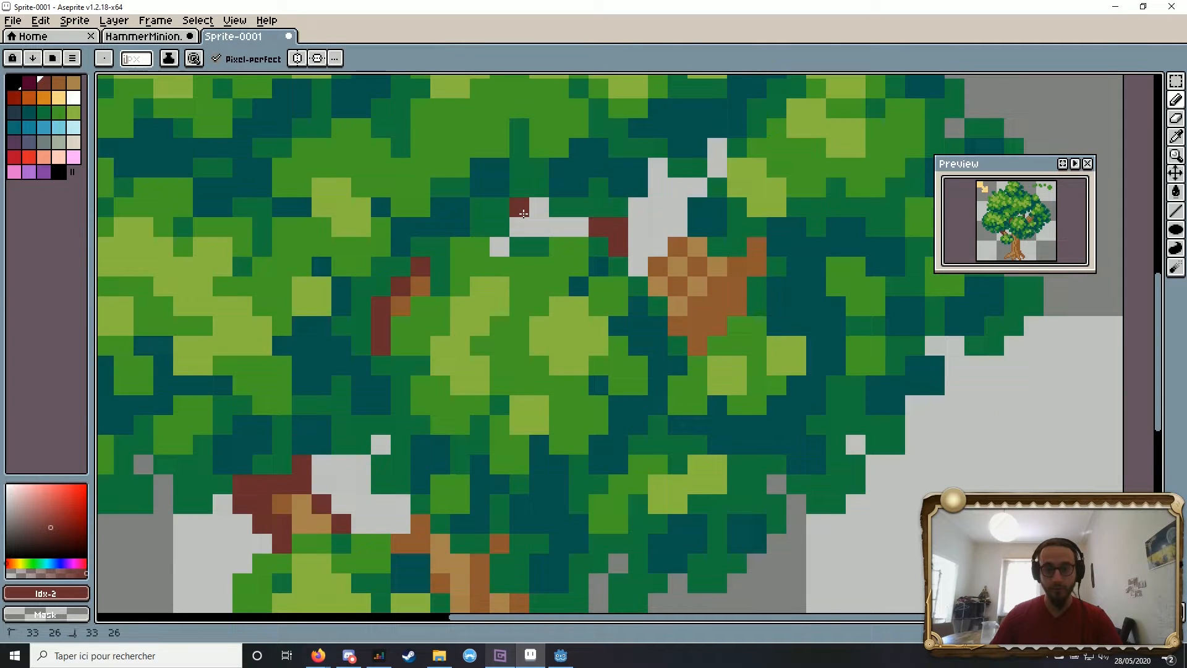
{"action": "scroll", "coordinate": [538, 199], "scroll_direction": "down", "scroll_amount": 6}
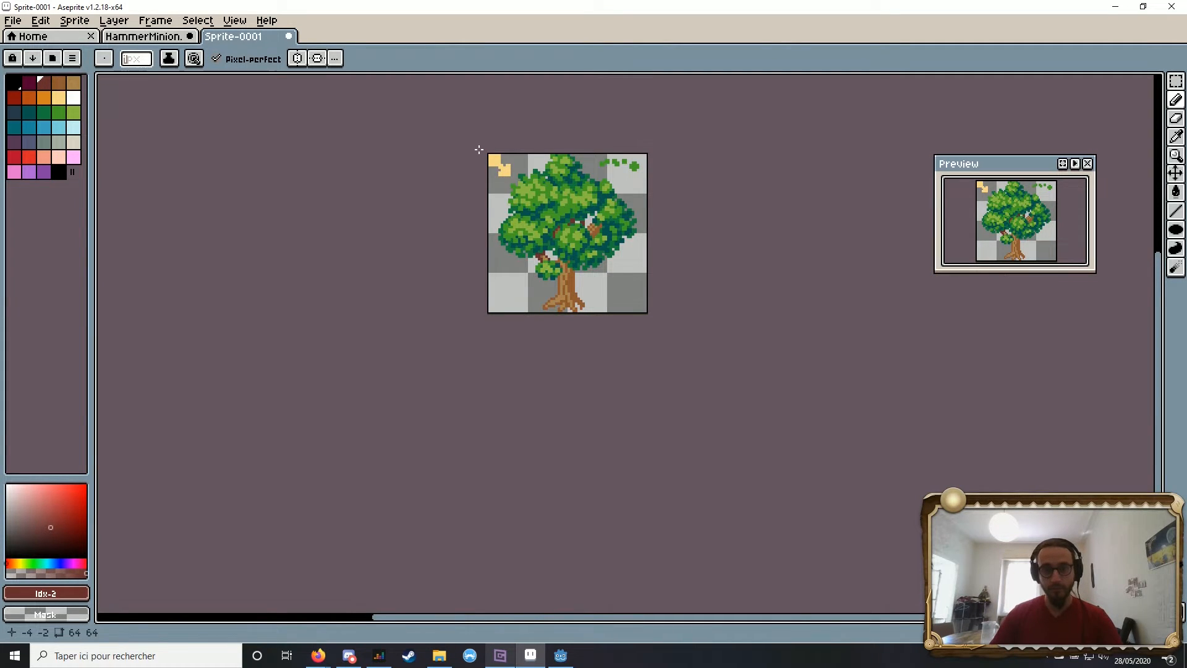
{"action": "scroll", "coordinate": [523, 173], "scroll_direction": "up", "scroll_amount": 2}
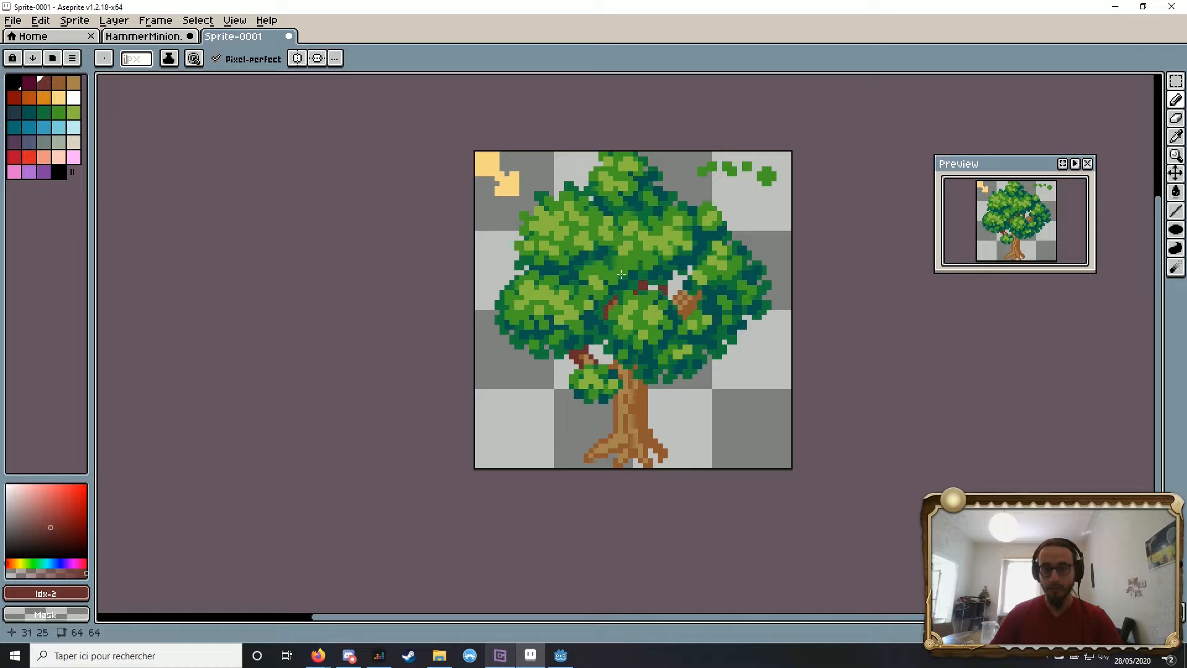
Step: Shade the broad branch in the right of the canopy with dark brown along its underside, right edge and upper-left corner
{"action": "scroll", "coordinate": [709, 293], "scroll_direction": "up", "scroll_amount": 2}
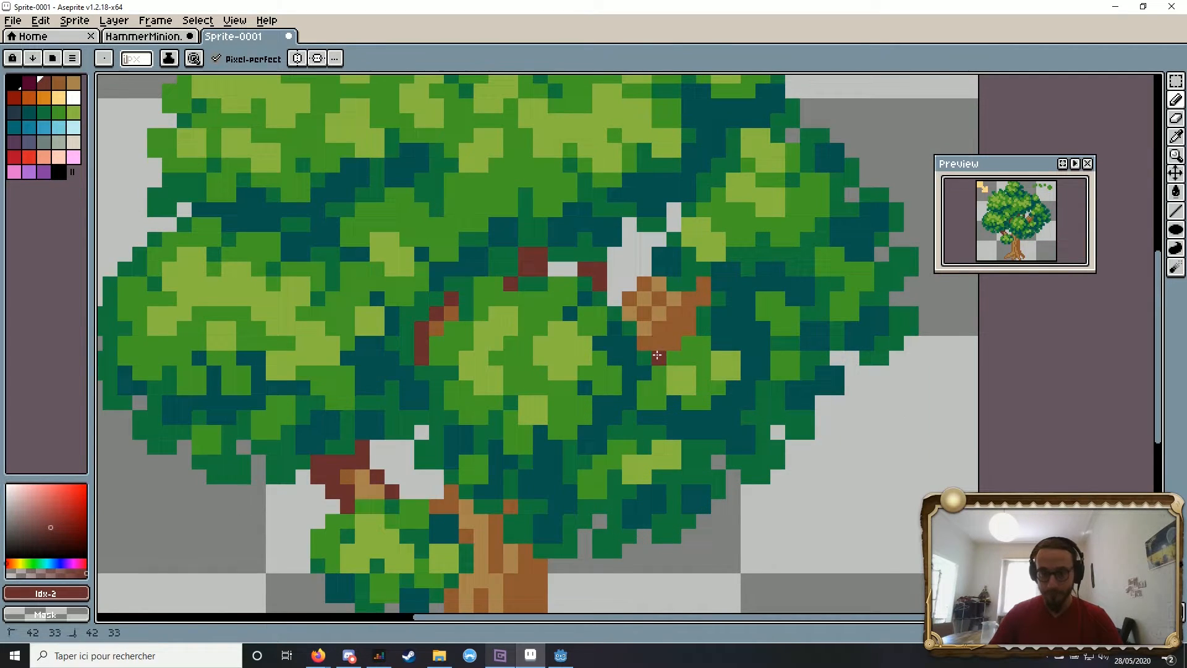
{"action": "left_click_drag", "start_coordinate": [659, 357], "coordinate": [703, 284]}
{"action": "left_click", "coordinate": [674, 300], "text": "alt"}
{"action": "left_click", "coordinate": [58, 83]}
{"action": "left_click", "coordinate": [29, 82]}
{"action": "left_click", "coordinate": [659, 346], "text": "alt"}
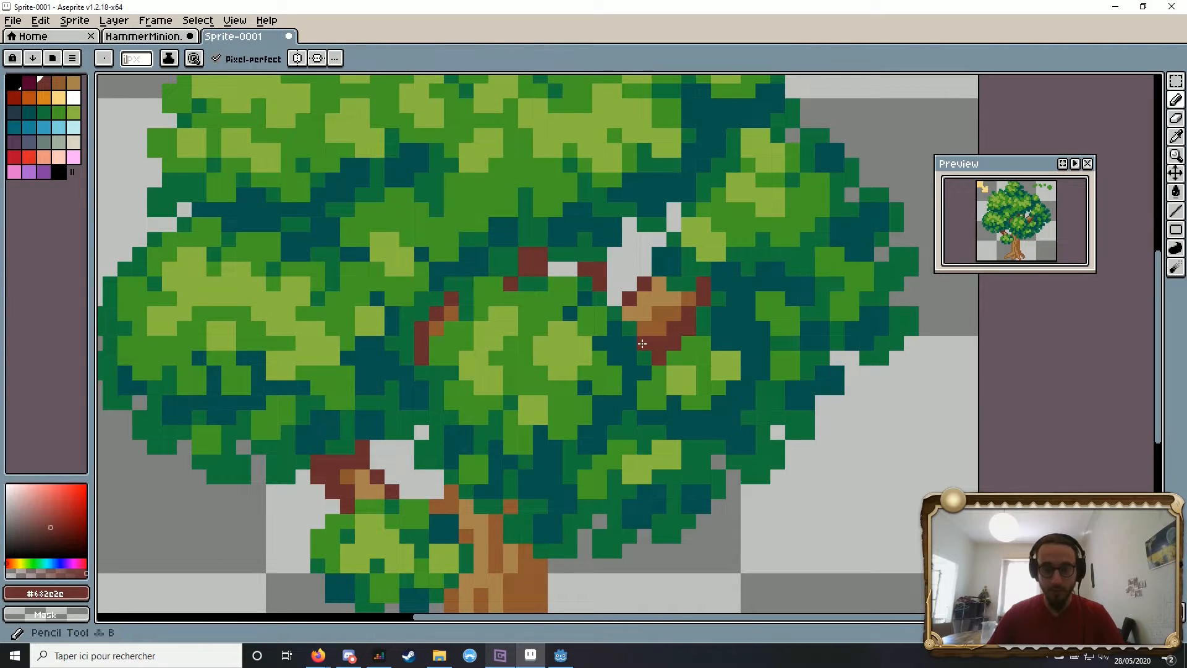
{"action": "left_click_drag", "start_coordinate": [643, 342], "coordinate": [644, 329]}
{"action": "scroll", "coordinate": [696, 301], "scroll_direction": "down", "scroll_amount": 5}
{"action": "left_click_drag", "start_coordinate": [728, 382], "coordinate": [702, 363]}
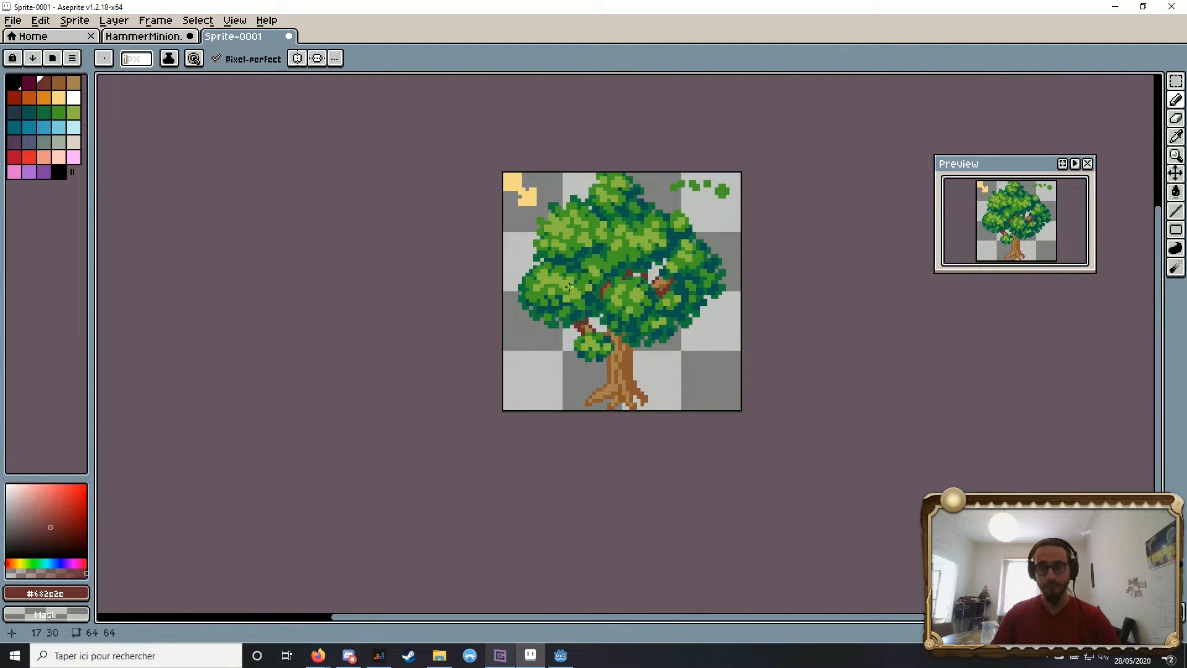
Step: Draw a dark-brown shadow down the trunk's right edge and along the outer edge of the right root
{"action": "scroll", "coordinate": [628, 375], "scroll_direction": "up", "scroll_amount": 4}
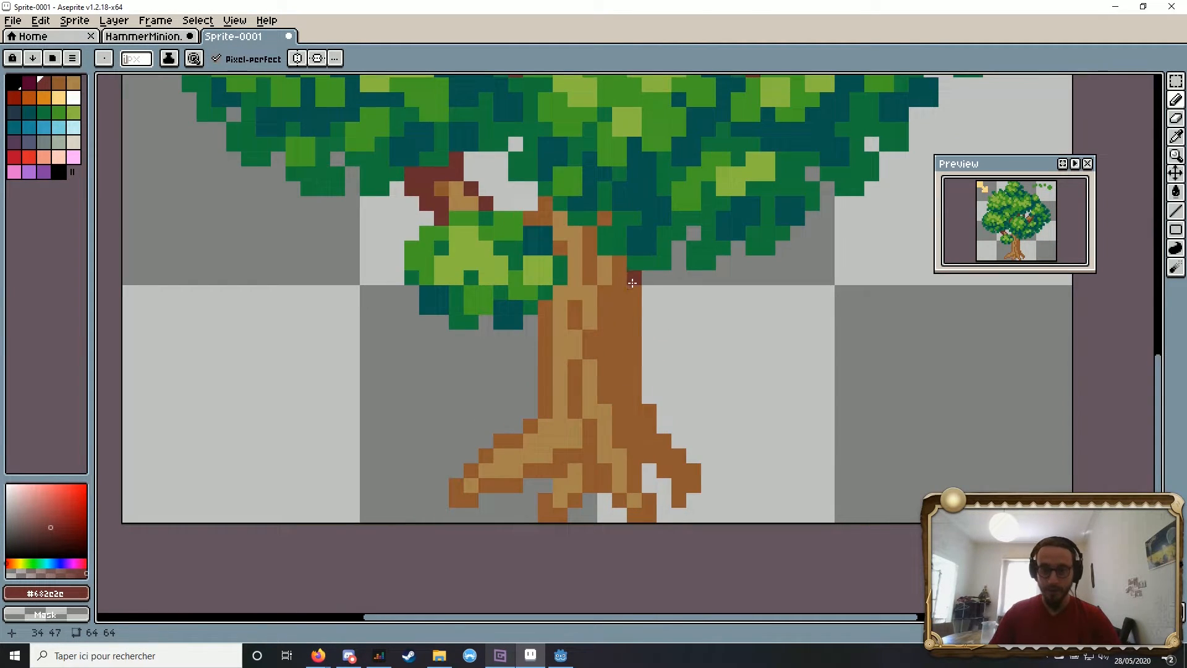
{"action": "mouse_move", "coordinate": [630, 272]}
{"action": "left_mouse_down"}
{"action": "mouse_move", "coordinate": [632, 396]}
{"action": "mouse_move", "coordinate": [669, 447]}
{"action": "mouse_move", "coordinate": [678, 501]}
{"action": "left_mouse_up"}
{"action": "scroll", "coordinate": [539, 178], "scroll_direction": "down", "scroll_amount": 4}
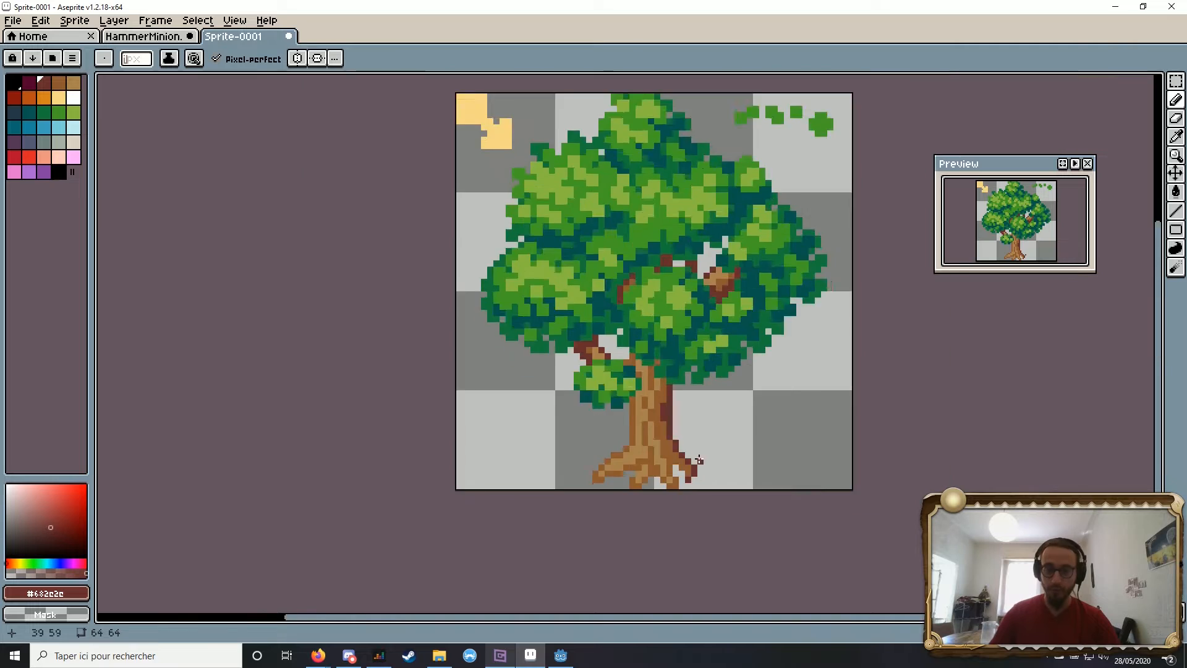
Step: Add dark-brown bark lines inside the right half of the trunk, running down to the inner side of the right root
{"action": "scroll", "coordinate": [643, 352], "scroll_direction": "up", "scroll_amount": 5}
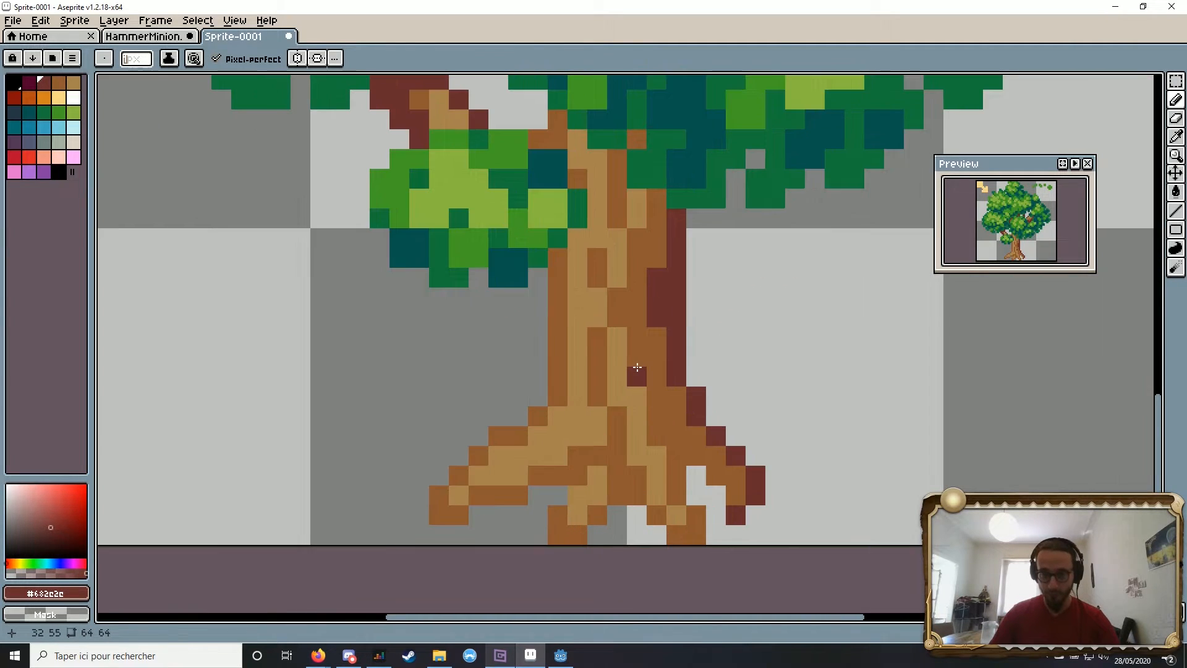
{"action": "mouse_move", "coordinate": [639, 371]}
{"action": "left_mouse_down"}
{"action": "mouse_move", "coordinate": [664, 436]}
{"action": "mouse_move", "coordinate": [701, 458]}
{"action": "left_mouse_up"}
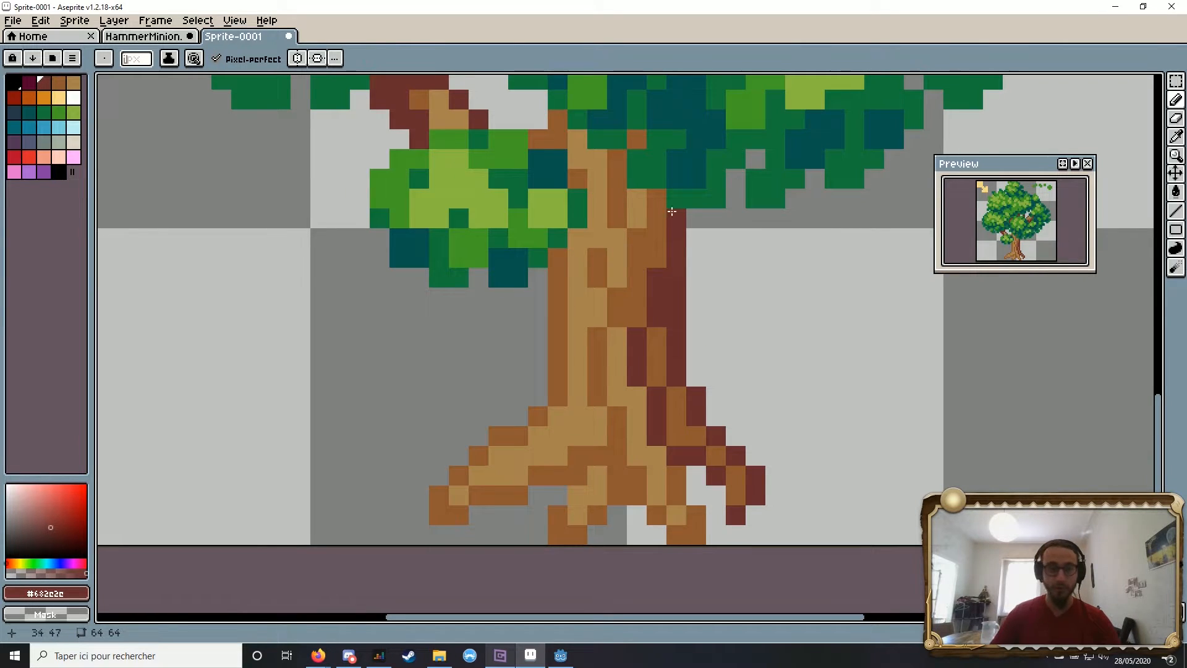
{"action": "left_click_drag", "start_coordinate": [637, 258], "coordinate": [658, 199]}
{"action": "scroll", "coordinate": [683, 201], "scroll_direction": "down", "scroll_amount": 4}
Step: Outline the trunk's left edge and the upper side of the left root in dark brown
{"action": "scroll", "coordinate": [675, 280], "scroll_direction": "up", "scroll_amount": 4}
{"action": "mouse_move", "coordinate": [584, 337]}
{"action": "left_mouse_down"}
{"action": "mouse_move", "coordinate": [566, 321]}
{"action": "mouse_move", "coordinate": [587, 275]}
{"action": "left_mouse_up"}
{"action": "key", "text": "ctrl+z"}
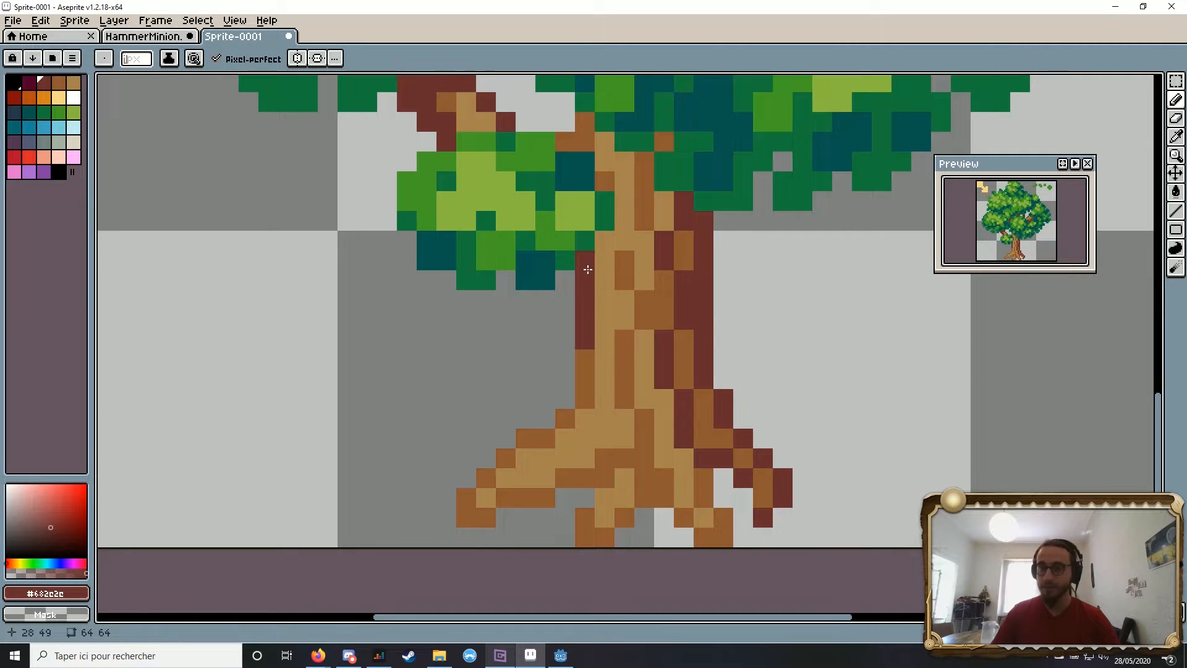
{"action": "scroll", "coordinate": [587, 269], "scroll_direction": "down", "scroll_amount": 5}
{"action": "scroll", "coordinate": [562, 247], "scroll_direction": "up", "scroll_amount": 4}
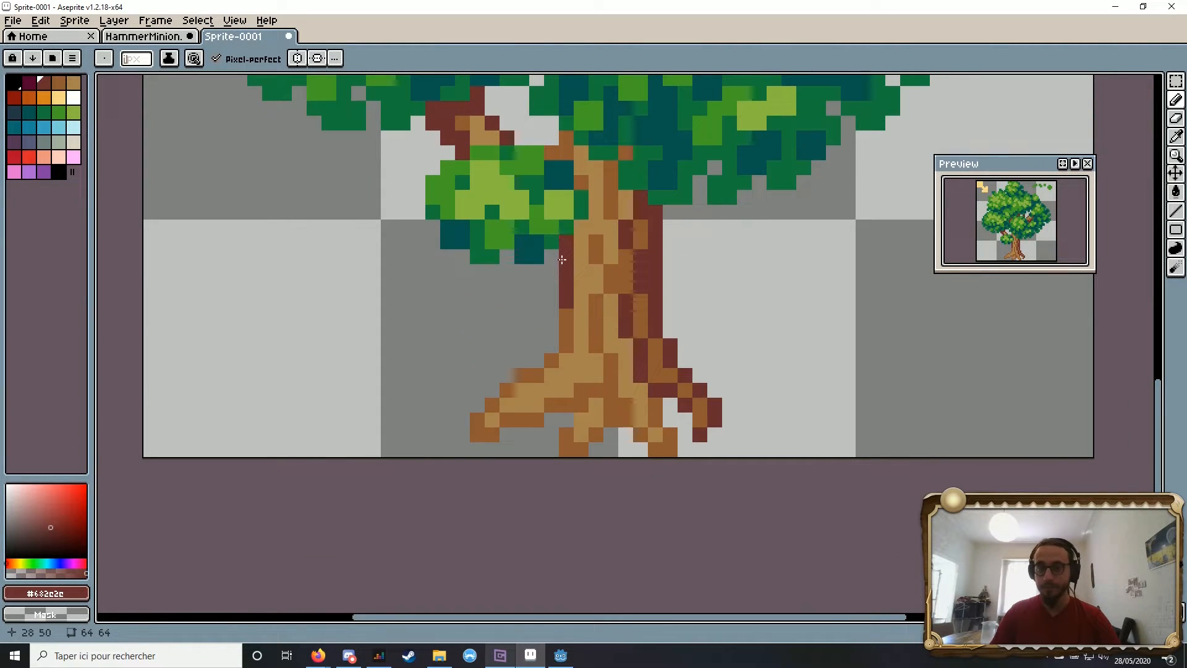
{"action": "mouse_move", "coordinate": [565, 313]}
{"action": "left_mouse_down"}
{"action": "mouse_move", "coordinate": [554, 356]}
{"action": "mouse_move", "coordinate": [508, 390]}
{"action": "left_mouse_up"}
{"action": "left_click_drag", "start_coordinate": [688, 308], "coordinate": [644, 342]}
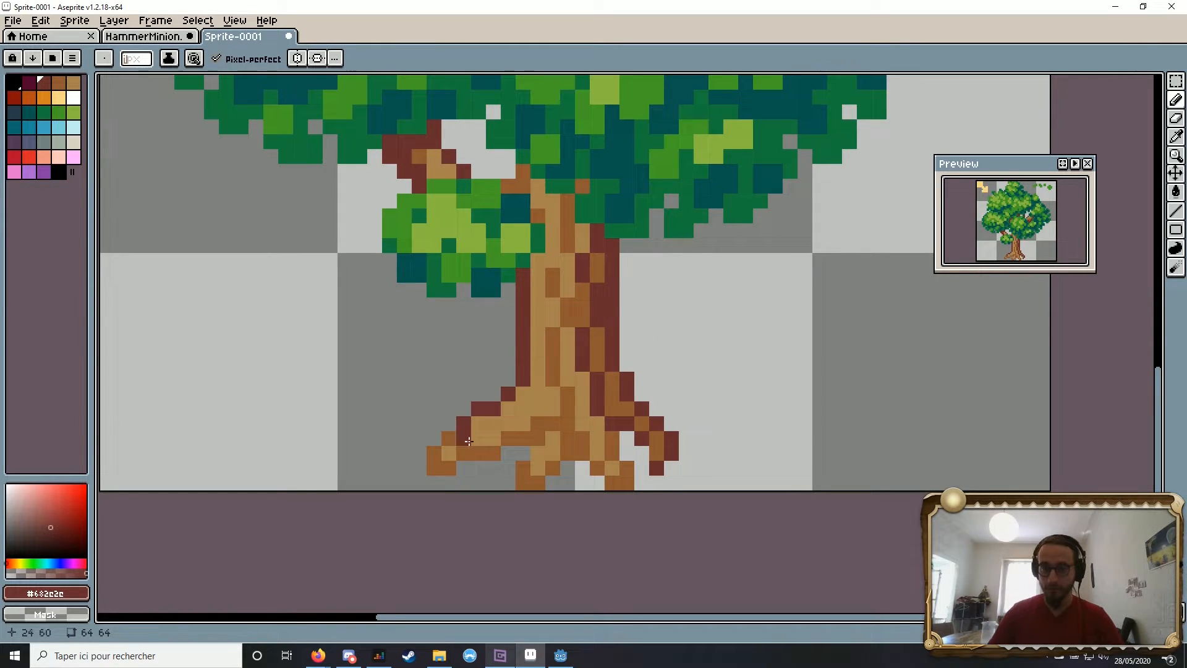
Step: Shade the undersides of the roots and the gaps between them with dark brown
{"action": "scroll", "coordinate": [664, 413], "scroll_direction": "down", "scroll_amount": 4}
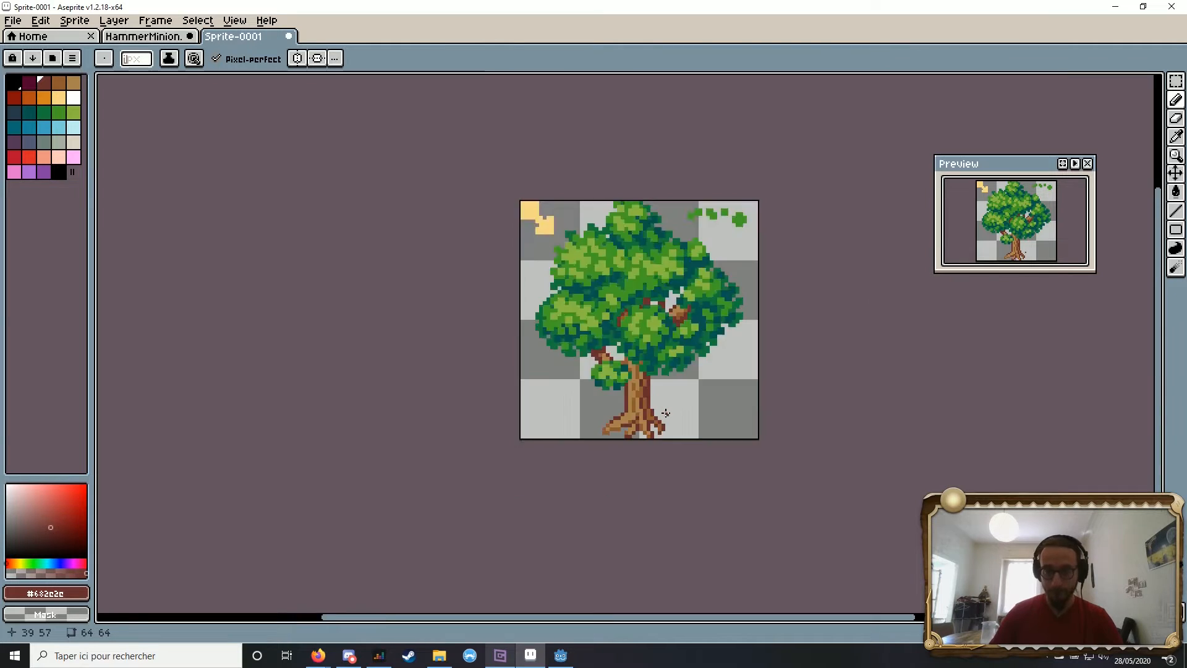
{"action": "scroll", "coordinate": [643, 423], "scroll_direction": "up", "scroll_amount": 4}
{"action": "scroll", "coordinate": [578, 365], "scroll_direction": "down", "scroll_amount": 6}
{"action": "scroll", "coordinate": [601, 351], "scroll_direction": "up", "scroll_amount": 7}
Step: Add medium-brown transition pixels inside the dark outline along the upper side of the left root
{"action": "left_click", "coordinate": [59, 83]}
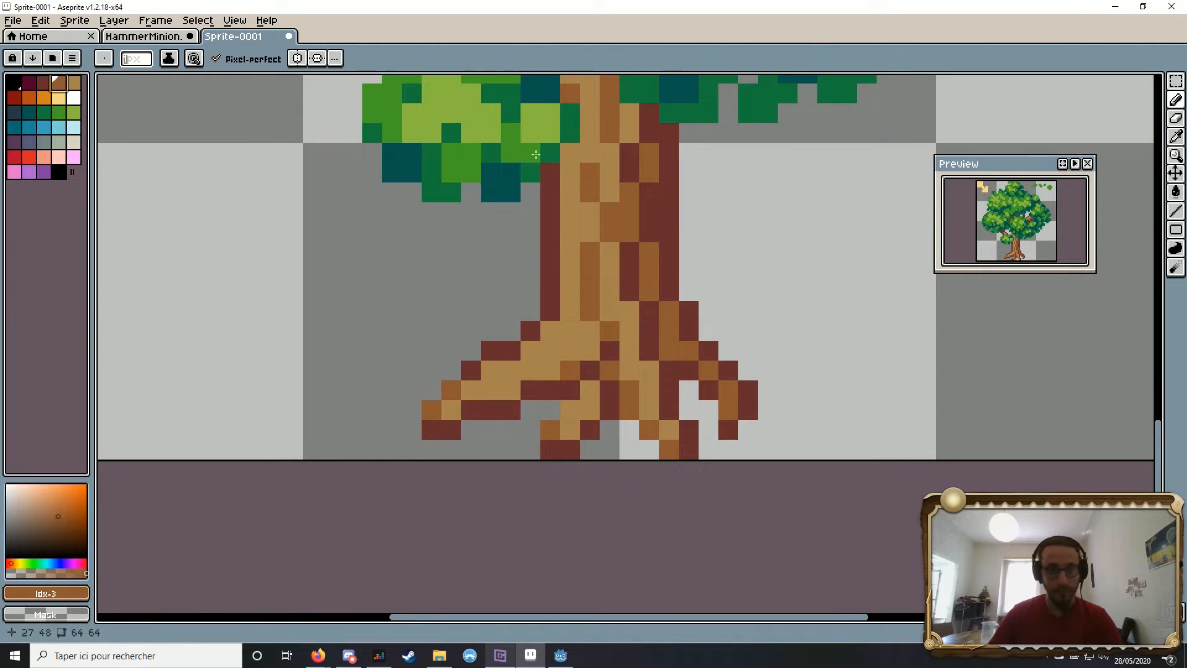
{"action": "scroll", "coordinate": [666, 321], "scroll_direction": "down", "scroll_amount": 4}
{"action": "scroll", "coordinate": [406, 352], "scroll_direction": "up", "scroll_amount": 6}
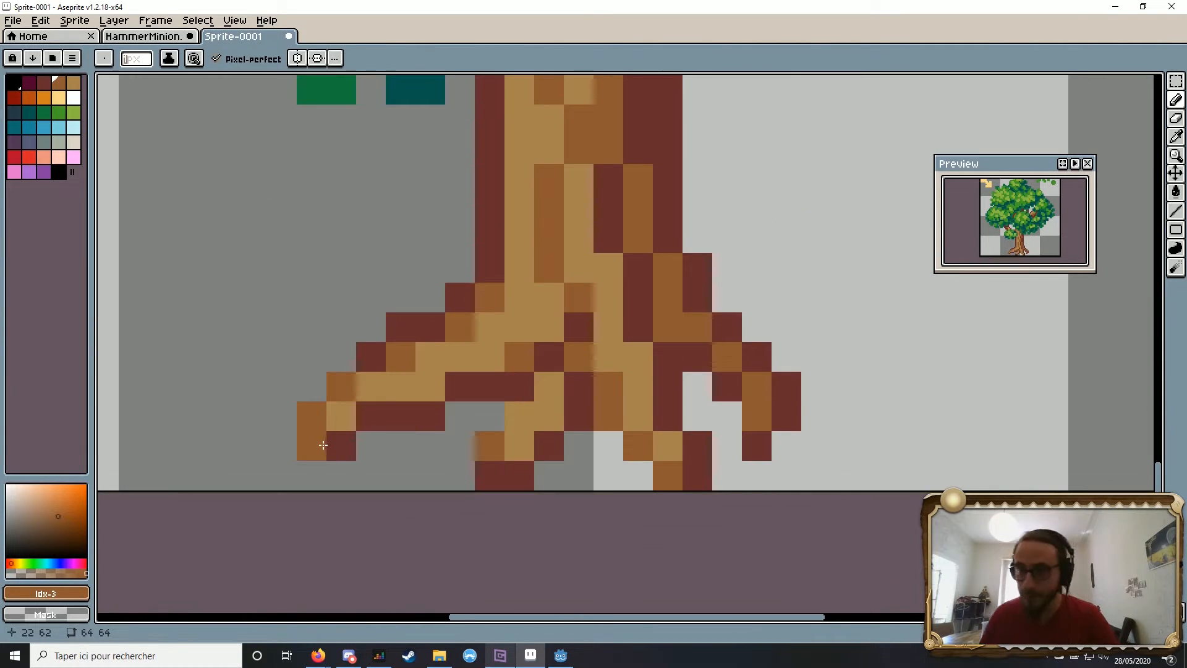
{"action": "scroll", "coordinate": [495, 486], "scroll_direction": "down", "scroll_amount": 2}
{"action": "scroll", "coordinate": [583, 471], "scroll_direction": "up", "scroll_amount": 2}
{"action": "scroll", "coordinate": [550, 468], "scroll_direction": "down", "scroll_amount": 2}
{"action": "scroll", "coordinate": [576, 400], "scroll_direction": "up", "scroll_amount": 2}
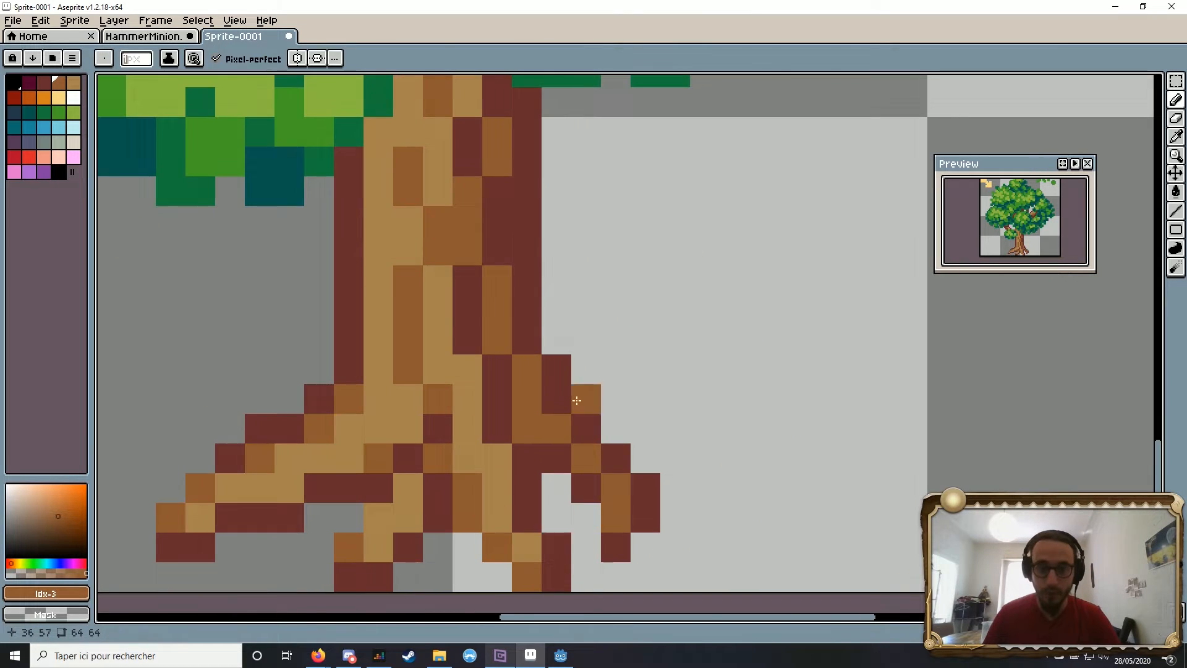
{"action": "scroll", "coordinate": [576, 401], "scroll_direction": "down", "scroll_amount": 3}
{"action": "scroll", "coordinate": [527, 327], "scroll_direction": "up", "scroll_amount": 2}
Step: Darken the top of the trunk under the foliage and its short left stub with dark-brown pixels
{"action": "left_click", "coordinate": [30, 84]}
{"action": "mouse_move", "coordinate": [474, 178]}
{"action": "left_mouse_down"}
{"action": "mouse_move", "coordinate": [474, 196]}
{"action": "mouse_move", "coordinate": [455, 196]}
{"action": "left_mouse_up"}
{"action": "left_click", "coordinate": [43, 83]}
{"action": "left_click", "coordinate": [552, 196]}
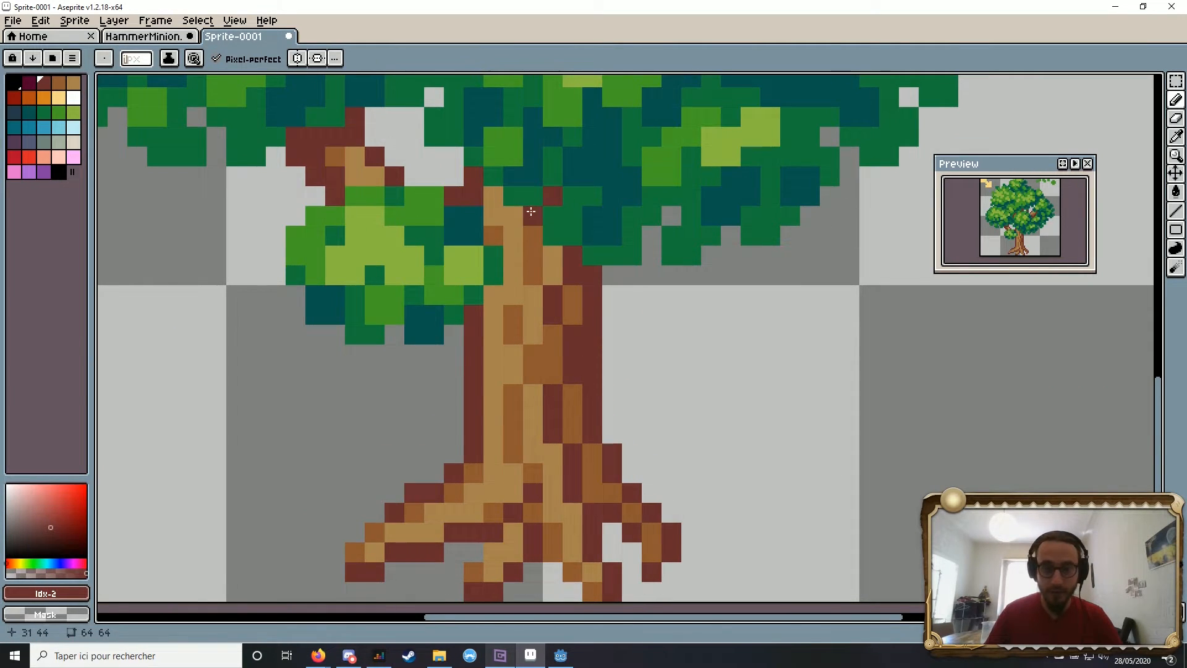
Step: Enlarge the preview window so the whole tree fits inside it
{"action": "scroll", "coordinate": [531, 212], "scroll_direction": "down", "scroll_amount": 4}
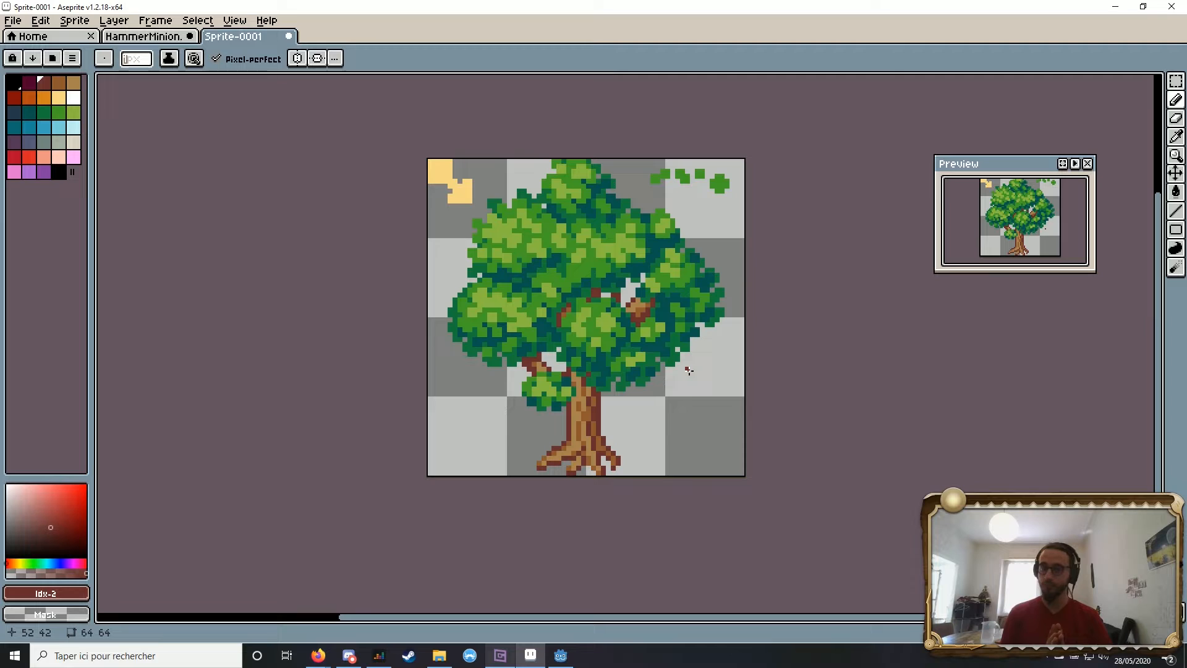
{"action": "left_click_drag", "start_coordinate": [688, 370], "coordinate": [692, 384]}
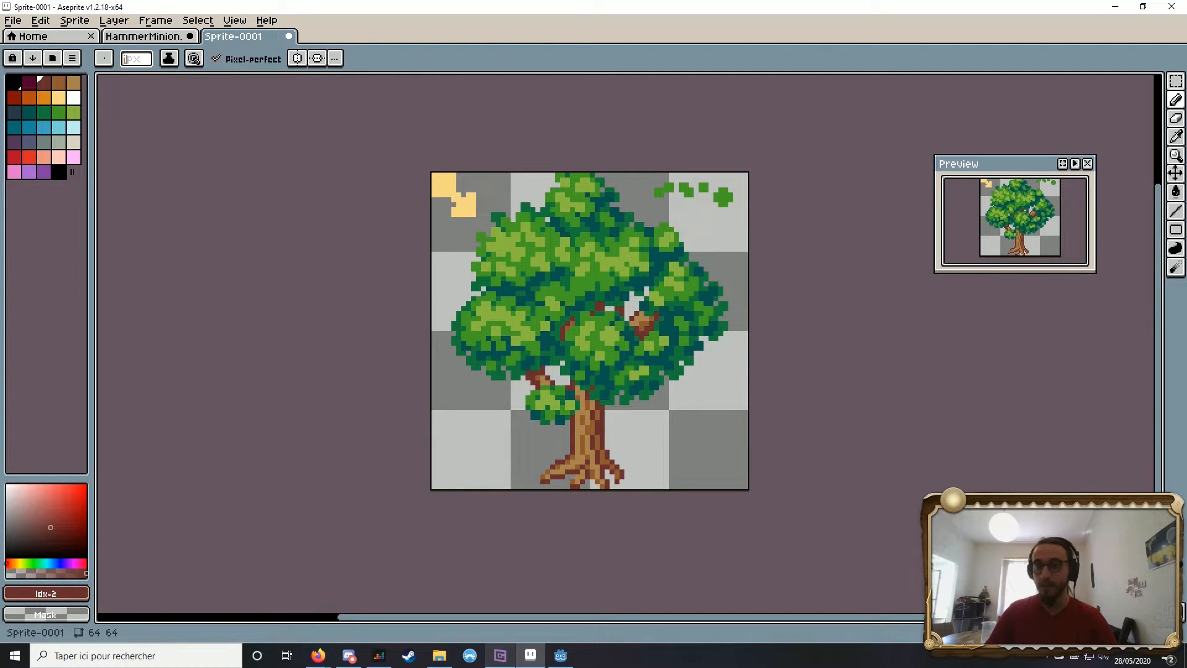
{"action": "left_click_drag", "start_coordinate": [1015, 155], "coordinate": [1015, 129]}
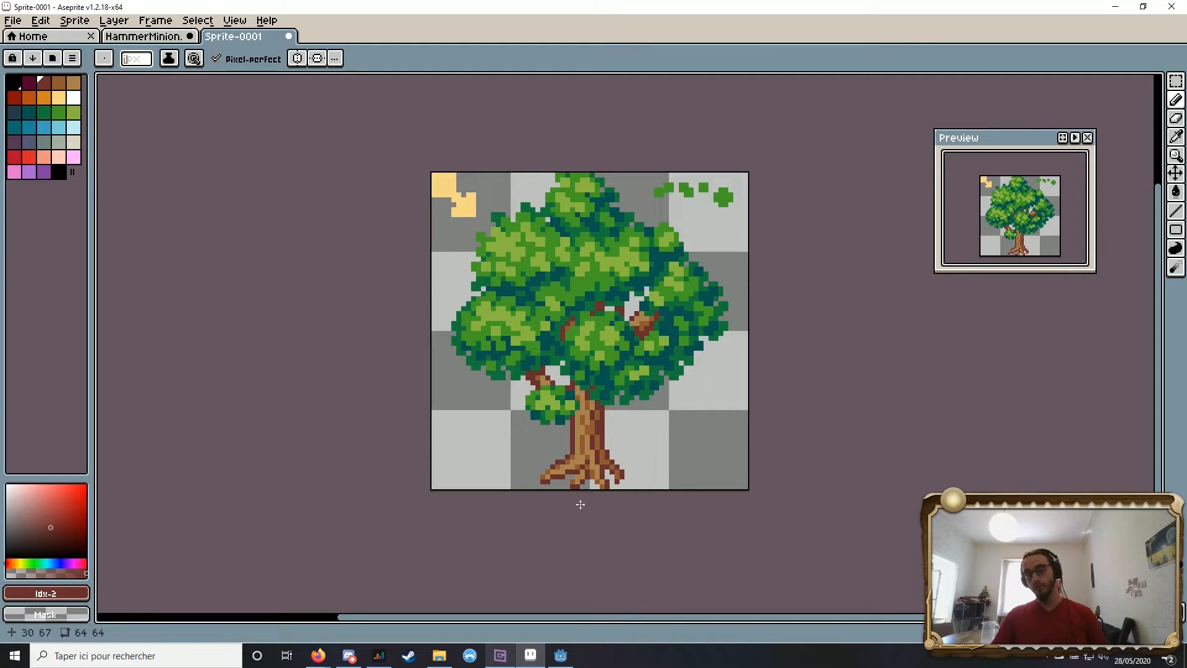
Step: Compare the palette's dark slate blue and light green against the tree's foliage tones
{"action": "scroll", "coordinate": [501, 331], "scroll_direction": "up", "scroll_amount": 2}
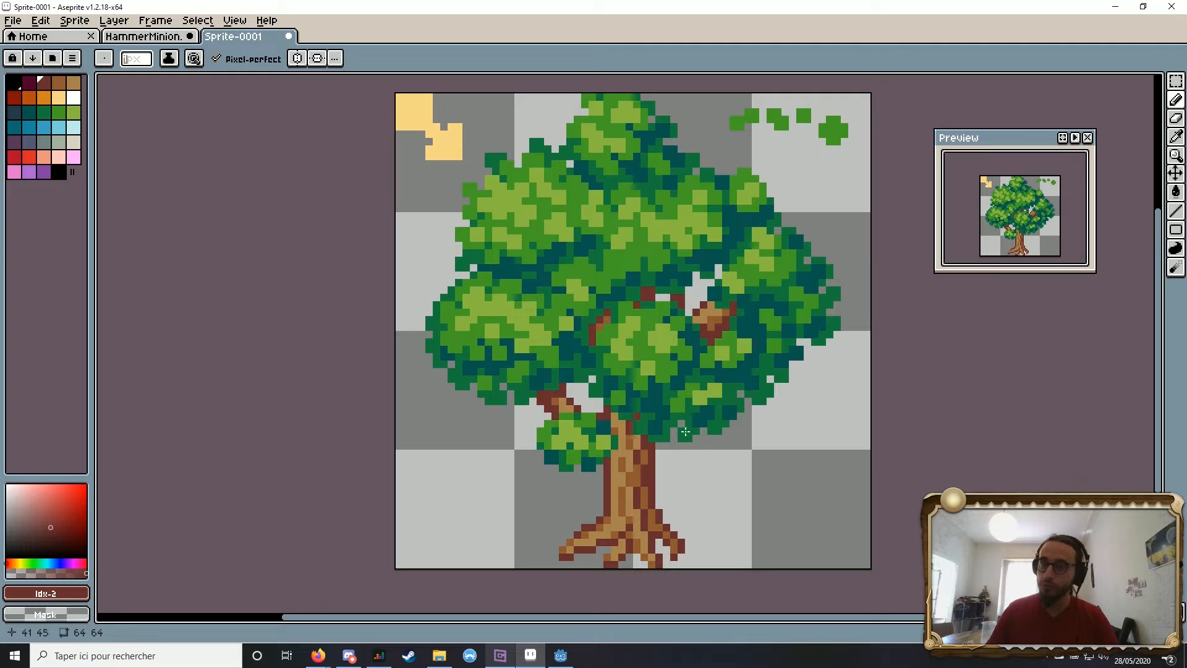
{"action": "left_click_drag", "start_coordinate": [692, 424], "coordinate": [600, 491]}
{"action": "left_click", "coordinate": [14, 112]}
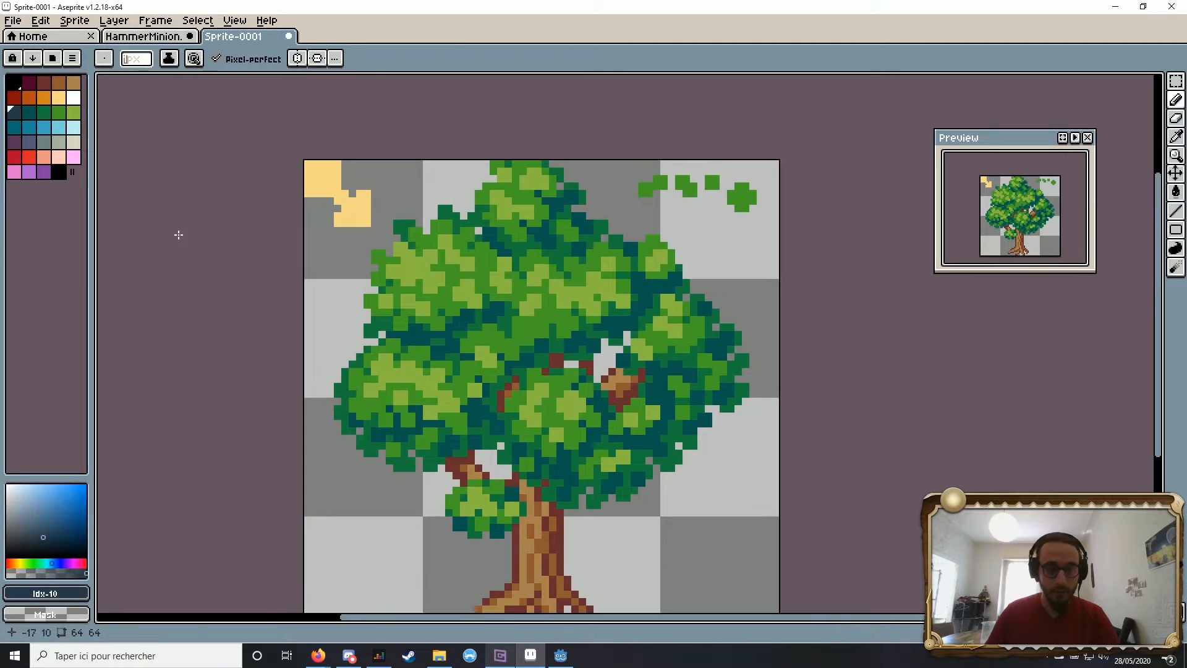
{"action": "left_click", "coordinate": [74, 113]}
{"action": "scroll", "coordinate": [361, 278], "scroll_direction": "up", "scroll_amount": 2}
{"action": "scroll", "coordinate": [611, 262], "scroll_direction": "down", "scroll_amount": 3}
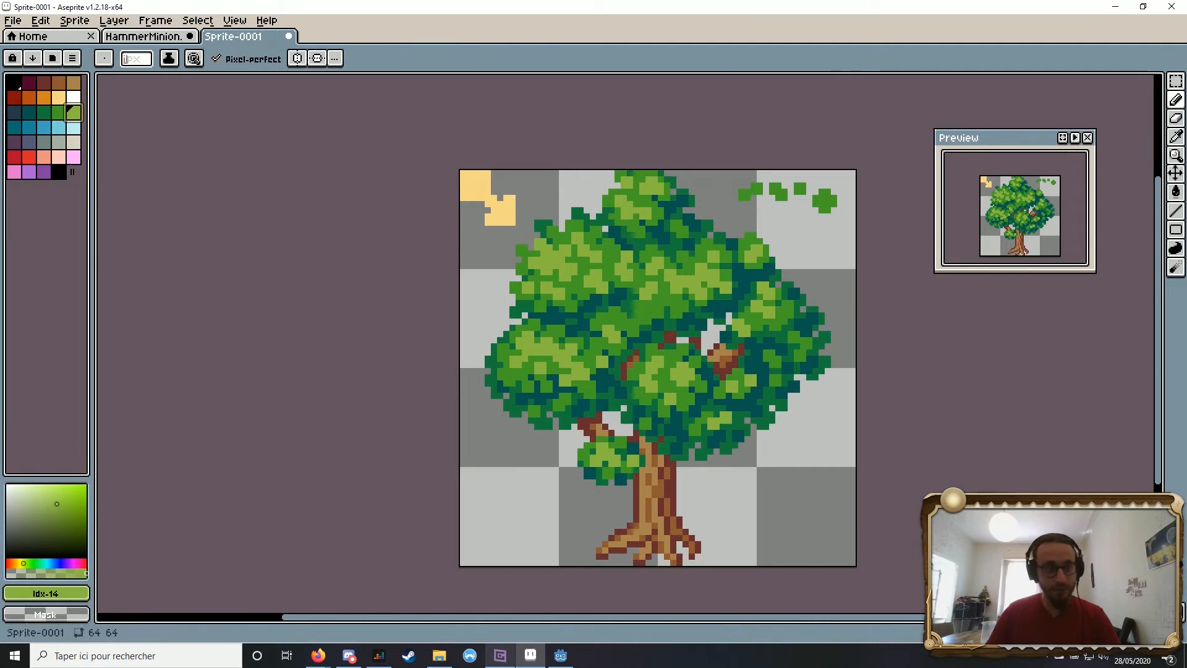
{"action": "left_click_drag", "start_coordinate": [44, 112], "coordinate": [74, 112]}
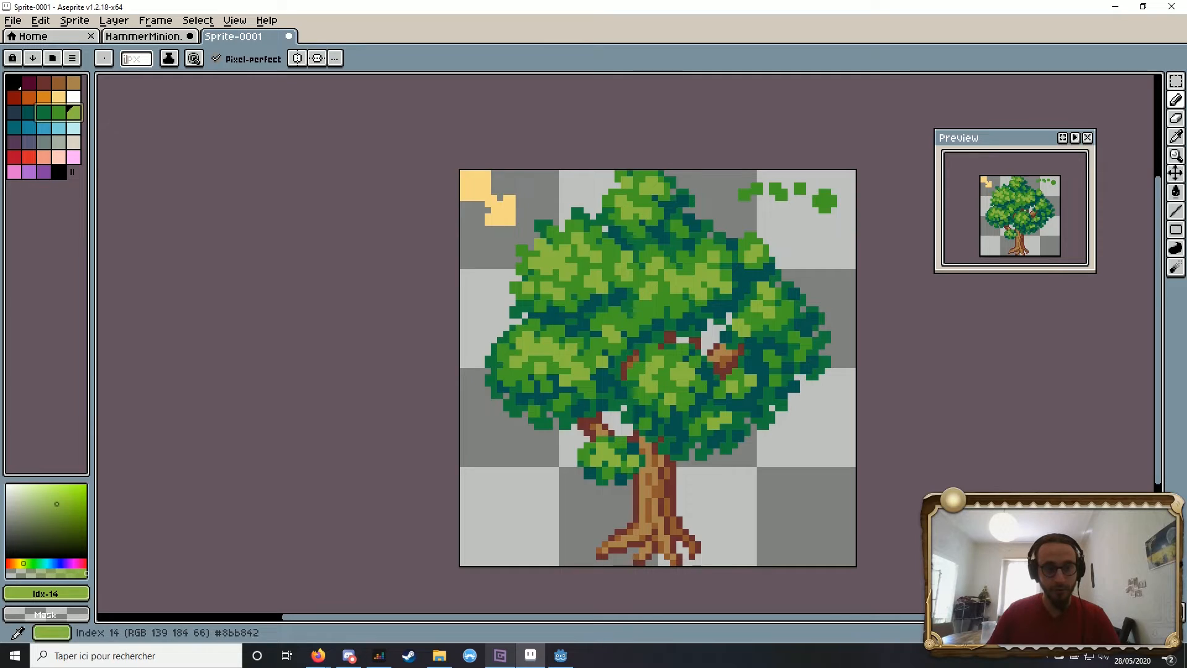
{"action": "left_click", "coordinate": [29, 112]}
{"action": "left_click", "coordinate": [14, 113]}
{"action": "scroll", "coordinate": [636, 346], "scroll_direction": "up", "scroll_amount": 2}
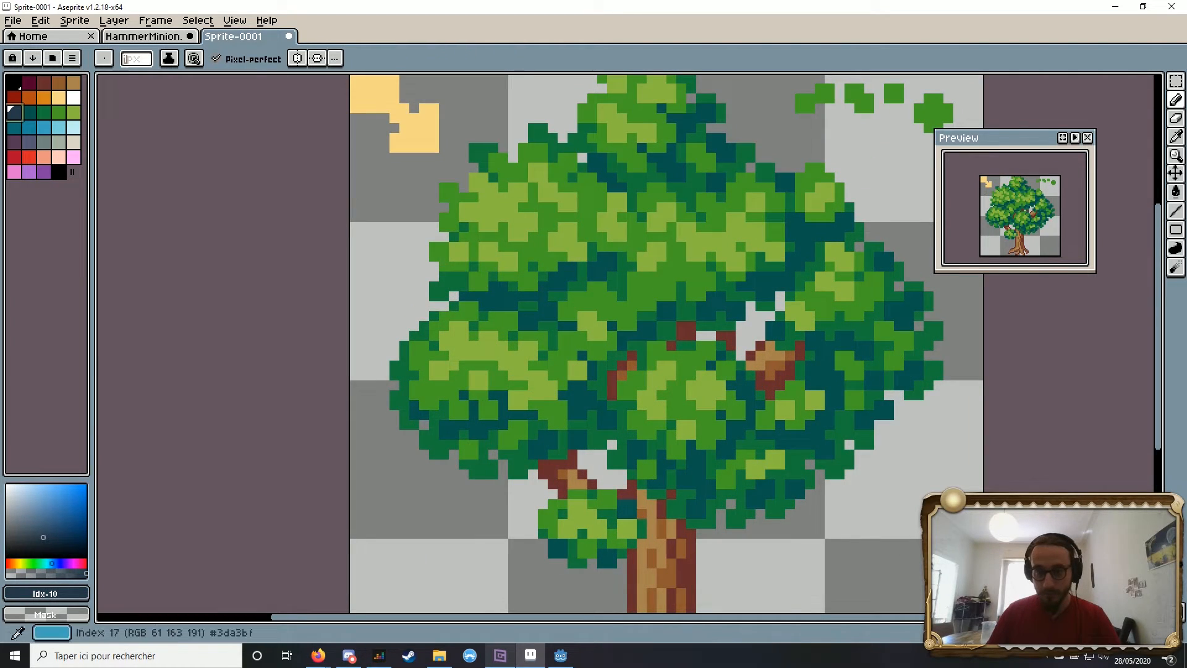
{"action": "left_click", "coordinate": [74, 113]}
{"action": "left_click_drag", "start_coordinate": [705, 293], "coordinate": [662, 304]}
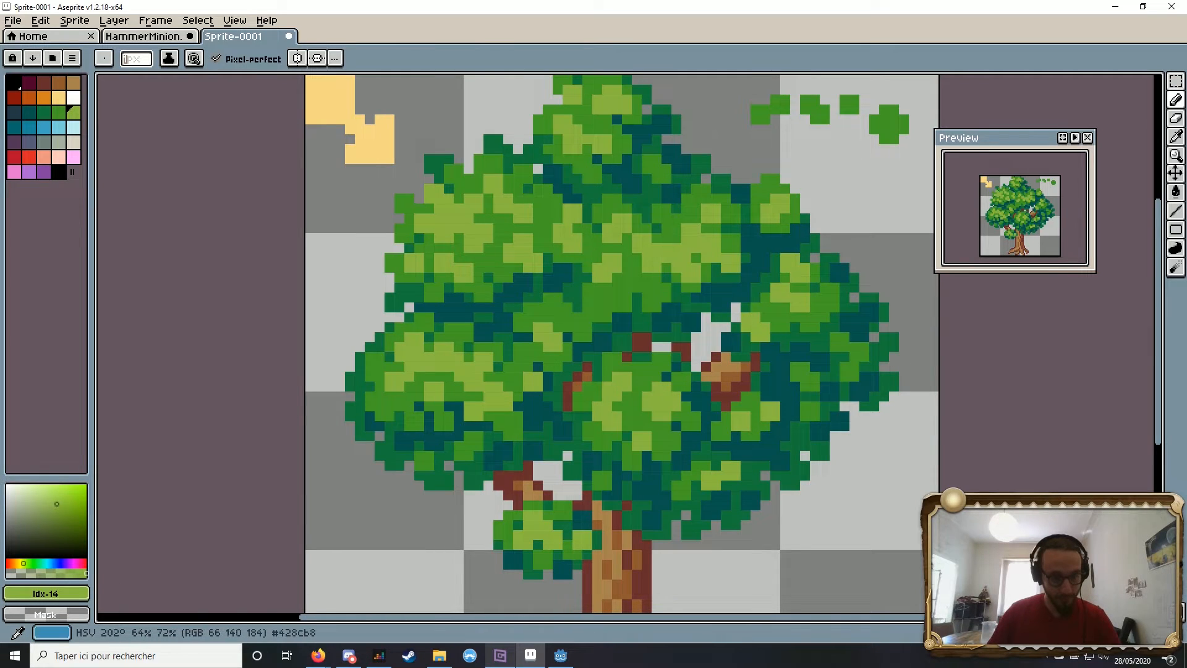
{"action": "left_click", "coordinate": [14, 113]}
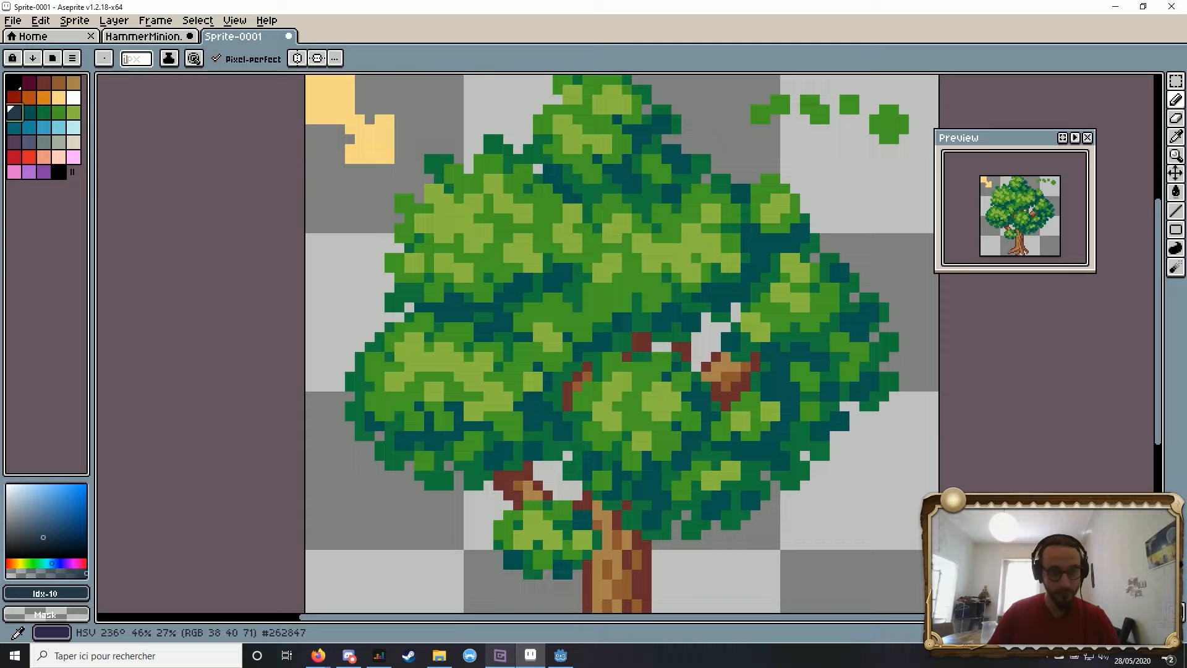
{"action": "left_click", "coordinate": [73, 113]}
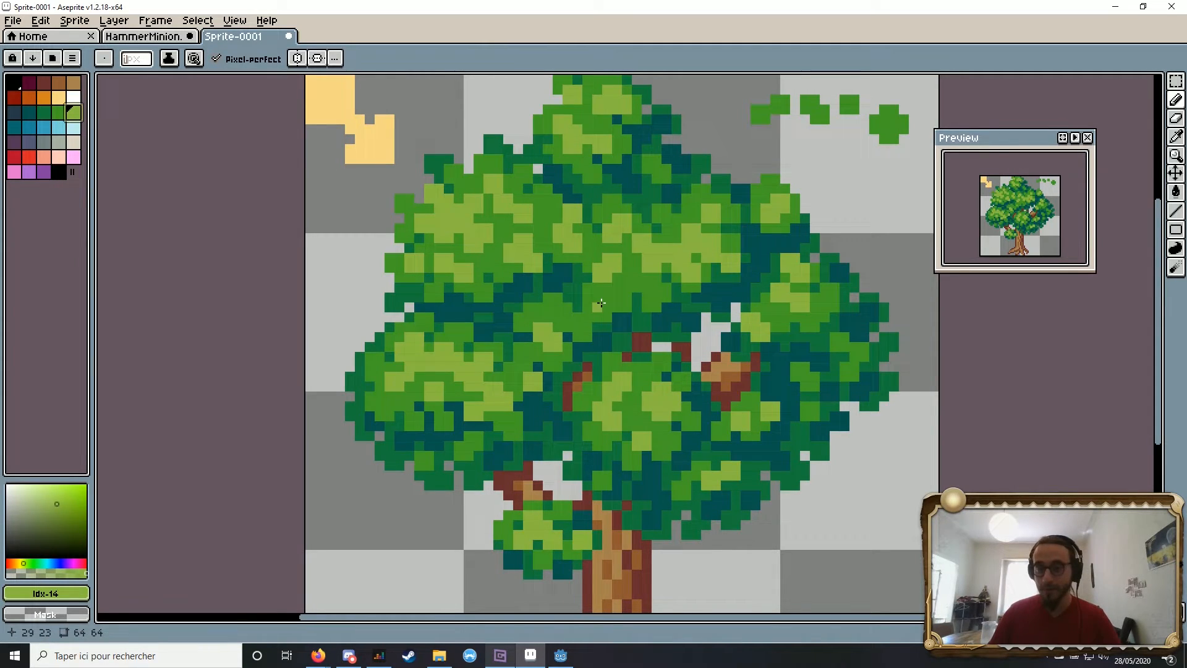
Step: Dot pale-yellow highlights onto the upper-left foliage clump, touching up one spot with light green
{"action": "left_click", "coordinate": [59, 97]}
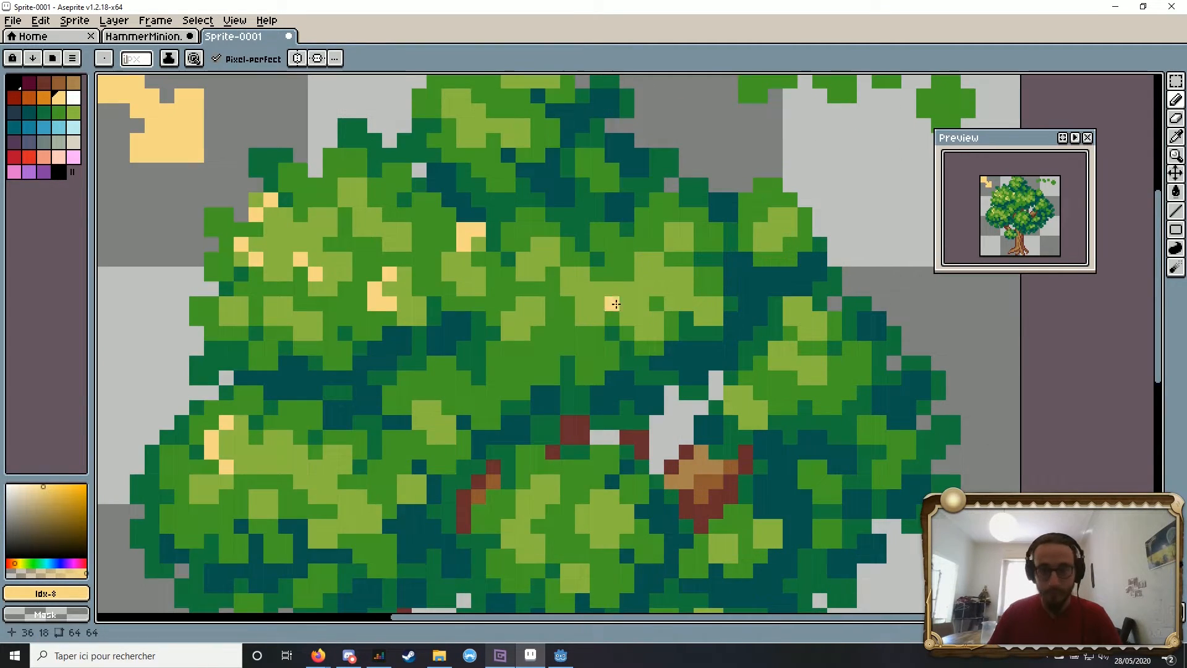
{"action": "scroll", "coordinate": [344, 274], "scroll_direction": "up", "scroll_amount": 2}
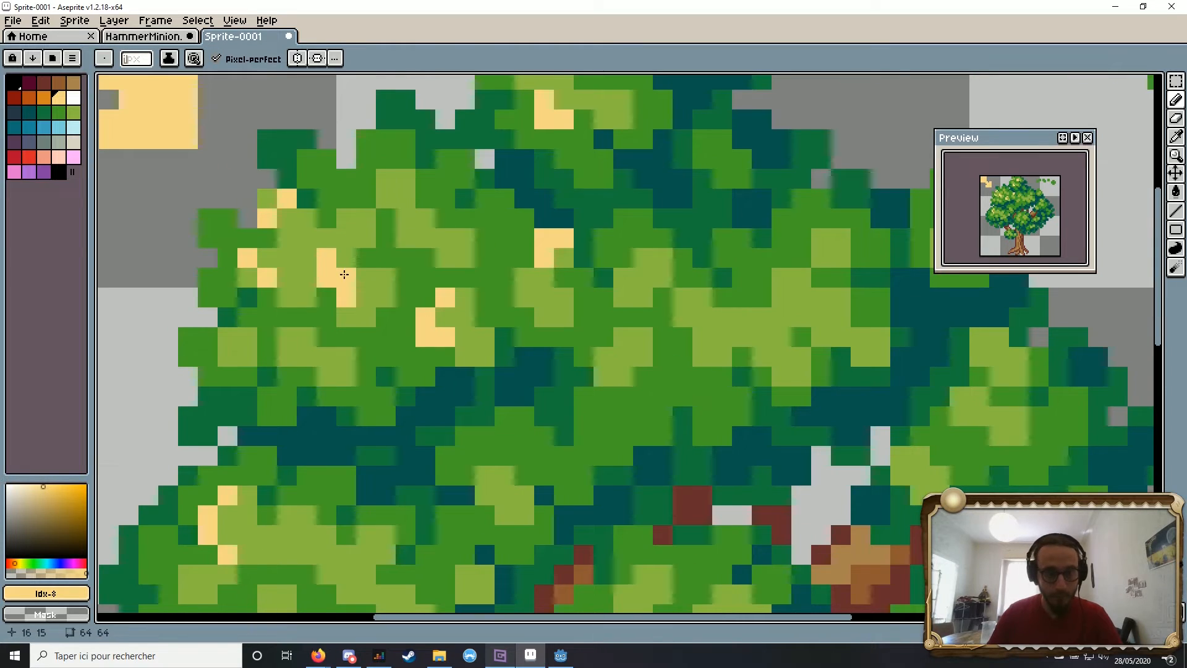
{"action": "mouse_move", "coordinate": [344, 274]}
{"action": "left_mouse_down"}
{"action": "mouse_move", "coordinate": [351, 297]}
{"action": "mouse_move", "coordinate": [446, 257]}
{"action": "left_mouse_up"}
{"action": "left_click_drag", "start_coordinate": [363, 218], "coordinate": [383, 238]}
{"action": "left_click", "coordinate": [74, 112]}
{"action": "left_click", "coordinate": [343, 219]}
{"action": "scroll", "coordinate": [577, 159], "scroll_direction": "down", "scroll_amount": 1}
{"action": "left_click", "coordinate": [58, 97]}
{"action": "left_click_drag", "start_coordinate": [445, 203], "coordinate": [445, 187]}
Step: Add pale-yellow highlight pixels to the top crown and the upper-middle foliage clumps
{"action": "mouse_move", "coordinate": [410, 397]}
{"action": "left_mouse_down"}
{"action": "mouse_move", "coordinate": [365, 288]}
{"action": "mouse_move", "coordinate": [469, 243]}
{"action": "left_mouse_up"}
{"action": "mouse_move", "coordinate": [788, 125]}
{"action": "left_mouse_down"}
{"action": "mouse_move", "coordinate": [634, 230]}
{"action": "mouse_move", "coordinate": [644, 199]}
{"action": "mouse_move", "coordinate": [634, 199]}
{"action": "left_mouse_up"}
{"action": "left_click_drag", "start_coordinate": [641, 199], "coordinate": [623, 260]}
{"action": "left_click_drag", "start_coordinate": [792, 335], "coordinate": [709, 257]}
{"action": "left_click_drag", "start_coordinate": [471, 421], "coordinate": [487, 450]}
Step: Add pale-yellow highlights to the central round clump and the small clump beside the trunk
{"action": "left_click_drag", "start_coordinate": [489, 457], "coordinate": [613, 300]}
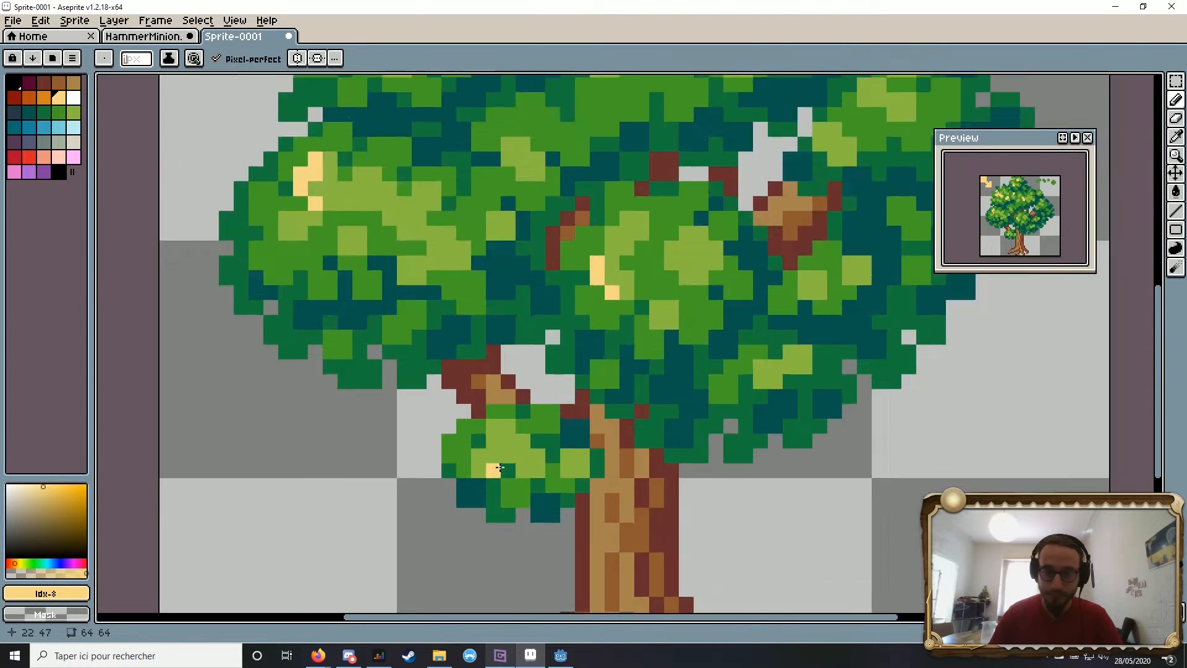
{"action": "scroll", "coordinate": [496, 471], "scroll_direction": "down", "scroll_amount": 3}
{"action": "left_click_drag", "start_coordinate": [514, 428], "coordinate": [509, 471]}
{"action": "scroll", "coordinate": [609, 334], "scroll_direction": "up", "scroll_amount": 3}
{"action": "mouse_move", "coordinate": [630, 378]}
{"action": "left_mouse_down"}
{"action": "mouse_move", "coordinate": [615, 390]}
{"action": "mouse_move", "coordinate": [601, 362]}
{"action": "left_mouse_up"}
{"action": "left_click_drag", "start_coordinate": [601, 406], "coordinate": [740, 341]}
{"action": "scroll", "coordinate": [760, 275], "scroll_direction": "down", "scroll_amount": 7}
{"action": "left_click_drag", "start_coordinate": [823, 297], "coordinate": [713, 268]}
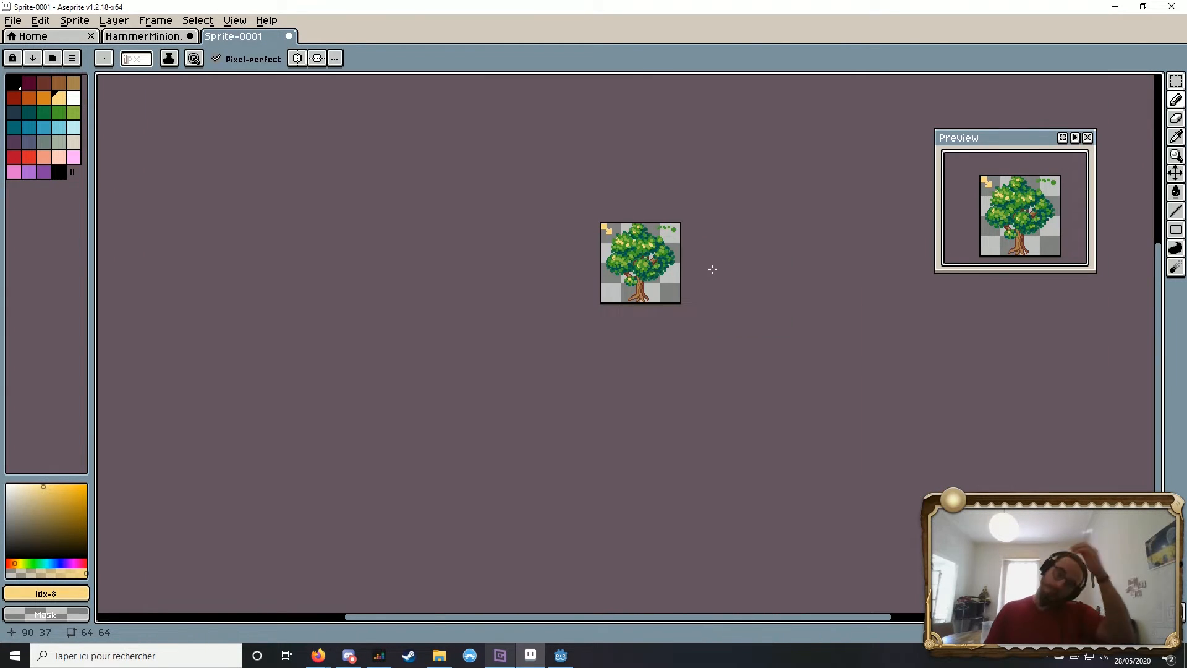
Step: Widen the pale-yellow highlights on the upper-left clump and spread more across the large left clump
{"action": "scroll", "coordinate": [630, 262], "scroll_direction": "up", "scroll_amount": 9}
{"action": "left_click_drag", "start_coordinate": [427, 233], "coordinate": [433, 254]}
{"action": "left_click_drag", "start_coordinate": [445, 247], "coordinate": [401, 260]}
{"action": "mouse_move", "coordinate": [482, 234]}
{"action": "left_mouse_down"}
{"action": "mouse_move", "coordinate": [503, 262]}
{"action": "mouse_move", "coordinate": [518, 347]}
{"action": "left_mouse_up"}
{"action": "scroll", "coordinate": [507, 309], "scroll_direction": "down", "scroll_amount": 5}
{"action": "scroll", "coordinate": [531, 306], "scroll_direction": "up", "scroll_amount": 4}
{"action": "mouse_move", "coordinate": [526, 346]}
{"action": "left_mouse_down"}
{"action": "mouse_move", "coordinate": [445, 390]}
{"action": "mouse_move", "coordinate": [318, 361]}
{"action": "left_mouse_up"}
{"action": "scroll", "coordinate": [318, 361], "scroll_direction": "down", "scroll_amount": 1}
{"action": "left_click_drag", "start_coordinate": [488, 377], "coordinate": [489, 392]}
{"action": "scroll", "coordinate": [503, 400], "scroll_direction": "down", "scroll_amount": 2}
{"action": "scroll", "coordinate": [440, 283], "scroll_direction": "up", "scroll_amount": 2}
{"action": "scroll", "coordinate": [632, 312], "scroll_direction": "down", "scroll_amount": 3}
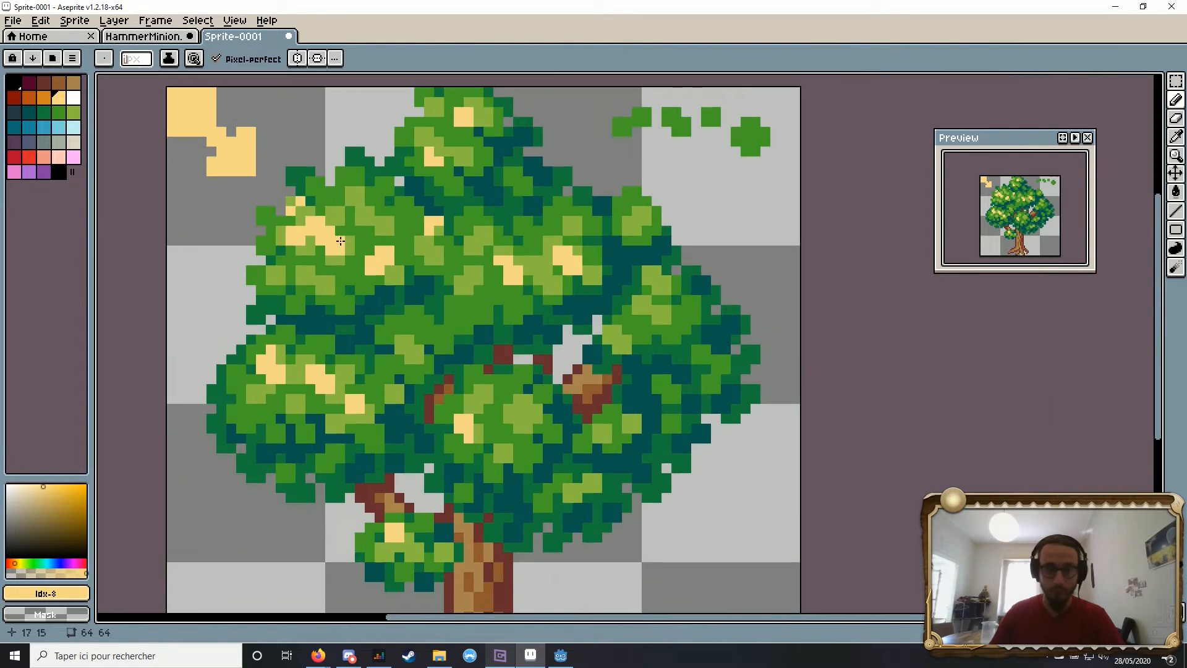
Step: Spot pale-yellow highlights on the upper-right and lower-right clumps and on the foliage between the left and central clumps
{"action": "scroll", "coordinate": [609, 294], "scroll_direction": "up", "scroll_amount": 3}
{"action": "mouse_move", "coordinate": [609, 294]}
{"action": "left_mouse_down"}
{"action": "mouse_move", "coordinate": [570, 354]}
{"action": "mouse_move", "coordinate": [562, 348]}
{"action": "mouse_move", "coordinate": [603, 335]}
{"action": "left_mouse_up"}
{"action": "scroll", "coordinate": [376, 371], "scroll_direction": "up", "scroll_amount": 3}
{"action": "left_click_drag", "start_coordinate": [257, 340], "coordinate": [247, 313]}
{"action": "scroll", "coordinate": [303, 335], "scroll_direction": "down", "scroll_amount": 5}
{"action": "scroll", "coordinate": [349, 235], "scroll_direction": "up", "scroll_amount": 4}
{"action": "left_click_drag", "start_coordinate": [299, 271], "coordinate": [317, 275]}
{"action": "scroll", "coordinate": [314, 279], "scroll_direction": "down", "scroll_amount": 4}
{"action": "scroll", "coordinate": [351, 328], "scroll_direction": "up", "scroll_amount": 3}
{"action": "left_click_drag", "start_coordinate": [435, 304], "coordinate": [450, 294]}
{"action": "mouse_move", "coordinate": [492, 382]}
{"action": "left_mouse_down"}
{"action": "mouse_move", "coordinate": [366, 291]}
{"action": "mouse_move", "coordinate": [371, 429]}
{"action": "left_mouse_up"}
{"action": "left_click_drag", "start_coordinate": [544, 265], "coordinate": [558, 258]}
{"action": "scroll", "coordinate": [649, 260], "scroll_direction": "down", "scroll_amount": 8}
{"action": "scroll", "coordinate": [646, 271], "scroll_direction": "up", "scroll_amount": 8}
{"action": "left_click_drag", "start_coordinate": [531, 311], "coordinate": [543, 307]}
{"action": "scroll", "coordinate": [516, 365], "scroll_direction": "down", "scroll_amount": 7}
{"action": "scroll", "coordinate": [471, 368], "scroll_direction": "up", "scroll_amount": 8}
{"action": "left_click_drag", "start_coordinate": [404, 387], "coordinate": [399, 388]}
{"action": "scroll", "coordinate": [400, 388], "scroll_direction": "down", "scroll_amount": 7}
{"action": "scroll", "coordinate": [520, 315], "scroll_direction": "up", "scroll_amount": 8}
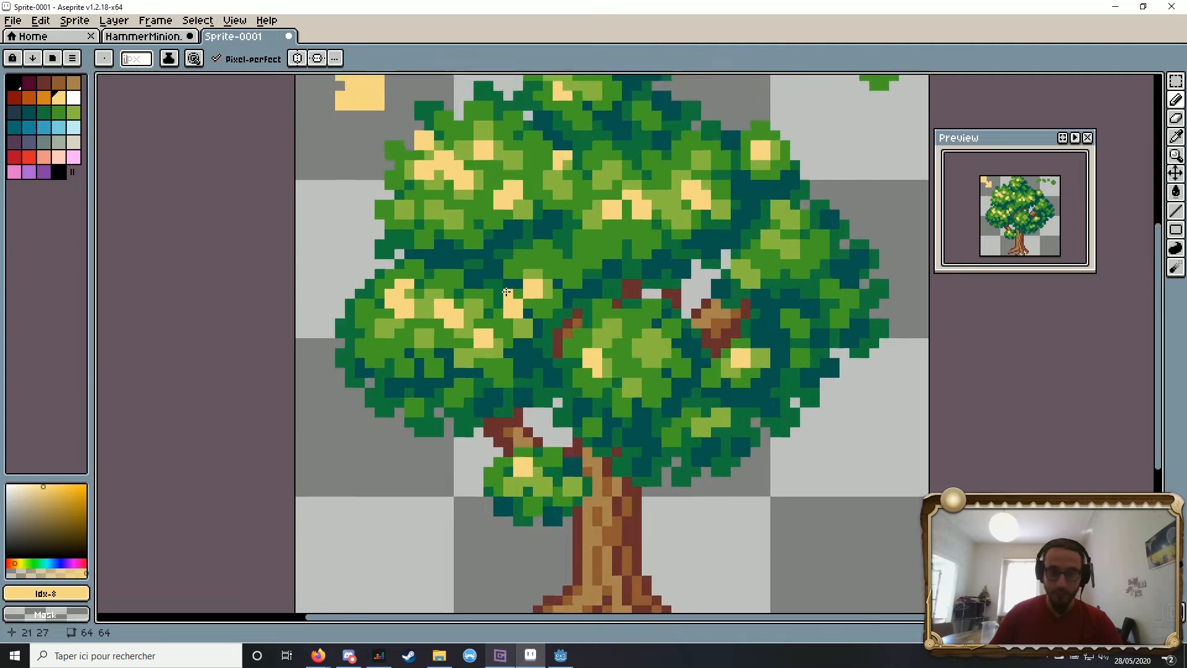
Step: Extend the pale-yellow highlights between the left and central clumps and on the lower part of the top crown
{"action": "left_click", "coordinate": [522, 314]}
{"action": "left_click", "coordinate": [575, 268]}
{"action": "scroll", "coordinate": [573, 280], "scroll_direction": "down", "scroll_amount": 4}
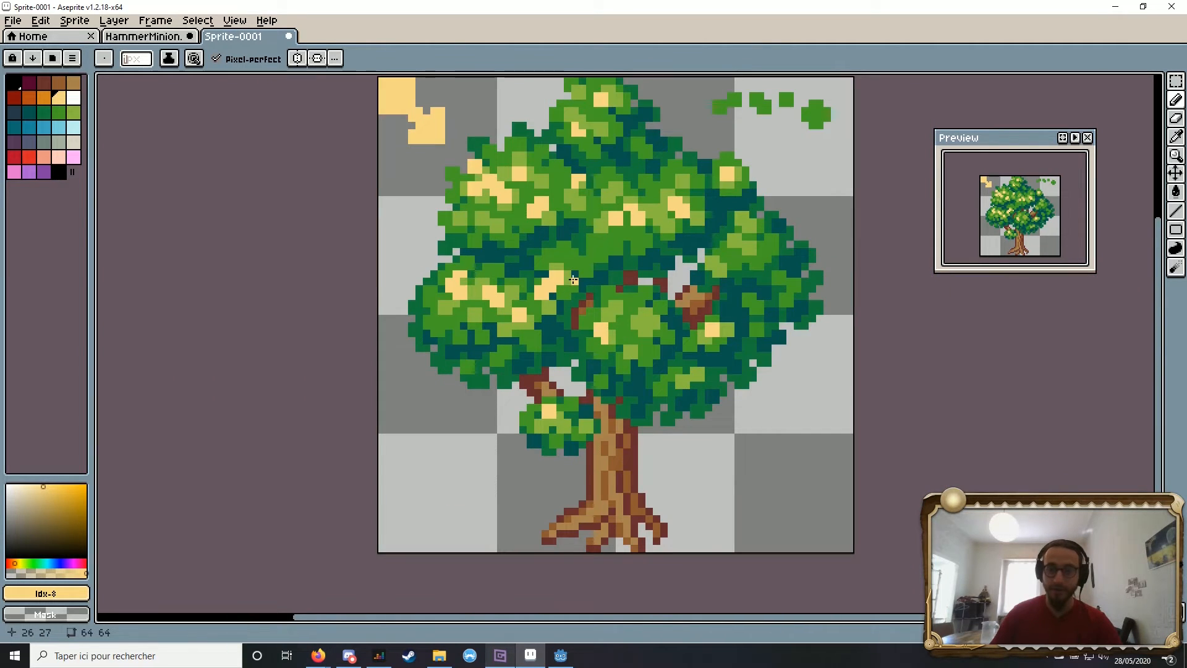
{"action": "left_click_drag", "start_coordinate": [627, 172], "coordinate": [614, 225]}
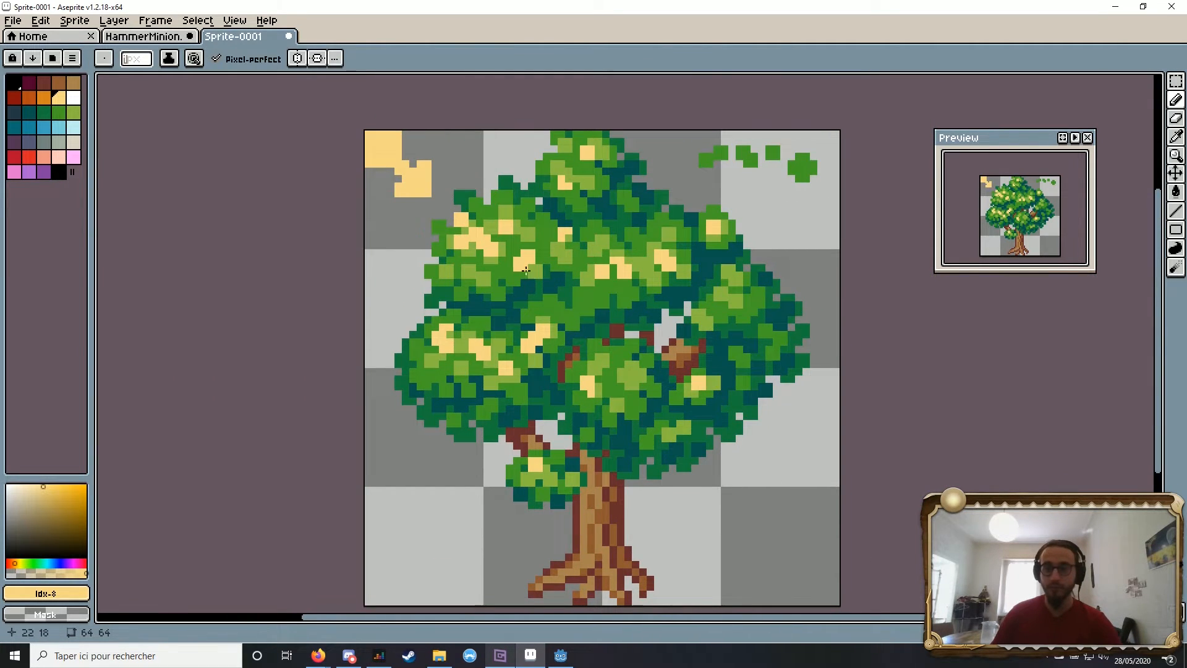
{"action": "scroll", "coordinate": [590, 170], "scroll_direction": "up", "scroll_amount": 4}
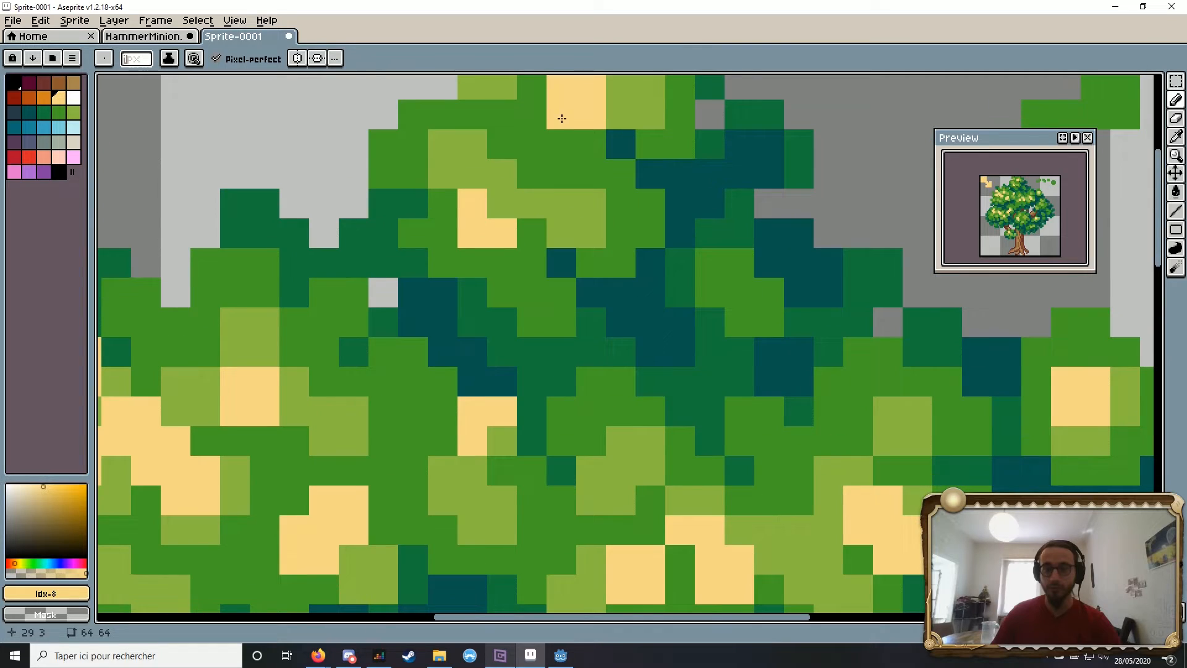
{"action": "left_click_drag", "start_coordinate": [482, 204], "coordinate": [496, 193]}
{"action": "scroll", "coordinate": [495, 190], "scroll_direction": "down", "scroll_amount": 5}
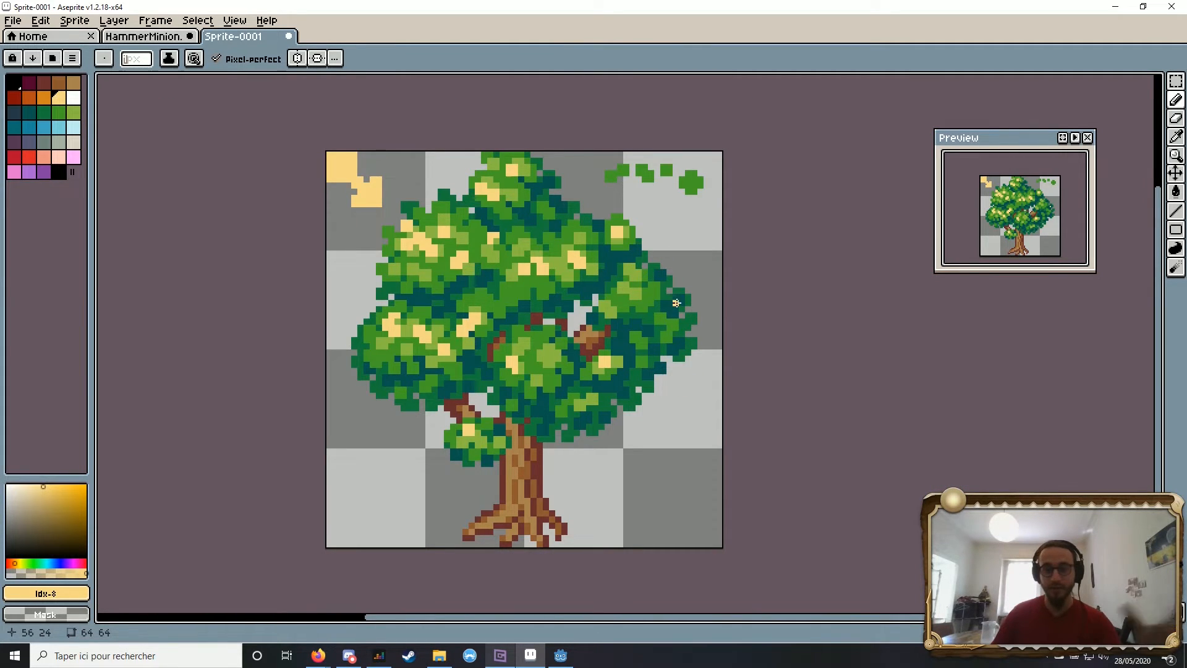
Step: Select the green test strokes in the canvas's upper-right corner and delete them from the Feuillage layer
{"action": "scroll", "coordinate": [664, 297], "scroll_direction": "up", "scroll_amount": 1}
{"action": "scroll", "coordinate": [664, 296], "scroll_direction": "up", "scroll_amount": 1}
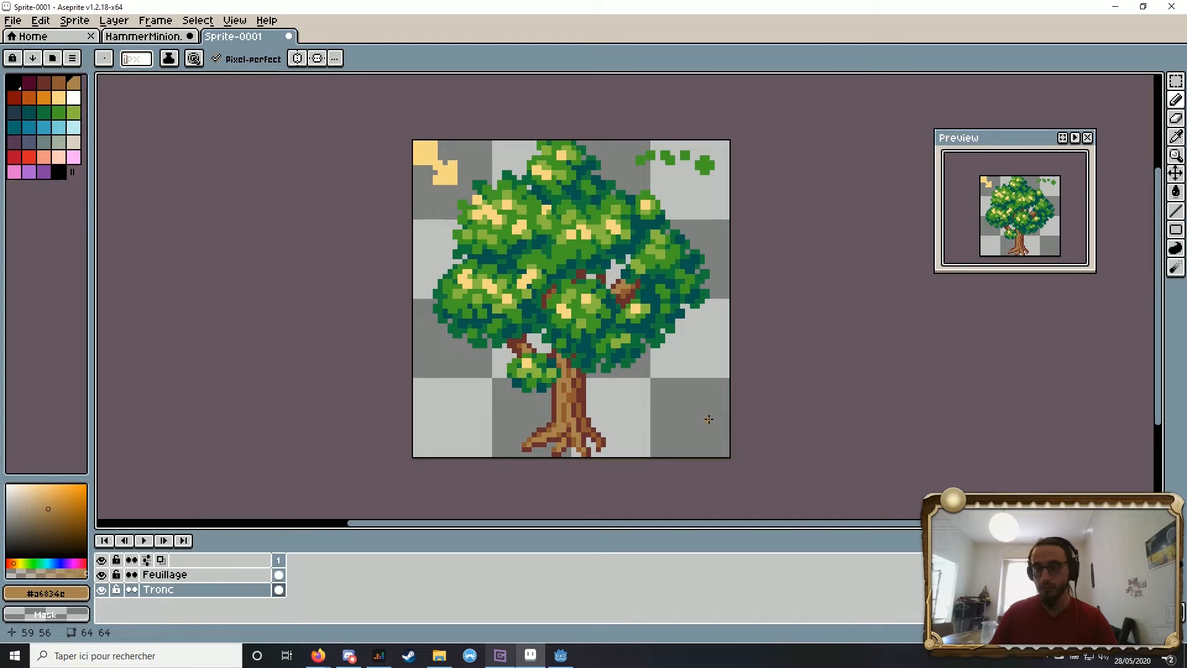
{"action": "key", "text": "m"}
{"action": "left_click_drag", "start_coordinate": [637, 146], "coordinate": [717, 172]}
{"action": "left_click", "coordinate": [609, 162]}
{"action": "left_click_drag", "start_coordinate": [618, 137], "coordinate": [733, 183]}
{"action": "left_click", "coordinate": [198, 574]}
{"action": "key", "text": "Delete"}
Step: Try a black Outline effect on the Feuillage layer, and undo it
{"action": "left_click", "coordinate": [41, 20]}
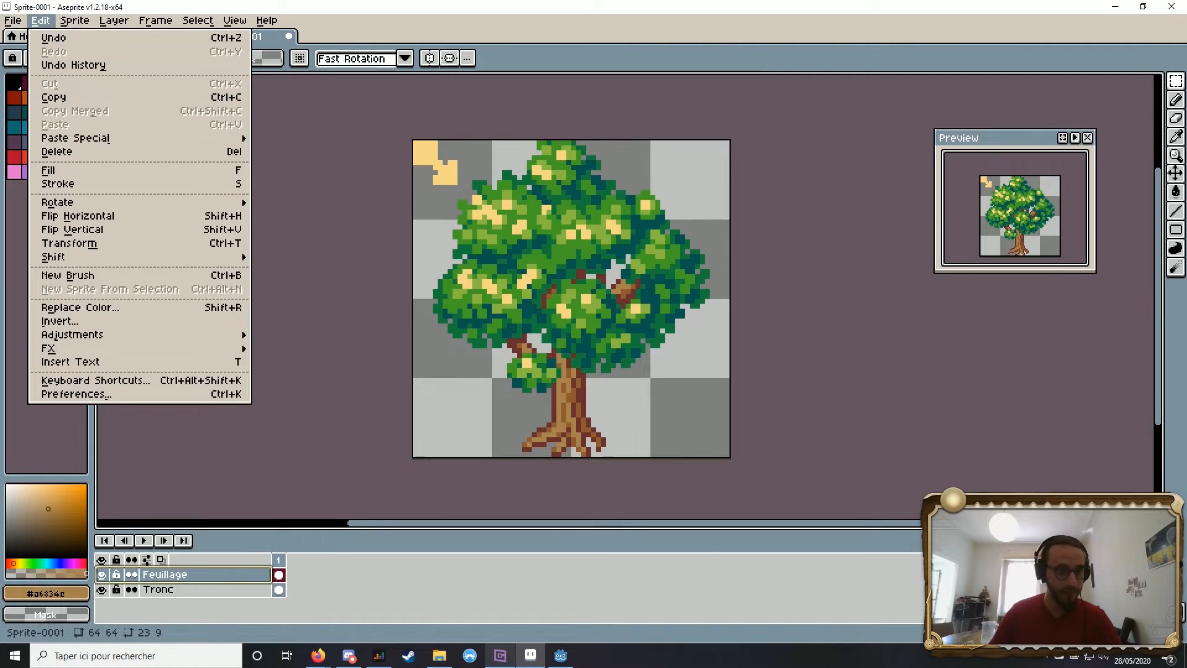
{"action": "mouse_move", "coordinate": [49, 348]}
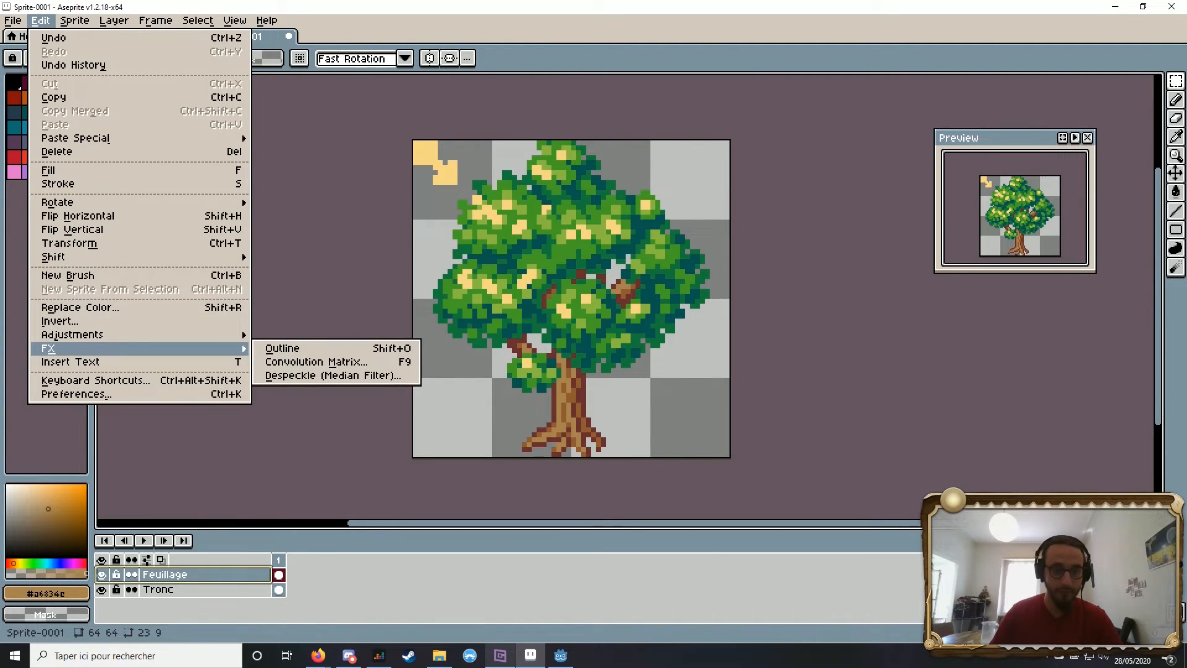
{"action": "left_click", "coordinate": [291, 348]}
{"action": "left_click", "coordinate": [683, 209]}
{"action": "left_click", "coordinate": [683, 209]}
{"action": "left_click", "coordinate": [663, 233]}
{"action": "left_click", "coordinate": [658, 260]}
{"action": "left_click", "coordinate": [759, 209]}
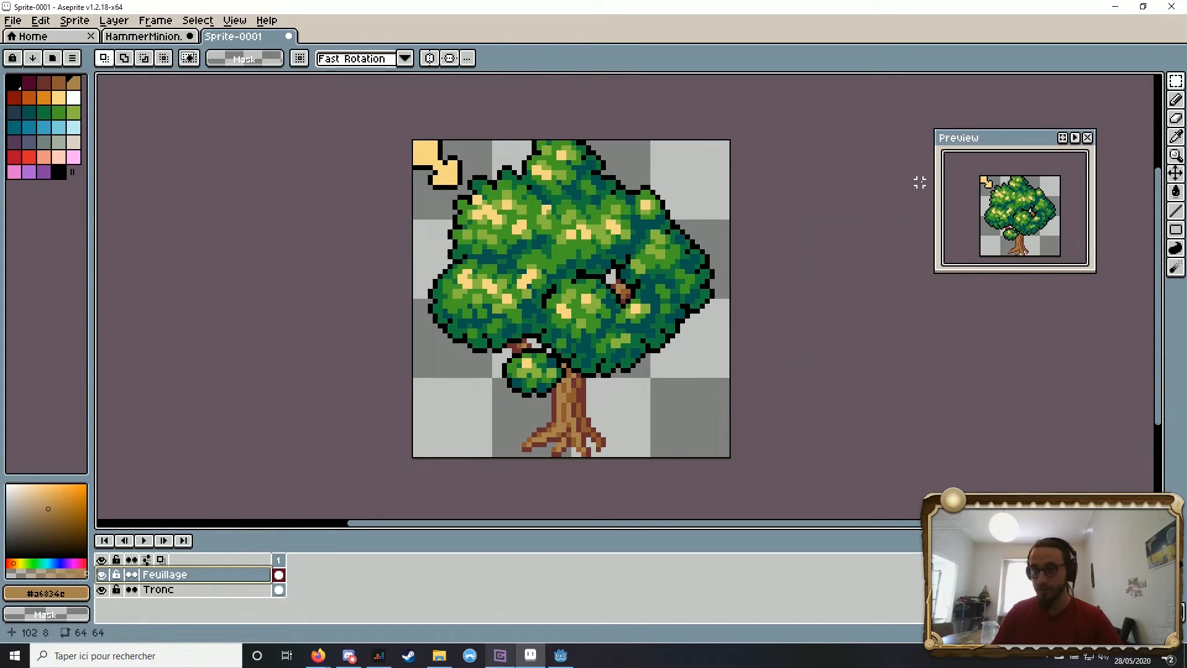
{"action": "key", "text": "ctrl+z"}
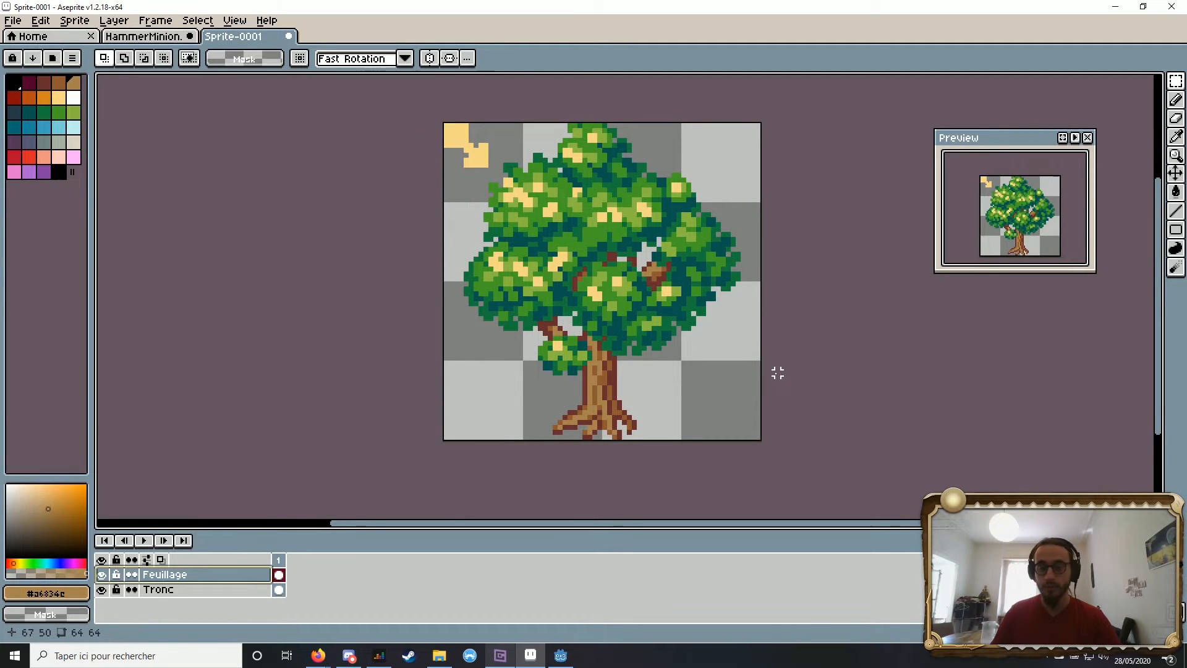
Step: Outline the underside of the lower-right foliage with dark slate-blue pixels on the Feuillage layer
{"action": "scroll", "coordinate": [728, 393], "scroll_direction": "up", "scroll_amount": 1}
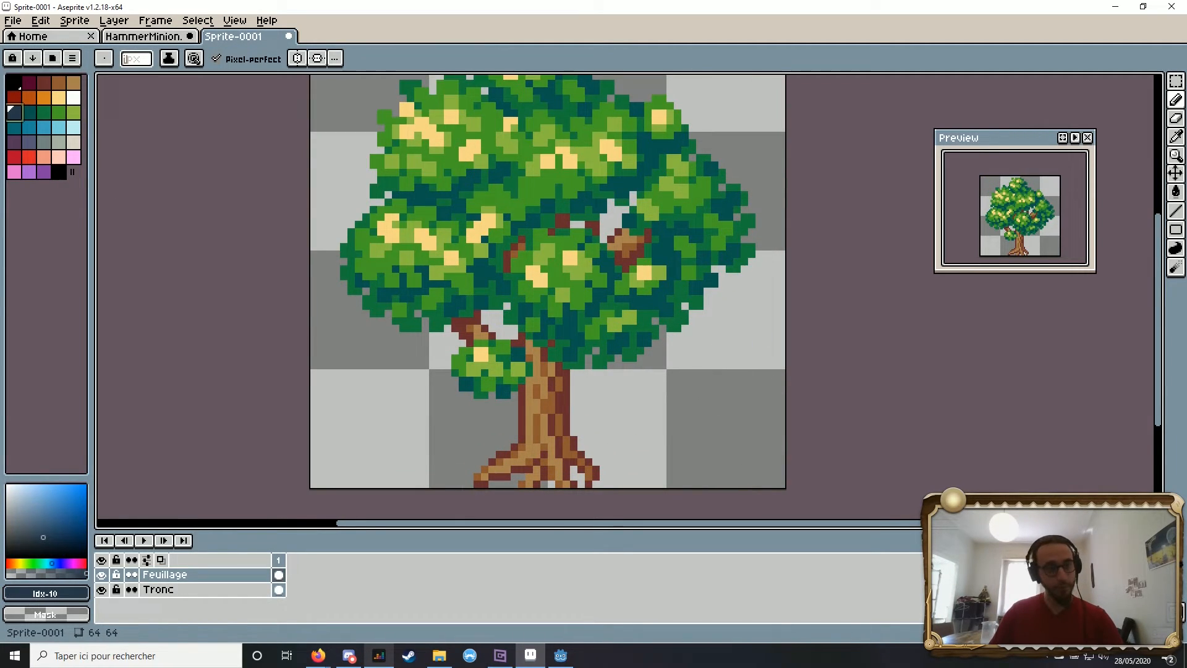
{"action": "key", "text": "z"}
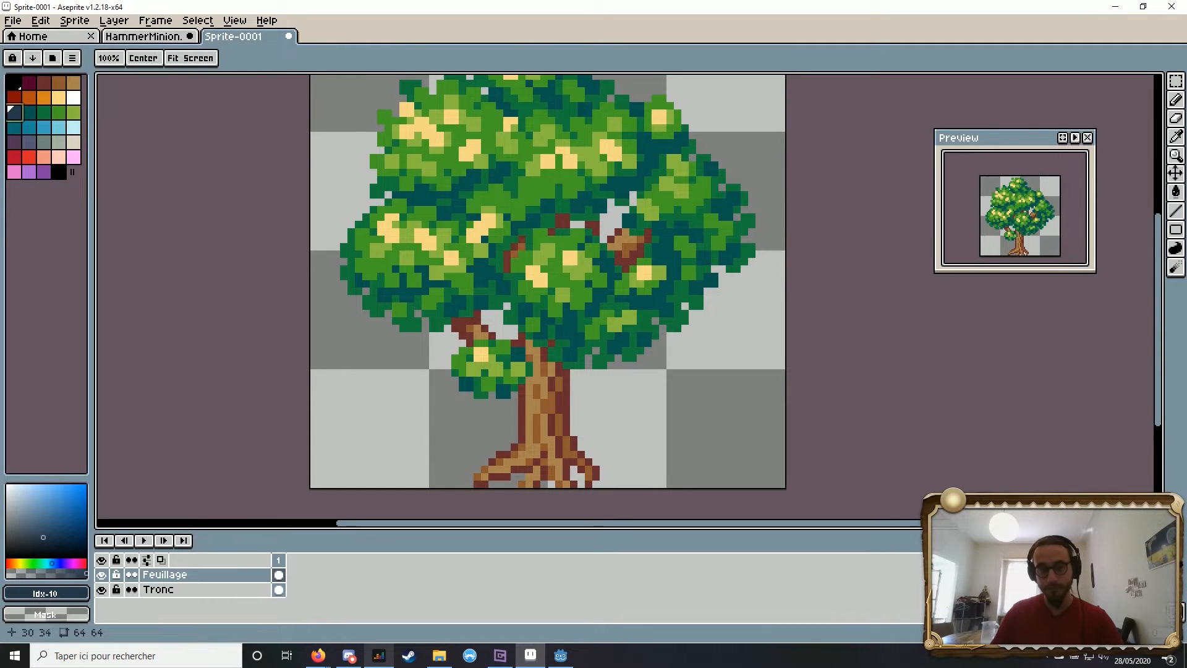
{"action": "scroll", "coordinate": [726, 203], "scroll_direction": "up", "scroll_amount": 2}
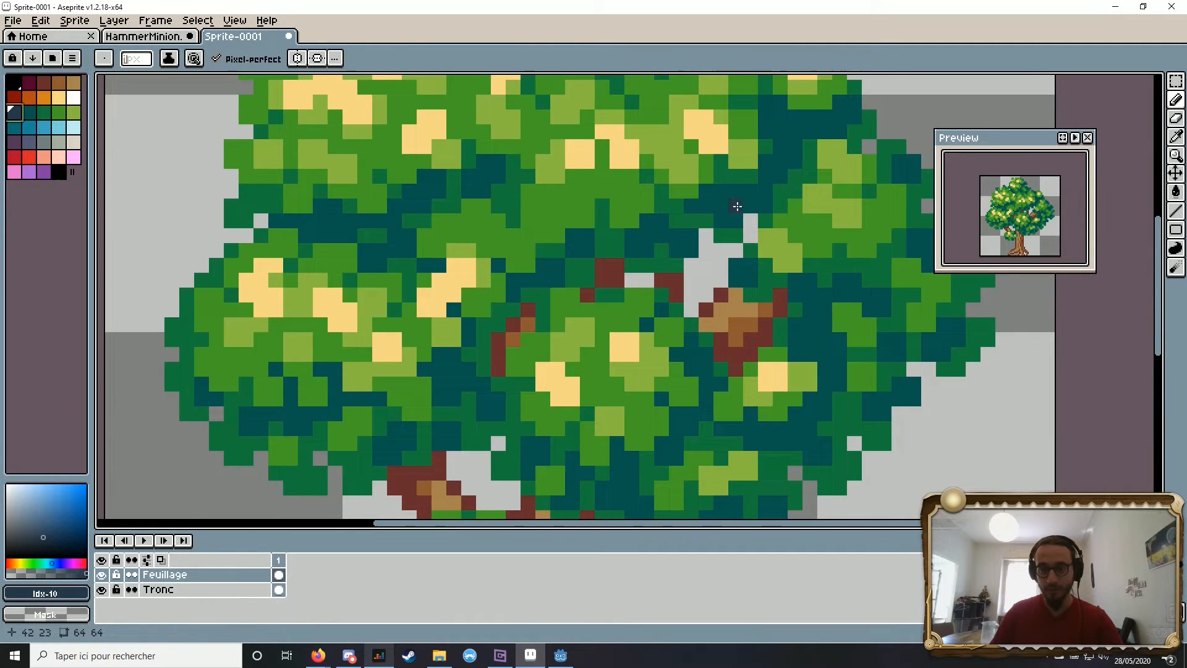
{"action": "scroll", "coordinate": [725, 197], "scroll_direction": "up", "scroll_amount": 1}
{"action": "scroll", "coordinate": [742, 198], "scroll_direction": "down", "scroll_amount": 4}
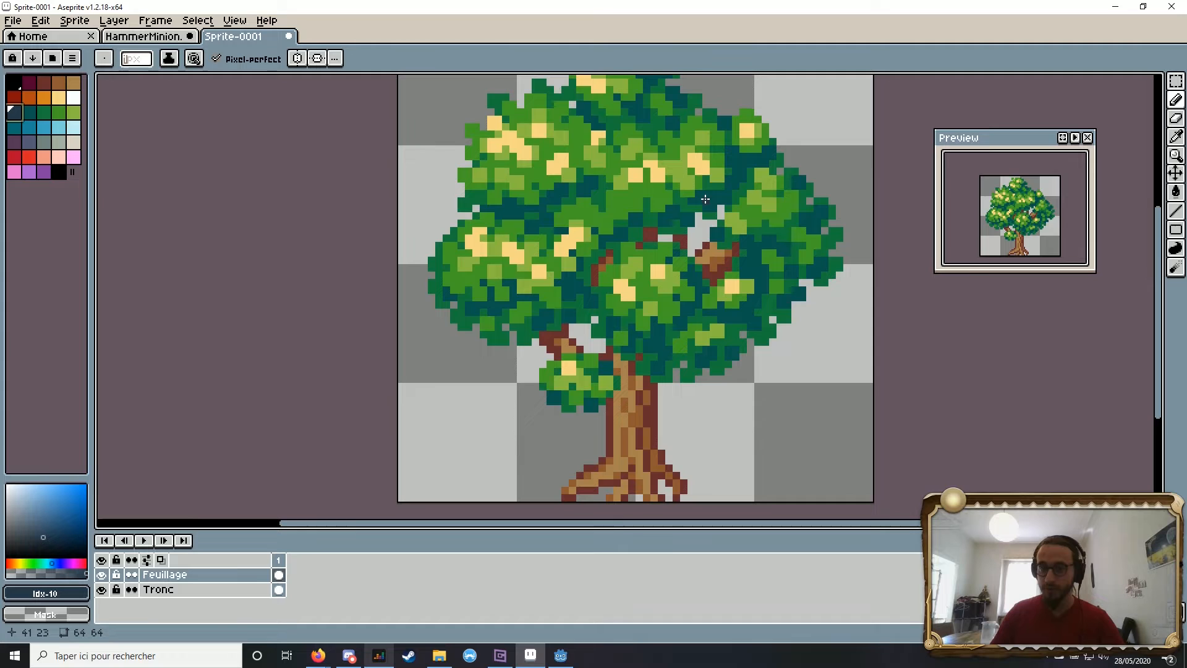
{"action": "left_click_drag", "start_coordinate": [780, 218], "coordinate": [733, 220]}
{"action": "scroll", "coordinate": [643, 366], "scroll_direction": "up", "scroll_amount": 4}
{"action": "mouse_move", "coordinate": [578, 425]}
{"action": "left_mouse_down"}
{"action": "mouse_move", "coordinate": [565, 424]}
{"action": "mouse_move", "coordinate": [620, 374]}
{"action": "left_mouse_up"}
{"action": "mouse_move", "coordinate": [625, 426]}
{"action": "left_mouse_down"}
{"action": "mouse_move", "coordinate": [687, 386]}
{"action": "mouse_move", "coordinate": [761, 362]}
{"action": "mouse_move", "coordinate": [804, 308]}
{"action": "mouse_move", "coordinate": [785, 286]}
{"action": "left_mouse_up"}
Step: Continue the dark slate-blue outline up the right edge of the foliage, darkening small notches between the leaves
{"action": "left_click_drag", "start_coordinate": [823, 326], "coordinate": [844, 326]}
{"action": "mouse_move", "coordinate": [844, 326]}
{"action": "left_mouse_down"}
{"action": "mouse_move", "coordinate": [810, 340]}
{"action": "mouse_move", "coordinate": [850, 282]}
{"action": "mouse_move", "coordinate": [830, 261]}
{"action": "left_mouse_up"}
{"action": "mouse_move", "coordinate": [870, 280]}
{"action": "left_mouse_down"}
{"action": "mouse_move", "coordinate": [889, 219]}
{"action": "mouse_move", "coordinate": [769, 270]}
{"action": "left_mouse_up"}
{"action": "mouse_move", "coordinate": [789, 271]}
{"action": "left_mouse_down"}
{"action": "mouse_move", "coordinate": [789, 215]}
{"action": "mouse_move", "coordinate": [632, 297]}
{"action": "left_mouse_up"}
{"action": "mouse_move", "coordinate": [633, 297]}
{"action": "left_mouse_down"}
{"action": "mouse_move", "coordinate": [697, 308]}
{"action": "mouse_move", "coordinate": [732, 273]}
{"action": "mouse_move", "coordinate": [730, 194]}
{"action": "mouse_move", "coordinate": [701, 149]}
{"action": "left_mouse_up"}
{"action": "left_click", "coordinate": [693, 151]}
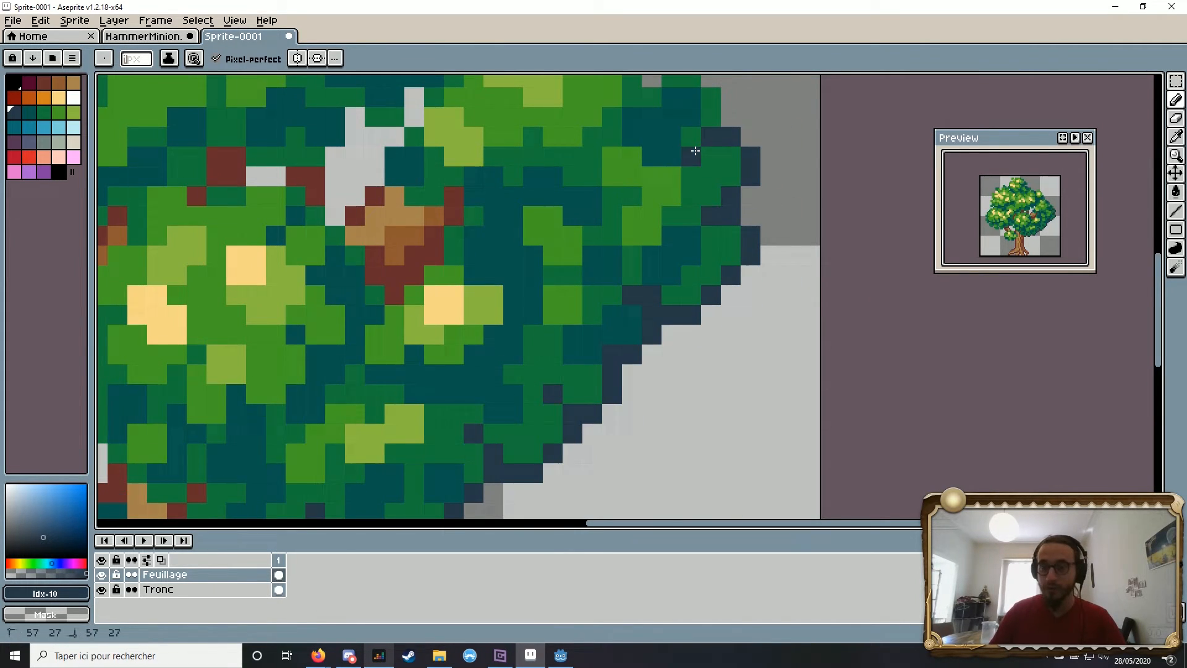
Step: Outline the upper slope of the right foliage mass in dark slate blue, up to the gap below the round clump
{"action": "scroll", "coordinate": [722, 175], "scroll_direction": "down", "scroll_amount": 4}
{"action": "scroll", "coordinate": [727, 175], "scroll_direction": "up", "scroll_amount": 7}
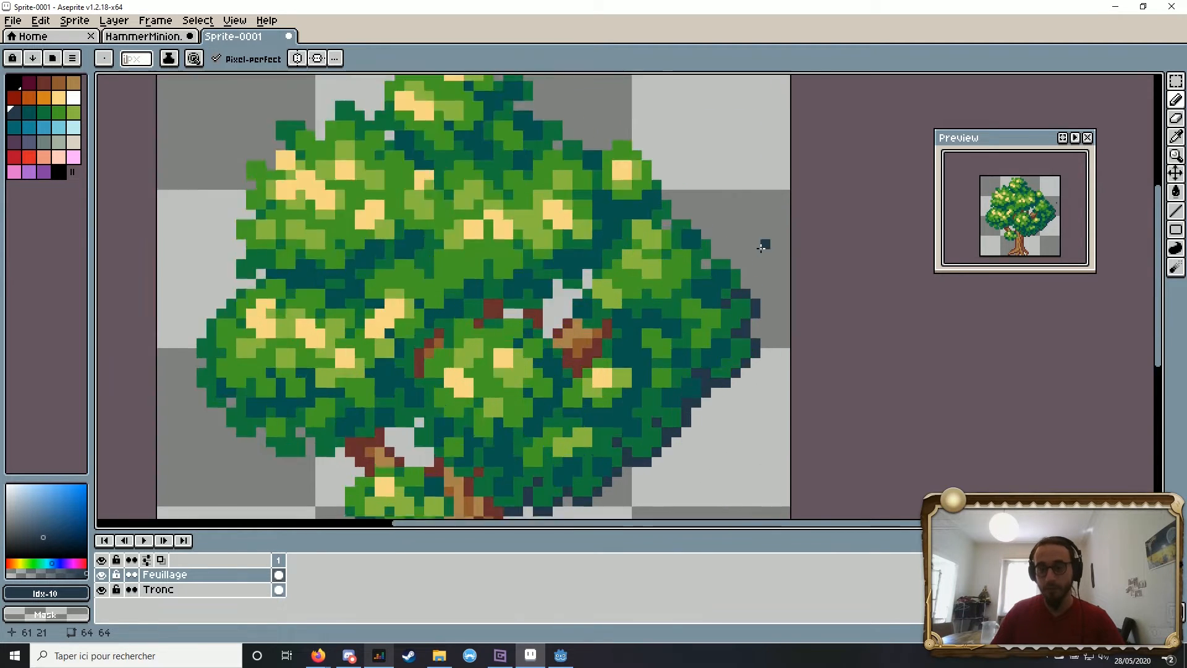
{"action": "left_click", "coordinate": [725, 340]}
{"action": "mouse_move", "coordinate": [725, 340]}
{"action": "left_mouse_down"}
{"action": "mouse_move", "coordinate": [657, 262]}
{"action": "mouse_move", "coordinate": [632, 267]}
{"action": "left_mouse_up"}
{"action": "left_click", "coordinate": [597, 290]}
{"action": "left_click", "coordinate": [618, 233]}
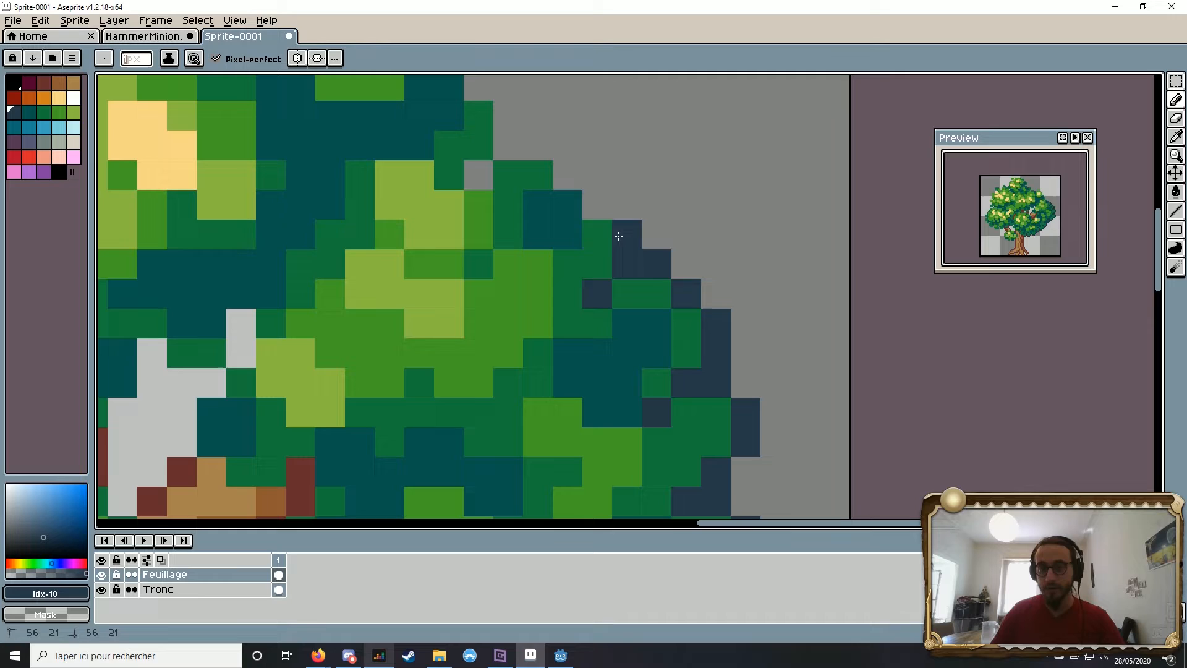
{"action": "left_click", "coordinate": [599, 206]}
{"action": "left_click", "coordinate": [573, 183]}
{"action": "left_click", "coordinate": [568, 149]}
{"action": "left_click", "coordinate": [538, 155]}
{"action": "left_click", "coordinate": [508, 157]}
{"action": "left_click", "coordinate": [476, 175]}
Step: Extend the dark slate-blue outline around the small round clump at the foliage's upper right
{"action": "scroll", "coordinate": [483, 248], "scroll_direction": "down", "scroll_amount": 6}
{"action": "left_click_drag", "start_coordinate": [489, 257], "coordinate": [688, 255]}
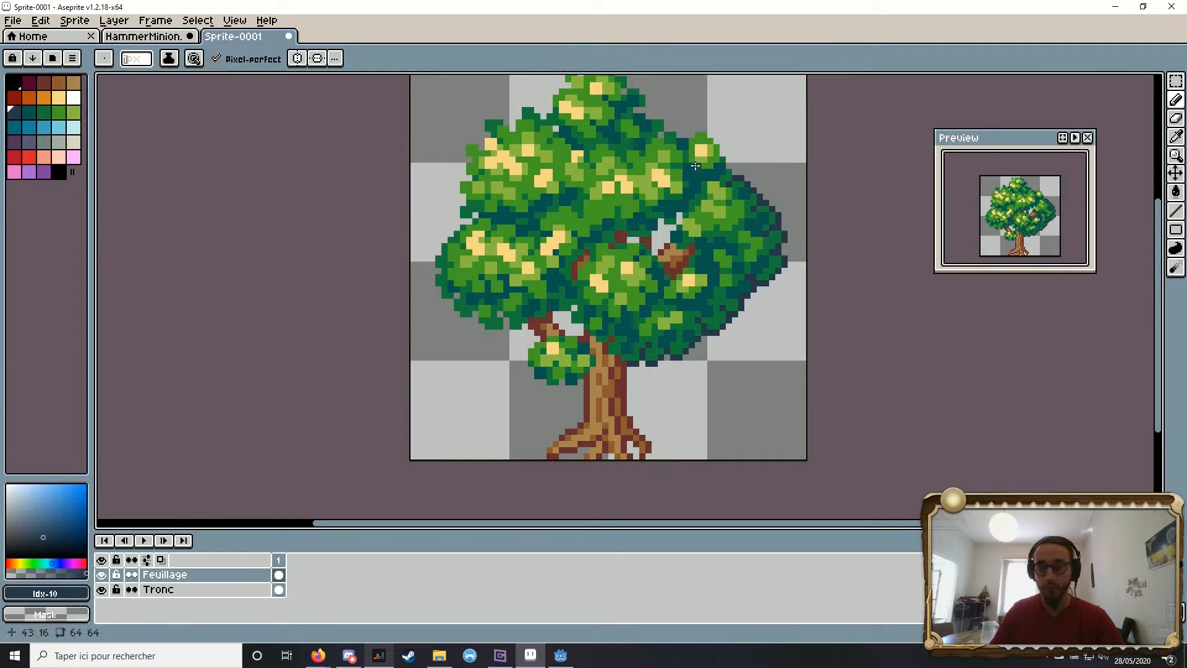
{"action": "scroll", "coordinate": [695, 165], "scroll_direction": "up", "scroll_amount": 4}
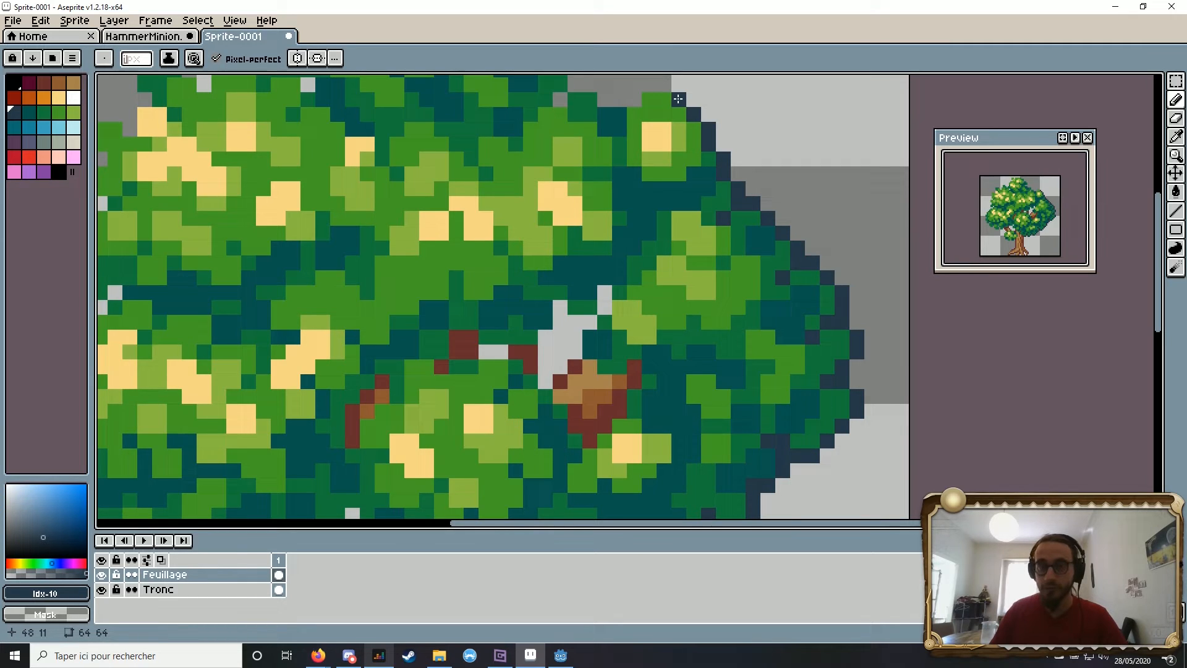
{"action": "left_click_drag", "start_coordinate": [634, 99], "coordinate": [603, 220]}
{"action": "left_click", "coordinate": [609, 162]}
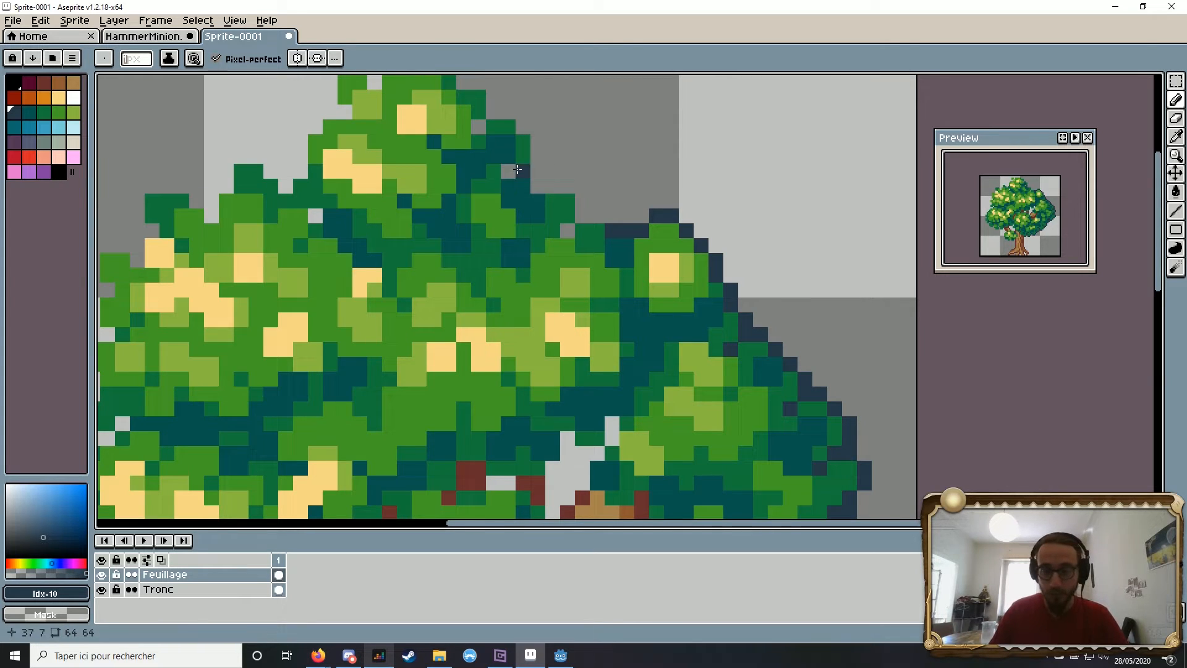
Step: Carry the dark slate-blue outline around the top crown and along the top of the upper-left clump
{"action": "scroll", "coordinate": [523, 172], "scroll_direction": "down", "scroll_amount": 4}
{"action": "scroll", "coordinate": [553, 174], "scroll_direction": "up", "scroll_amount": 4}
{"action": "mouse_move", "coordinate": [455, 163]}
{"action": "left_mouse_down"}
{"action": "mouse_move", "coordinate": [455, 108]}
{"action": "mouse_move", "coordinate": [425, 118]}
{"action": "mouse_move", "coordinate": [595, 178]}
{"action": "mouse_move", "coordinate": [581, 149]}
{"action": "mouse_move", "coordinate": [481, 136]}
{"action": "mouse_move", "coordinate": [408, 217]}
{"action": "mouse_move", "coordinate": [408, 239]}
{"action": "left_mouse_up"}
{"action": "left_click", "coordinate": [423, 284]}
{"action": "left_click_drag", "start_coordinate": [483, 298], "coordinate": [673, 178]}
{"action": "mouse_move", "coordinate": [588, 132]}
{"action": "left_mouse_down"}
{"action": "mouse_move", "coordinate": [526, 129]}
{"action": "mouse_move", "coordinate": [512, 165]}
{"action": "left_mouse_up"}
{"action": "mouse_move", "coordinate": [452, 179]}
{"action": "left_mouse_down"}
{"action": "mouse_move", "coordinate": [438, 202]}
{"action": "mouse_move", "coordinate": [410, 191]}
{"action": "left_mouse_up"}
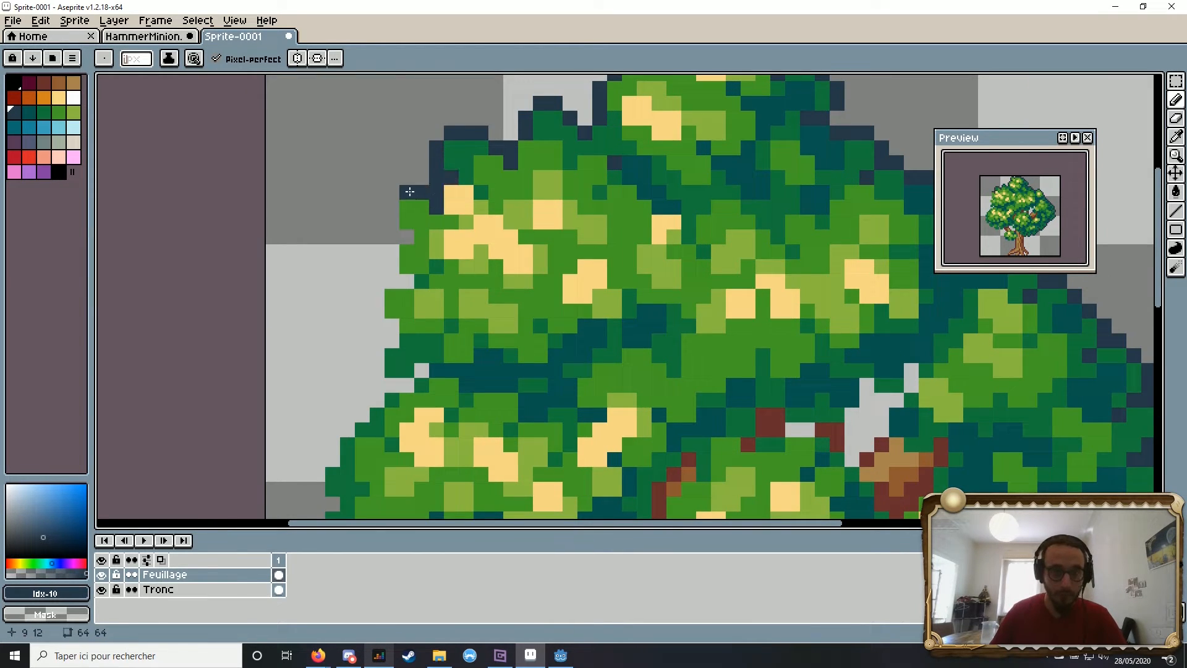
Step: Continue the dark slate-blue outline down the left side of the upper-left clump and around the large left clump
{"action": "left_click_drag", "start_coordinate": [223, 173], "coordinate": [308, 157]}
{"action": "mouse_move", "coordinate": [478, 191]}
{"action": "left_mouse_down"}
{"action": "mouse_move", "coordinate": [490, 217]}
{"action": "mouse_move", "coordinate": [453, 277]}
{"action": "mouse_move", "coordinate": [492, 369]}
{"action": "left_mouse_up"}
{"action": "left_click", "coordinate": [511, 355]}
{"action": "scroll", "coordinate": [510, 355], "scroll_direction": "down", "scroll_amount": 5}
{"action": "scroll", "coordinate": [445, 260], "scroll_direction": "up", "scroll_amount": 5}
{"action": "mouse_move", "coordinate": [454, 224]}
{"action": "left_mouse_down"}
{"action": "mouse_move", "coordinate": [425, 272]}
{"action": "mouse_move", "coordinate": [438, 348]}
{"action": "mouse_move", "coordinate": [488, 409]}
{"action": "mouse_move", "coordinate": [612, 443]}
{"action": "mouse_move", "coordinate": [594, 378]}
{"action": "mouse_move", "coordinate": [618, 371]}
{"action": "left_mouse_up"}
{"action": "left_click_drag", "start_coordinate": [620, 369], "coordinate": [593, 366]}
{"action": "left_click", "coordinate": [711, 322]}
{"action": "mouse_move", "coordinate": [667, 337]}
{"action": "left_mouse_down"}
{"action": "mouse_move", "coordinate": [696, 337]}
{"action": "mouse_move", "coordinate": [670, 323]}
{"action": "left_mouse_up"}
{"action": "scroll", "coordinate": [671, 323], "scroll_direction": "down", "scroll_amount": 6}
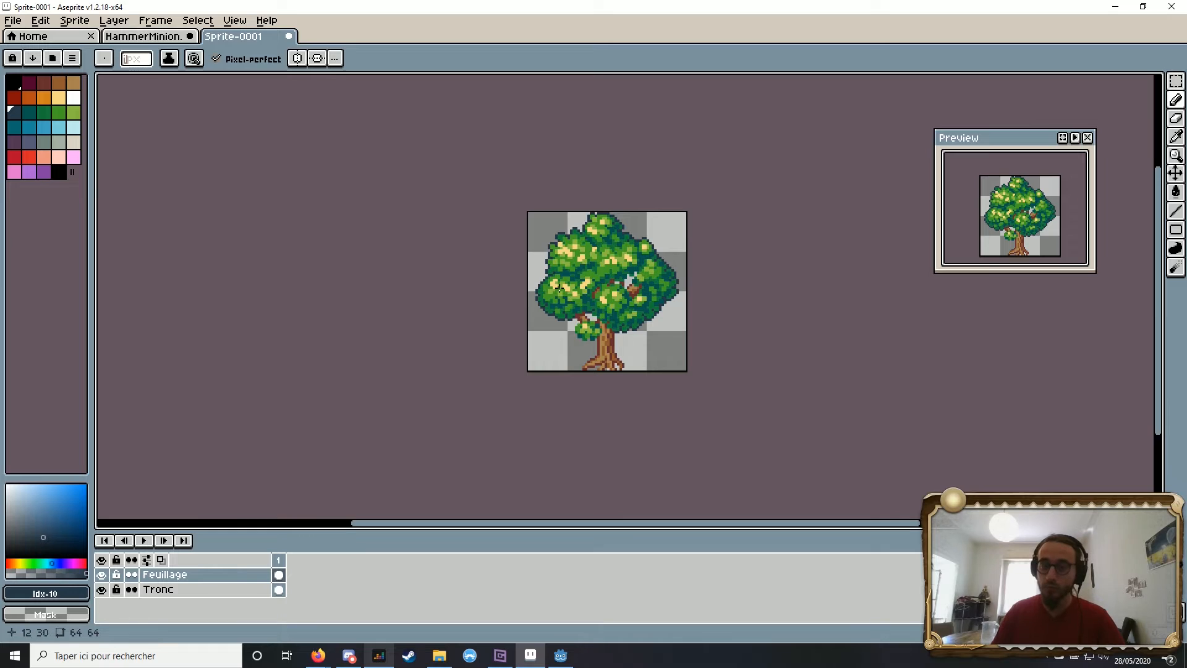
Step: Continue the dark slate-blue outline along the underside of the large left clump to the branch and around the adjoining gap's edge
{"action": "scroll", "coordinate": [592, 203], "scroll_direction": "up", "scroll_amount": 4}
{"action": "scroll", "coordinate": [626, 380], "scroll_direction": "up", "scroll_amount": 6}
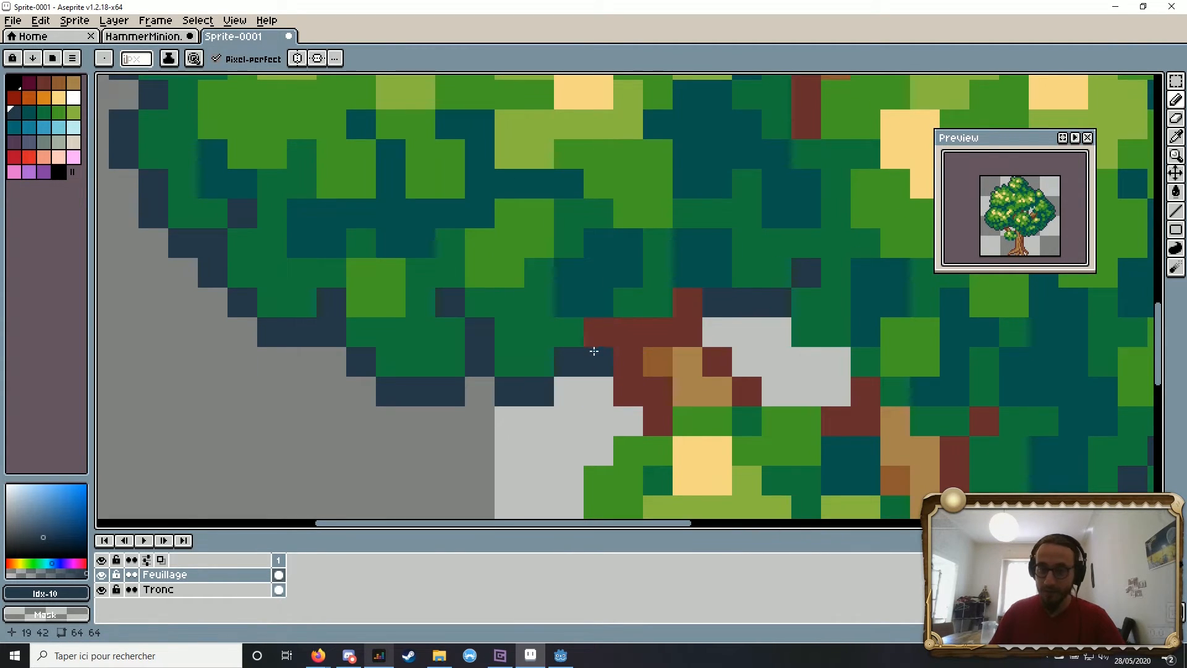
{"action": "scroll", "coordinate": [643, 303], "scroll_direction": "down", "scroll_amount": 5}
{"action": "scroll", "coordinate": [644, 303], "scroll_direction": "up", "scroll_amount": 2}
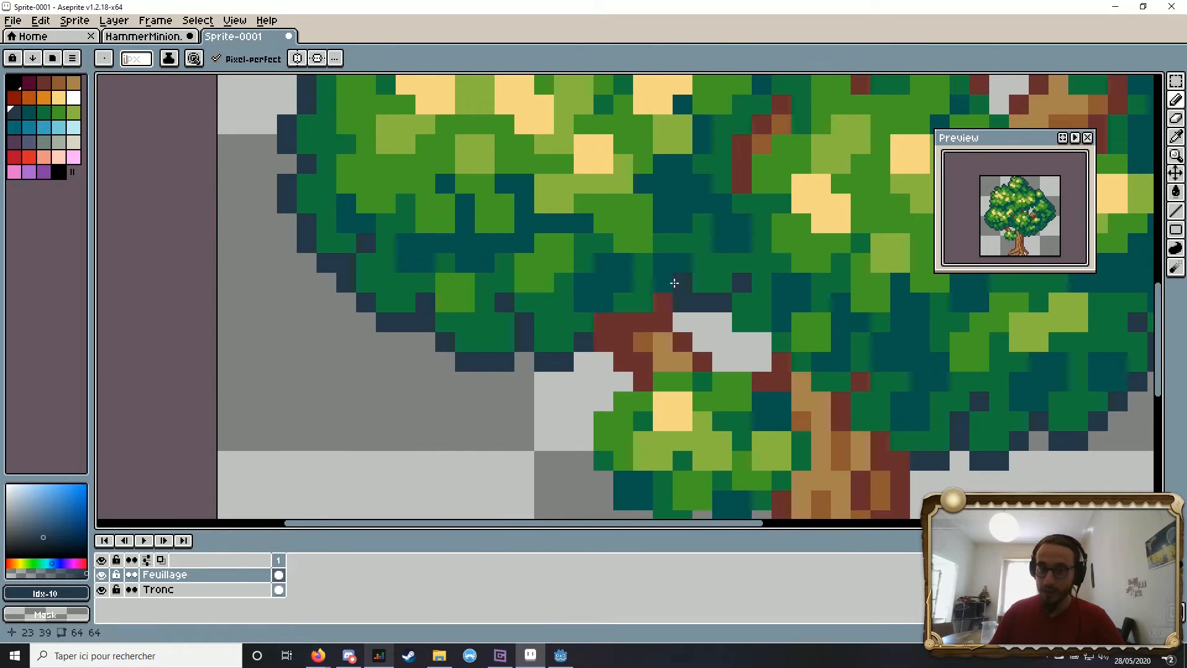
{"action": "scroll", "coordinate": [642, 323], "scroll_direction": "down", "scroll_amount": 3}
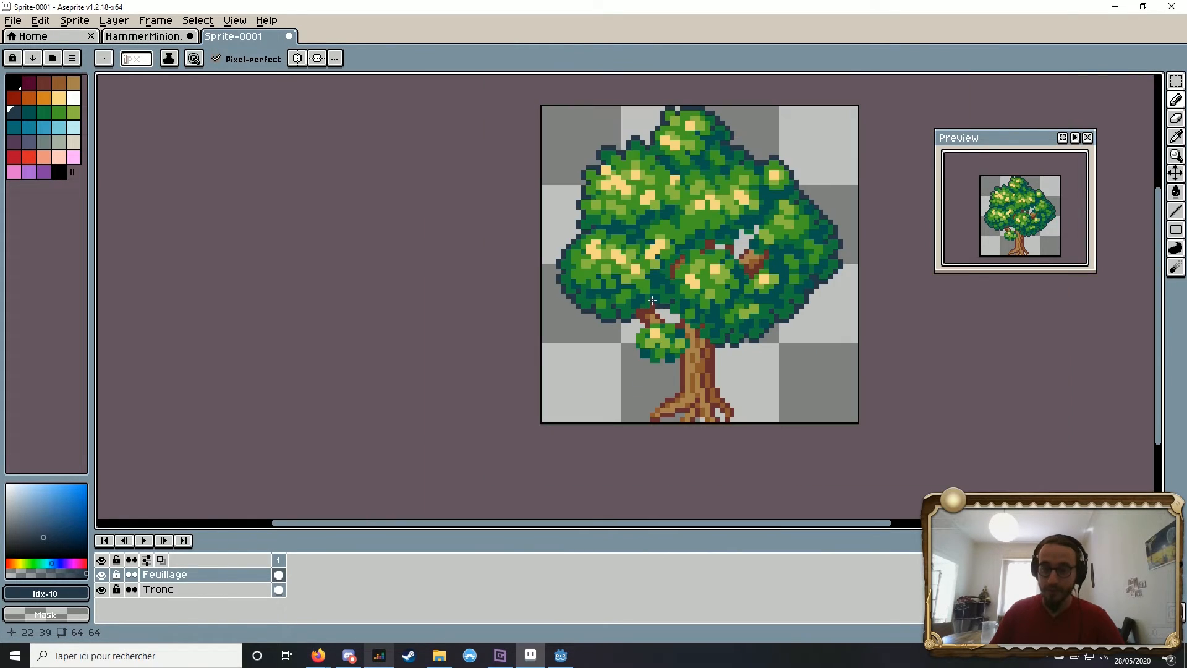
{"action": "scroll", "coordinate": [561, 291], "scroll_direction": "up", "scroll_amount": 5}
{"action": "scroll", "coordinate": [583, 307], "scroll_direction": "down", "scroll_amount": 4}
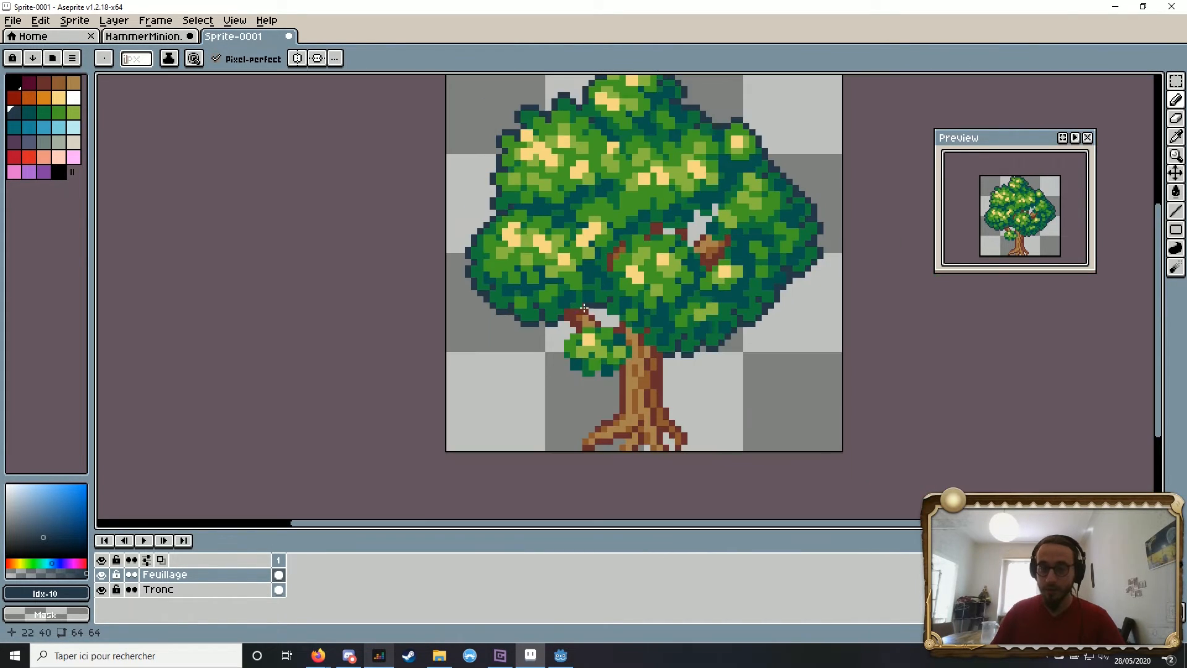
{"action": "scroll", "coordinate": [552, 315], "scroll_direction": "up", "scroll_amount": 3}
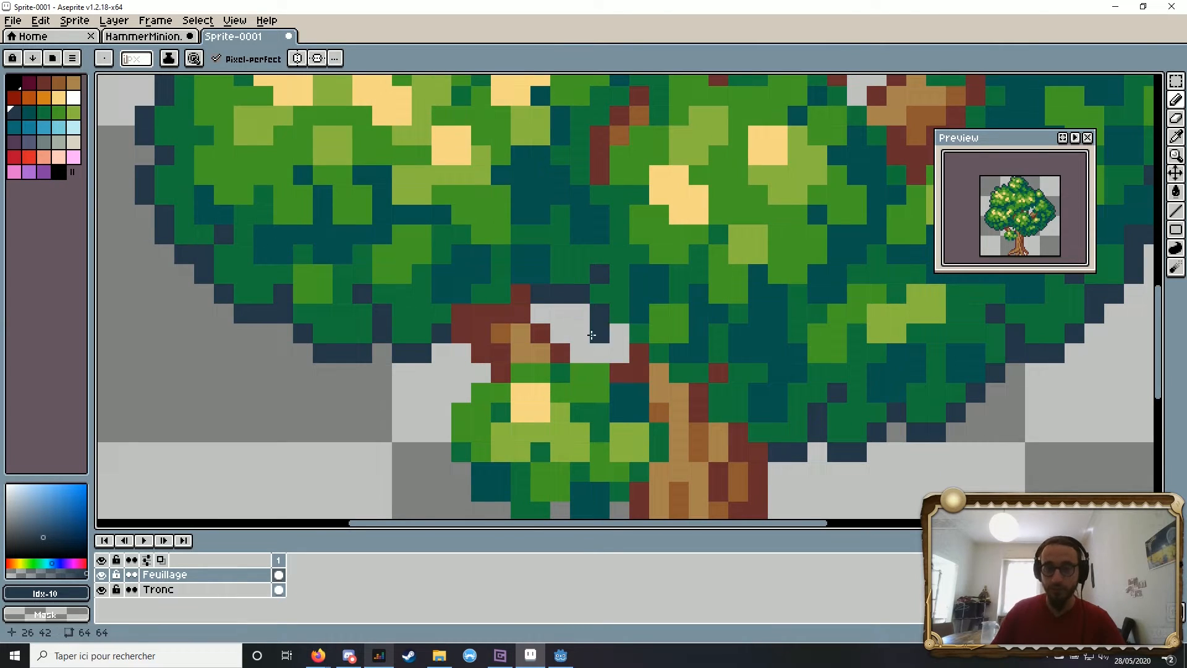
{"action": "scroll", "coordinate": [667, 298], "scroll_direction": "down", "scroll_amount": 4}
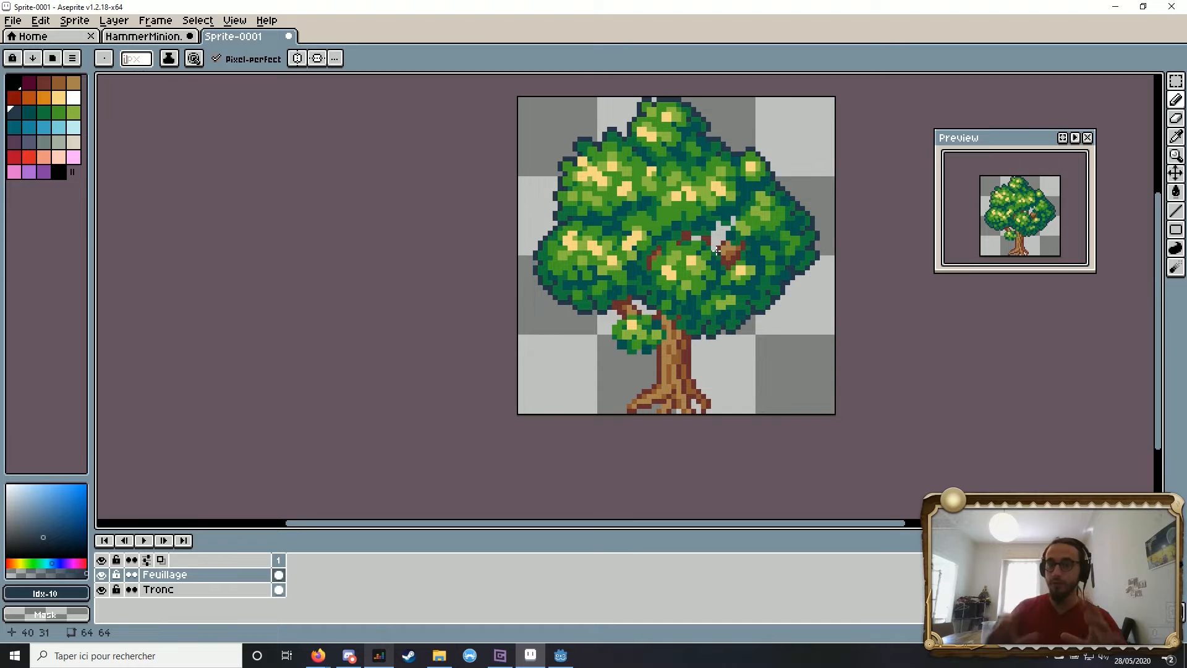
Step: Outline the small clump hanging below the left branch in dark slate blue, around its left side and underside
{"action": "scroll", "coordinate": [697, 288], "scroll_direction": "up", "scroll_amount": 8}
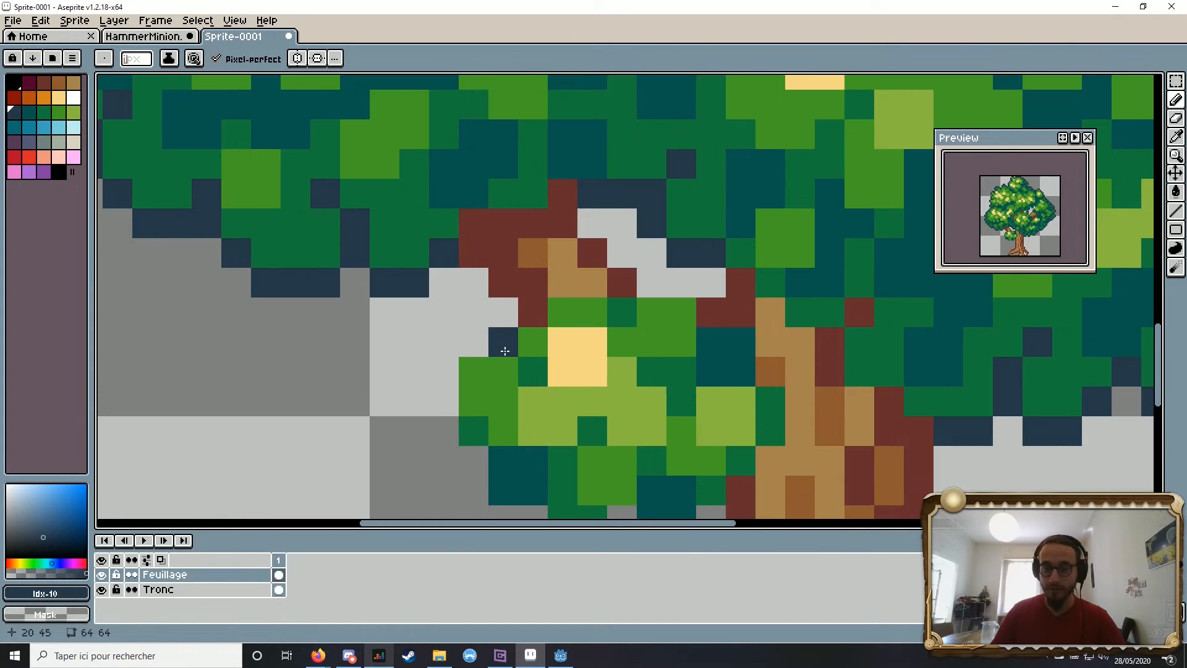
{"action": "scroll", "coordinate": [558, 273], "scroll_direction": "down", "scroll_amount": 7}
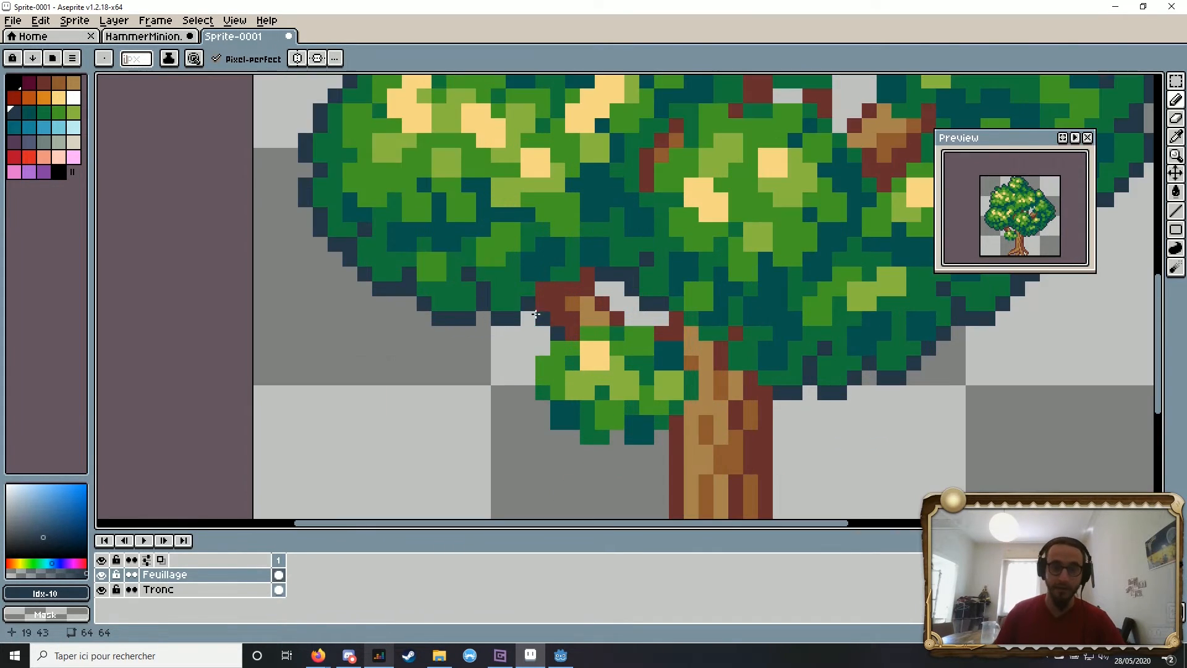
{"action": "scroll", "coordinate": [498, 358], "scroll_direction": "up", "scroll_amount": 3}
{"action": "mouse_move", "coordinate": [527, 357]}
{"action": "left_mouse_down"}
{"action": "mouse_move", "coordinate": [553, 442]}
{"action": "mouse_move", "coordinate": [606, 457]}
{"action": "mouse_move", "coordinate": [617, 439]}
{"action": "mouse_move", "coordinate": [652, 451]}
{"action": "left_mouse_up"}
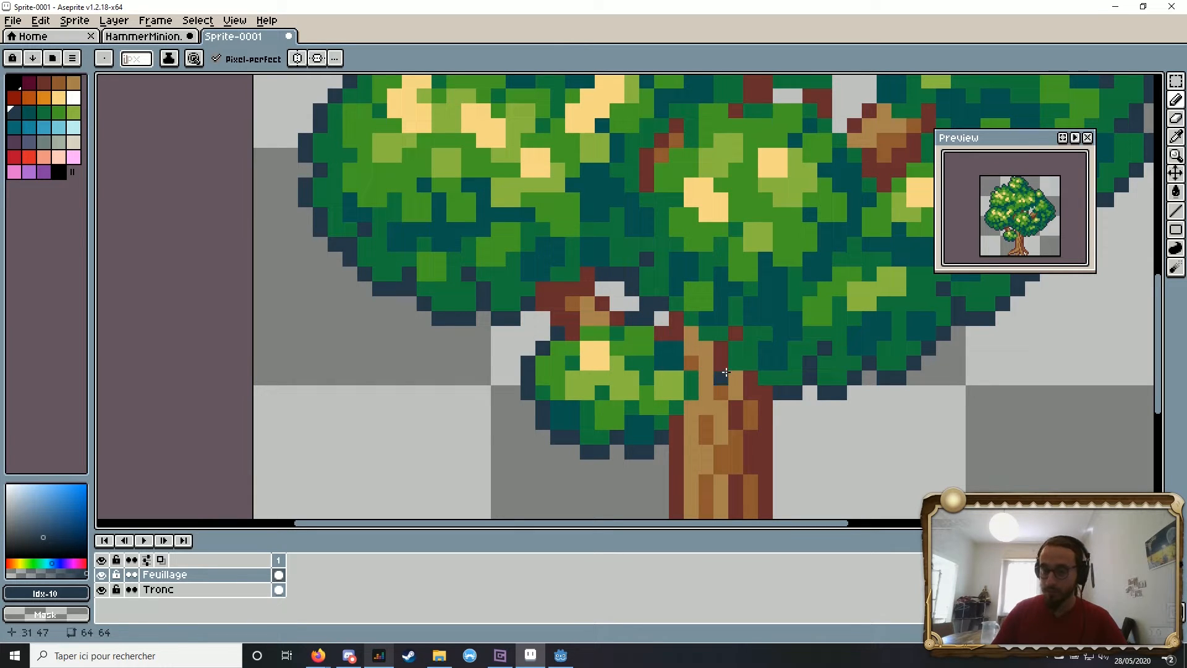
Step: Outline the foliage edges around the opening beside the upper-right branch in dark slate blue
{"action": "scroll", "coordinate": [637, 325], "scroll_direction": "down", "scroll_amount": 4}
{"action": "scroll", "coordinate": [681, 342], "scroll_direction": "up", "scroll_amount": 4}
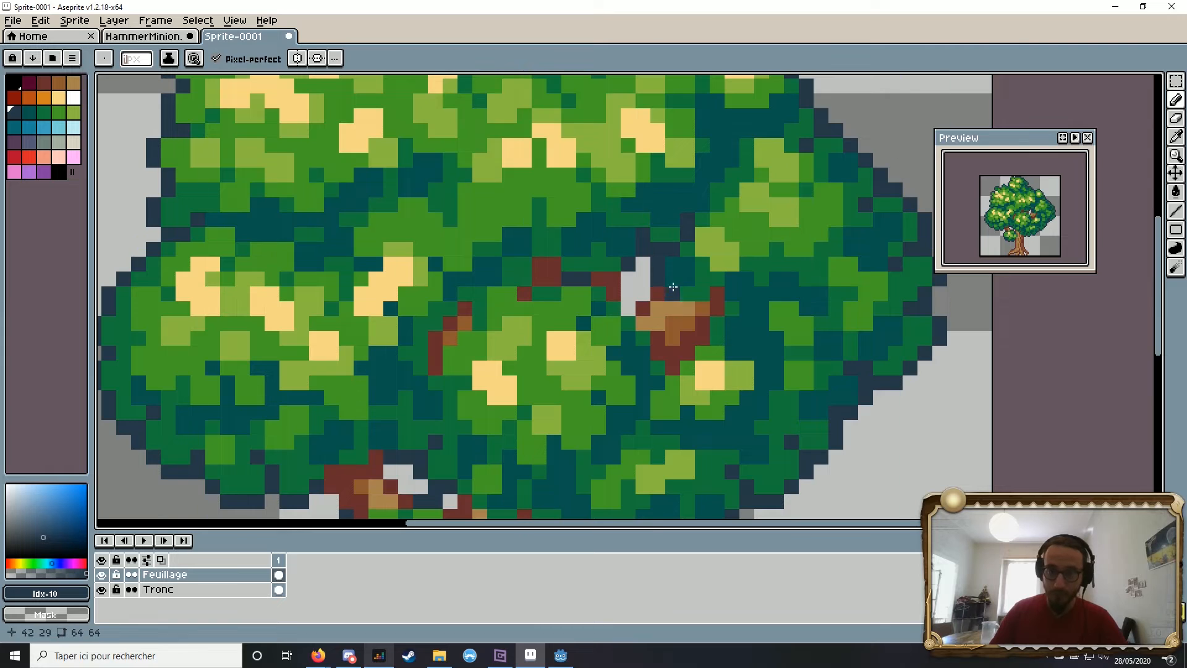
{"action": "scroll", "coordinate": [693, 303], "scroll_direction": "down", "scroll_amount": 4}
{"action": "scroll", "coordinate": [653, 377], "scroll_direction": "up", "scroll_amount": 5}
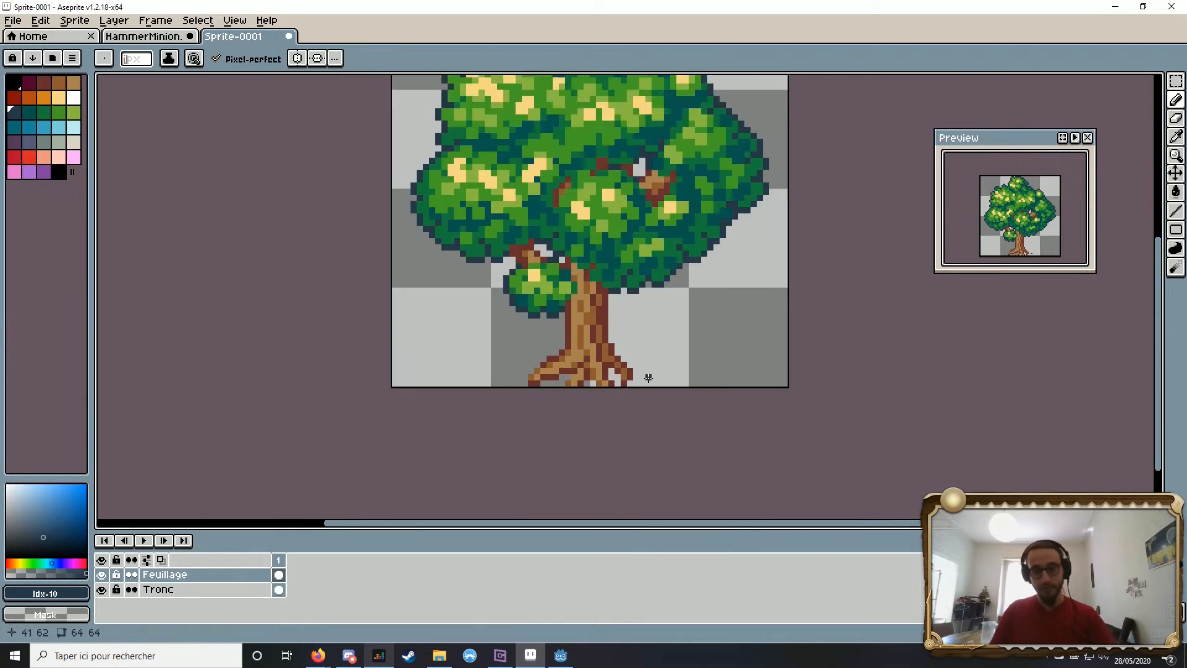
Step: Outline the right side of the trunk in dark maroon (#52002d), from the foliage down to the roots
{"action": "left_click", "coordinate": [44, 83]}
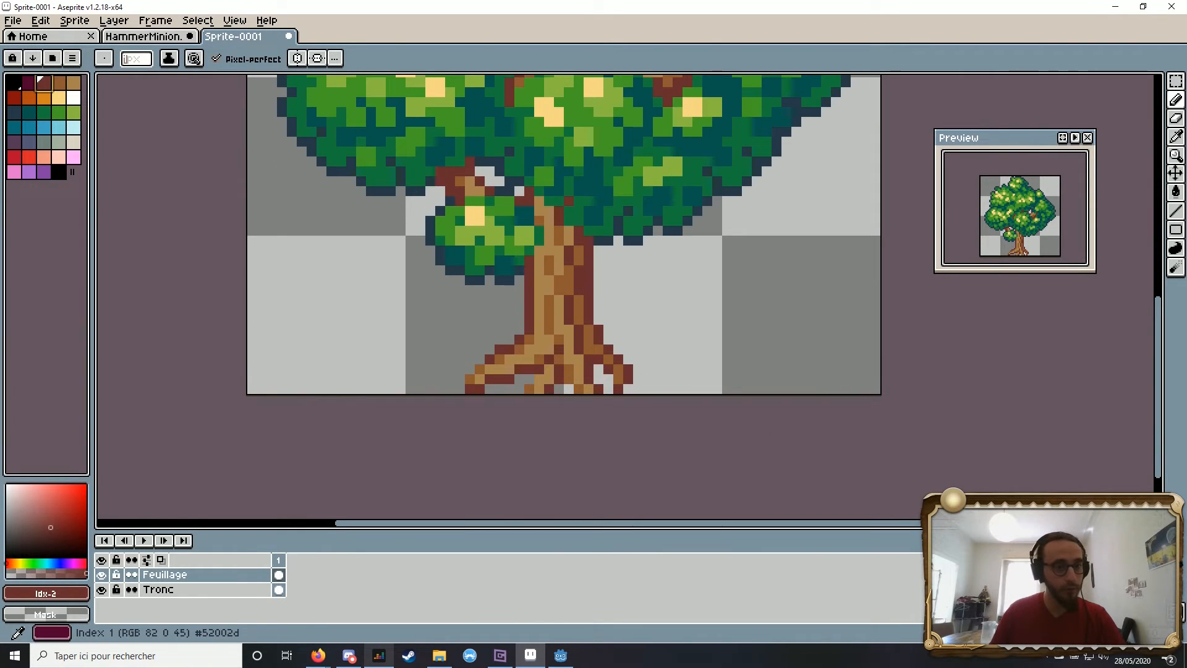
{"action": "left_click", "coordinate": [28, 81]}
{"action": "scroll", "coordinate": [612, 235], "scroll_direction": "up", "scroll_amount": 3}
{"action": "left_click", "coordinate": [616, 231]}
{"action": "mouse_move", "coordinate": [616, 232]}
{"action": "left_mouse_down"}
{"action": "mouse_move", "coordinate": [632, 210]}
{"action": "mouse_move", "coordinate": [631, 331]}
{"action": "mouse_move", "coordinate": [651, 377]}
{"action": "left_mouse_up"}
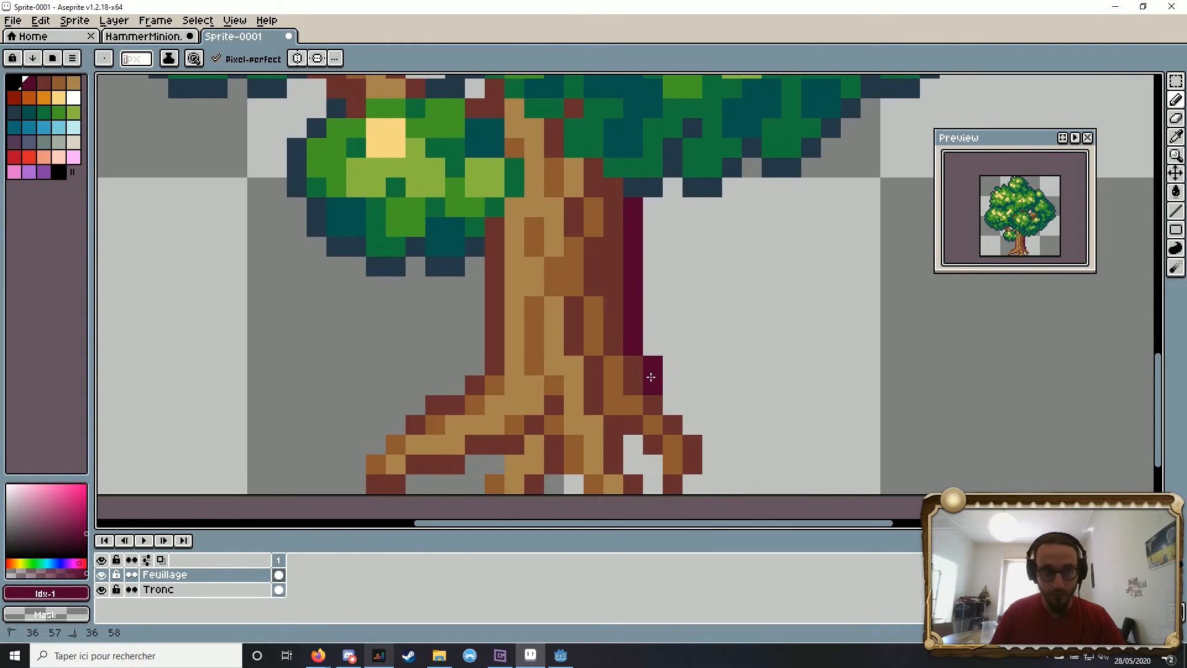
Step: Outline the outer right root and darken the undersides and gaps of the other roots in dark maroon
{"action": "left_click", "coordinate": [692, 426]}
{"action": "left_click", "coordinate": [691, 480]}
{"action": "left_click_drag", "start_coordinate": [376, 484], "coordinate": [514, 445]}
{"action": "left_click", "coordinate": [475, 484]}
{"action": "left_click", "coordinate": [535, 484]}
{"action": "mouse_move", "coordinate": [632, 484]}
{"action": "left_mouse_down"}
{"action": "mouse_move", "coordinate": [615, 448]}
{"action": "mouse_move", "coordinate": [632, 428]}
{"action": "left_mouse_up"}
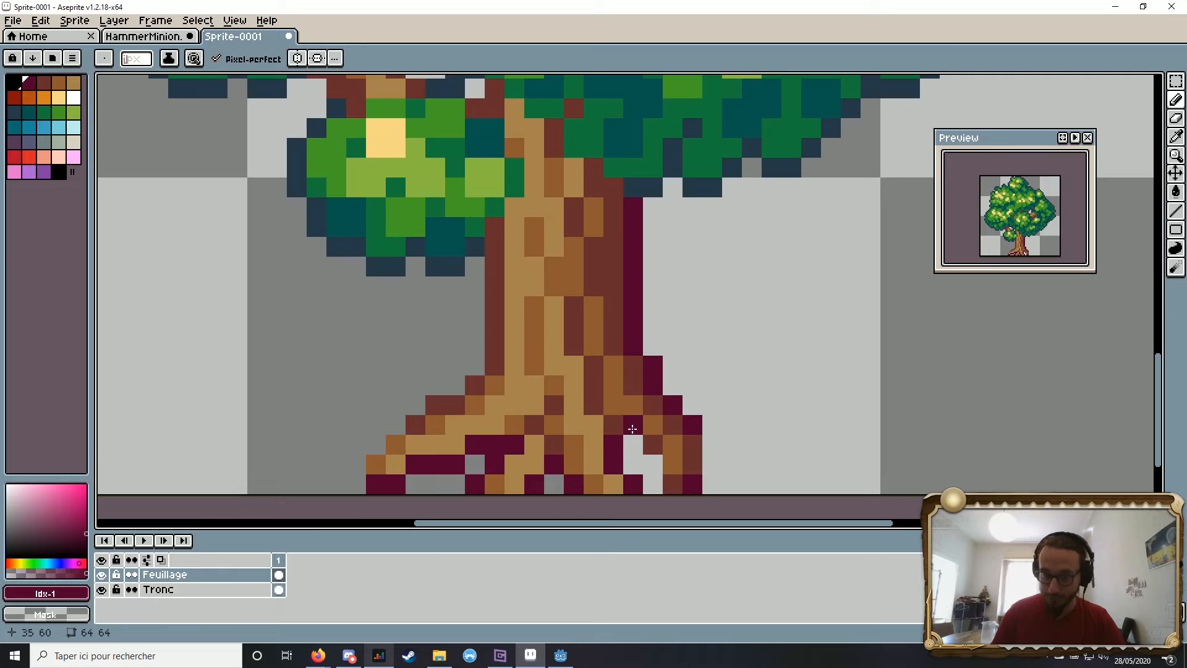
Step: Darken the left branch's edges in dark maroon and rework the left root's upper edge with reddish brown
{"action": "scroll", "coordinate": [750, 425], "scroll_direction": "down", "scroll_amount": 5}
{"action": "scroll", "coordinate": [478, 231], "scroll_direction": "up", "scroll_amount": 5}
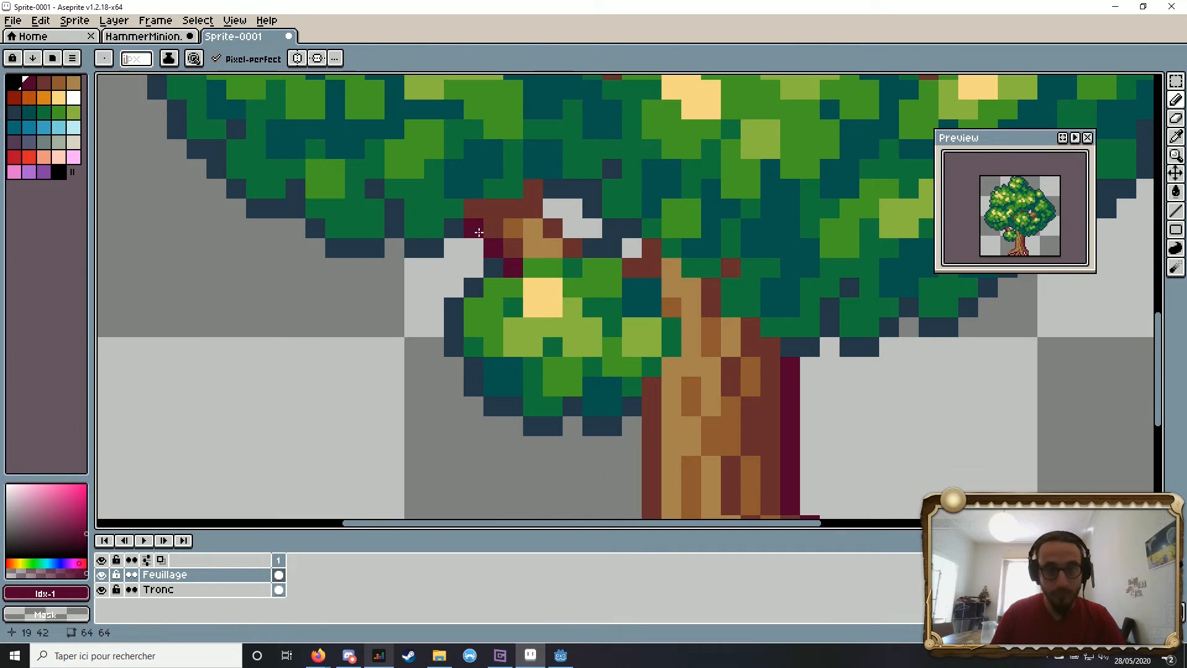
{"action": "scroll", "coordinate": [642, 213], "scroll_direction": "down", "scroll_amount": 5}
{"action": "scroll", "coordinate": [637, 275], "scroll_direction": "up", "scroll_amount": 5}
{"action": "left_click", "coordinate": [614, 269], "text": "alt"}
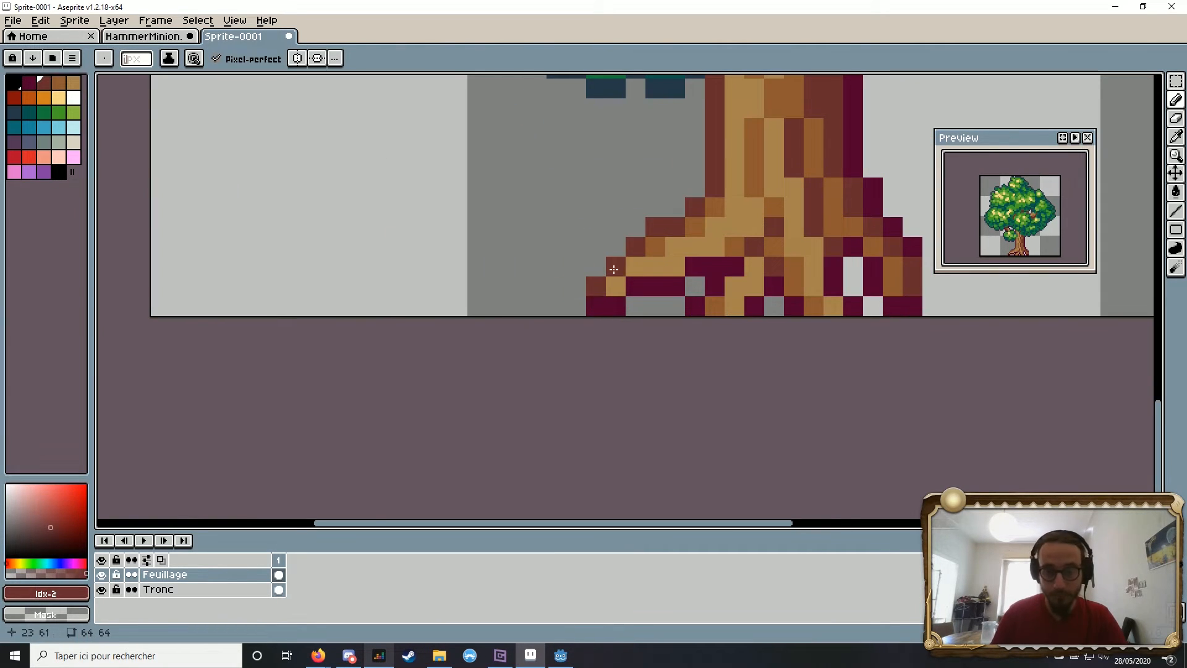
{"action": "scroll", "coordinate": [613, 269], "scroll_direction": "down", "scroll_amount": 5}
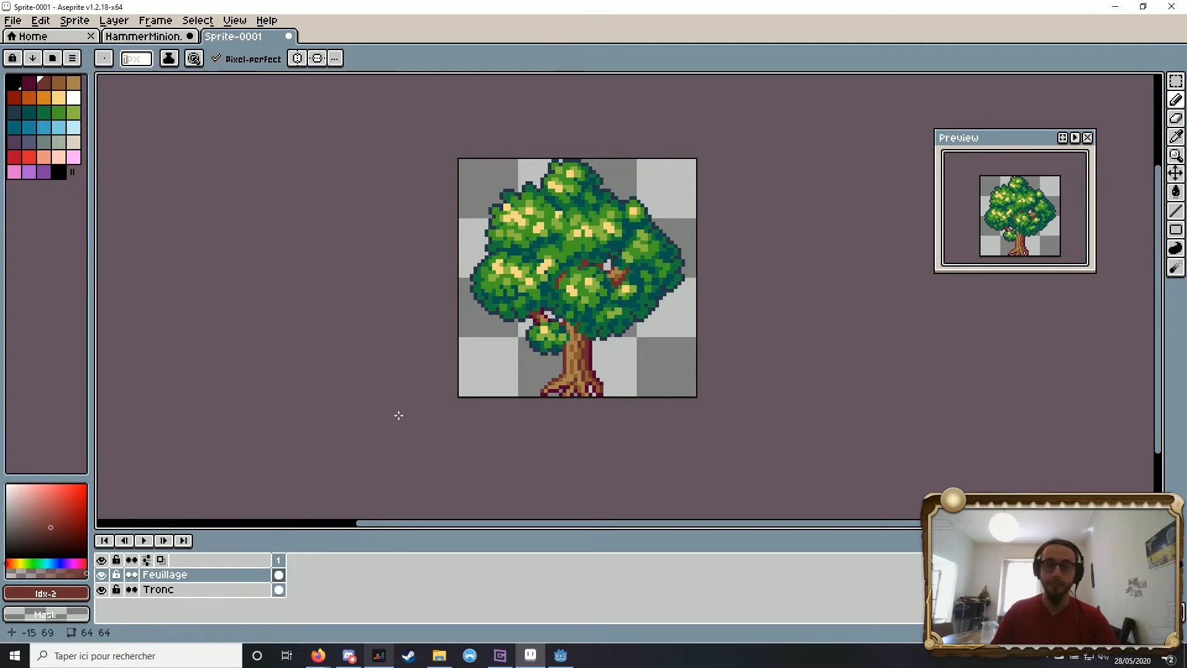
{"action": "scroll", "coordinate": [589, 238], "scroll_direction": "up", "scroll_amount": 2}
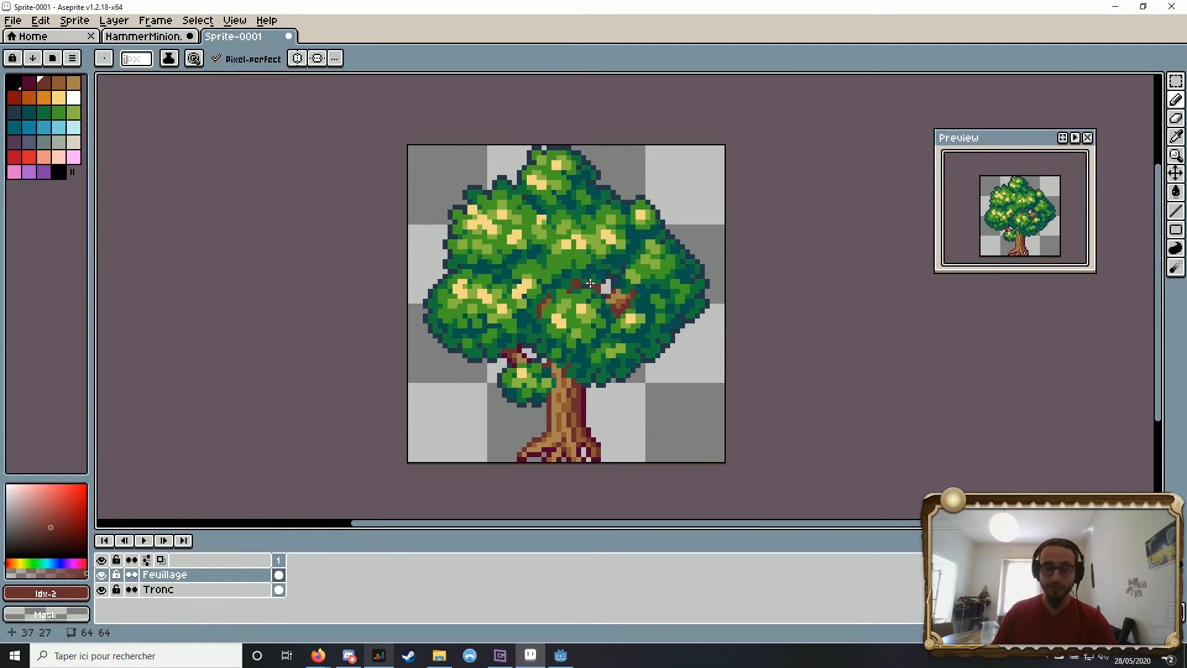
Step: Compare the foliage greens and set the drawing colour to dark teal (#0a544f)
{"action": "left_click", "coordinate": [589, 239], "text": "alt"}
{"action": "left_click", "coordinate": [30, 113]}
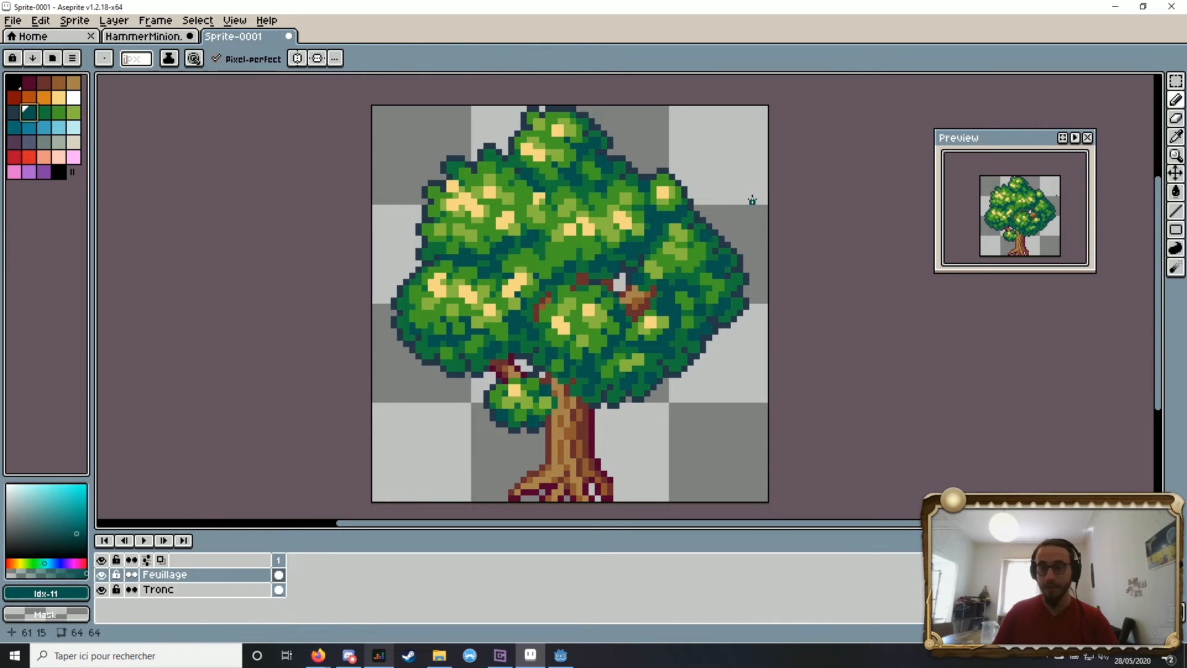
{"action": "scroll", "coordinate": [753, 202], "scroll_direction": "up", "scroll_amount": 1}
{"action": "scroll", "coordinate": [750, 201], "scroll_direction": "down", "scroll_amount": 1}
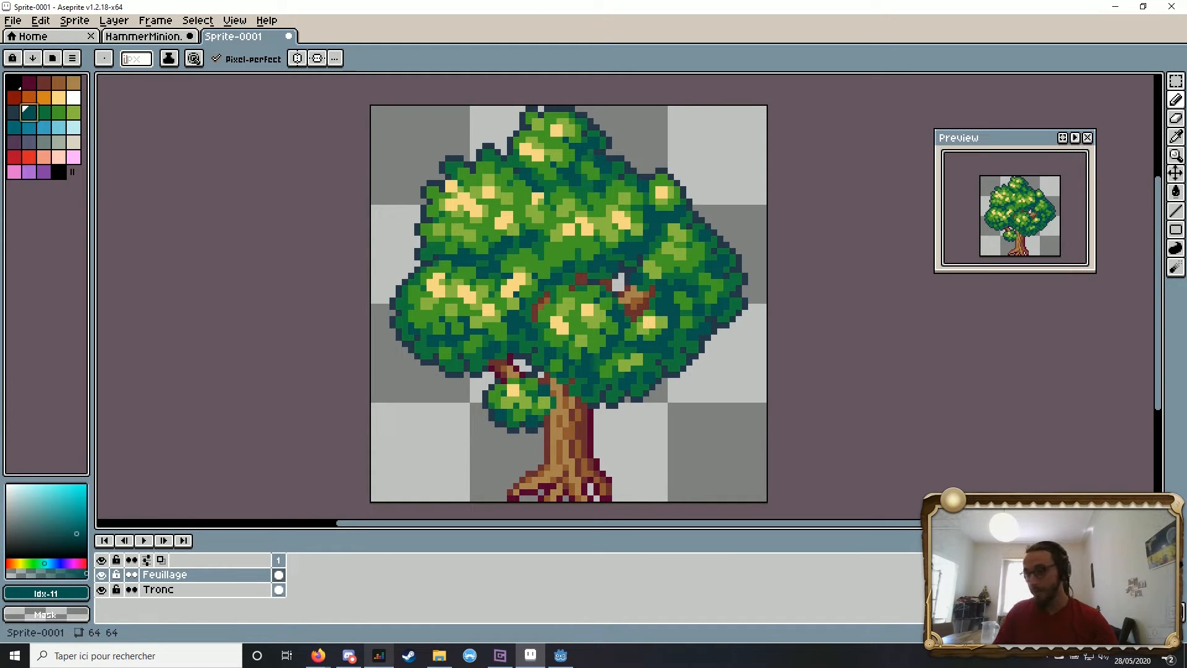
{"action": "scroll", "coordinate": [450, 135], "scroll_direction": "up", "scroll_amount": 2}
{"action": "left_click", "coordinate": [42, 112]}
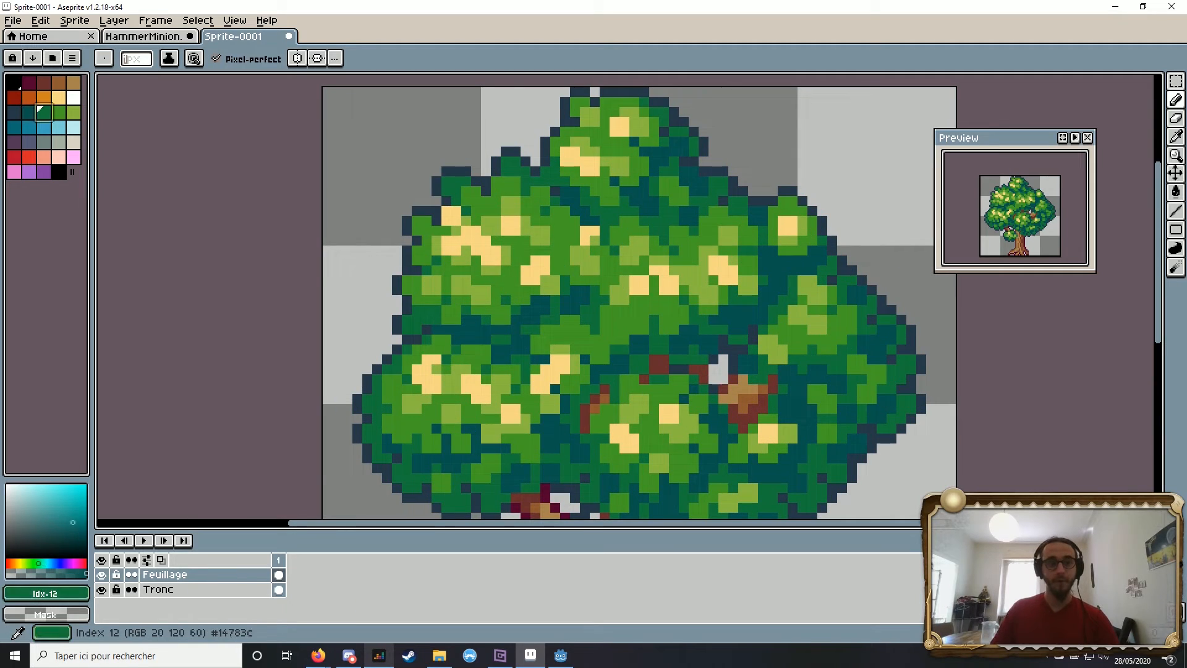
{"action": "scroll", "coordinate": [455, 167], "scroll_direction": "up", "scroll_amount": 2}
{"action": "scroll", "coordinate": [455, 167], "scroll_direction": "down", "scroll_amount": 2}
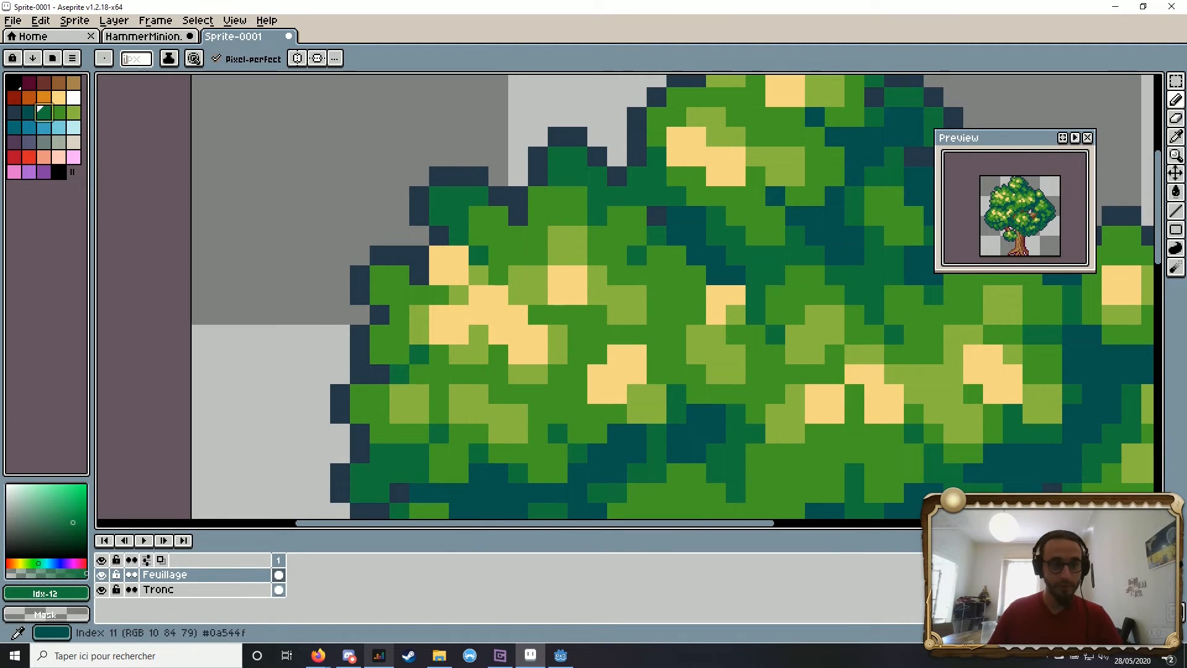
{"action": "key", "text": "bracketleft"}
{"action": "scroll", "coordinate": [487, 175], "scroll_direction": "down", "scroll_amount": 2}
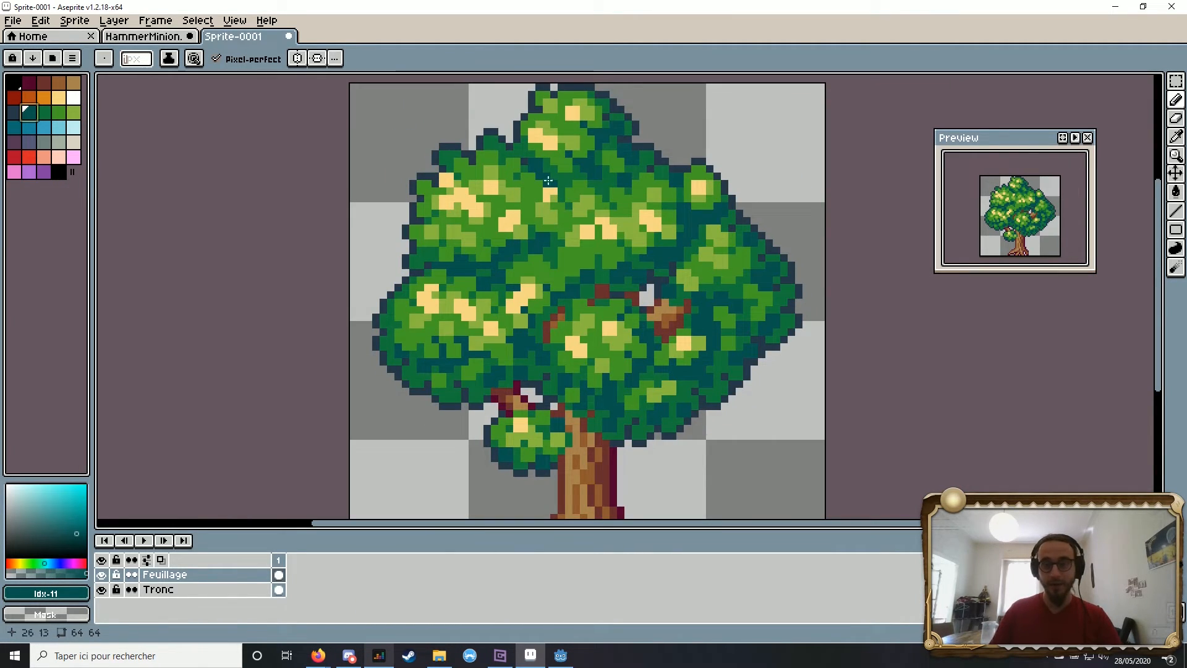
Step: Recolour the outline along the top of the upper-left clump in dark teal, up to the tree's crown
{"action": "left_click_drag", "start_coordinate": [456, 175], "coordinate": [489, 189]}
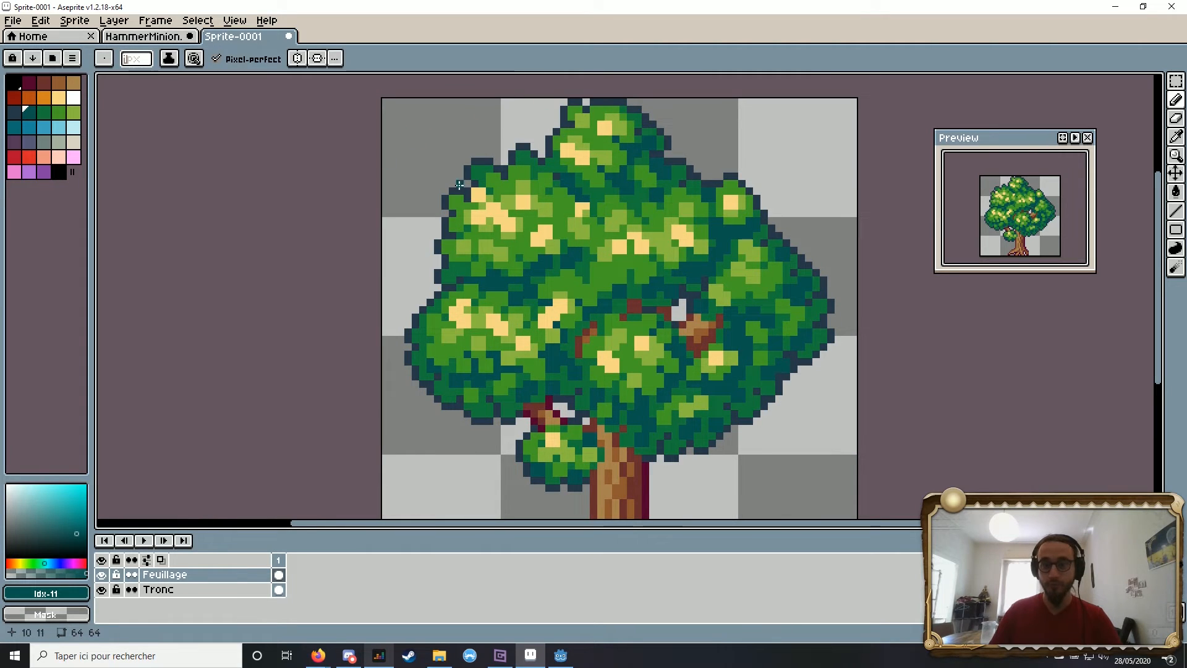
{"action": "scroll", "coordinate": [465, 200], "scroll_direction": "up", "scroll_amount": 4}
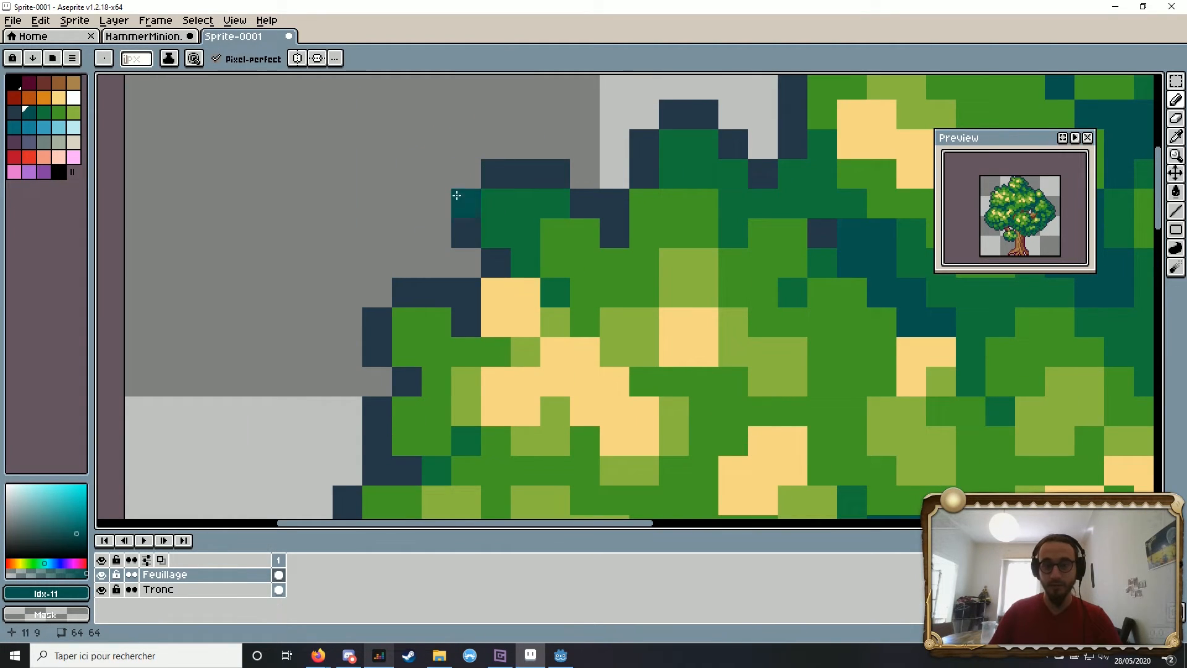
{"action": "scroll", "coordinate": [429, 348], "scroll_direction": "down", "scroll_amount": 4}
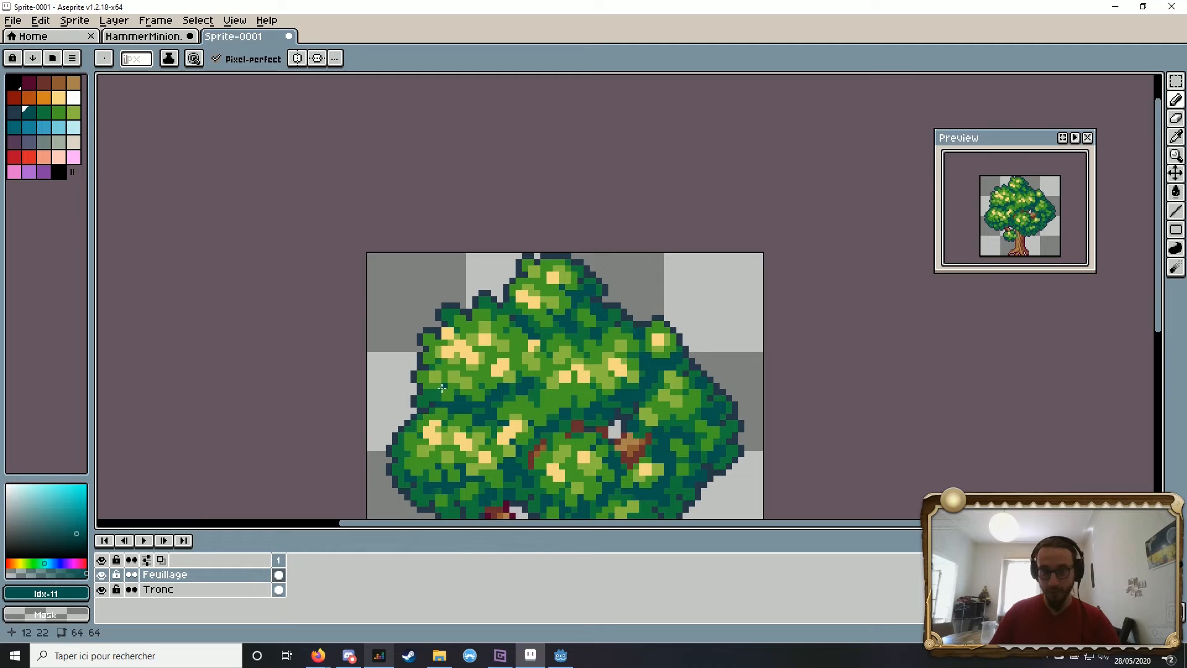
{"action": "scroll", "coordinate": [498, 353], "scroll_direction": "down", "scroll_amount": 1}
{"action": "scroll", "coordinate": [541, 409], "scroll_direction": "up", "scroll_amount": 1}
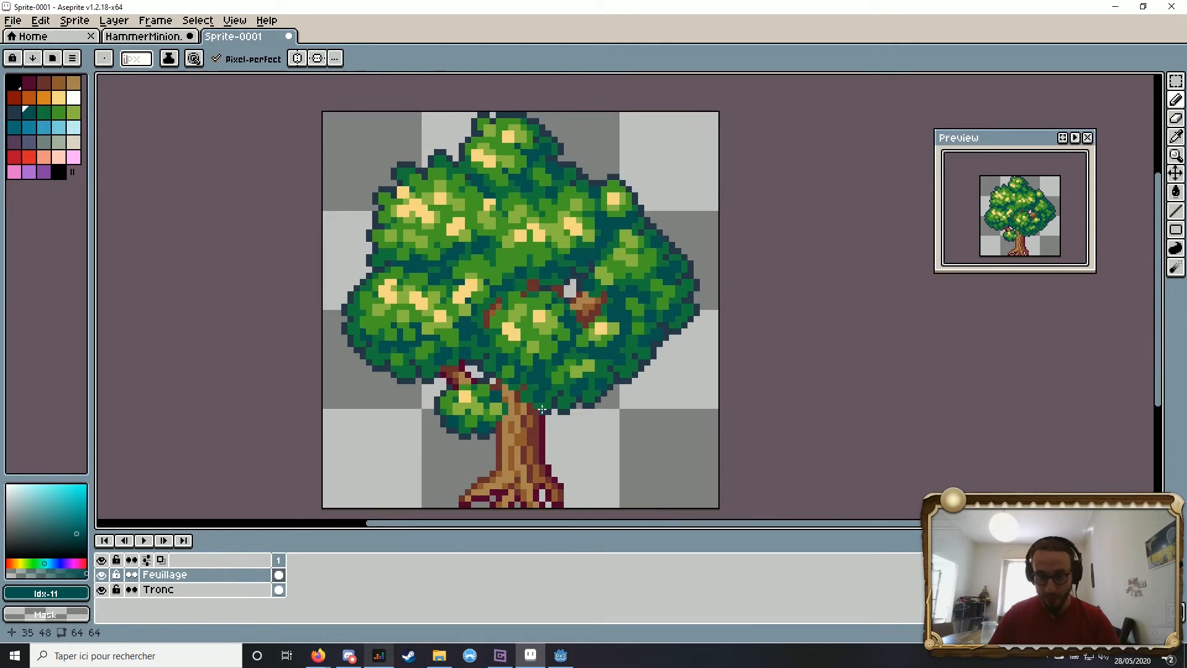
{"action": "scroll", "coordinate": [396, 160], "scroll_direction": "up", "scroll_amount": 6}
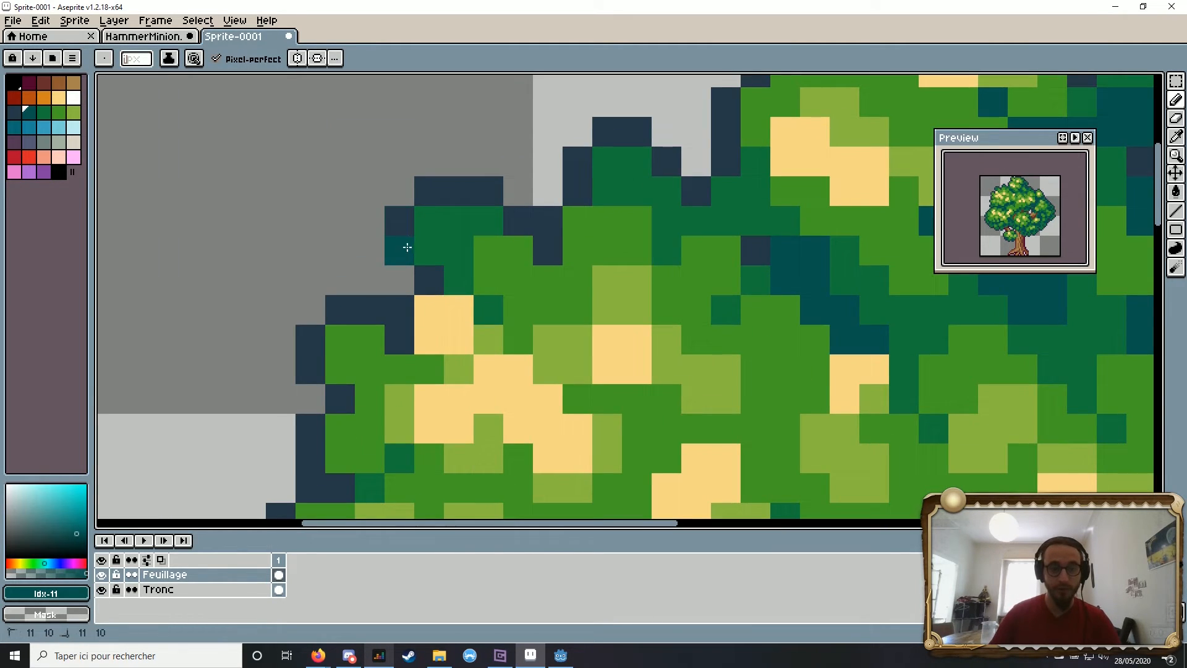
{"action": "mouse_move", "coordinate": [542, 222]}
{"action": "left_mouse_down"}
{"action": "mouse_move", "coordinate": [571, 167]}
{"action": "mouse_move", "coordinate": [606, 143]}
{"action": "left_mouse_up"}
{"action": "mouse_move", "coordinate": [685, 178]}
{"action": "left_mouse_down"}
{"action": "mouse_move", "coordinate": [684, 156]}
{"action": "mouse_move", "coordinate": [554, 270]}
{"action": "left_mouse_up"}
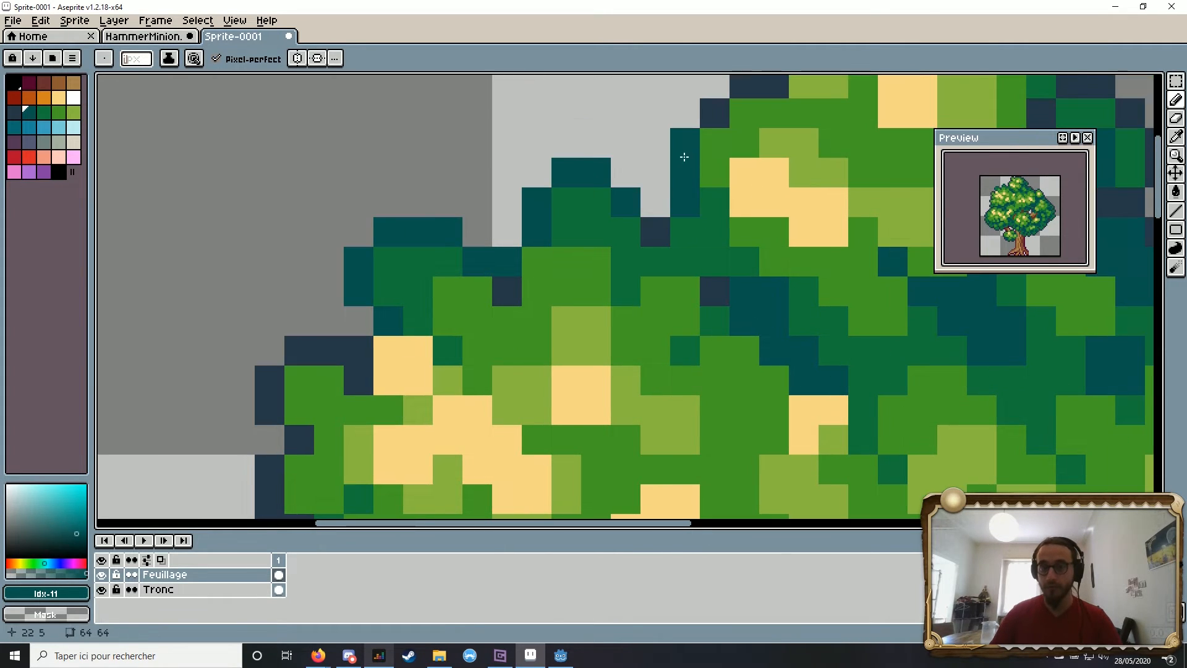
Step: Recolour the outline down the left side of the upper-left clump and the large left clump in dark teal
{"action": "key", "text": "space"}
{"action": "left_click", "coordinate": [578, 208]}
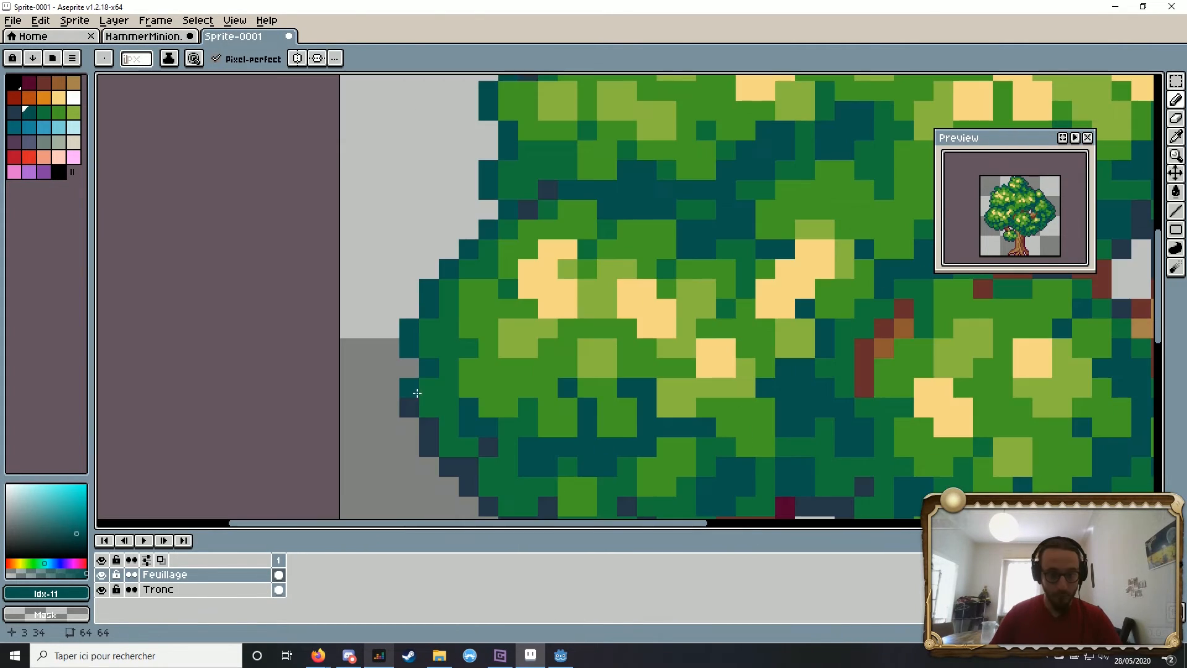
{"action": "mouse_move", "coordinate": [416, 392]}
{"action": "left_mouse_down"}
{"action": "mouse_move", "coordinate": [424, 425]}
{"action": "mouse_move", "coordinate": [401, 330]}
{"action": "mouse_move", "coordinate": [432, 354]}
{"action": "left_mouse_up"}
{"action": "left_click", "coordinate": [428, 446]}
{"action": "key", "text": "space"}
{"action": "scroll", "coordinate": [431, 354], "scroll_direction": "down", "scroll_amount": 5}
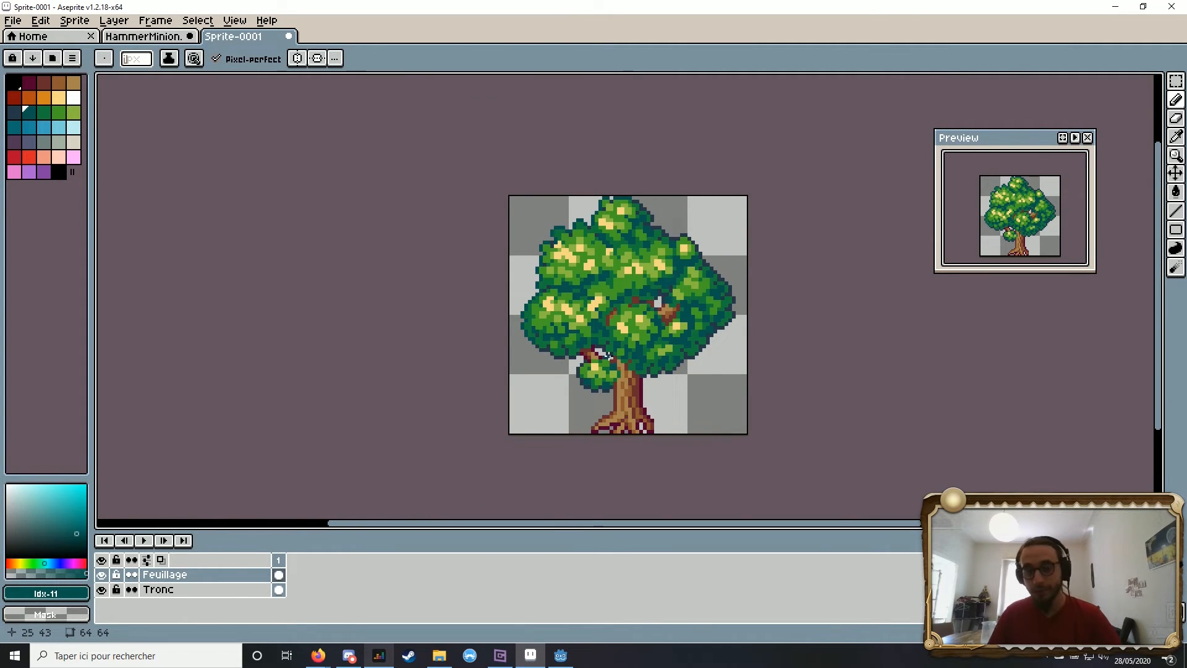
Step: Continue the dark teal outline around the lower-left curve and along the underside of the large left clump
{"action": "scroll", "coordinate": [607, 355], "scroll_direction": "up", "scroll_amount": 7}
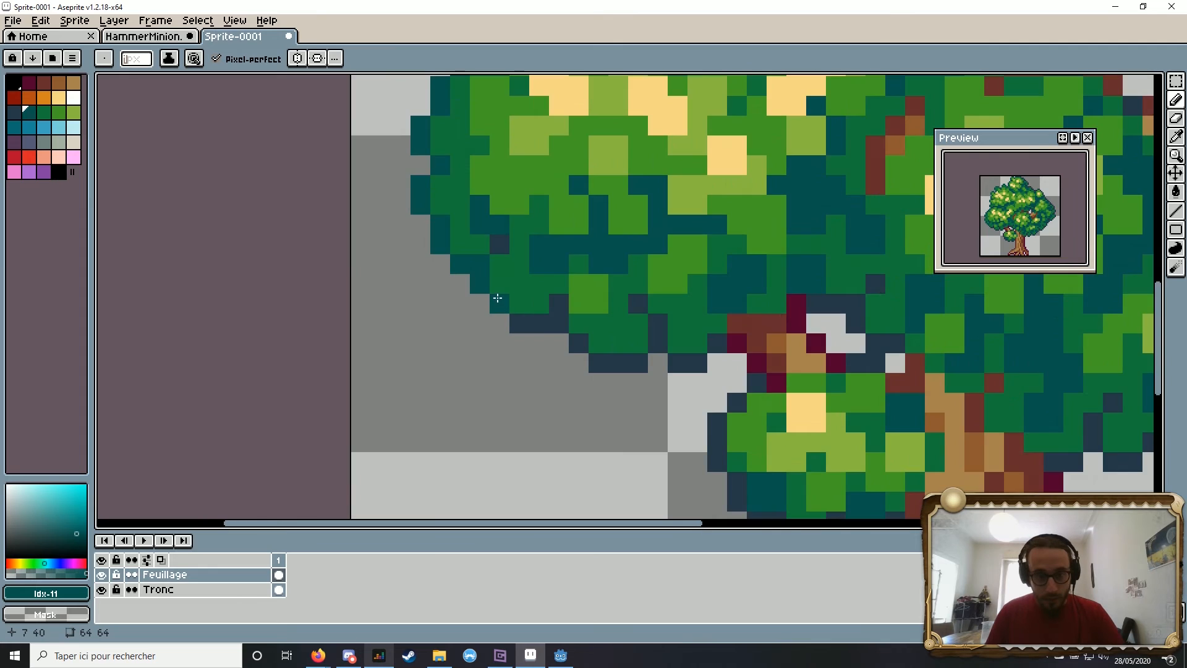
{"action": "left_click", "coordinate": [511, 324]}
{"action": "scroll", "coordinate": [557, 334], "scroll_direction": "down", "scroll_amount": 5}
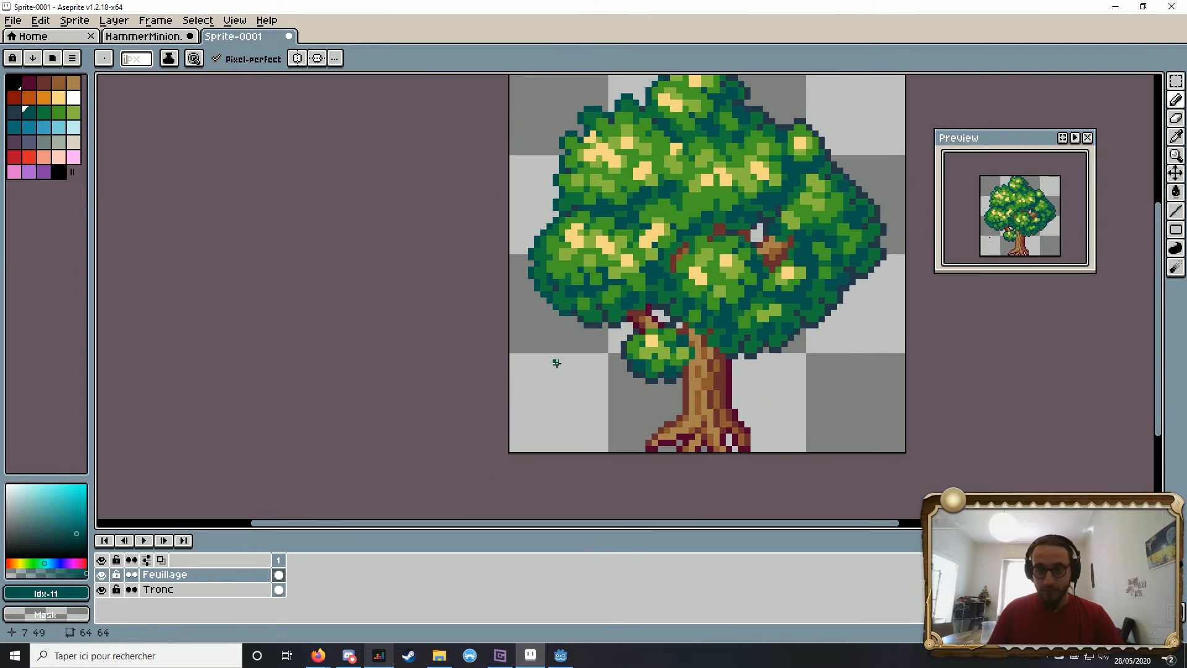
{"action": "left_click_drag", "start_coordinate": [629, 332], "coordinate": [544, 351]}
{"action": "scroll", "coordinate": [543, 351], "scroll_direction": "up", "scroll_amount": 1}
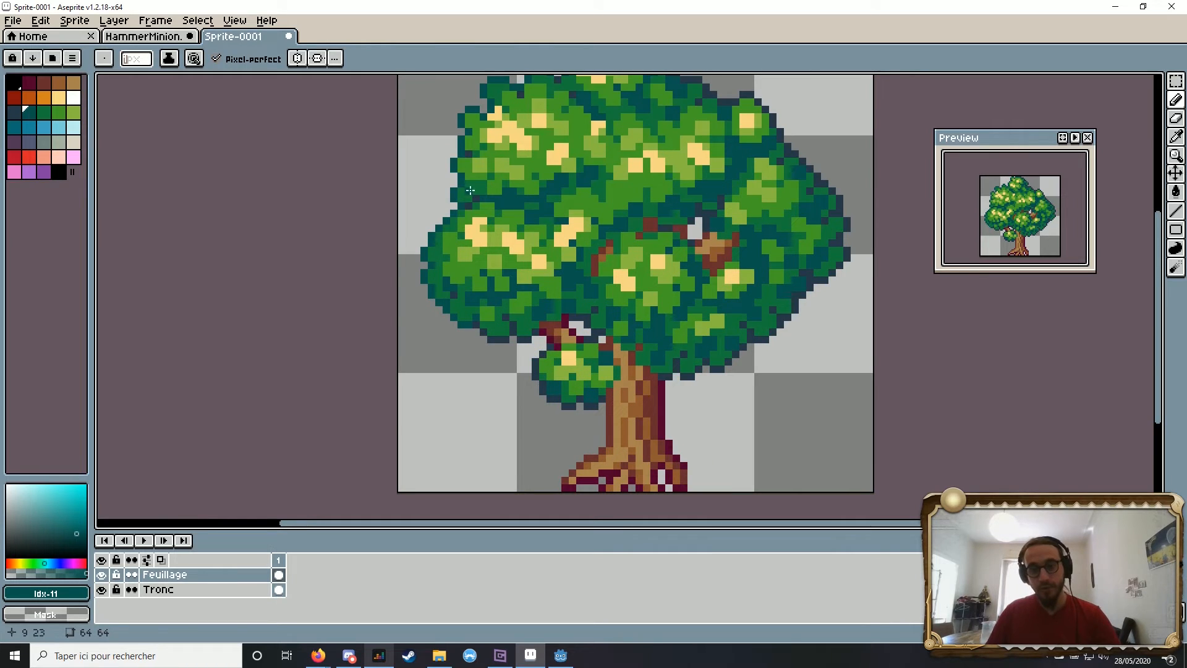
{"action": "left_click_drag", "start_coordinate": [470, 191], "coordinate": [435, 226]}
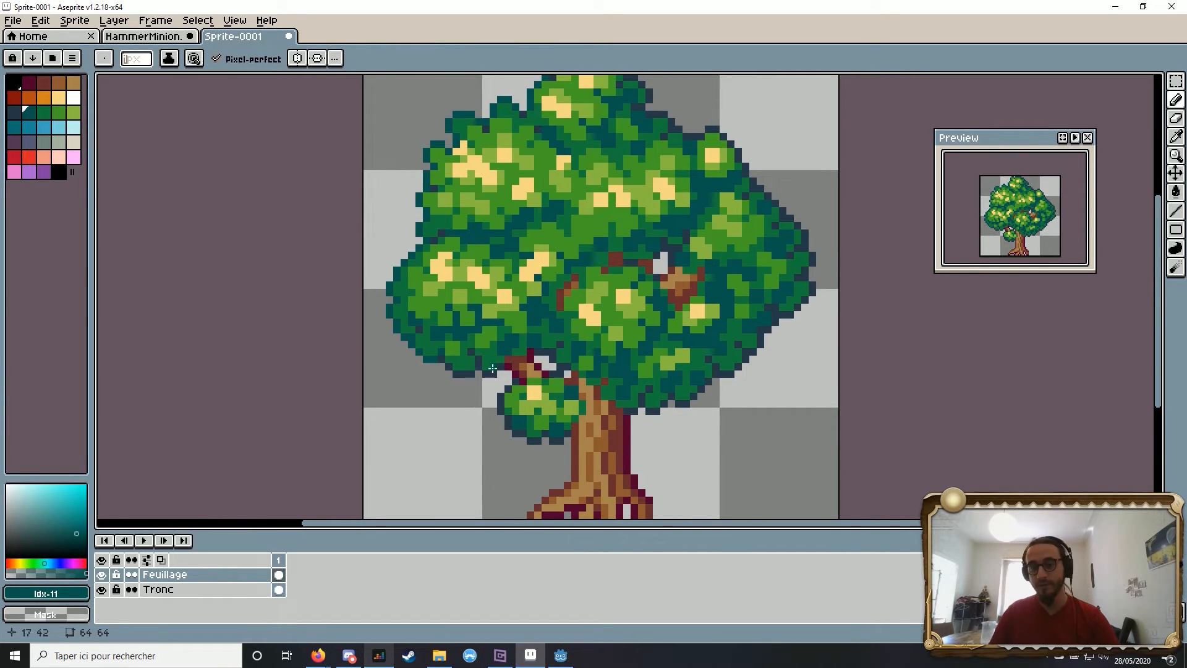
Step: Recolour the outline around the small bump on the foliage's upper-right side in dark teal
{"action": "left_click_drag", "start_coordinate": [492, 368], "coordinate": [430, 409]}
{"action": "scroll", "coordinate": [569, 110], "scroll_direction": "up", "scroll_amount": 3}
{"action": "scroll", "coordinate": [572, 127], "scroll_direction": "down", "scroll_amount": 4}
{"action": "scroll", "coordinate": [618, 167], "scroll_direction": "up", "scroll_amount": 5}
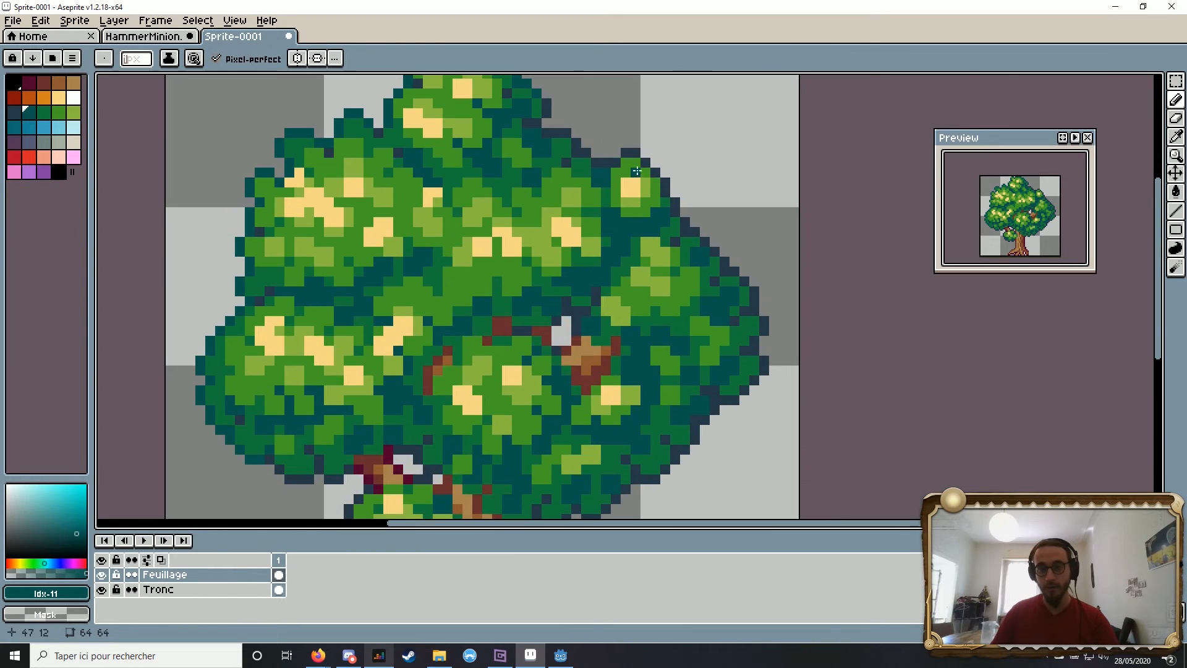
{"action": "mouse_move", "coordinate": [626, 139]}
{"action": "left_mouse_down"}
{"action": "mouse_move", "coordinate": [686, 168]}
{"action": "mouse_move", "coordinate": [750, 231]}
{"action": "left_mouse_up"}
{"action": "scroll", "coordinate": [759, 213], "scroll_direction": "down", "scroll_amount": 5}
{"action": "key", "text": "space"}
{"action": "scroll", "coordinate": [774, 191], "scroll_direction": "down", "scroll_amount": 4}
Step: Set the drawing colour to maroon (#52002d) and recolour the outline along the lower-right edge of the foliage
{"action": "left_click_drag", "start_coordinate": [827, 245], "coordinate": [812, 257]}
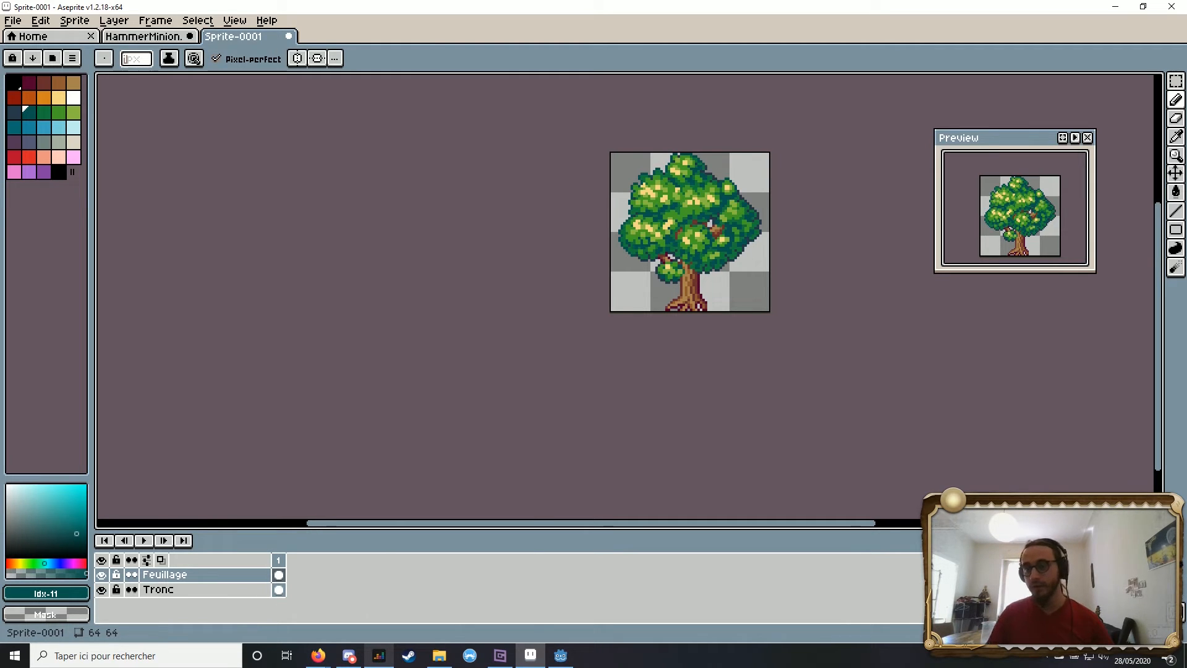
{"action": "scroll", "coordinate": [780, 232], "scroll_direction": "up", "scroll_amount": 4}
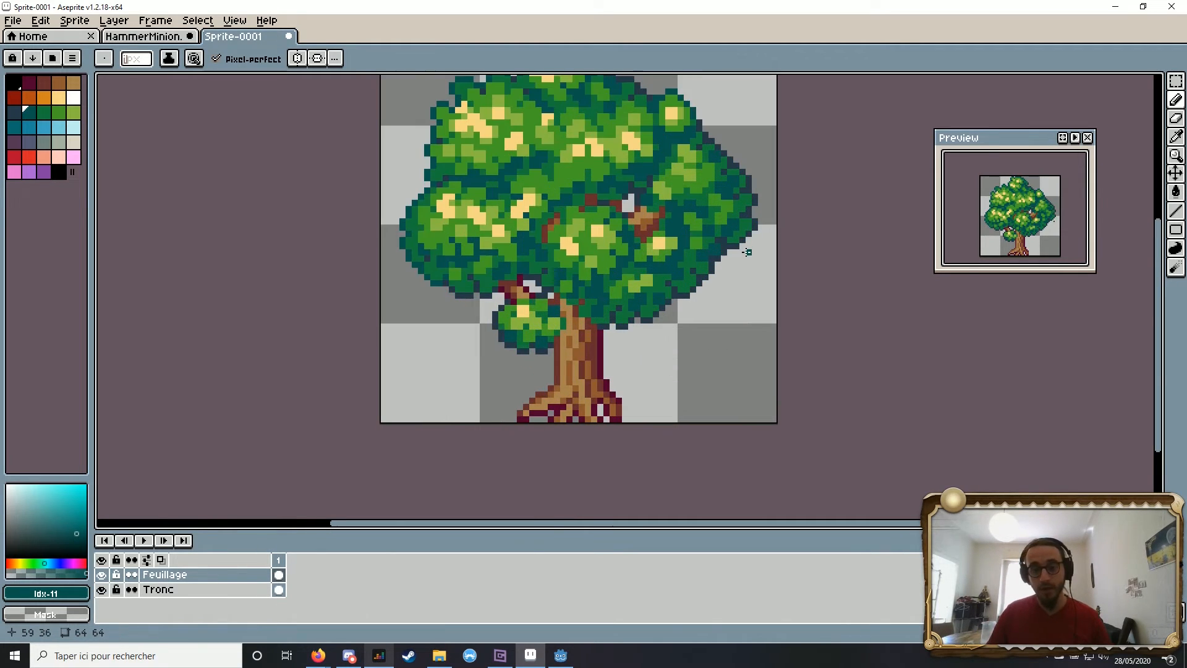
{"action": "left_click", "coordinate": [28, 82]}
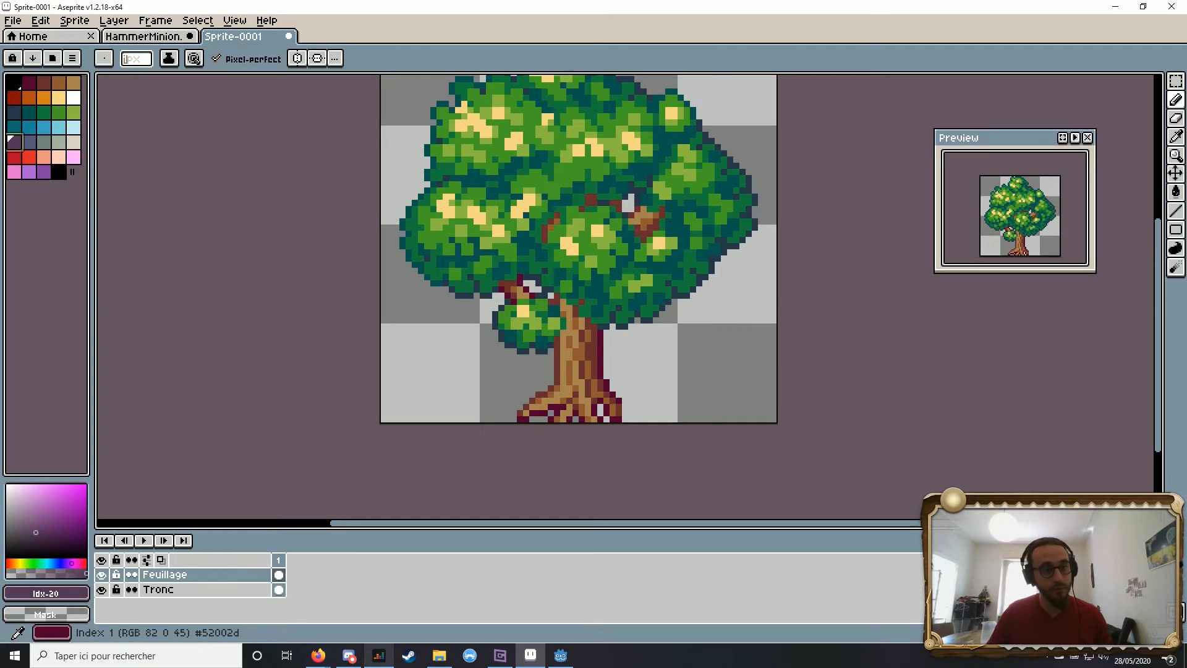
{"action": "scroll", "coordinate": [711, 283], "scroll_direction": "up", "scroll_amount": 4}
{"action": "mouse_move", "coordinate": [611, 315]}
{"action": "left_mouse_down"}
{"action": "mouse_move", "coordinate": [690, 260]}
{"action": "mouse_move", "coordinate": [679, 256]}
{"action": "mouse_move", "coordinate": [716, 227]}
{"action": "left_mouse_up"}
{"action": "mouse_move", "coordinate": [750, 160]}
{"action": "left_mouse_down"}
{"action": "mouse_move", "coordinate": [750, 132]}
{"action": "mouse_move", "coordinate": [787, 151]}
{"action": "left_mouse_up"}
{"action": "mouse_move", "coordinate": [592, 325]}
{"action": "left_mouse_down"}
{"action": "mouse_move", "coordinate": [544, 374]}
{"action": "mouse_move", "coordinate": [489, 398]}
{"action": "mouse_move", "coordinate": [383, 402]}
{"action": "left_mouse_up"}
{"action": "scroll", "coordinate": [403, 368], "scroll_direction": "down", "scroll_amount": 8}
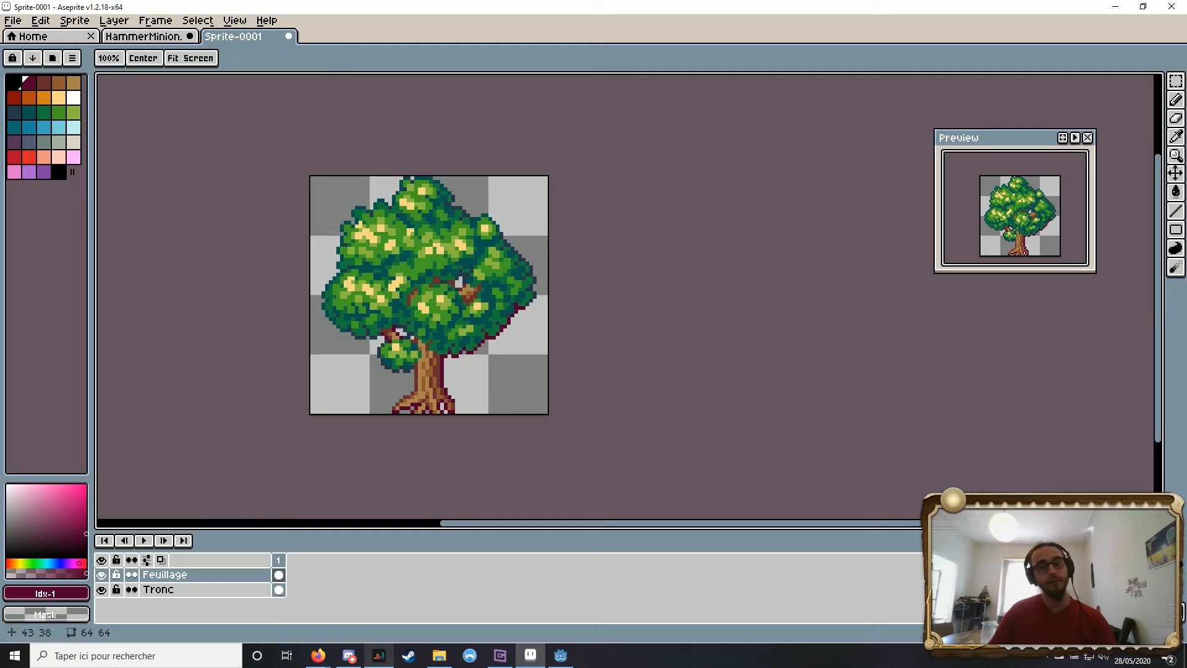
Step: Continue the maroon outline upward around the rightmost tip of the foliage
{"action": "left_click_drag", "start_coordinate": [332, 310], "coordinate": [365, 297]}
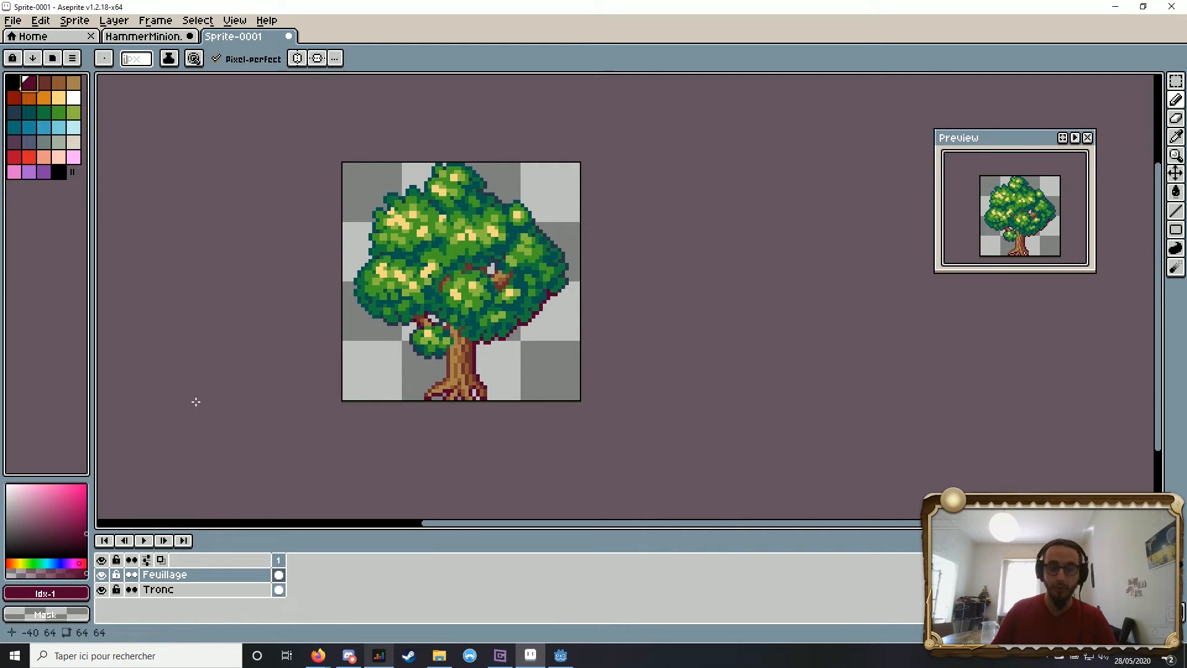
{"action": "scroll", "coordinate": [507, 300], "scroll_direction": "up", "scroll_amount": 2}
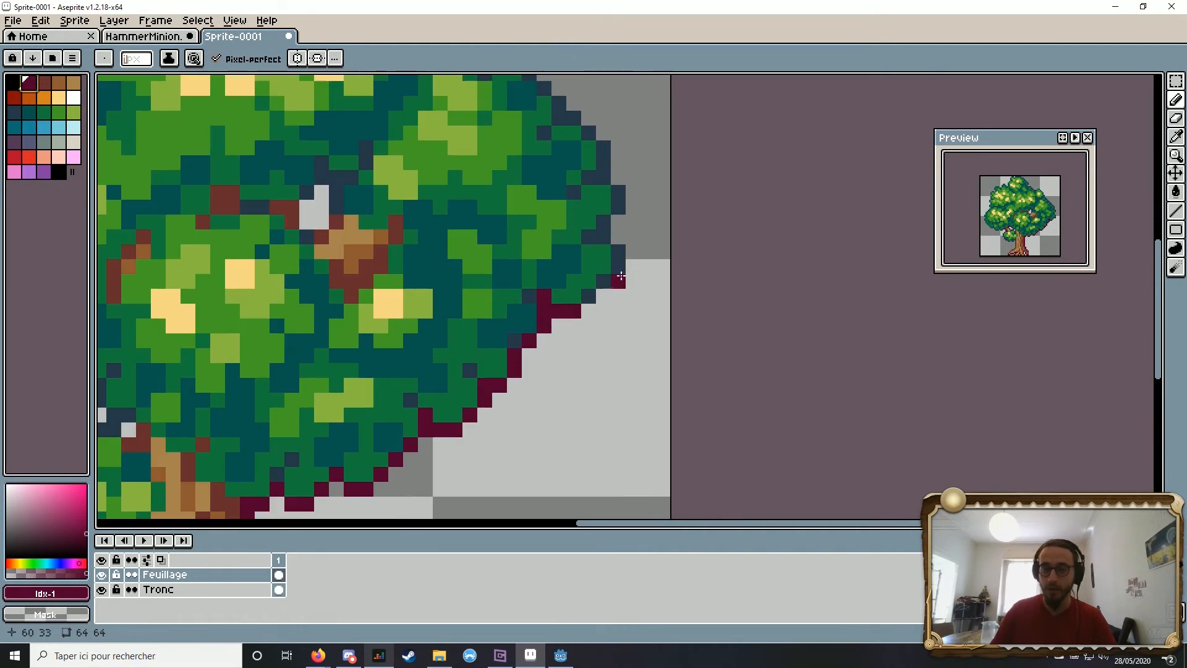
{"action": "scroll", "coordinate": [596, 174], "scroll_direction": "down", "scroll_amount": 2}
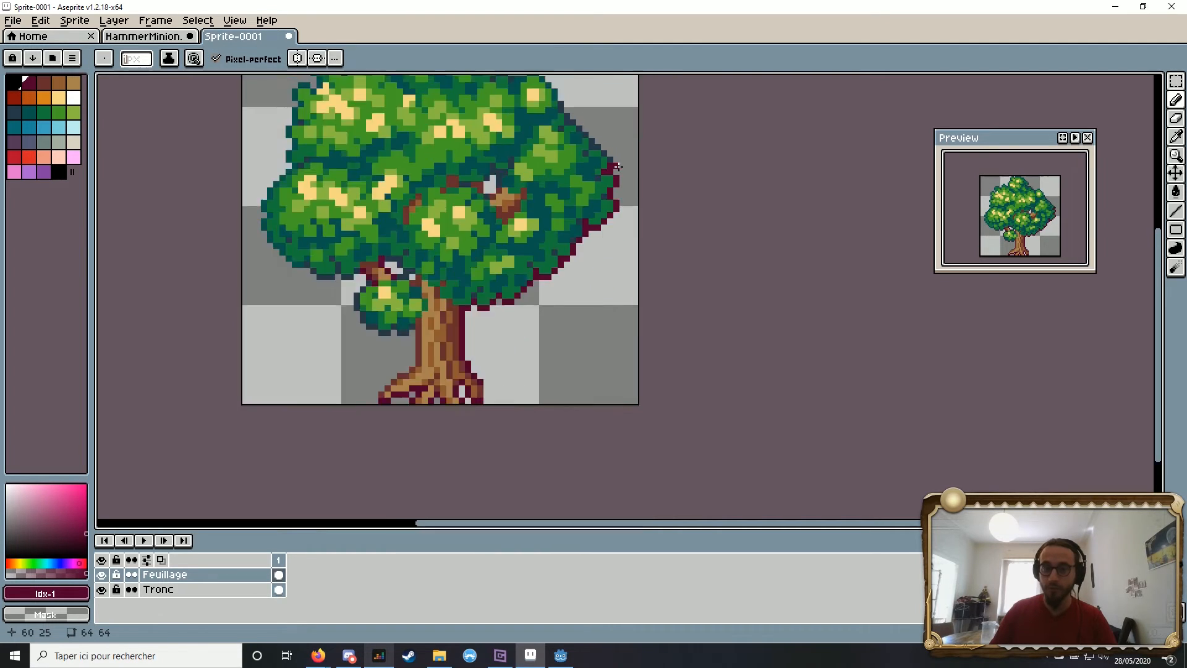
{"action": "scroll", "coordinate": [592, 161], "scroll_direction": "up", "scroll_amount": 2}
Step: Outline the gaps around the inner branches and the underside of the small lower clump in maroon
{"action": "left_click", "coordinate": [540, 192]}
{"action": "left_click", "coordinate": [558, 192]}
{"action": "left_click", "coordinate": [557, 207]}
{"action": "left_click", "coordinate": [558, 221]}
{"action": "mouse_move", "coordinate": [340, 431]}
{"action": "left_mouse_down"}
{"action": "mouse_move", "coordinate": [528, 339]}
{"action": "mouse_move", "coordinate": [515, 325]}
{"action": "left_mouse_up"}
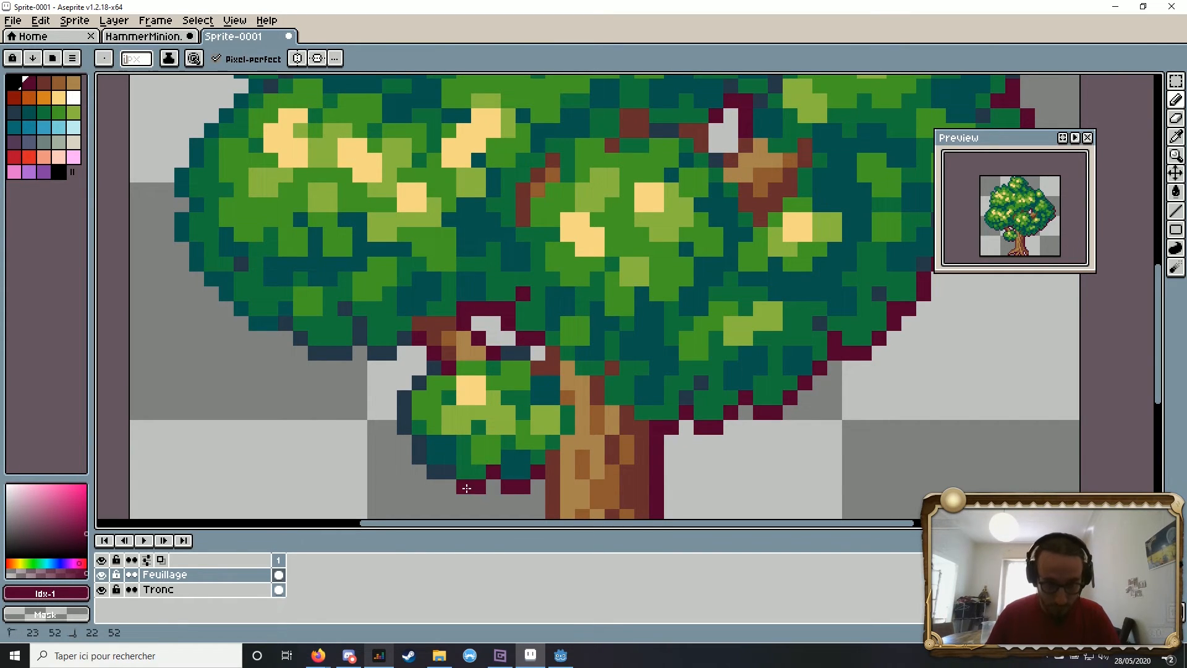
Step: Add maroon outline pixels under the large left clump beside the branch and on the crown's right edge
{"action": "scroll", "coordinate": [652, 278], "scroll_direction": "down", "scroll_amount": 5}
{"action": "scroll", "coordinate": [549, 223], "scroll_direction": "up", "scroll_amount": 5}
{"action": "left_click_drag", "start_coordinate": [626, 178], "coordinate": [603, 170]}
{"action": "left_click_drag", "start_coordinate": [458, 416], "coordinate": [613, 319]}
{"action": "scroll", "coordinate": [542, 370], "scroll_direction": "down", "scroll_amount": 2}
{"action": "scroll", "coordinate": [612, 319], "scroll_direction": "down", "scroll_amount": 1}
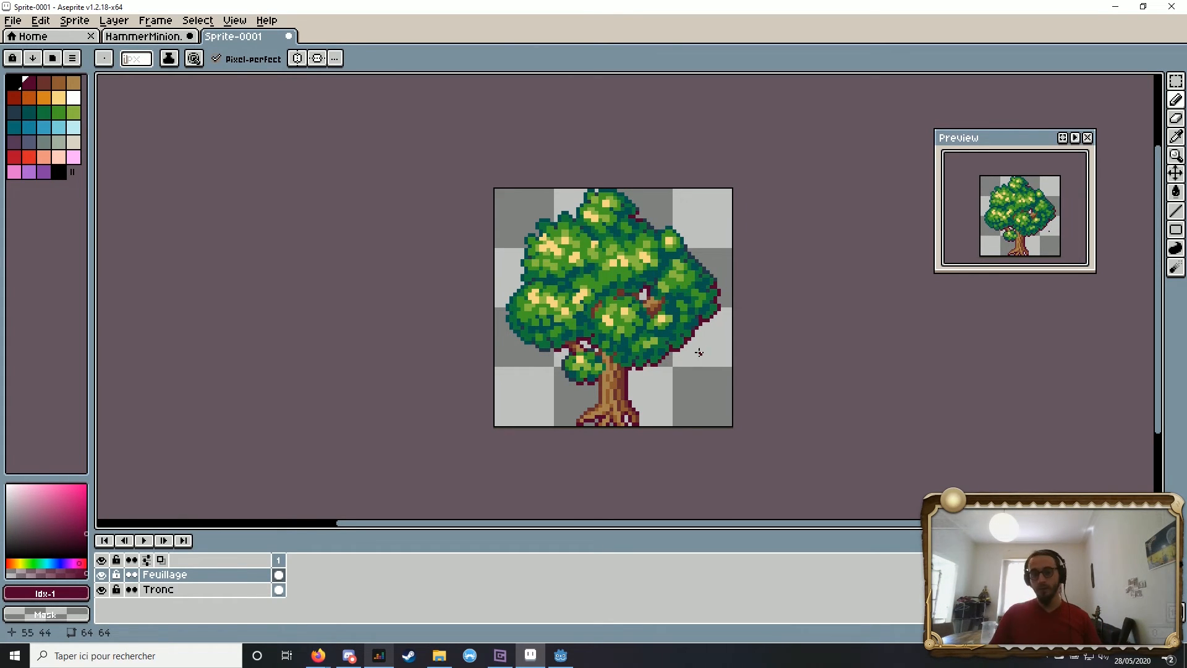
Step: Reshape the upper-right foliage edge with a small leafy bump outlined in dark slate blue sampled from the existing outline
{"action": "scroll", "coordinate": [684, 274], "scroll_direction": "up", "scroll_amount": 1}
{"action": "scroll", "coordinate": [711, 262], "scroll_direction": "up", "scroll_amount": 2}
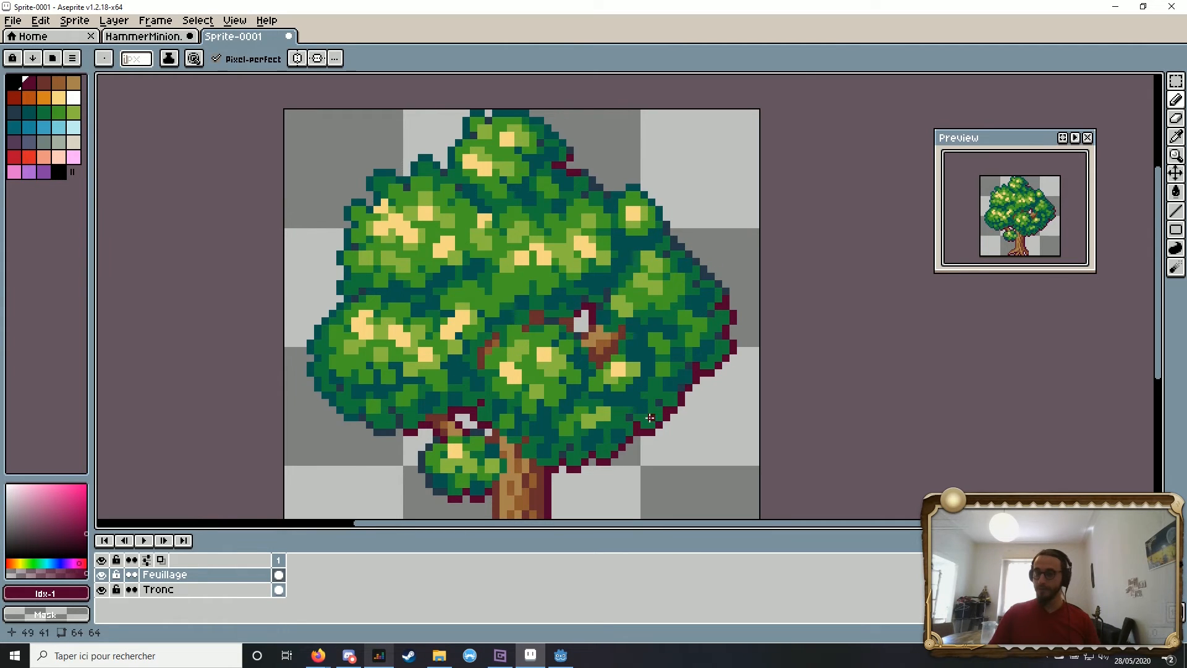
{"action": "scroll", "coordinate": [717, 297], "scroll_direction": "up", "scroll_amount": 3}
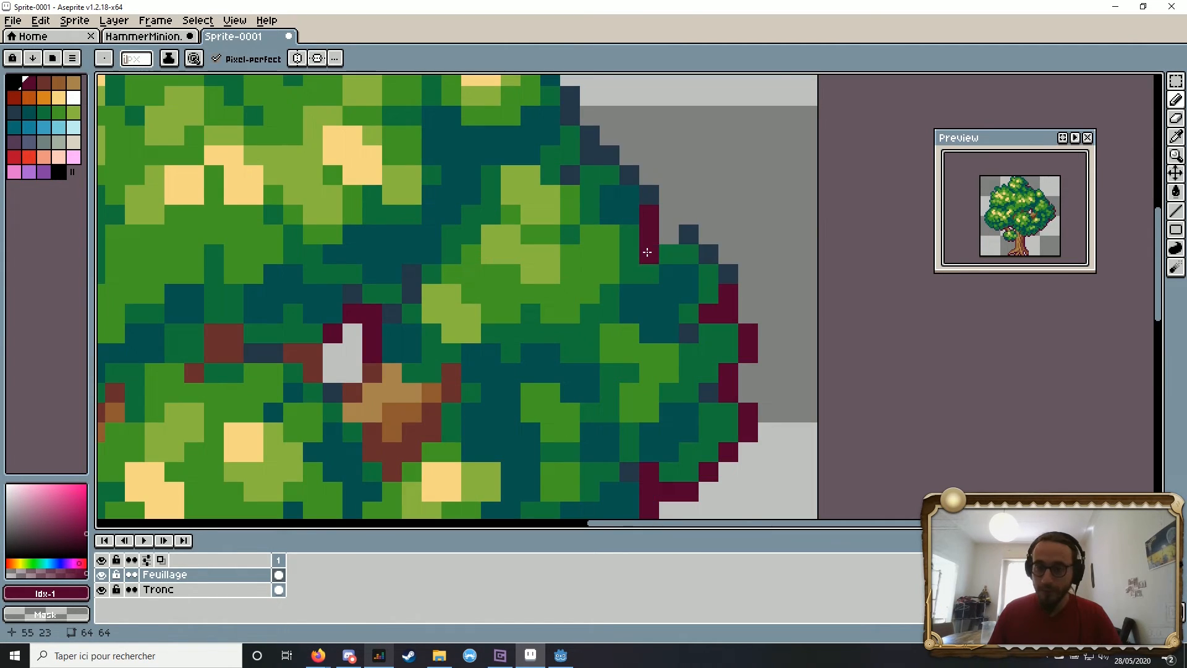
{"action": "scroll", "coordinate": [679, 204], "scroll_direction": "down", "scroll_amount": 2}
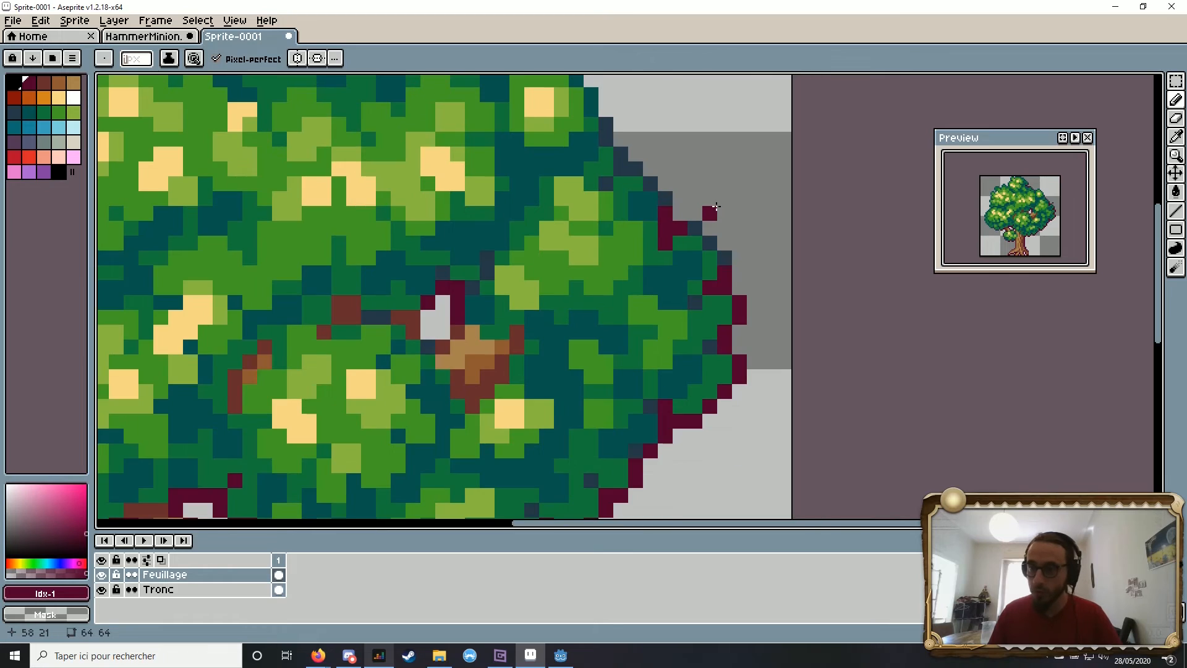
{"action": "left_click", "coordinate": [665, 199], "text": "alt"}
{"action": "left_click_drag", "start_coordinate": [665, 214], "coordinate": [662, 243]}
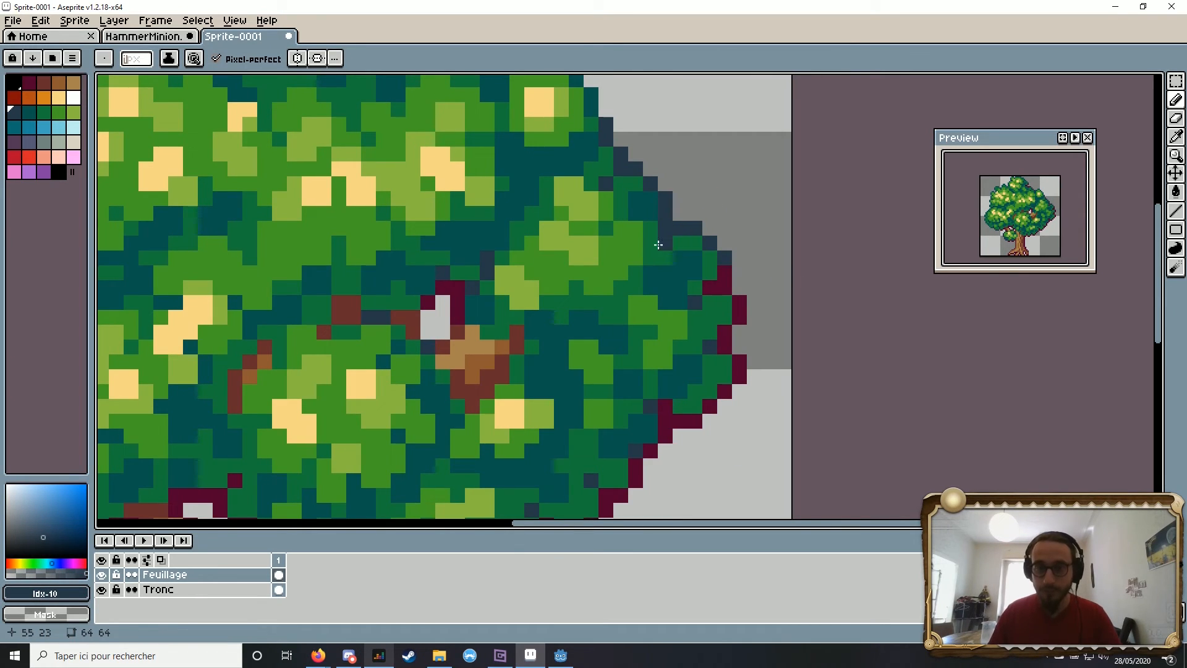
{"action": "scroll", "coordinate": [624, 176], "scroll_direction": "down", "scroll_amount": 2}
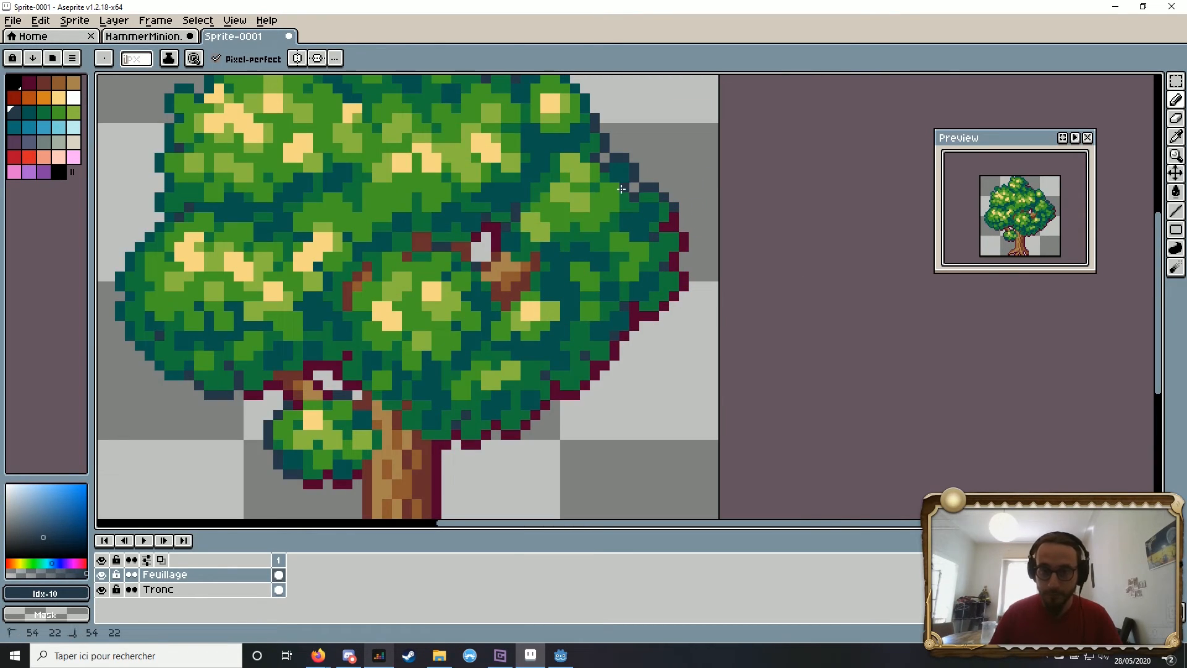
{"action": "scroll", "coordinate": [672, 168], "scroll_direction": "down", "scroll_amount": 5}
{"action": "scroll", "coordinate": [672, 169], "scroll_direction": "up", "scroll_amount": 5}
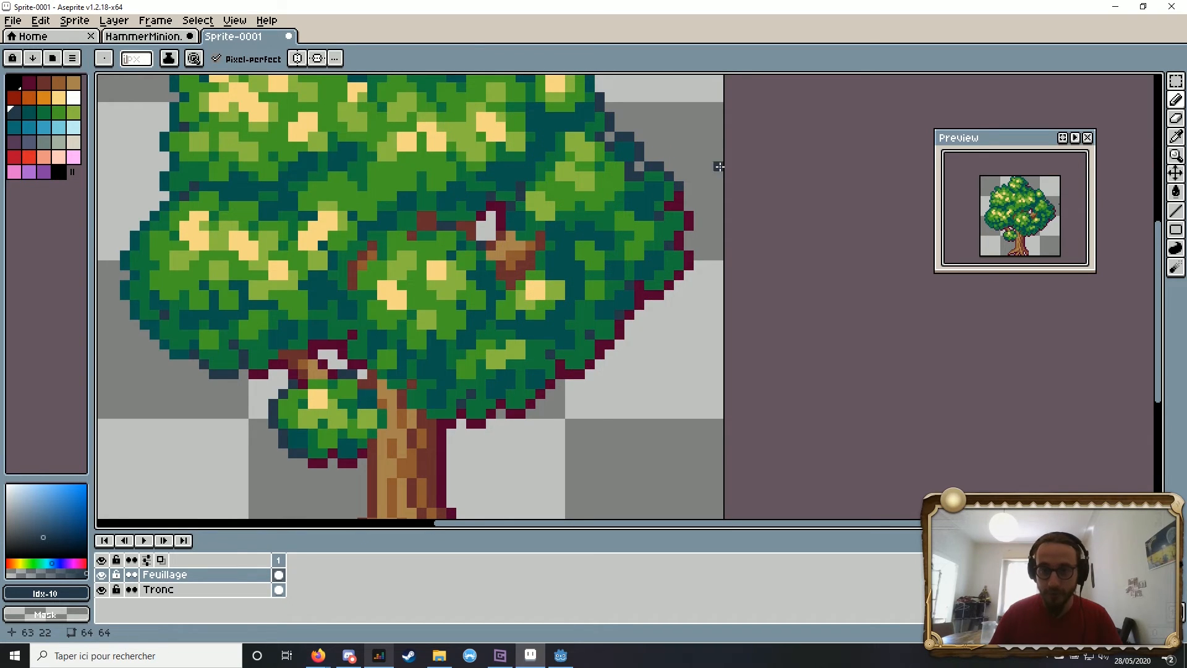
{"action": "scroll", "coordinate": [672, 170], "scroll_direction": "down", "scroll_amount": 5}
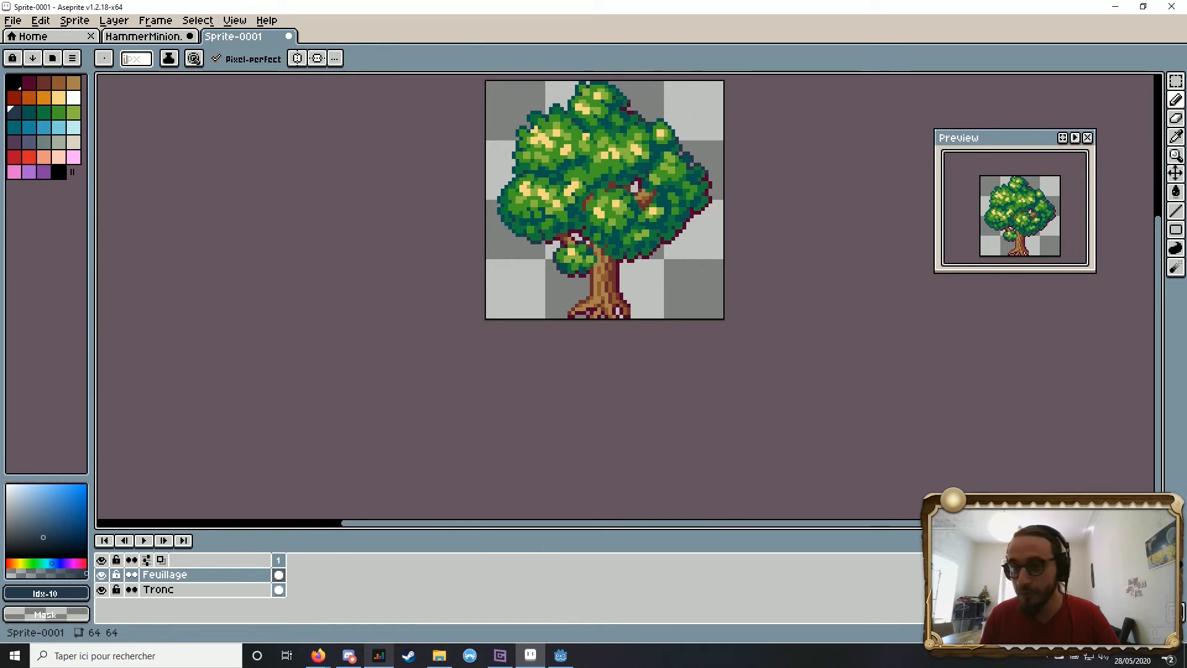
Step: Examine the foliage outline, the lower-left clump and the overall silhouette at different magnifications
{"action": "scroll", "coordinate": [543, 135], "scroll_direction": "down", "scroll_amount": 1}
{"action": "scroll", "coordinate": [532, 141], "scroll_direction": "up", "scroll_amount": 6}
{"action": "scroll", "coordinate": [522, 152], "scroll_direction": "down", "scroll_amount": 4}
{"action": "scroll", "coordinate": [545, 242], "scroll_direction": "up", "scroll_amount": 4}
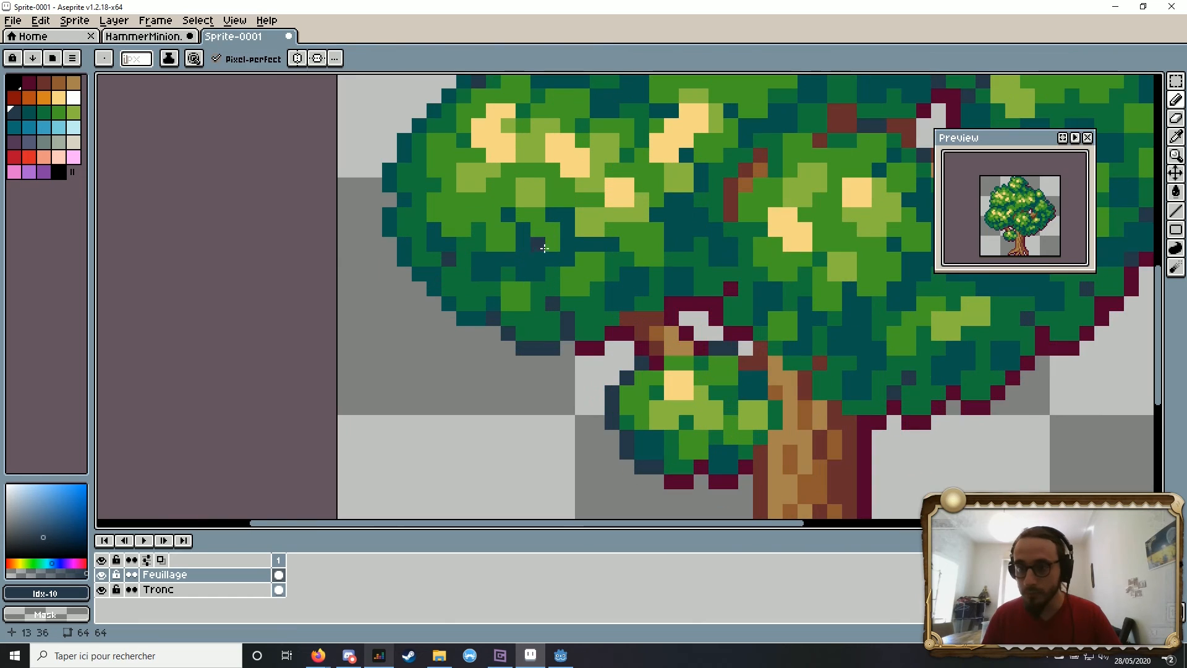
{"action": "scroll", "coordinate": [437, 291], "scroll_direction": "down", "scroll_amount": 6}
{"action": "scroll", "coordinate": [544, 297], "scroll_direction": "up", "scroll_amount": 6}
{"action": "scroll", "coordinate": [587, 317], "scroll_direction": "down", "scroll_amount": 3}
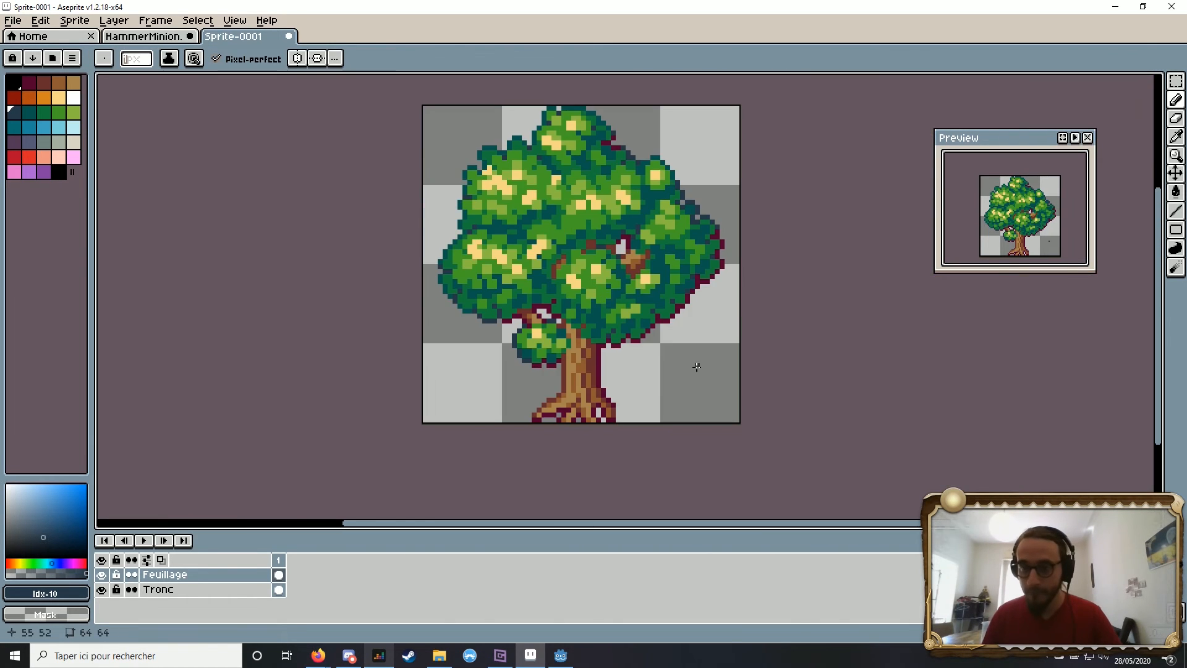
{"action": "scroll", "coordinate": [587, 317], "scroll_direction": "up", "scroll_amount": 3}
{"action": "scroll", "coordinate": [588, 318], "scroll_direction": "down", "scroll_amount": 6}
Step: Replace the protruding maroon pixels on the crown's right edge with dark slate blue (#263847)
{"action": "scroll", "coordinate": [636, 235], "scroll_direction": "up", "scroll_amount": 7}
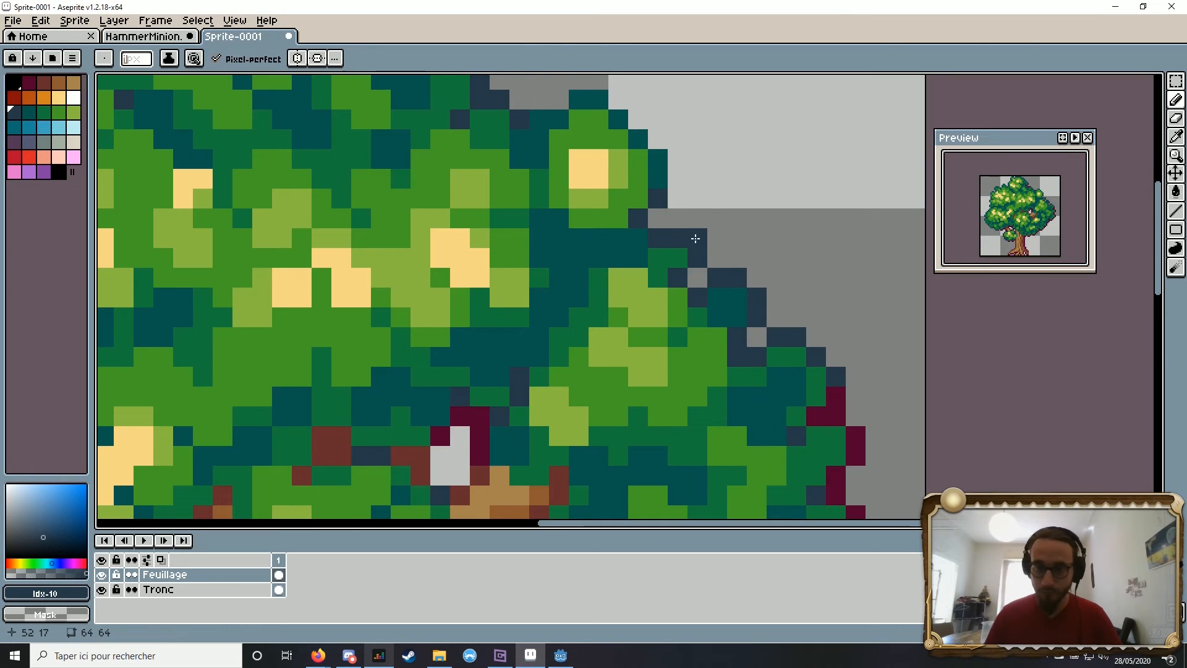
{"action": "scroll", "coordinate": [705, 238], "scroll_direction": "down", "scroll_amount": 1}
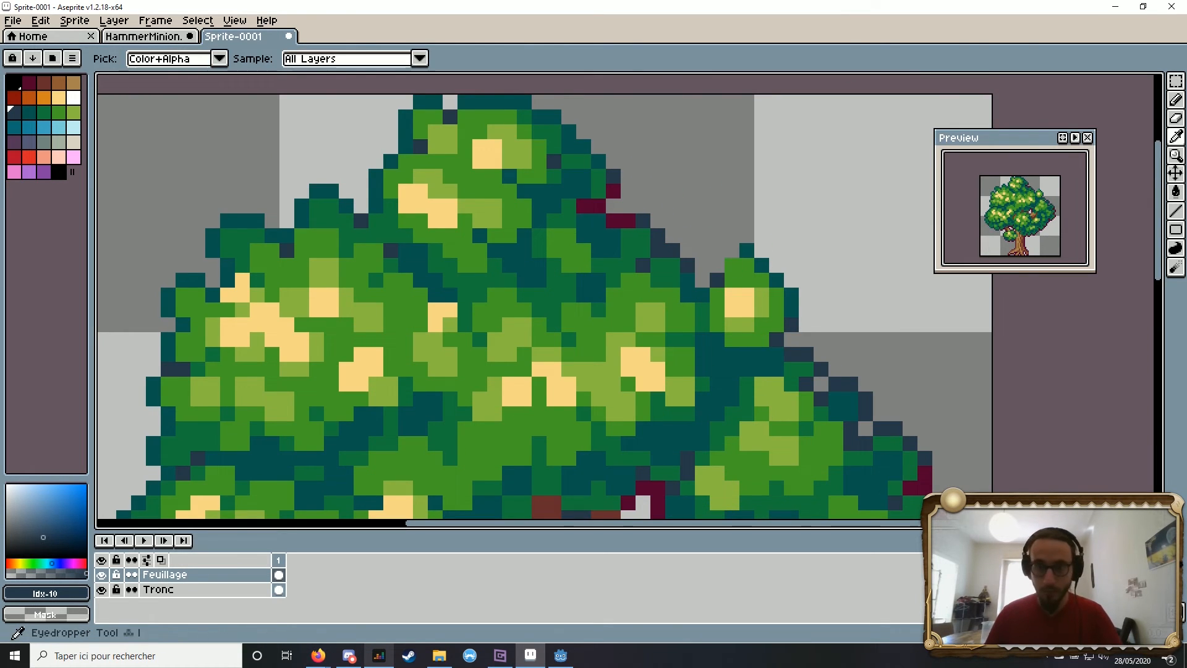
{"action": "left_click", "coordinate": [740, 252], "text": "alt"}
{"action": "left_click", "coordinate": [690, 273], "text": "alt"}
{"action": "right_click", "coordinate": [613, 221]}
{"action": "right_click", "coordinate": [598, 205]}
{"action": "right_click", "coordinate": [584, 205]}
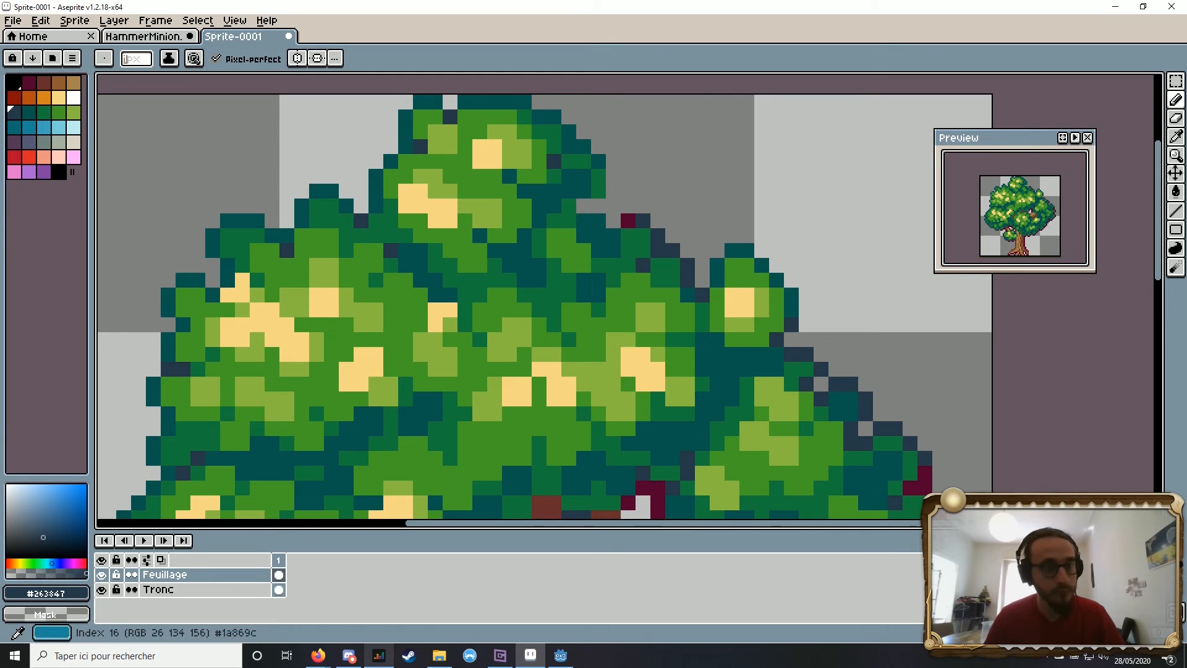
{"action": "left_click_drag", "start_coordinate": [583, 206], "coordinate": [598, 206]}
{"action": "key", "text": "ctrl+z"}
{"action": "left_click_drag", "start_coordinate": [613, 177], "coordinate": [614, 191]}
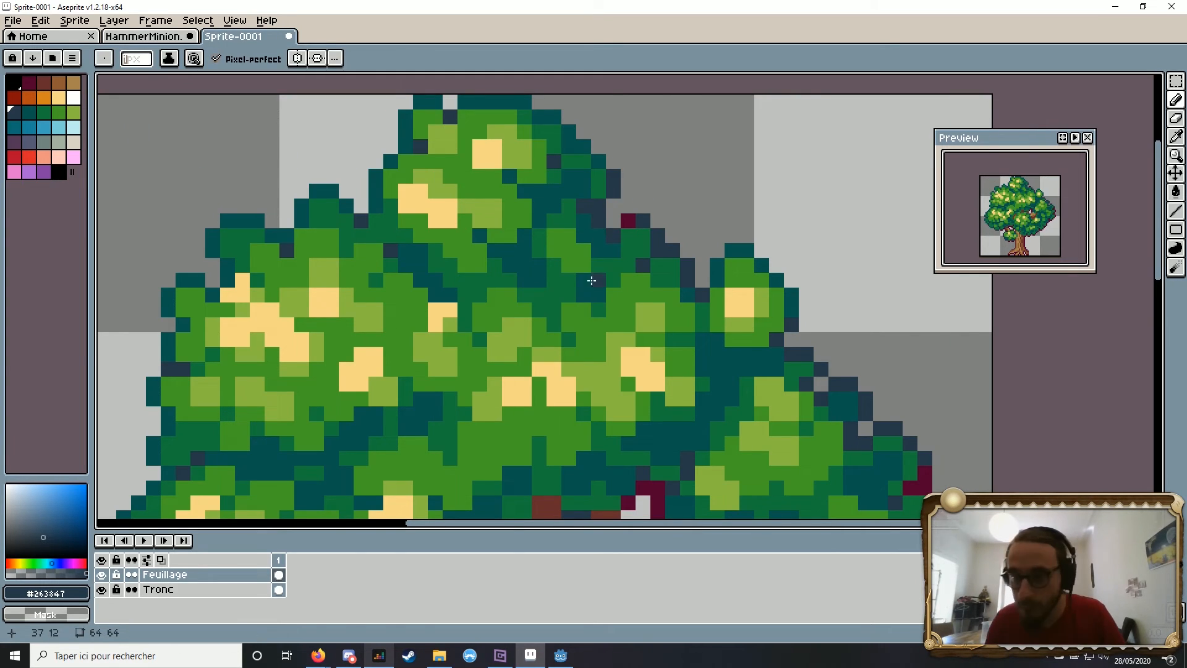
Step: Inspect the outline of the large left clump and its underside against the whole tree
{"action": "scroll", "coordinate": [636, 238], "scroll_direction": "down", "scroll_amount": 4}
{"action": "scroll", "coordinate": [378, 256], "scroll_direction": "up", "scroll_amount": 7}
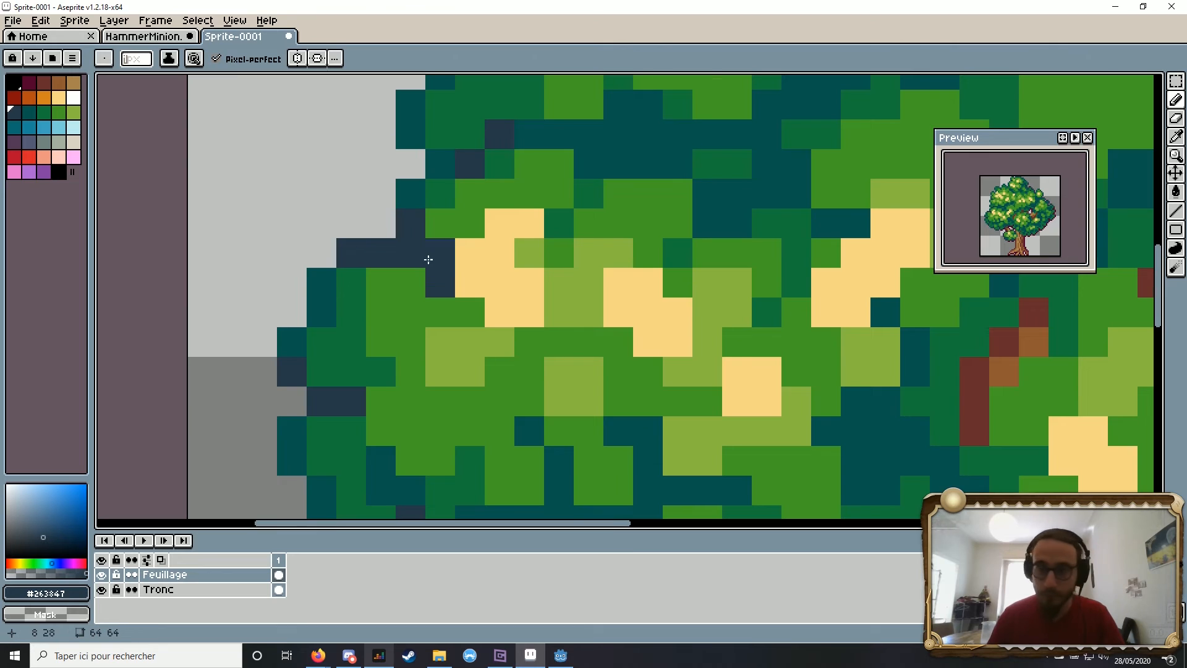
{"action": "scroll", "coordinate": [344, 252], "scroll_direction": "down", "scroll_amount": 6}
{"action": "scroll", "coordinate": [337, 308], "scroll_direction": "up", "scroll_amount": 7}
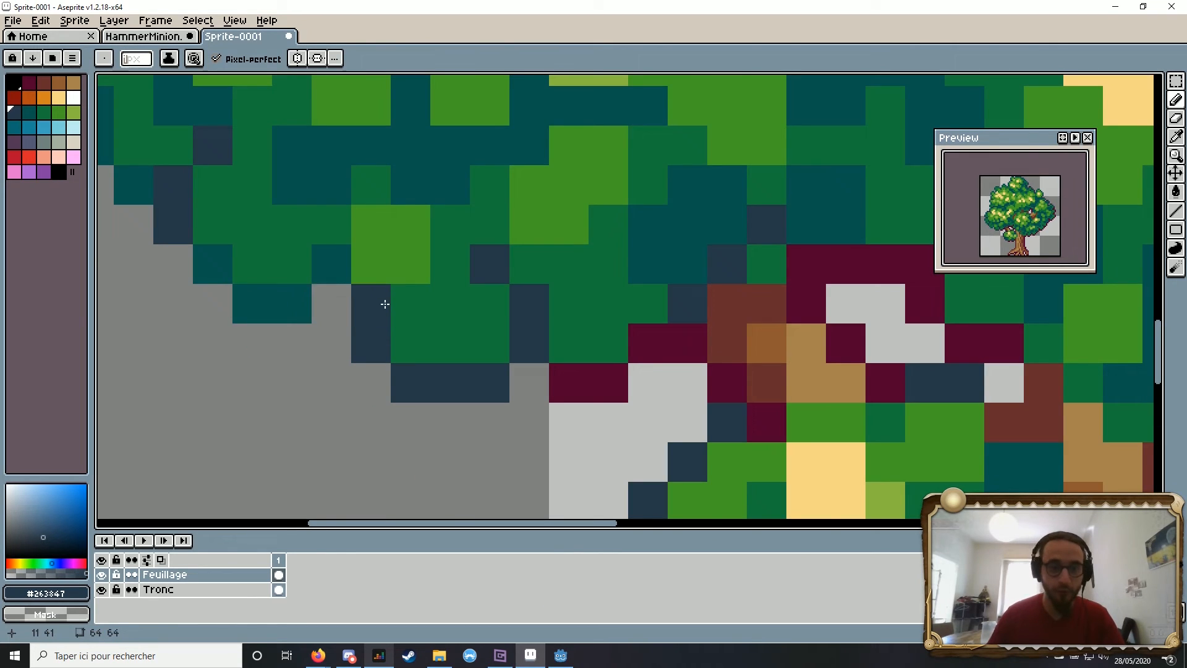
{"action": "scroll", "coordinate": [384, 303], "scroll_direction": "down", "scroll_amount": 5}
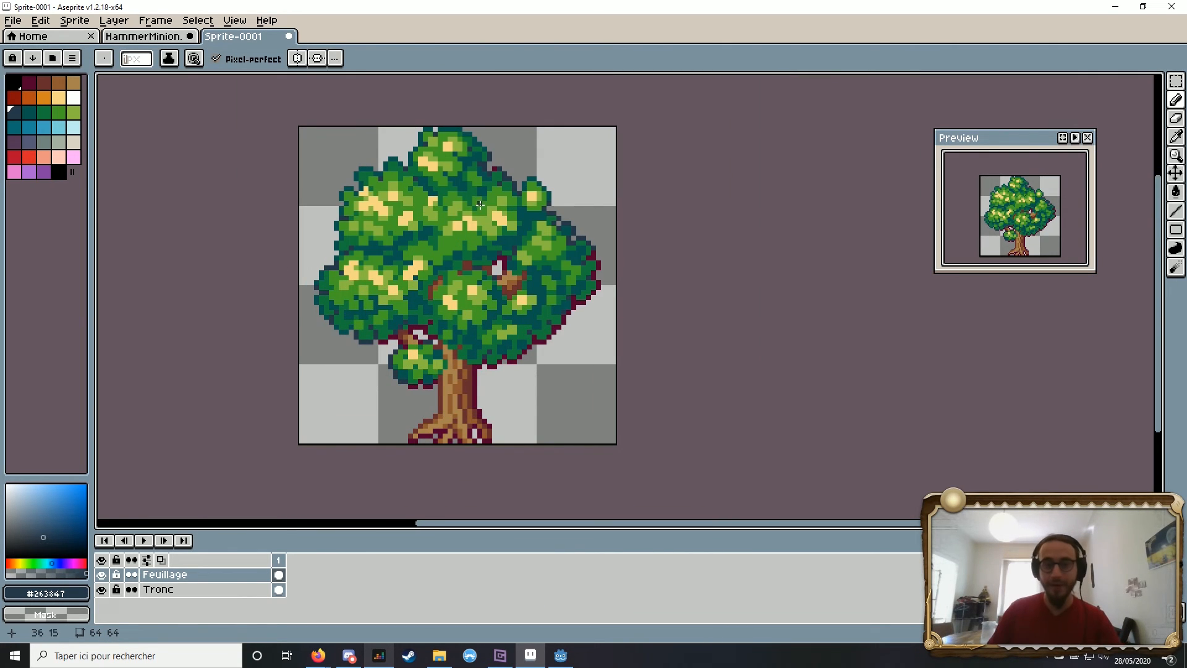
{"action": "scroll", "coordinate": [497, 318], "scroll_direction": "up", "scroll_amount": 5}
{"action": "scroll", "coordinate": [473, 359], "scroll_direction": "down", "scroll_amount": 4}
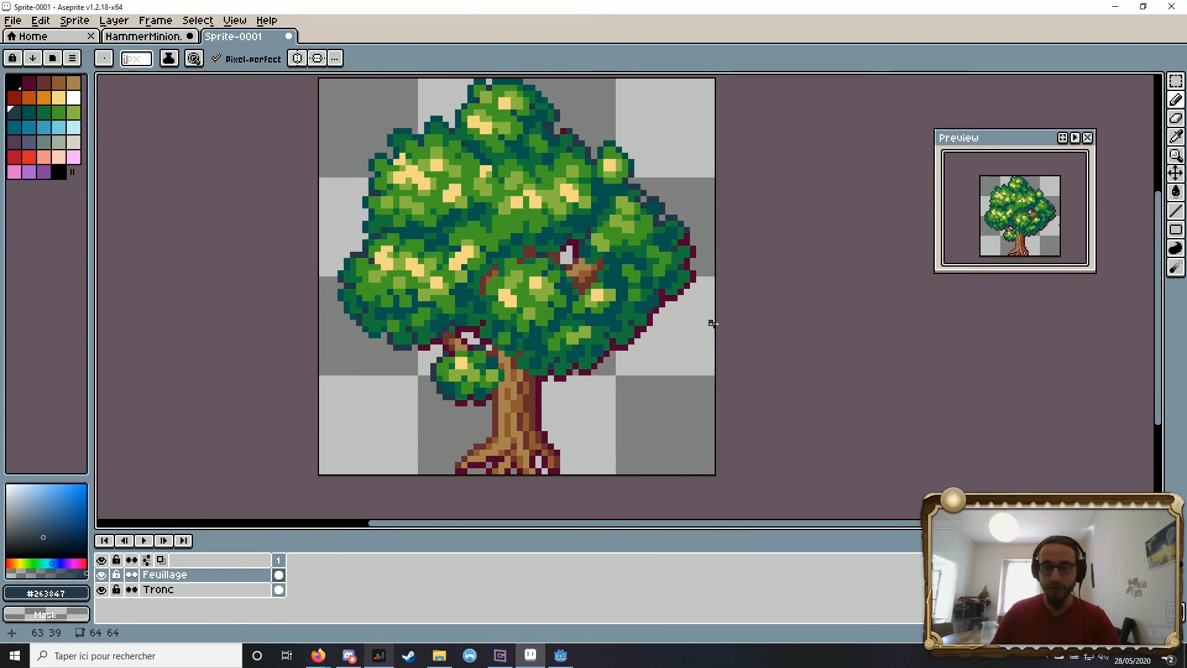
Step: Fill the gap pixel in the foliage's lower-right outline with maroon (#52002d)
{"action": "scroll", "coordinate": [713, 323], "scroll_direction": "up", "scroll_amount": 5}
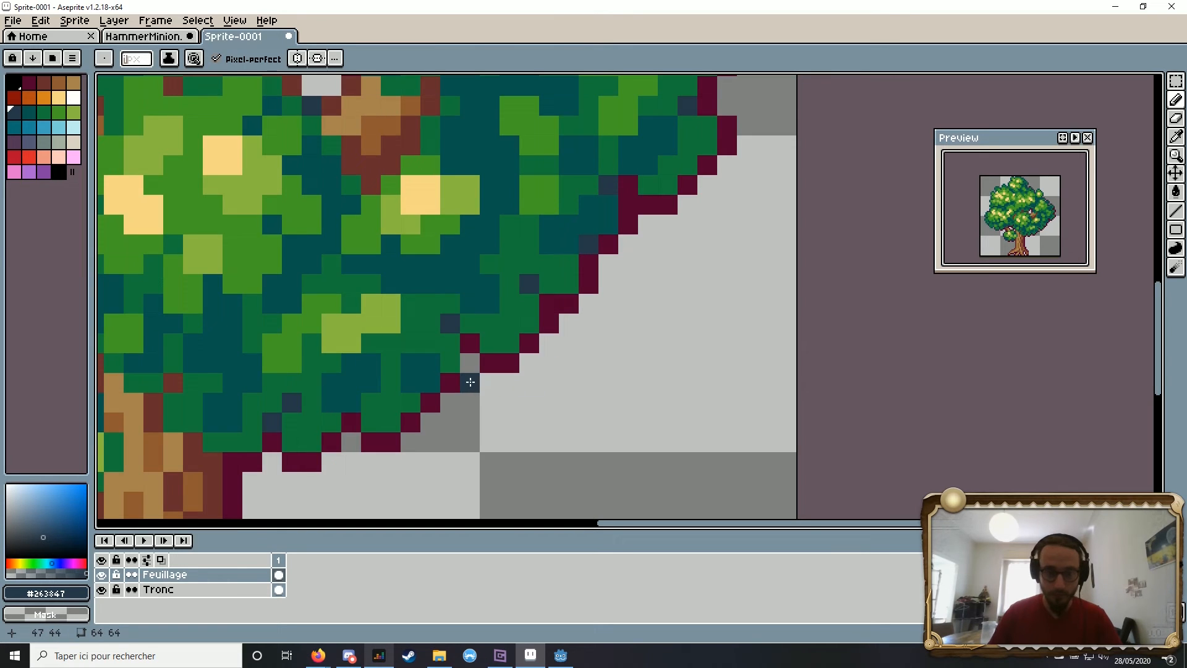
{"action": "left_click", "coordinate": [450, 382], "text": "alt"}
{"action": "left_click", "coordinate": [470, 363]}
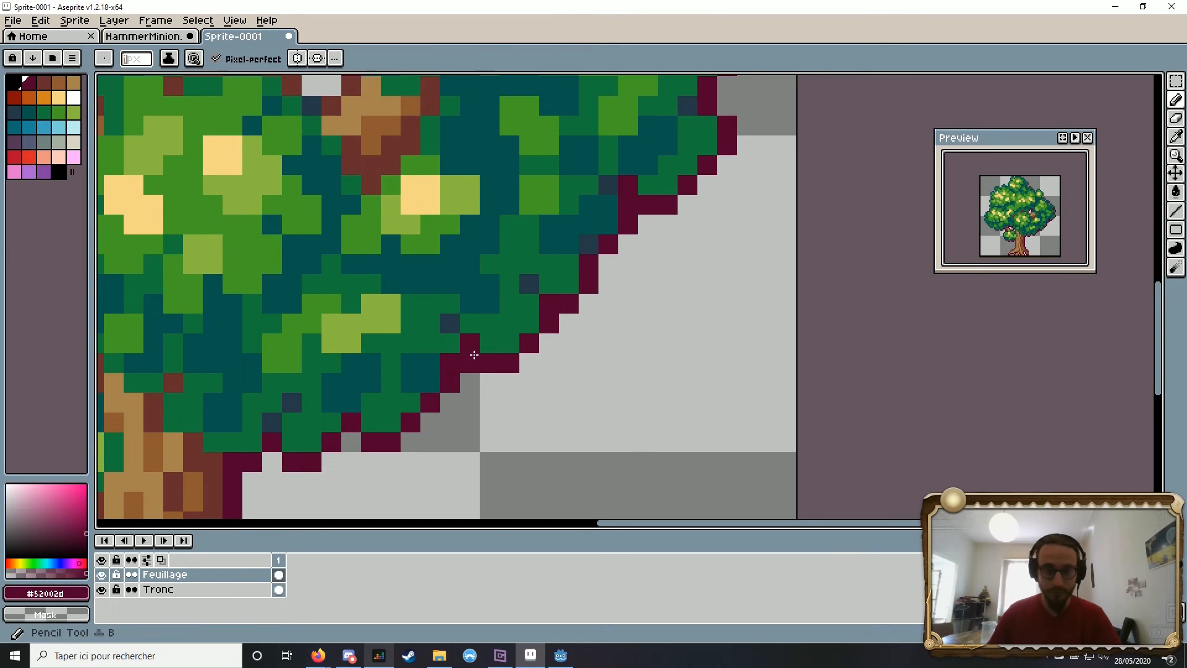
{"action": "scroll", "coordinate": [489, 353], "scroll_direction": "down", "scroll_amount": 5}
{"action": "left_click_drag", "start_coordinate": [499, 360], "coordinate": [560, 336]}
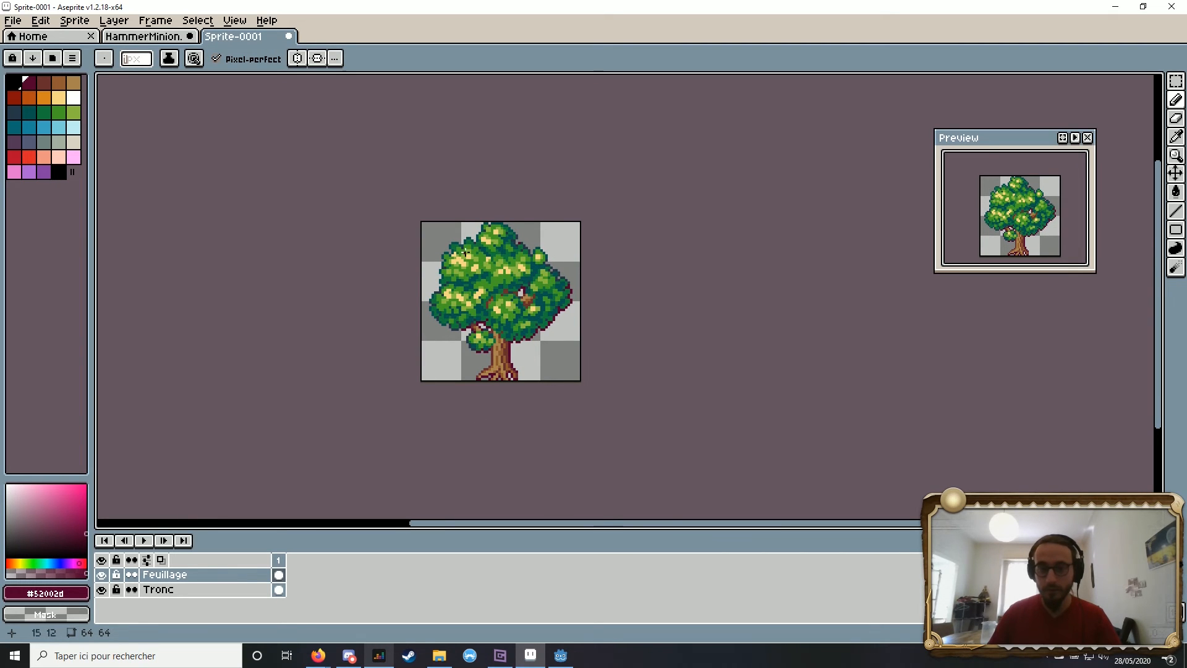
Step: Sample the dark teal (#0a544f) from the upper-left clump and compare it with the whole tree
{"action": "scroll", "coordinate": [462, 263], "scroll_direction": "up", "scroll_amount": 8}
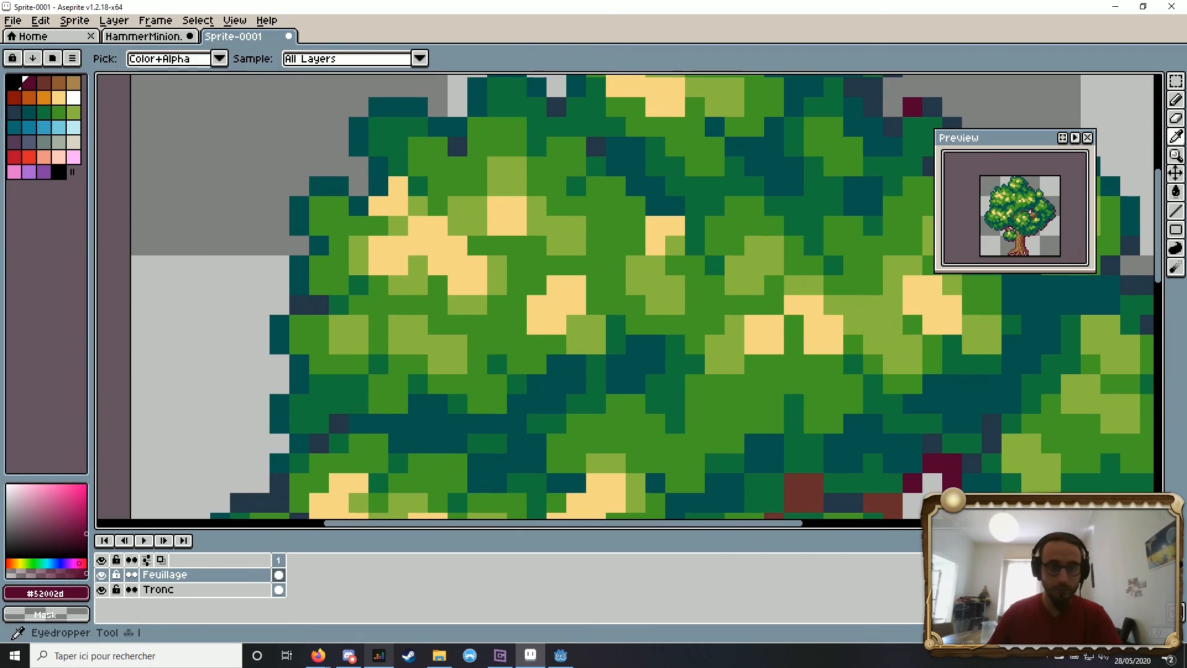
{"action": "left_click", "coordinate": [423, 177], "text": "alt"}
{"action": "scroll", "coordinate": [402, 269], "scroll_direction": "down", "scroll_amount": 6}
{"action": "scroll", "coordinate": [538, 373], "scroll_direction": "up", "scroll_amount": 1}
{"action": "left_click_drag", "start_coordinate": [538, 374], "coordinate": [543, 302]}
{"action": "scroll", "coordinate": [543, 301], "scroll_direction": "down", "scroll_amount": 2}
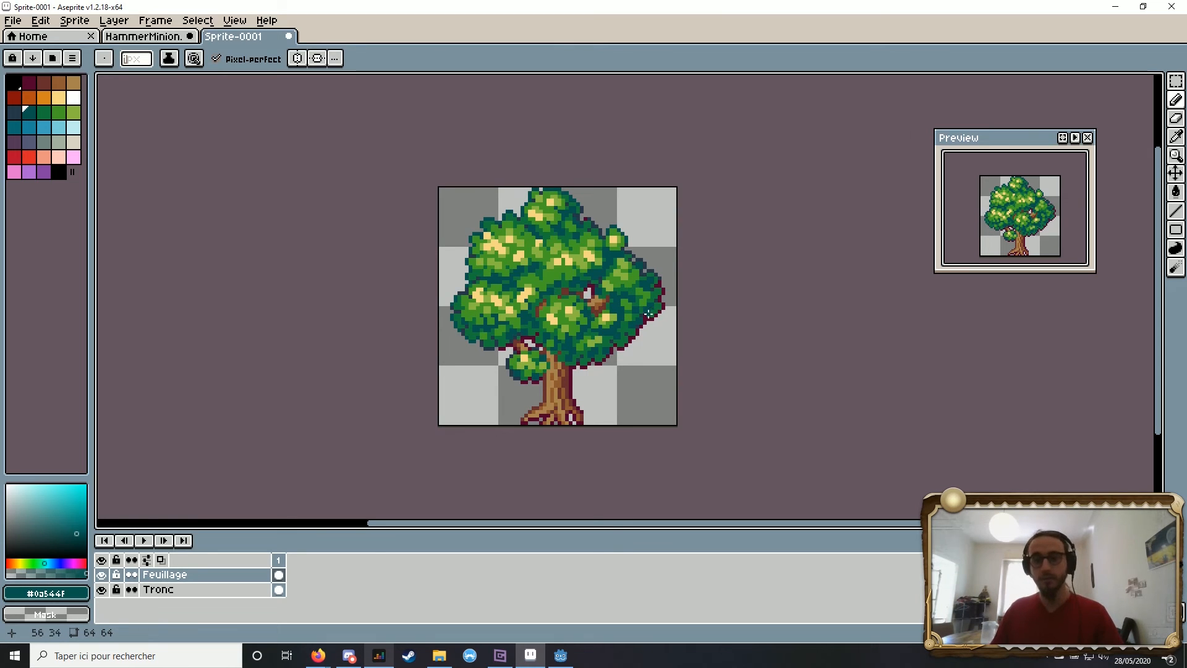
Step: Set the drawing colour to dark slate blue and check the left foliage outline and the whole tree
{"action": "left_click", "coordinate": [14, 111]}
{"action": "scroll", "coordinate": [476, 300], "scroll_direction": "up", "scroll_amount": 2}
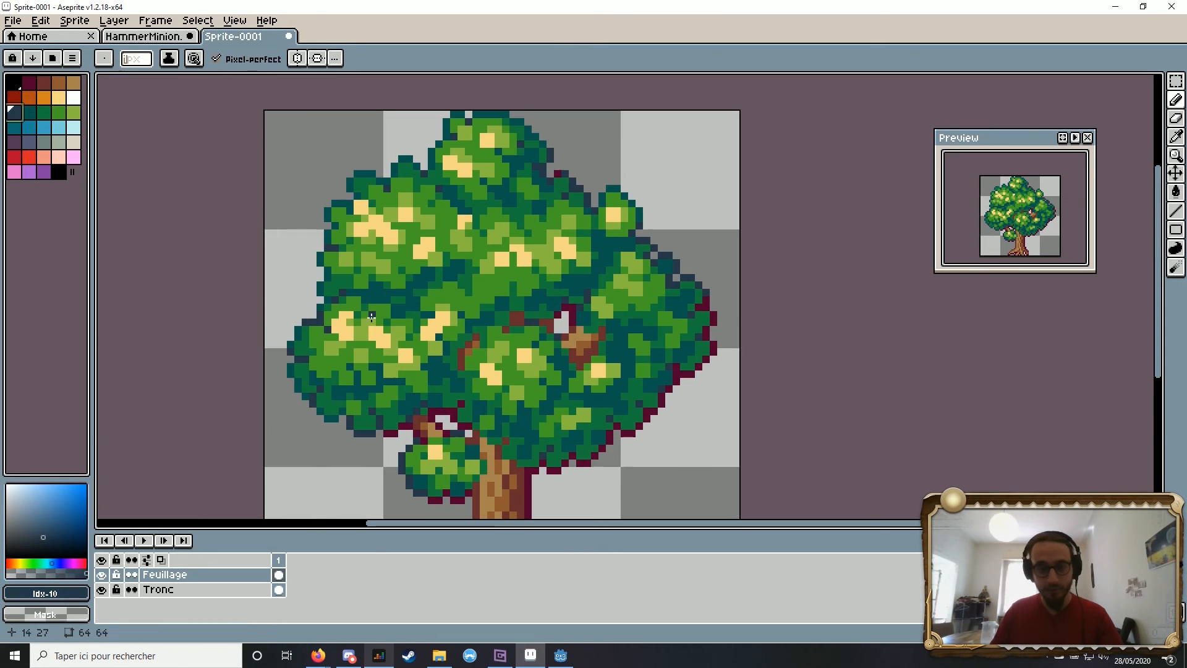
{"action": "scroll", "coordinate": [371, 302], "scroll_direction": "up", "scroll_amount": 1}
{"action": "scroll", "coordinate": [272, 295], "scroll_direction": "down", "scroll_amount": 3}
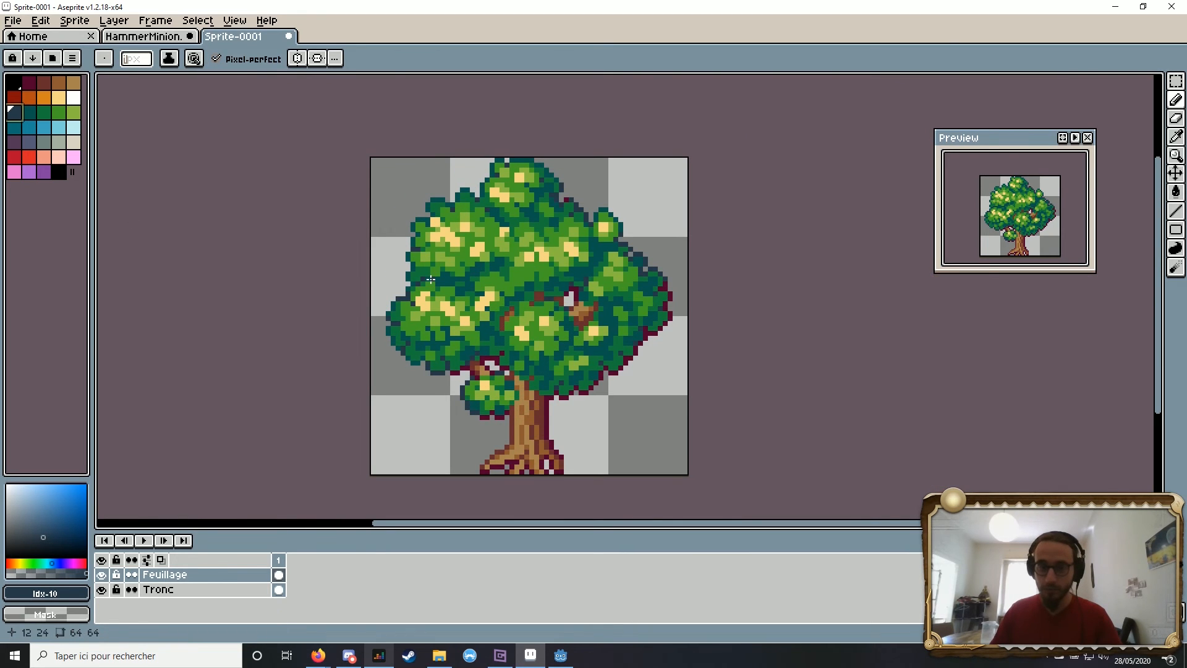
{"action": "scroll", "coordinate": [429, 264], "scroll_direction": "up", "scroll_amount": 5}
{"action": "scroll", "coordinate": [389, 207], "scroll_direction": "down", "scroll_amount": 5}
{"action": "scroll", "coordinate": [439, 180], "scroll_direction": "down", "scroll_amount": 5}
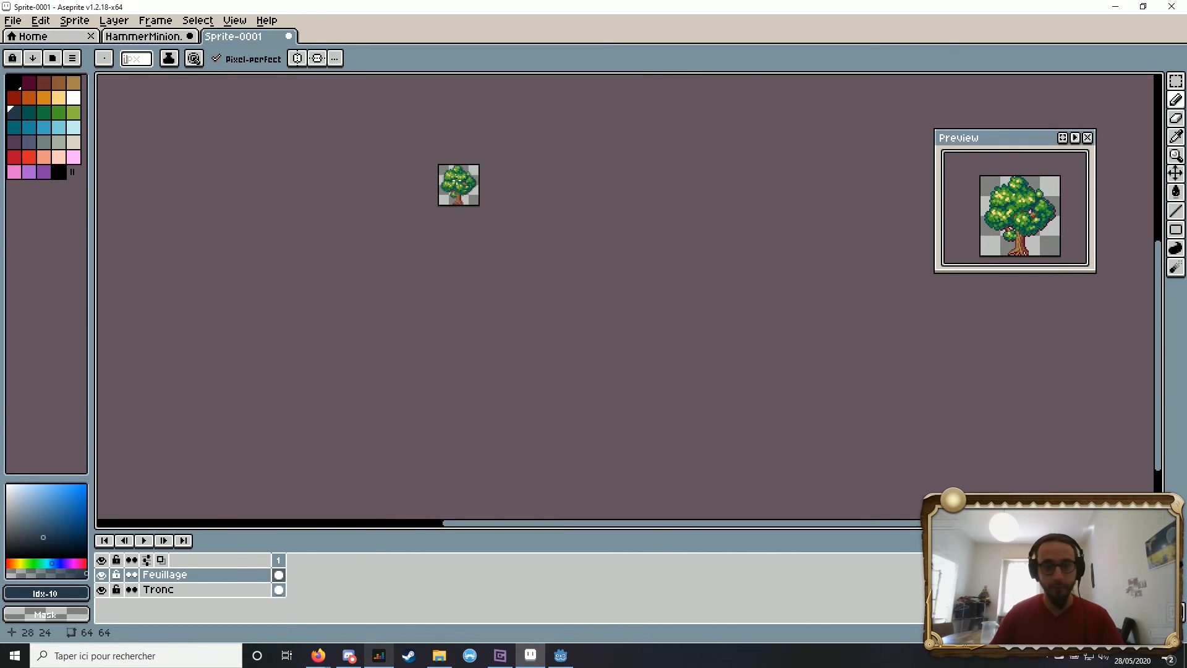
Step: Paint dark slate blue shadow pixels inside the lower-left foliage clump and along its right side on the Feuillage layer
{"action": "scroll", "coordinate": [466, 186], "scroll_direction": "up", "scroll_amount": 5}
{"action": "scroll", "coordinate": [466, 187], "scroll_direction": "up", "scroll_amount": 3}
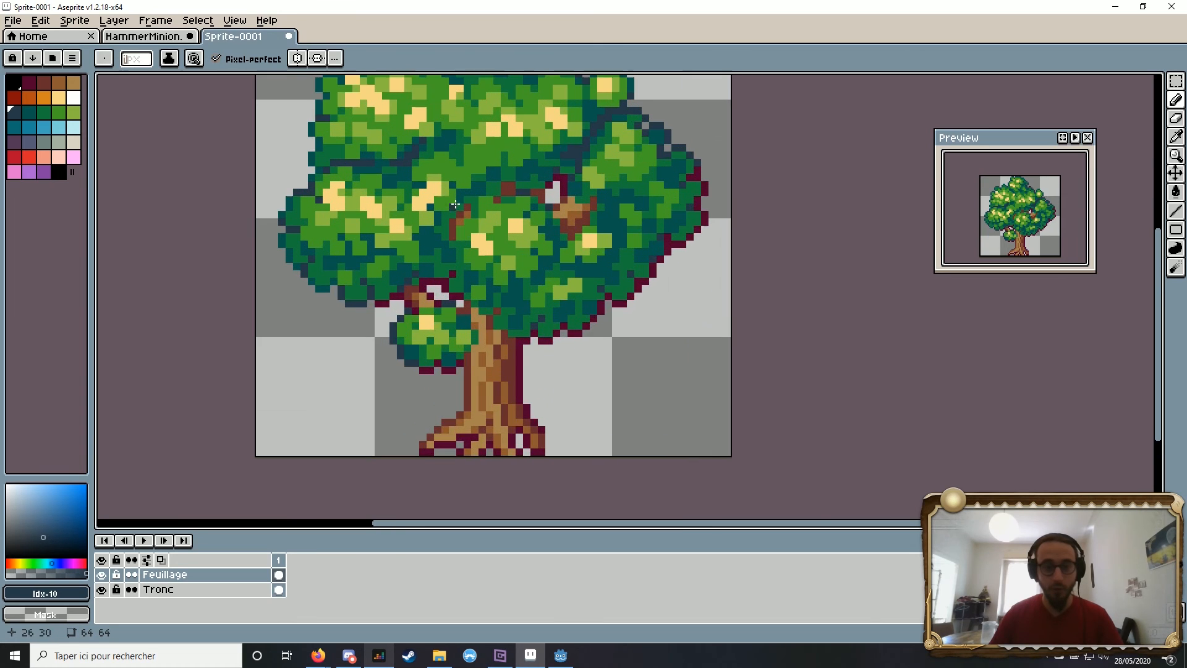
{"action": "scroll", "coordinate": [410, 231], "scroll_direction": "down", "scroll_amount": 1}
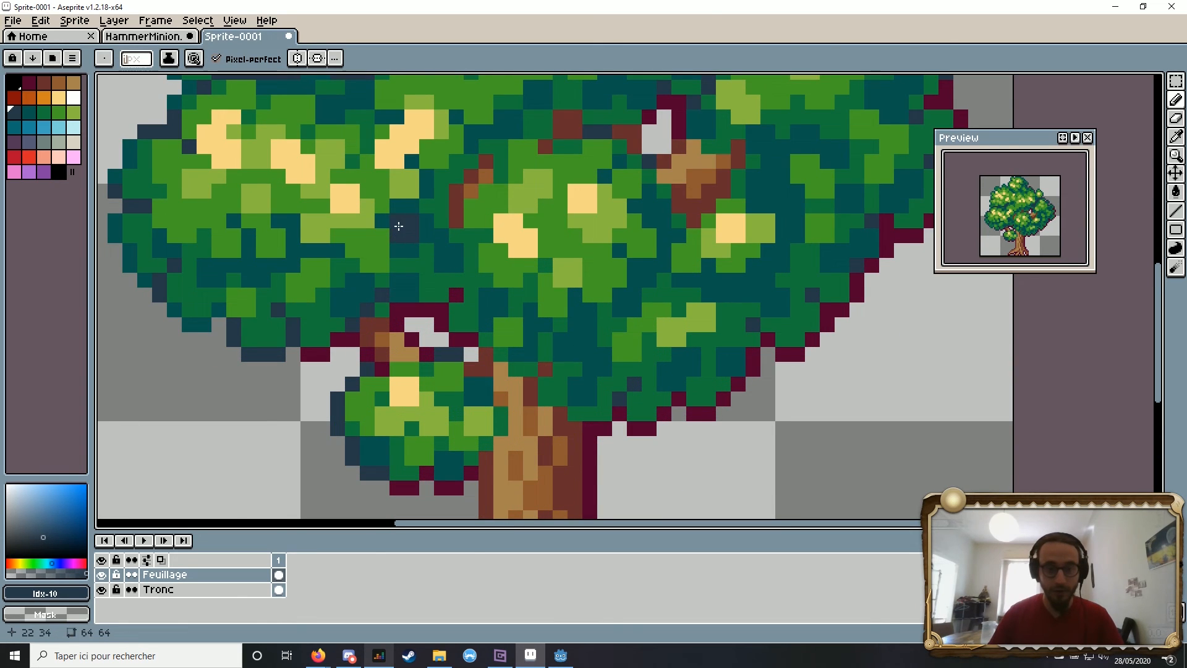
{"action": "scroll", "coordinate": [402, 229], "scroll_direction": "down", "scroll_amount": 5}
{"action": "scroll", "coordinate": [436, 197], "scroll_direction": "up", "scroll_amount": 3}
{"action": "scroll", "coordinate": [437, 197], "scroll_direction": "up", "scroll_amount": 2}
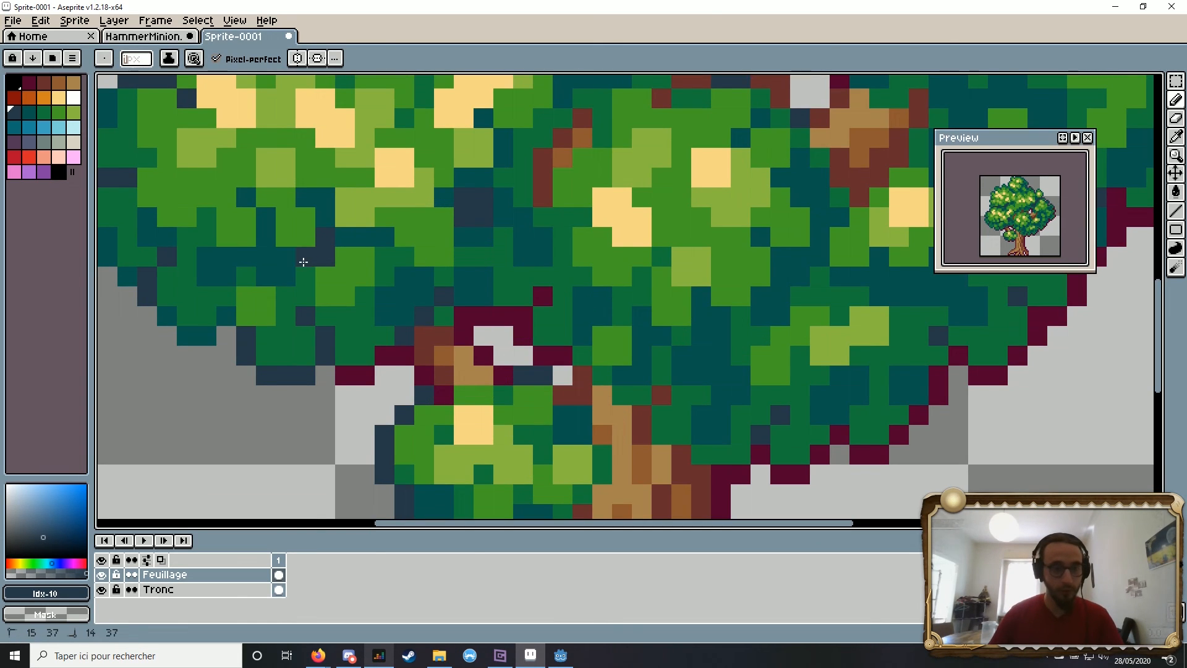
{"action": "scroll", "coordinate": [525, 197], "scroll_direction": "down", "scroll_amount": 5}
{"action": "scroll", "coordinate": [525, 199], "scroll_direction": "up", "scroll_amount": 4}
Step: Add dark slate blue shadow pixels above the branch gap and in the crease between the upper foliage clumps
{"action": "scroll", "coordinate": [461, 164], "scroll_direction": "down", "scroll_amount": 3}
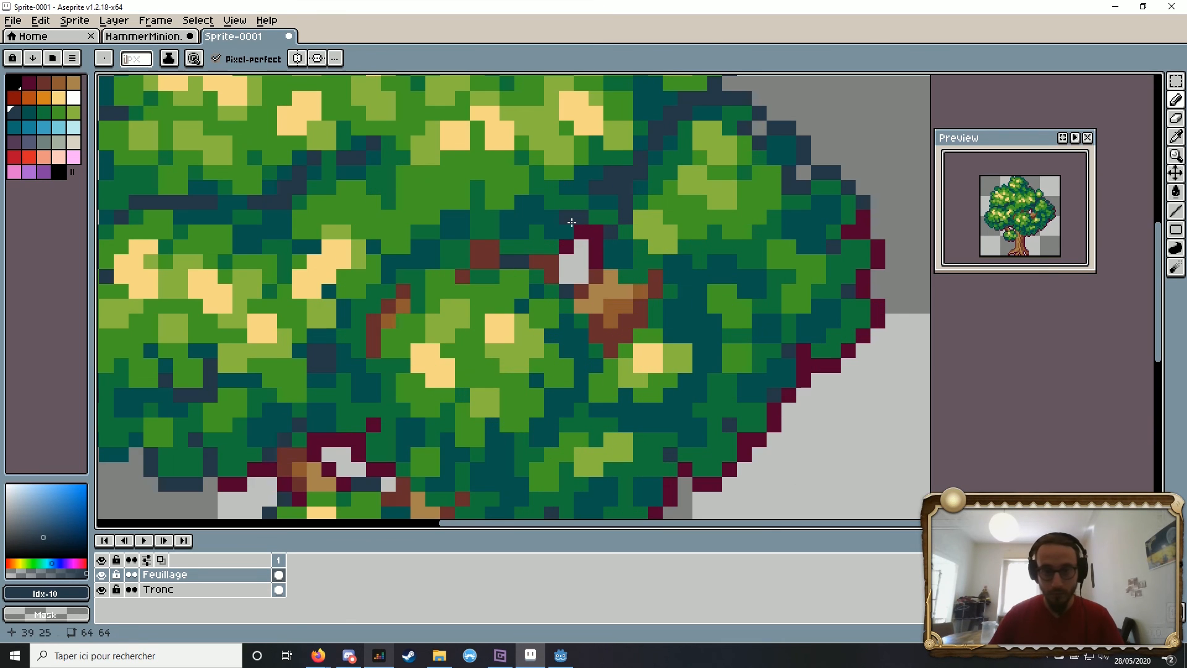
{"action": "scroll", "coordinate": [458, 163], "scroll_direction": "up", "scroll_amount": 4}
{"action": "scroll", "coordinate": [458, 186], "scroll_direction": "down", "scroll_amount": 2}
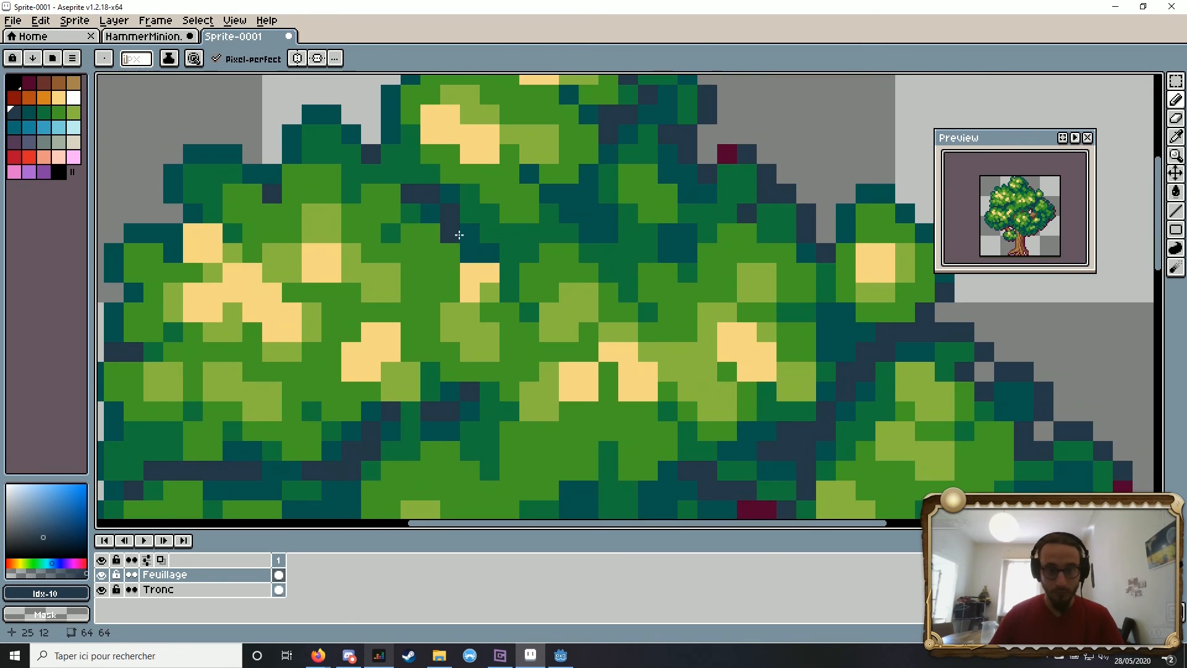
Step: Deepen the shadows around the central and lower-right foliage clumps with scattered dark slate blue pixels down to the underside
{"action": "scroll", "coordinate": [578, 269], "scroll_direction": "up", "scroll_amount": 3}
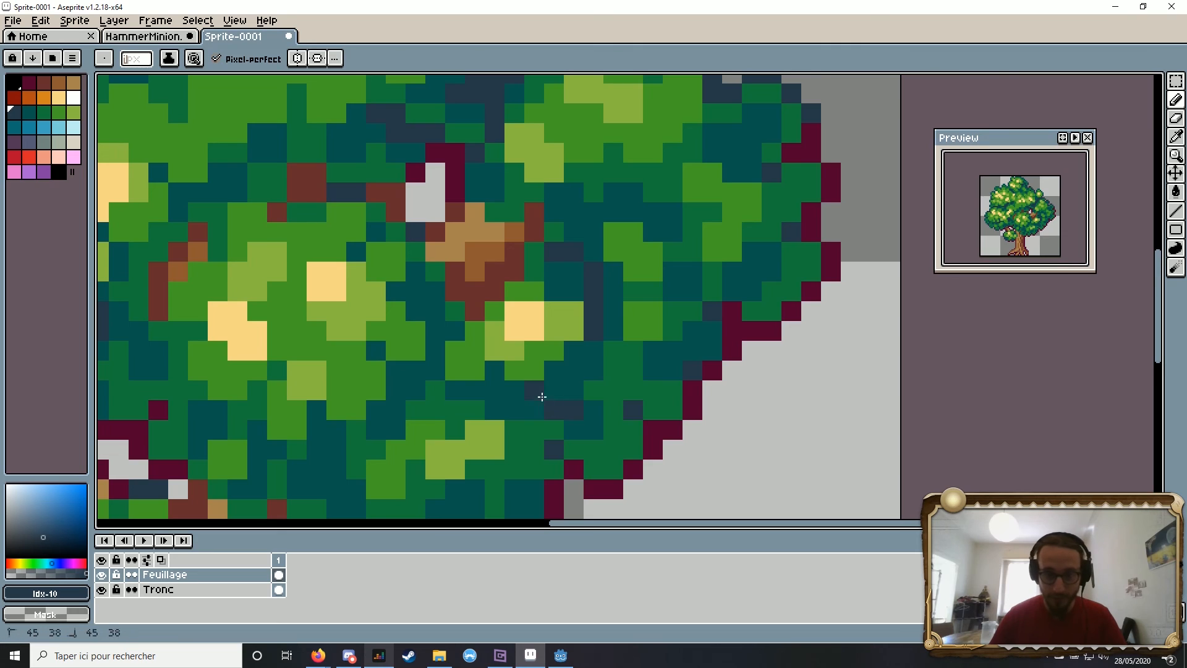
{"action": "scroll", "coordinate": [541, 396], "scroll_direction": "down", "scroll_amount": 4}
{"action": "scroll", "coordinate": [516, 285], "scroll_direction": "up", "scroll_amount": 4}
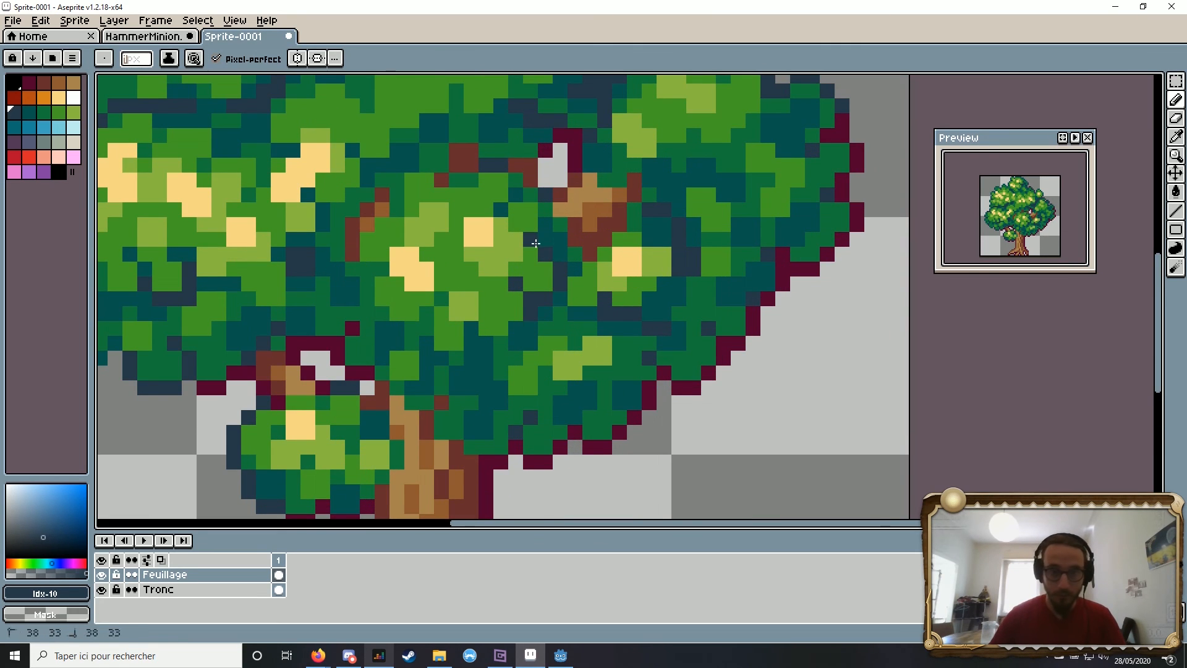
{"action": "scroll", "coordinate": [536, 244], "scroll_direction": "down", "scroll_amount": 4}
{"action": "scroll", "coordinate": [536, 260], "scroll_direction": "up", "scroll_amount": 4}
{"action": "scroll", "coordinate": [538, 296], "scroll_direction": "down", "scroll_amount": 6}
{"action": "scroll", "coordinate": [539, 331], "scroll_direction": "up", "scroll_amount": 6}
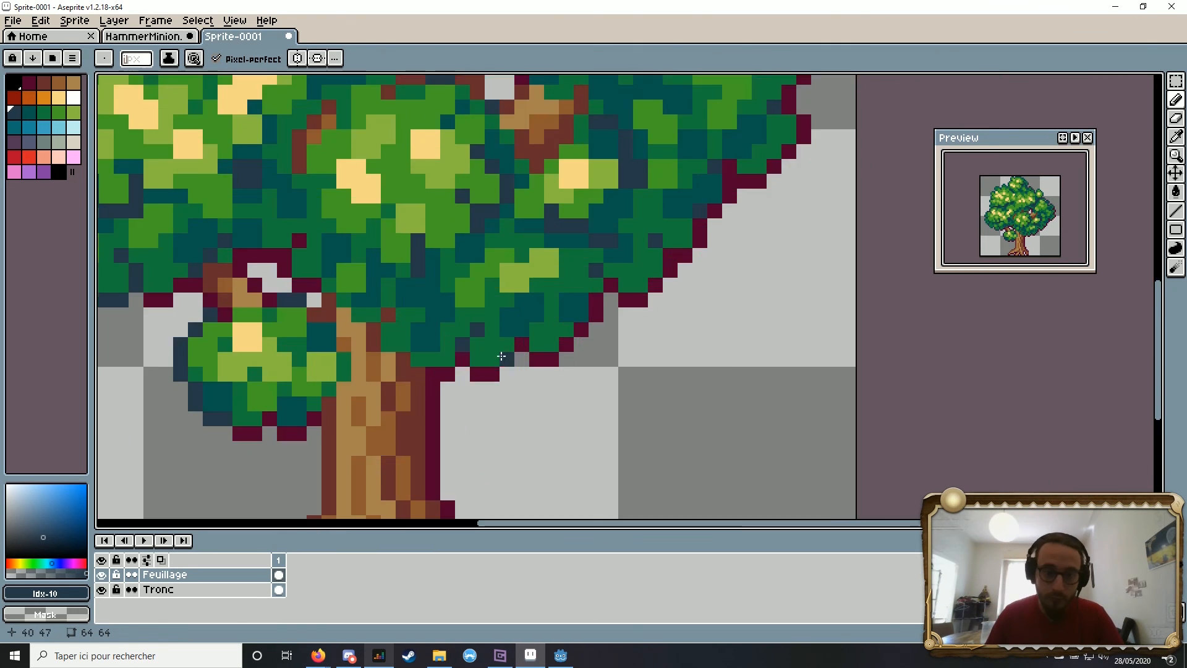
Step: Darken the top of the trunk below the foliage with maroon and sampled dark brown (#682e2e) pixels
{"action": "left_click_drag", "start_coordinate": [539, 331], "coordinate": [671, 277]}
{"action": "left_click", "coordinate": [29, 82]}
{"action": "left_click", "coordinate": [550, 320]}
{"action": "left_click", "coordinate": [550, 349], "text": "alt"}
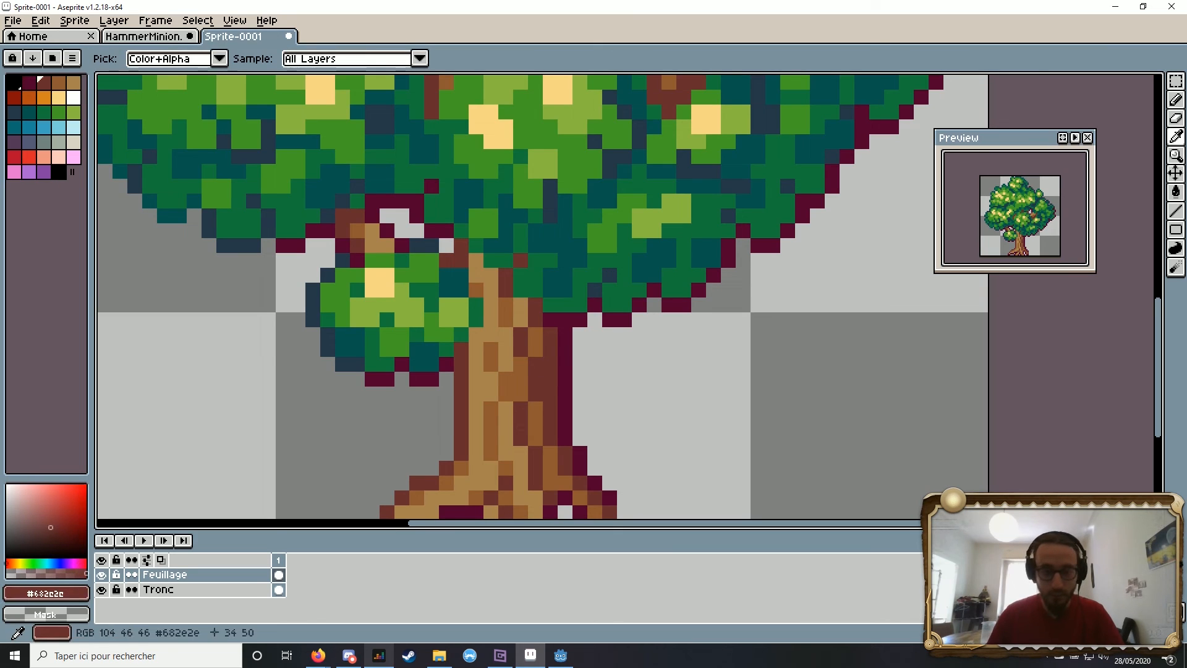
{"action": "left_click", "coordinate": [520, 305]}
{"action": "left_click", "coordinate": [476, 261]}
{"action": "scroll", "coordinate": [604, 265], "scroll_direction": "down", "scroll_amount": 8}
{"action": "scroll", "coordinate": [636, 270], "scroll_direction": "up", "scroll_amount": 9}
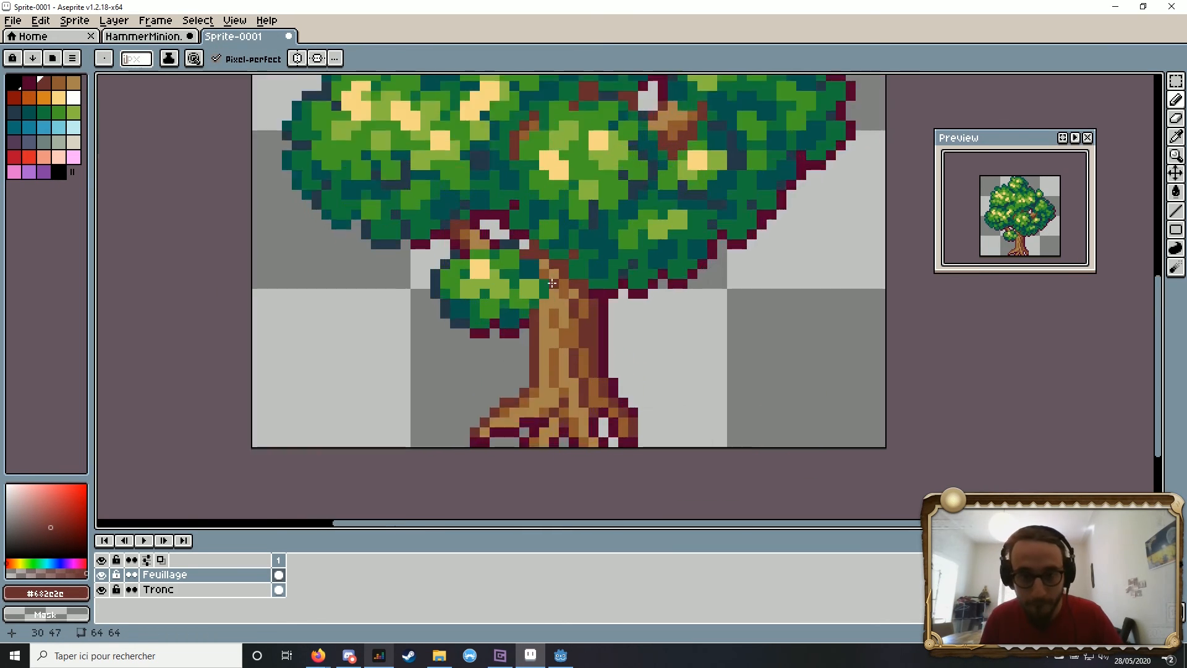
Step: Sample the maroon and paint the foliage's cast shadow across the upper trunk and its right edge
{"action": "scroll", "coordinate": [570, 272], "scroll_direction": "down", "scroll_amount": 3}
{"action": "scroll", "coordinate": [570, 272], "scroll_direction": "up", "scroll_amount": 2}
{"action": "left_click", "coordinate": [570, 271], "text": "alt"}
{"action": "left_click_drag", "start_coordinate": [593, 270], "coordinate": [594, 255]}
{"action": "left_click", "coordinate": [579, 226]}
{"action": "left_click", "coordinate": [594, 214]}
{"action": "mouse_move", "coordinate": [549, 211]}
{"action": "left_mouse_down"}
{"action": "mouse_move", "coordinate": [523, 215]}
{"action": "mouse_move", "coordinate": [583, 243]}
{"action": "left_mouse_up"}
{"action": "key", "text": "space"}
{"action": "scroll", "coordinate": [638, 389], "scroll_direction": "down", "scroll_amount": 6}
{"action": "scroll", "coordinate": [618, 322], "scroll_direction": "up", "scroll_amount": 8}
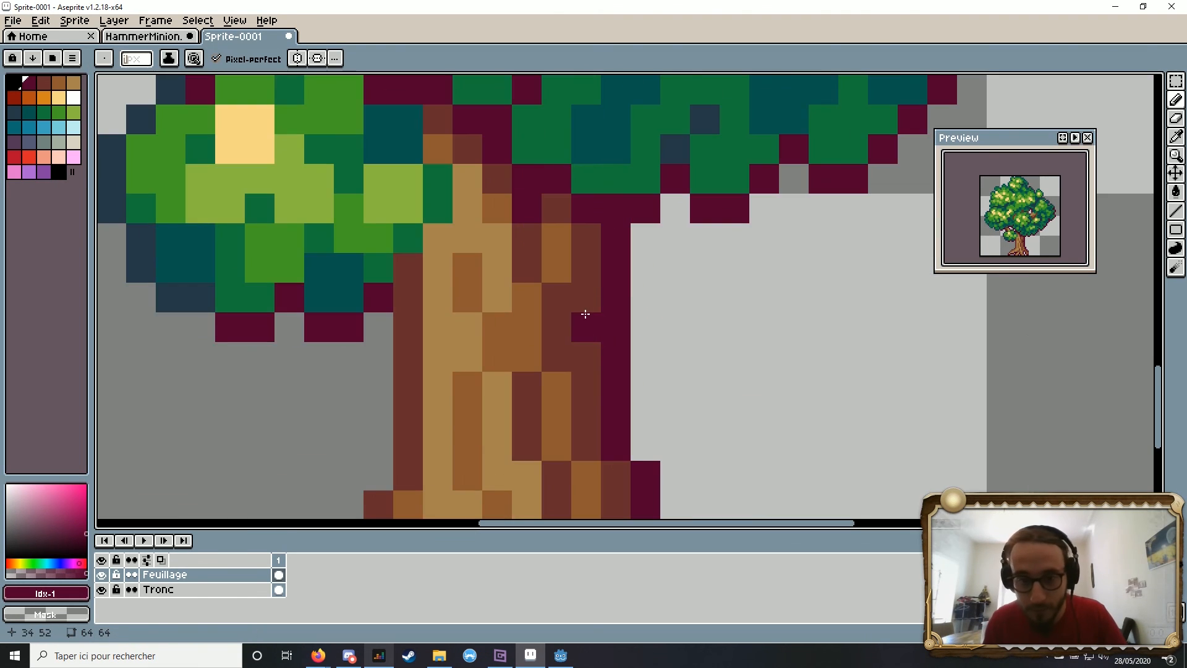
Step: Resample the trunk's shadow colours and extend the maroon shading along the upper trunk's shaded right side
{"action": "scroll", "coordinate": [640, 312], "scroll_direction": "down", "scroll_amount": 8}
{"action": "scroll", "coordinate": [653, 256], "scroll_direction": "up", "scroll_amount": 7}
{"action": "left_click", "coordinate": [694, 280], "text": "alt"}
{"action": "left_click", "coordinate": [648, 236], "text": "alt"}
{"action": "mouse_move", "coordinate": [648, 337]}
{"action": "left_mouse_down"}
{"action": "mouse_move", "coordinate": [689, 357]}
{"action": "mouse_move", "coordinate": [727, 258]}
{"action": "left_mouse_up"}
{"action": "left_click", "coordinate": [628, 277]}
{"action": "left_click_drag", "start_coordinate": [588, 238], "coordinate": [569, 238]}
{"action": "left_click", "coordinate": [352, 318]}
{"action": "mouse_move", "coordinate": [487, 236]}
{"action": "left_mouse_down"}
{"action": "mouse_move", "coordinate": [353, 319]}
{"action": "mouse_move", "coordinate": [421, 241]}
{"action": "left_mouse_up"}
Step: Examine the trunk shading, roots and foliage shadows up close and against the whole tree
{"action": "scroll", "coordinate": [352, 318], "scroll_direction": "down", "scroll_amount": 7}
{"action": "scroll", "coordinate": [462, 249], "scroll_direction": "up", "scroll_amount": 8}
{"action": "scroll", "coordinate": [434, 265], "scroll_direction": "down", "scroll_amount": 8}
{"action": "key", "text": "space"}
{"action": "scroll", "coordinate": [680, 335], "scroll_direction": "up", "scroll_amount": 2}
{"action": "mouse_move", "coordinate": [591, 340]}
{"action": "left_mouse_down"}
{"action": "mouse_move", "coordinate": [680, 334]}
{"action": "mouse_move", "coordinate": [700, 362]}
{"action": "left_mouse_up"}
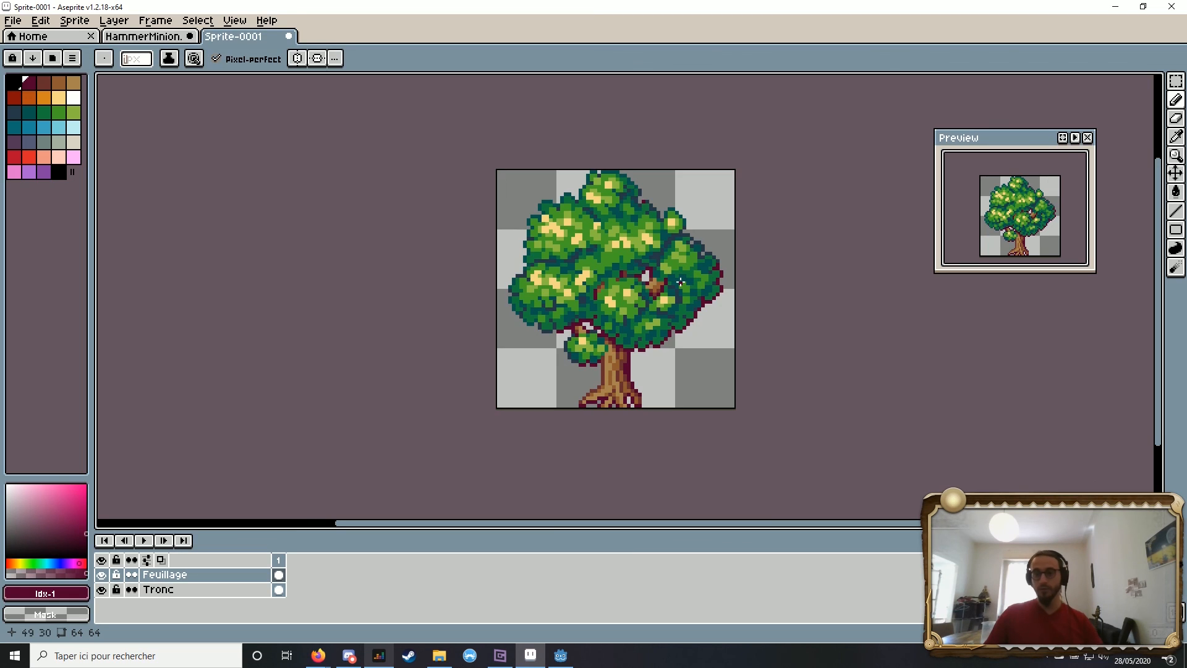
{"action": "scroll", "coordinate": [625, 384], "scroll_direction": "up", "scroll_amount": 3}
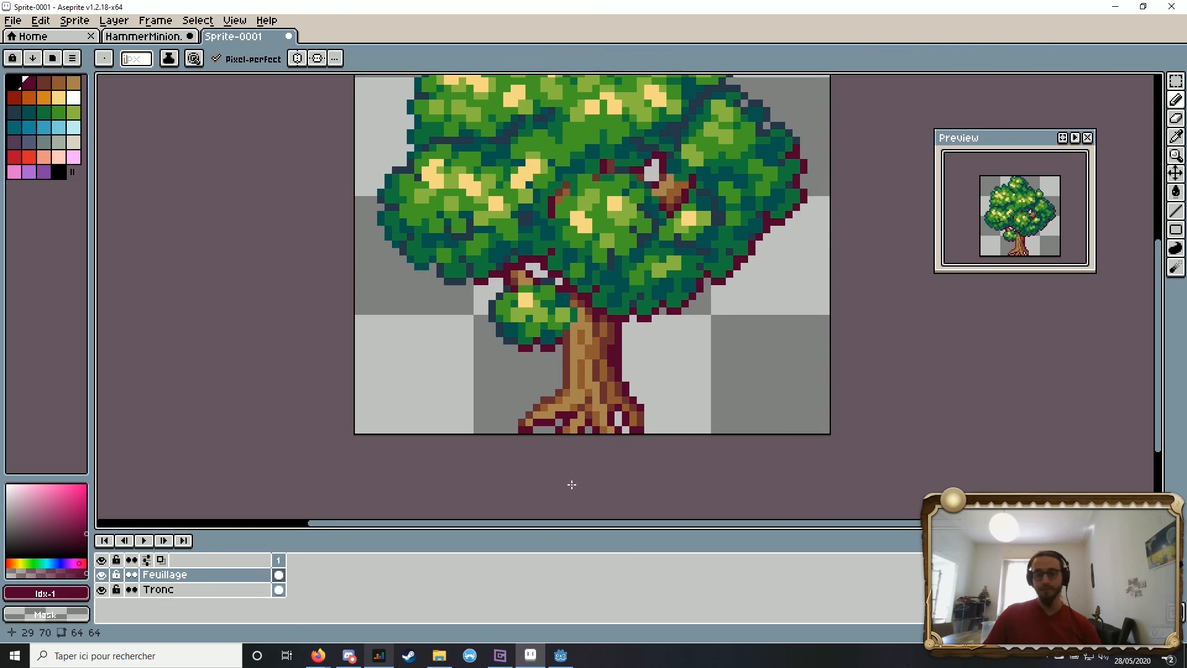
{"action": "scroll", "coordinate": [563, 470], "scroll_direction": "down", "scroll_amount": 2}
{"action": "scroll", "coordinate": [562, 469], "scroll_direction": "up", "scroll_amount": 5}
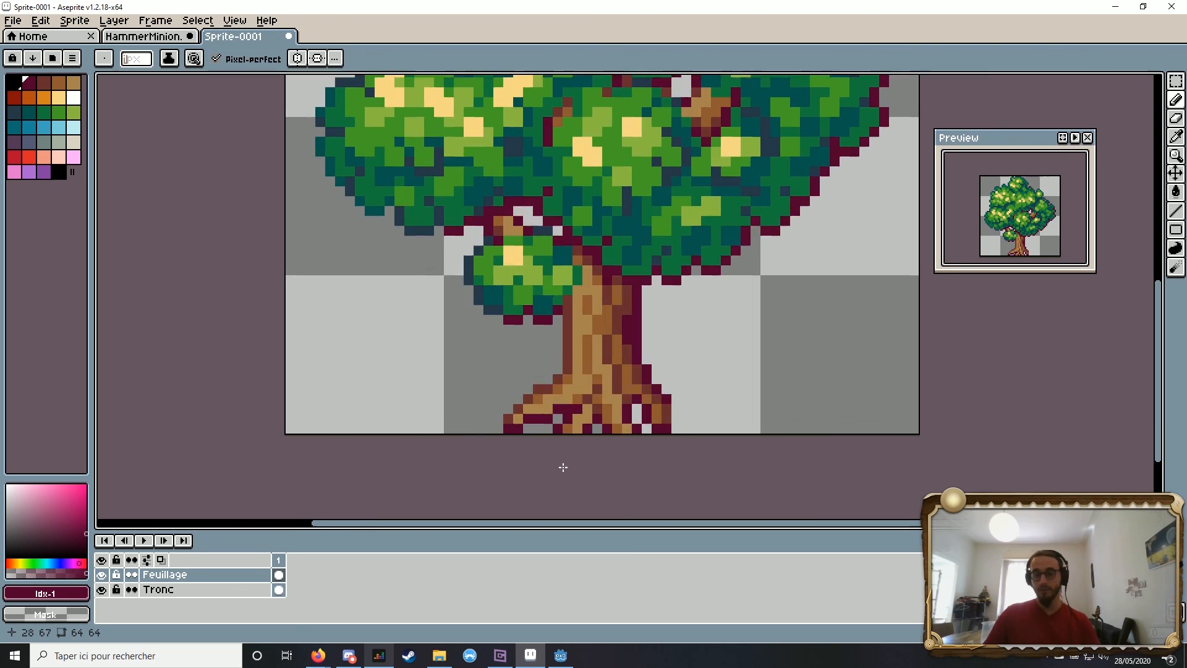
{"action": "right_click", "coordinate": [712, 427]}
{"action": "right_click", "coordinate": [722, 429]}
{"action": "left_click", "coordinate": [722, 431]}
{"action": "scroll", "coordinate": [722, 431], "scroll_direction": "down", "scroll_amount": 3}
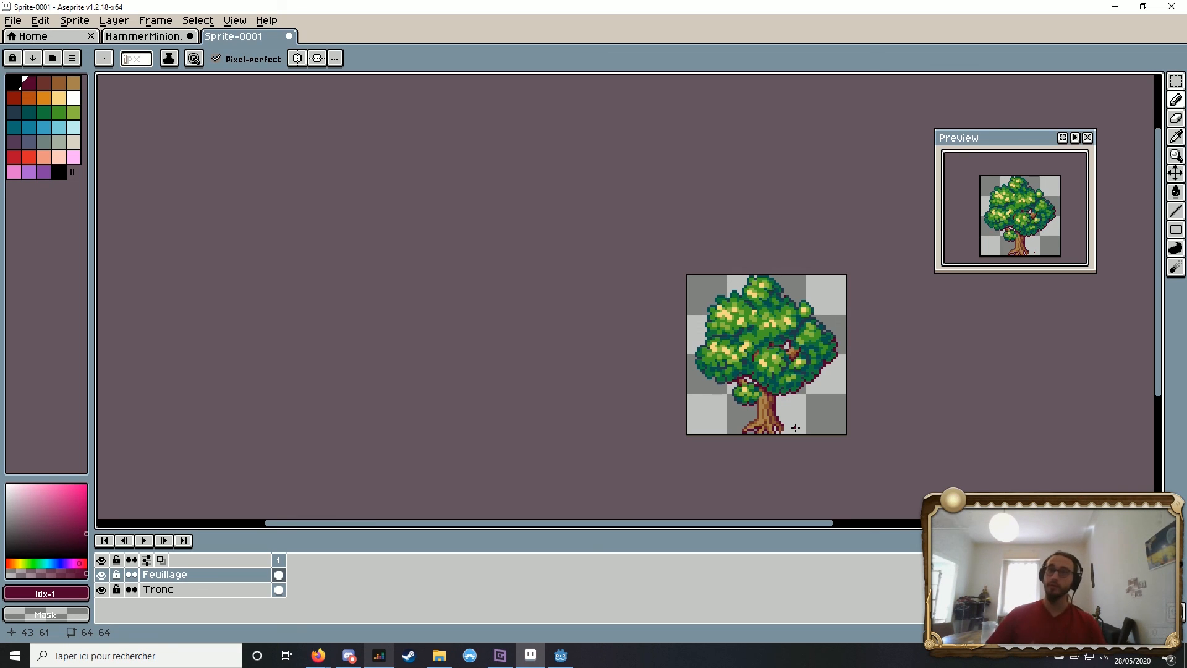
{"action": "scroll", "coordinate": [798, 427], "scroll_direction": "up", "scroll_amount": 4}
{"action": "scroll", "coordinate": [808, 424], "scroll_direction": "down", "scroll_amount": 2}
{"action": "scroll", "coordinate": [816, 414], "scroll_direction": "up", "scroll_amount": 1}
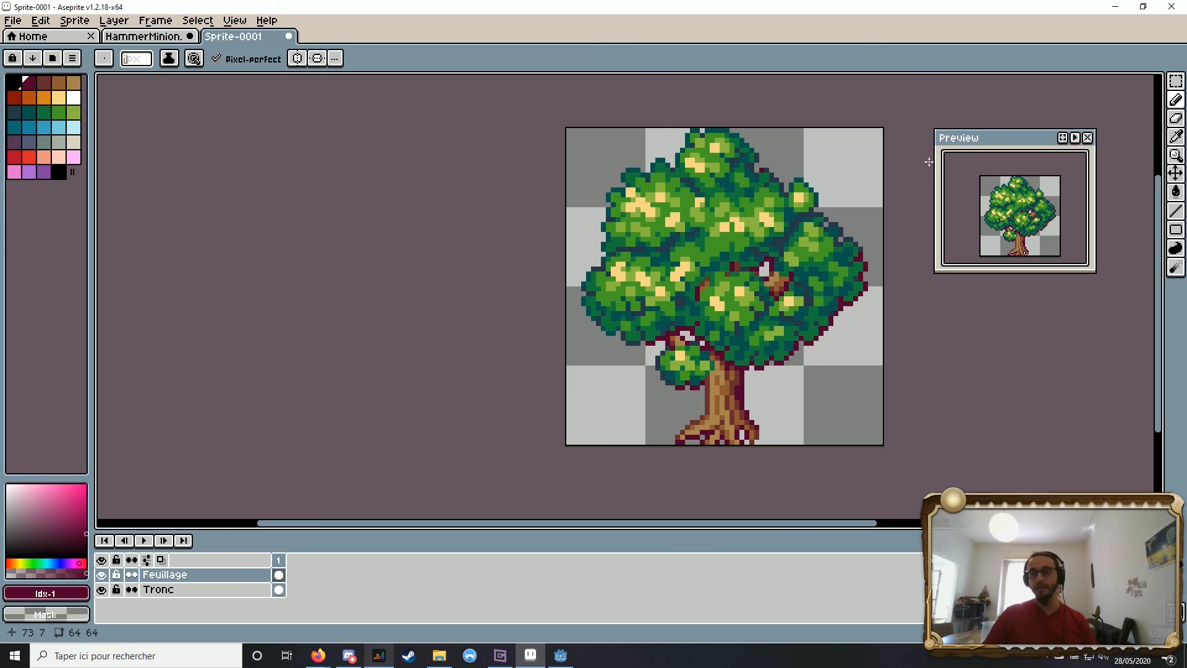
{"action": "left_click_drag", "start_coordinate": [807, 271], "coordinate": [749, 276]}
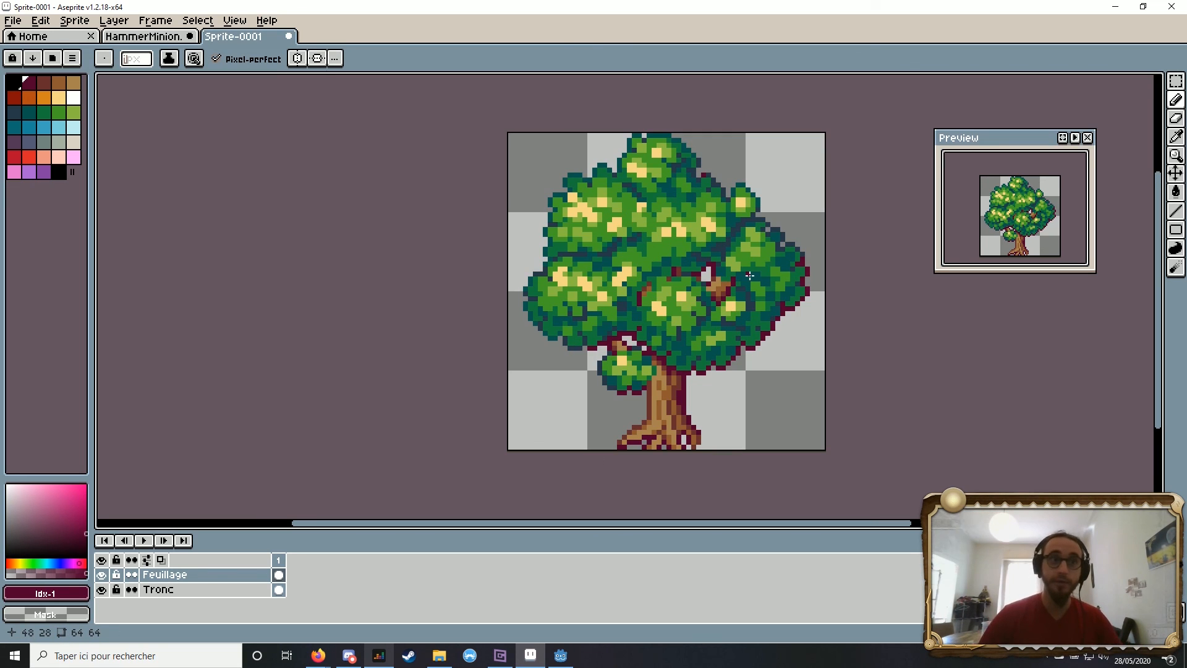